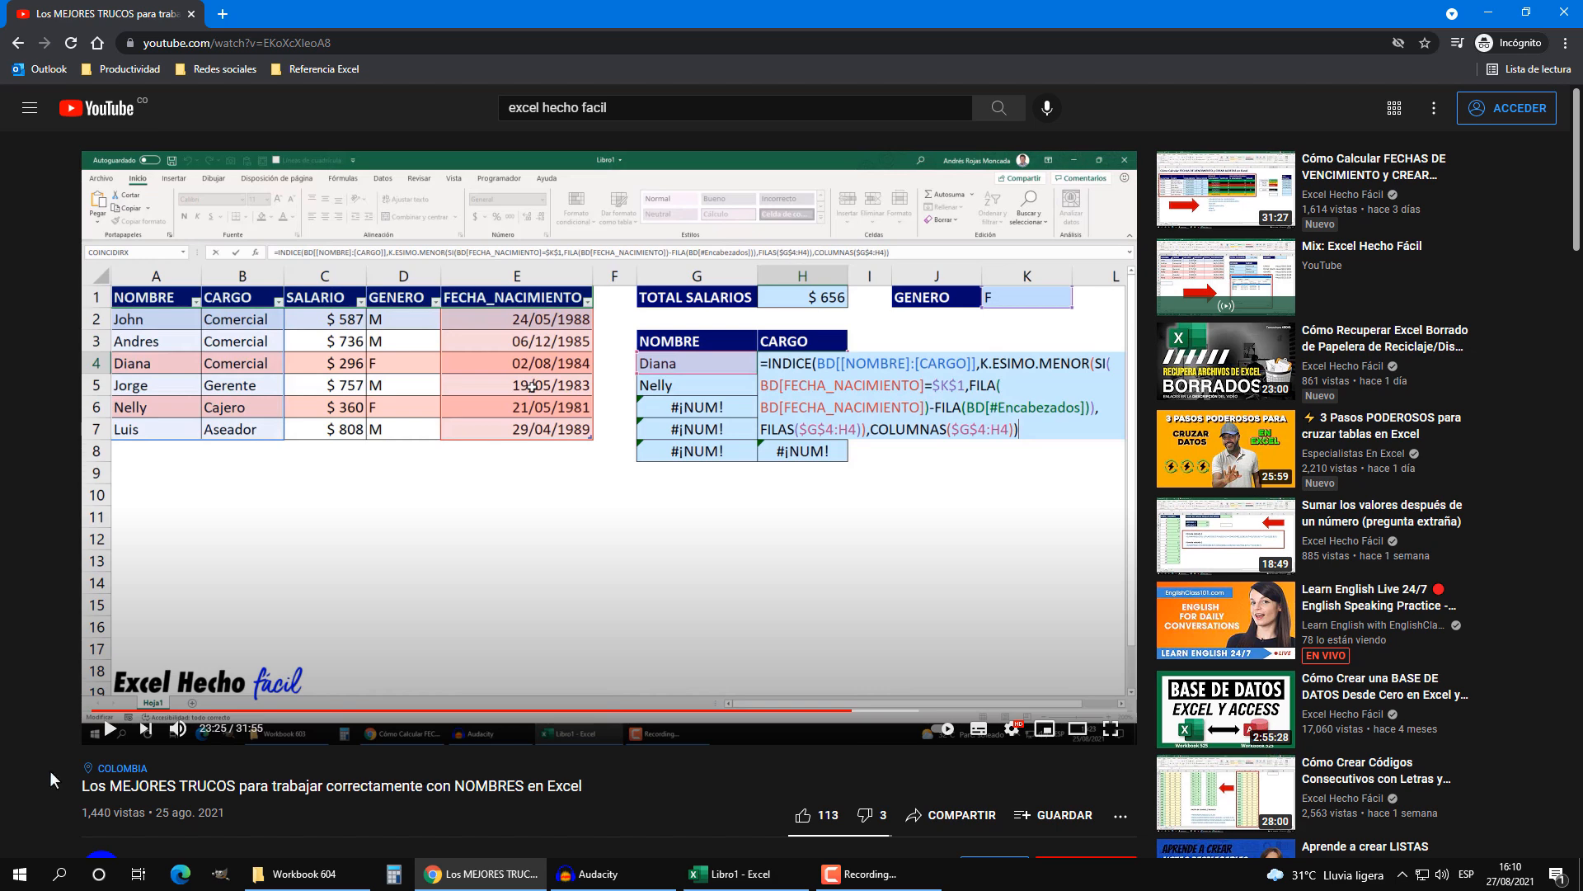
- Read through the viewer comments under the video about working with names in Excel, and return to the video
{"action": "scroll", "coordinate": [49, 770], "scroll_direction": "down", "scroll_amount": 3}
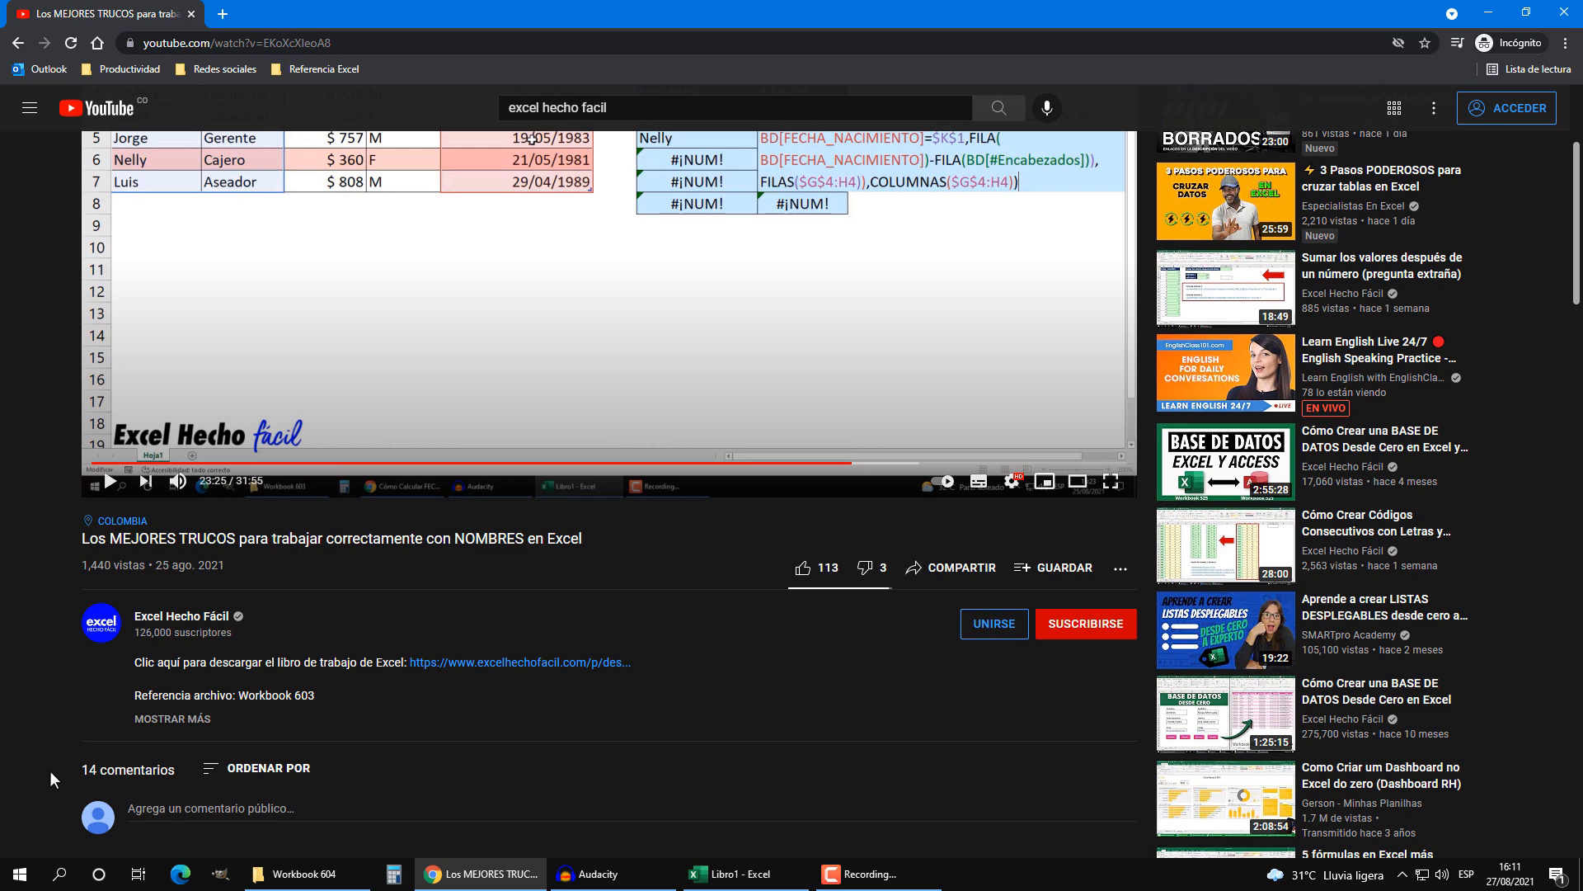
{"action": "scroll", "coordinate": [49, 770], "scroll_direction": "down", "scroll_amount": 3}
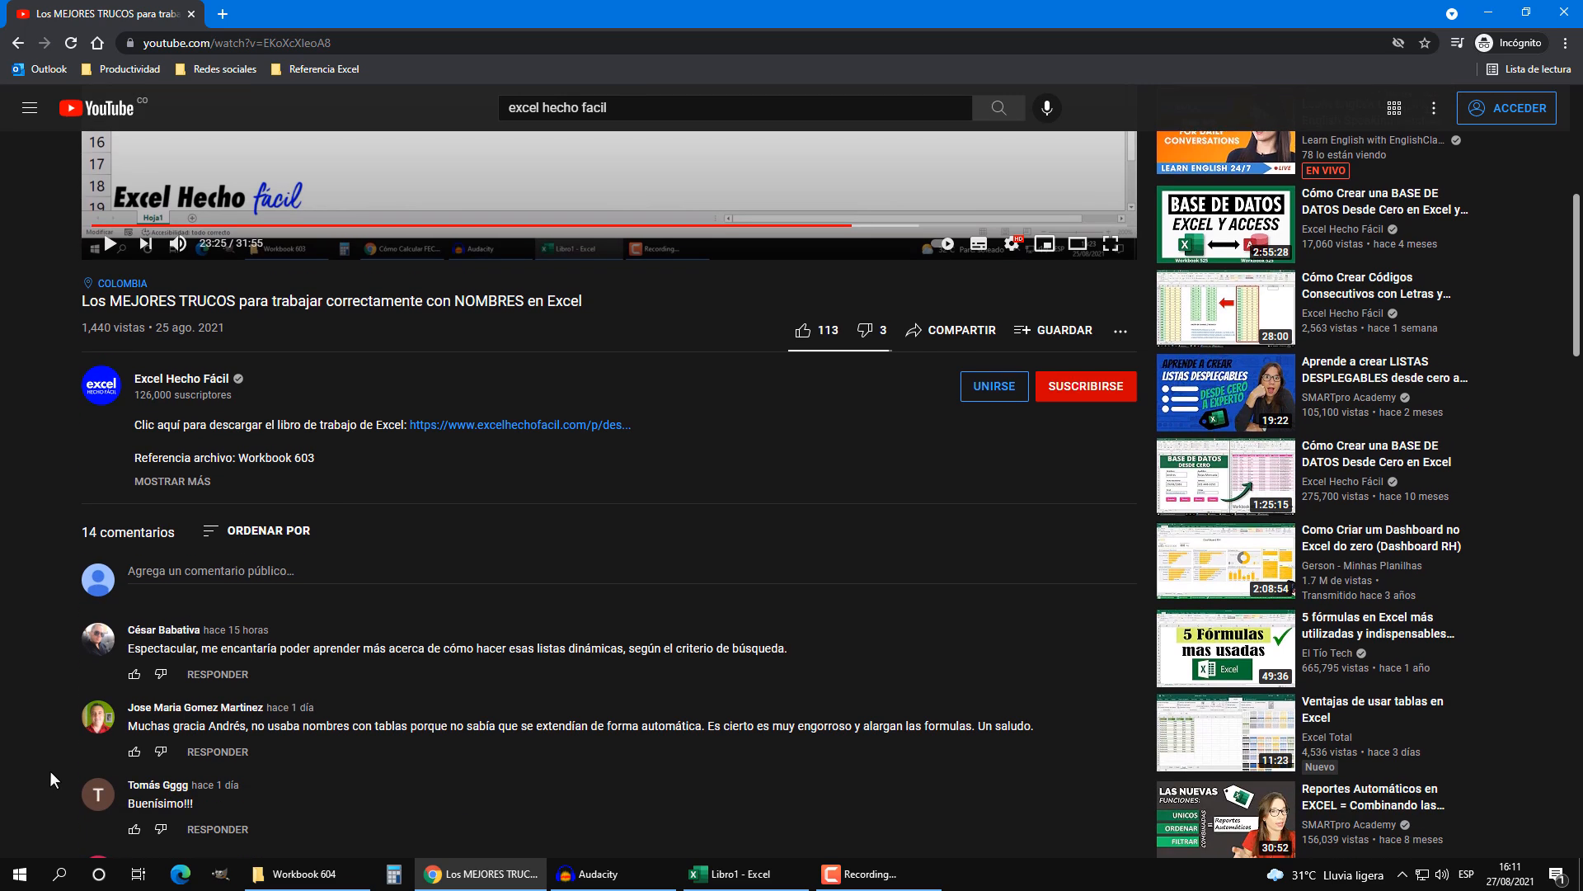
{"action": "scroll", "coordinate": [49, 771], "scroll_direction": "down", "scroll_amount": 1}
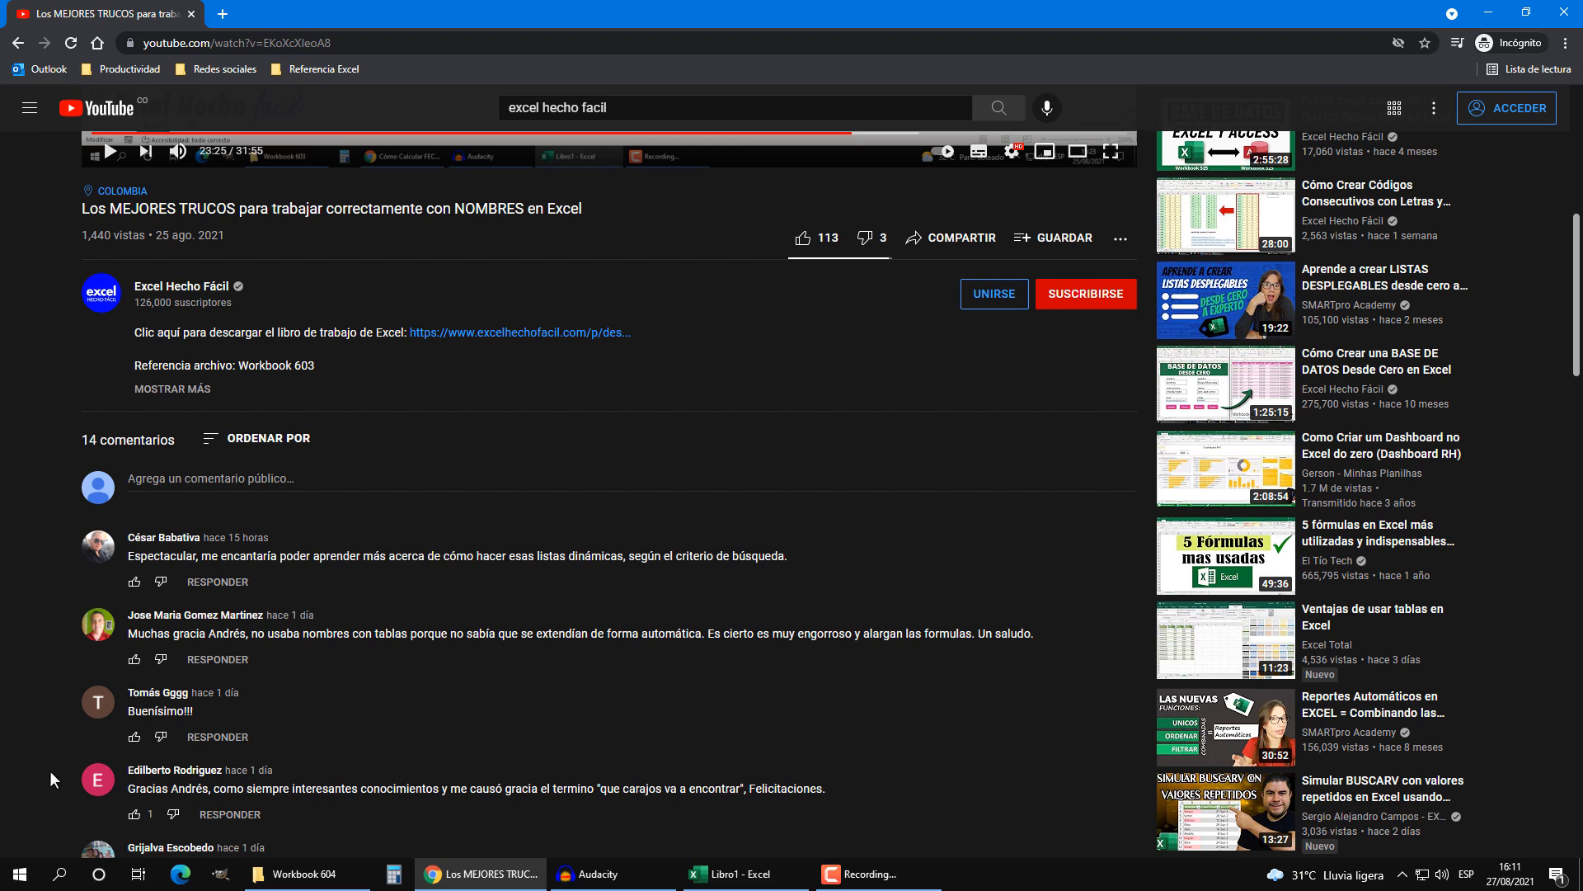
{"action": "scroll", "coordinate": [49, 770], "scroll_direction": "down", "scroll_amount": 2}
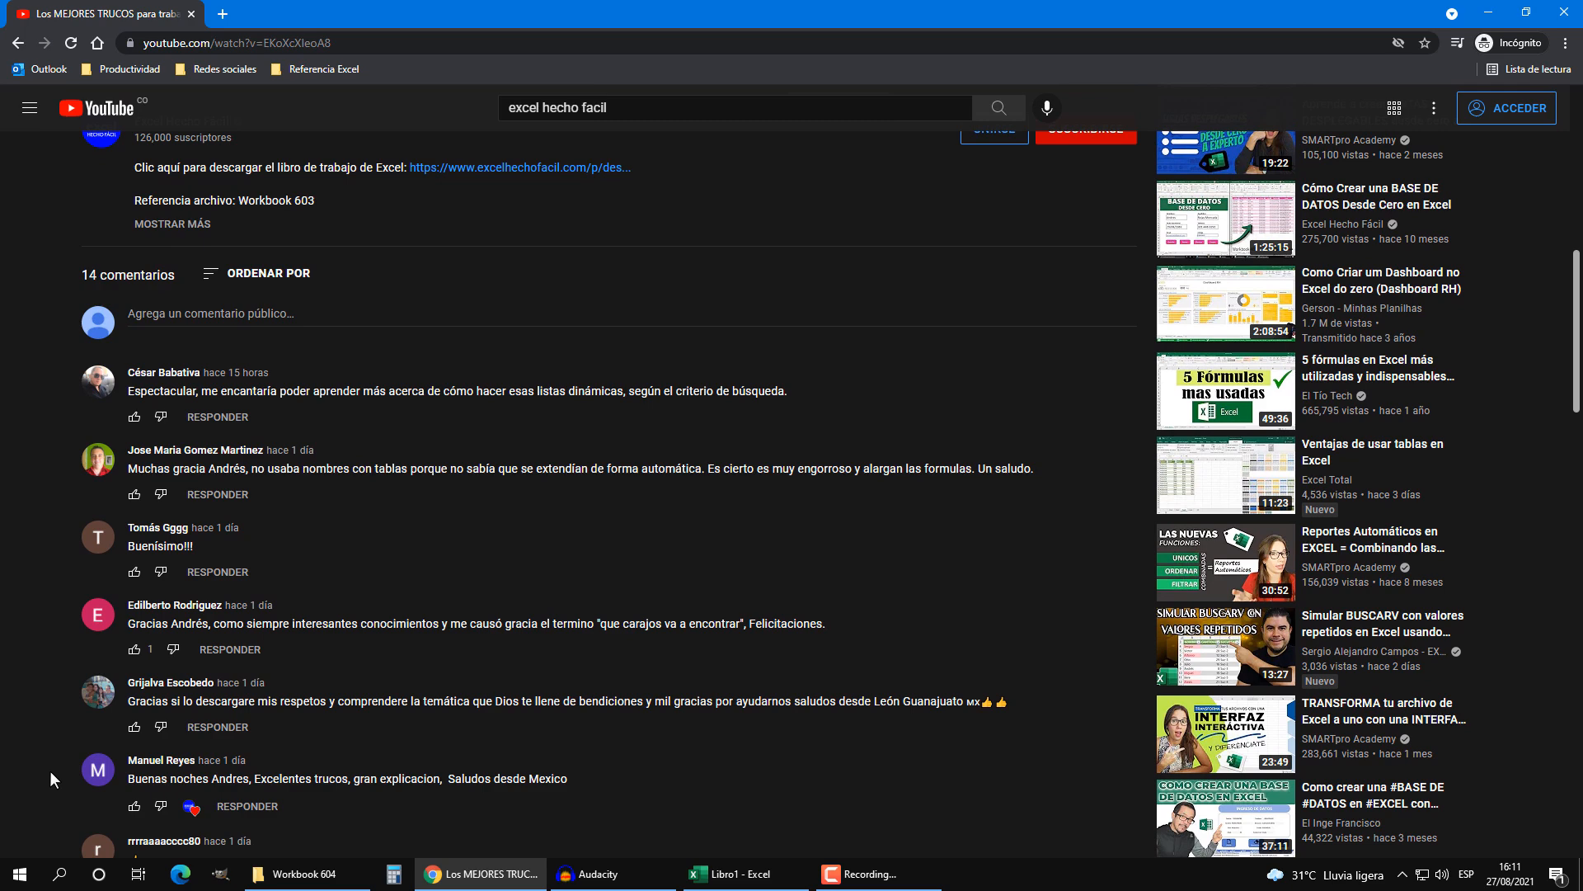
{"action": "scroll", "coordinate": [50, 770], "scroll_direction": "down", "scroll_amount": 2}
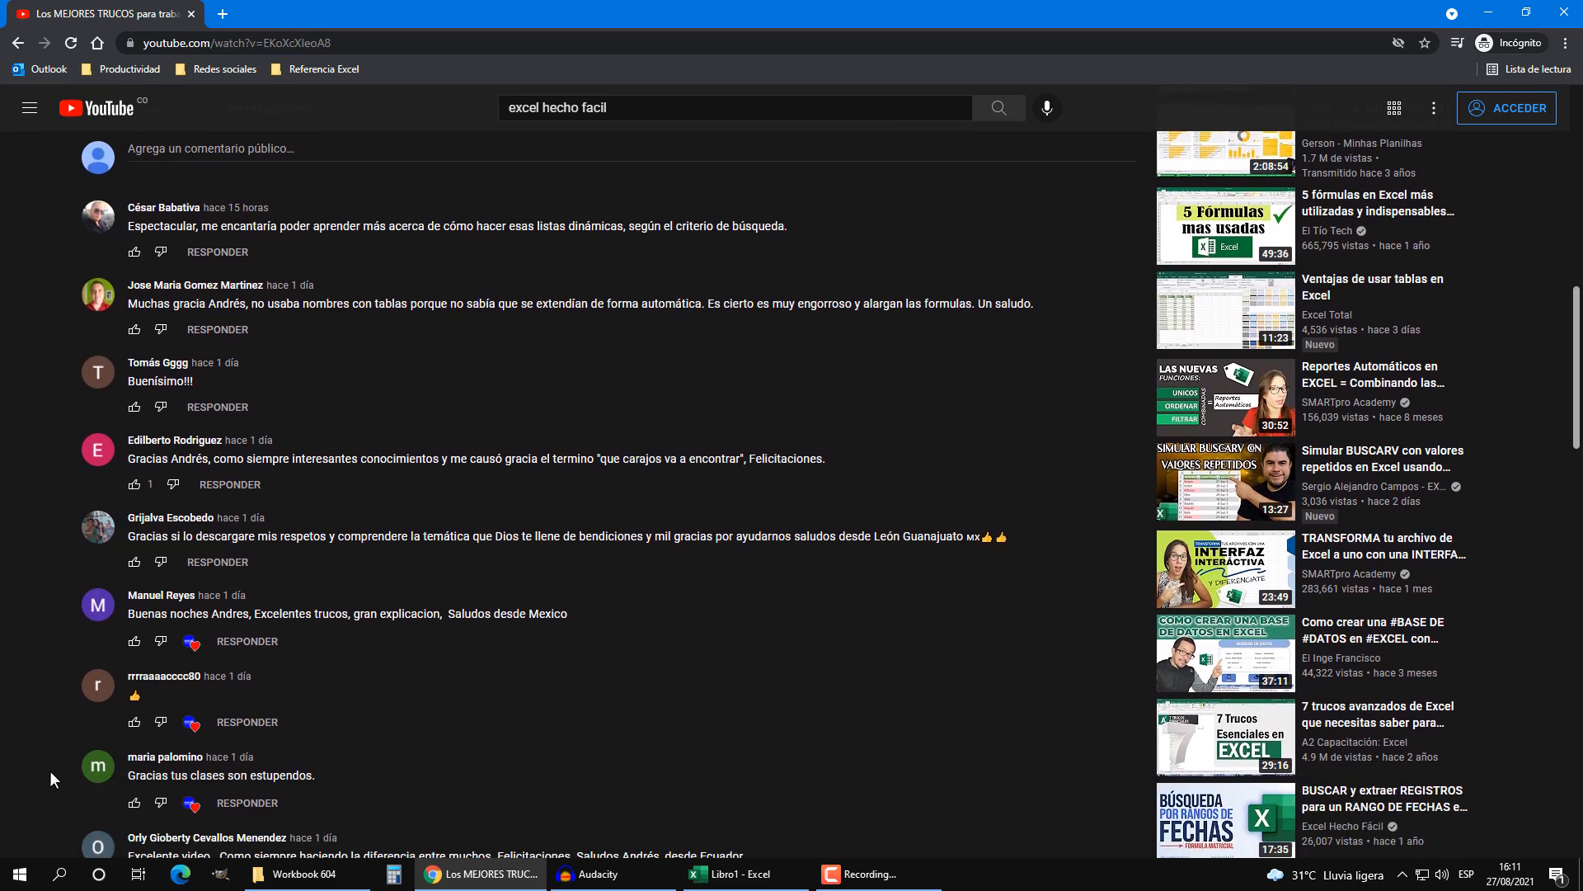
{"action": "scroll", "coordinate": [50, 770], "scroll_direction": "down", "scroll_amount": 1}
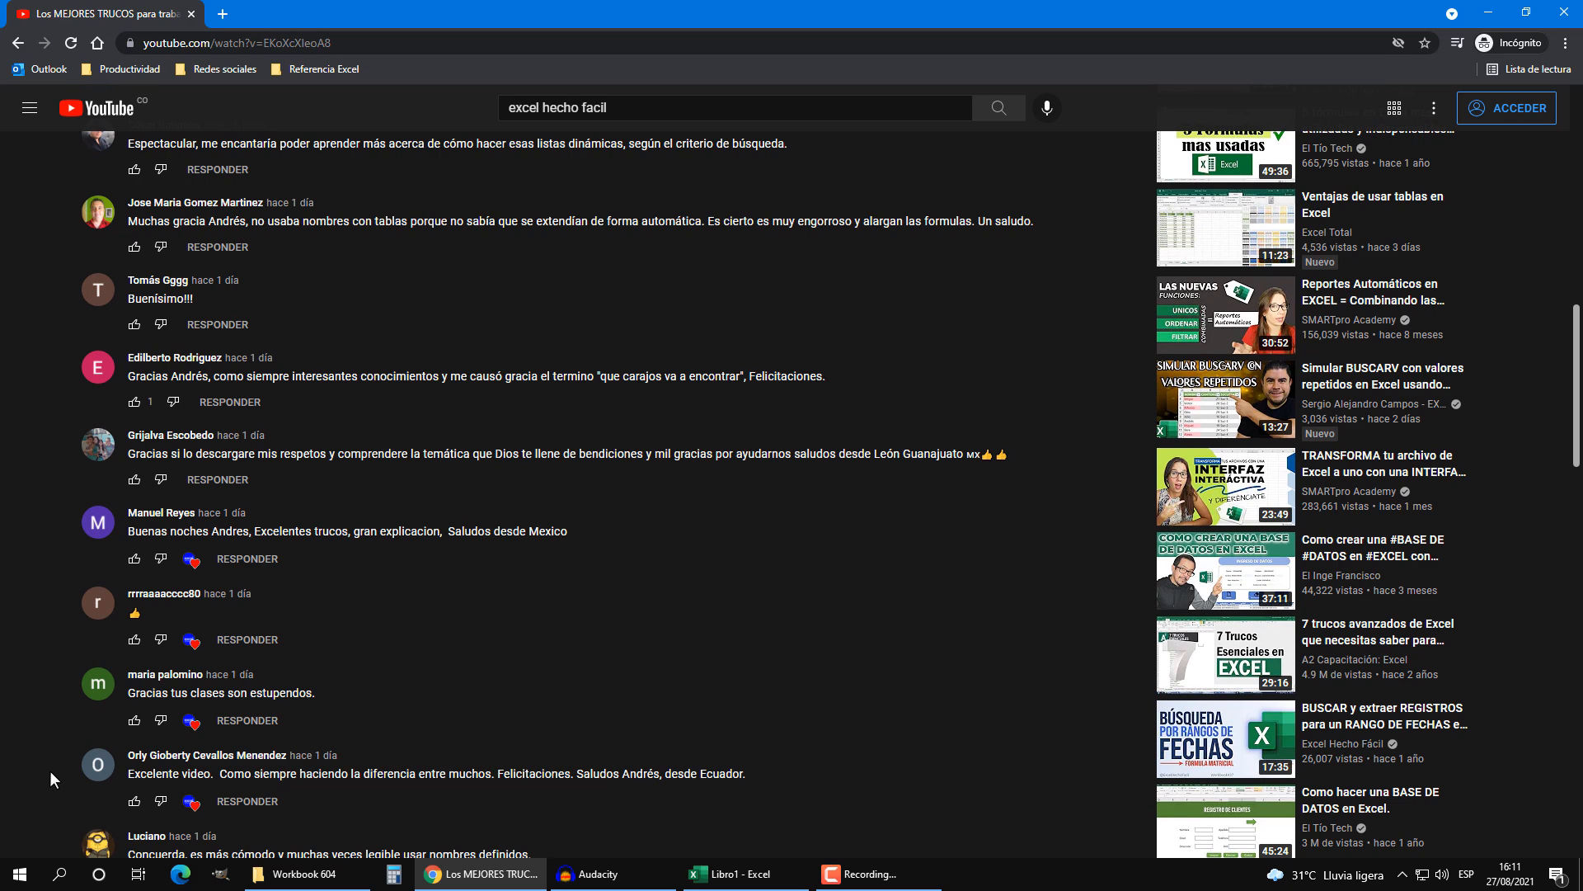
{"action": "scroll", "coordinate": [50, 770], "scroll_direction": "down", "scroll_amount": 1}
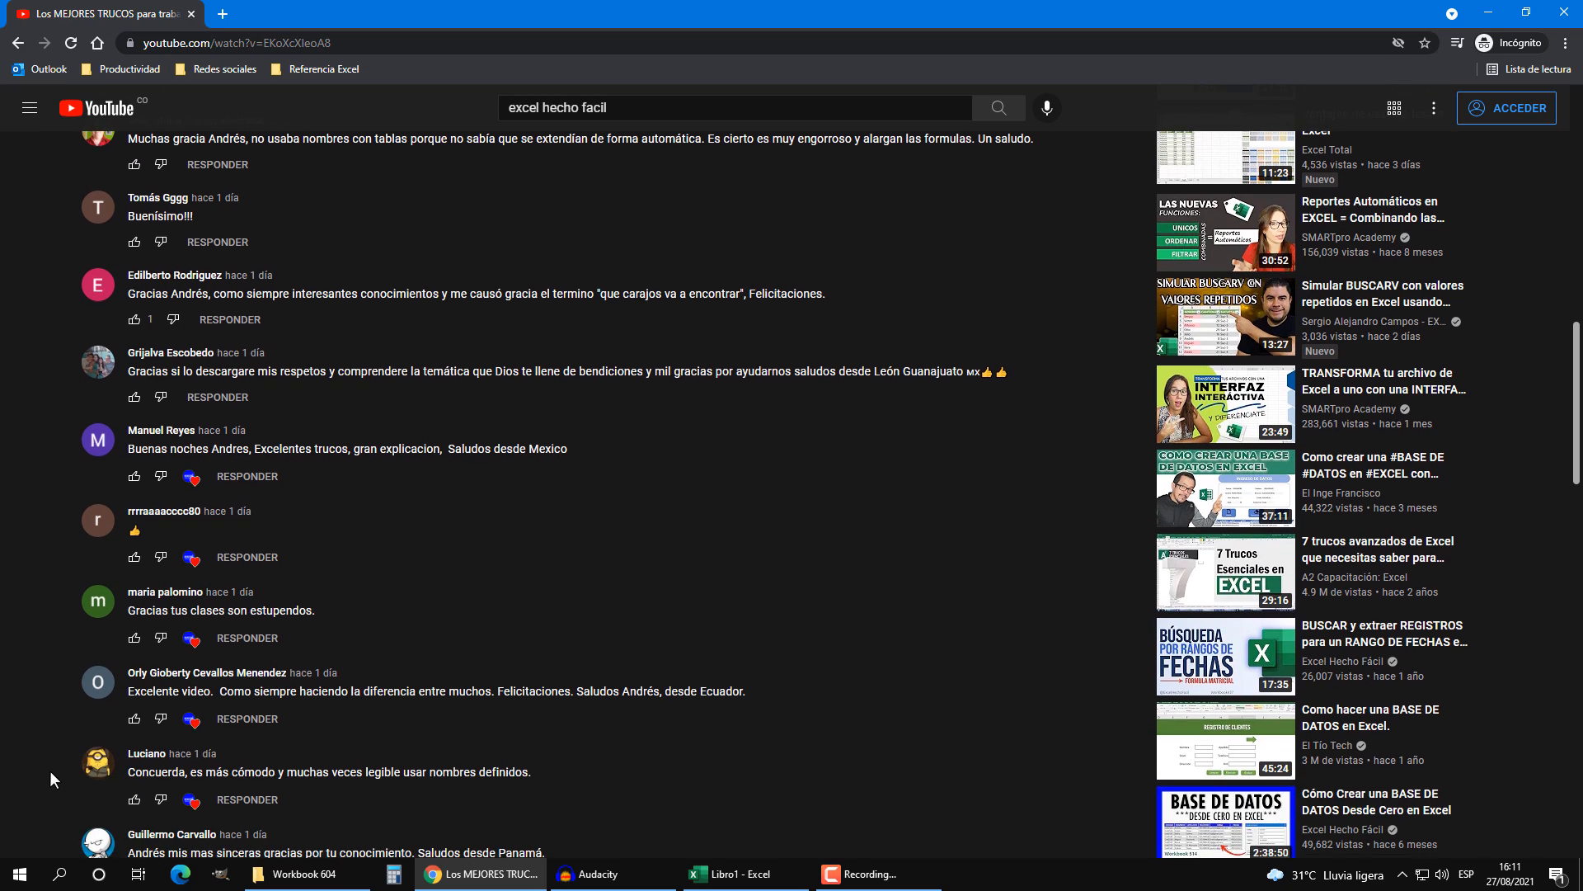
{"action": "scroll", "coordinate": [49, 780], "scroll_direction": "down", "scroll_amount": 1}
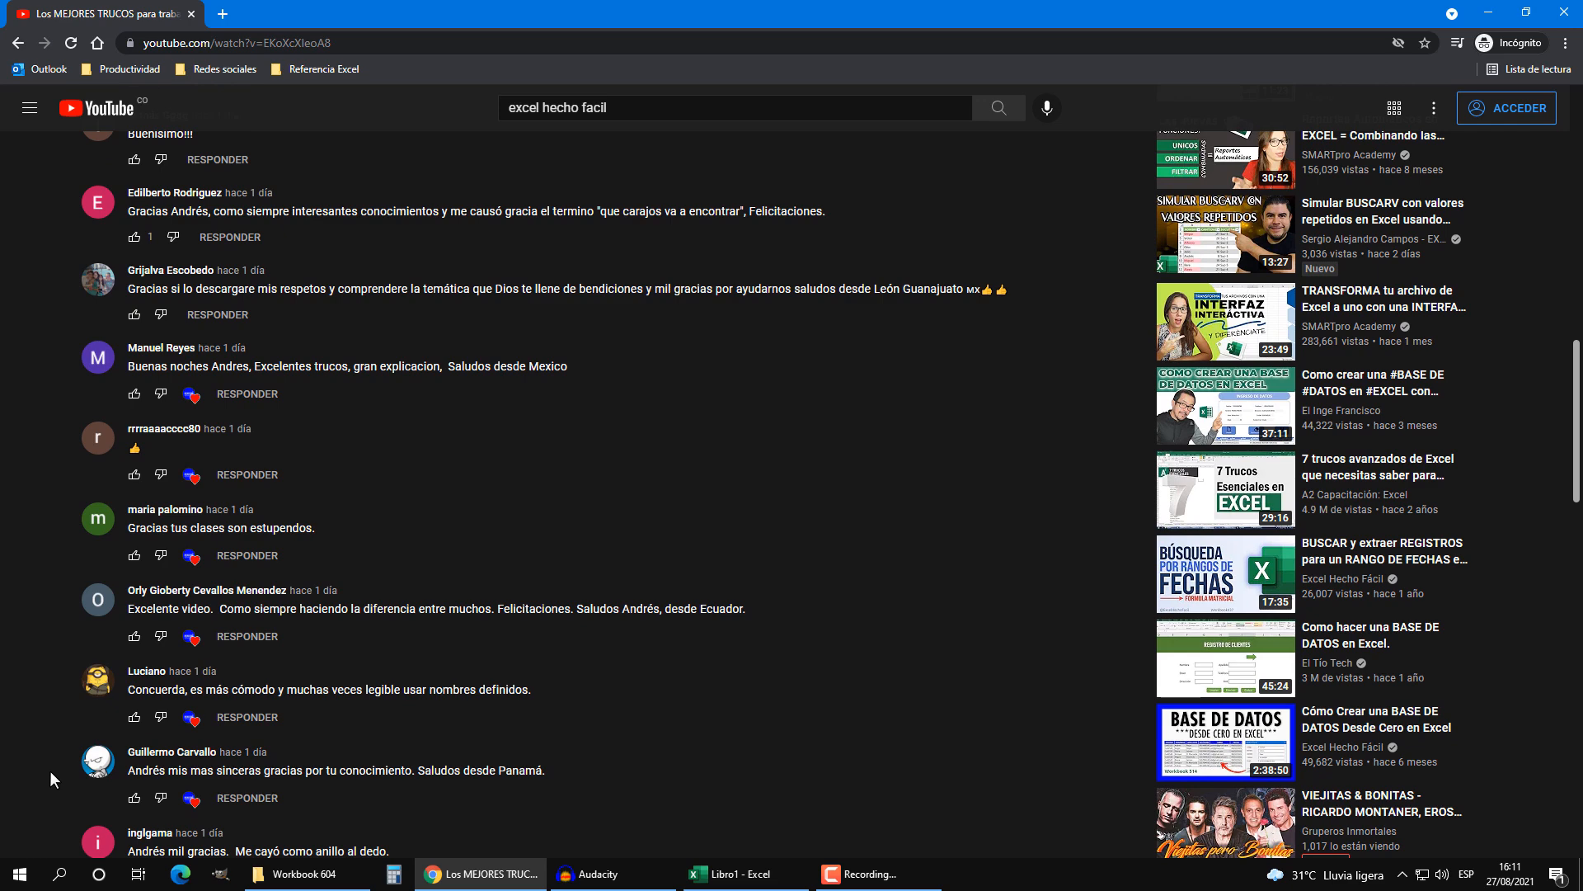
{"action": "scroll", "coordinate": [49, 770], "scroll_direction": "down", "scroll_amount": 2}
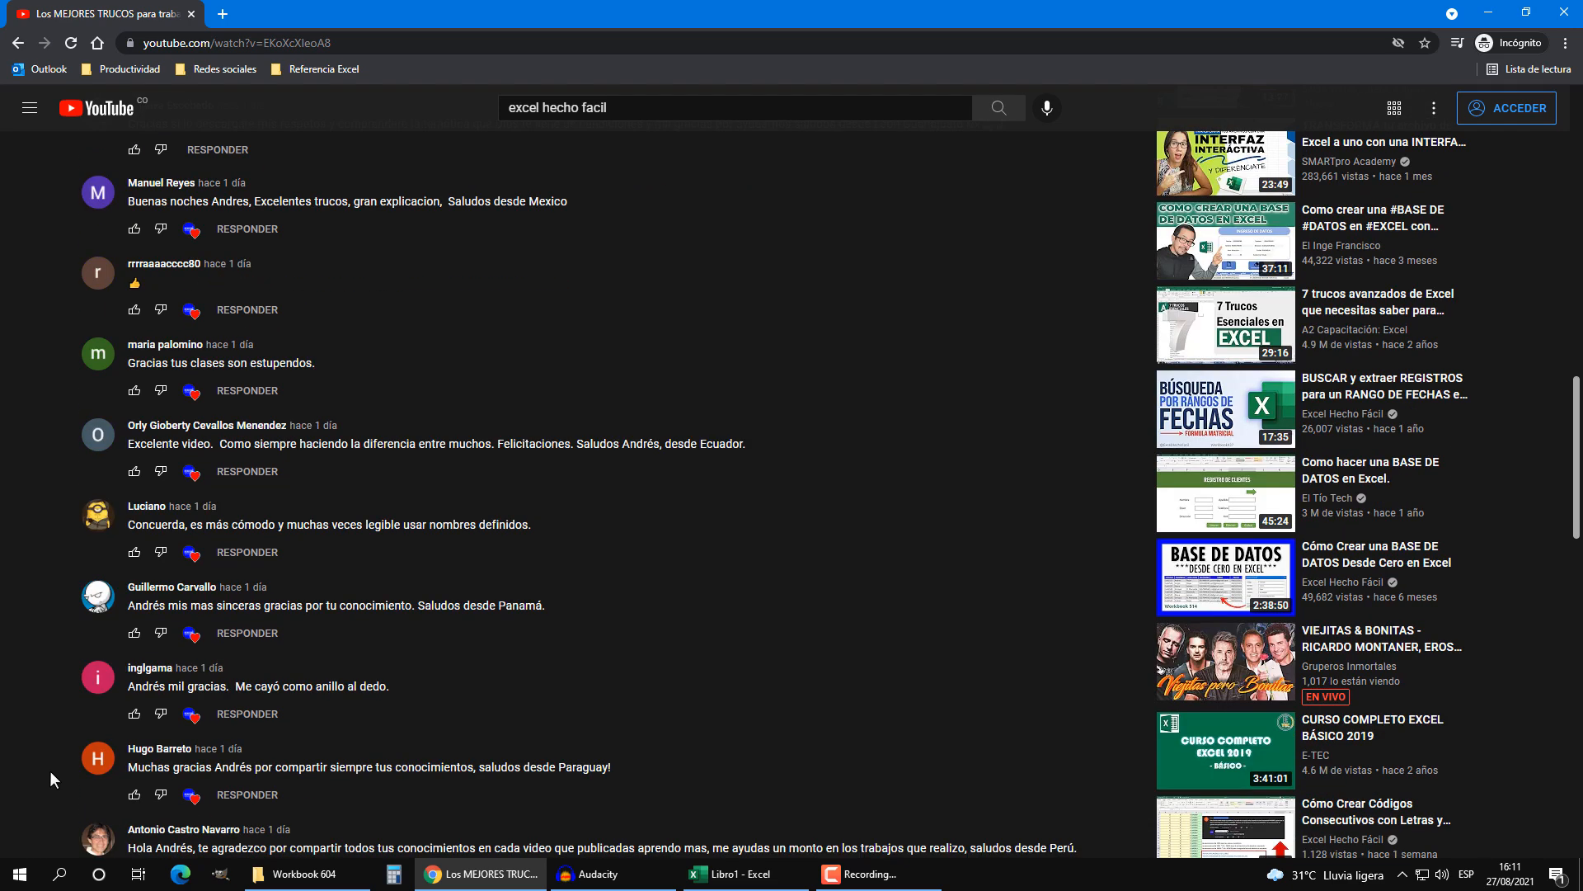
{"action": "scroll", "coordinate": [50, 771], "scroll_direction": "down", "scroll_amount": 1}
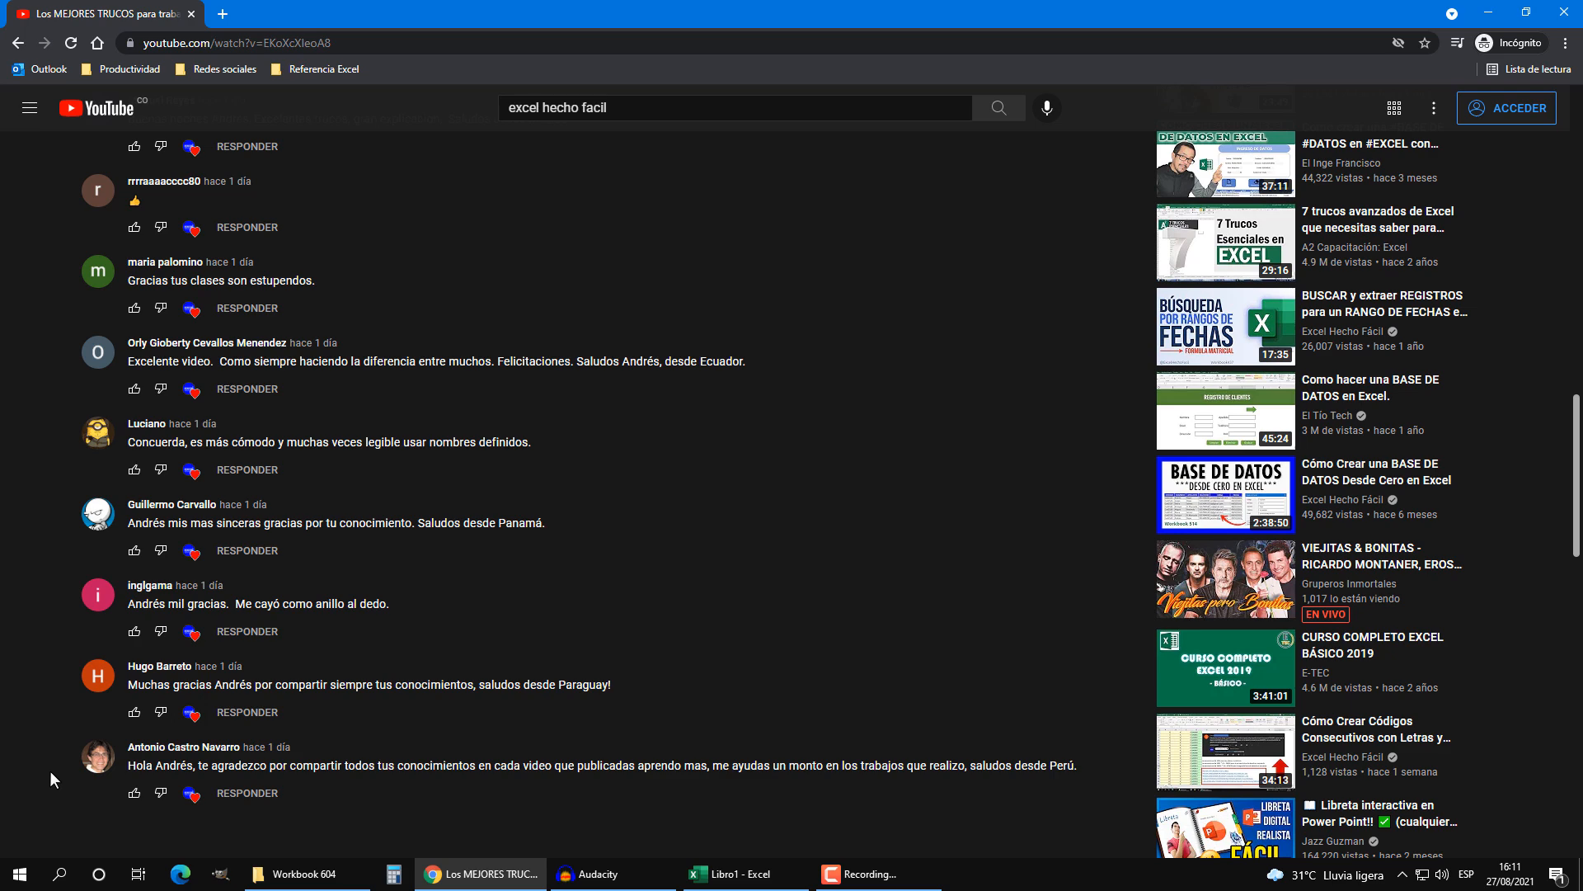
{"action": "scroll", "coordinate": [51, 771], "scroll_direction": "down", "scroll_amount": 1}
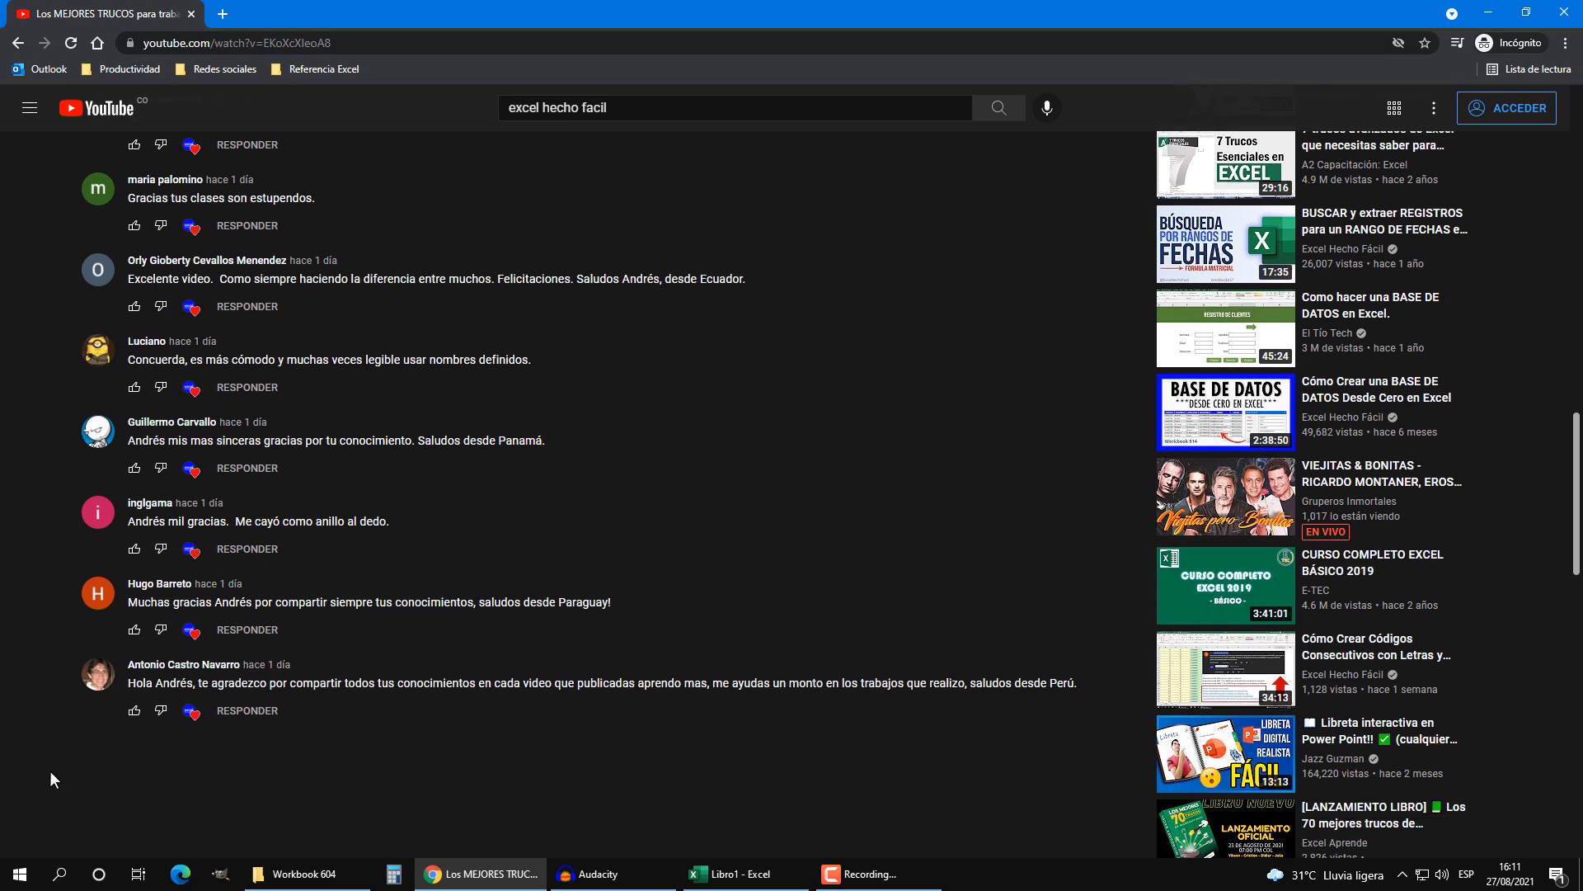
{"action": "scroll", "coordinate": [51, 771], "scroll_direction": "down", "scroll_amount": 1}
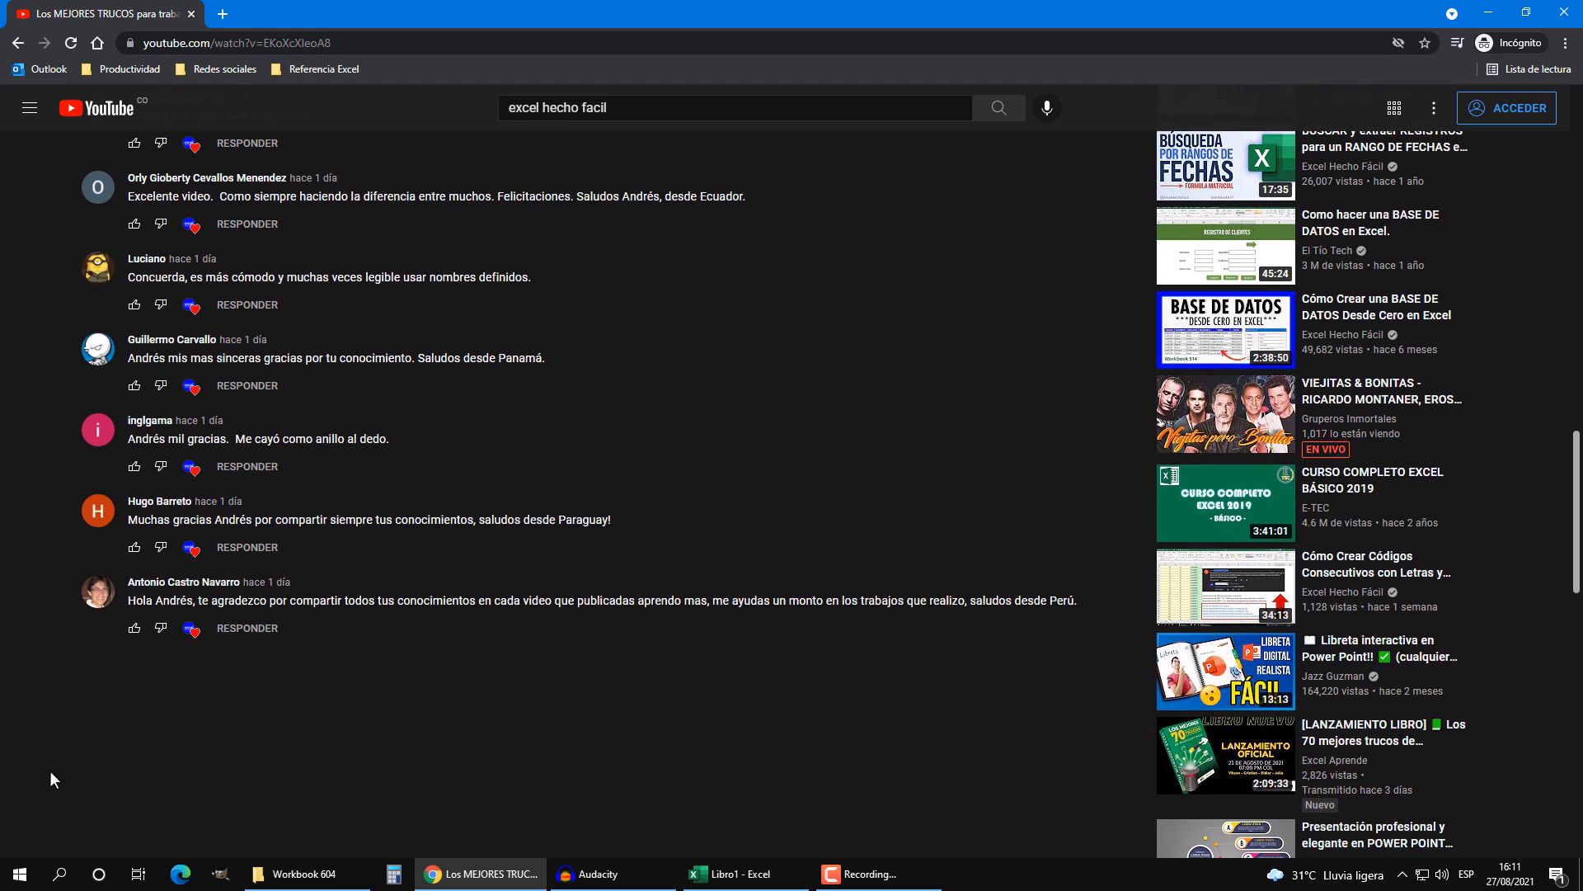
{"action": "scroll", "coordinate": [51, 773], "scroll_direction": "up", "scroll_amount": 7}
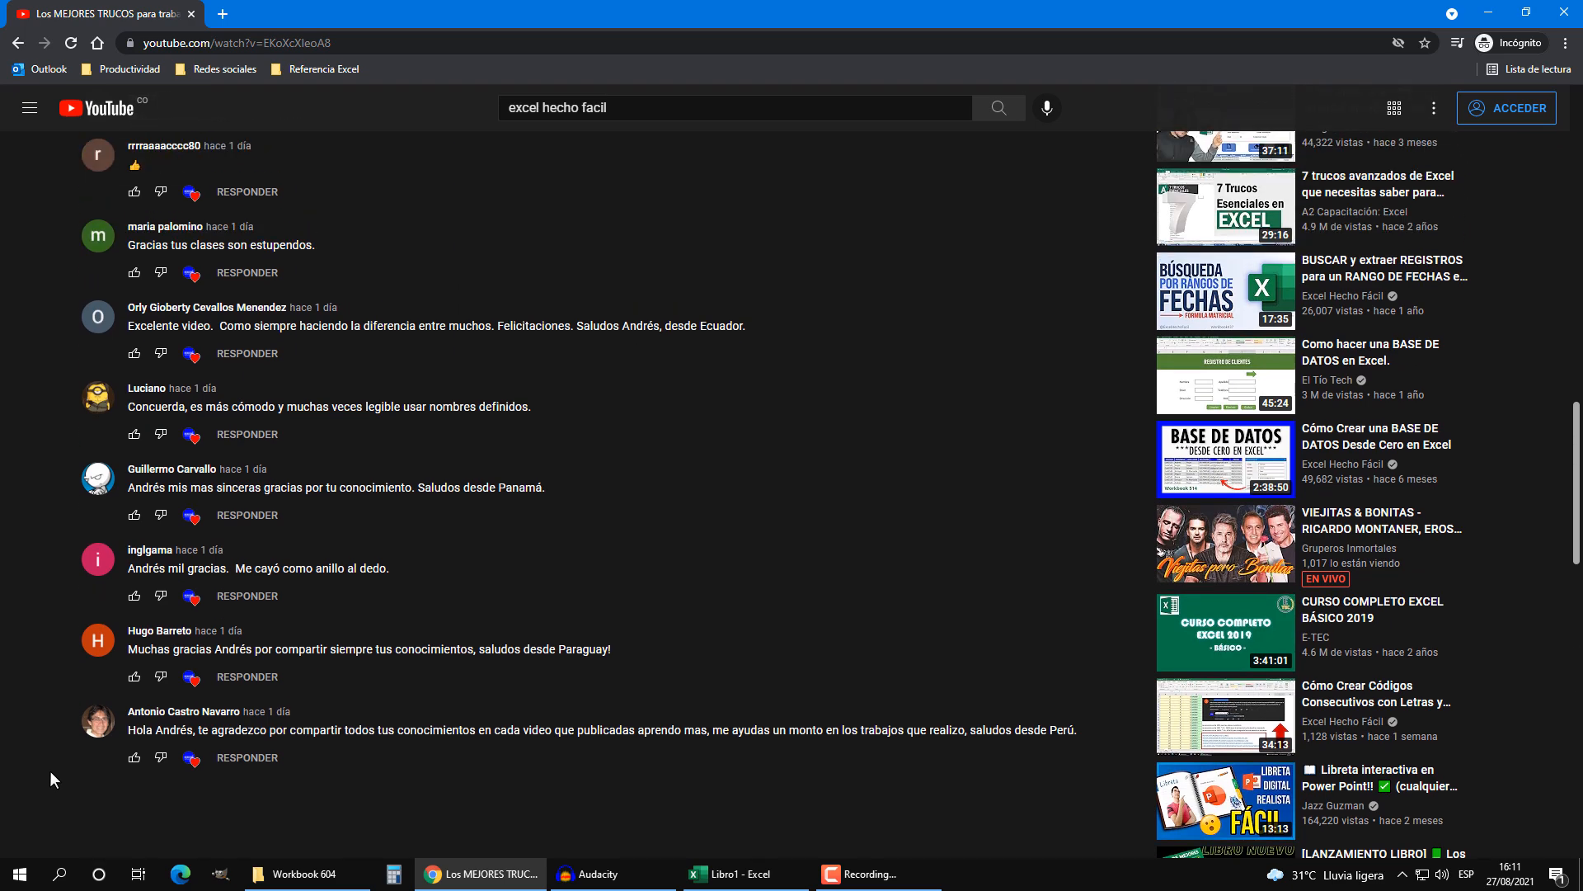
{"action": "scroll", "coordinate": [50, 773], "scroll_direction": "up", "scroll_amount": 5}
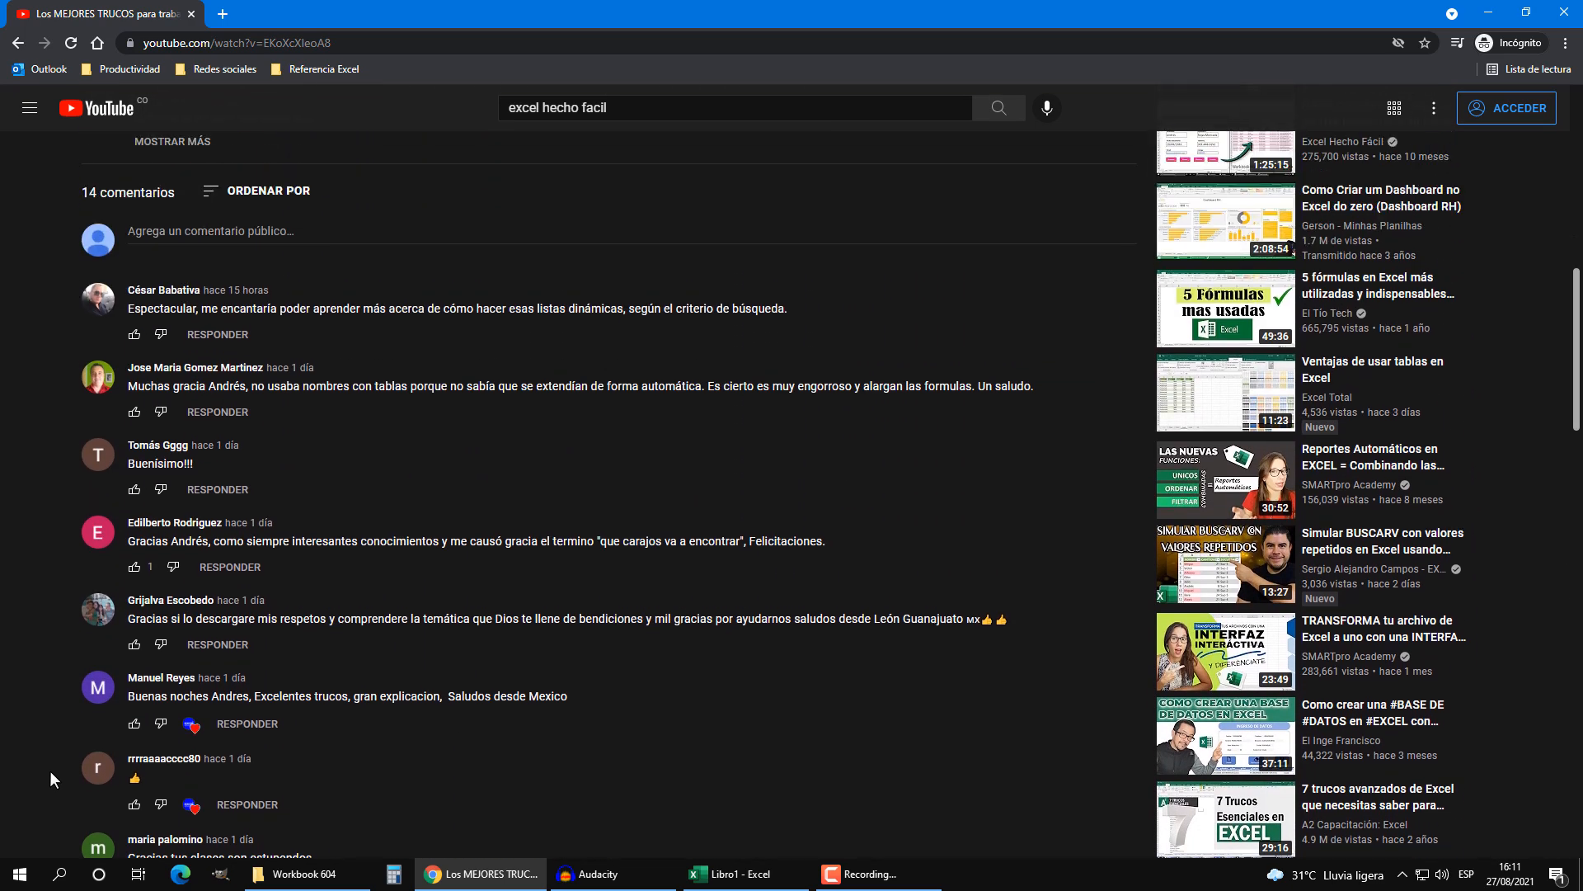
{"action": "scroll", "coordinate": [49, 770], "scroll_direction": "up", "scroll_amount": 7}
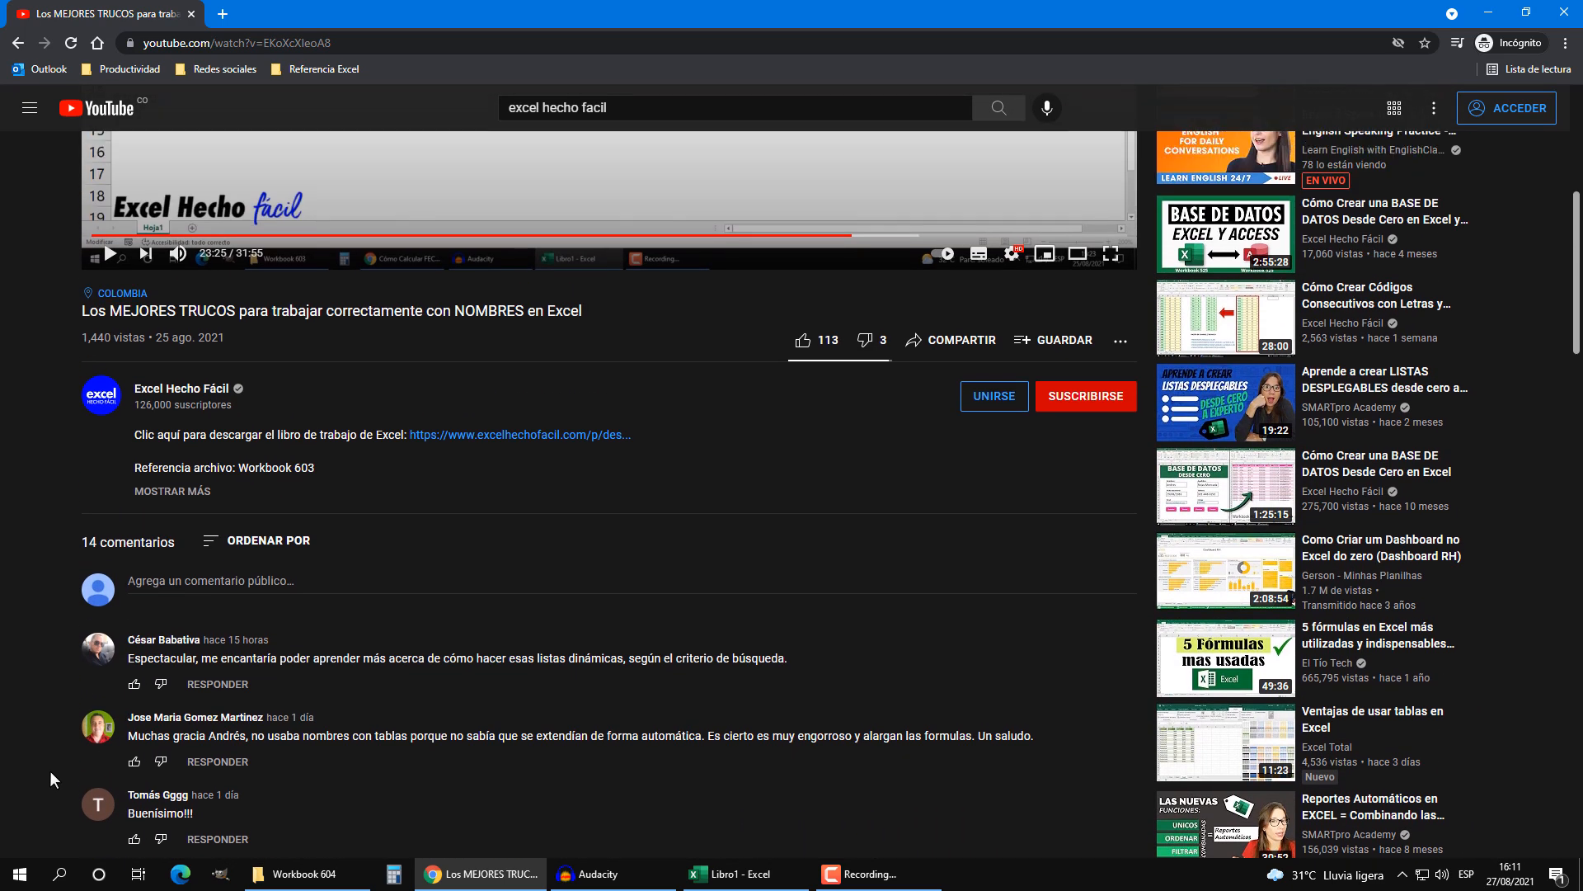
{"action": "scroll", "coordinate": [49, 771], "scroll_direction": "down", "scroll_amount": 1}
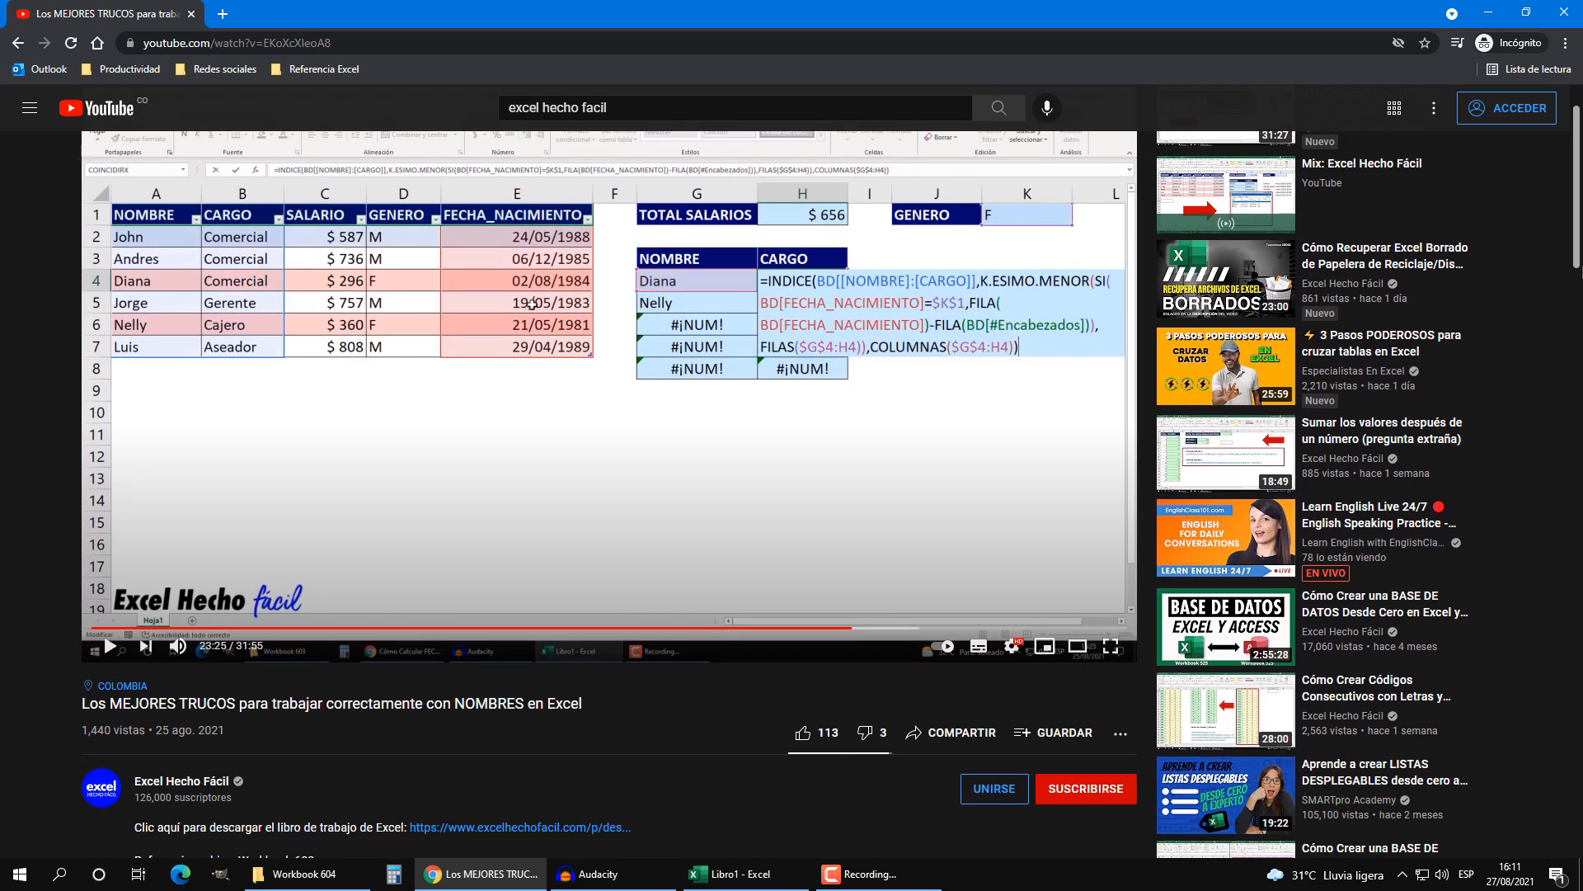
{"action": "left_click", "coordinate": [1576, 122]}
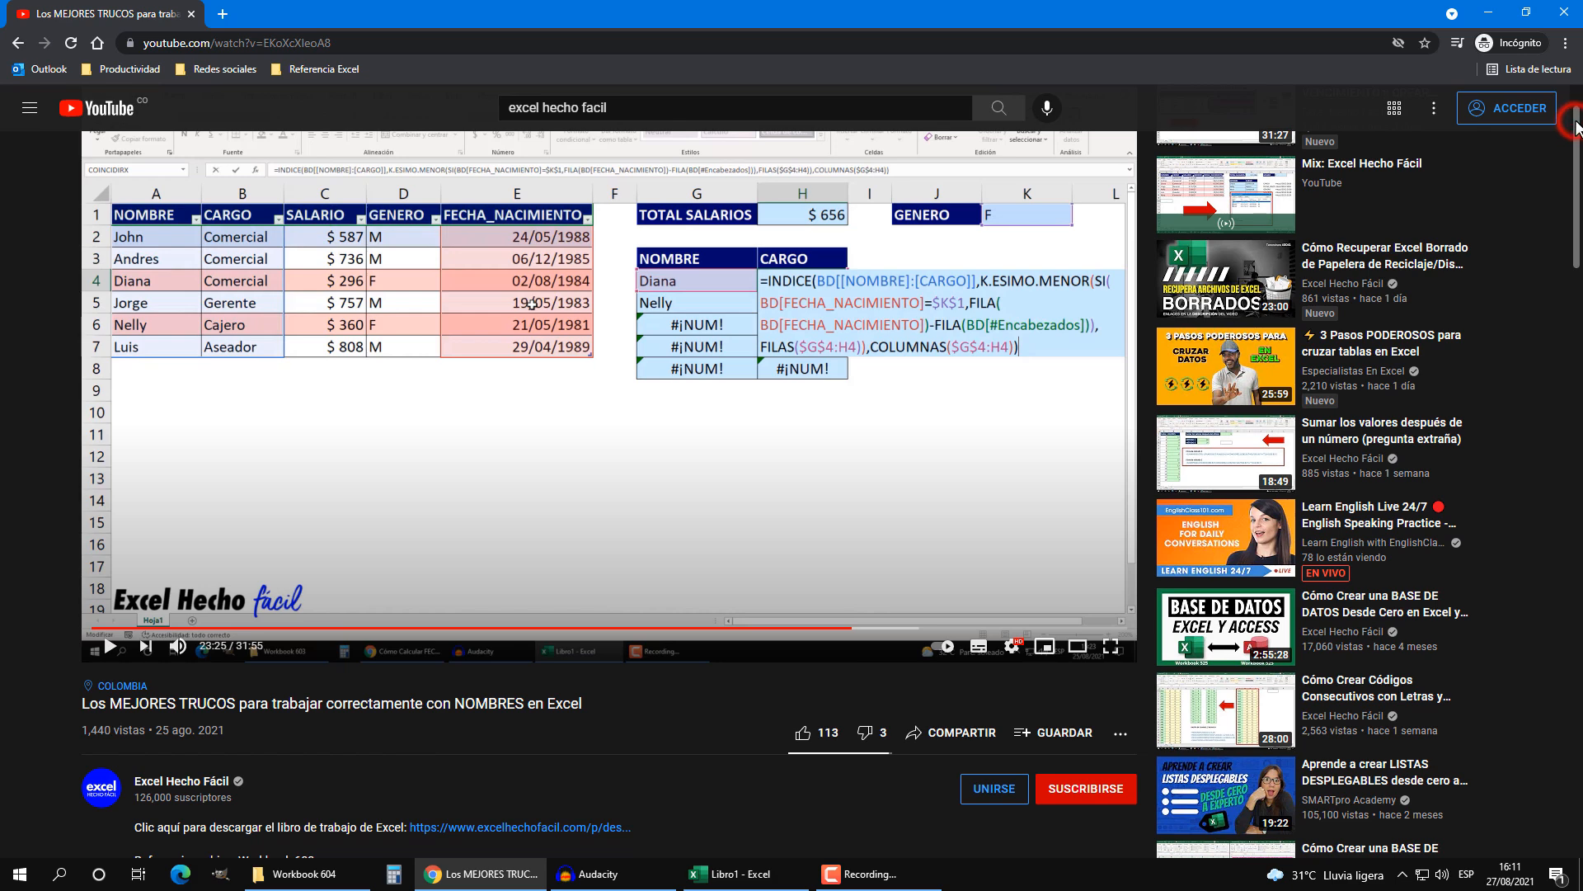
{"action": "left_click_drag", "start_coordinate": [1575, 122], "coordinate": [1575, 120]}
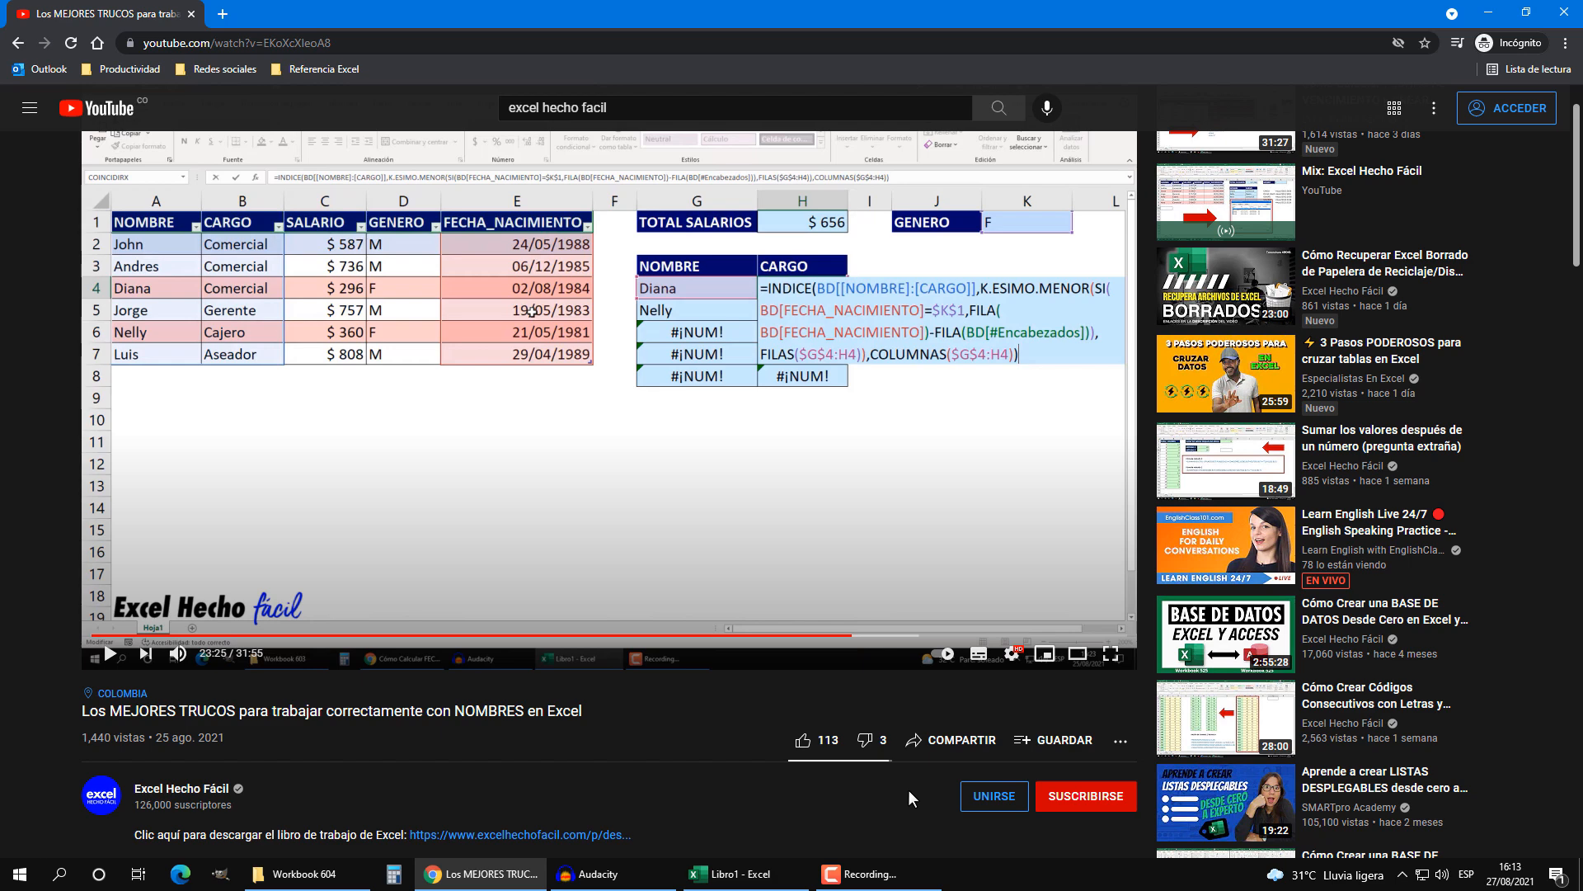
- Open the SOLO PARA MIEMBROS playlist of the Excel Hecho Fácil channel and look over its exclusive conditional formatting video page
{"action": "scroll", "coordinate": [897, 790], "scroll_direction": "down", "scroll_amount": 2}
{"action": "scroll", "coordinate": [892, 793], "scroll_direction": "up", "scroll_amount": 3}
{"action": "scroll", "coordinate": [892, 793], "scroll_direction": "down", "scroll_amount": 2}
{"action": "left_click", "coordinate": [207, 701]}
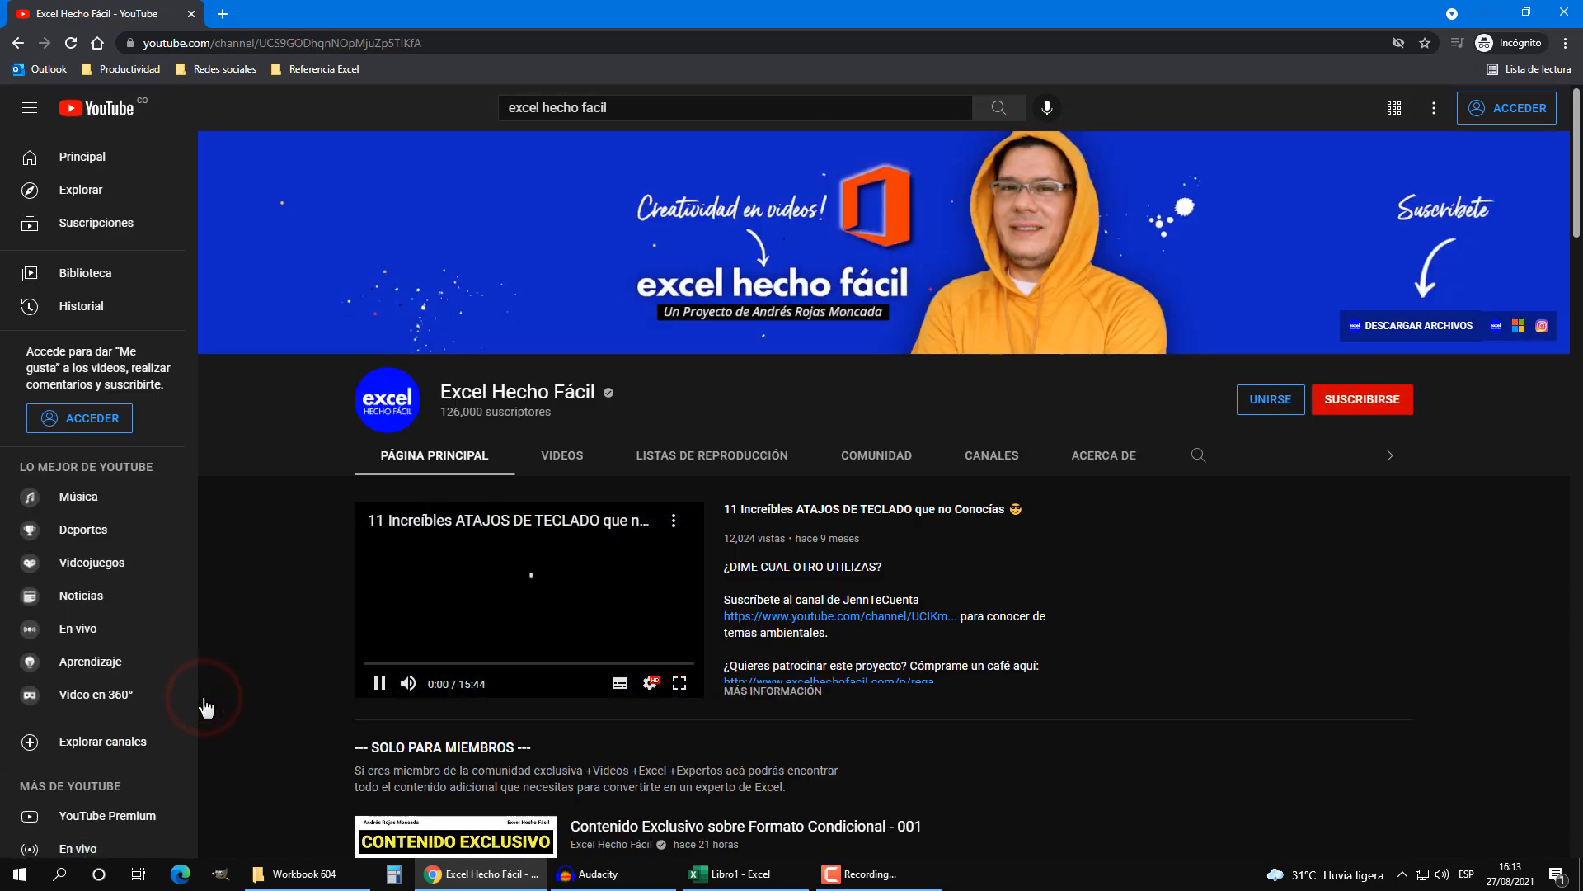
{"action": "left_click", "coordinate": [643, 456]}
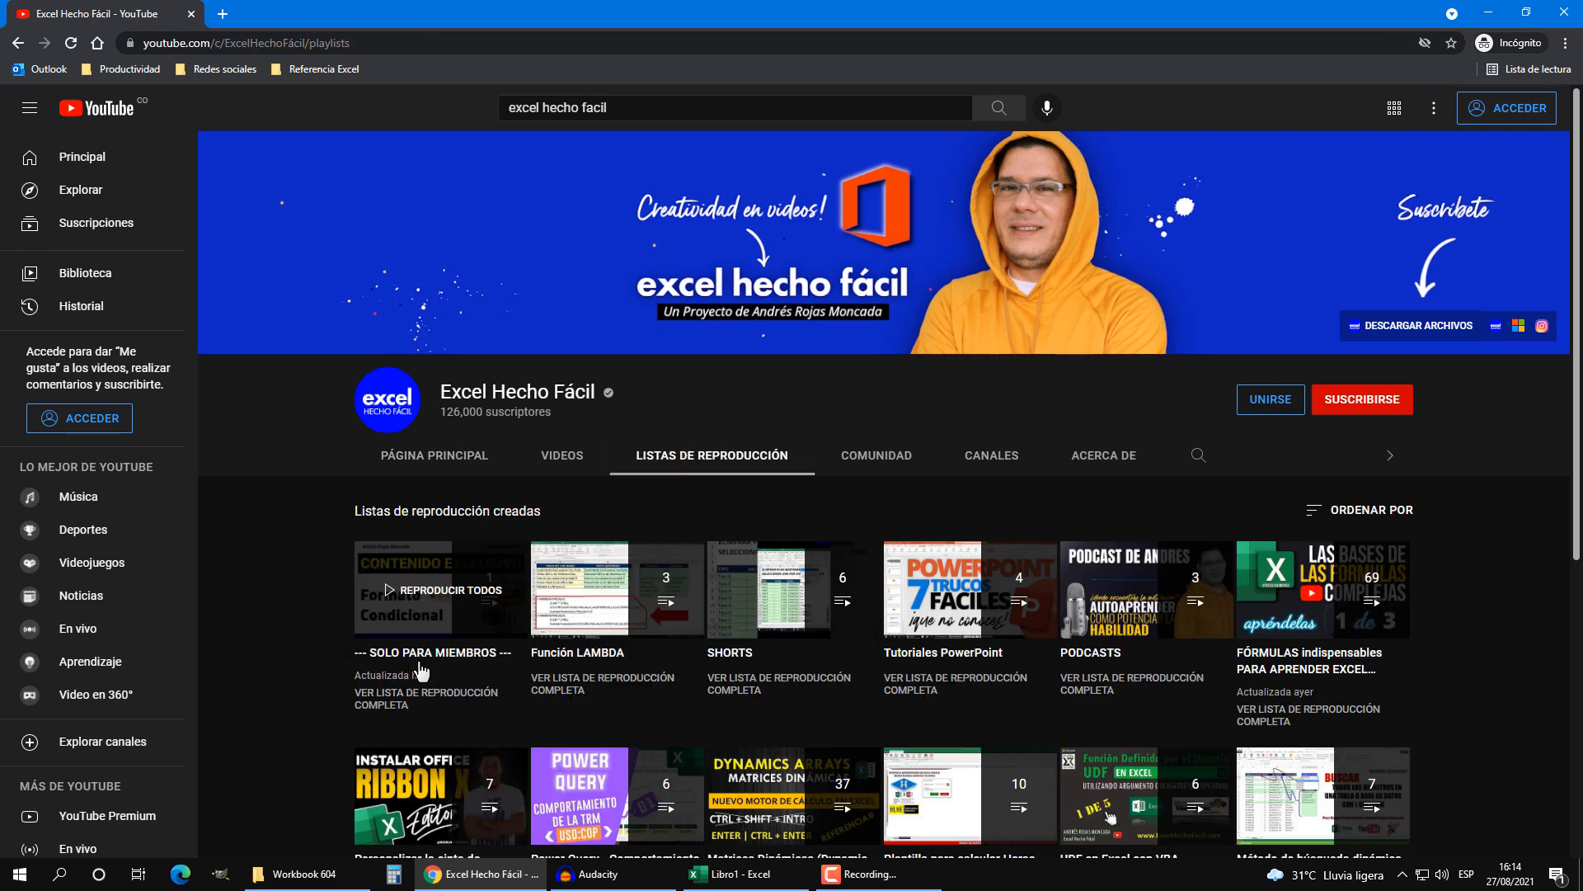
{"action": "left_click", "coordinate": [479, 657]}
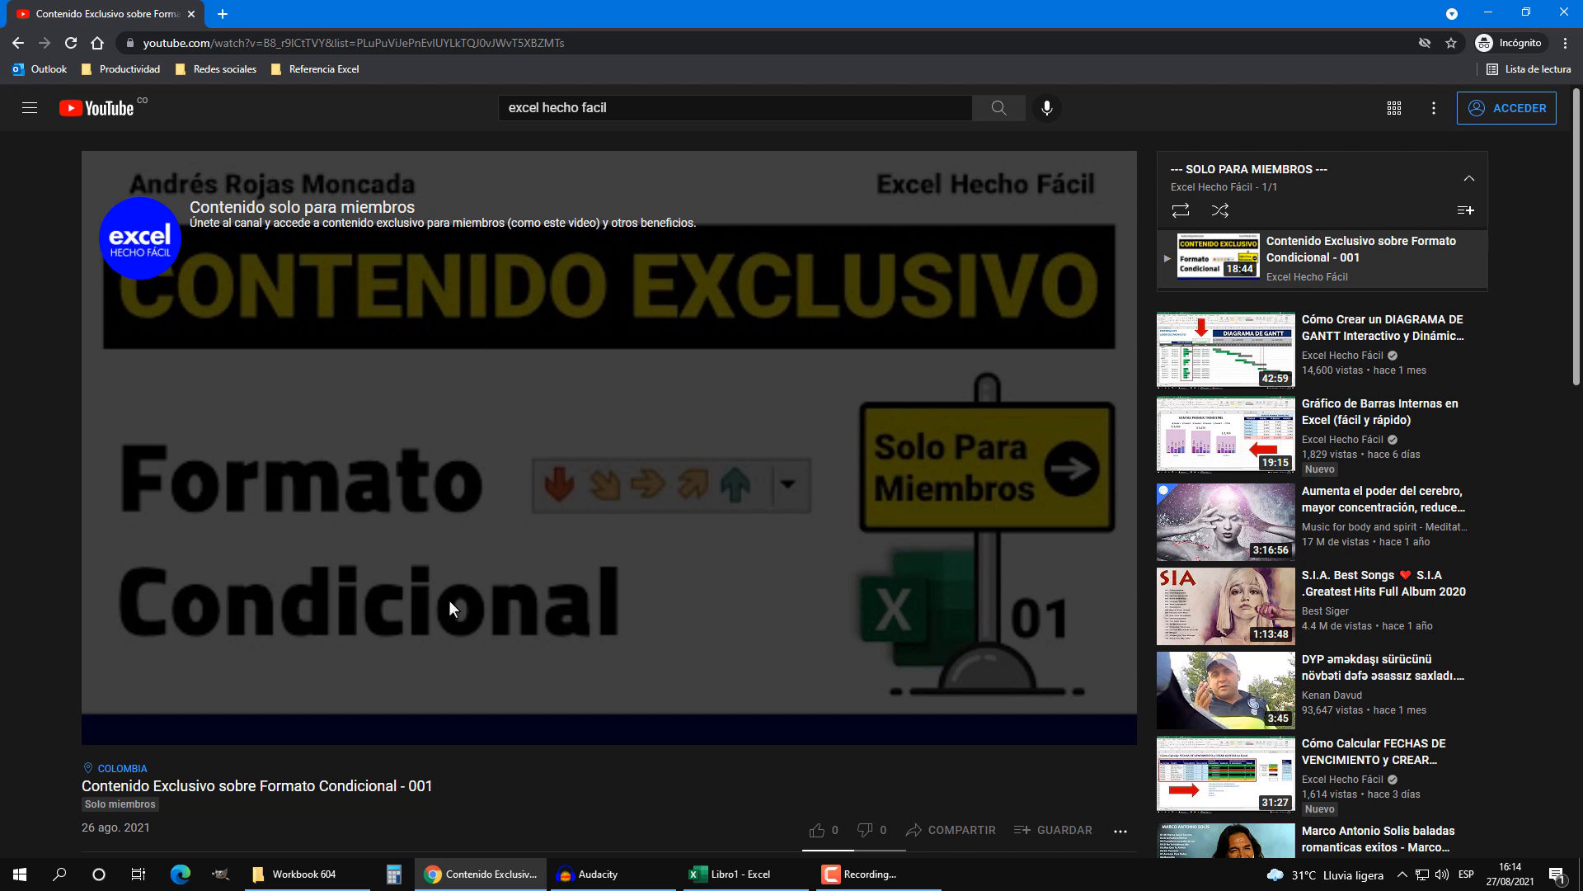
{"action": "scroll", "coordinate": [448, 600], "scroll_direction": "down", "scroll_amount": 1}
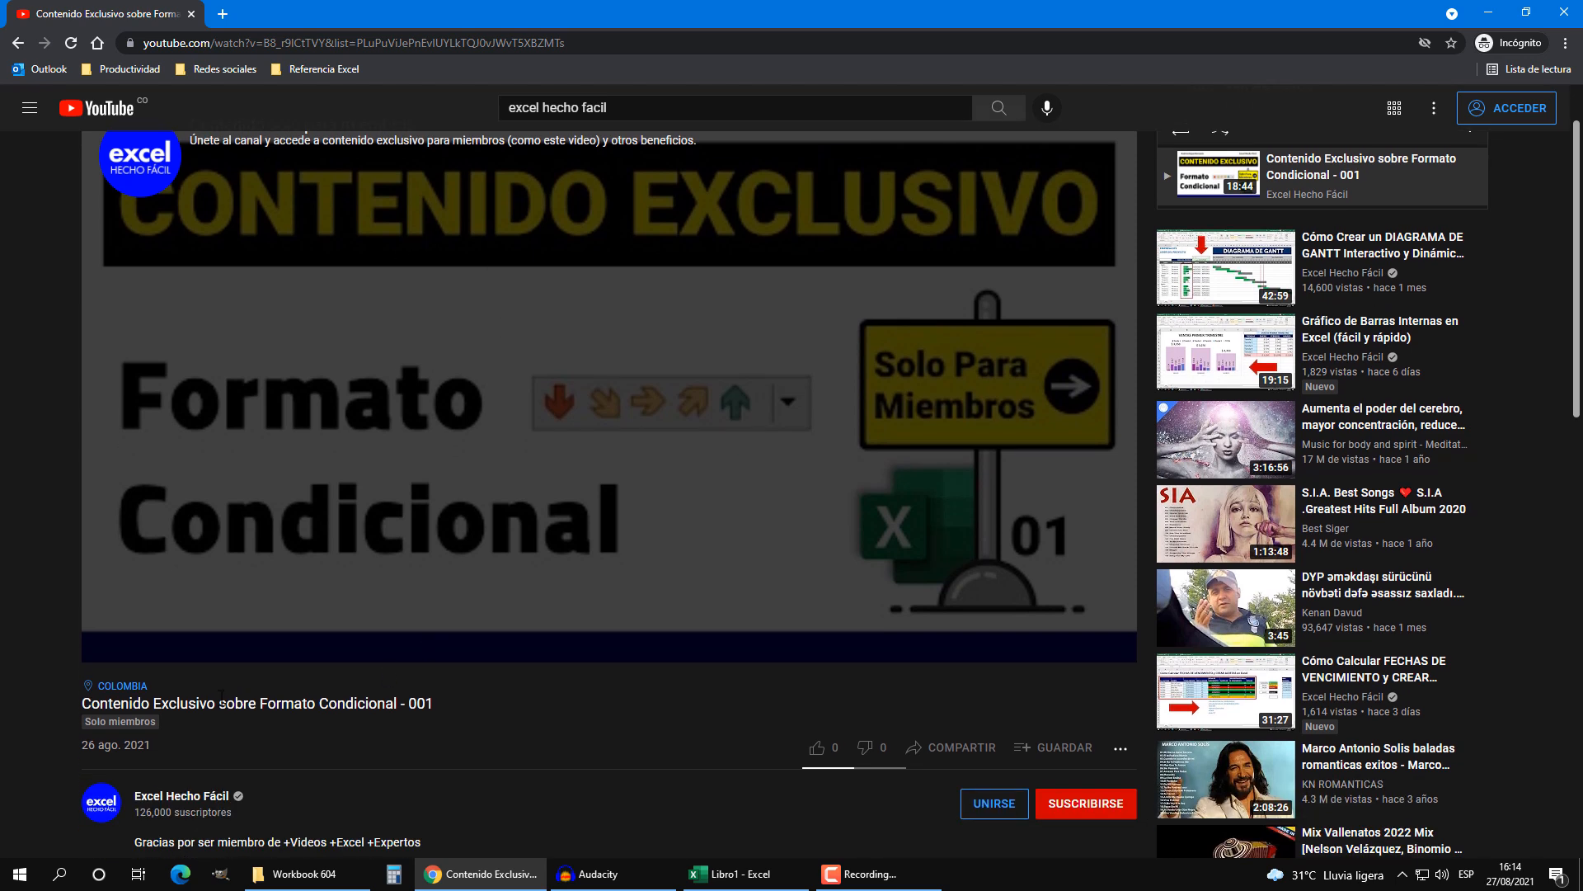
{"action": "scroll", "coordinate": [325, 763], "scroll_direction": "down", "scroll_amount": 1}
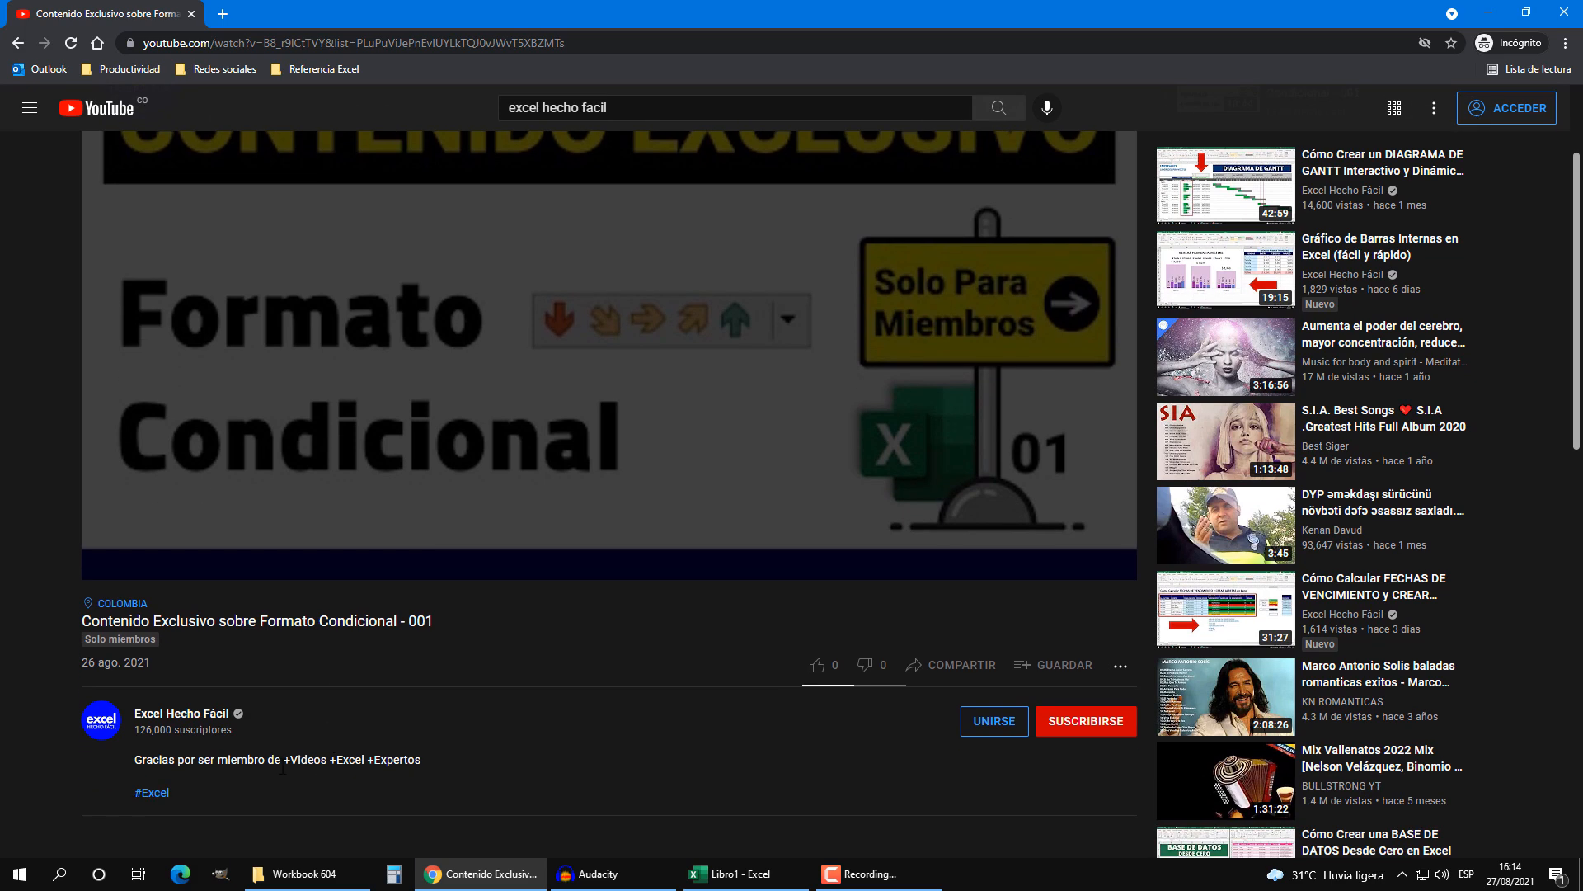
{"action": "scroll", "coordinate": [493, 683], "scroll_direction": "up", "scroll_amount": 1}
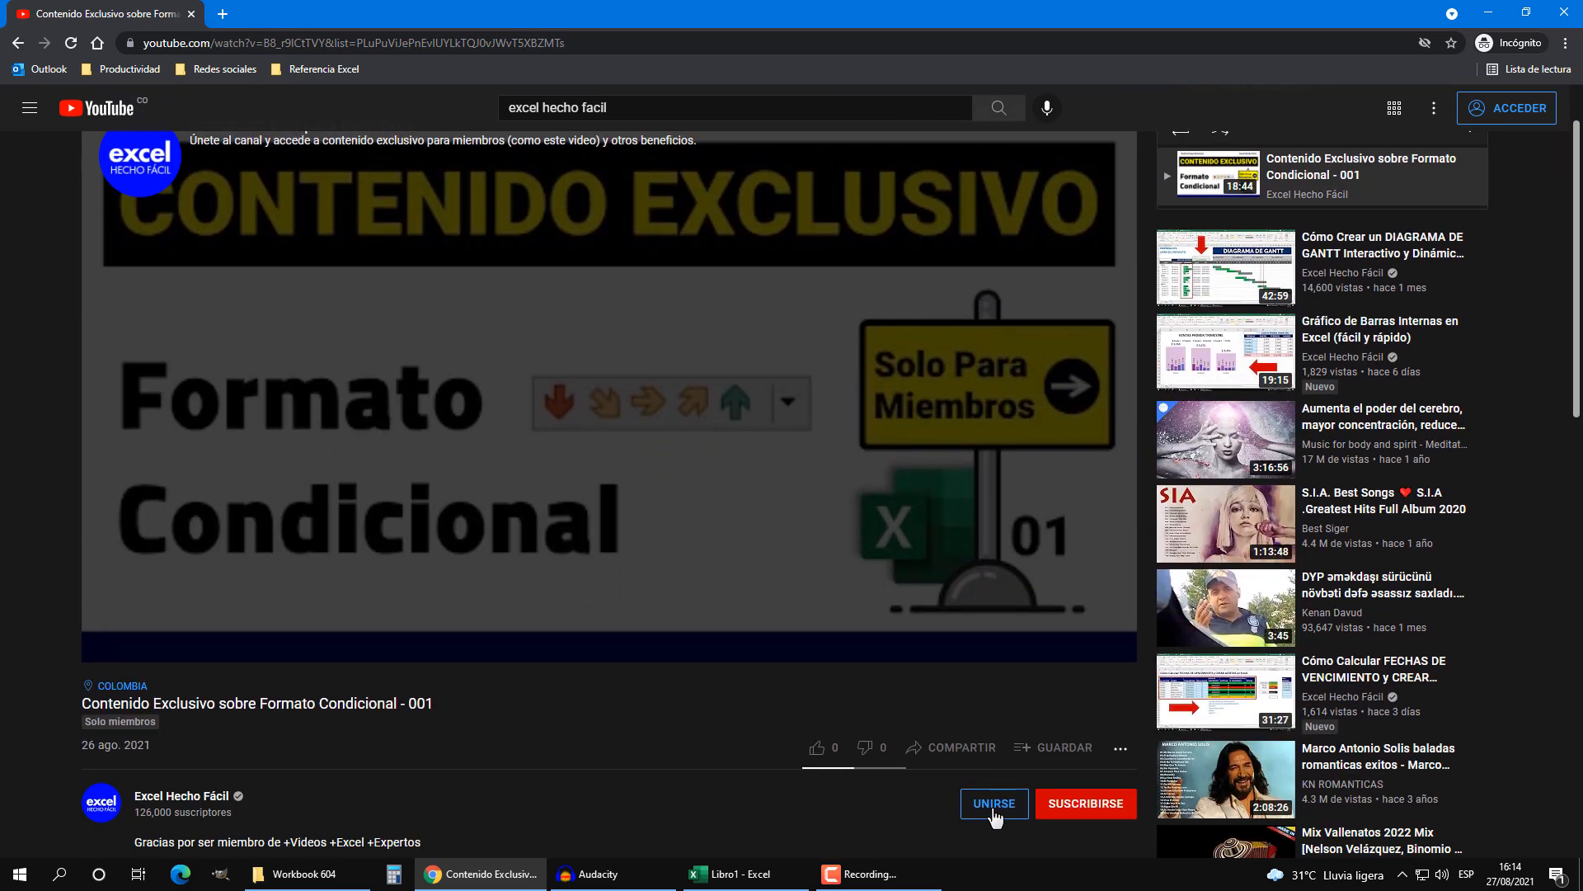
{"action": "scroll", "coordinate": [689, 768], "scroll_direction": "up", "scroll_amount": 1}
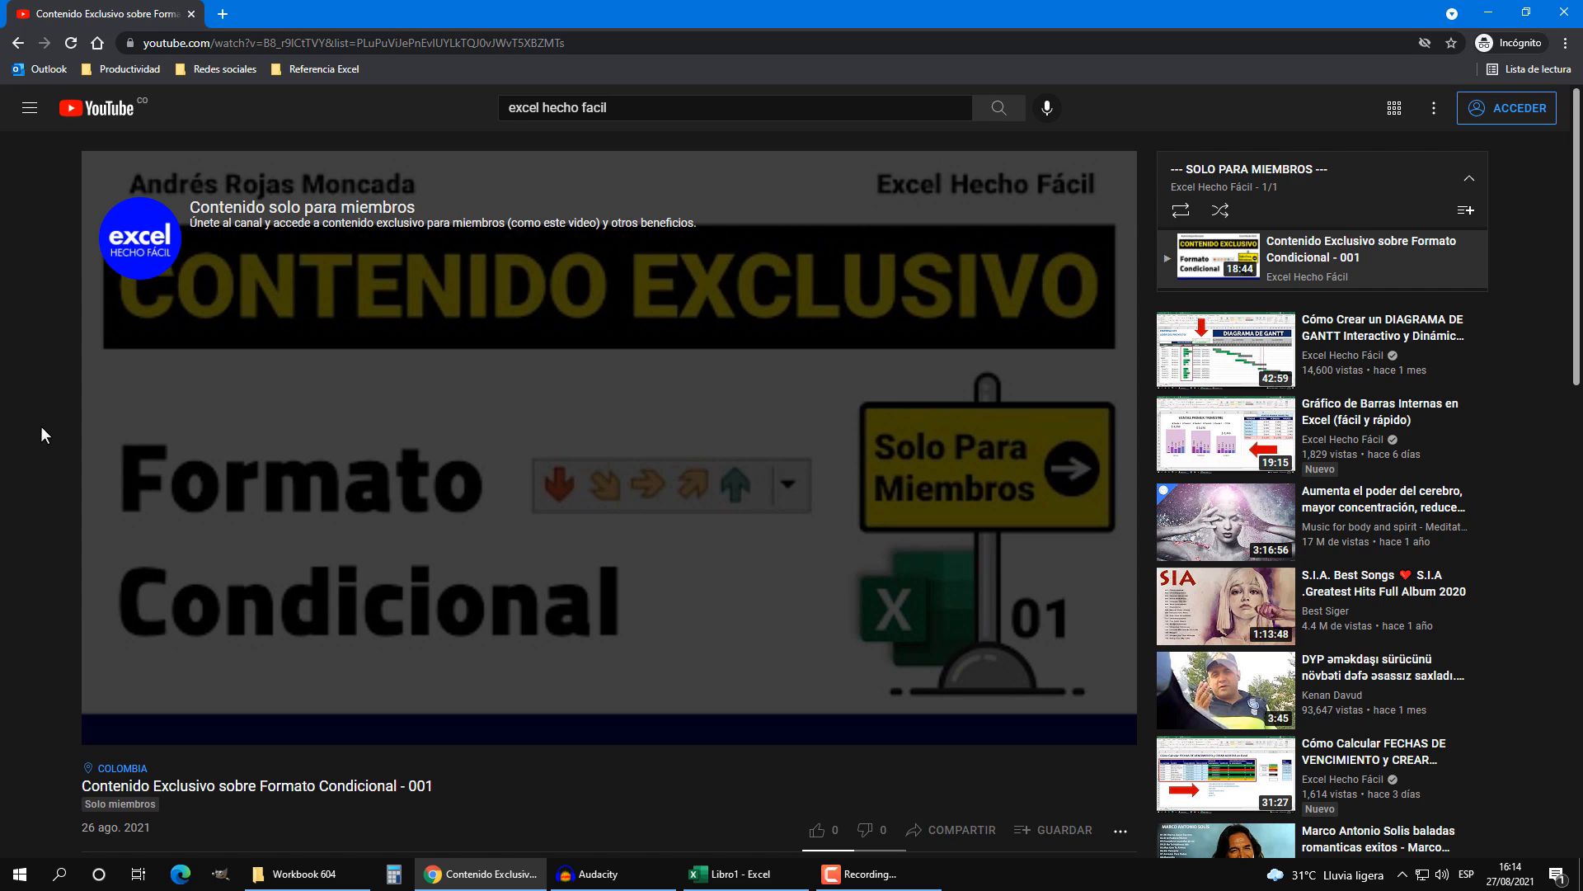
- Switch to the Libro1 workbook in Excel and examine the invoice code, date and total in rows 2 and 3 of the IPS sheet
{"action": "left_click", "coordinate": [739, 874]}
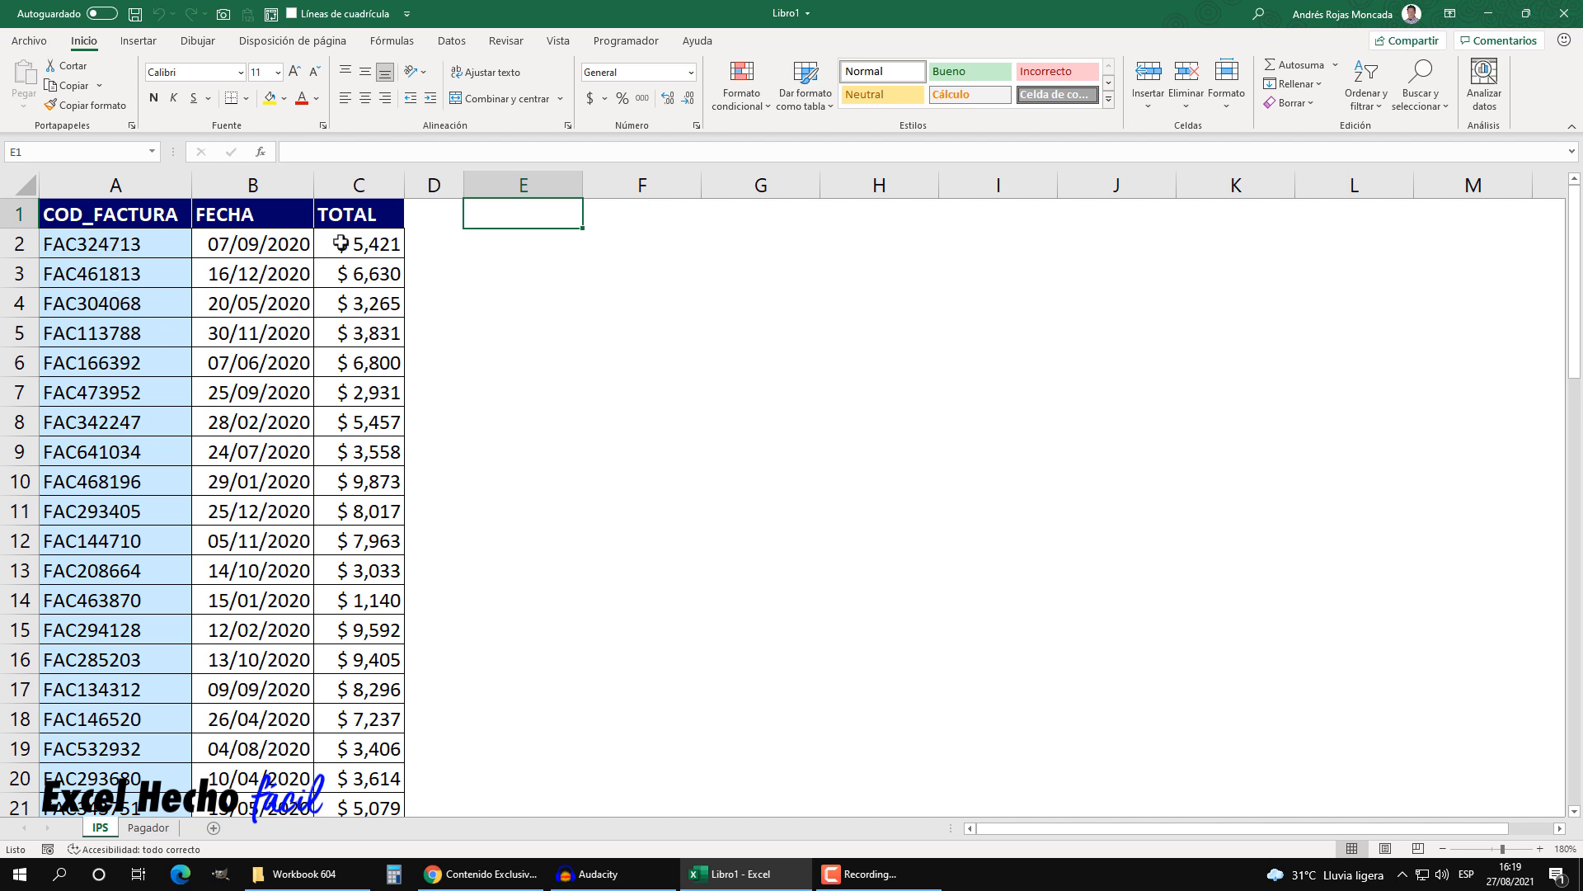
{"action": "left_click", "coordinate": [79, 246]}
{"action": "key", "text": "ctrl+shift+Right"}
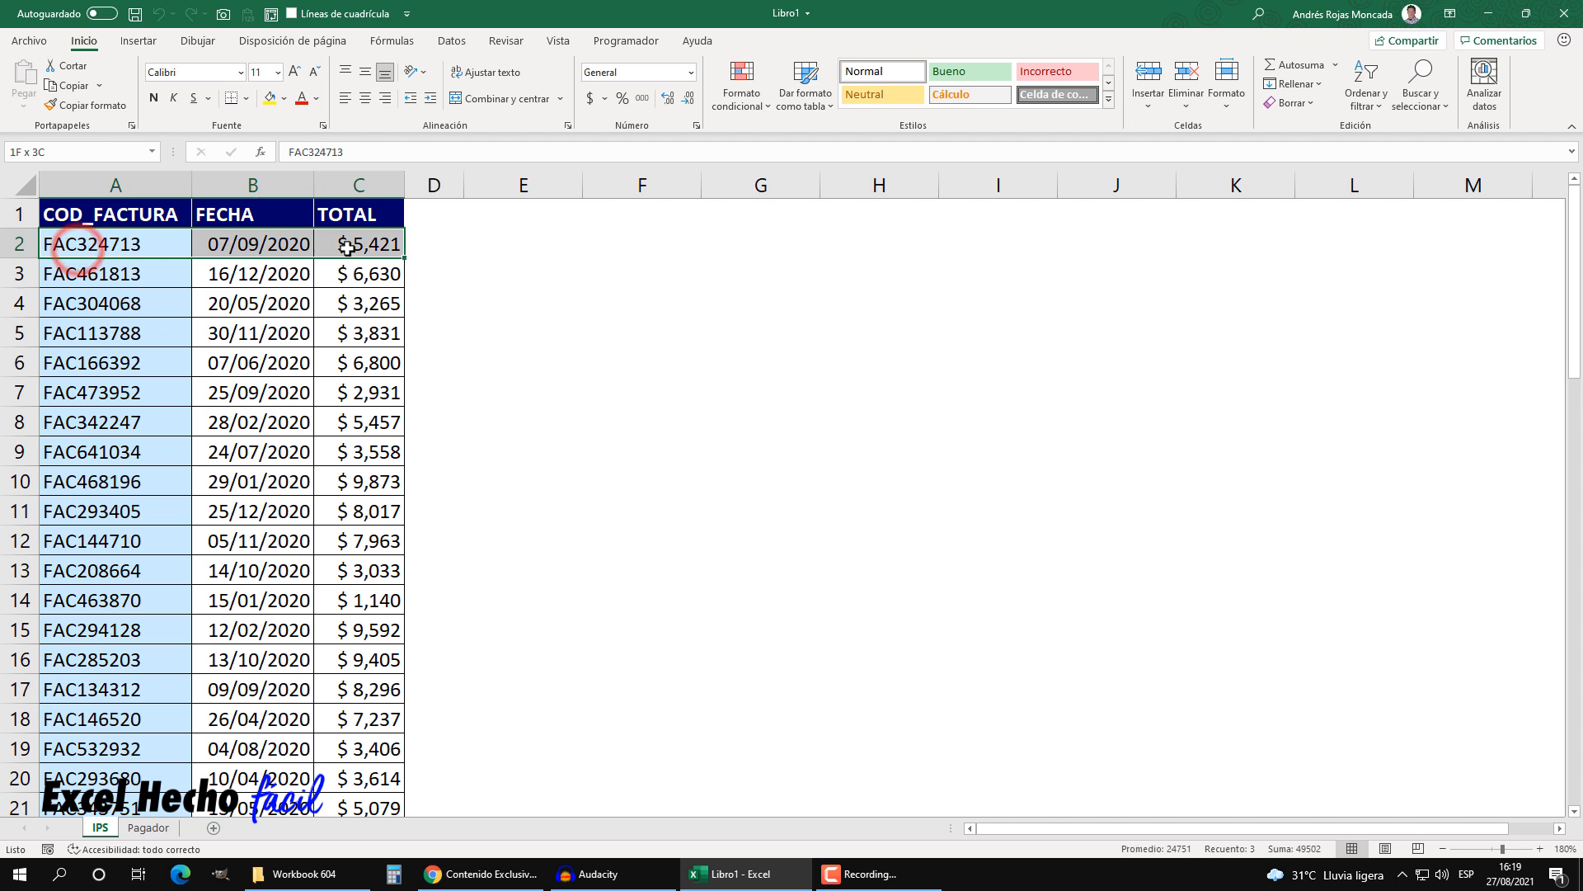
{"action": "left_click", "coordinate": [131, 242]}
{"action": "left_click", "coordinate": [249, 246]}
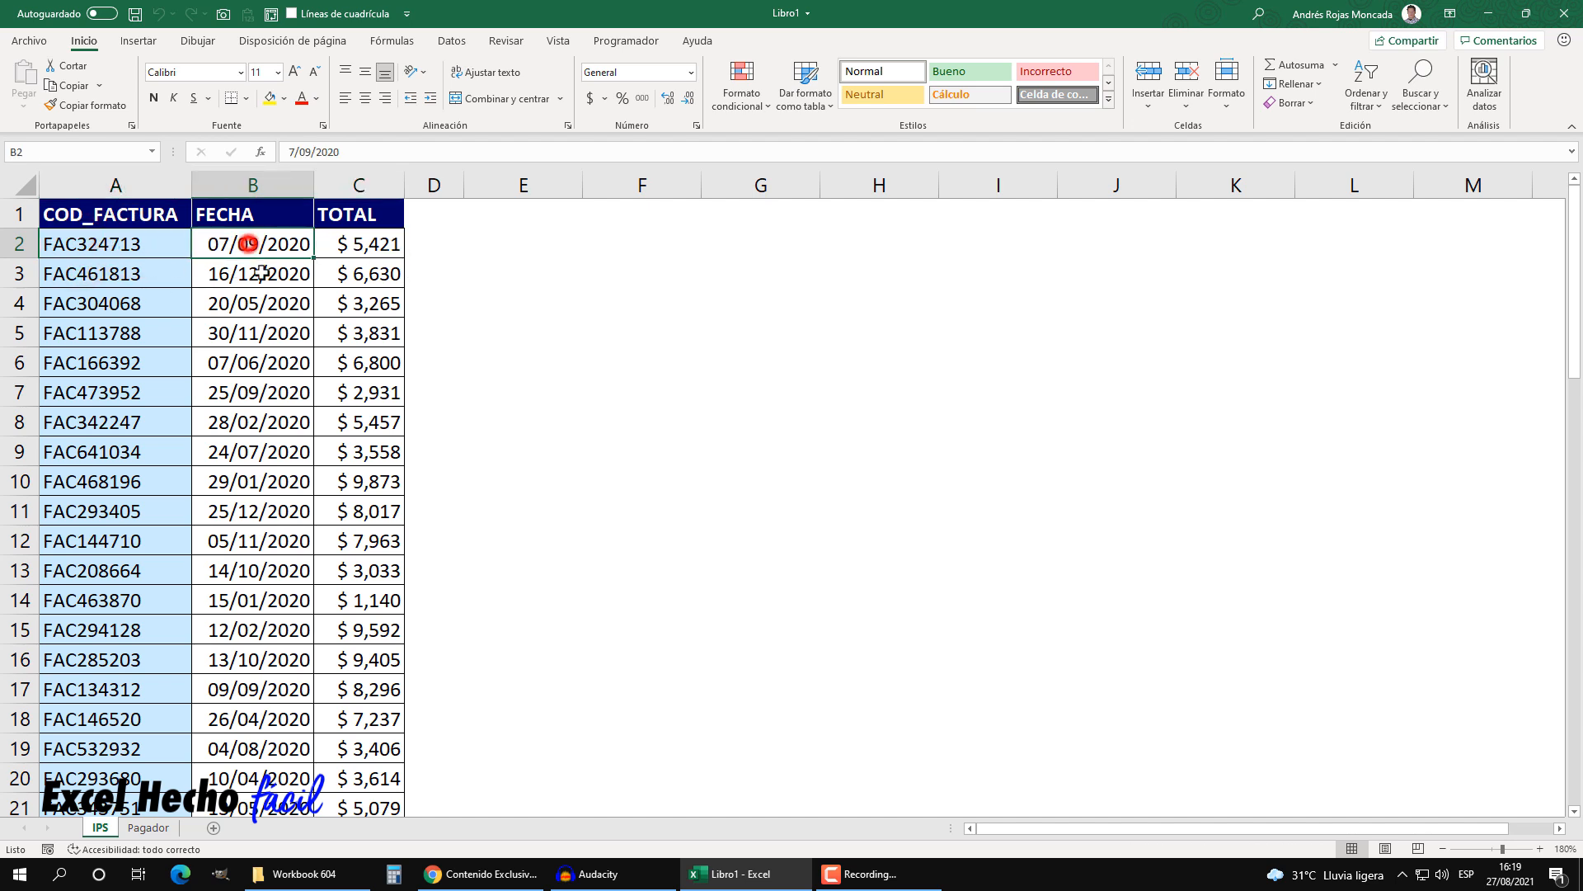
{"action": "left_click", "coordinate": [355, 248]}
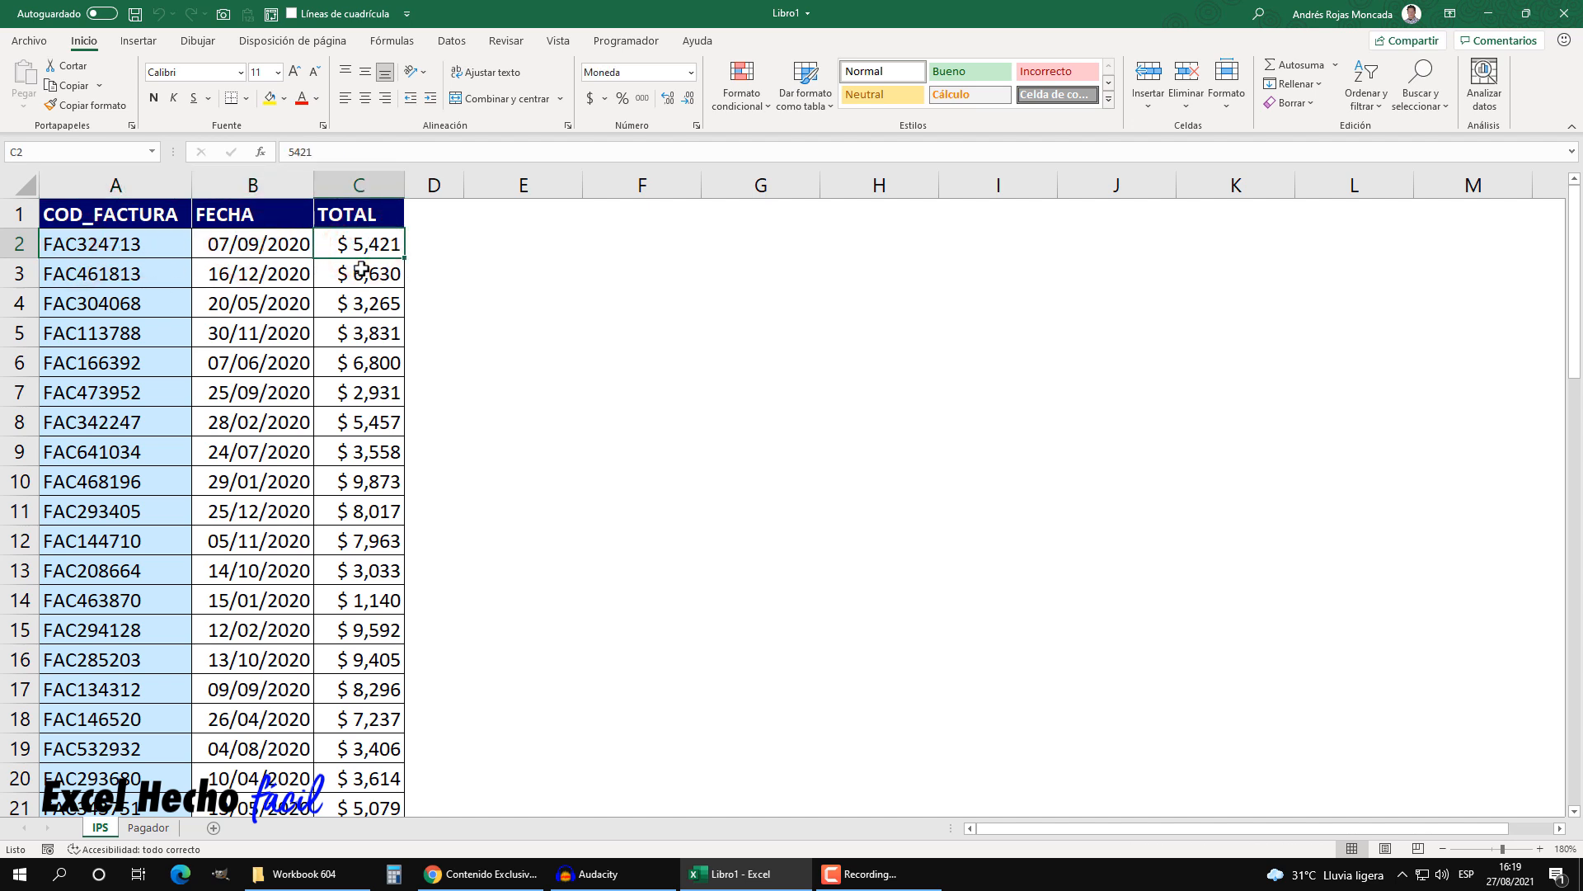
{"action": "left_click", "coordinate": [81, 281]}
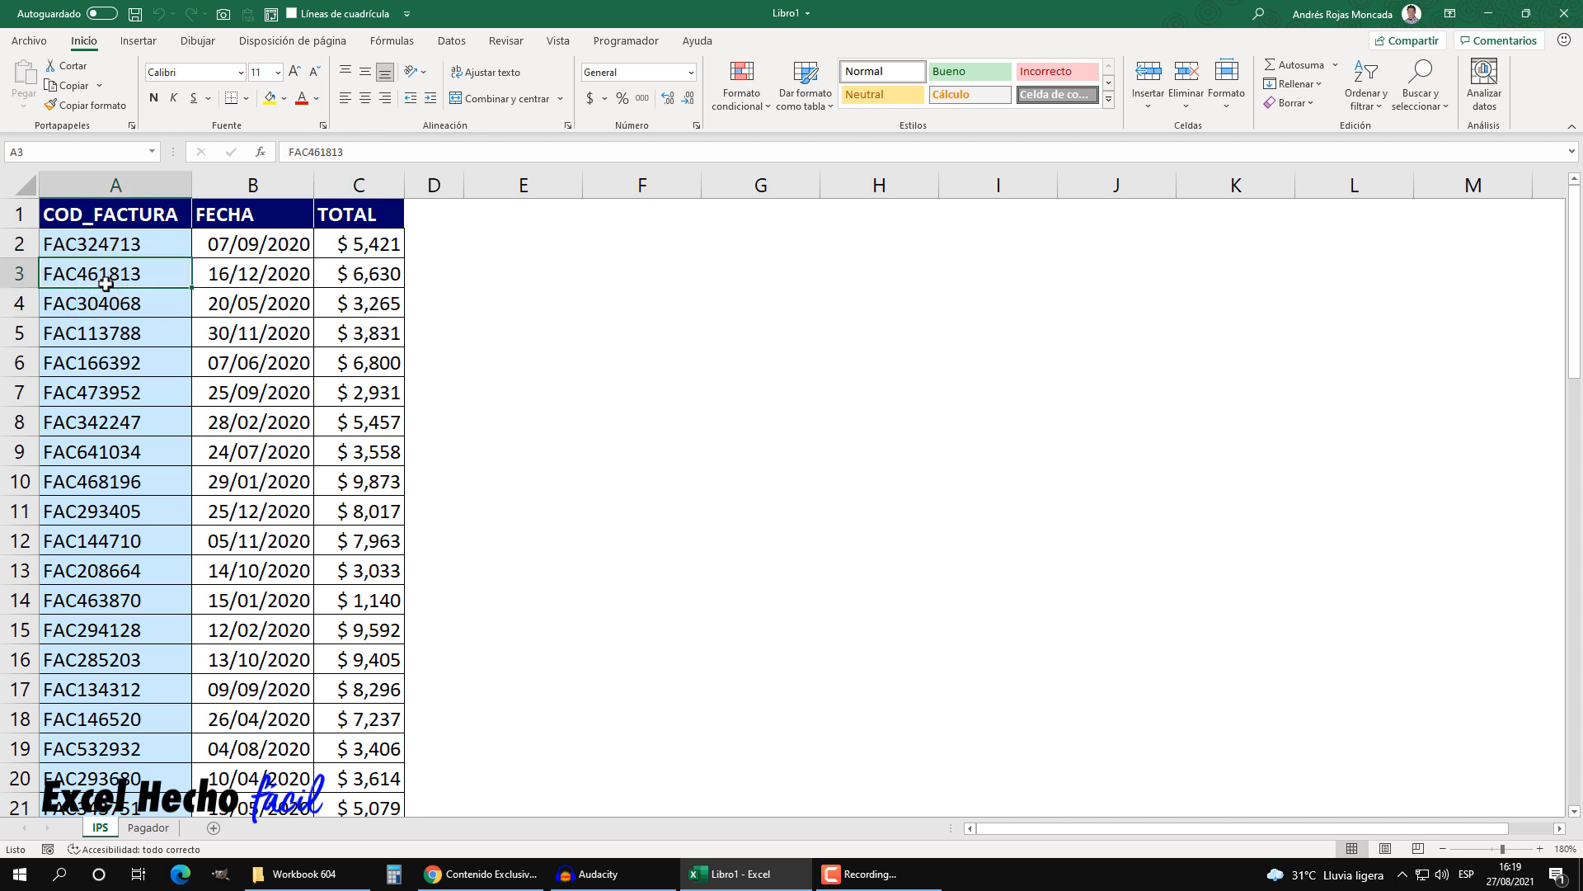
{"action": "left_click", "coordinate": [228, 283]}
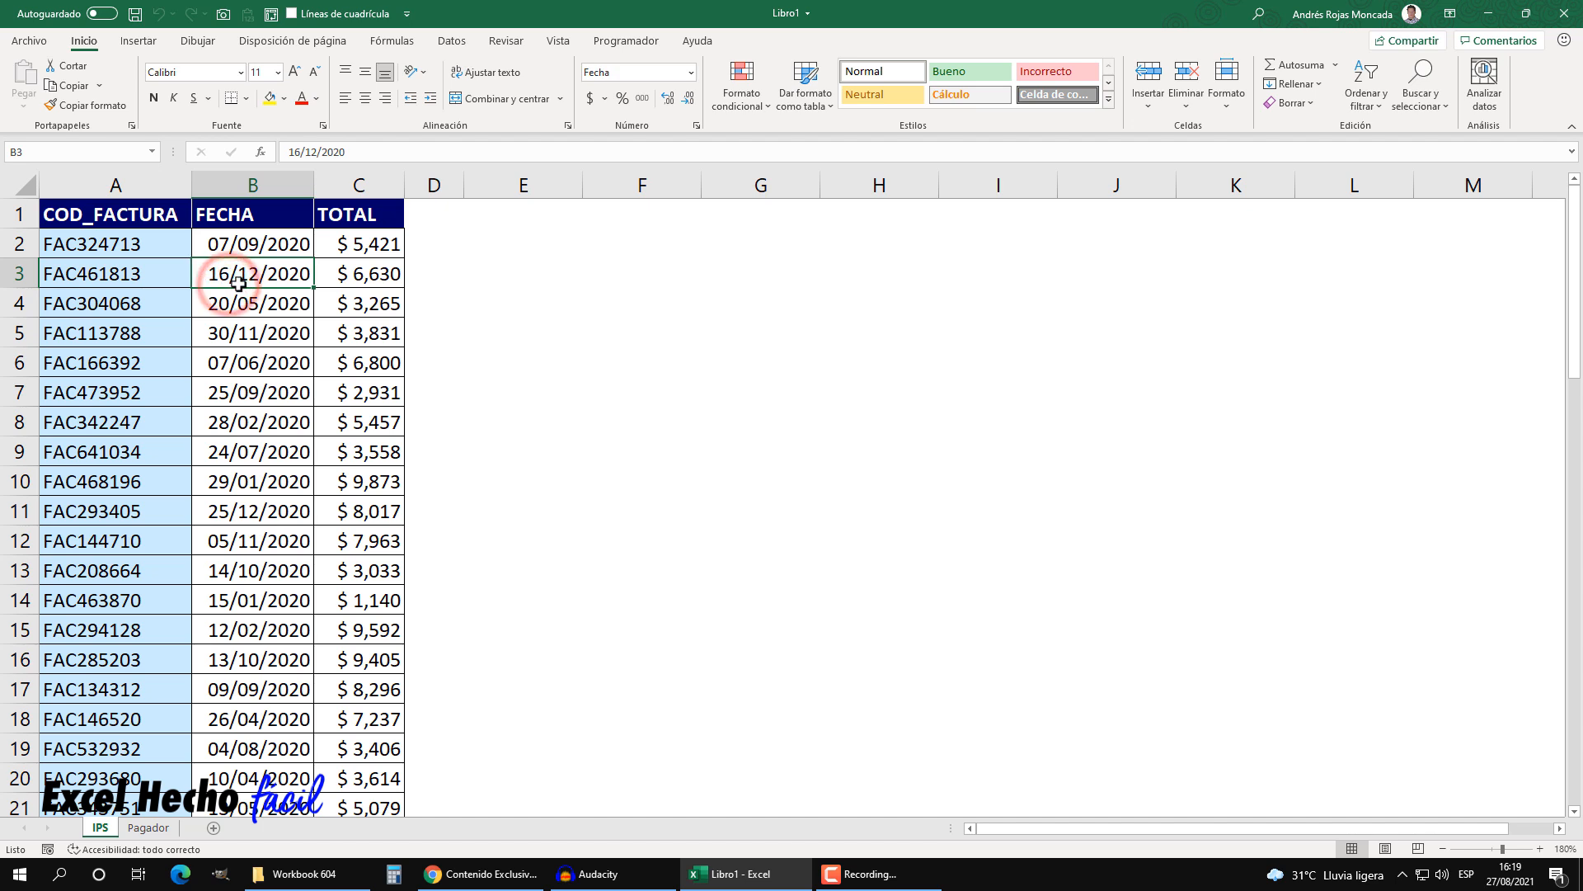
{"action": "left_click", "coordinate": [365, 282]}
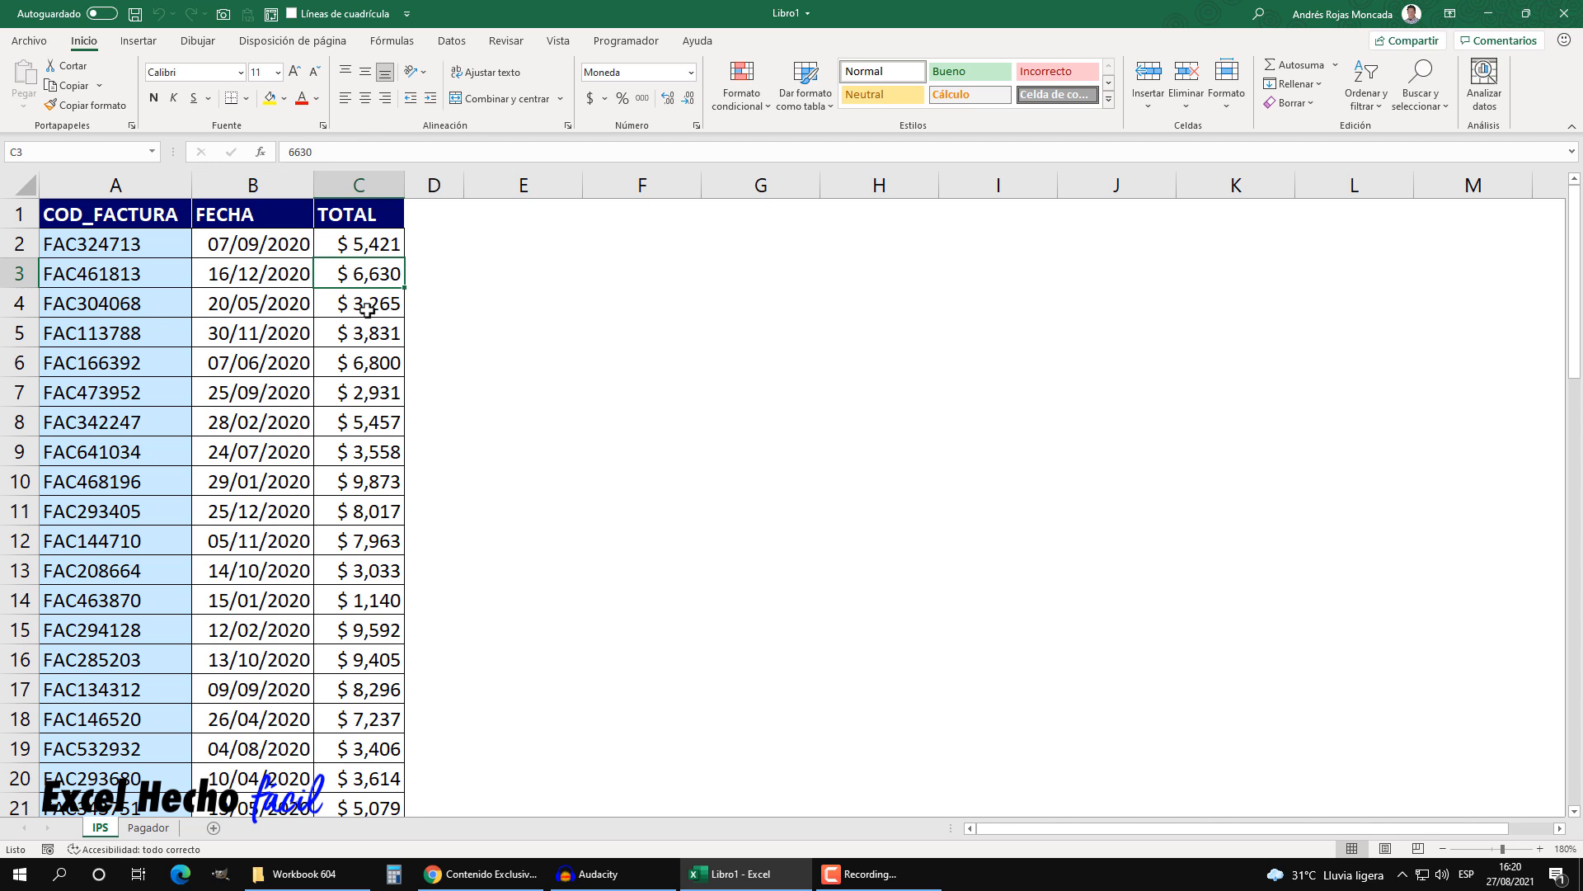
- Select the whole invoice table from its header row to check how far it extends, and return to cell A1
{"action": "left_click", "coordinate": [126, 216]}
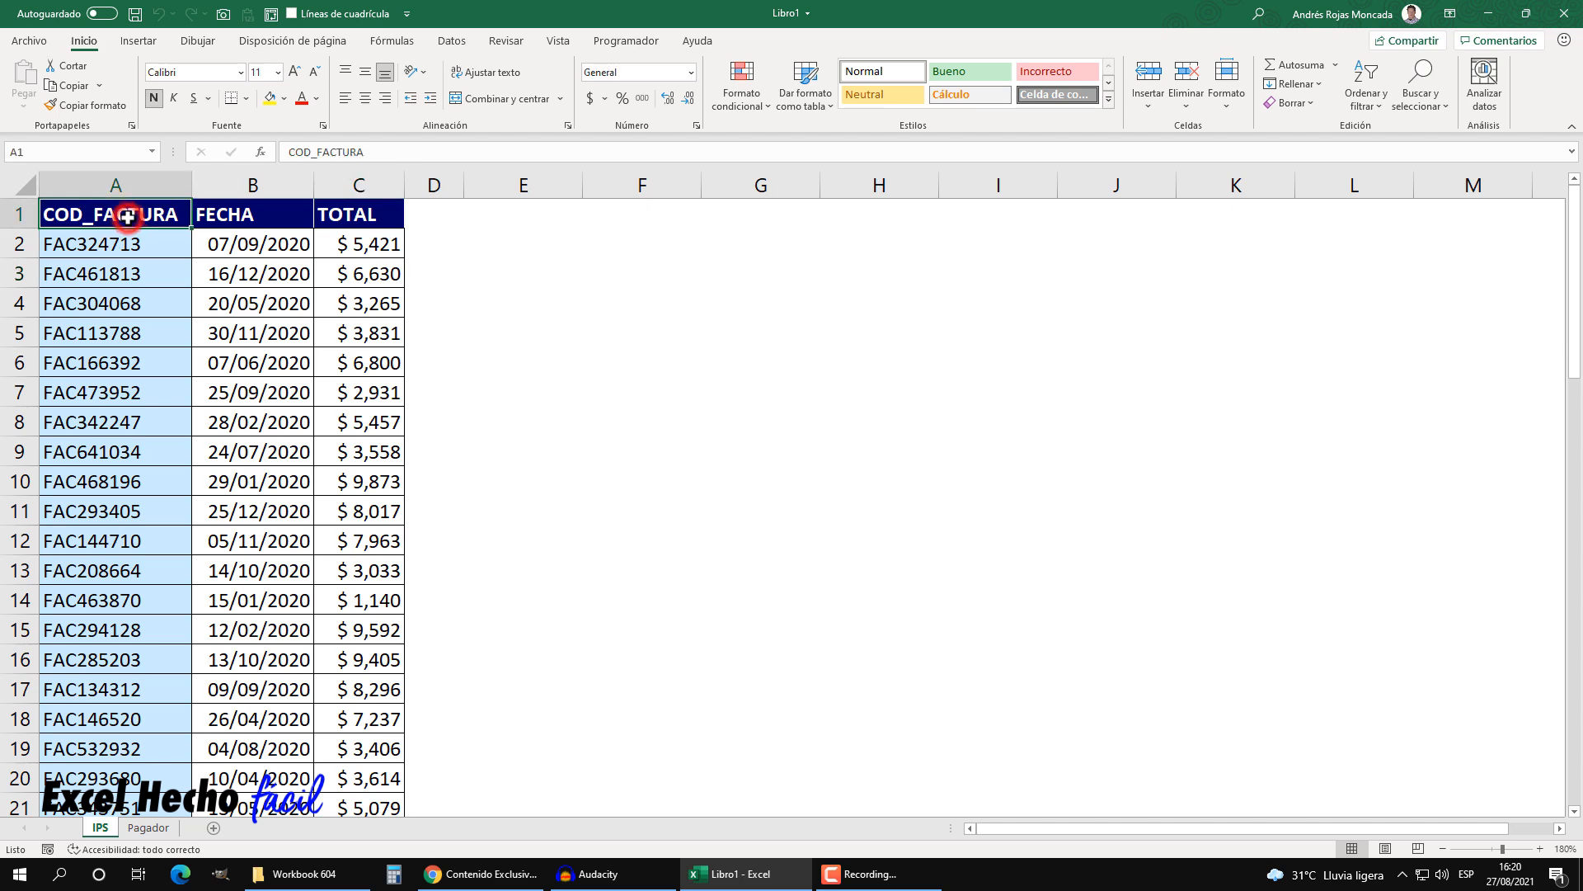
{"action": "key", "text": "ctrl+shift+Right"}
{"action": "scroll", "coordinate": [127, 217], "scroll_direction": "down", "scroll_amount": 3}
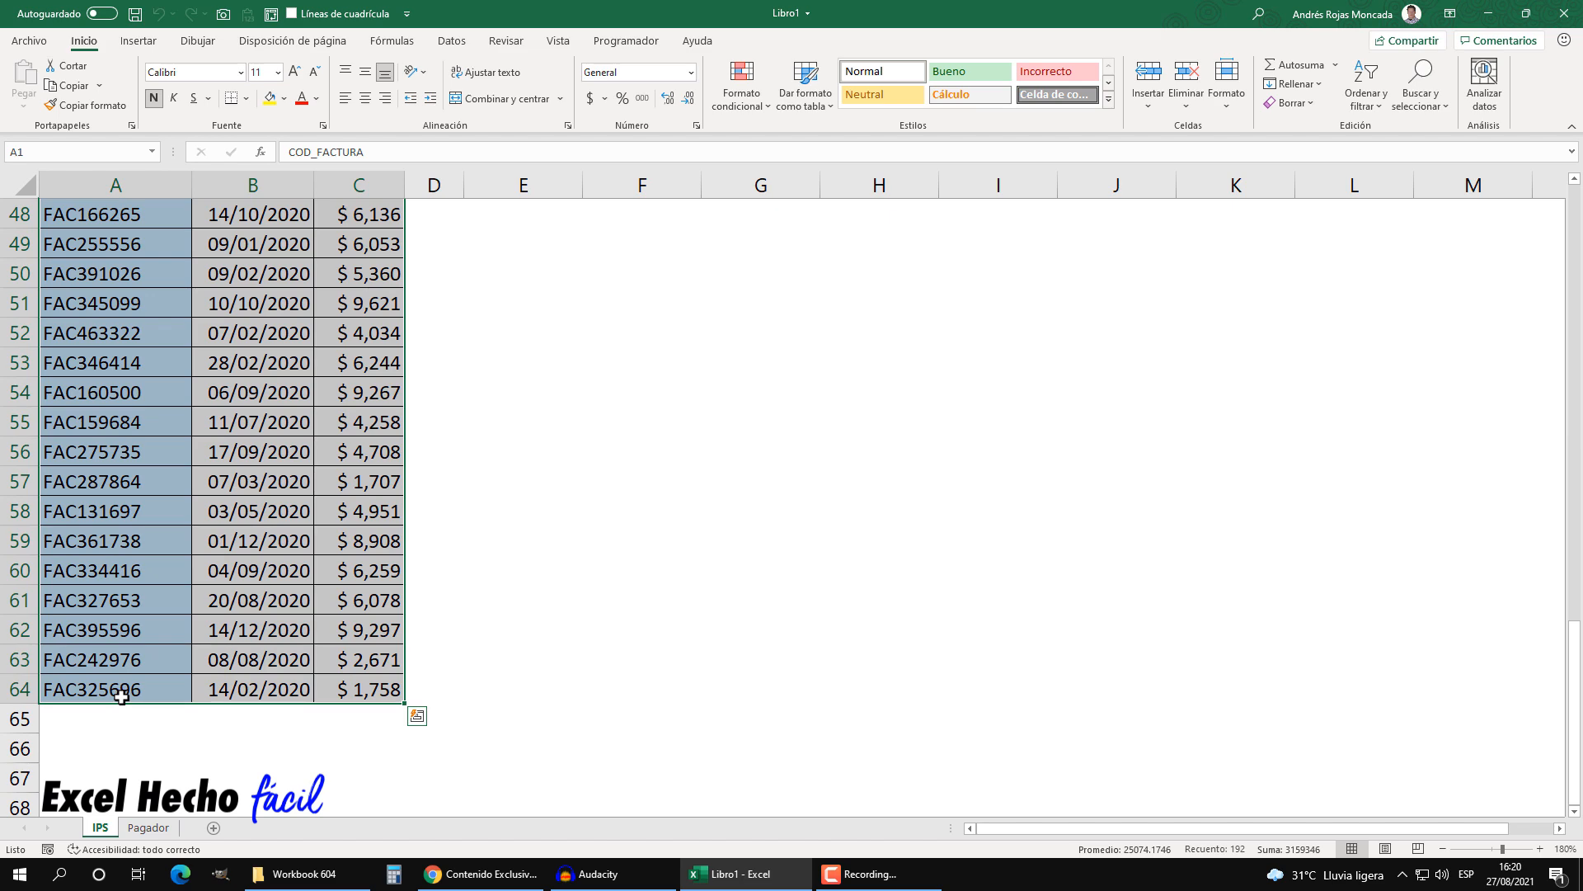
{"action": "key", "text": "ctrl+Home"}
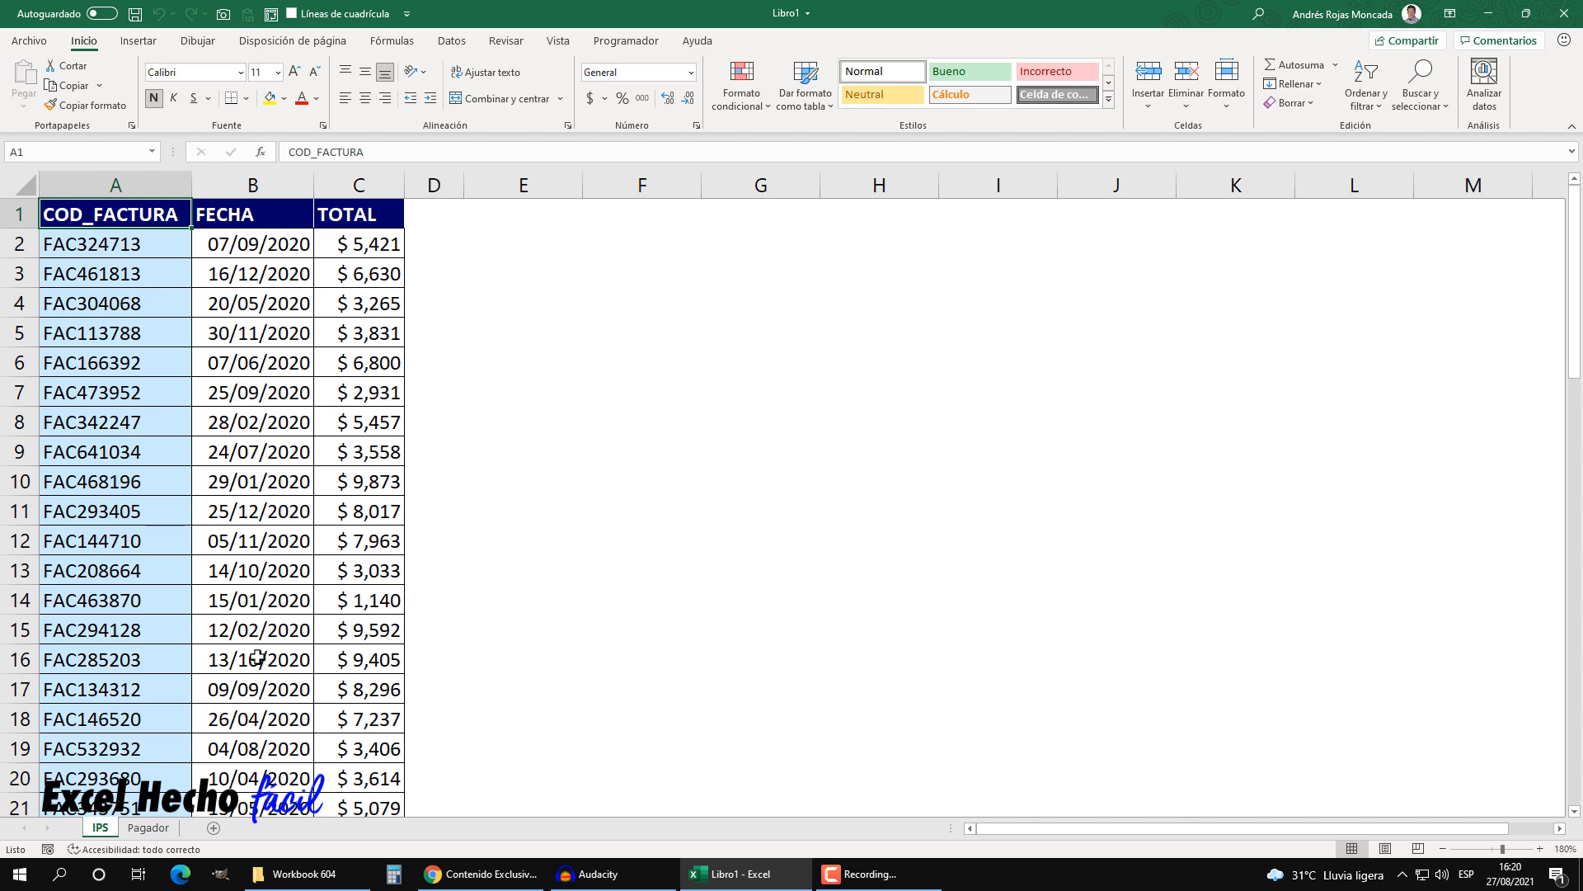
- Open the Pagador sheet, examine the full record in row 7 and look over the records further down
{"action": "left_click", "coordinate": [167, 829]}
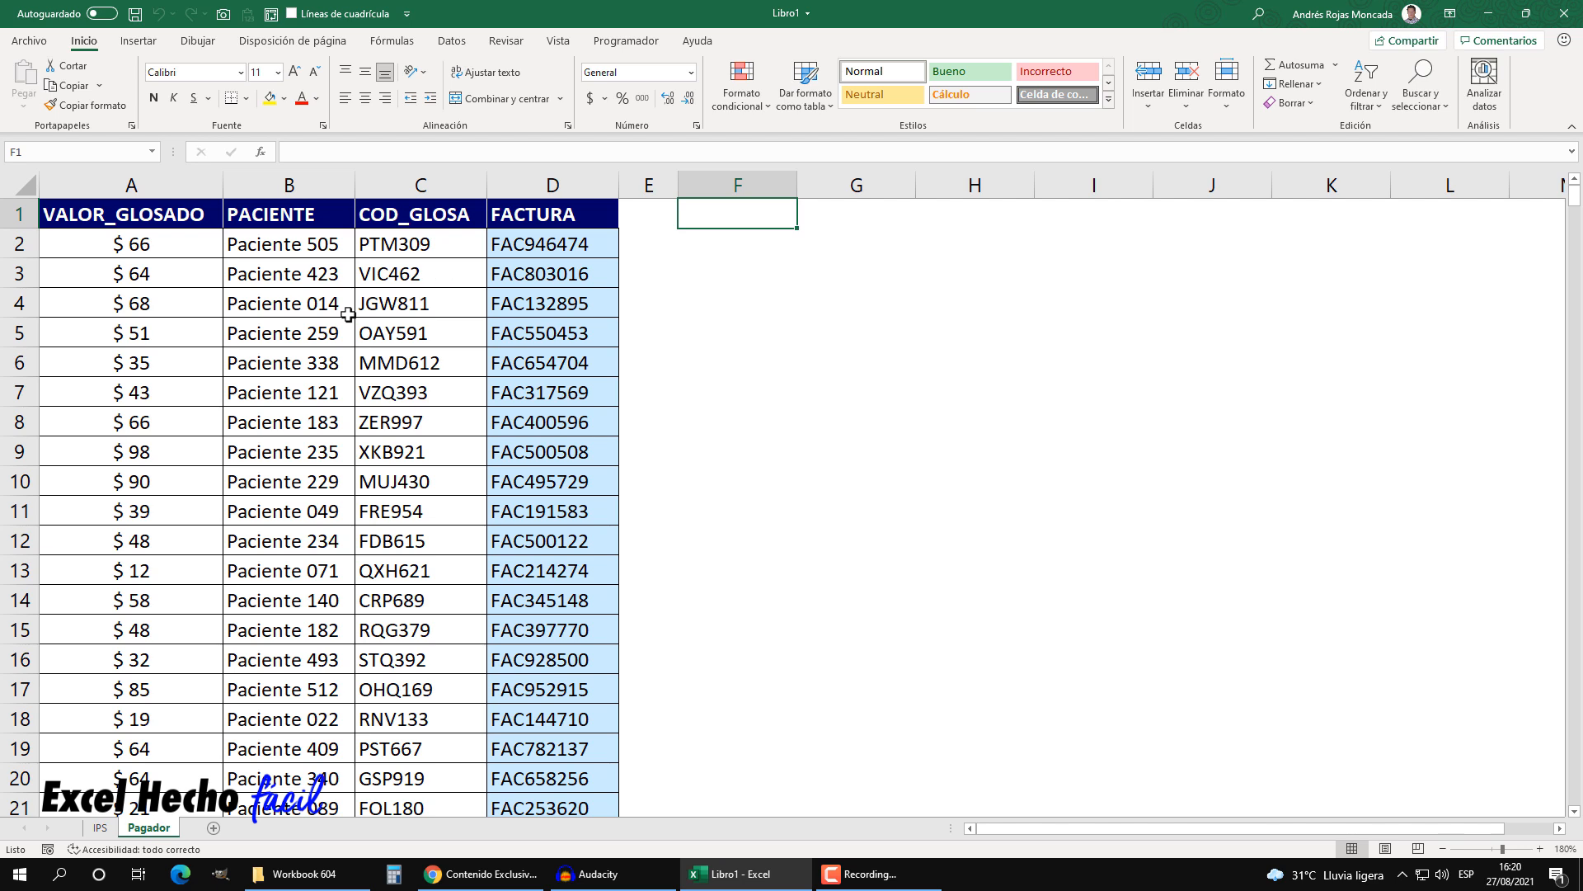
{"action": "left_click", "coordinate": [145, 399]}
{"action": "key", "text": "ctrl+shift+Right"}
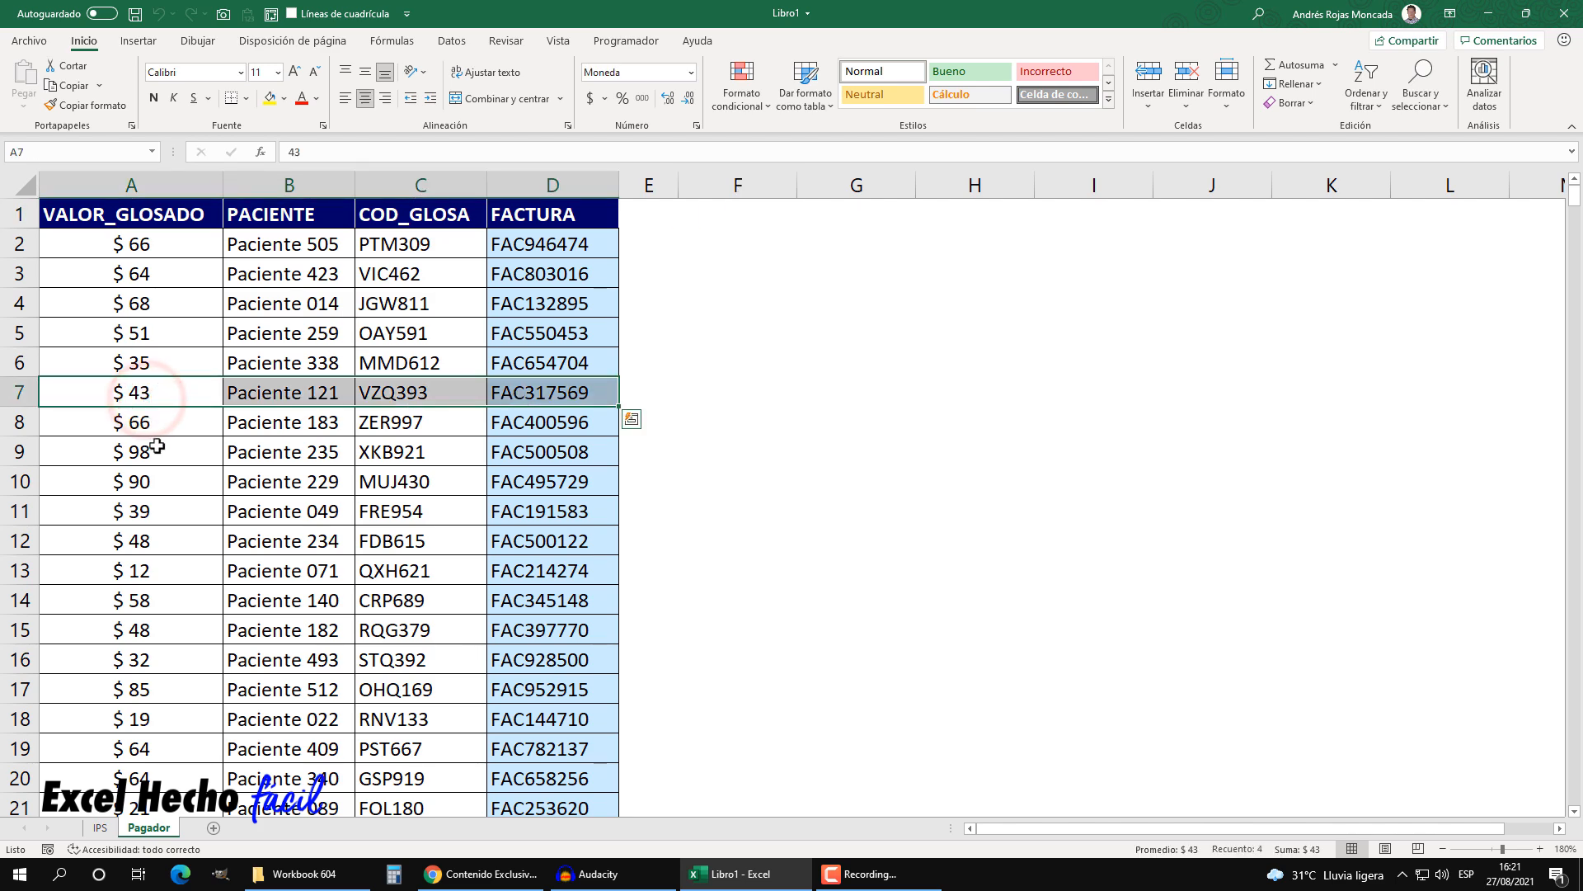
{"action": "scroll", "coordinate": [157, 447], "scroll_direction": "down", "scroll_amount": 4}
{"action": "scroll", "coordinate": [157, 446], "scroll_direction": "down", "scroll_amount": 3}
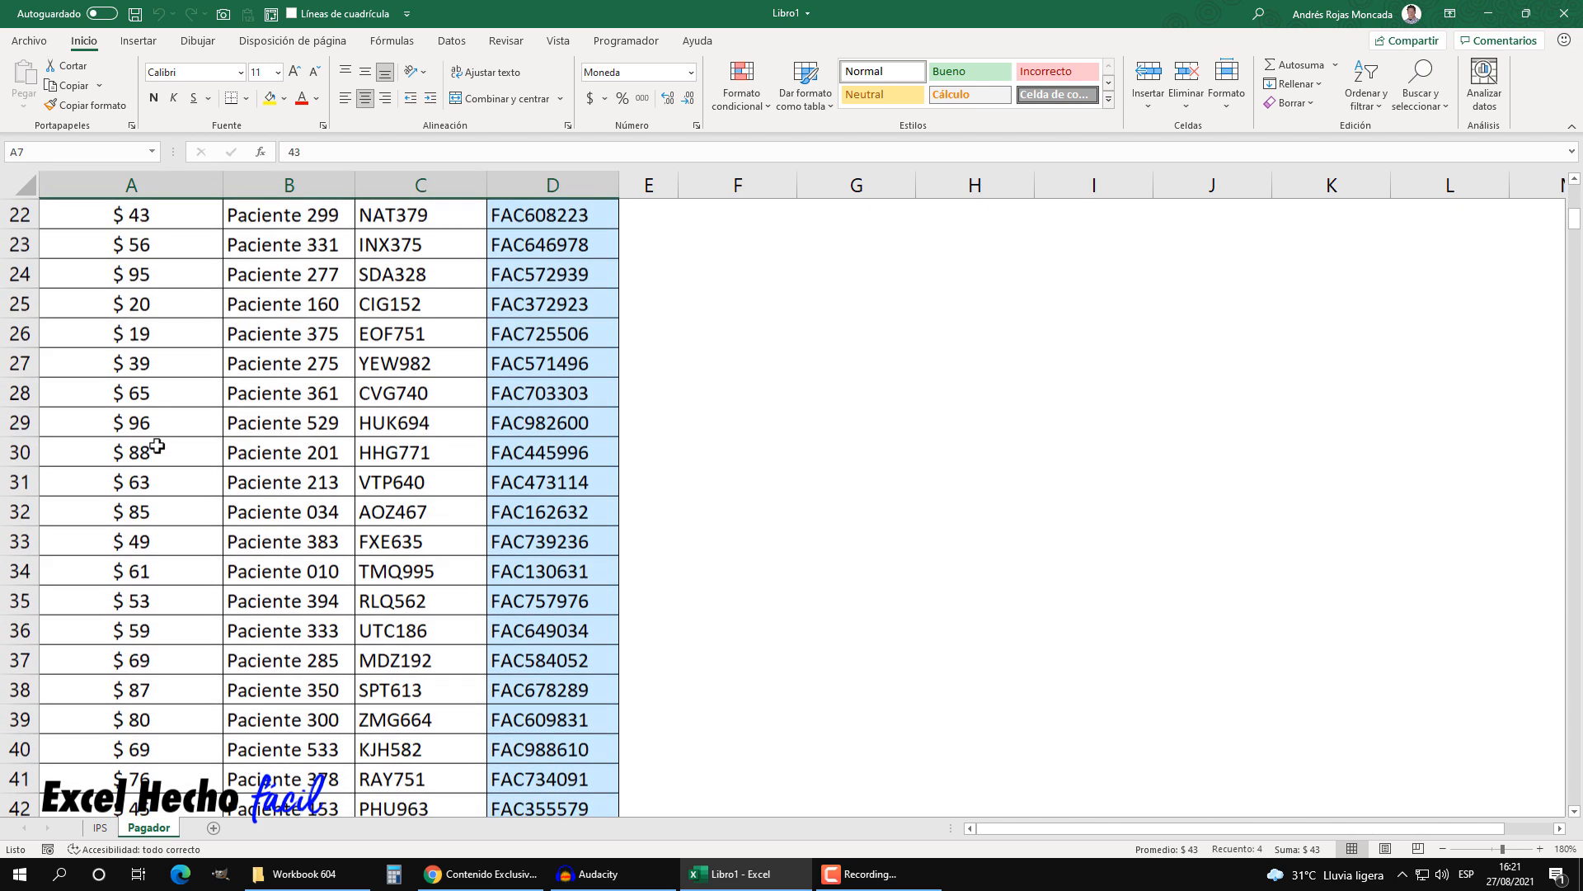
- Examine the COD_GLOSA, PACIENTE and VALOR_GLOSADO fields in row 5 of the Pagador sheet, and finish on the amount in A2
{"action": "left_click", "coordinate": [446, 355]}
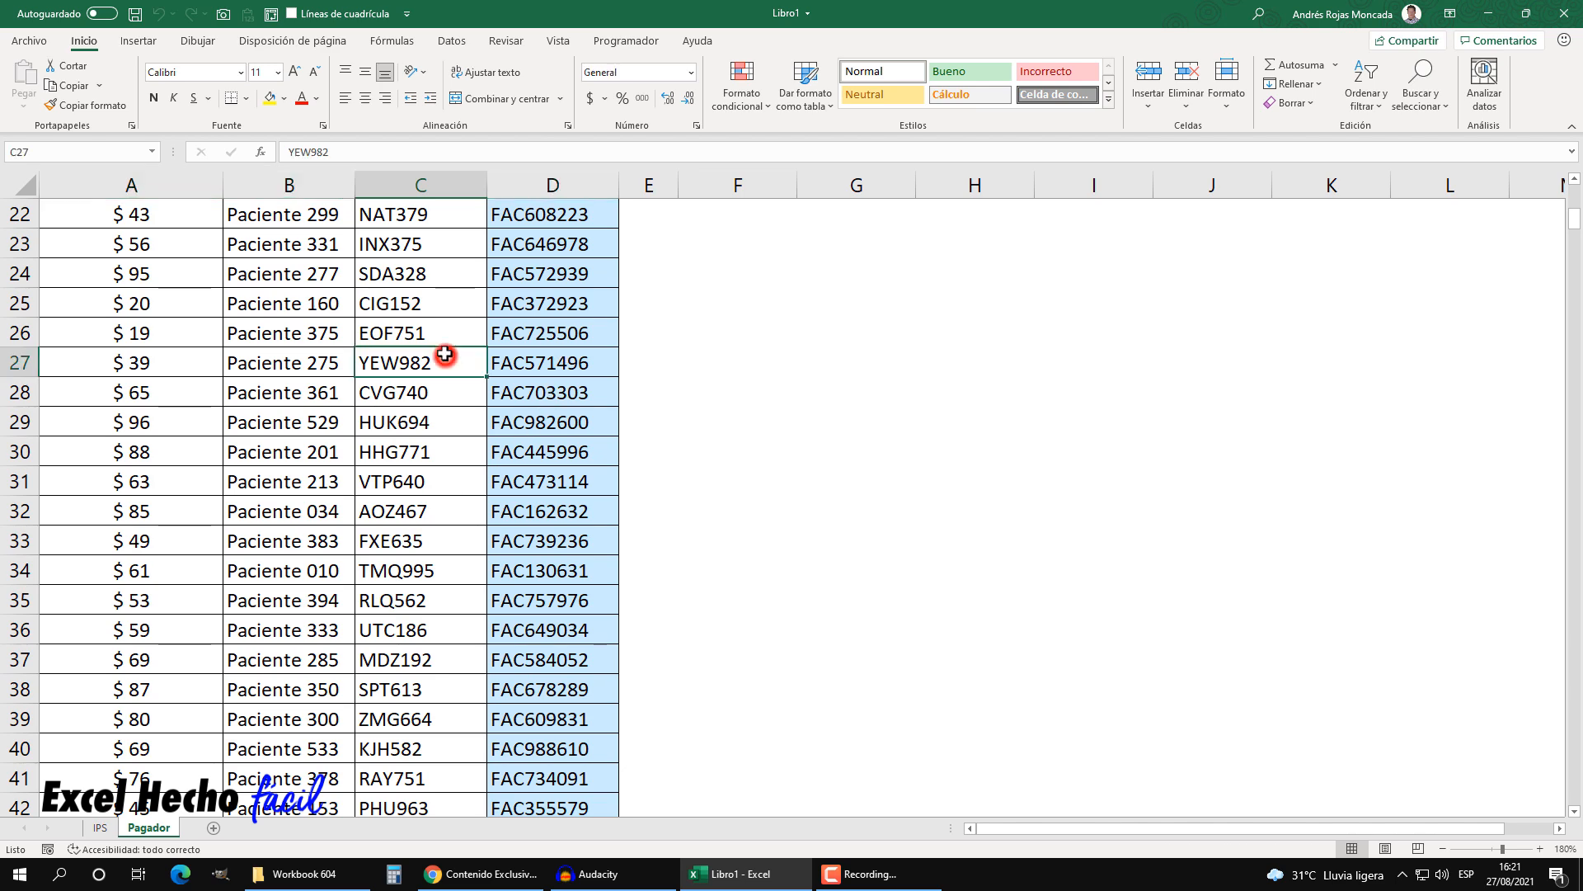
{"action": "scroll", "coordinate": [445, 355], "scroll_direction": "up", "scroll_amount": 7}
{"action": "left_click", "coordinate": [420, 334]}
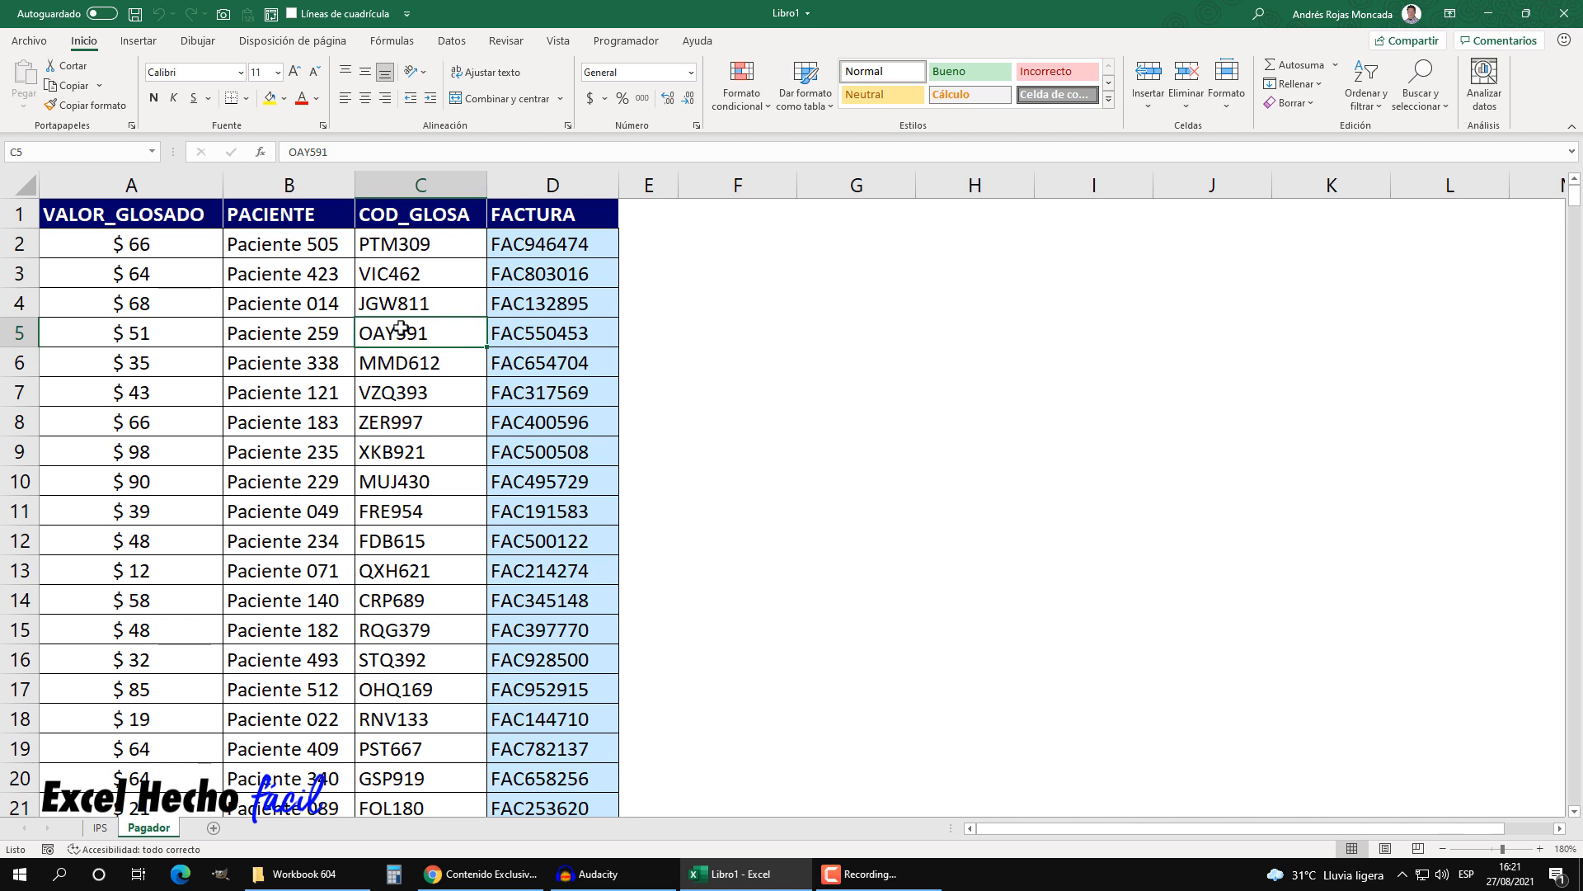
{"action": "left_click", "coordinate": [319, 325]}
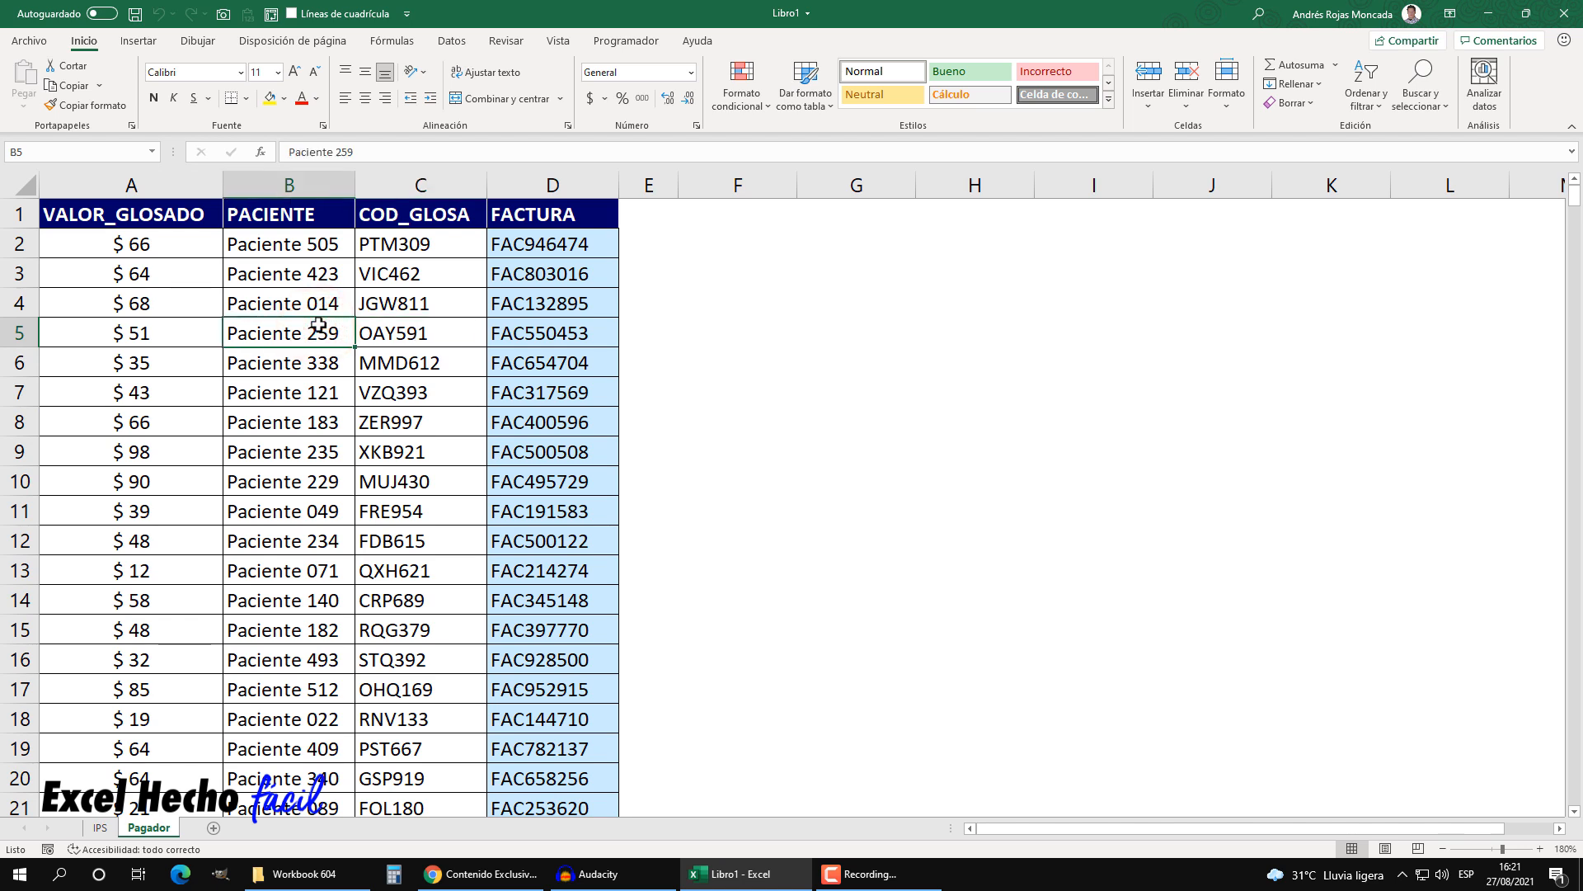
{"action": "left_click", "coordinate": [153, 335]}
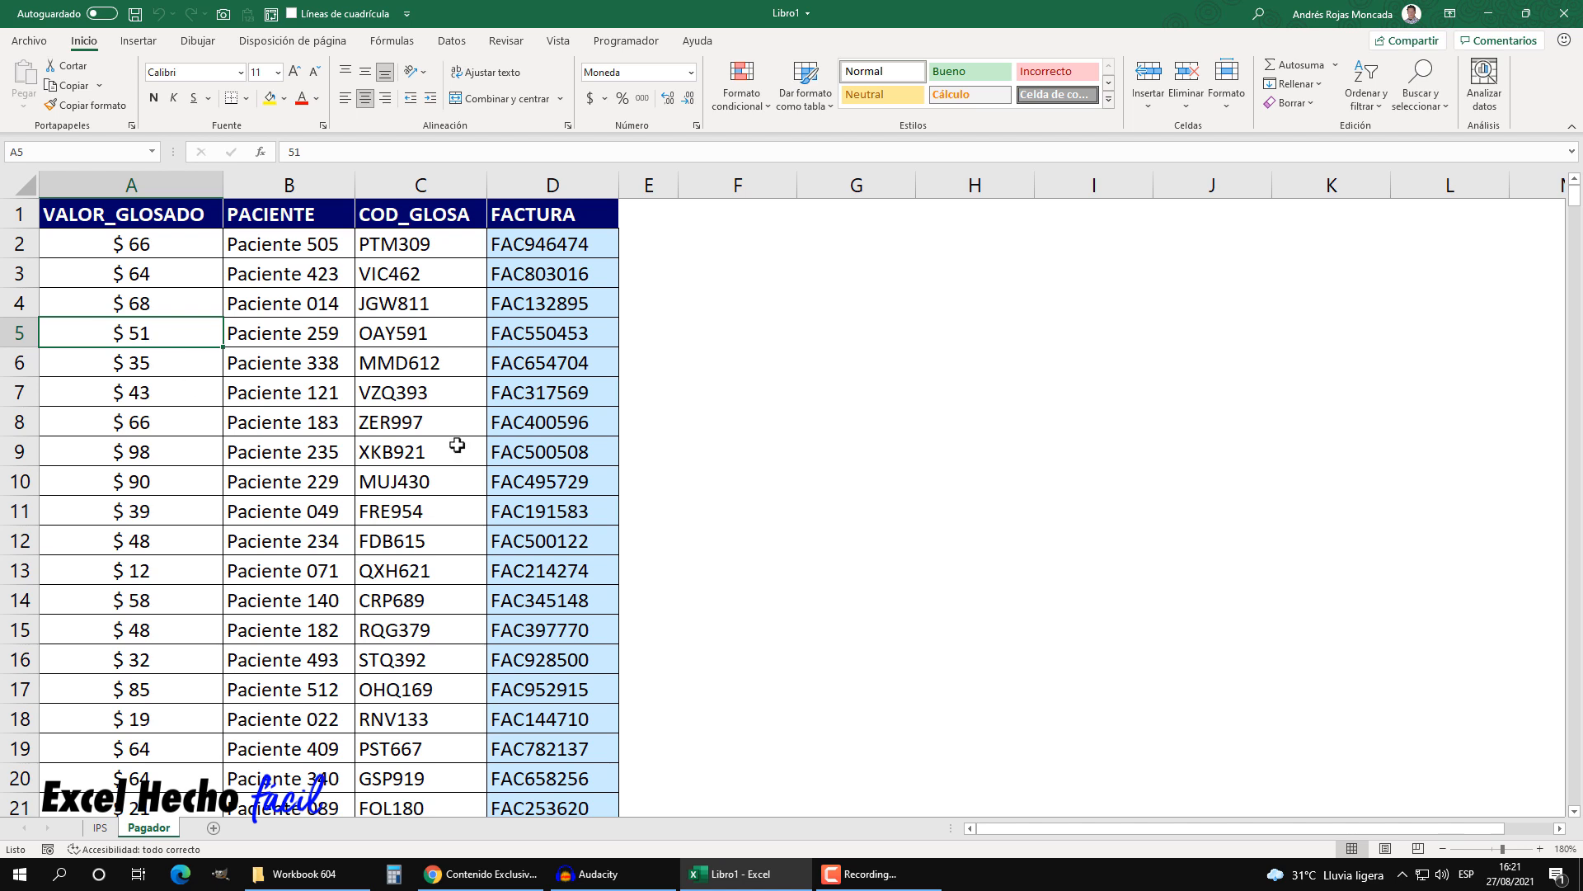
{"action": "left_click", "coordinate": [172, 243]}
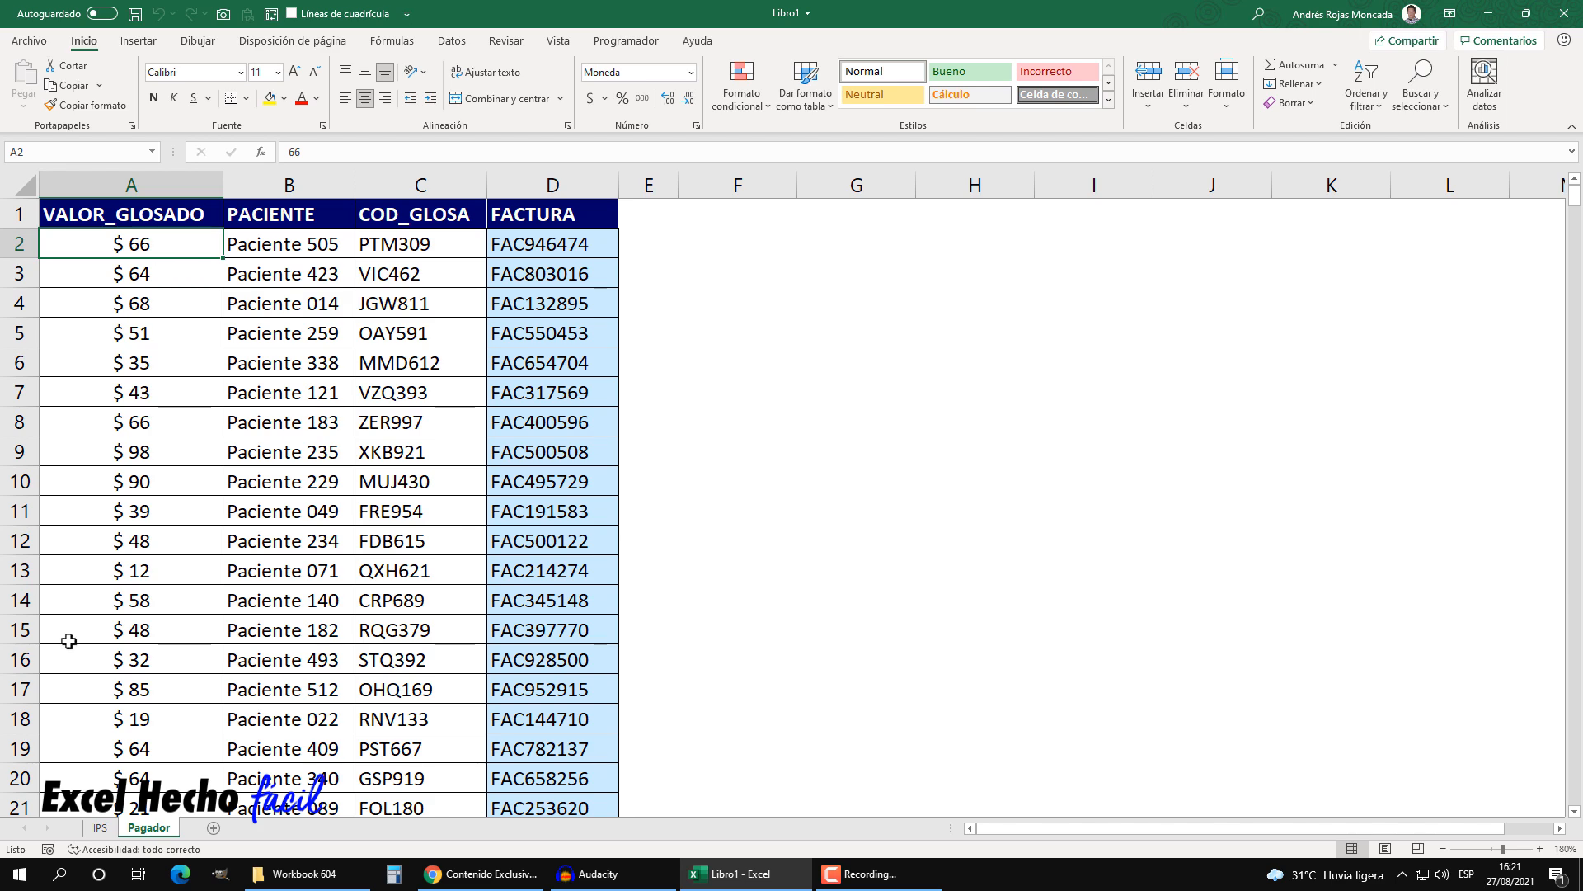
- Compare the IPS sheet with the Pagador sheet, and examine Pagador's invoice codes in D3:D10 and the details in A7:C7
{"action": "left_click", "coordinate": [100, 827]}
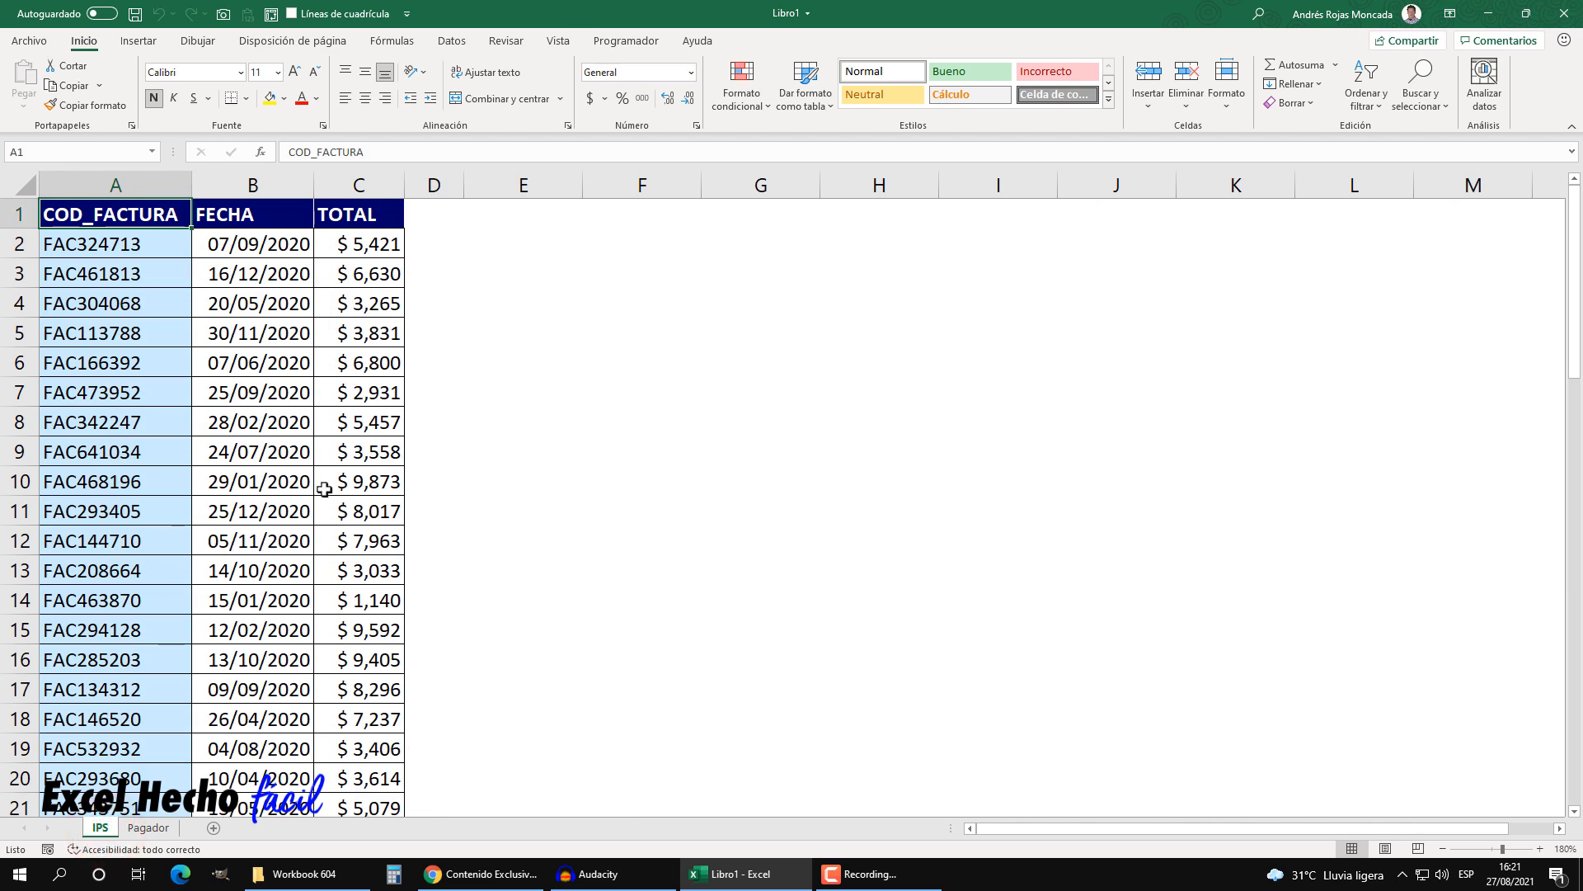
{"action": "left_click", "coordinate": [148, 827]}
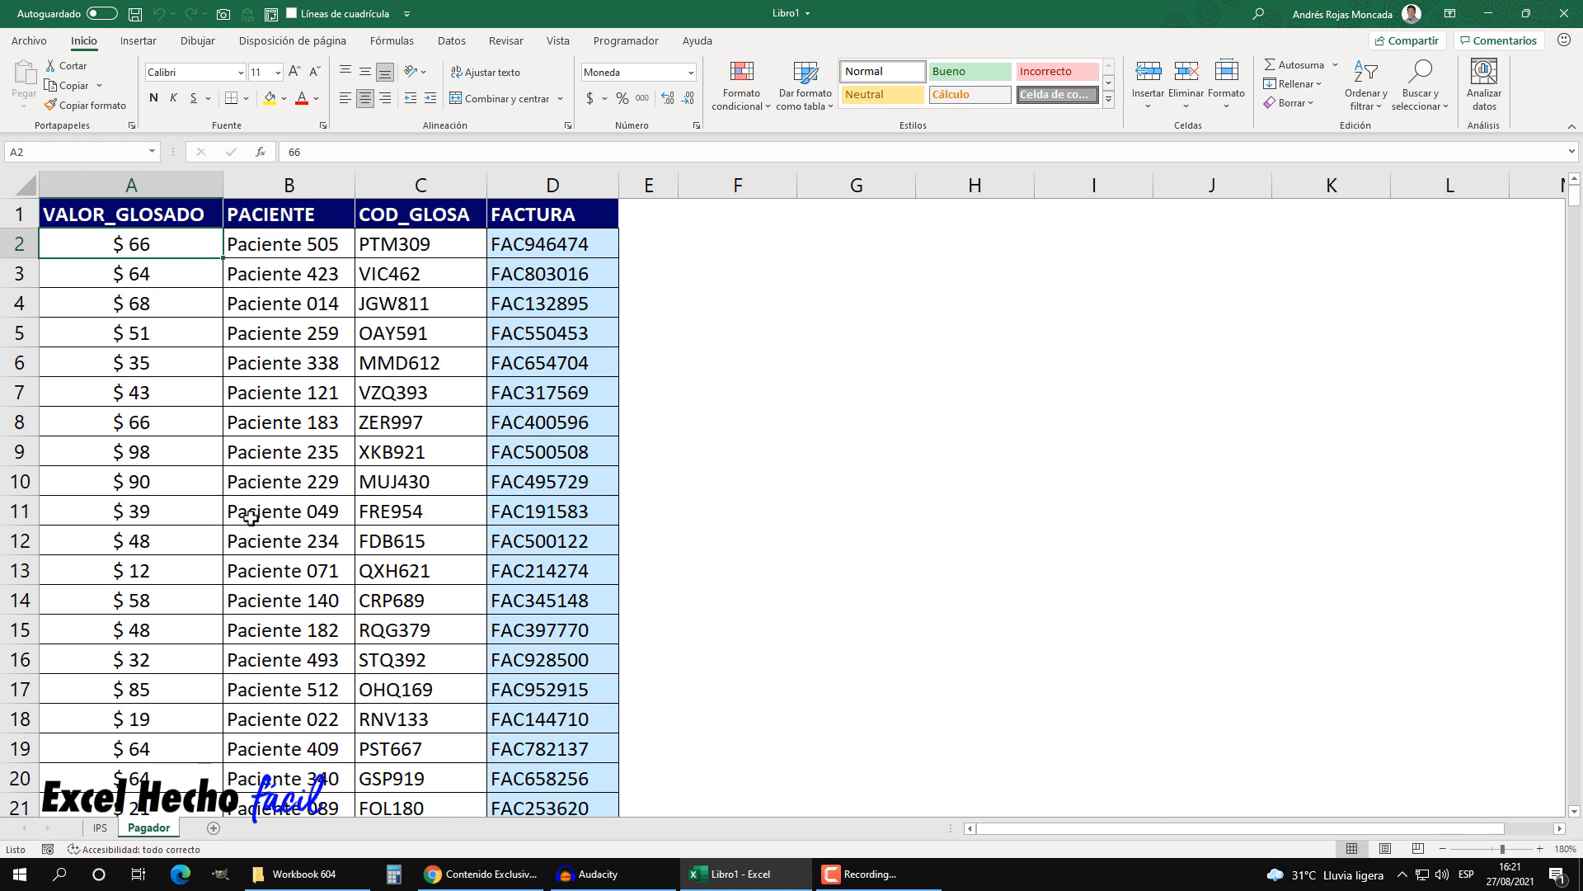
{"action": "left_click", "coordinate": [334, 455]}
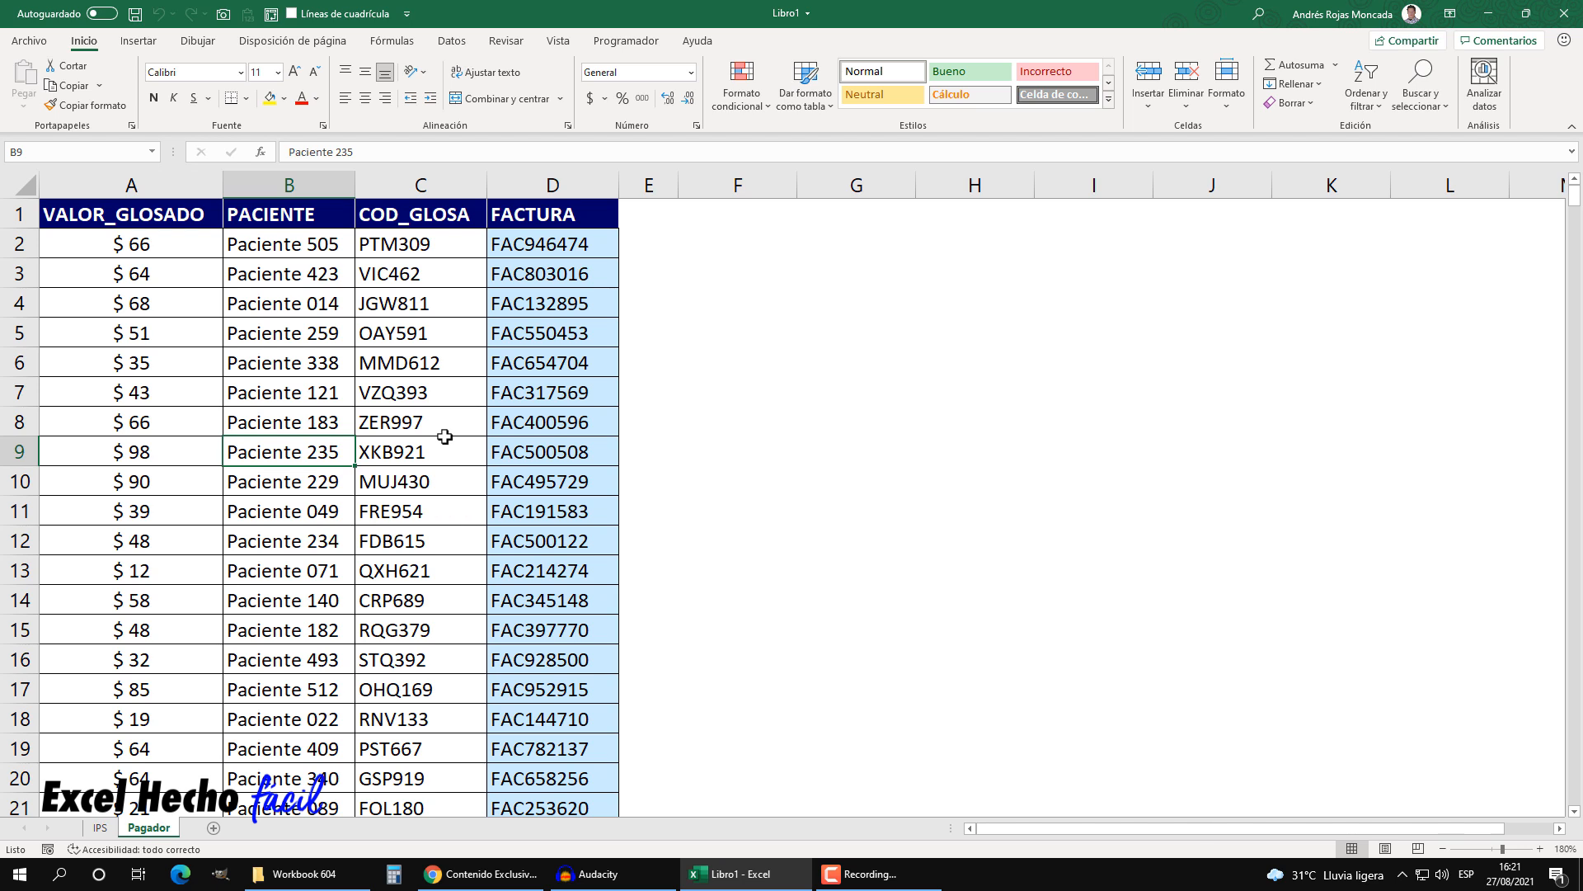
{"action": "left_click_drag", "start_coordinate": [525, 268], "coordinate": [557, 476]}
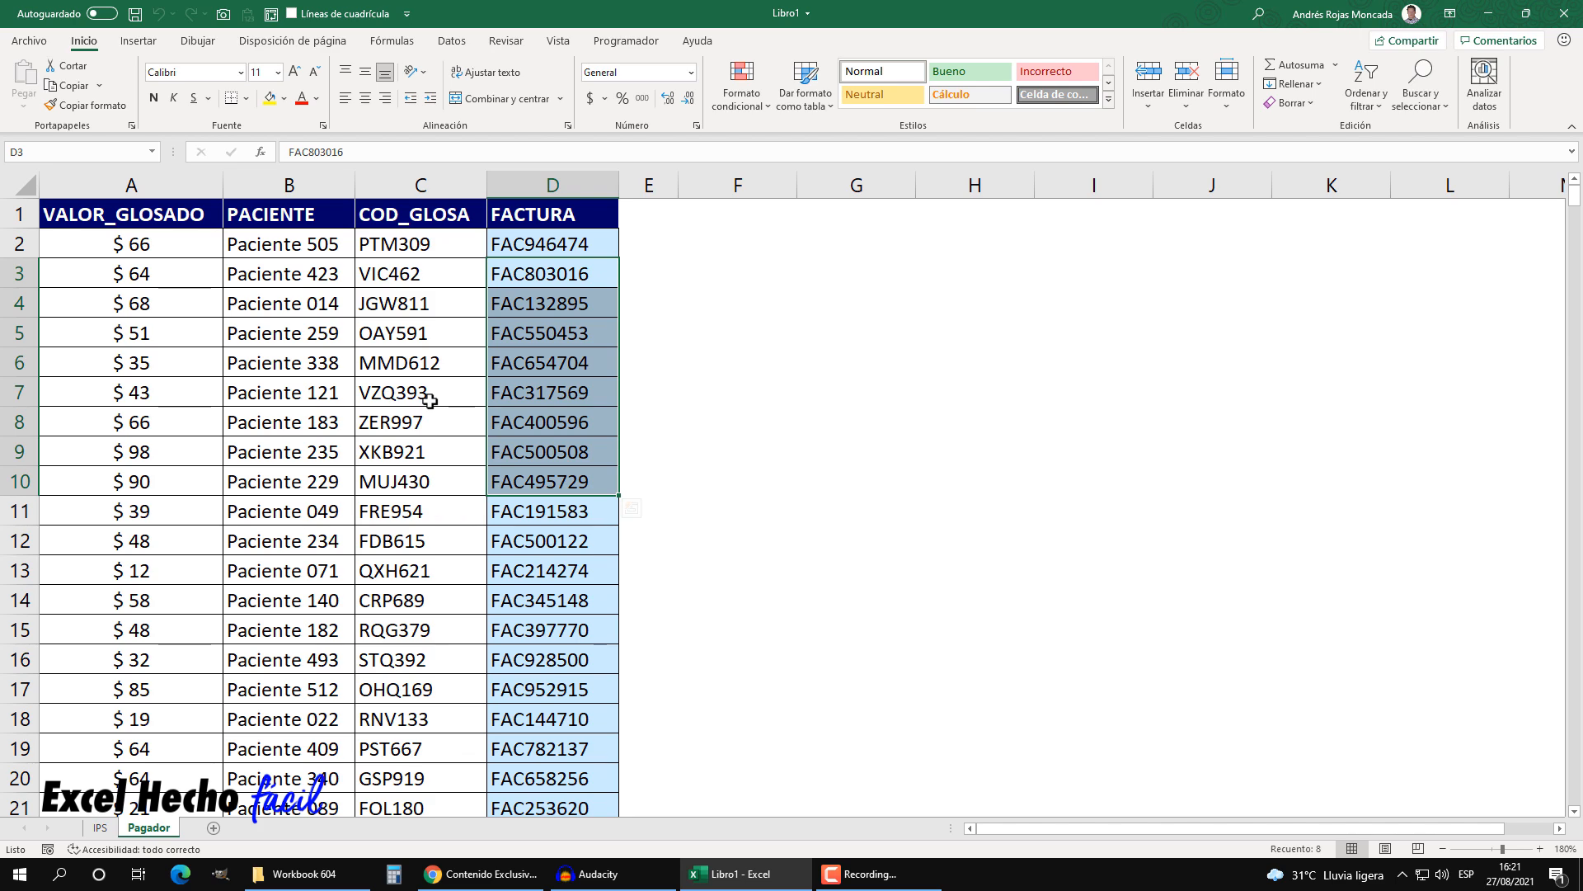
{"action": "left_click_drag", "start_coordinate": [430, 401], "coordinate": [96, 401]}
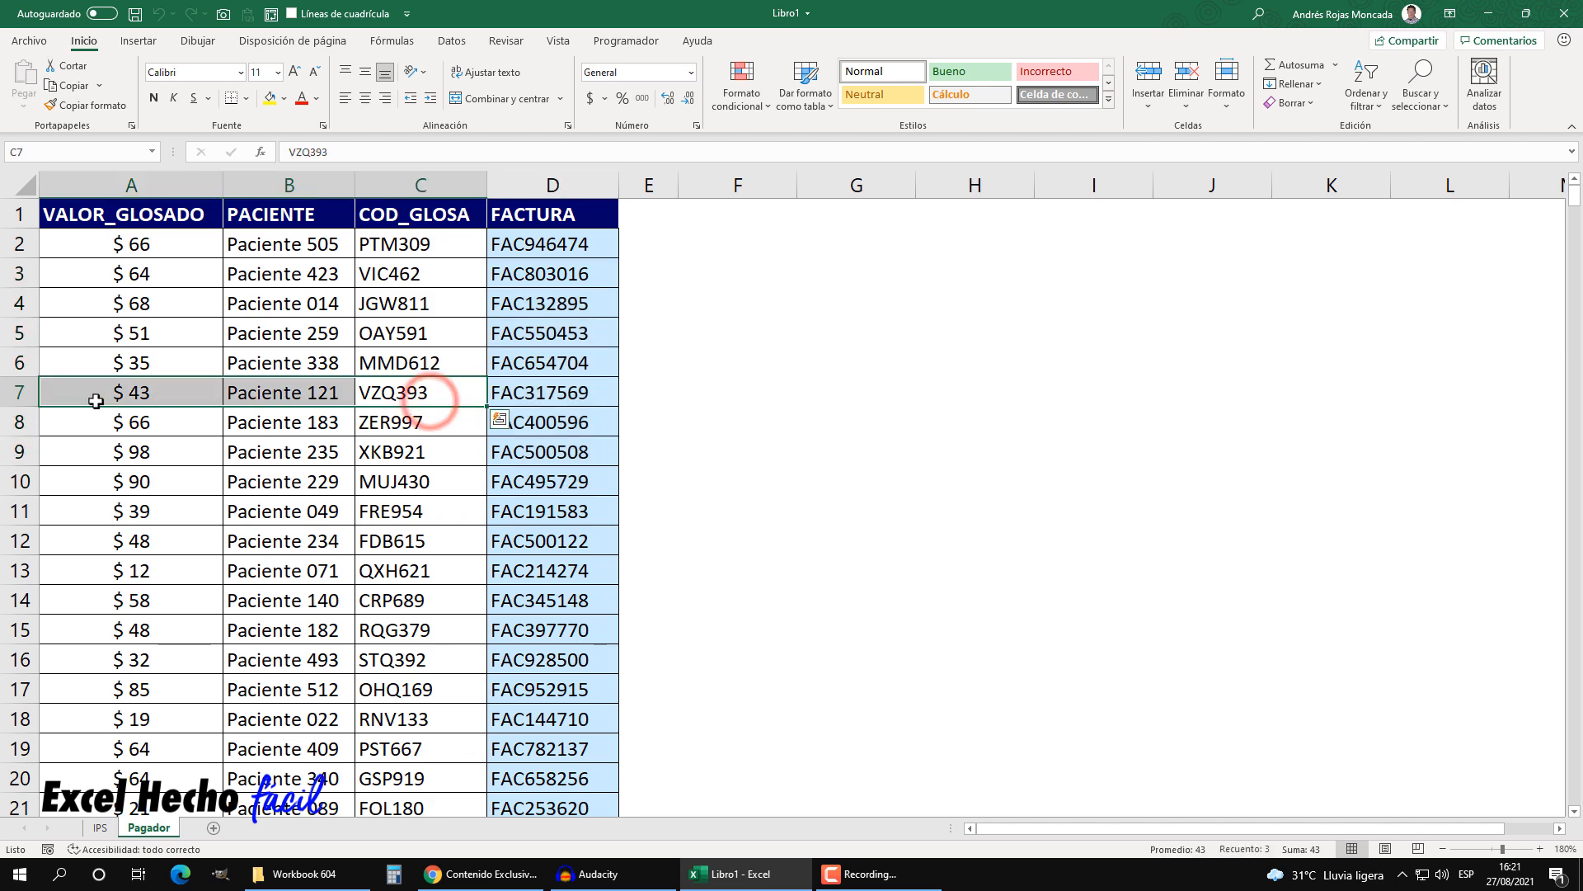
- Check the IPS sheet once more, and highlight the Pagador sheet's invoice codes in D3:D15
{"action": "left_click", "coordinate": [100, 827]}
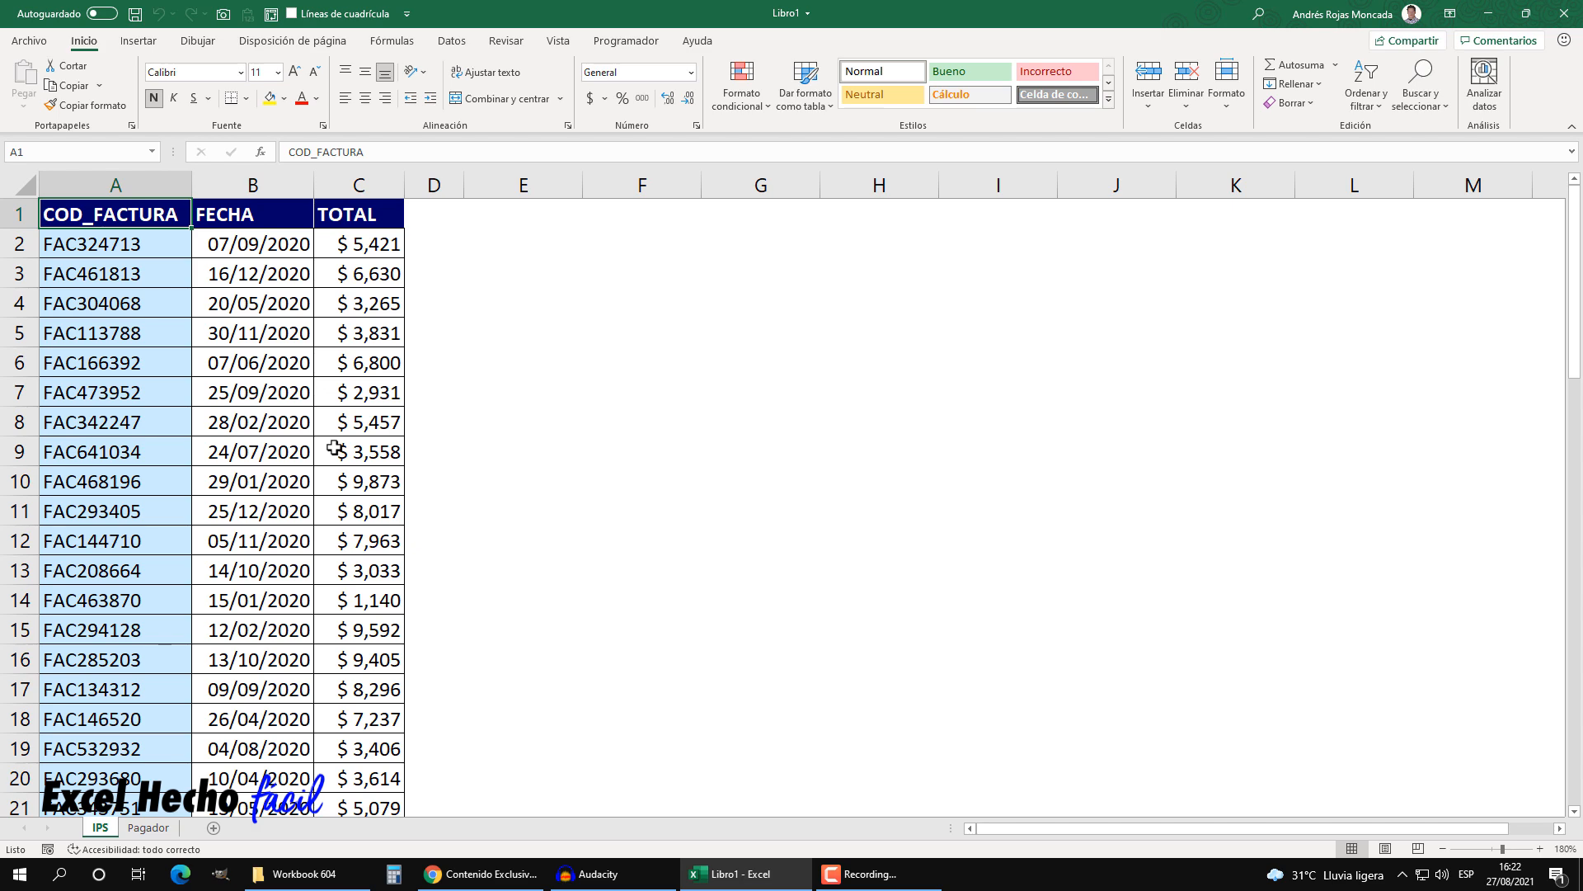
{"action": "left_click", "coordinate": [149, 827]}
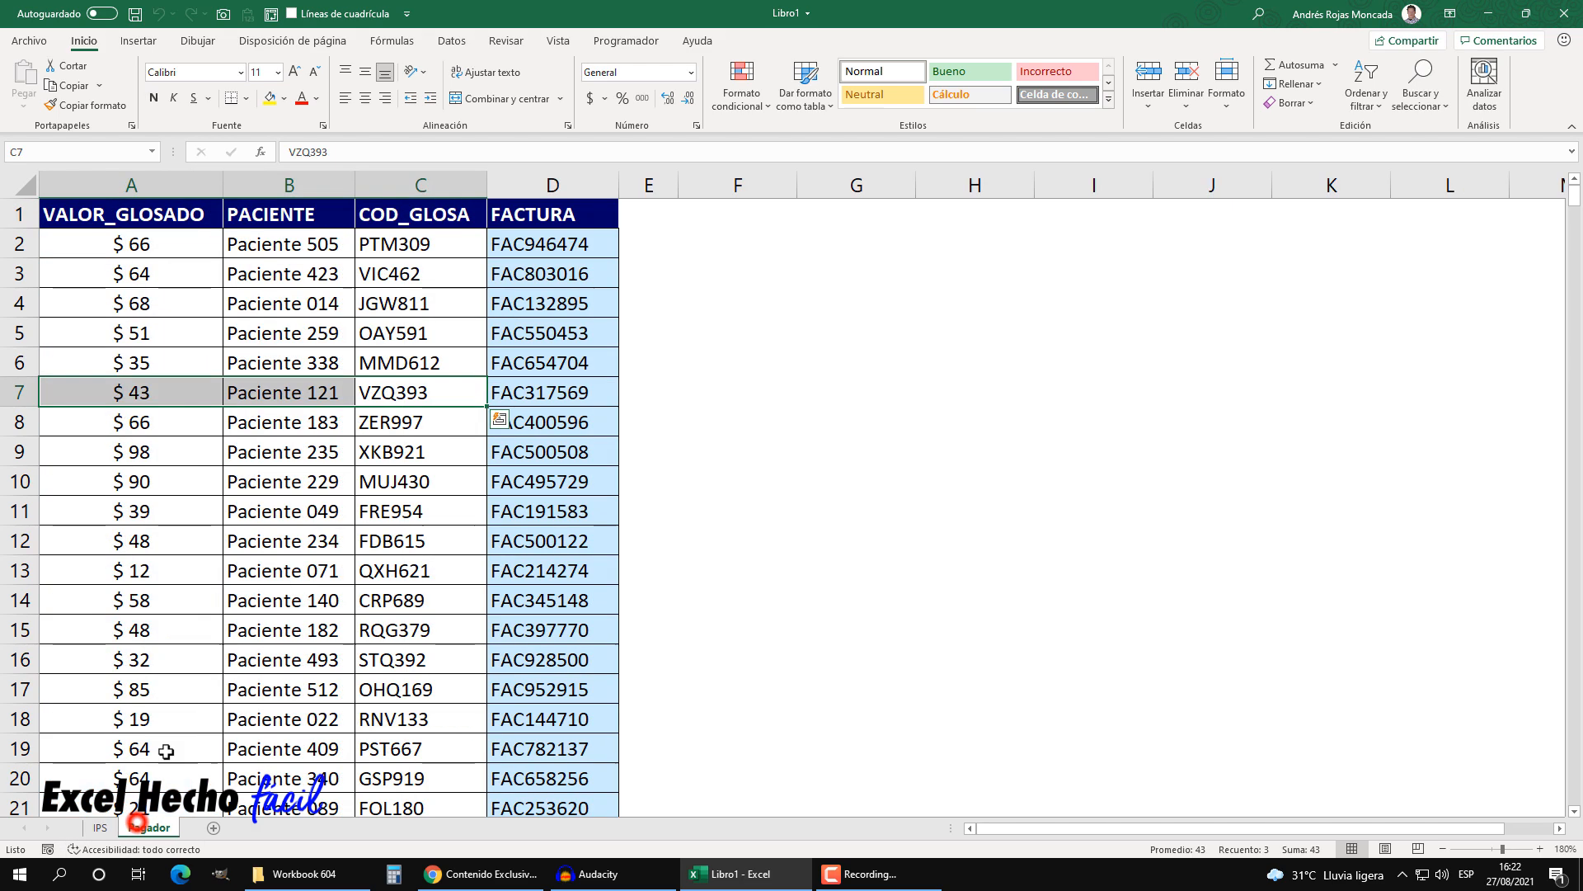
{"action": "left_click", "coordinate": [158, 321]}
{"action": "left_click_drag", "start_coordinate": [520, 271], "coordinate": [522, 620]}
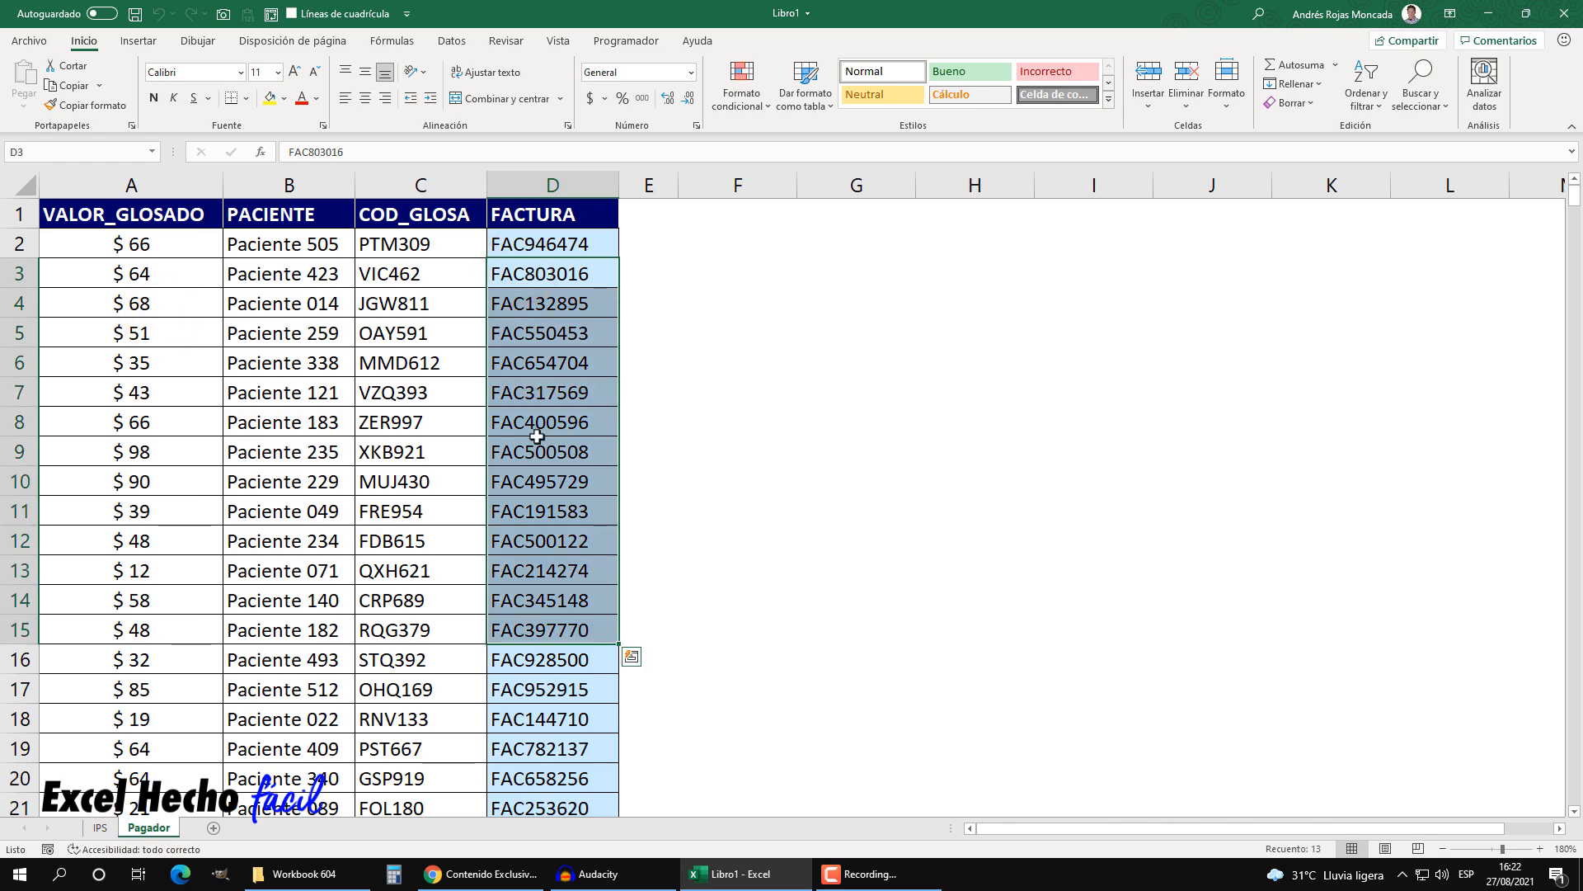
- Revisit the IPS sheet, and review the Pagador invoice codes in D5:D15 together with its table columns from the header row down
{"action": "left_click", "coordinate": [100, 827]}
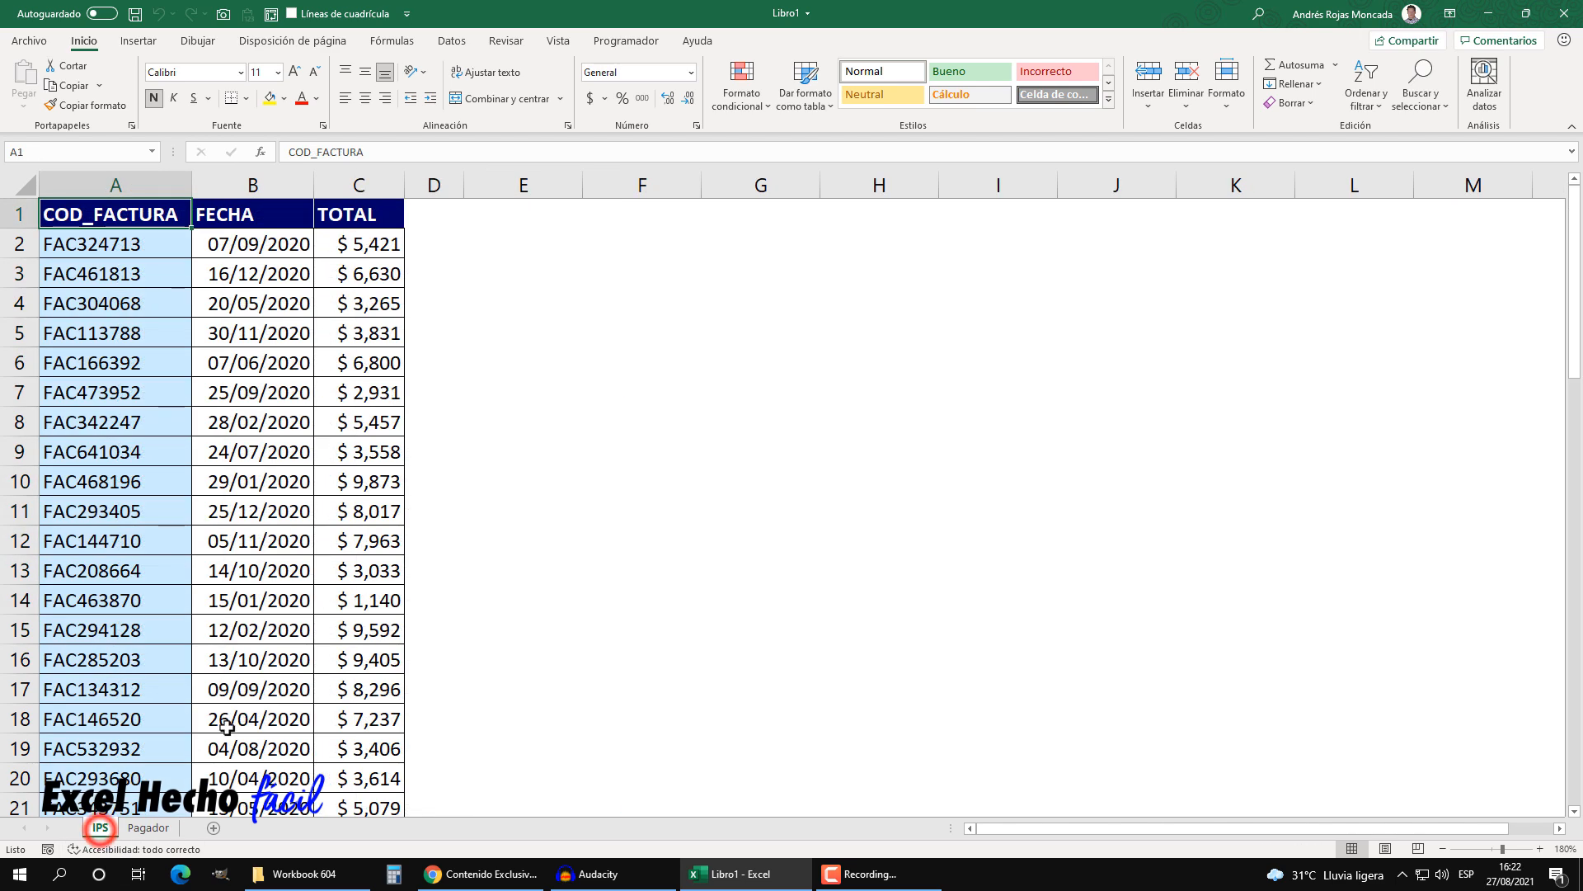
{"action": "left_click", "coordinate": [148, 827]}
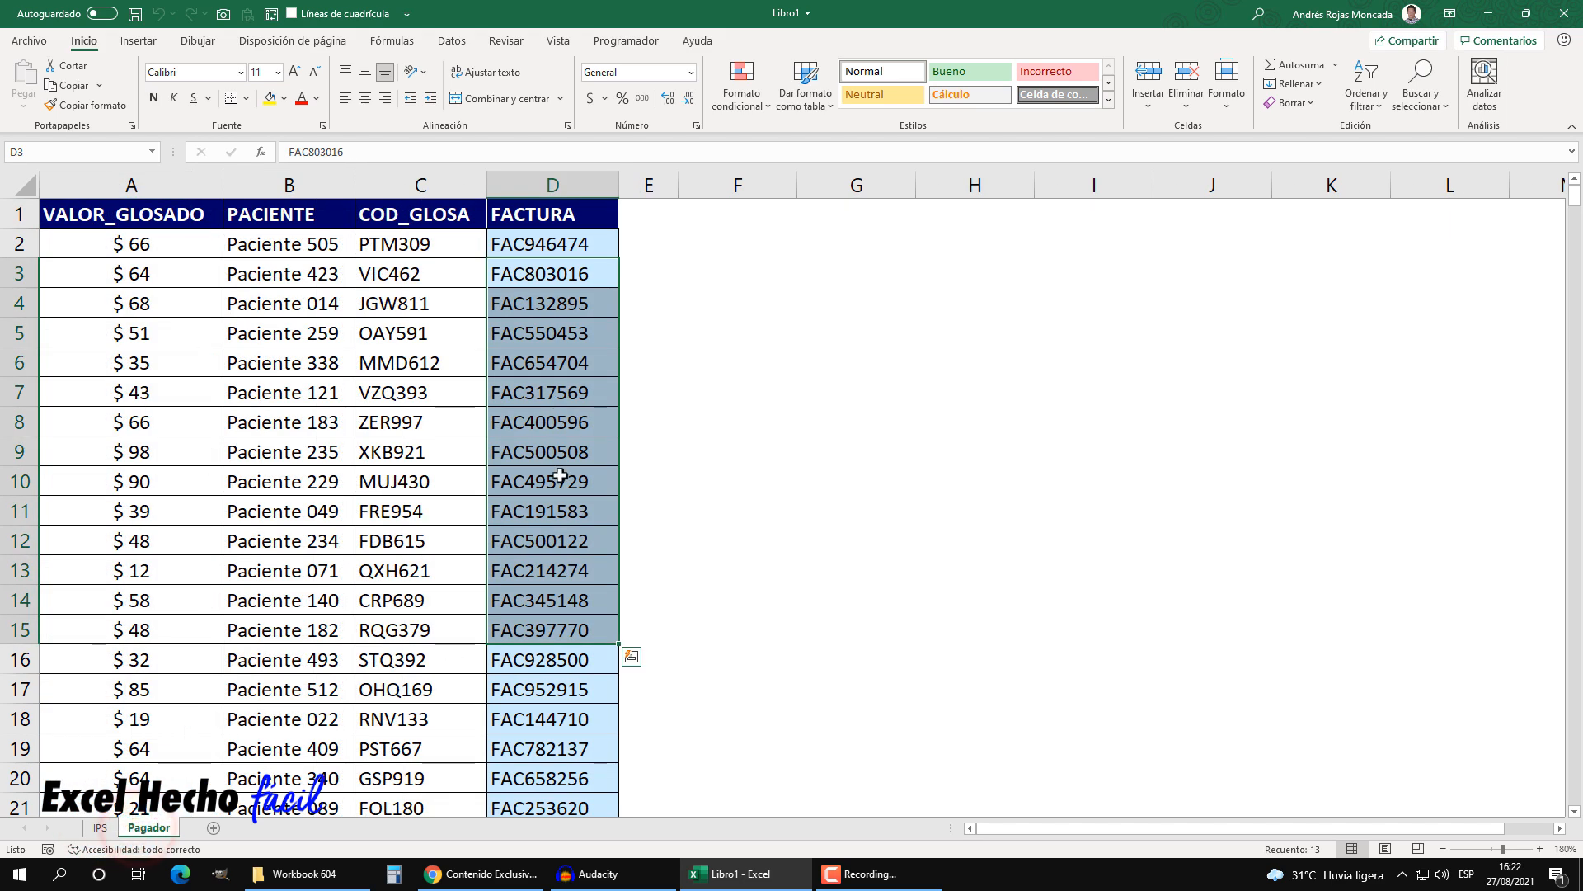
{"action": "left_click", "coordinate": [560, 476]}
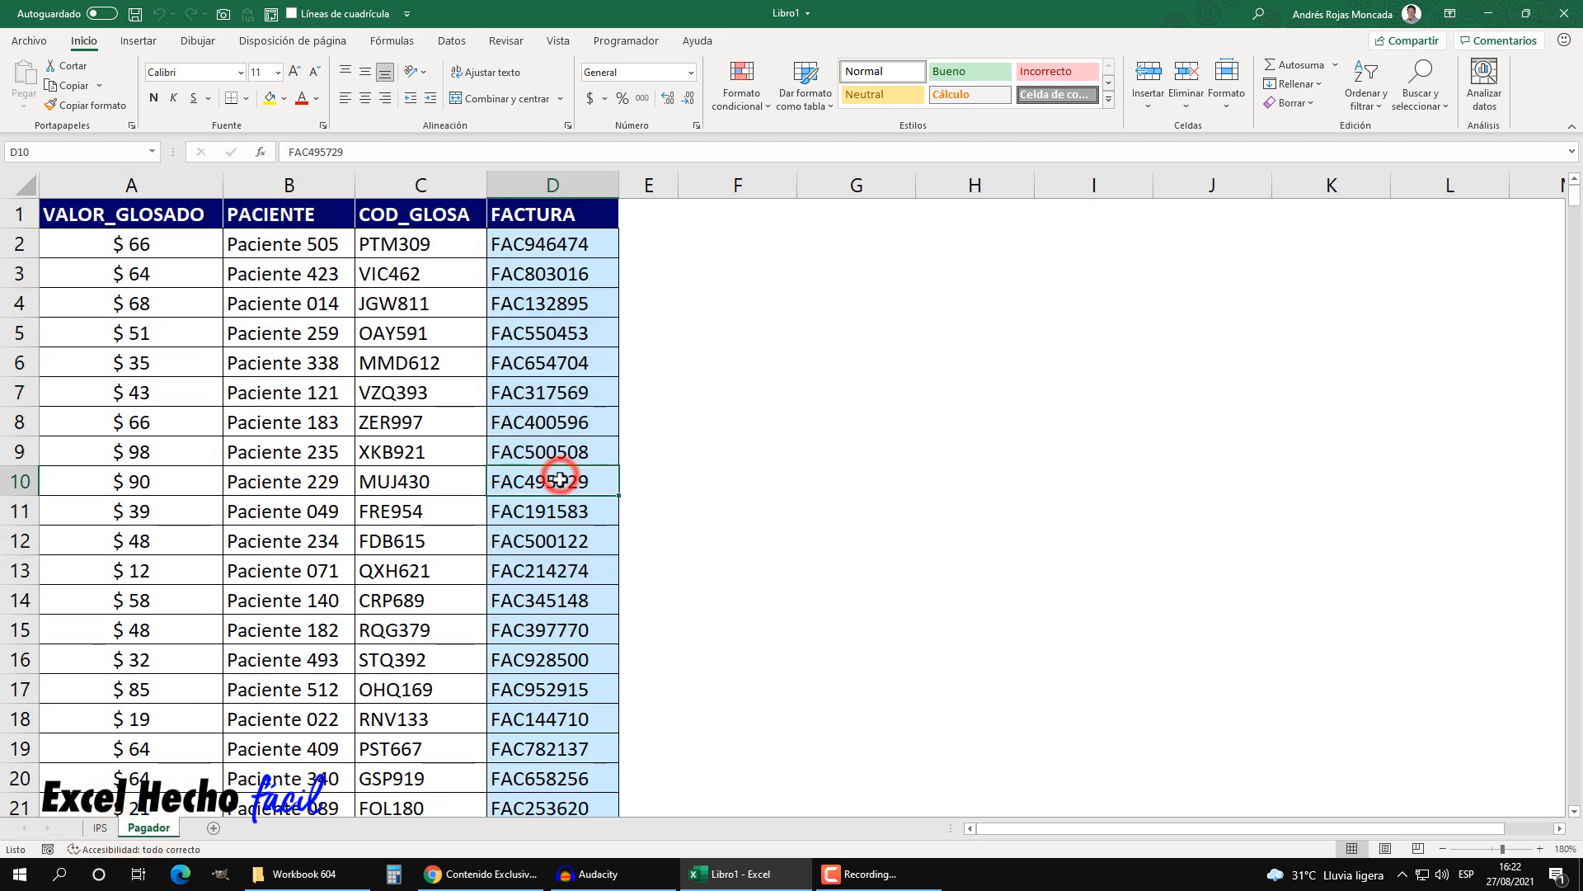
{"action": "left_click_drag", "start_coordinate": [560, 333], "coordinate": [549, 634]}
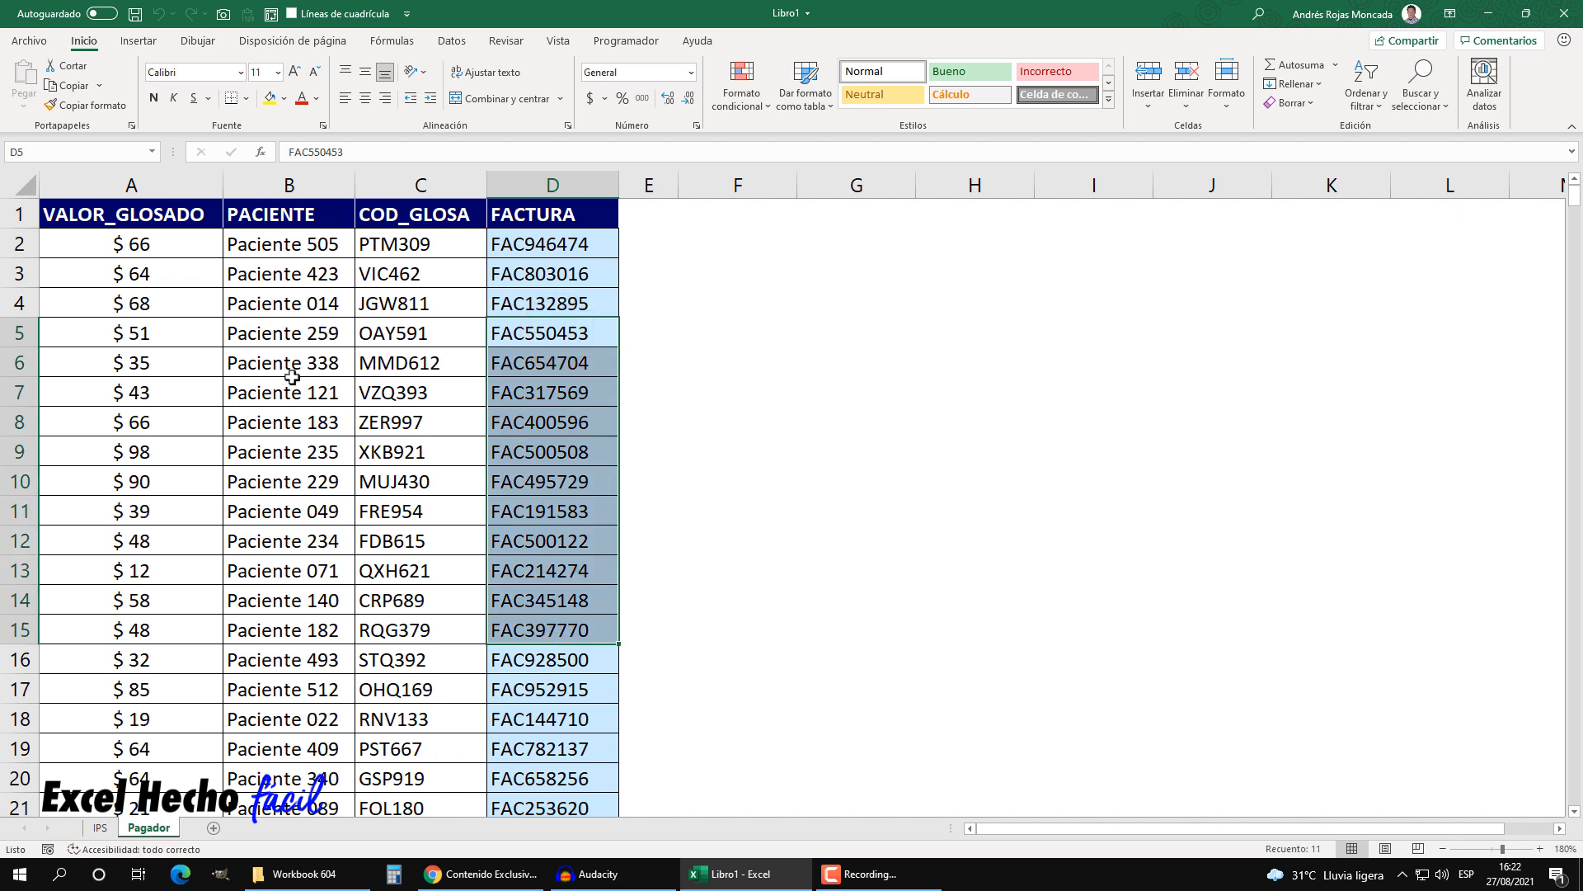
{"action": "left_click_drag", "start_coordinate": [172, 216], "coordinate": [540, 691]}
{"action": "left_click", "coordinate": [341, 373]}
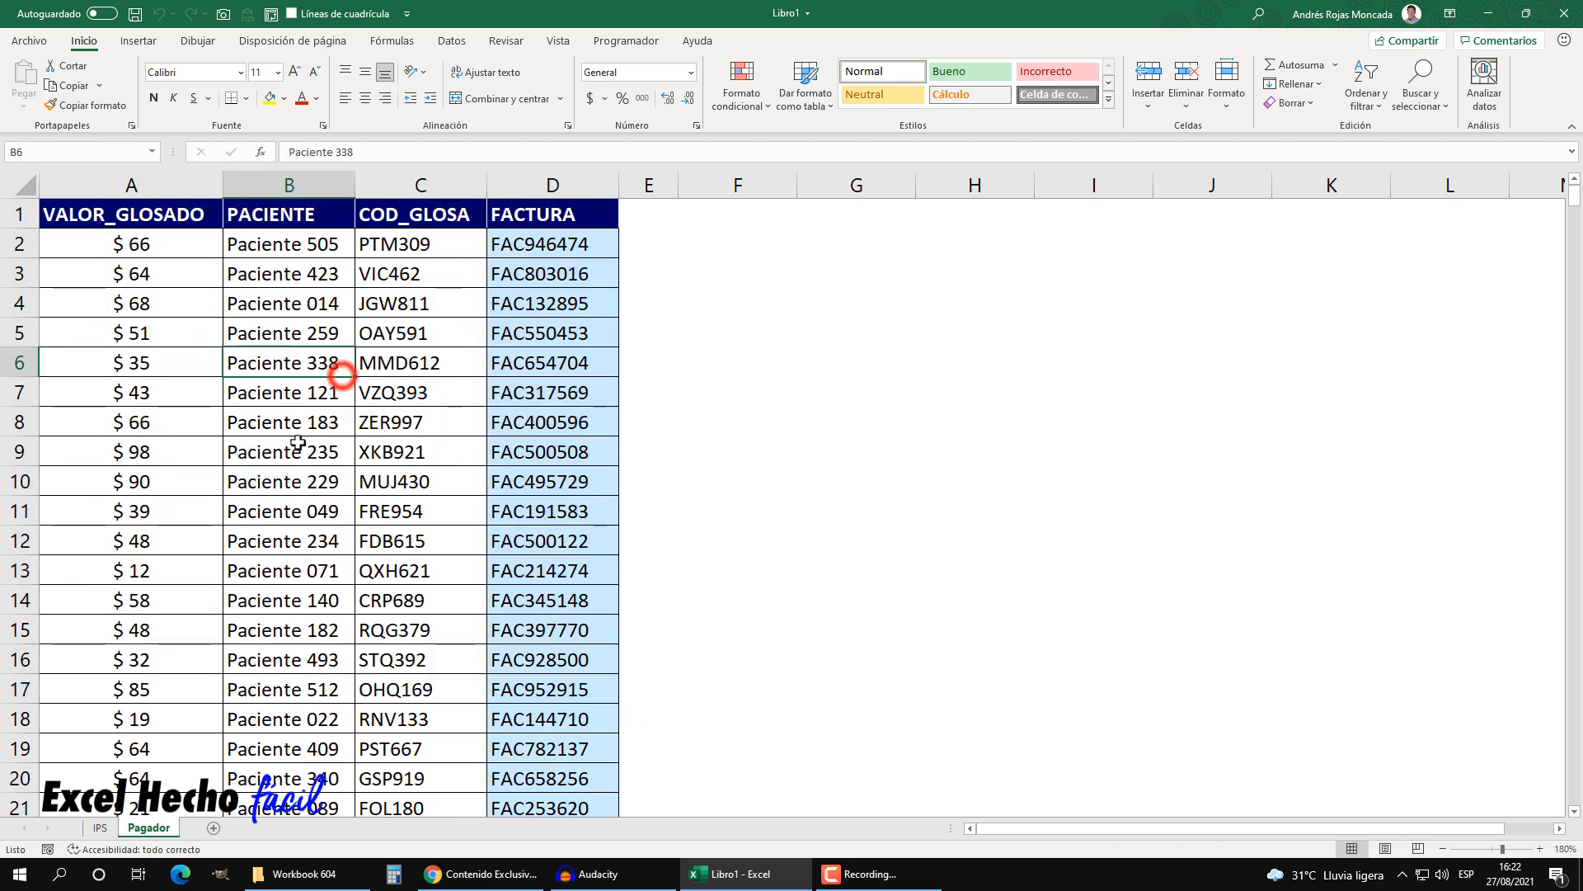
- Compare both sheets again, examine the invoice record in A6:C6 of the IPS sheet and move to empty cell E1
{"action": "left_click", "coordinate": [101, 828]}
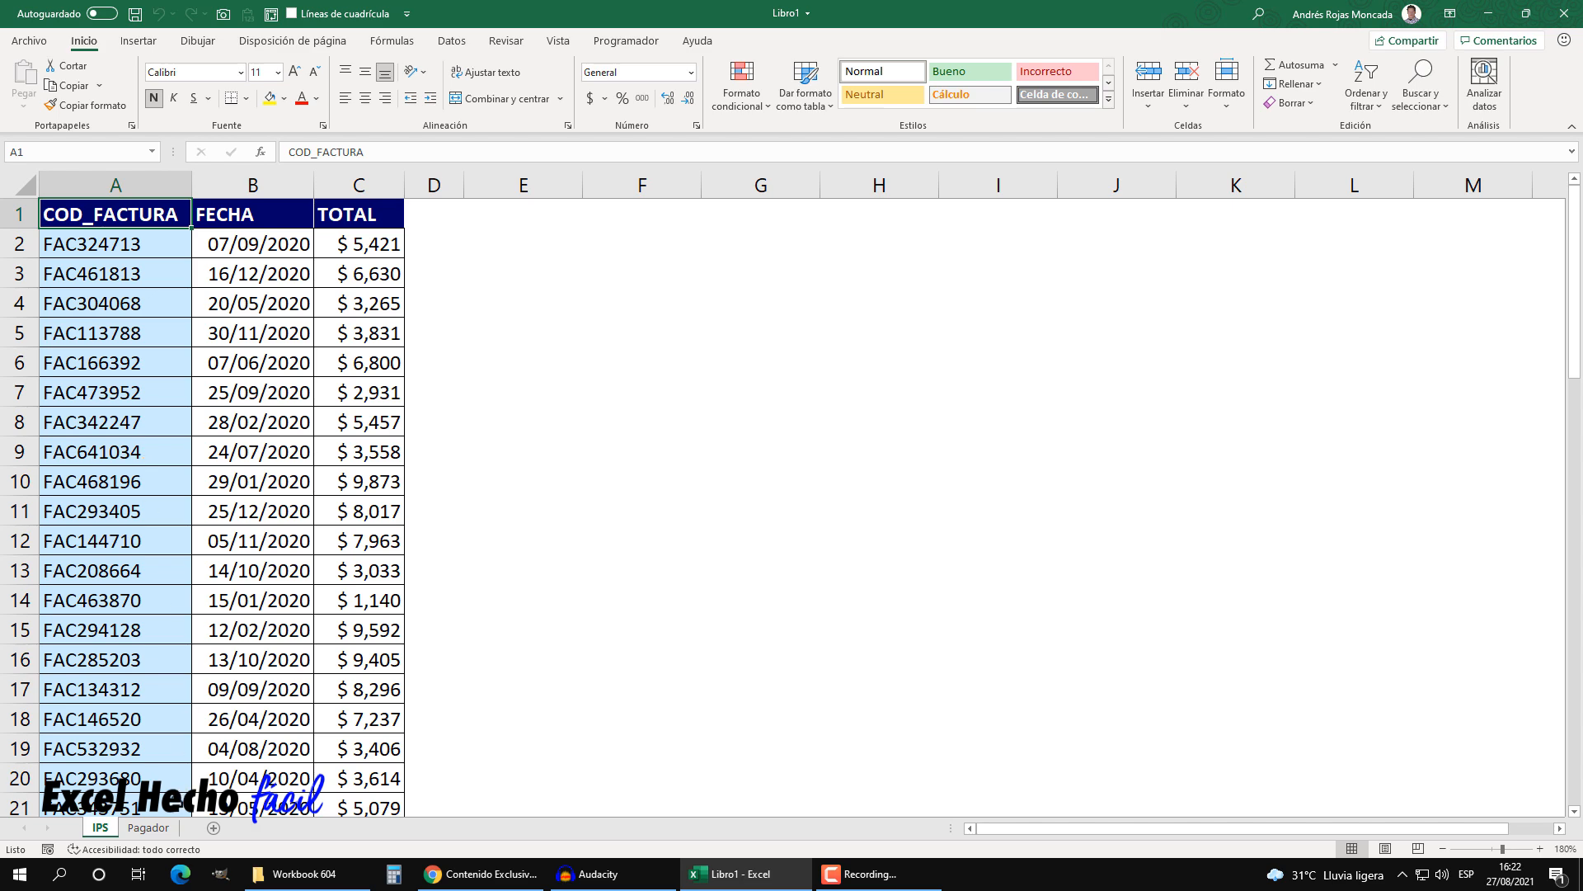
{"action": "left_click", "coordinate": [148, 828]}
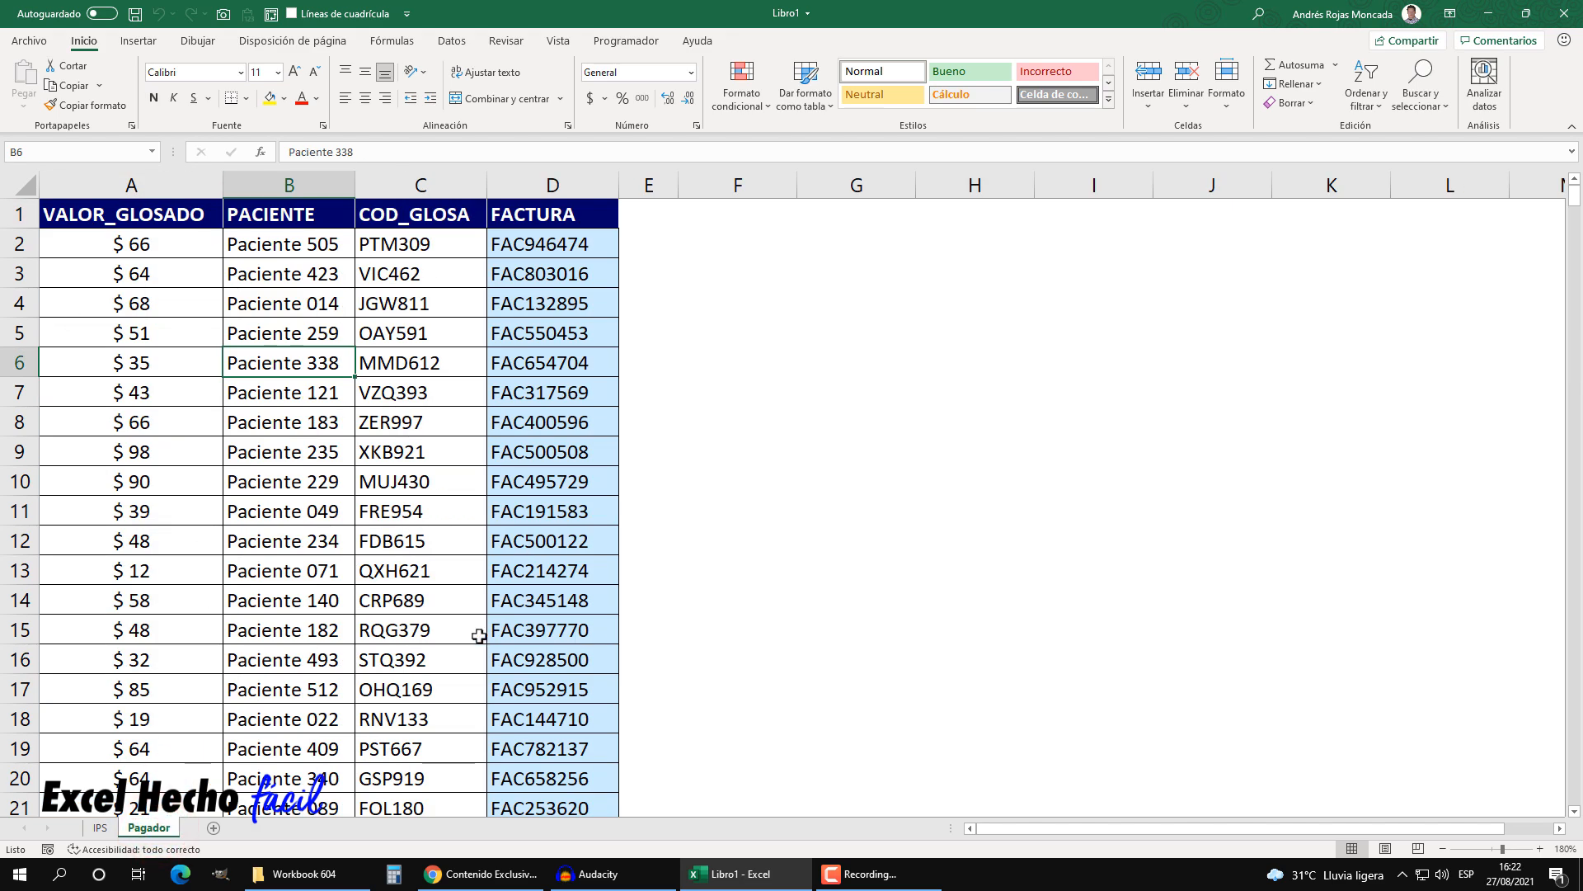
{"action": "left_click", "coordinate": [100, 828]}
{"action": "left_click_drag", "start_coordinate": [67, 361], "coordinate": [318, 362]}
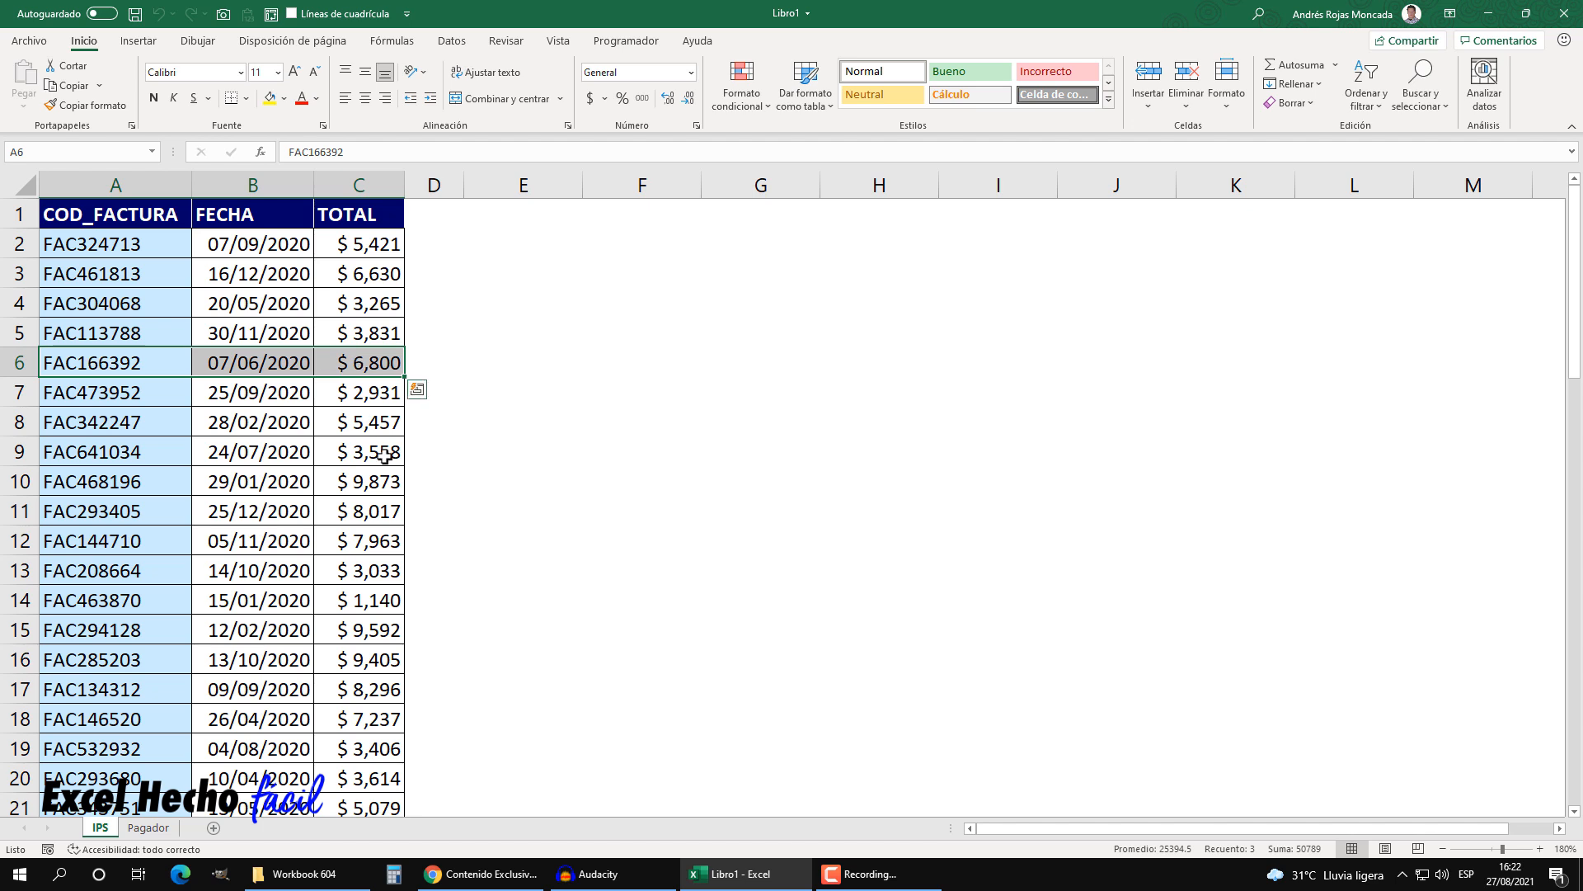
{"action": "left_click", "coordinate": [536, 223]}
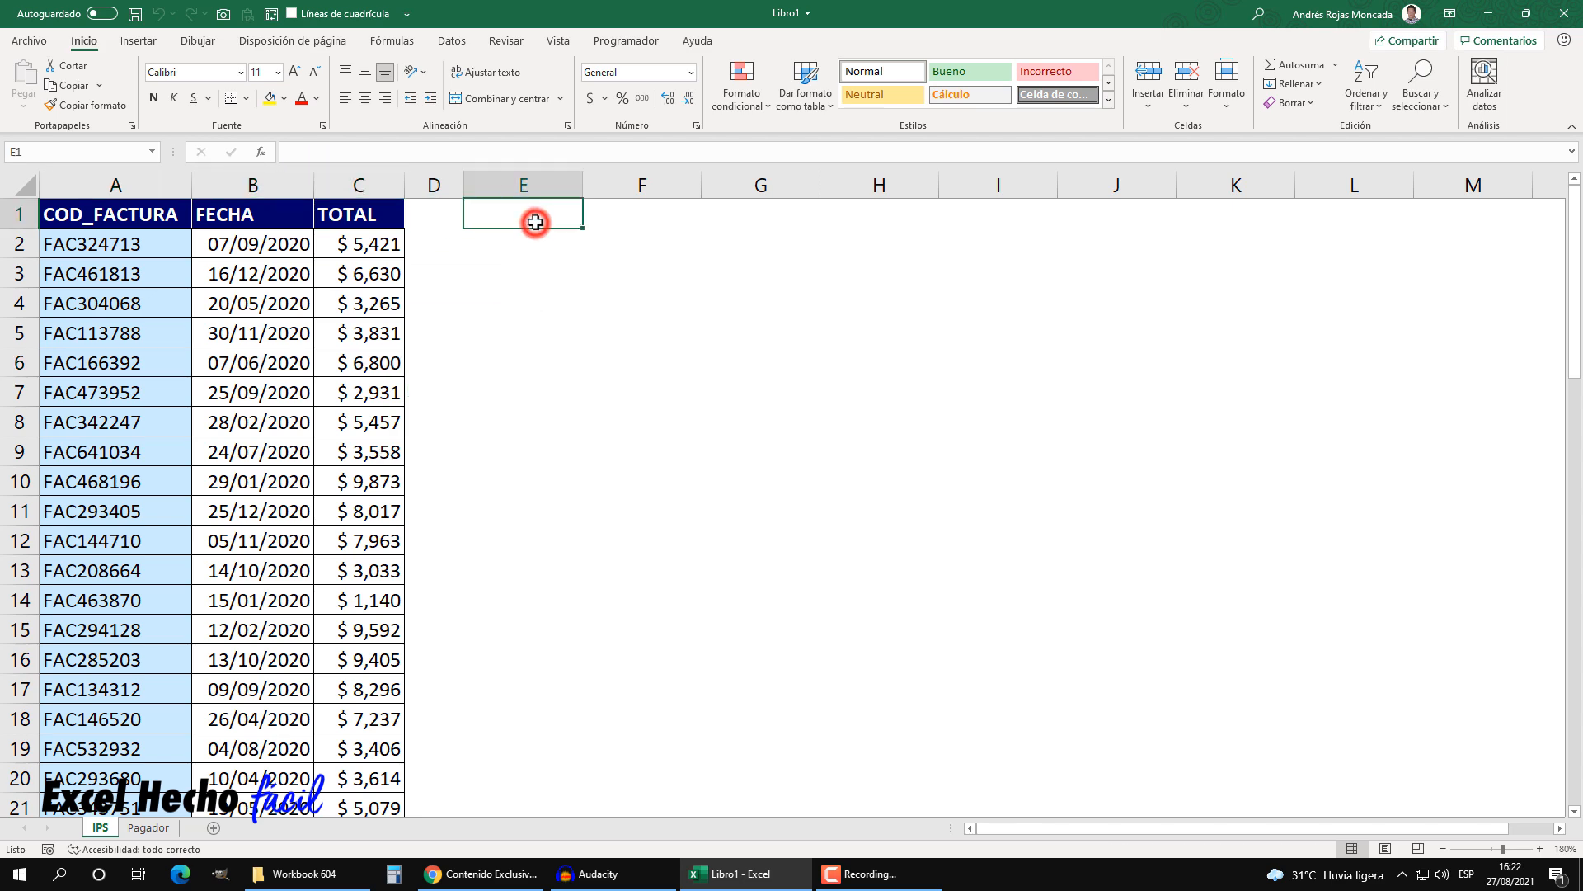
- Check the start of the header row on the Pagador sheet and move to empty cell F1
{"action": "left_click", "coordinate": [148, 827]}
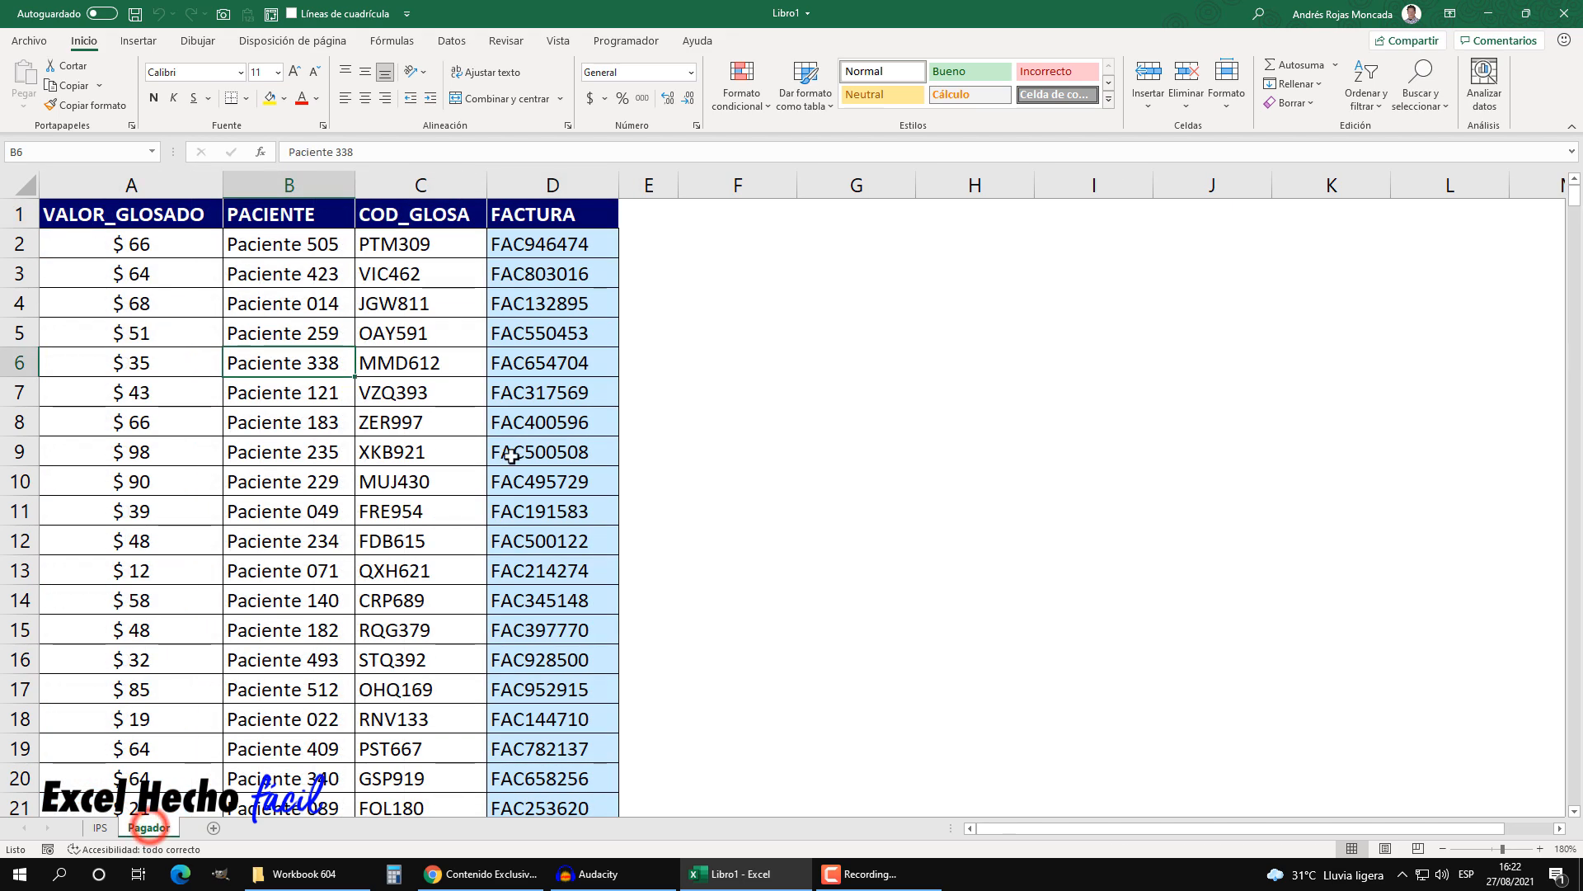
{"action": "left_click", "coordinate": [710, 219]}
{"action": "key", "text": "ctrl+Left"}
{"action": "key", "text": "ctrl+Left"}
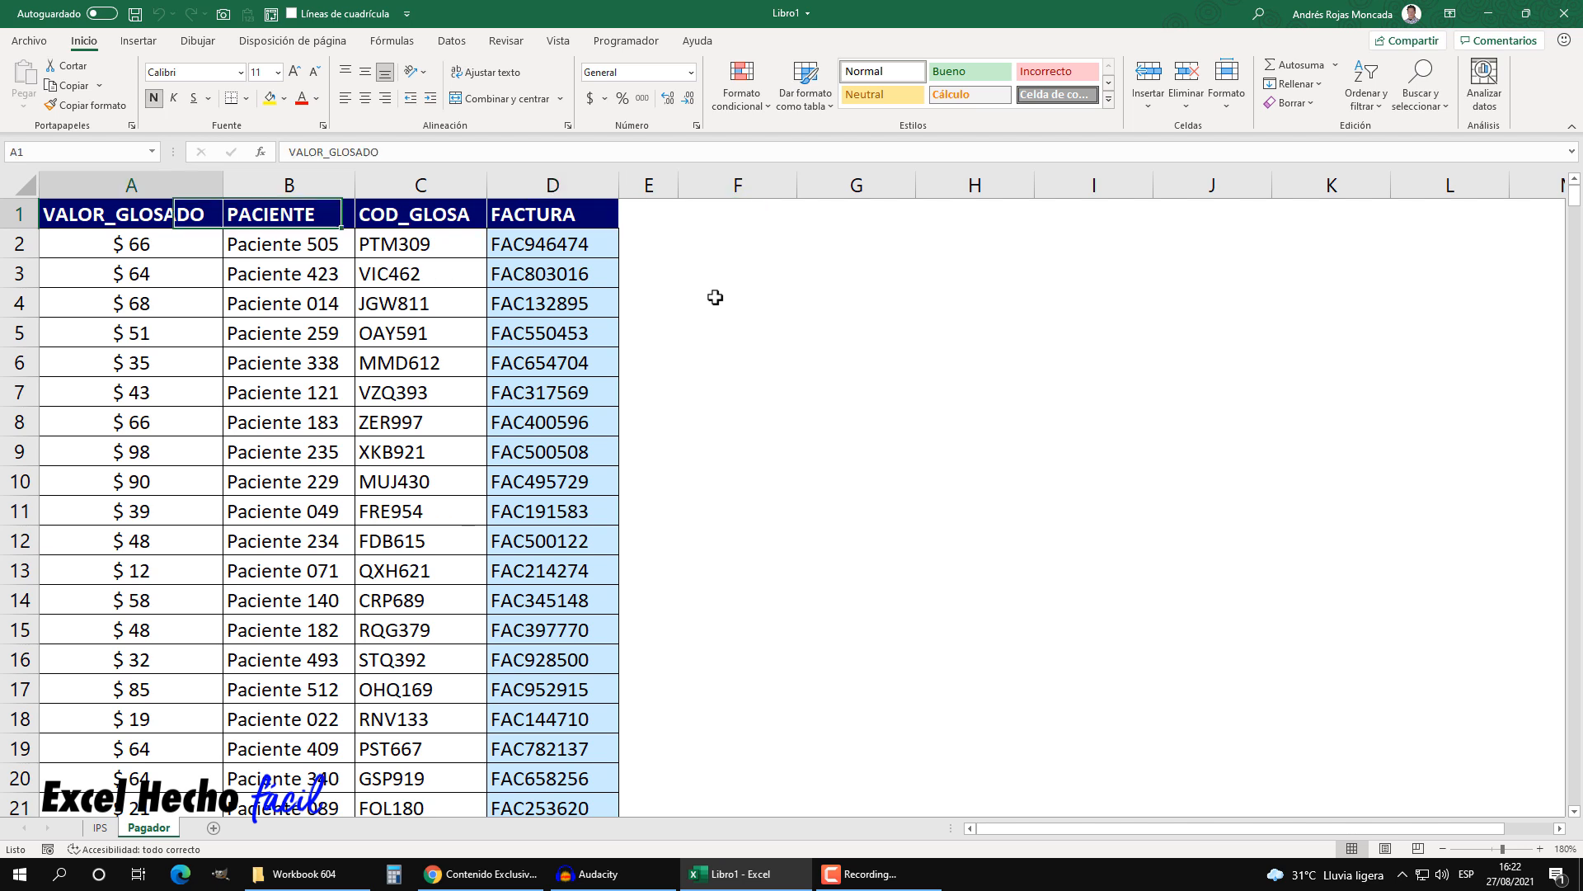
{"action": "left_click", "coordinate": [731, 214]}
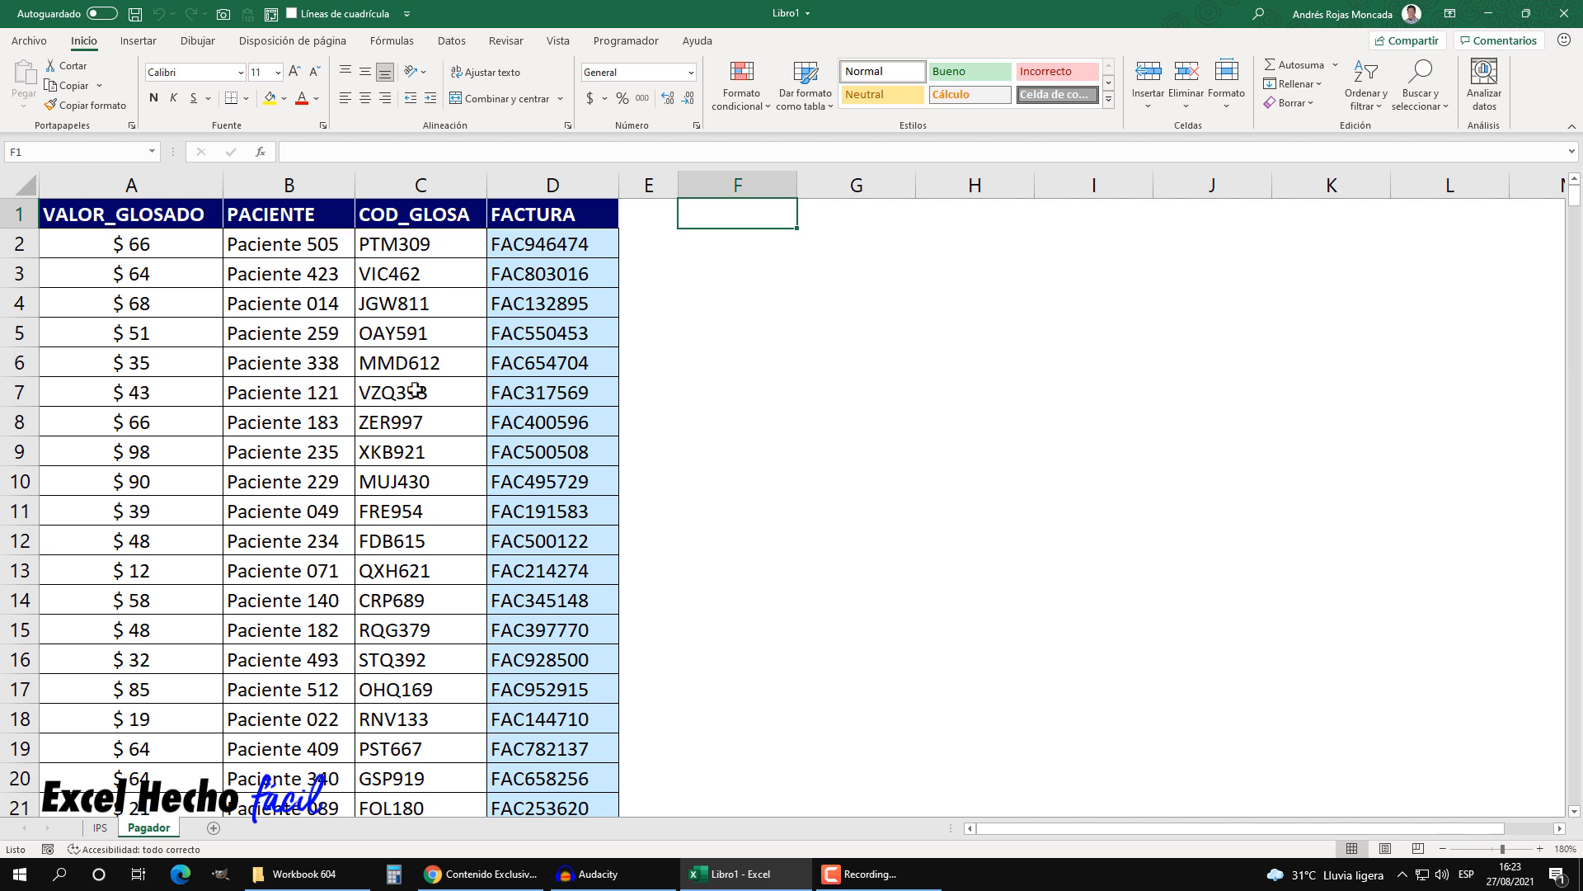
- Review the COD_FACTURA column on the IPS sheet from row 2 down, and return to cell A1
{"action": "left_click", "coordinate": [99, 827]}
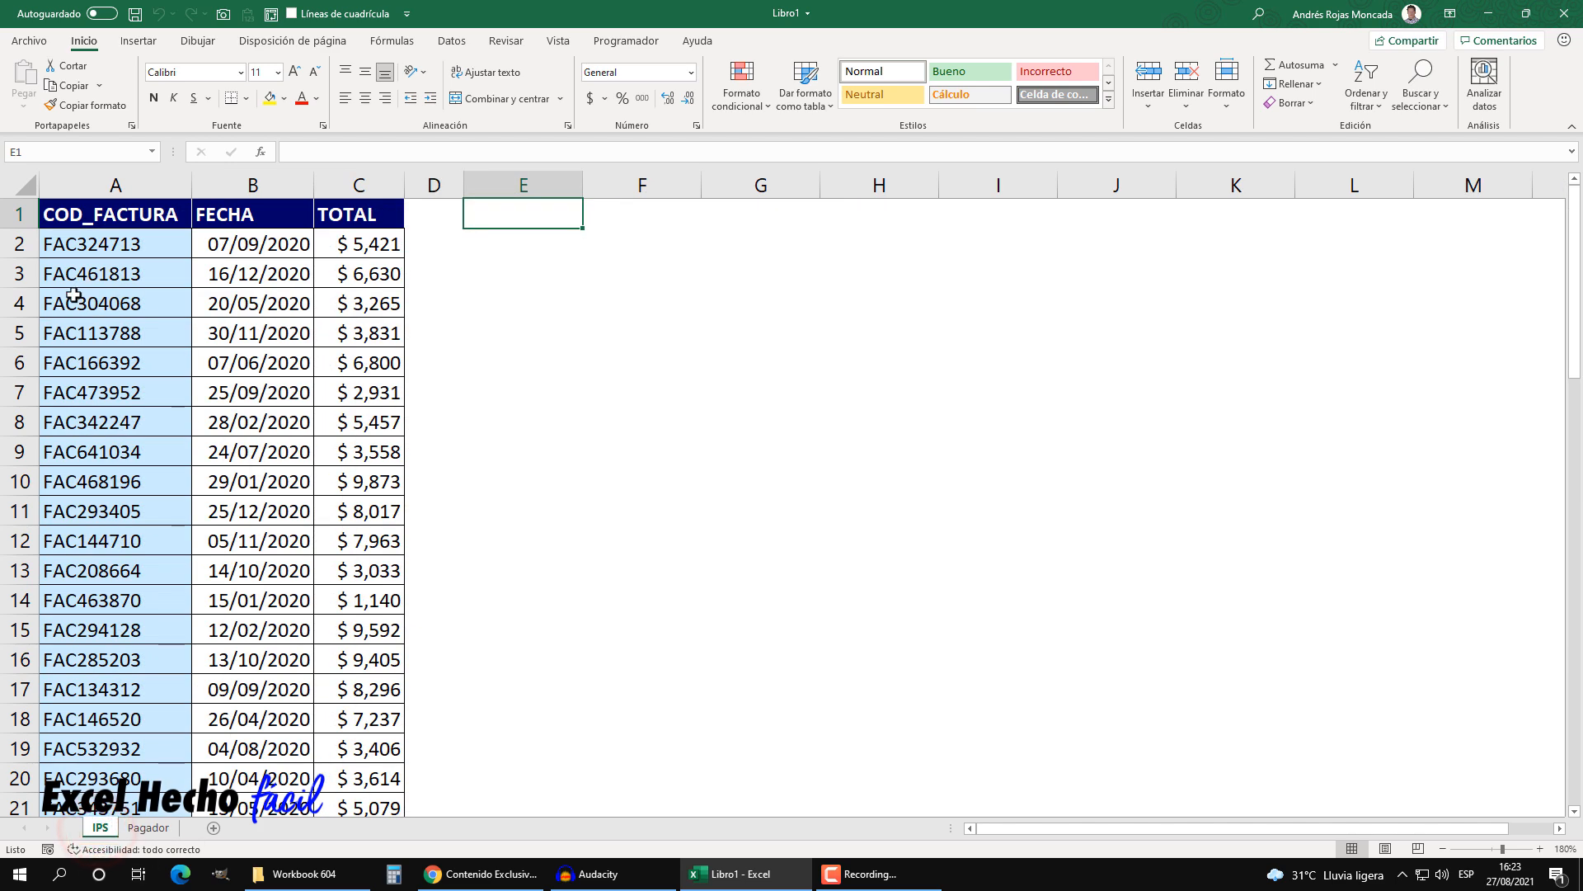
{"action": "left_click_drag", "start_coordinate": [74, 244], "coordinate": [192, 769]}
{"action": "left_click_drag", "start_coordinate": [85, 872], "coordinate": [93, 748]}
{"action": "key", "text": "ctrl+Home"}
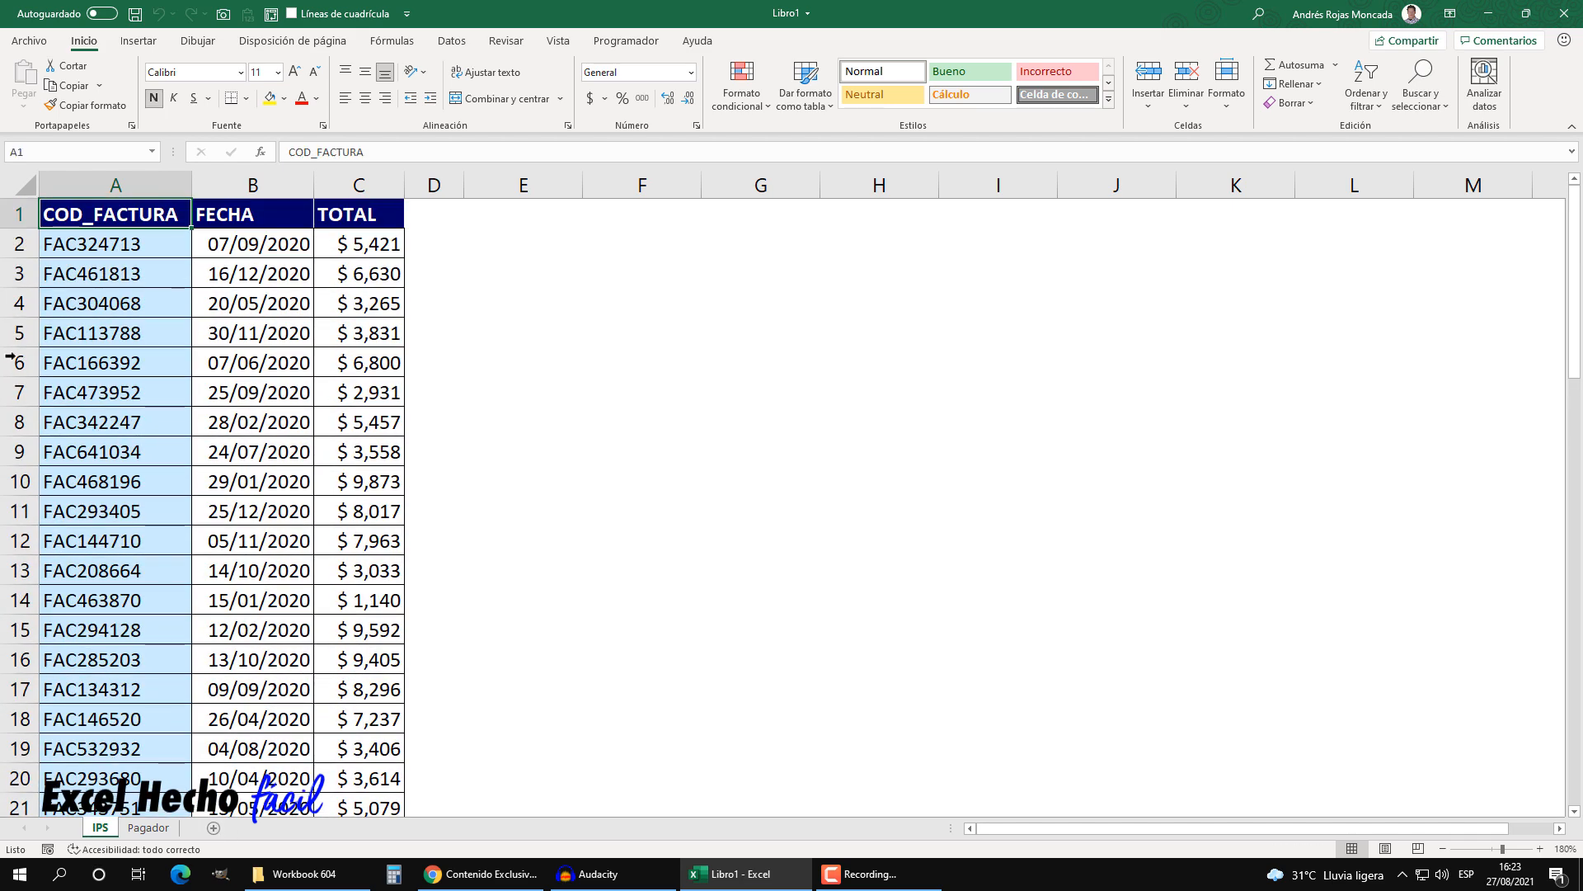
- Examine the FACTURA codes in D2:D17 of the Pagador sheet, along with the PACIENTE and COD_GLOSA columns
{"action": "left_click", "coordinate": [149, 828]}
{"action": "left_click_drag", "start_coordinate": [560, 244], "coordinate": [558, 688]}
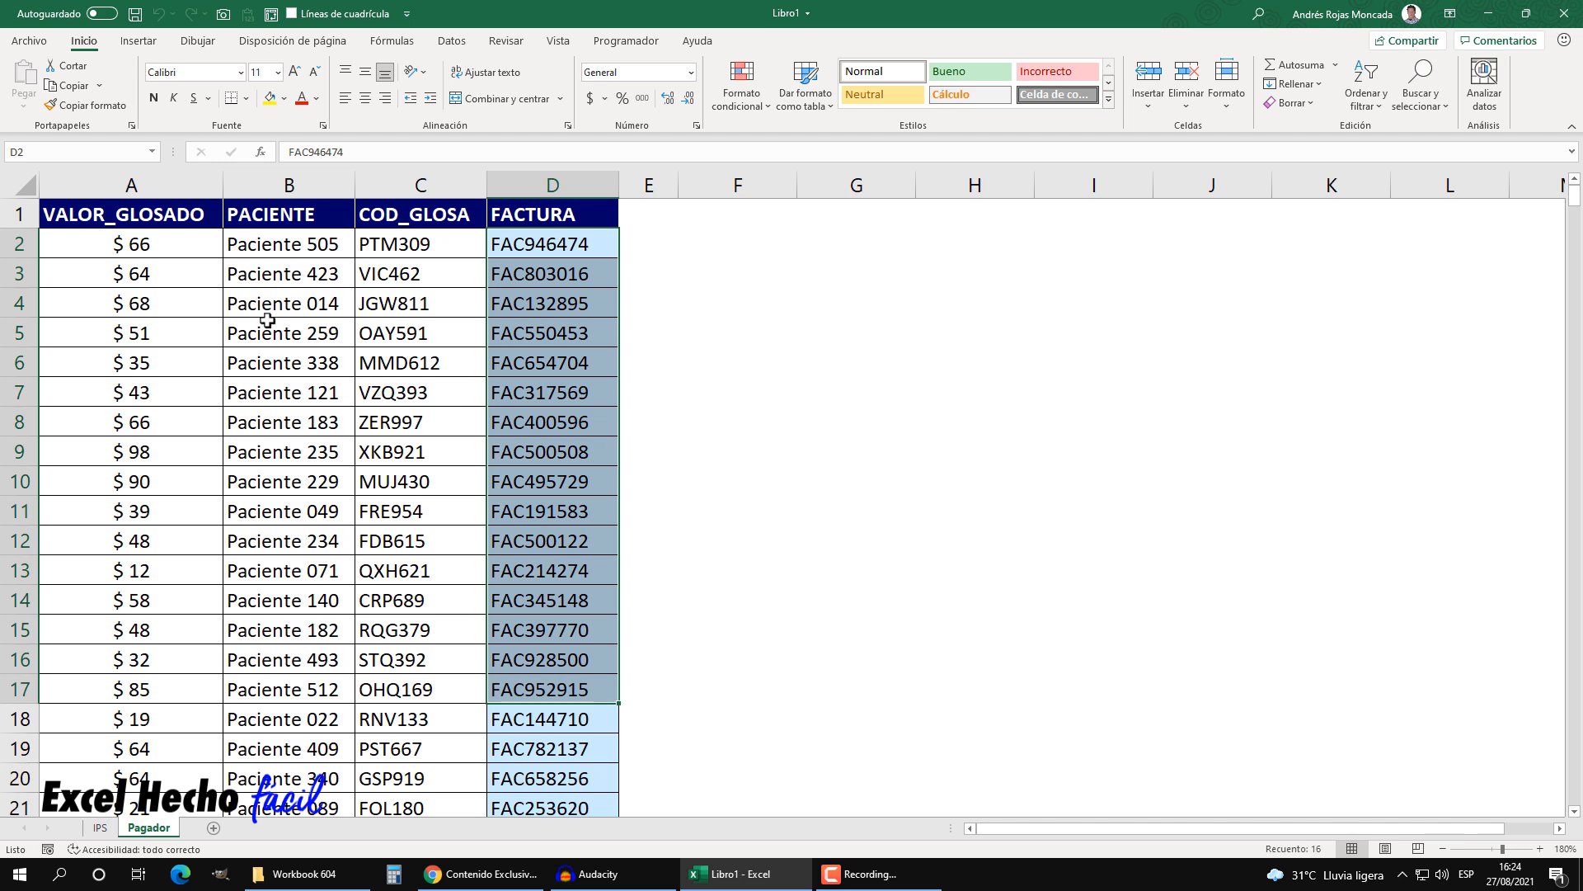
{"action": "left_click_drag", "start_coordinate": [269, 247], "coordinate": [273, 539]}
{"action": "left_click_drag", "start_coordinate": [417, 244], "coordinate": [394, 570]}
{"action": "left_click_drag", "start_coordinate": [578, 244], "coordinate": [627, 651]}
{"action": "left_click", "coordinate": [547, 481]}
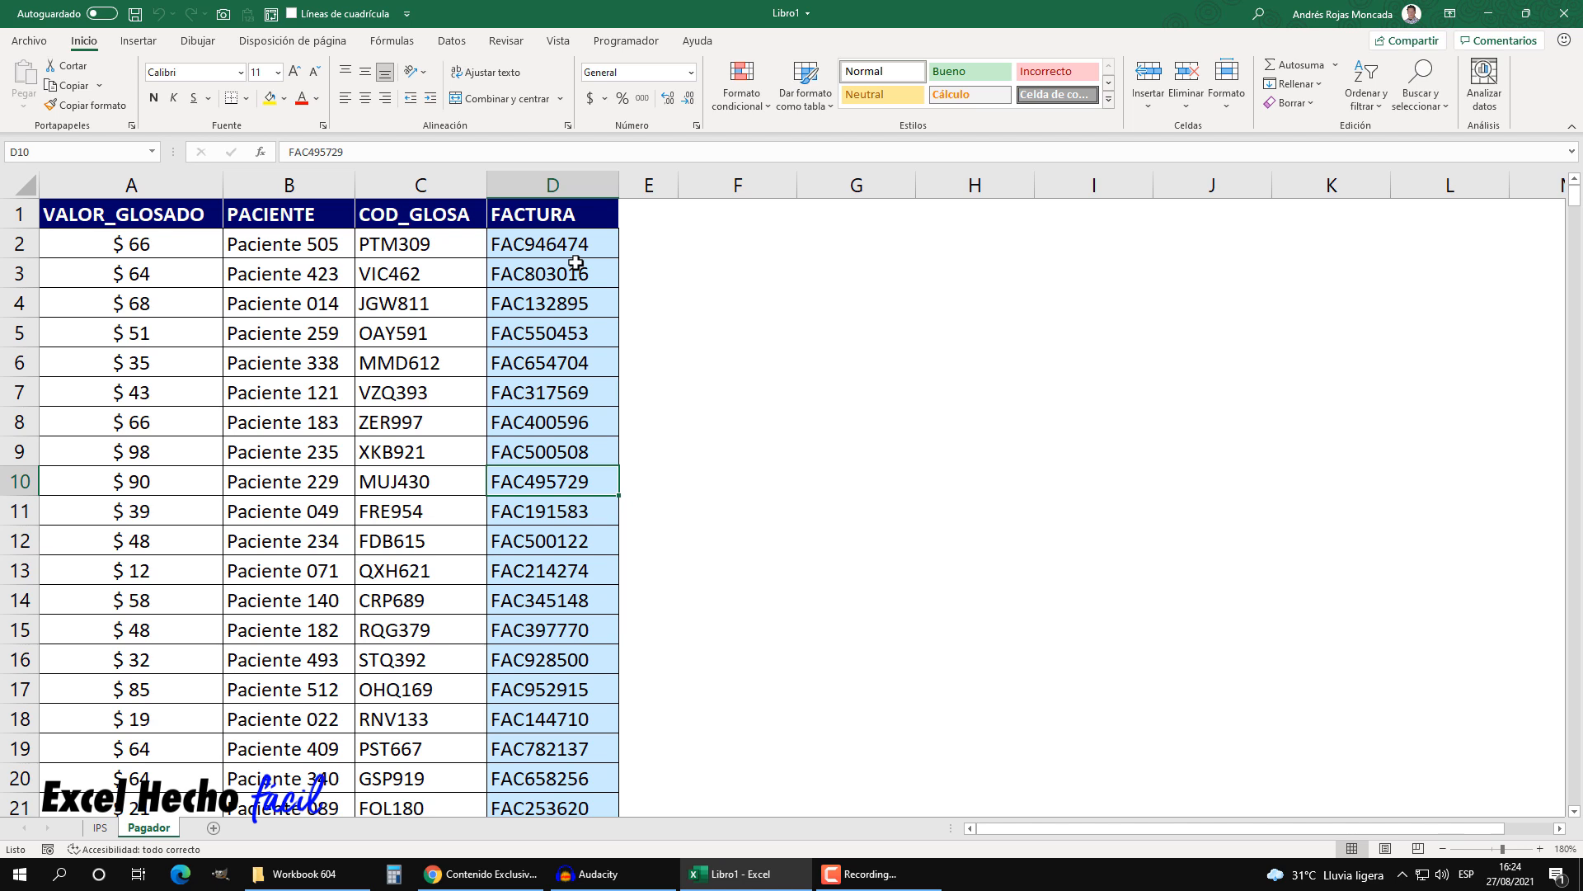
- Highlight the Pagador invoice codes in D2:D20, clear the highlight by moving to F1, and return to the IPS sheet
{"action": "left_click_drag", "start_coordinate": [584, 244], "coordinate": [585, 771]}
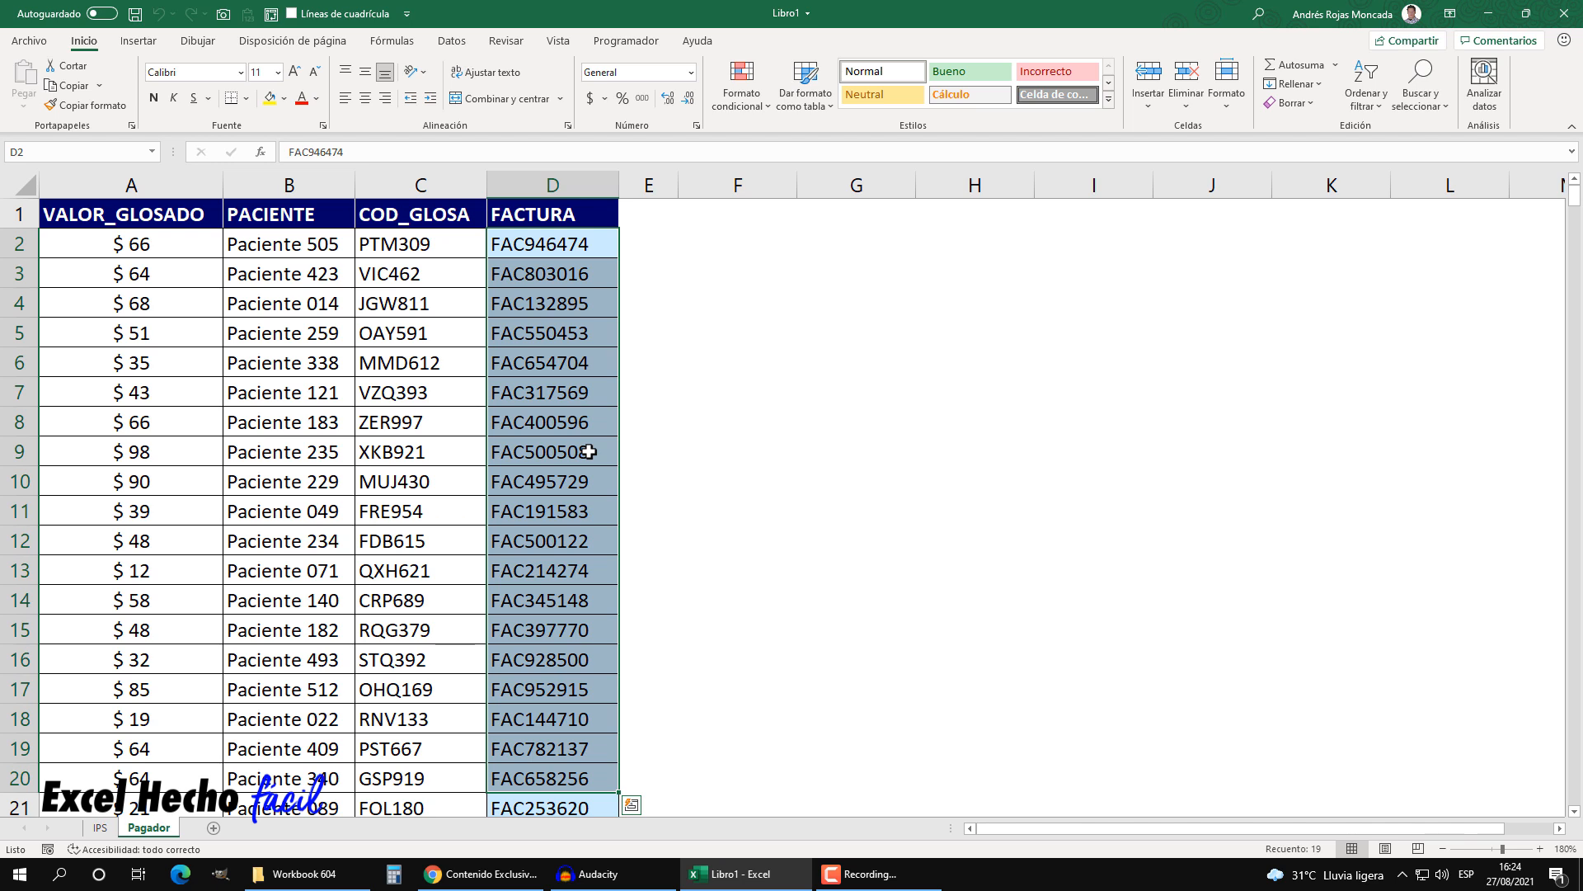
{"action": "left_click", "coordinate": [742, 213]}
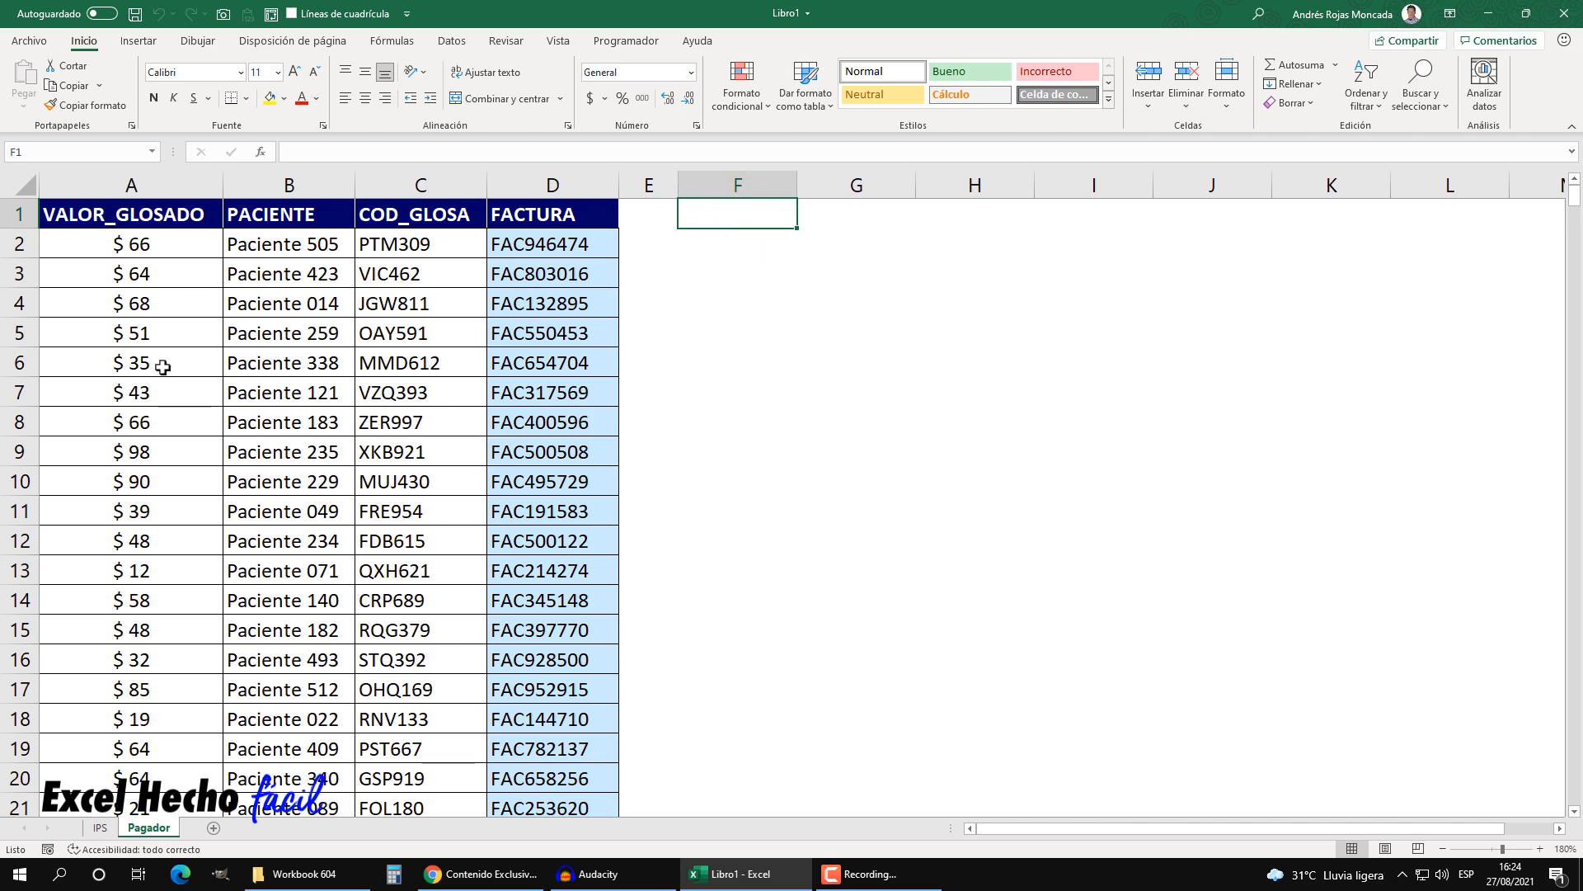
{"action": "left_click", "coordinate": [100, 827]}
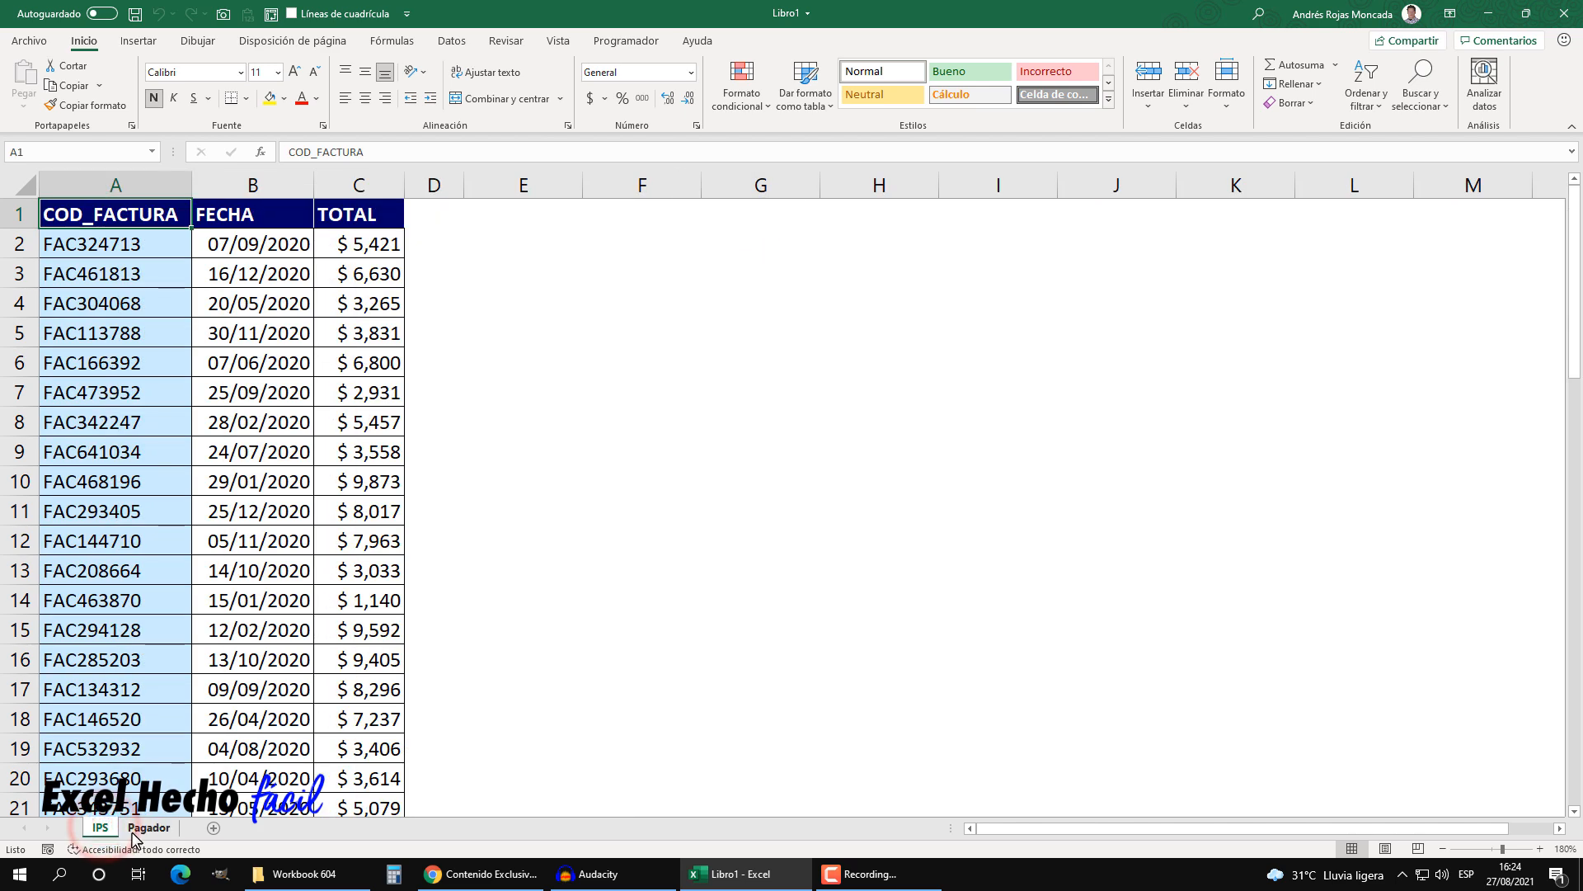
- Check the Pagador sheet once more, return to the IPS sheet and move to empty cell E1
{"action": "key", "text": "ctrl+Page_Down"}
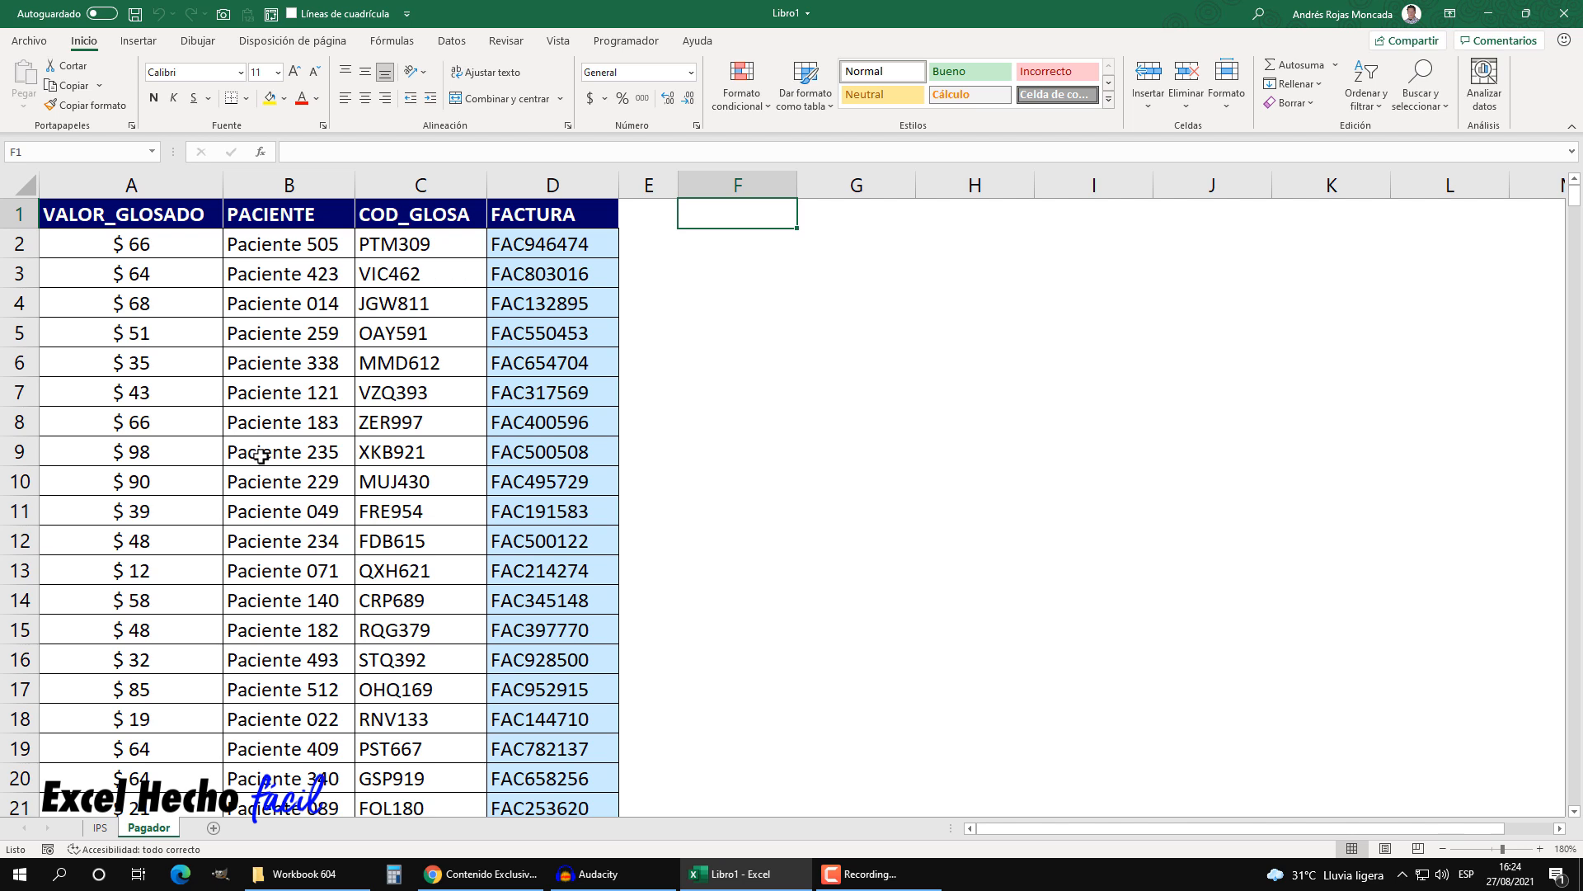
{"action": "left_click", "coordinate": [100, 827]}
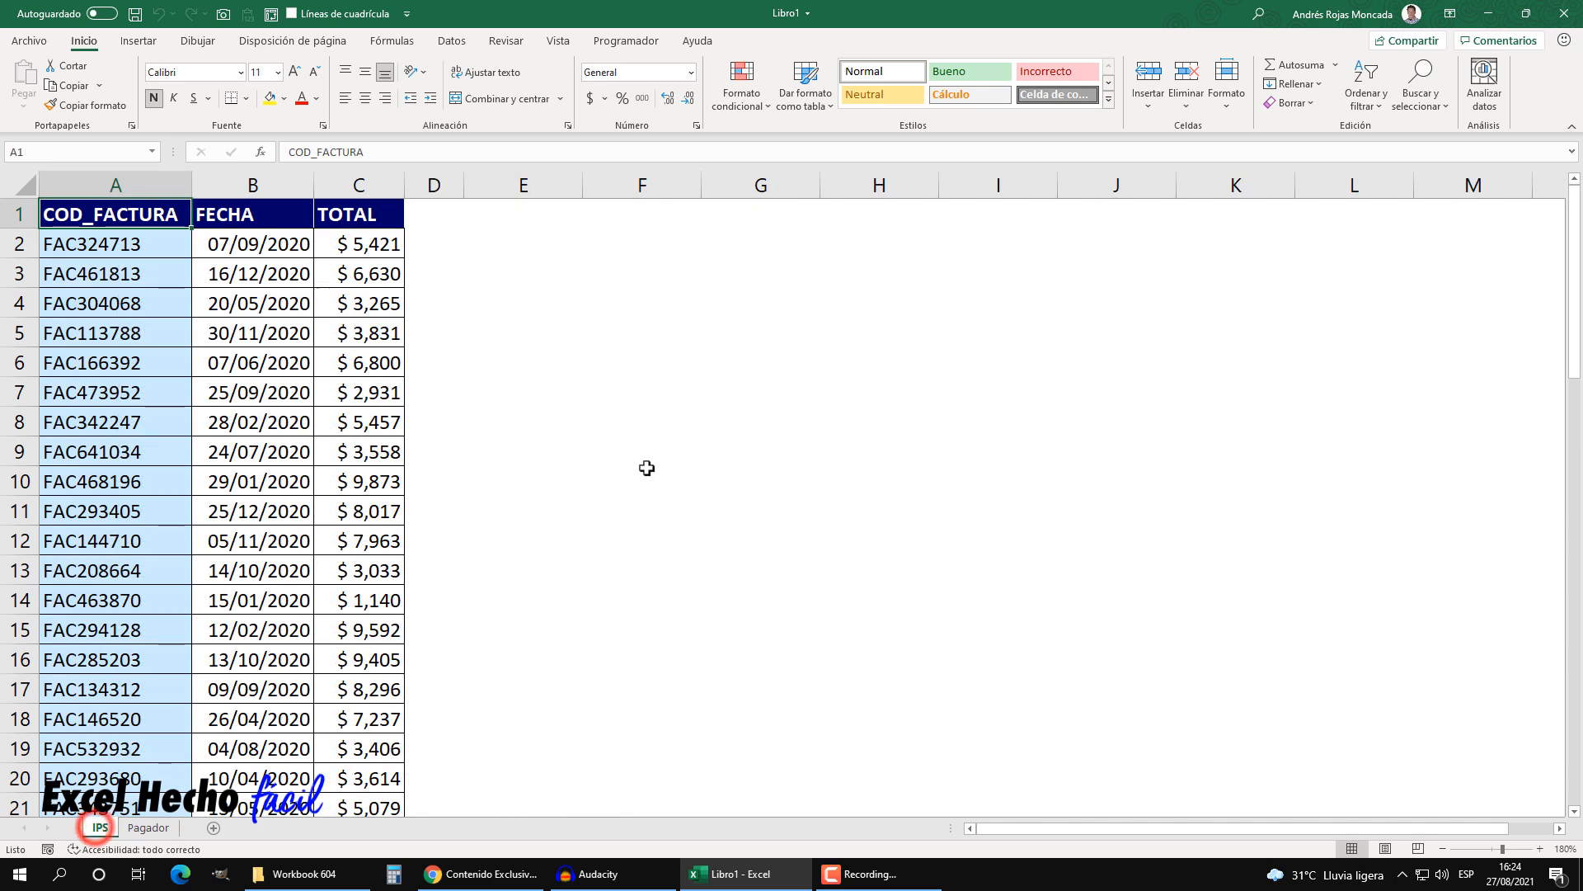
{"action": "left_click", "coordinate": [521, 212]}
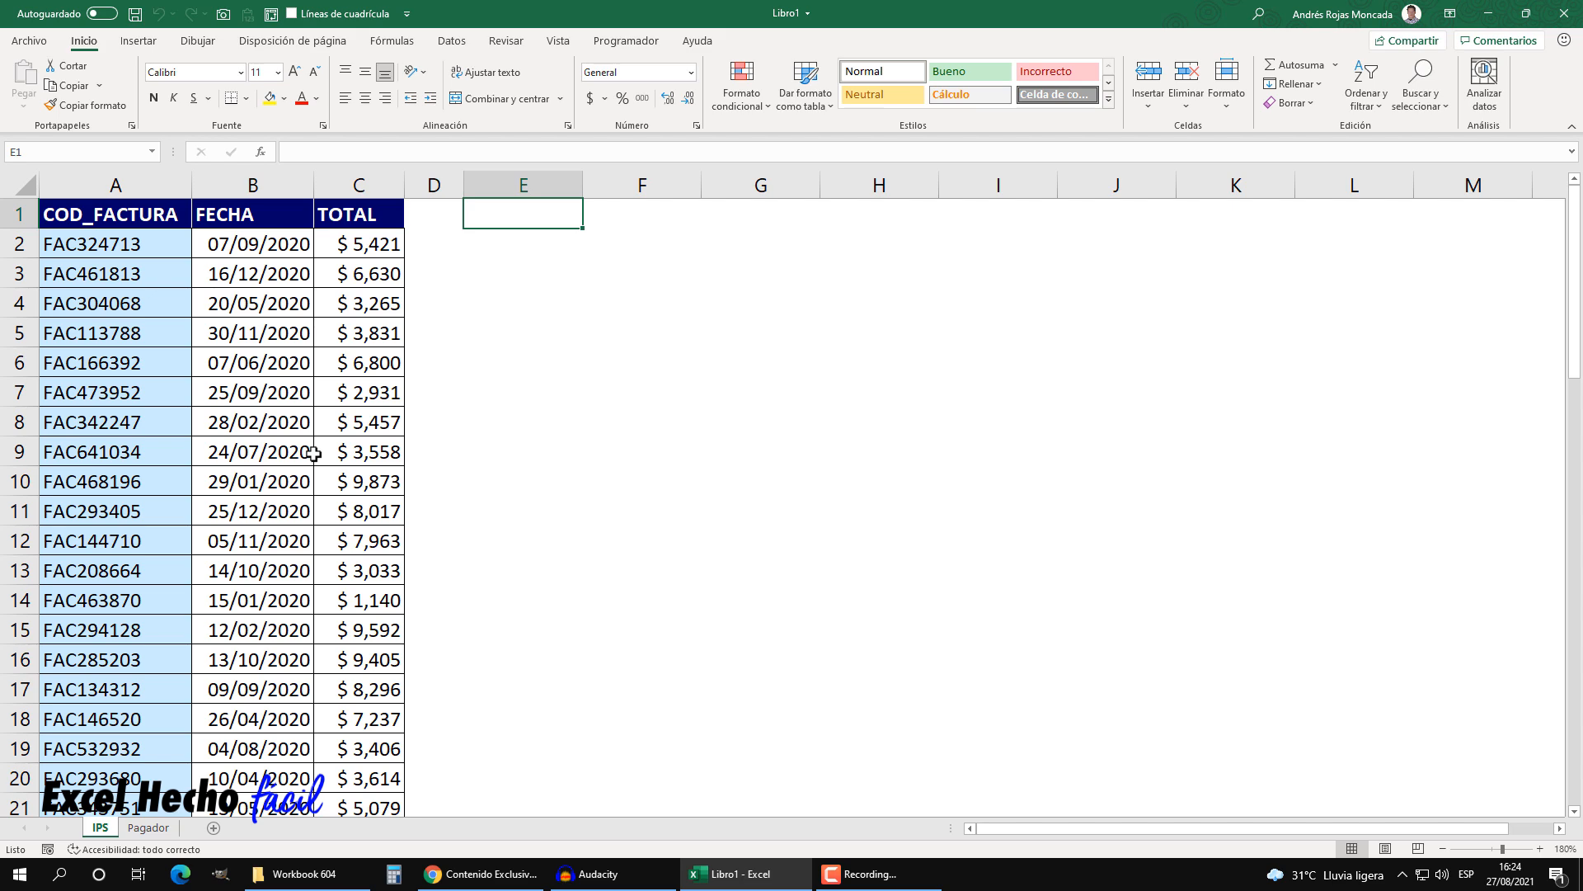
- Open Access, start a blank database and choose the Workbook 604 folder on the desktop as its location
{"action": "left_click", "coordinate": [20, 874]}
{"action": "left_click", "coordinate": [482, 521]}
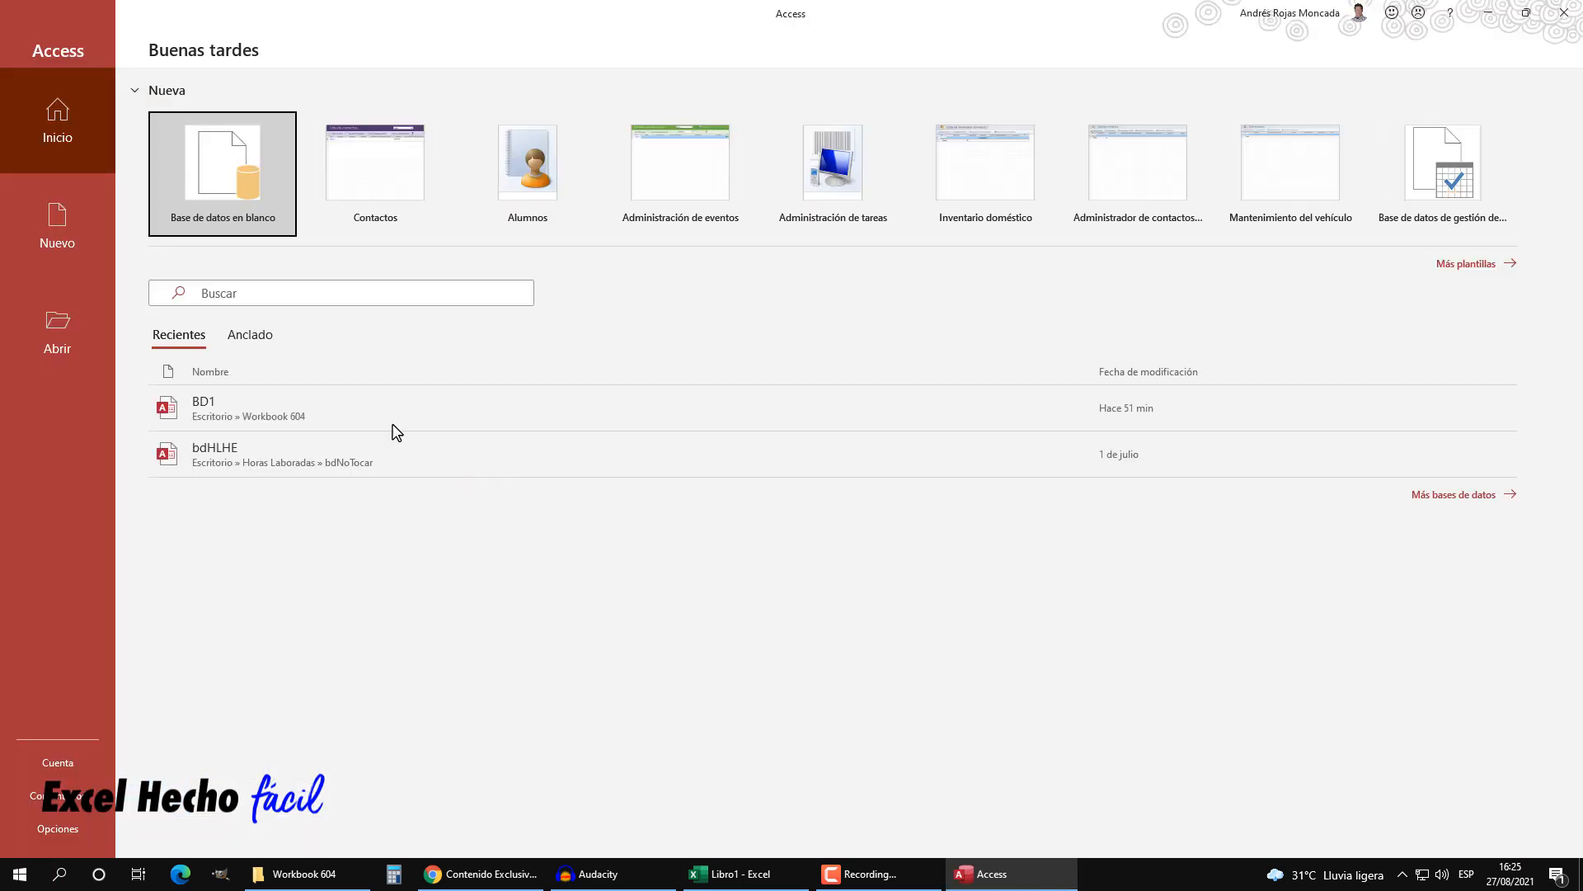
{"action": "left_click", "coordinate": [234, 233]}
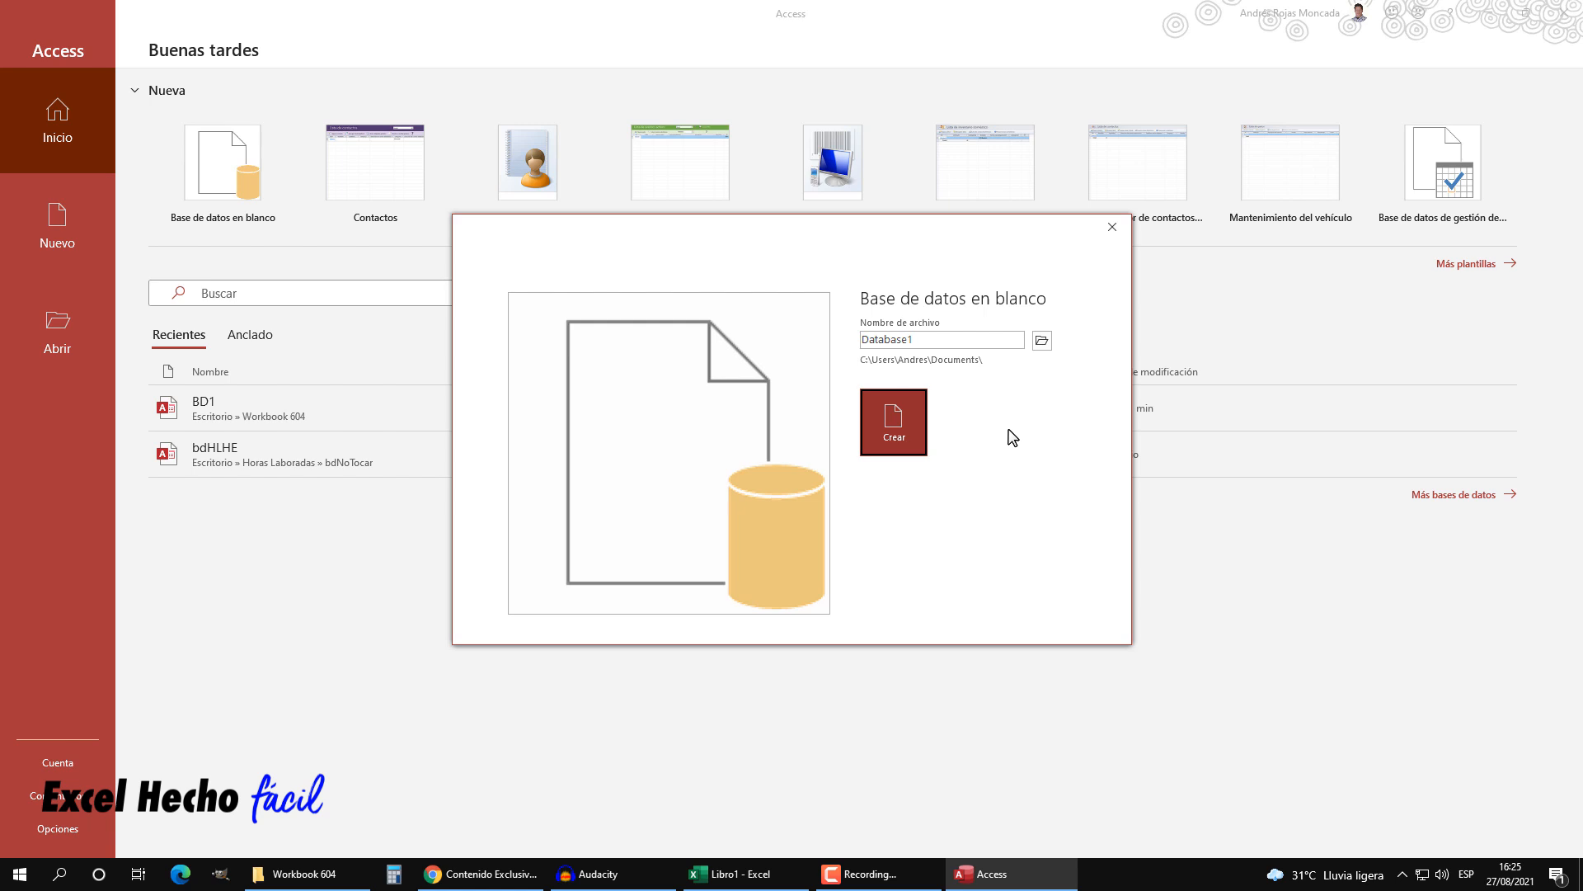
{"action": "left_click", "coordinate": [1042, 340]}
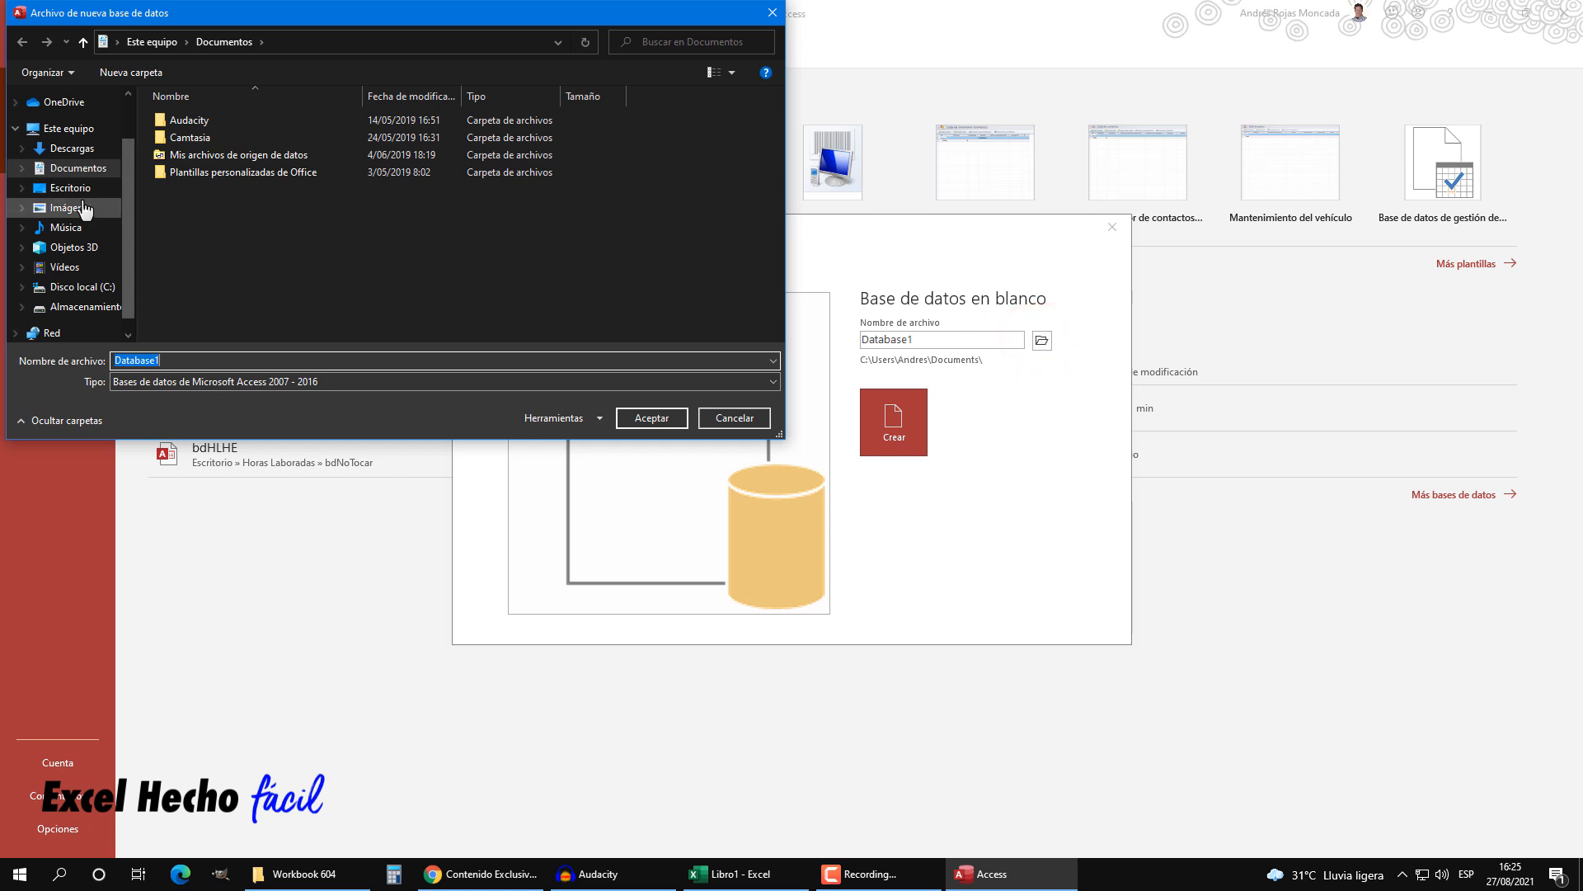
{"action": "left_click", "coordinate": [69, 188]}
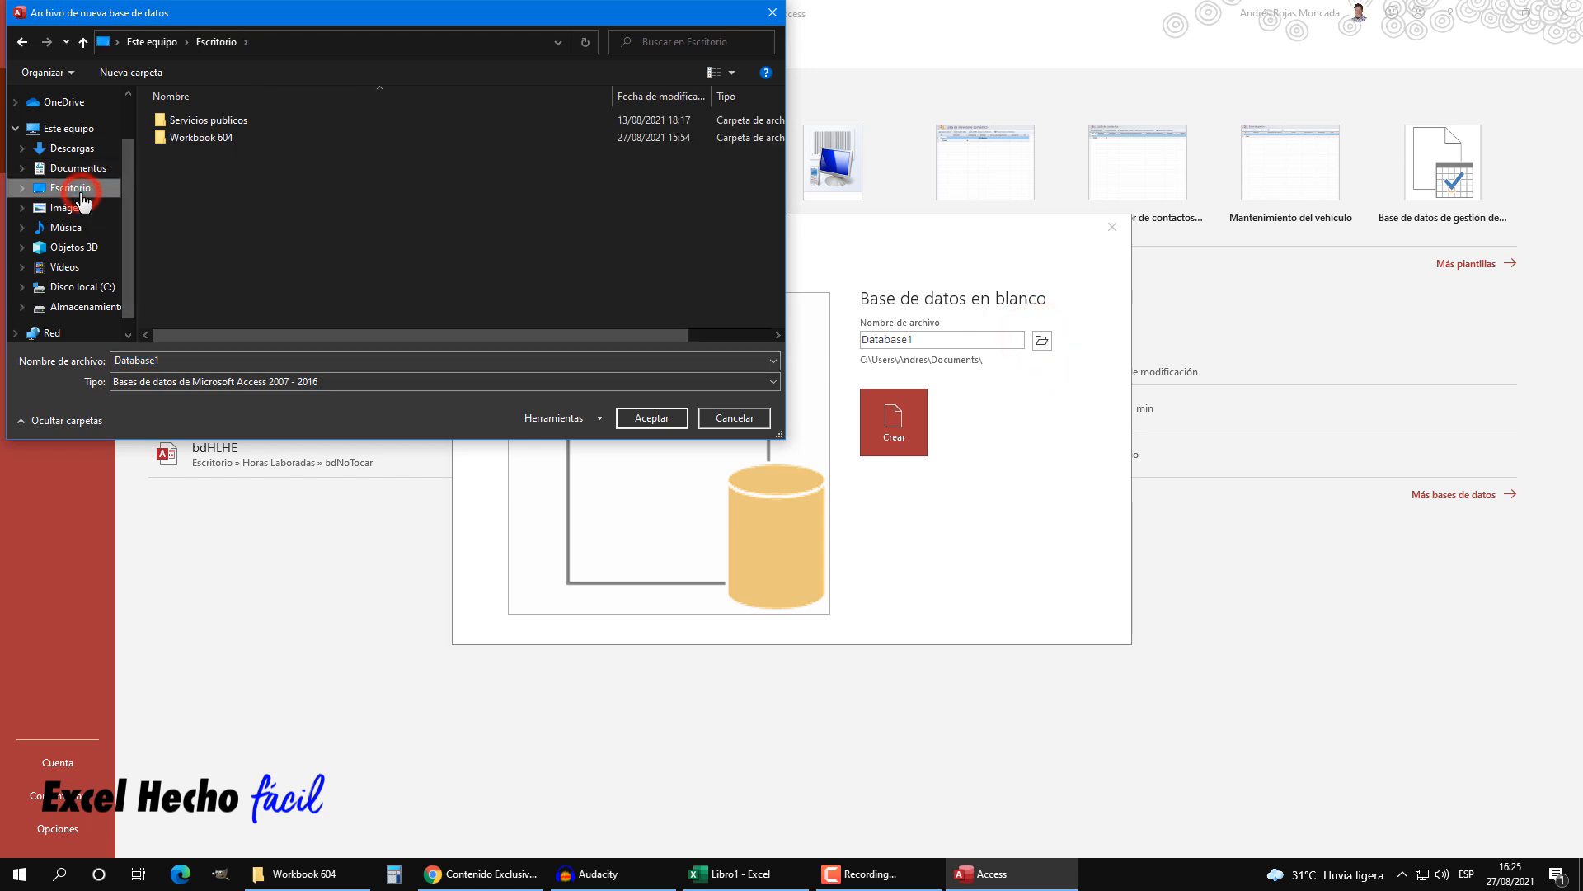
{"action": "double_click", "coordinate": [200, 136]}
- Name the new database BD_Cruce, create it and close its default empty table
{"action": "double_click", "coordinate": [226, 359]}
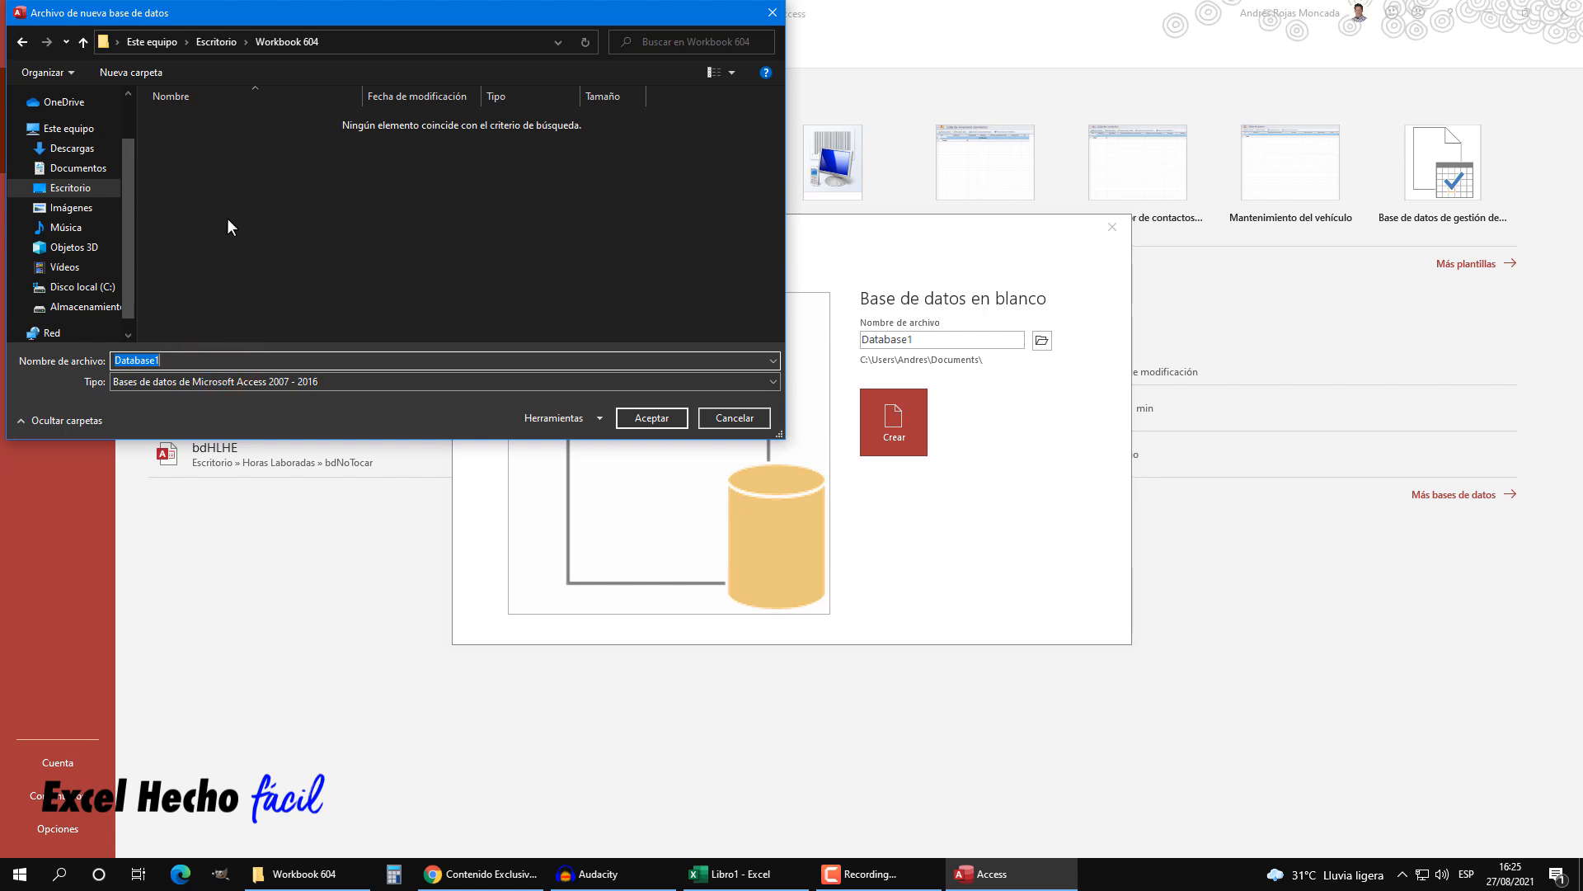
{"action": "type", "text": "BD"}
{"action": "type", "text": "M"}
{"action": "key", "text": "BackSpace"}
{"action": "type", "text": "_Cruce"}
{"action": "left_click", "coordinate": [668, 418]}
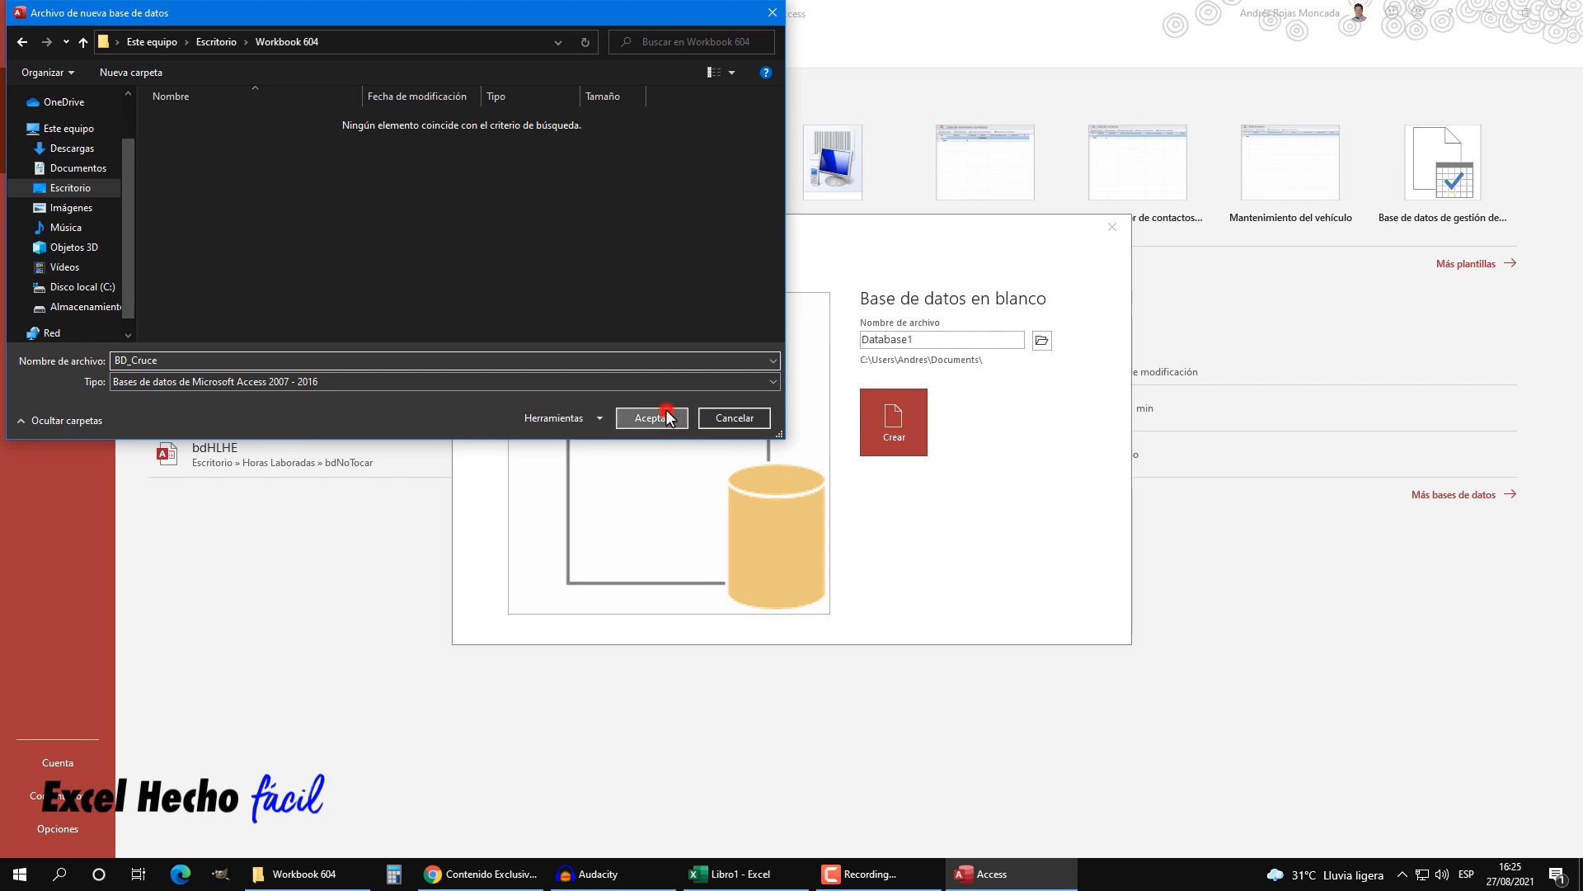
{"action": "left_click", "coordinate": [907, 428]}
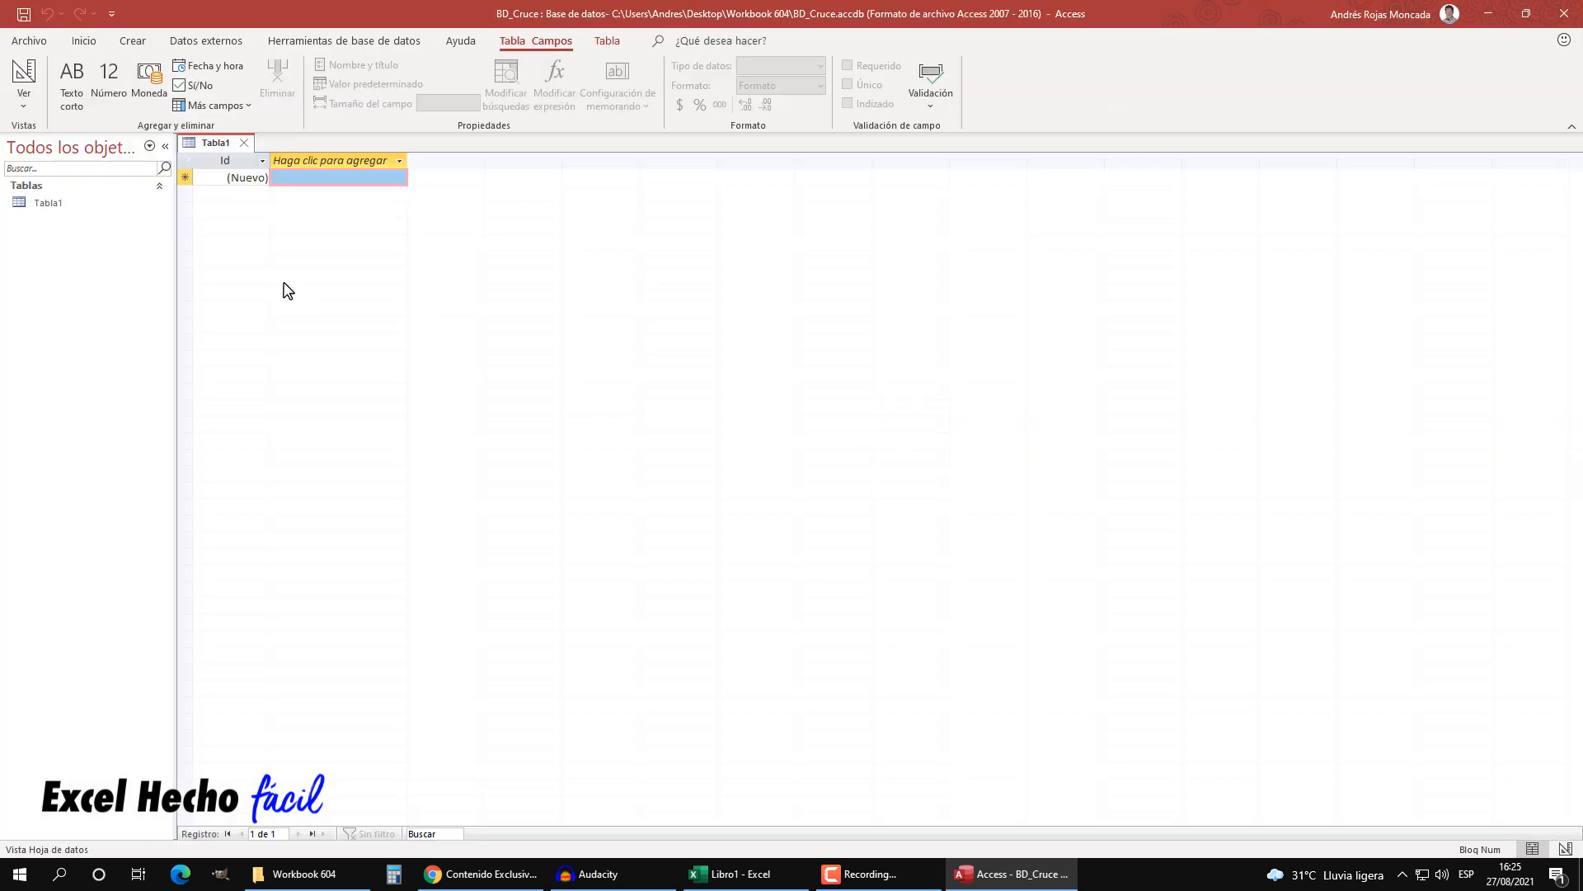
{"action": "left_click", "coordinate": [244, 143]}
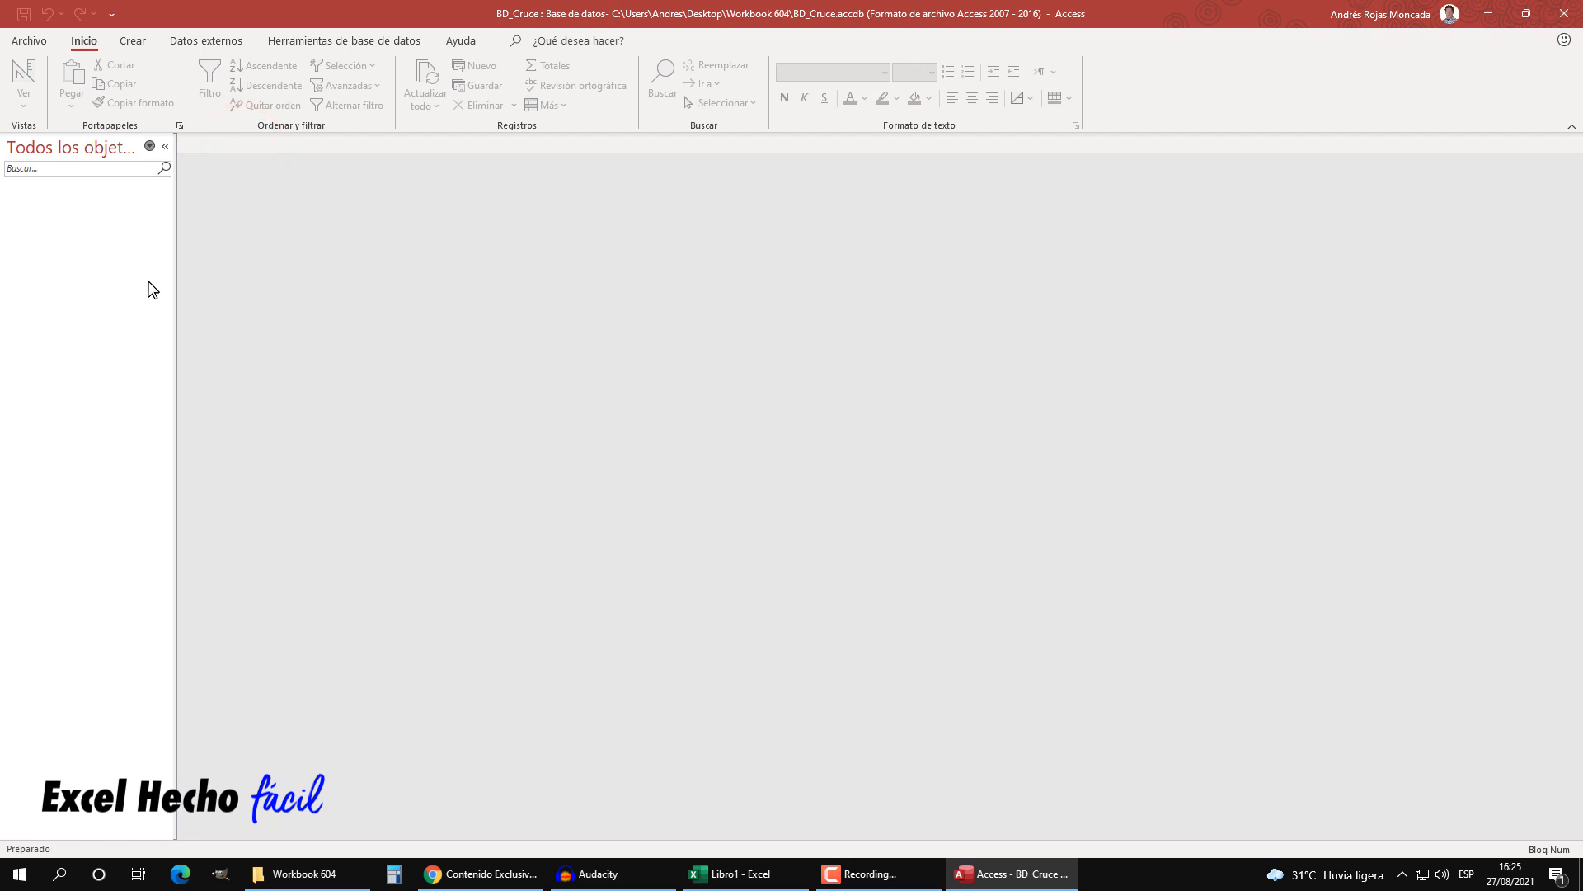
- Switch to Excel and convert the IPS sheet's data range A1:C64 into a table with headers
{"action": "left_click", "coordinate": [784, 871]}
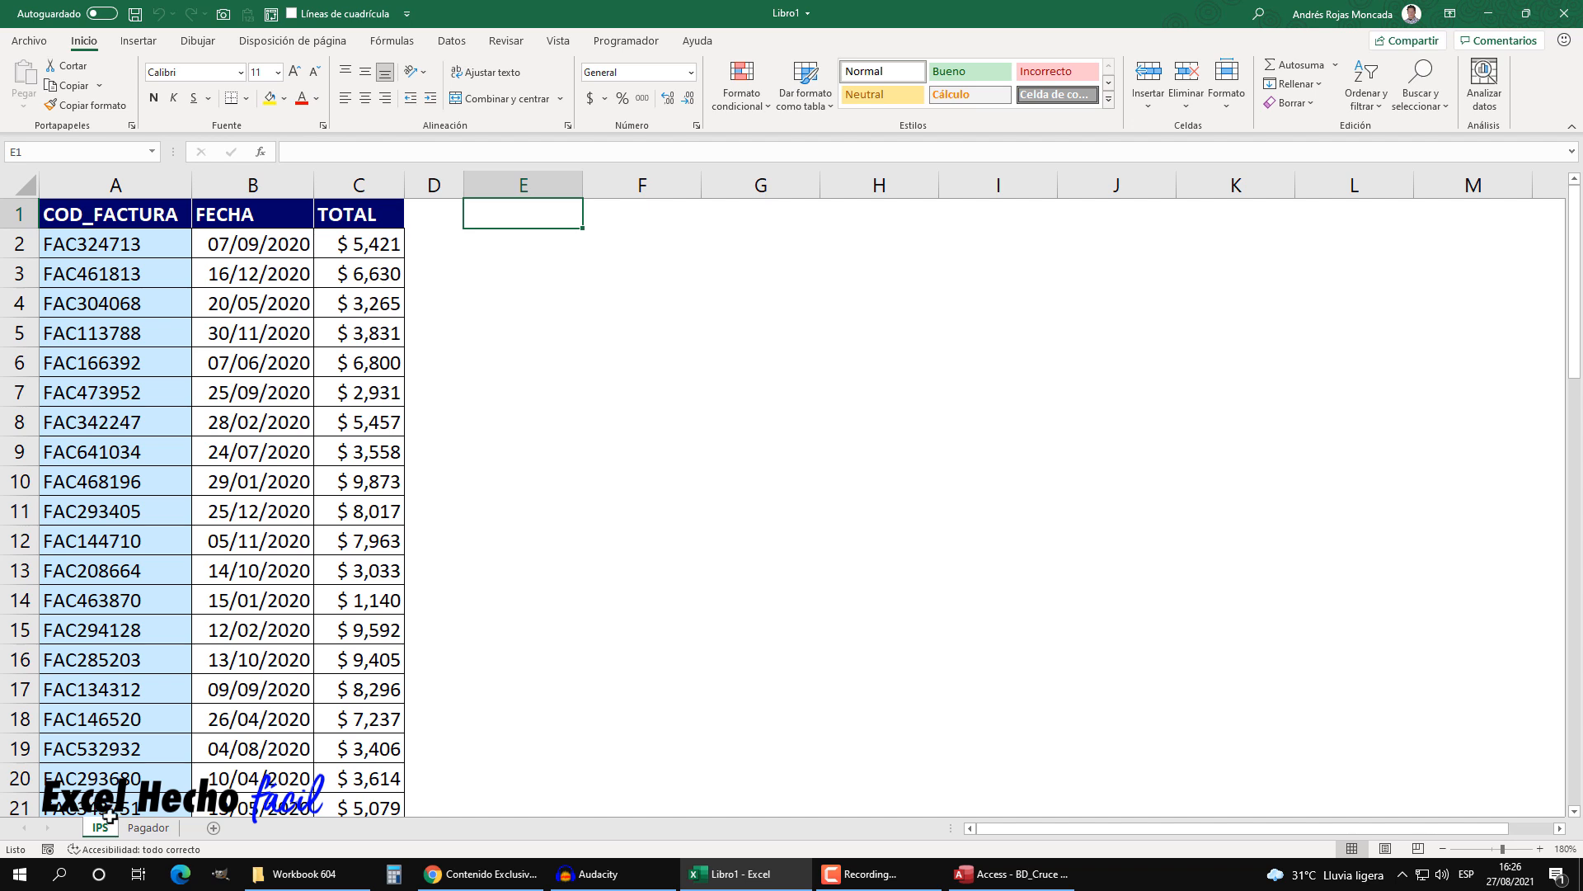
{"action": "left_click", "coordinate": [142, 216]}
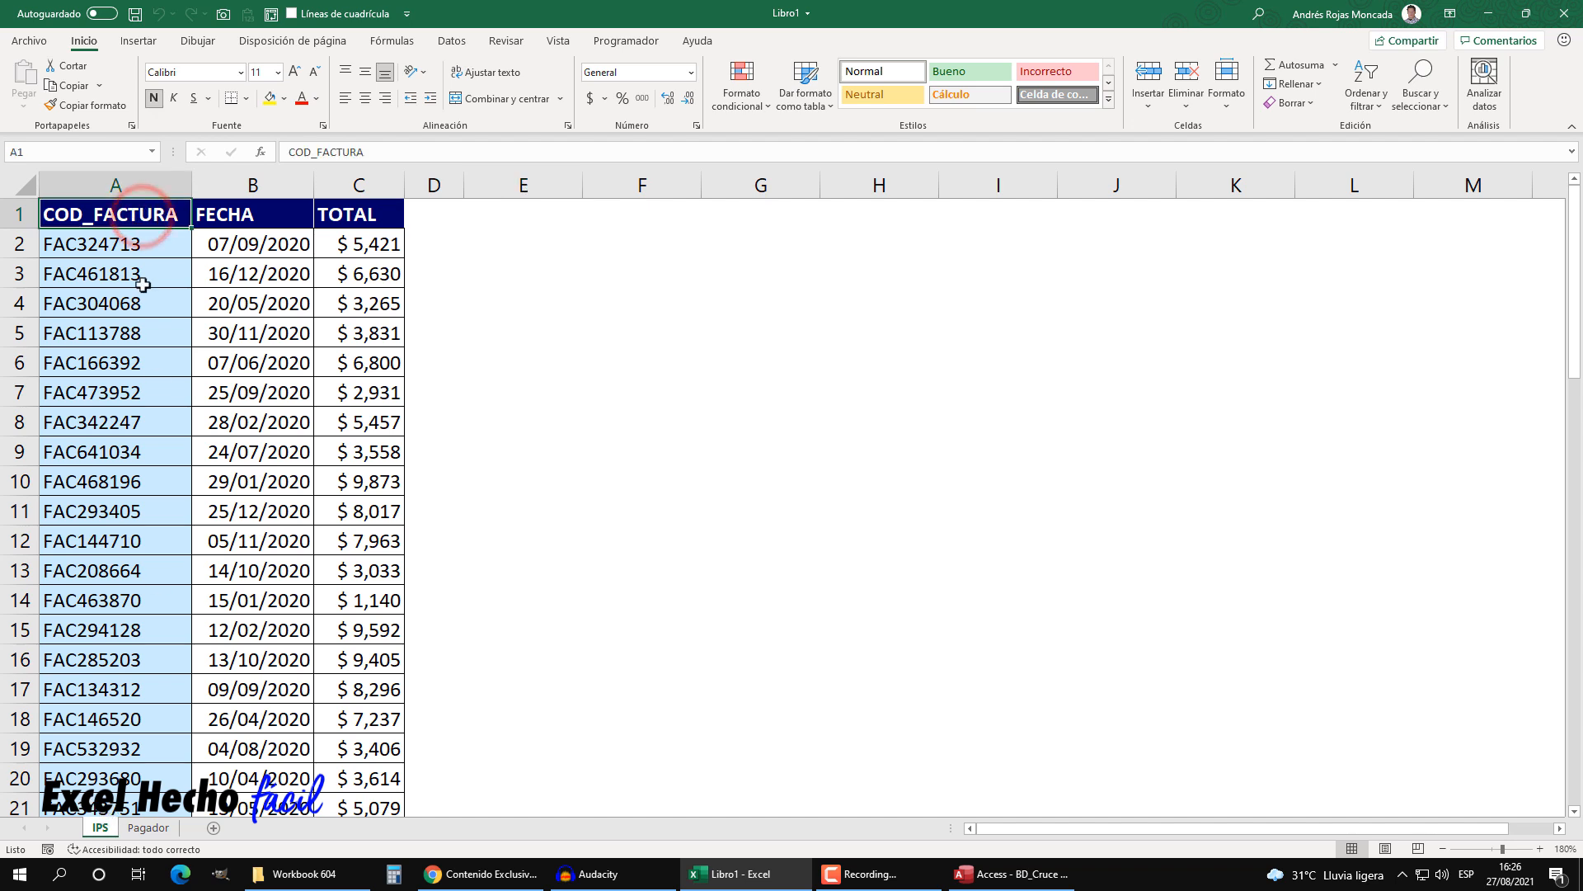
{"action": "key", "text": "ctrl+a"}
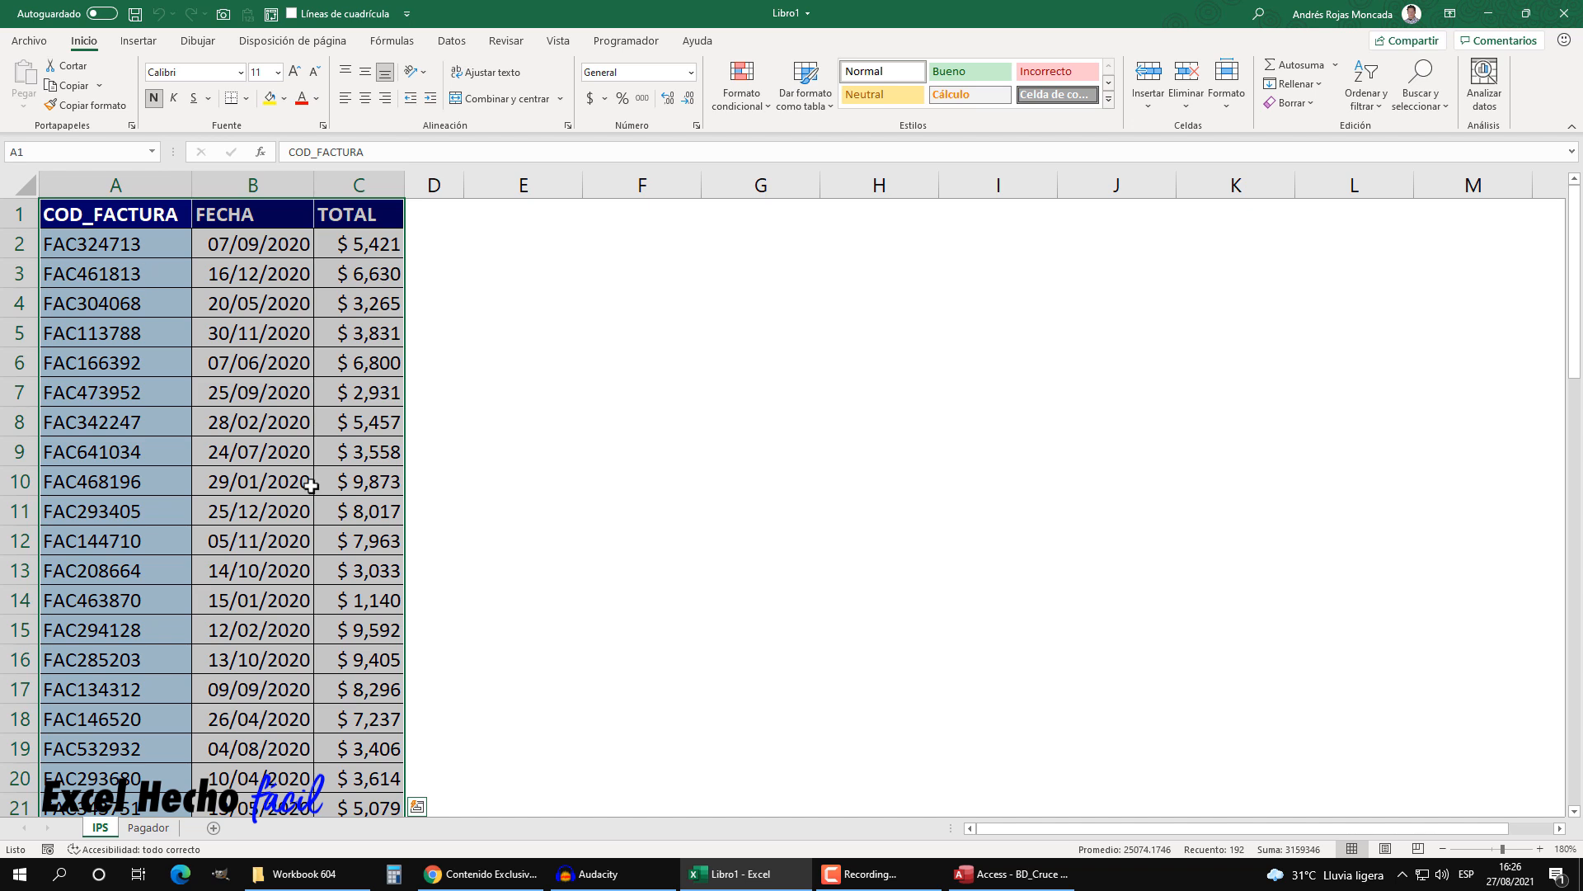
{"action": "key", "text": "ctrl+t"}
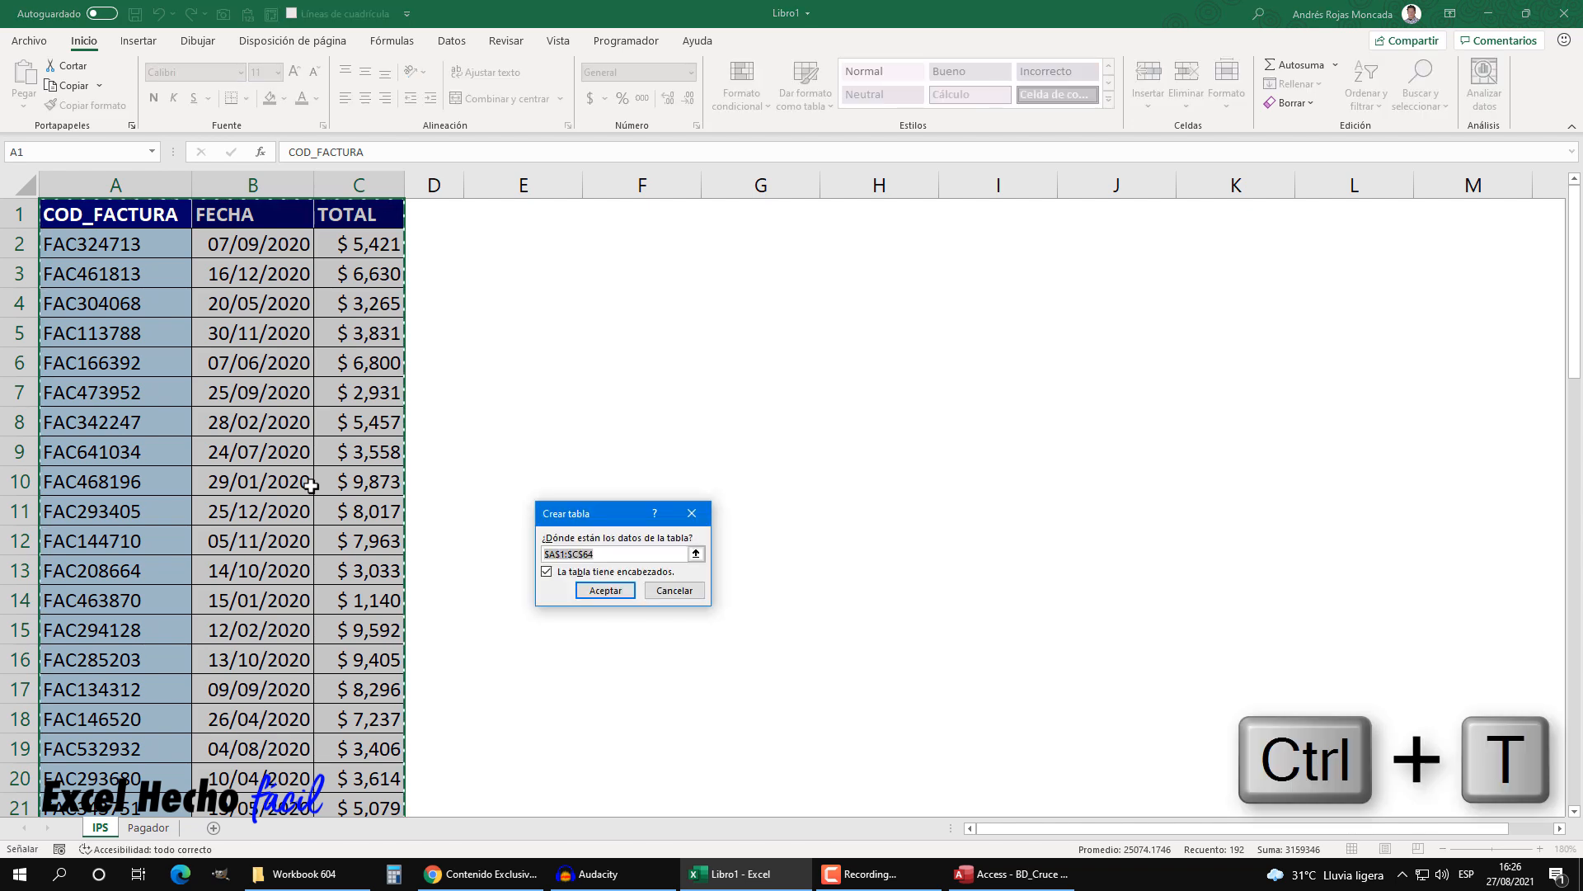
{"action": "left_click_drag", "start_coordinate": [566, 513], "coordinate": [438, 231]}
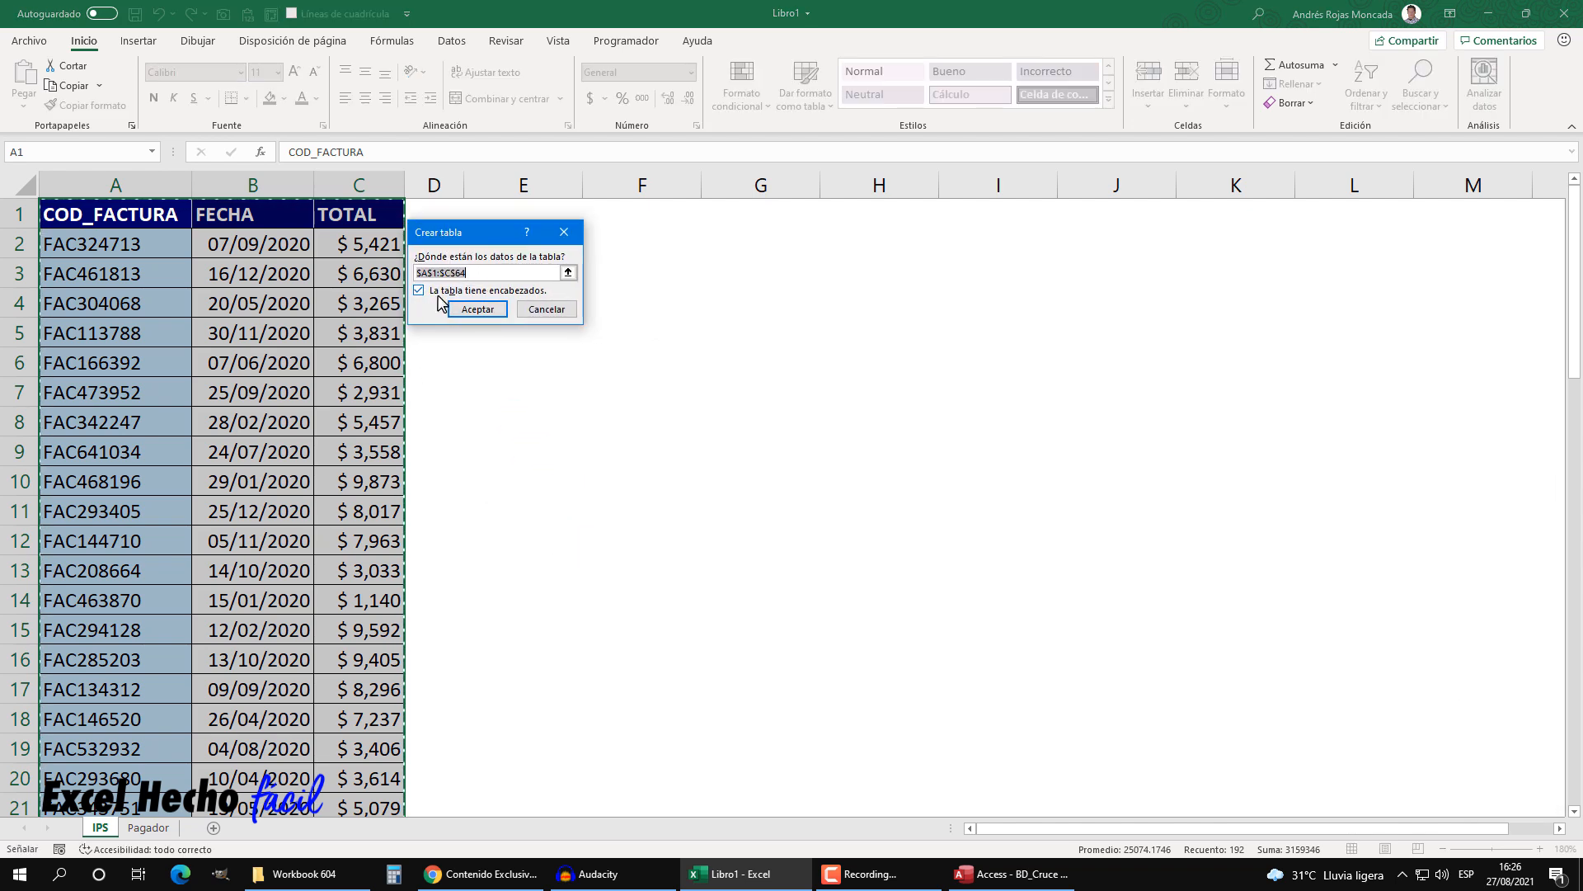
{"action": "left_click", "coordinate": [475, 309]}
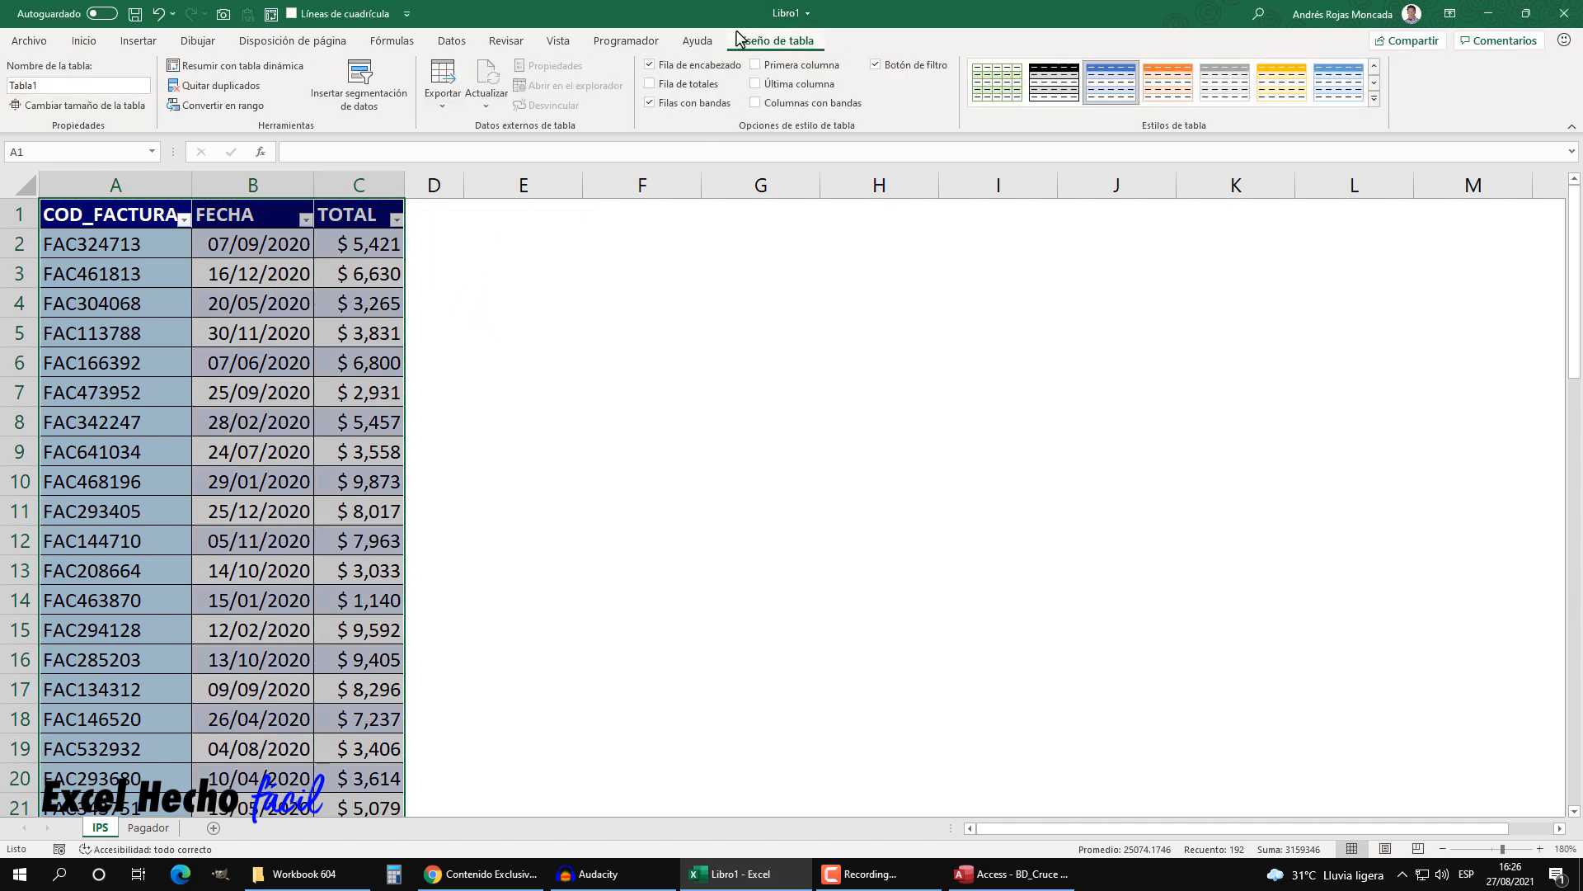
- Rename the table on the IPS sheet as IPS
{"action": "left_click", "coordinate": [95, 85]}
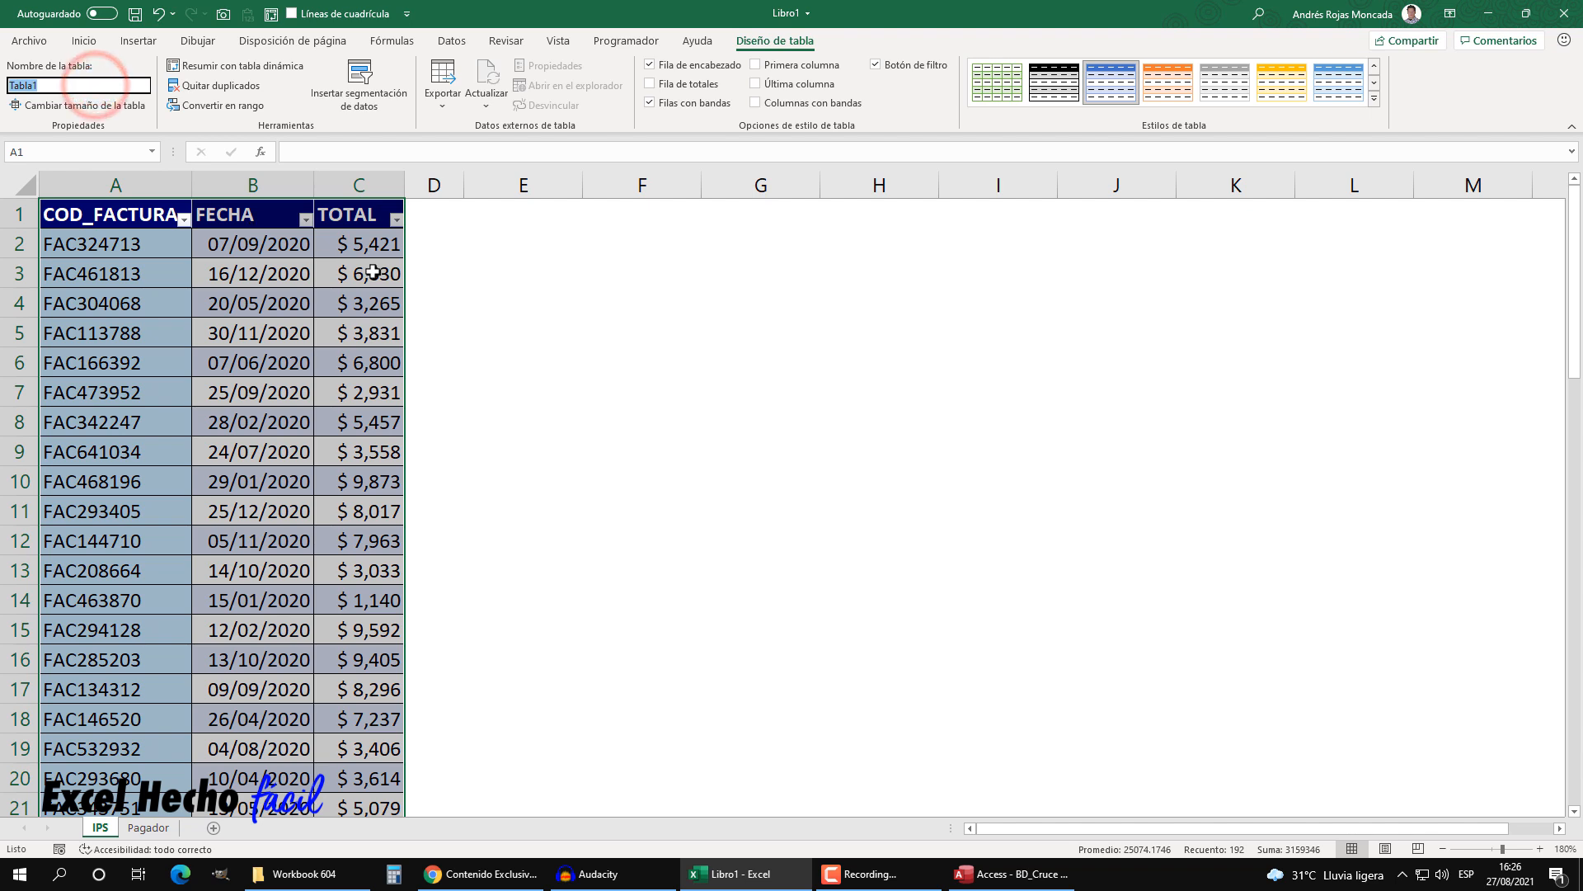
{"action": "type", "text": "IPS"}
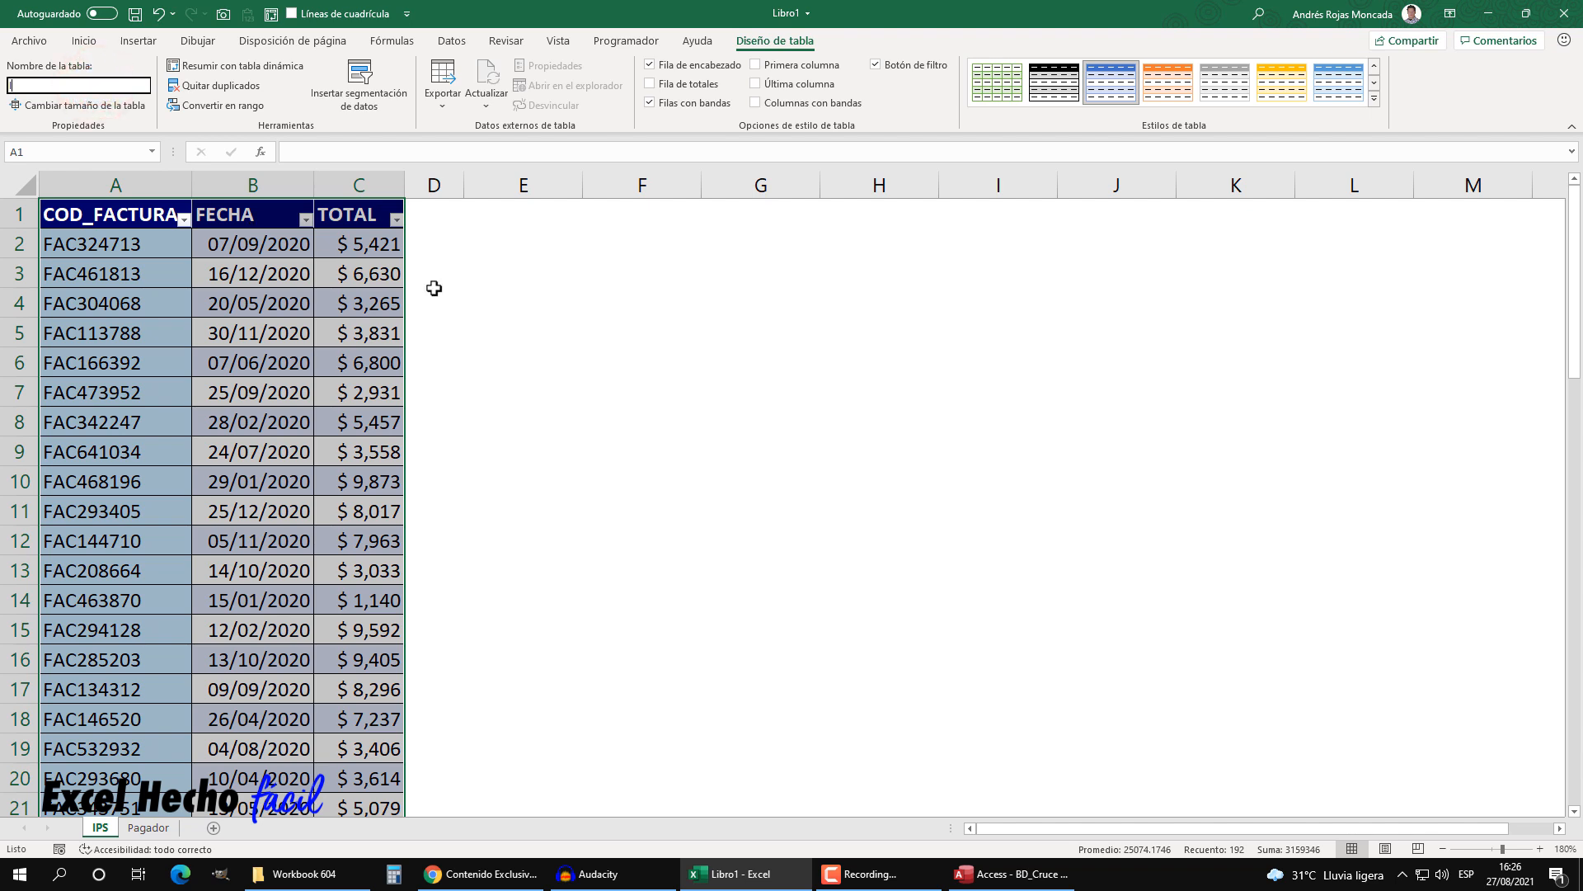
{"action": "key", "text": "Return"}
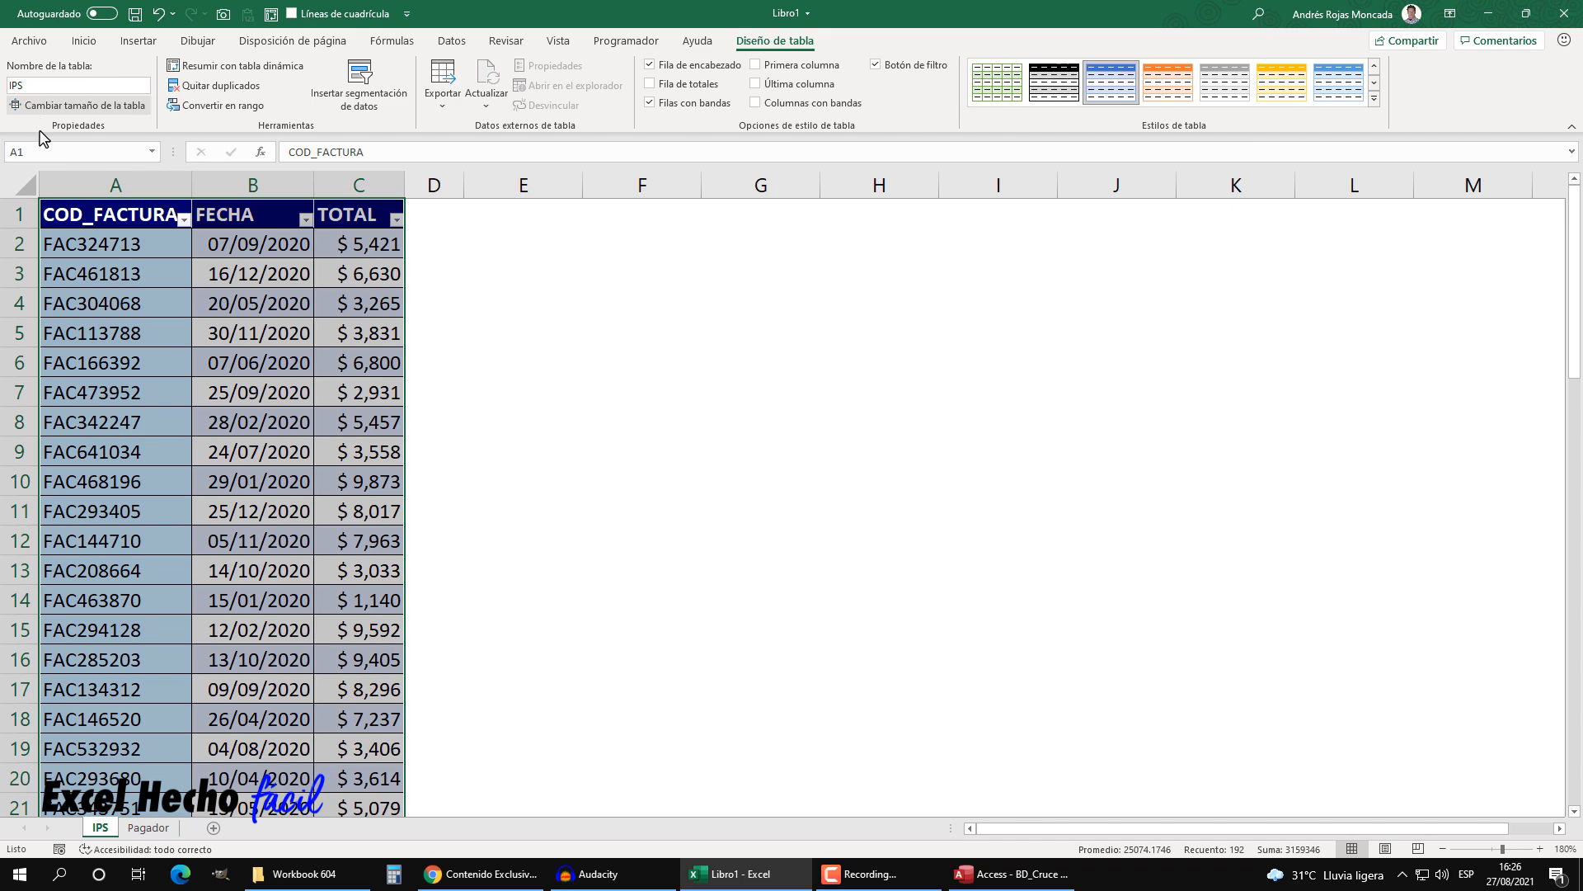
- Convert the Pagador sheet's data range A1:D570 into a table with headers
{"action": "left_click", "coordinate": [151, 828]}
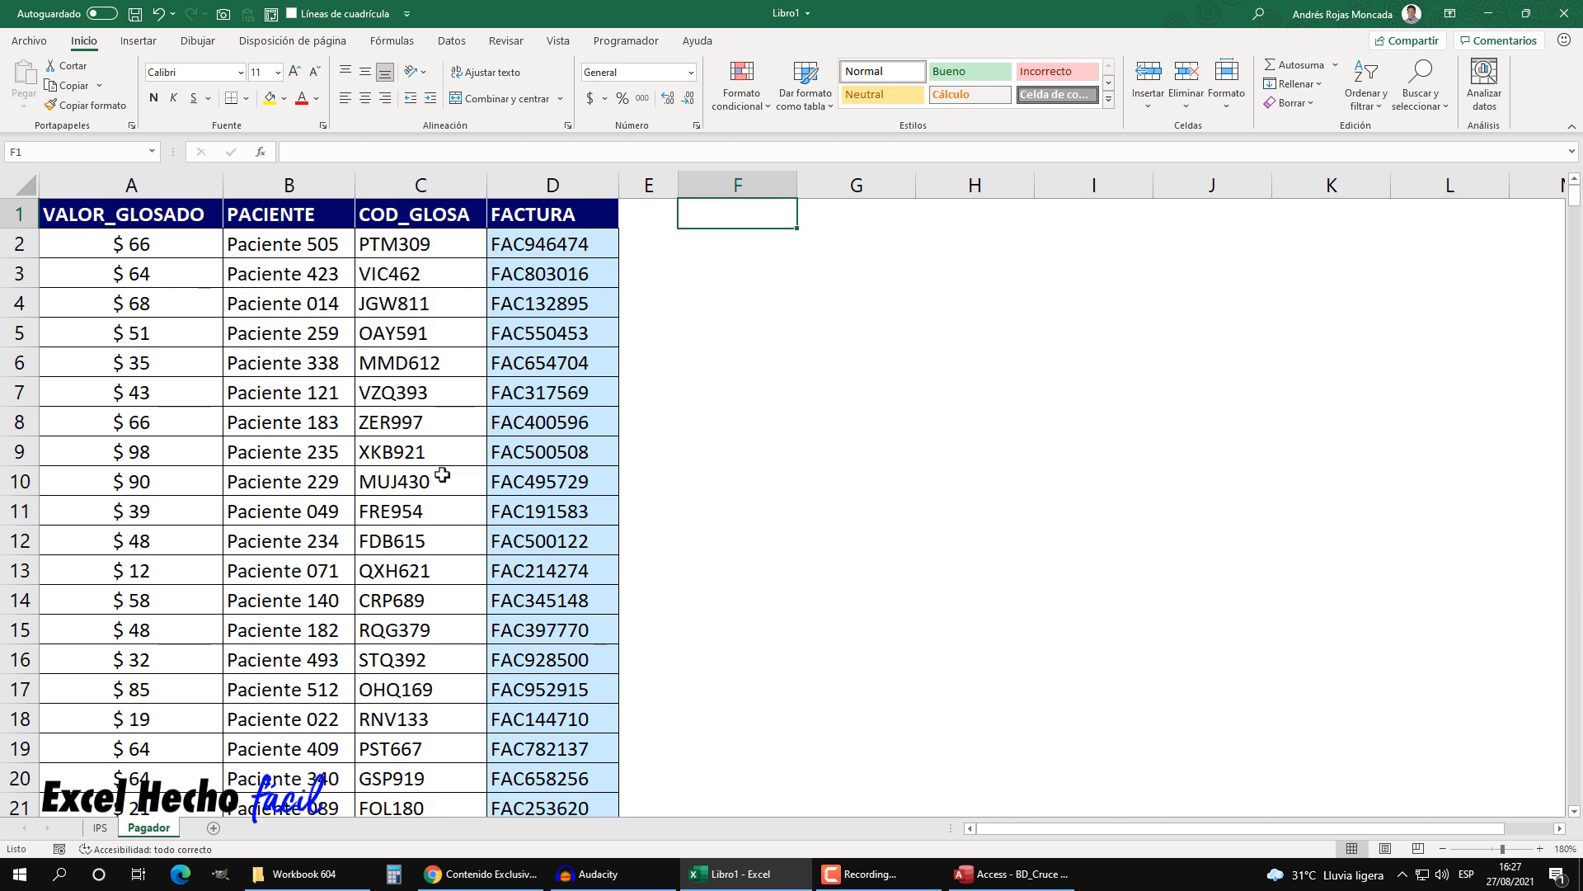
{"action": "left_click", "coordinate": [170, 301]}
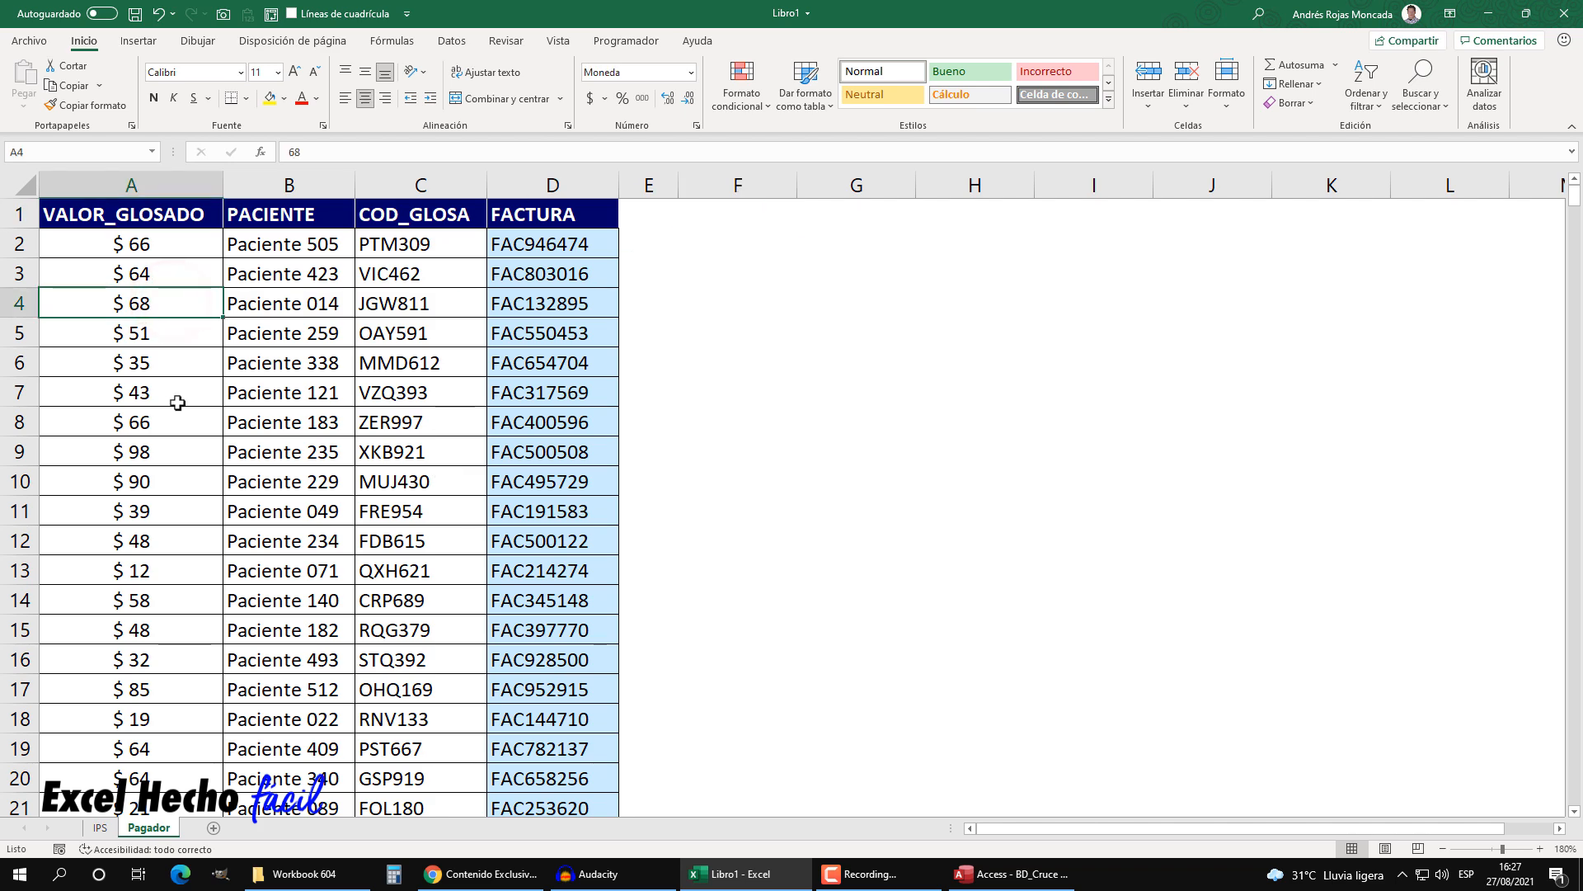
{"action": "key", "text": "ctrl+a"}
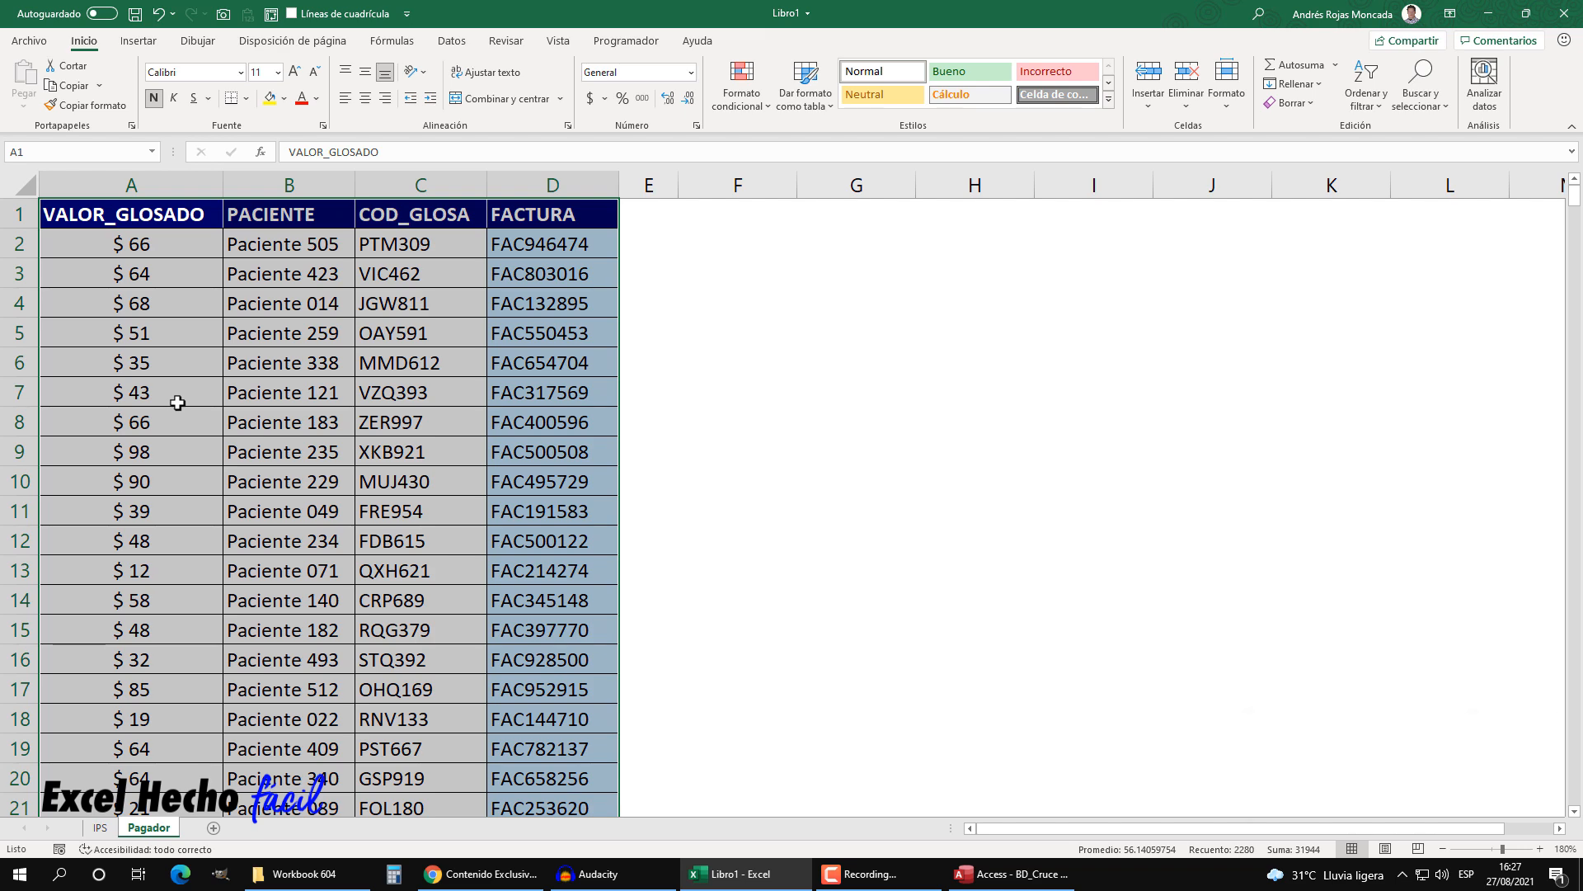
{"action": "key", "text": "ctrl+t"}
{"action": "left_click_drag", "start_coordinate": [485, 230], "coordinate": [708, 249]}
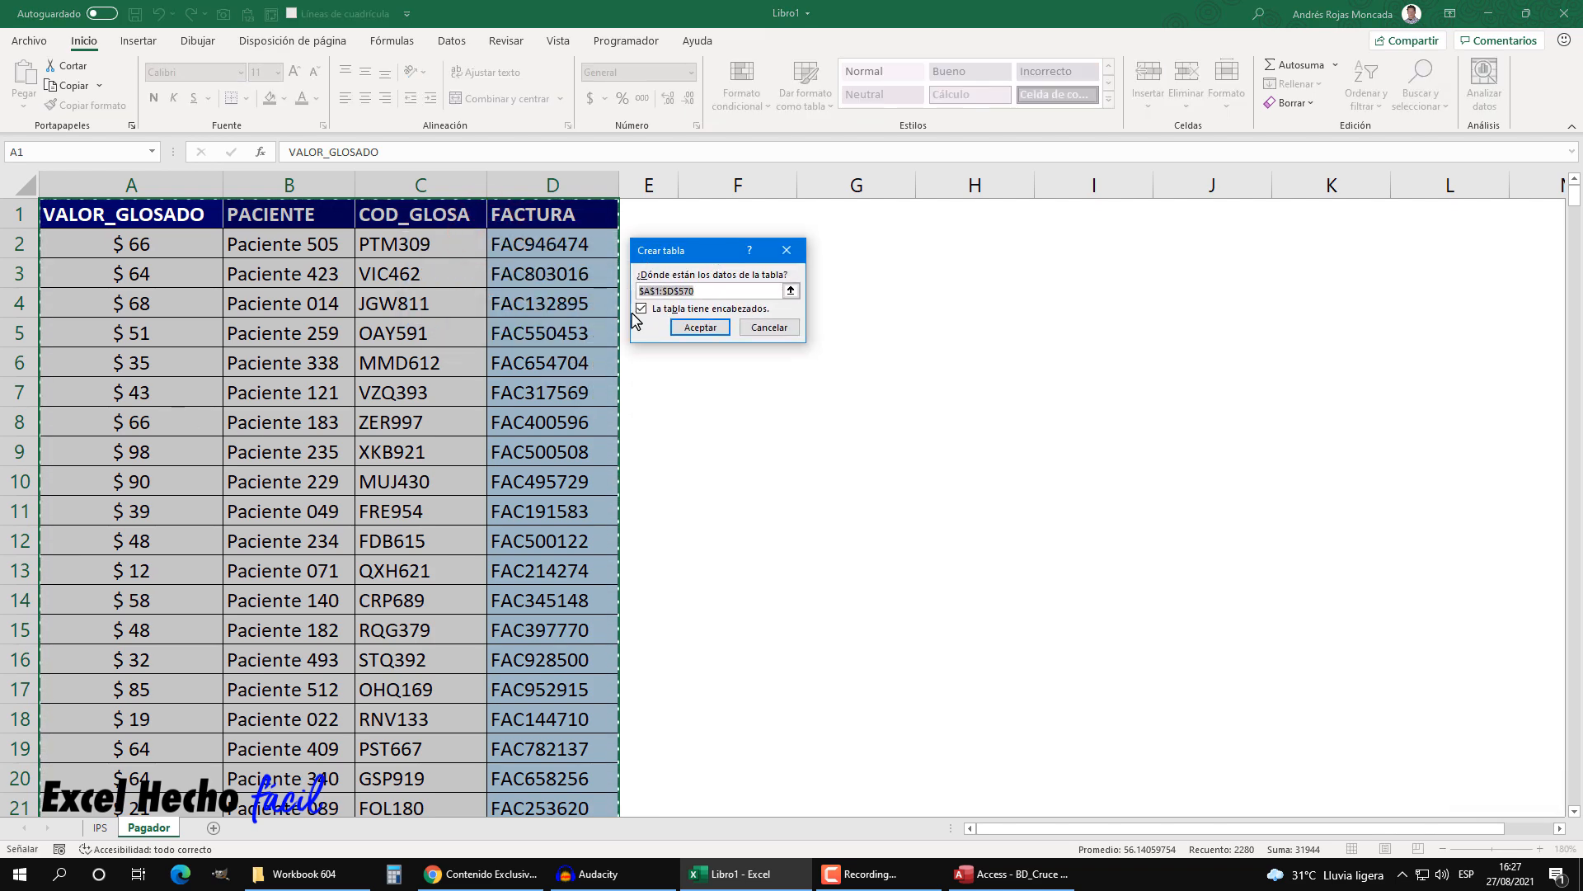
{"action": "left_click", "coordinate": [714, 326]}
- Rename the Pagador sheet's table as Pagador, and deselect the tables by moving to F1 there and E1 on the IPS sheet
{"action": "left_click", "coordinate": [58, 85]}
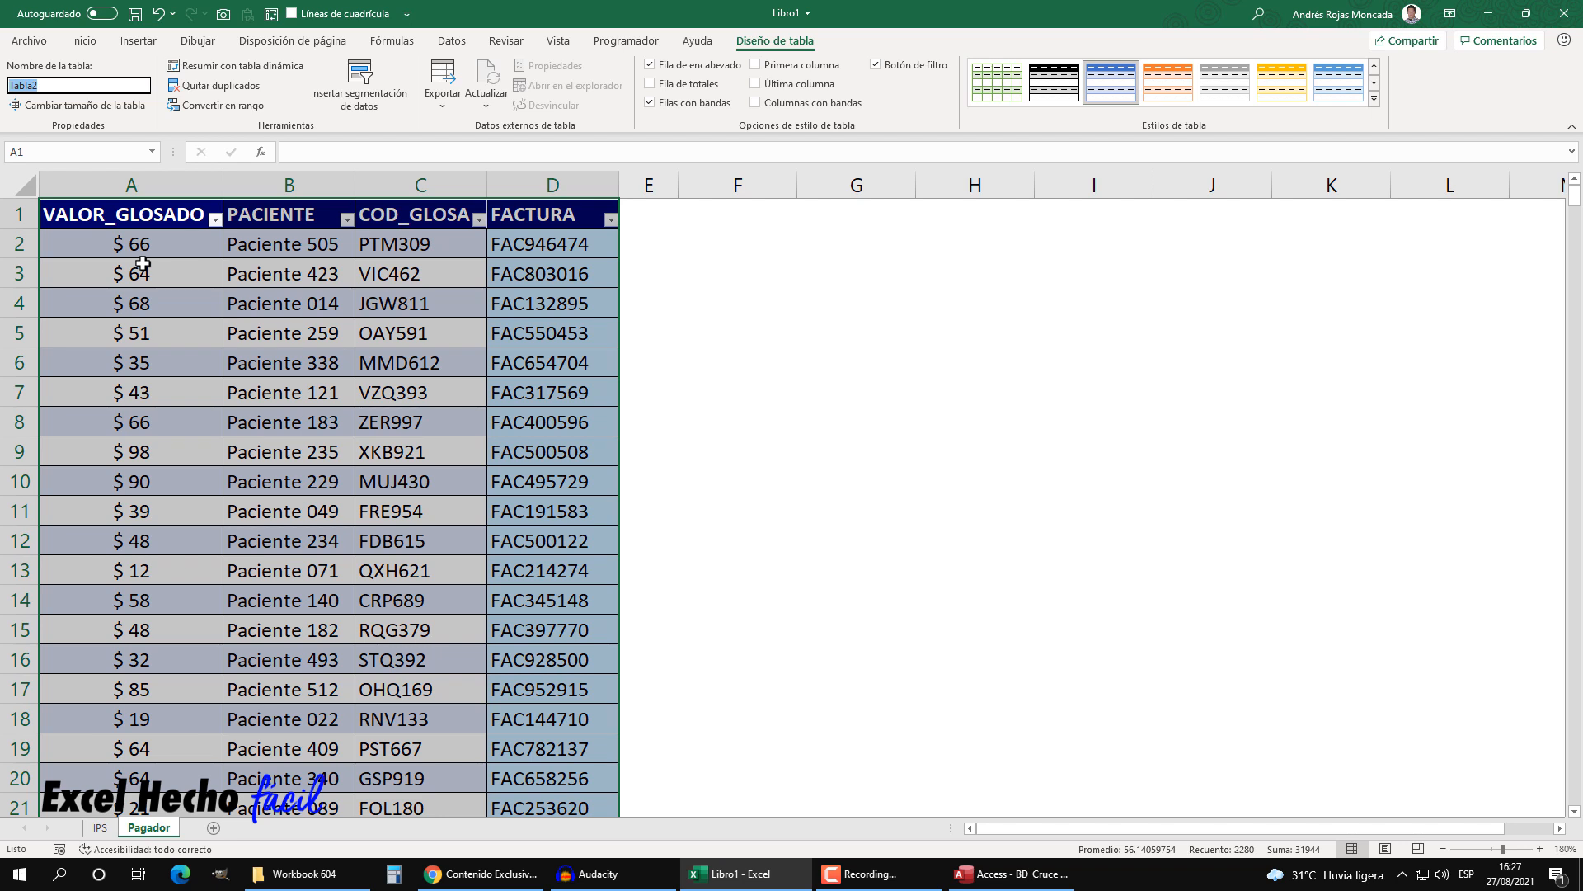
{"action": "type", "text": "Pagador"}
{"action": "key", "text": "Return"}
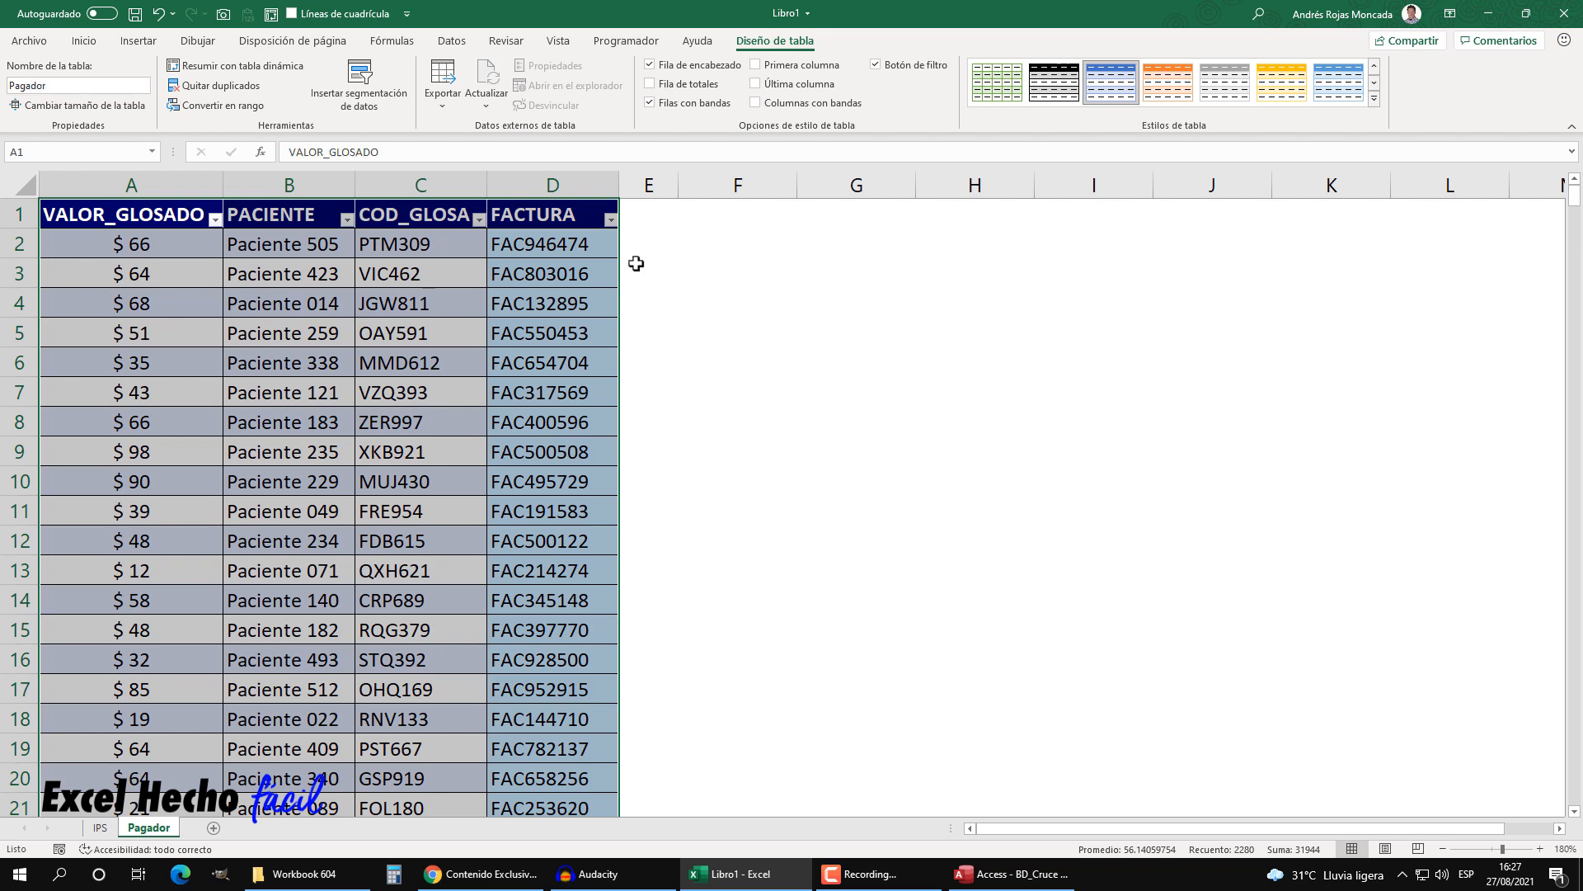
{"action": "left_click", "coordinate": [697, 216]}
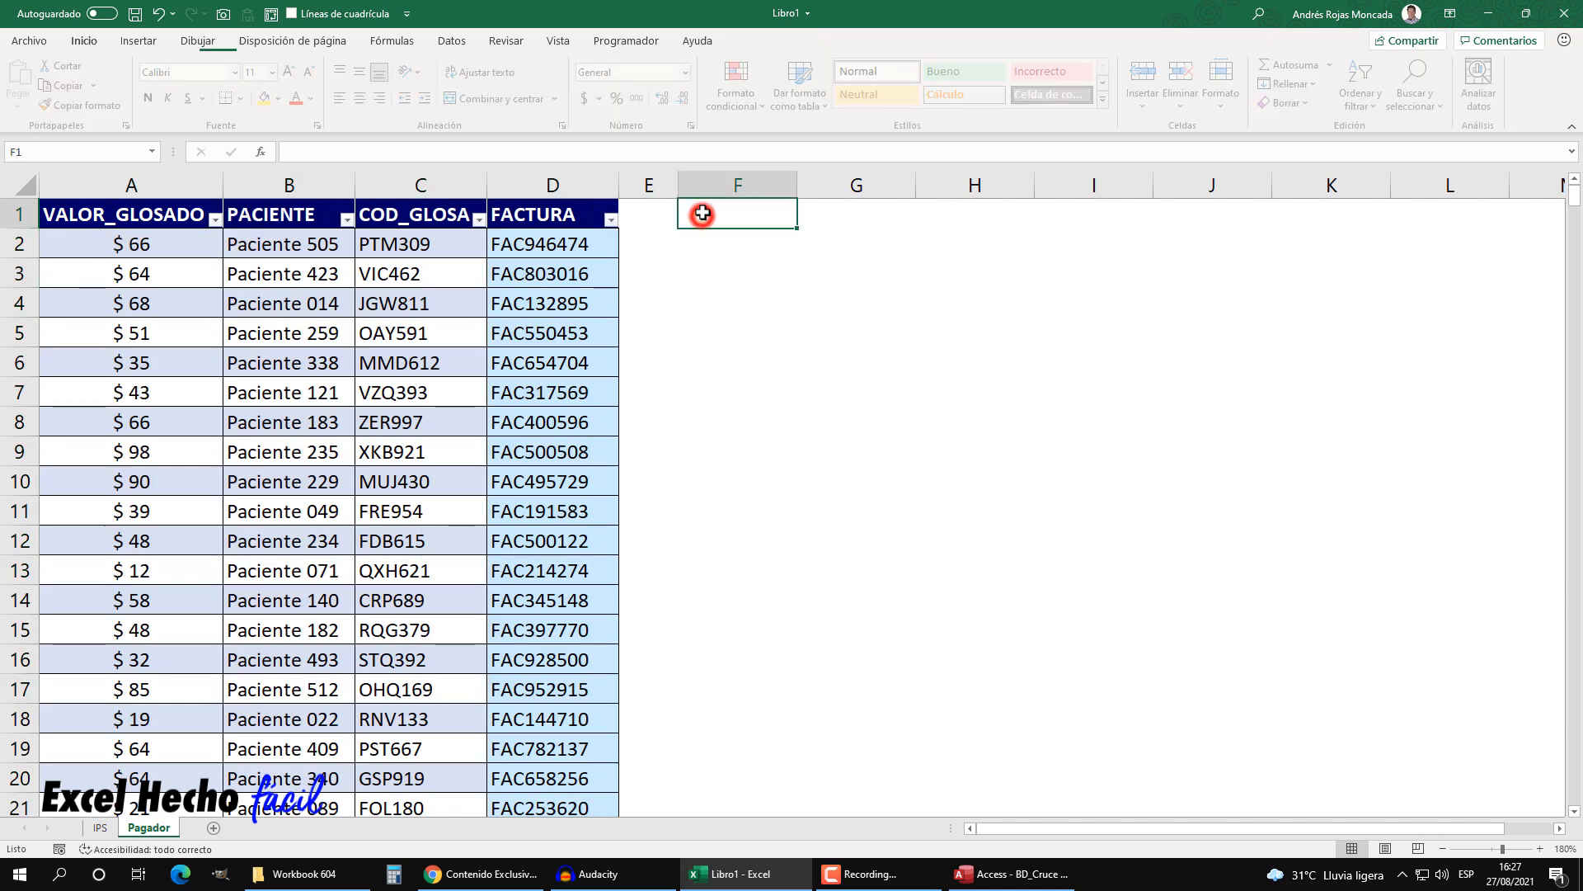
{"action": "left_click", "coordinate": [100, 827]}
{"action": "left_click", "coordinate": [501, 207]}
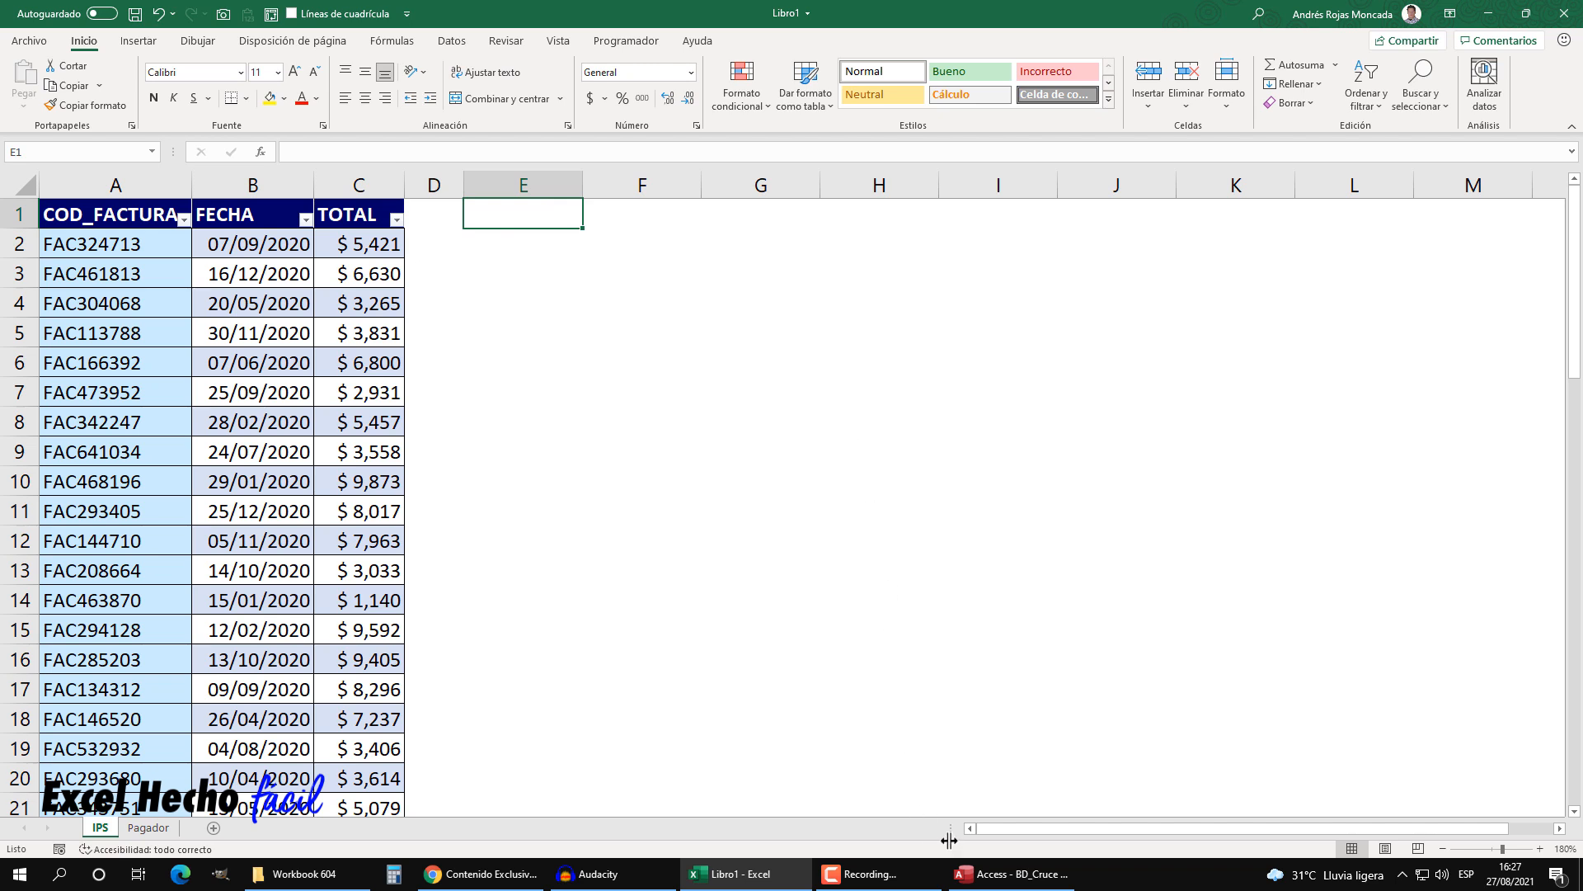
- Switch to Access and start importing the Excel workbook Libro1 from the desktop folder Workbook 604 into a new table of the current database
{"action": "left_click", "coordinate": [977, 873]}
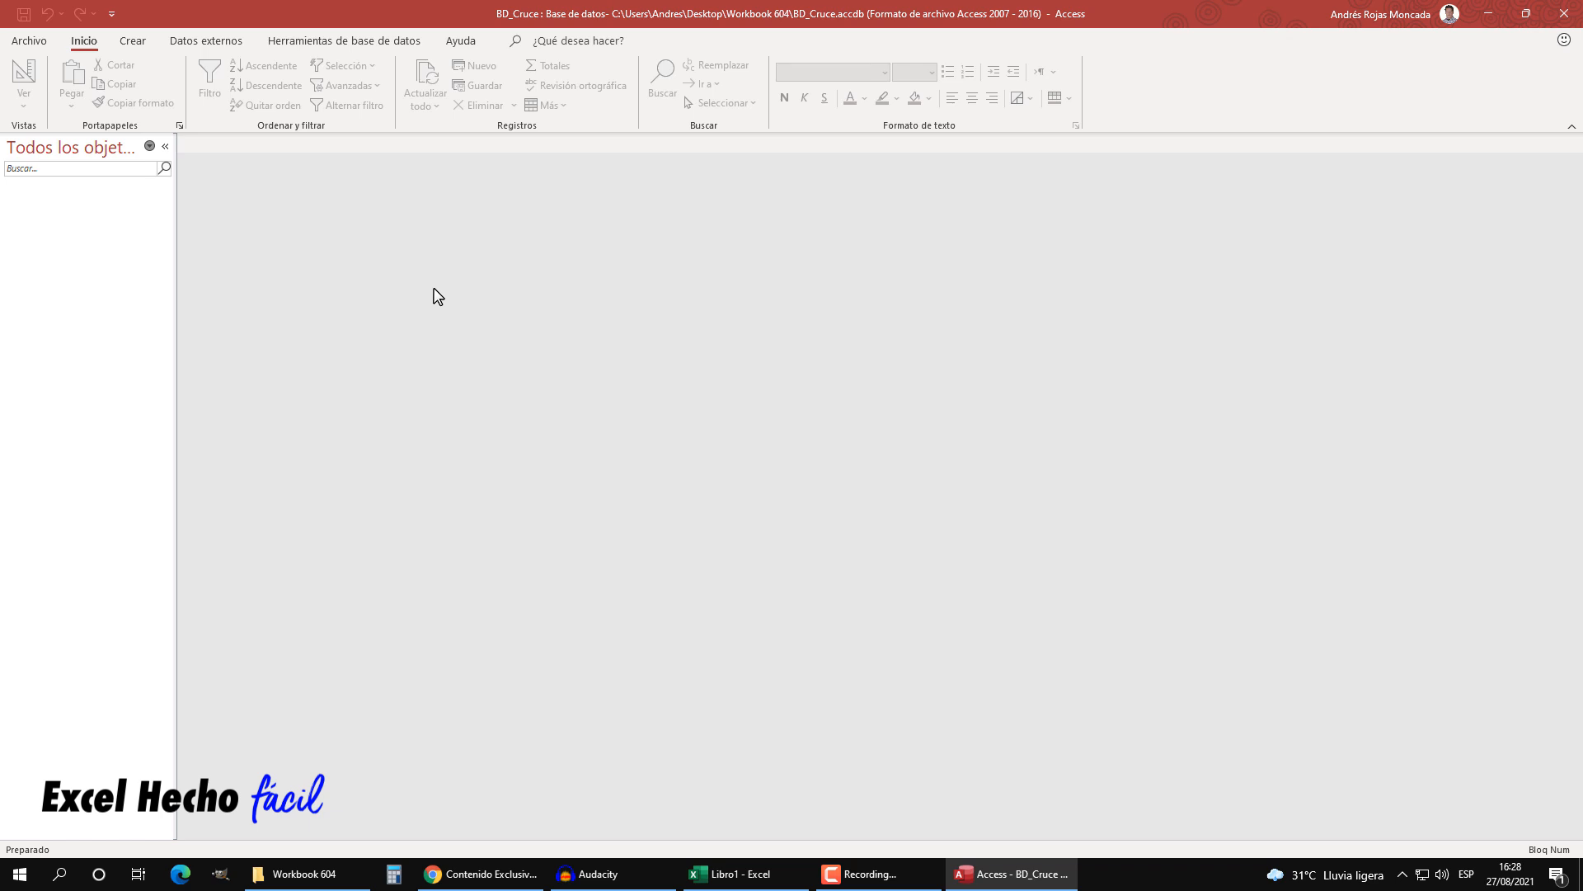
{"action": "left_click", "coordinate": [214, 43]}
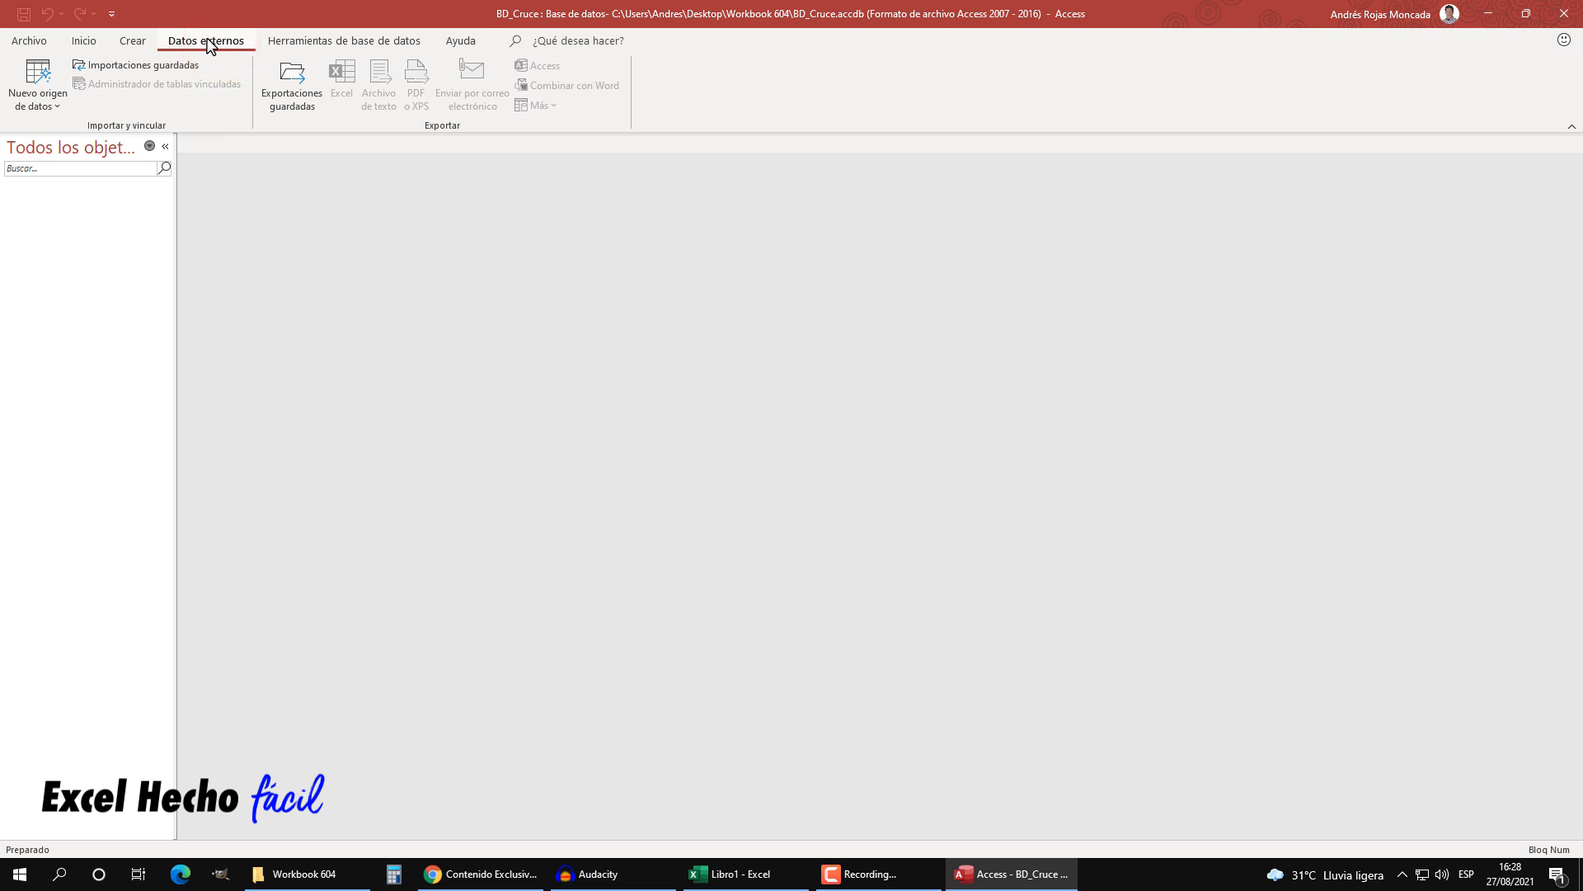
{"action": "left_click", "coordinate": [59, 107]}
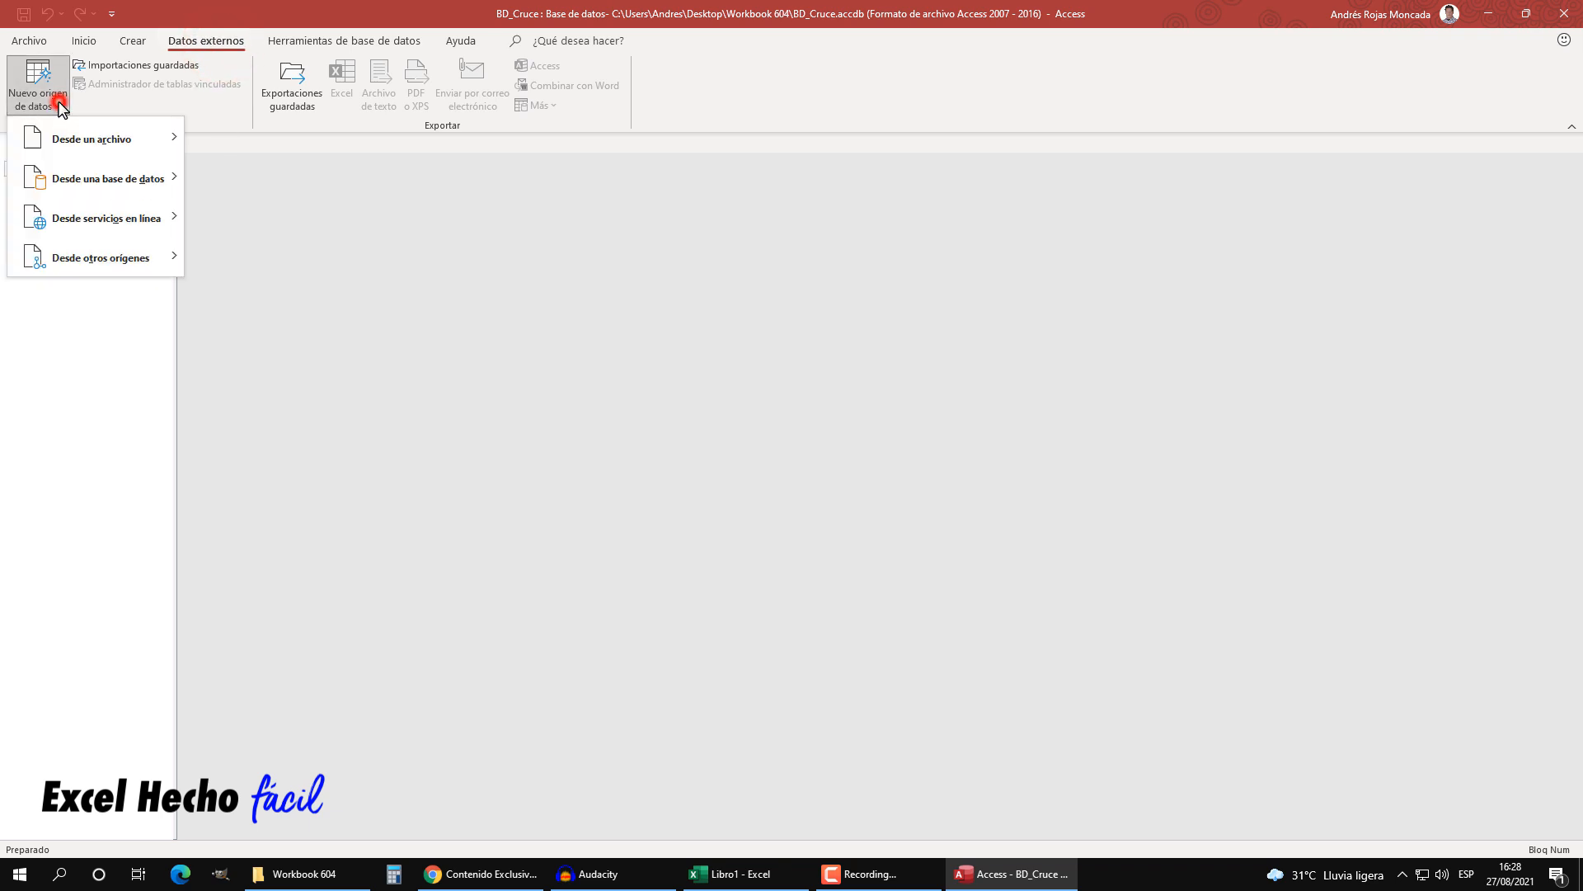
{"action": "mouse_move", "coordinate": [61, 147]}
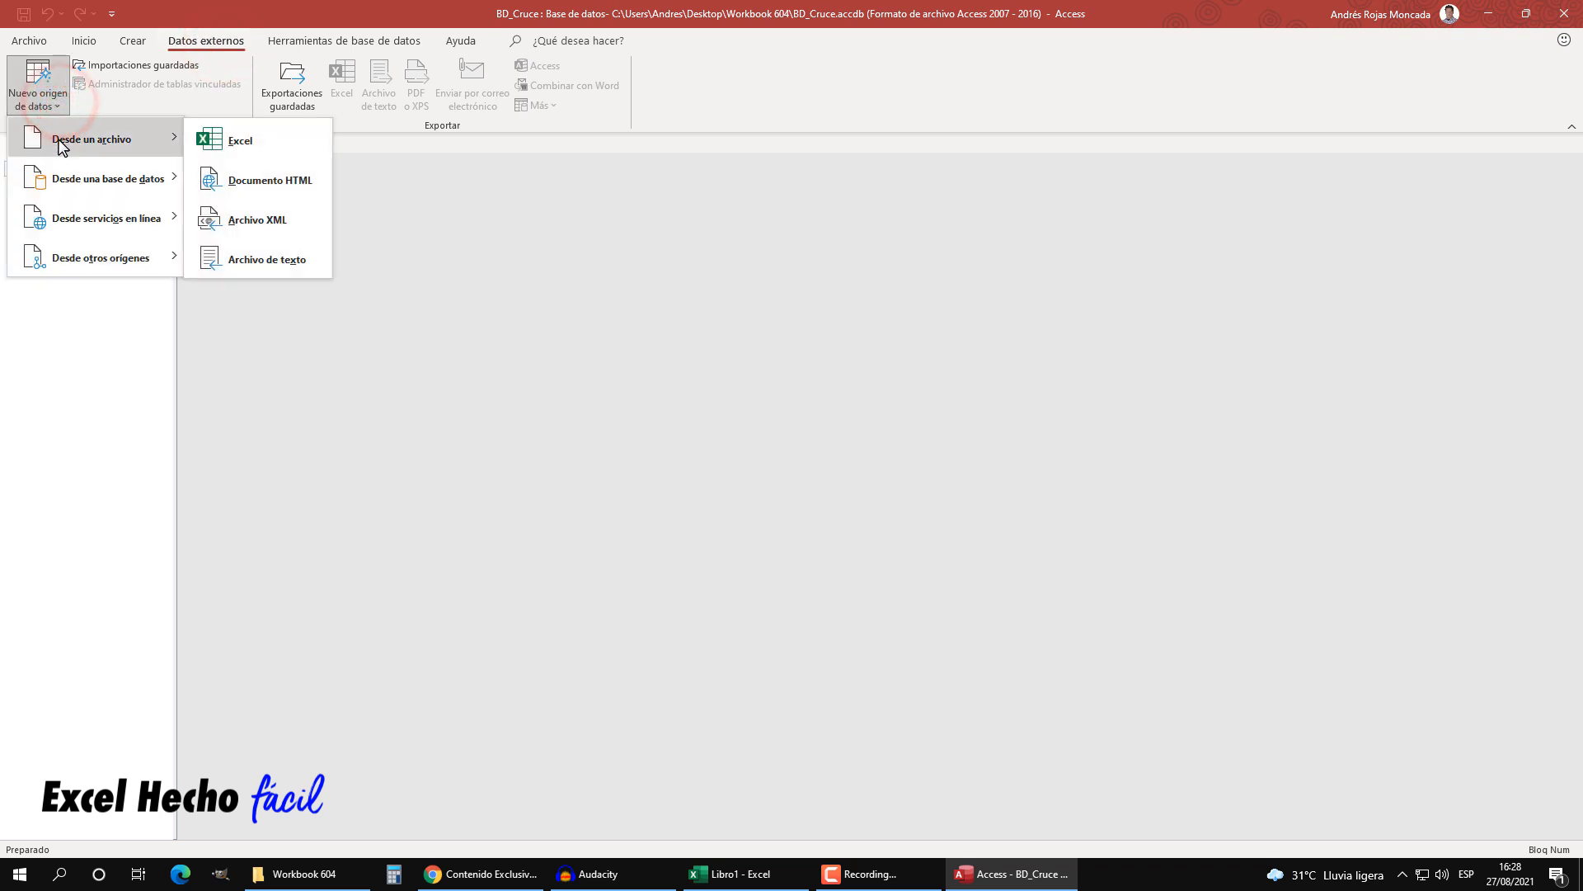
{"action": "left_click", "coordinate": [259, 154]}
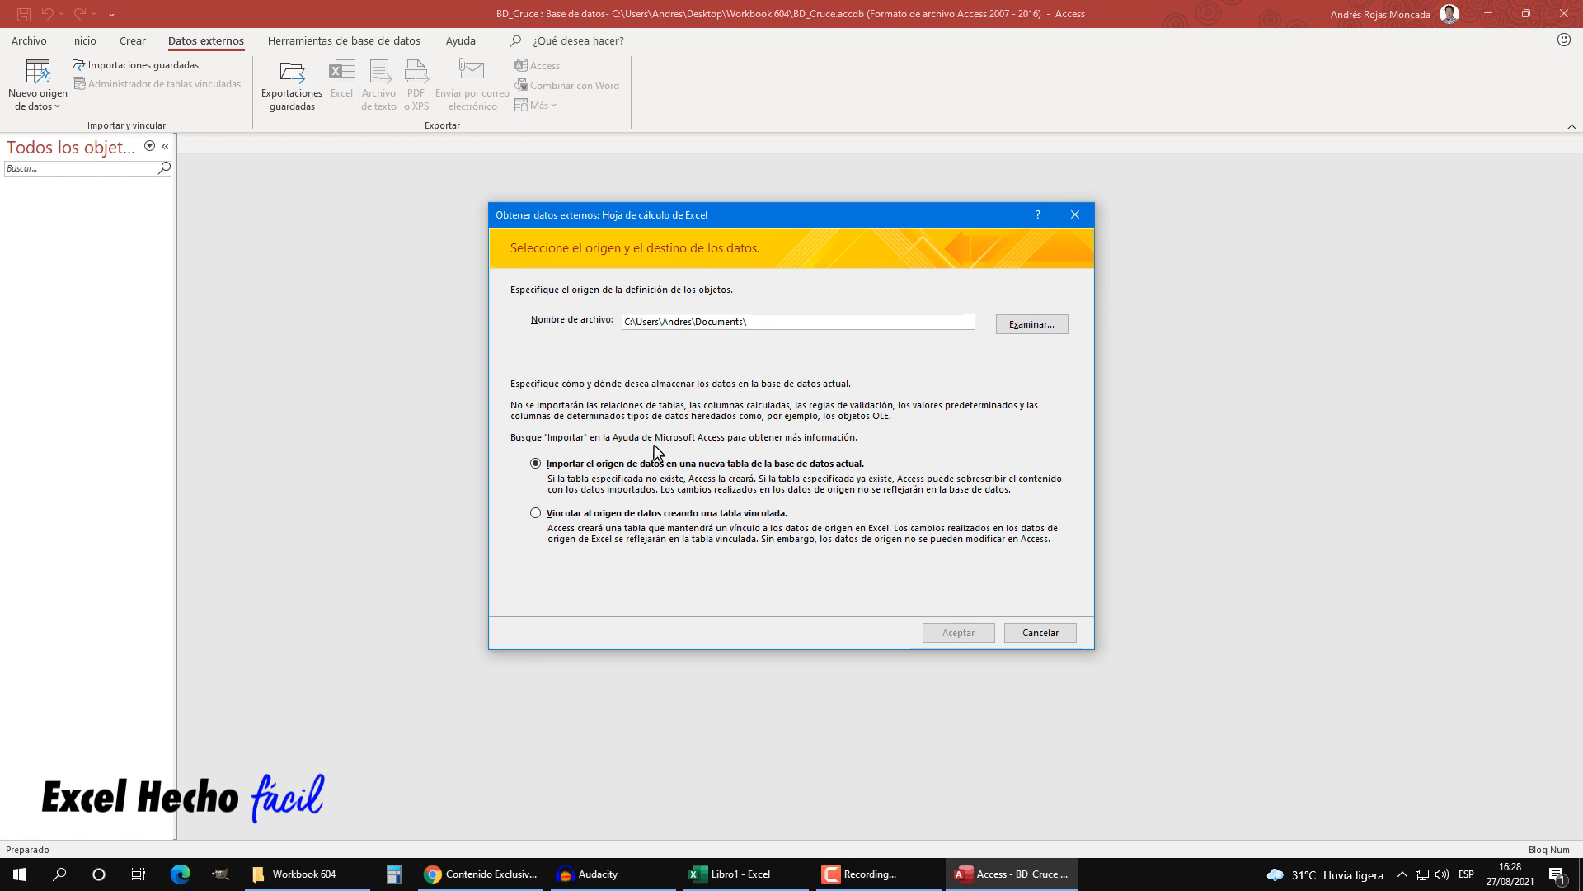
{"action": "left_click", "coordinate": [1039, 325]}
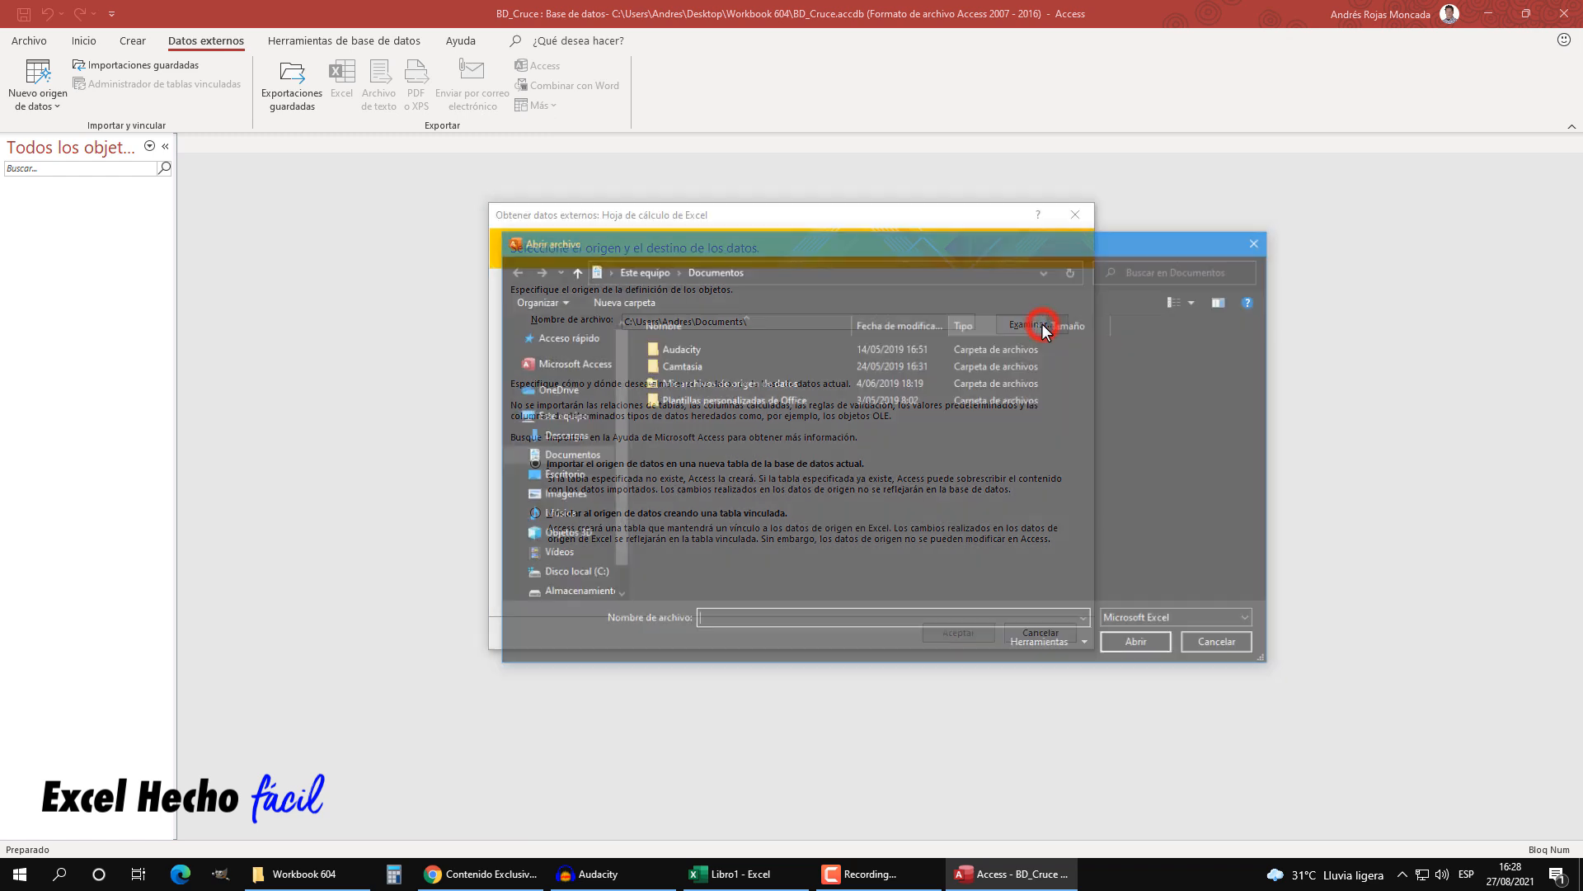
{"action": "left_click", "coordinate": [570, 475]}
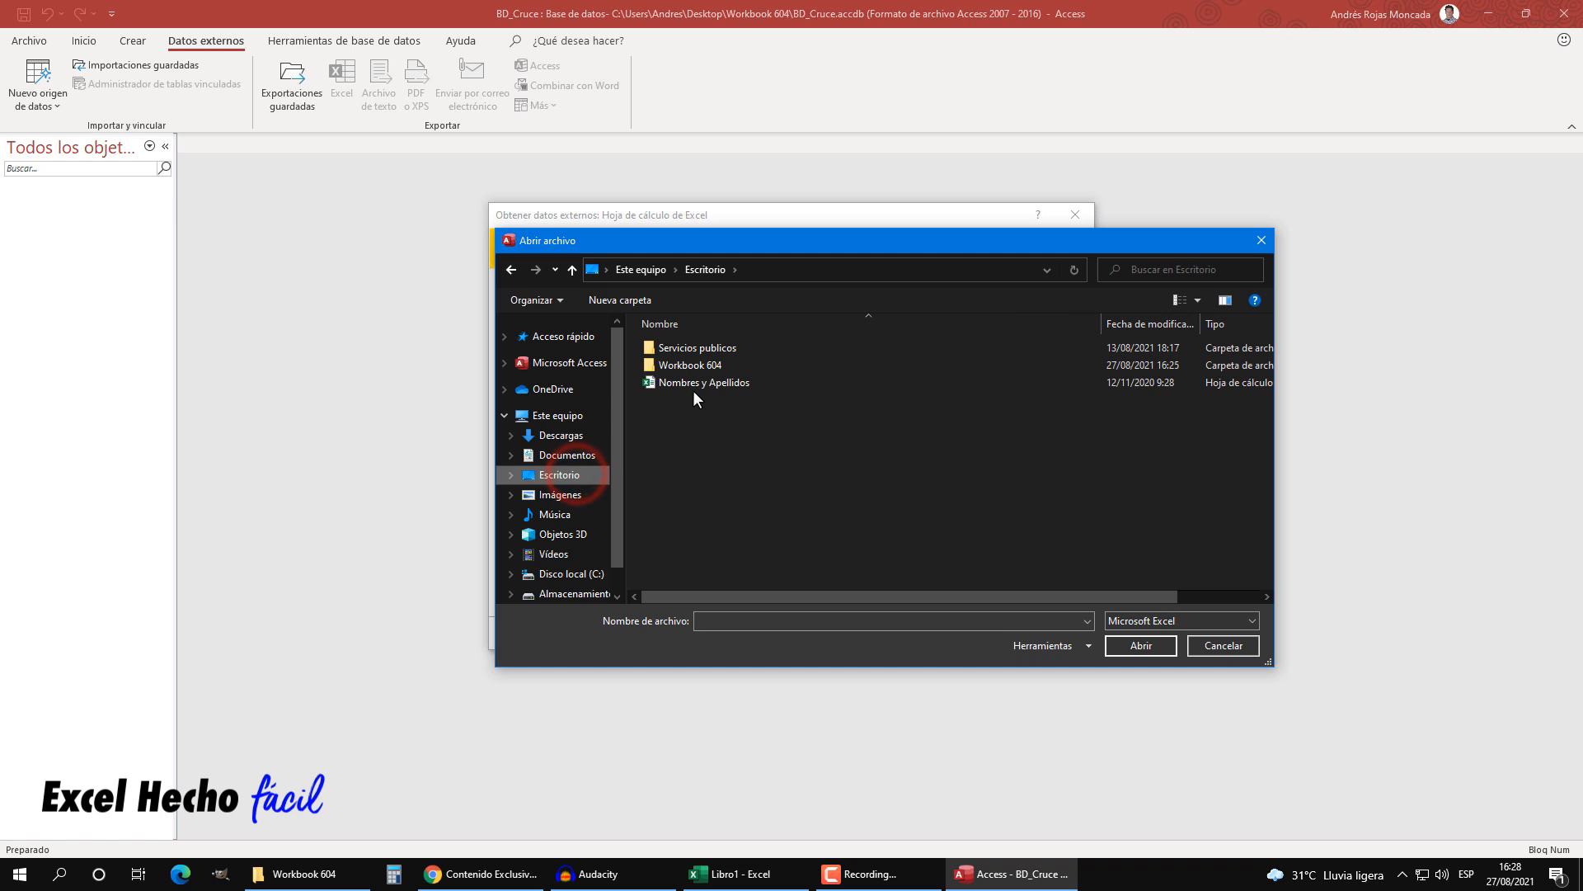
{"action": "double_click", "coordinate": [698, 363]}
{"action": "left_click", "coordinate": [665, 348]}
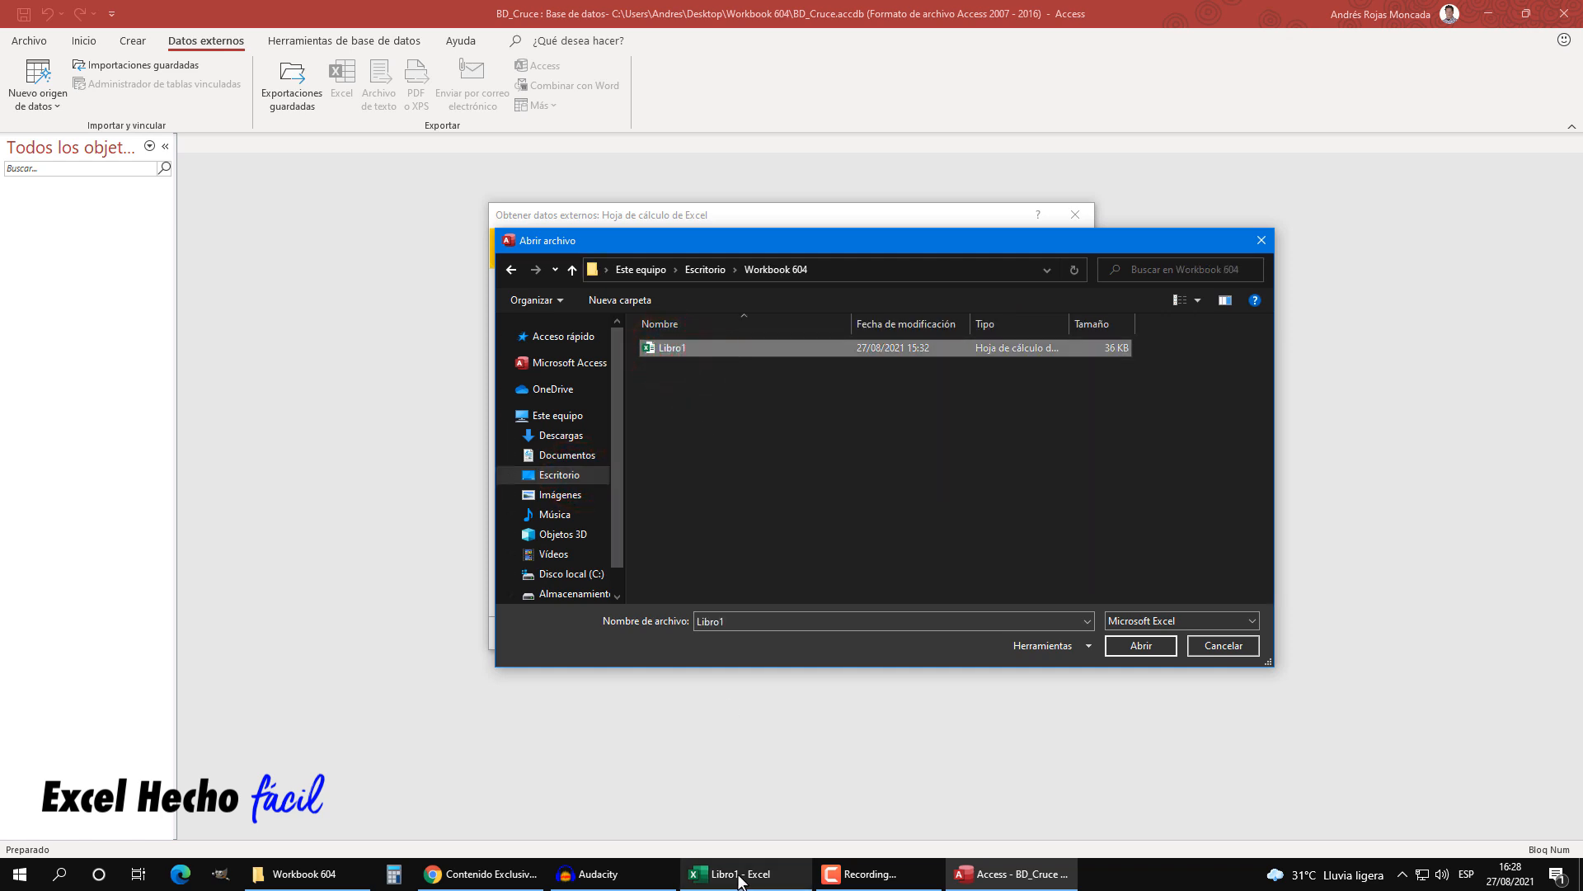
{"action": "left_click", "coordinate": [1142, 646]}
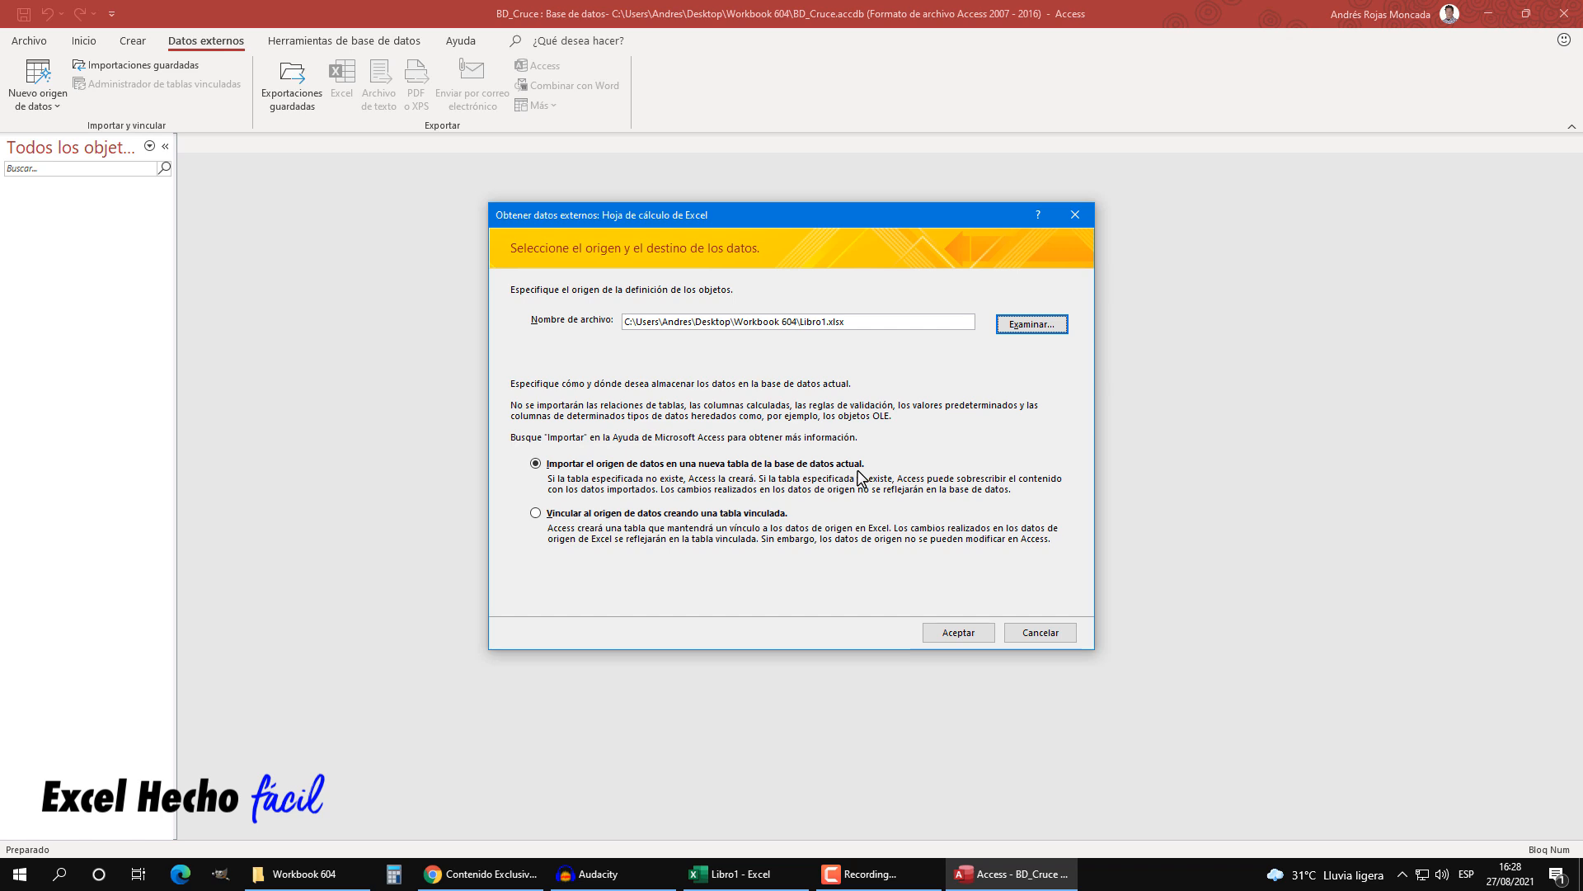
{"action": "left_click", "coordinate": [954, 634]}
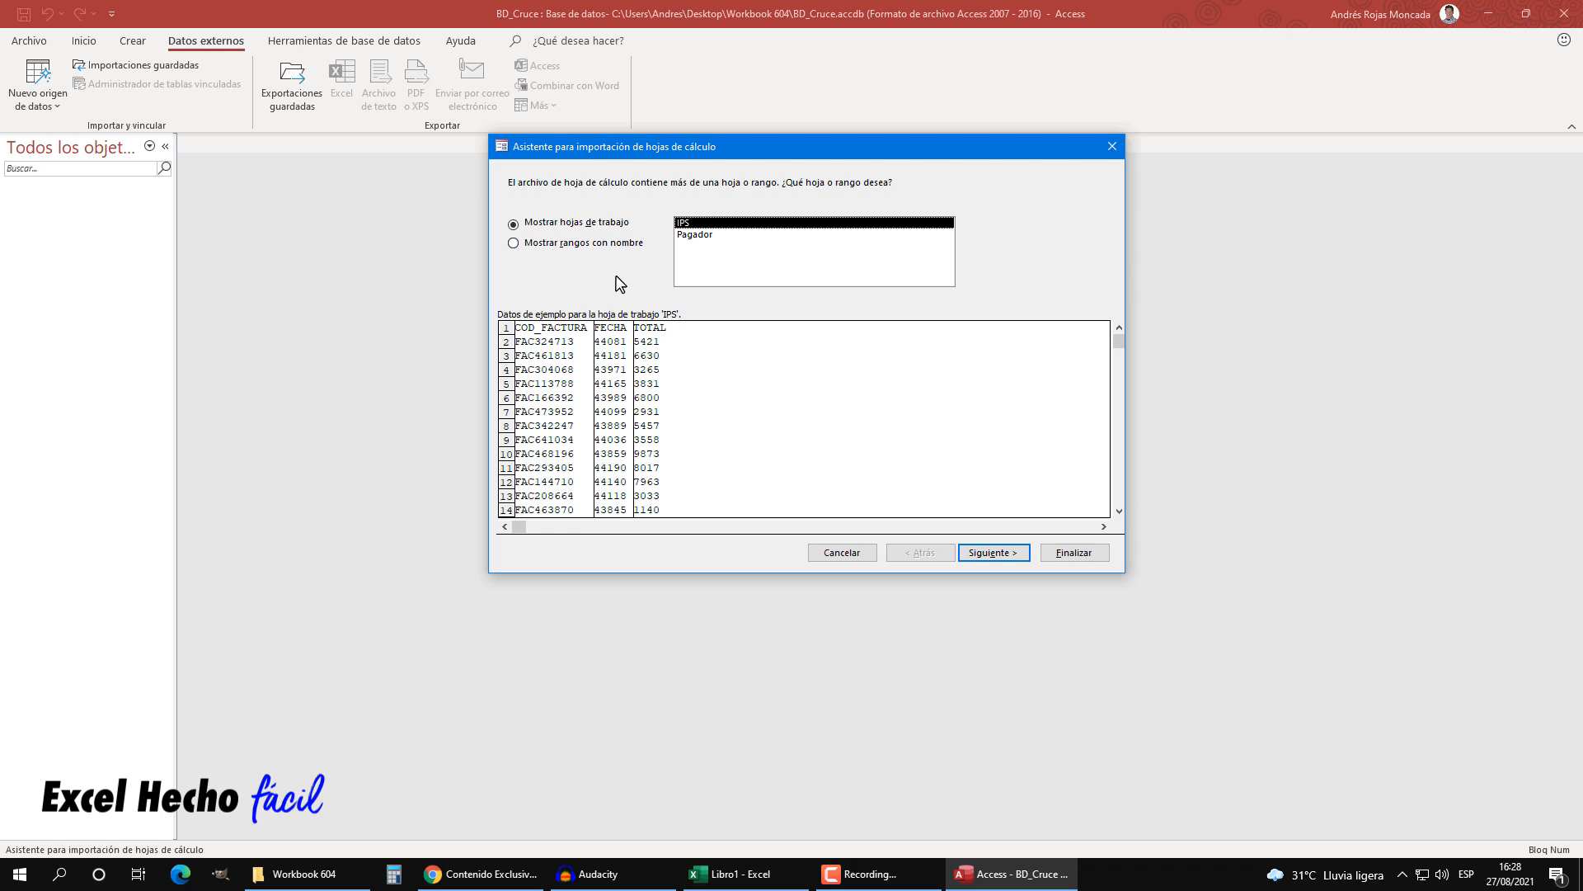
- Choose the IPS worksheet as the import source and use its first row as column headings
{"action": "left_click", "coordinate": [691, 225]}
{"action": "left_click", "coordinate": [998, 552]}
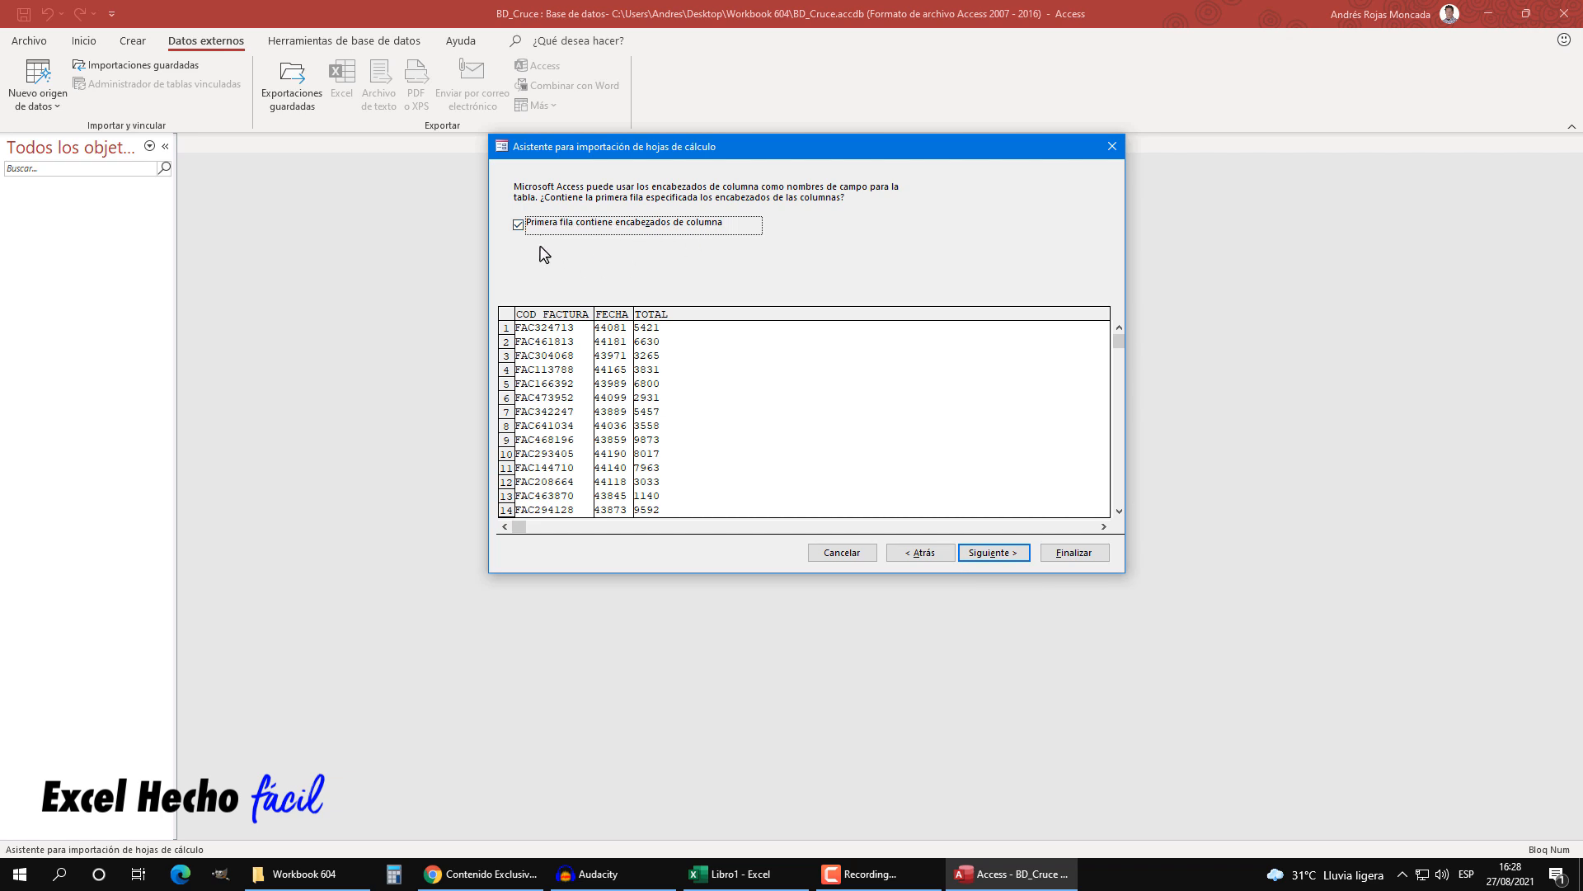
{"action": "left_click", "coordinate": [519, 225]}
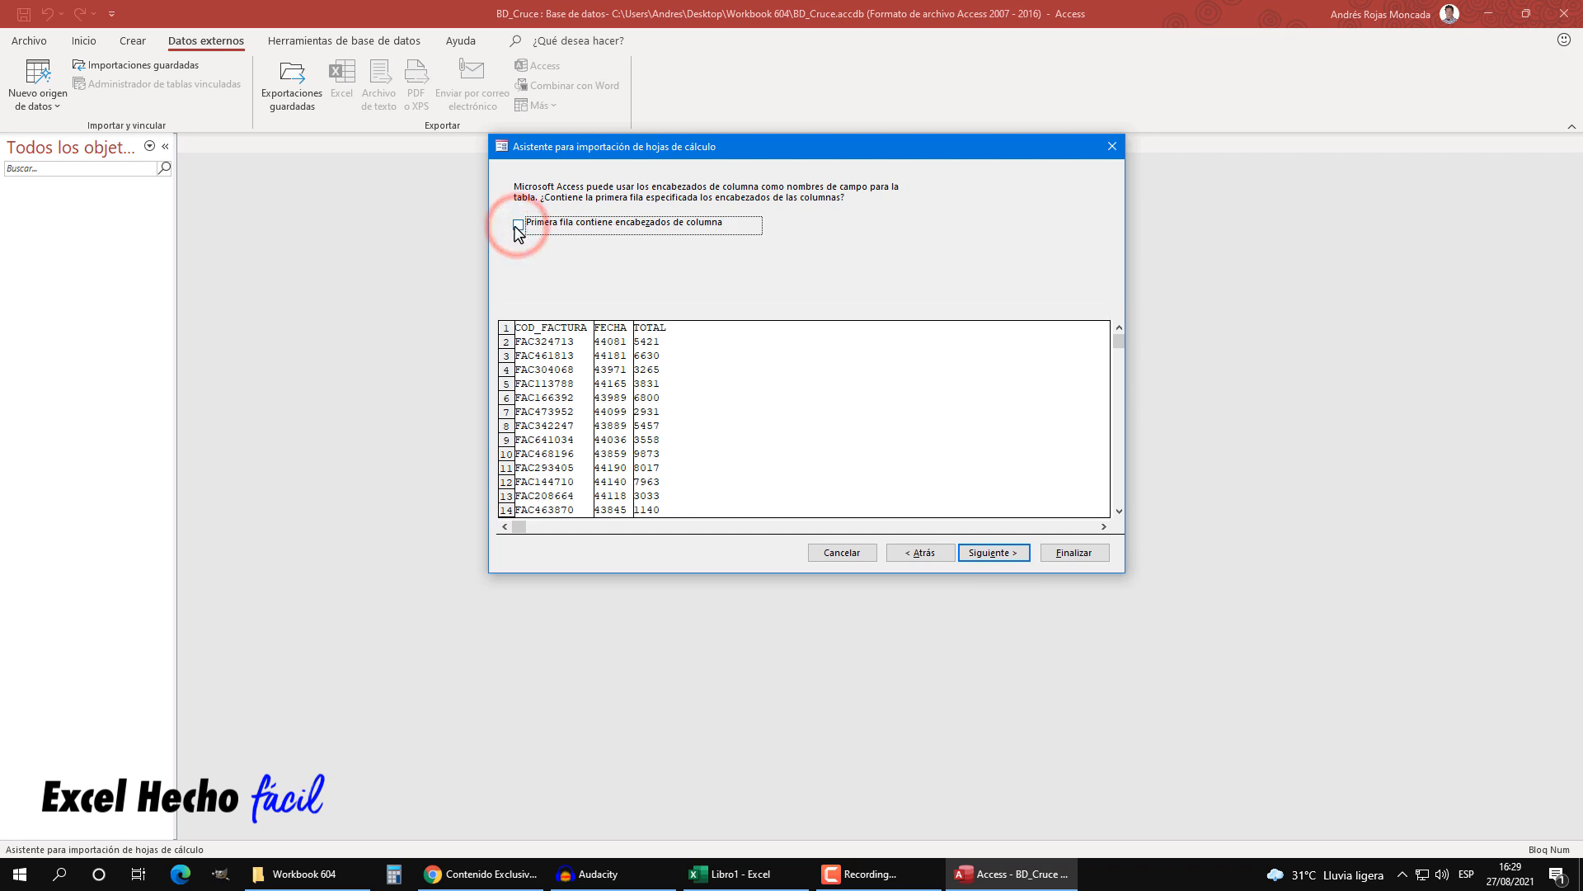
{"action": "left_click", "coordinate": [519, 224]}
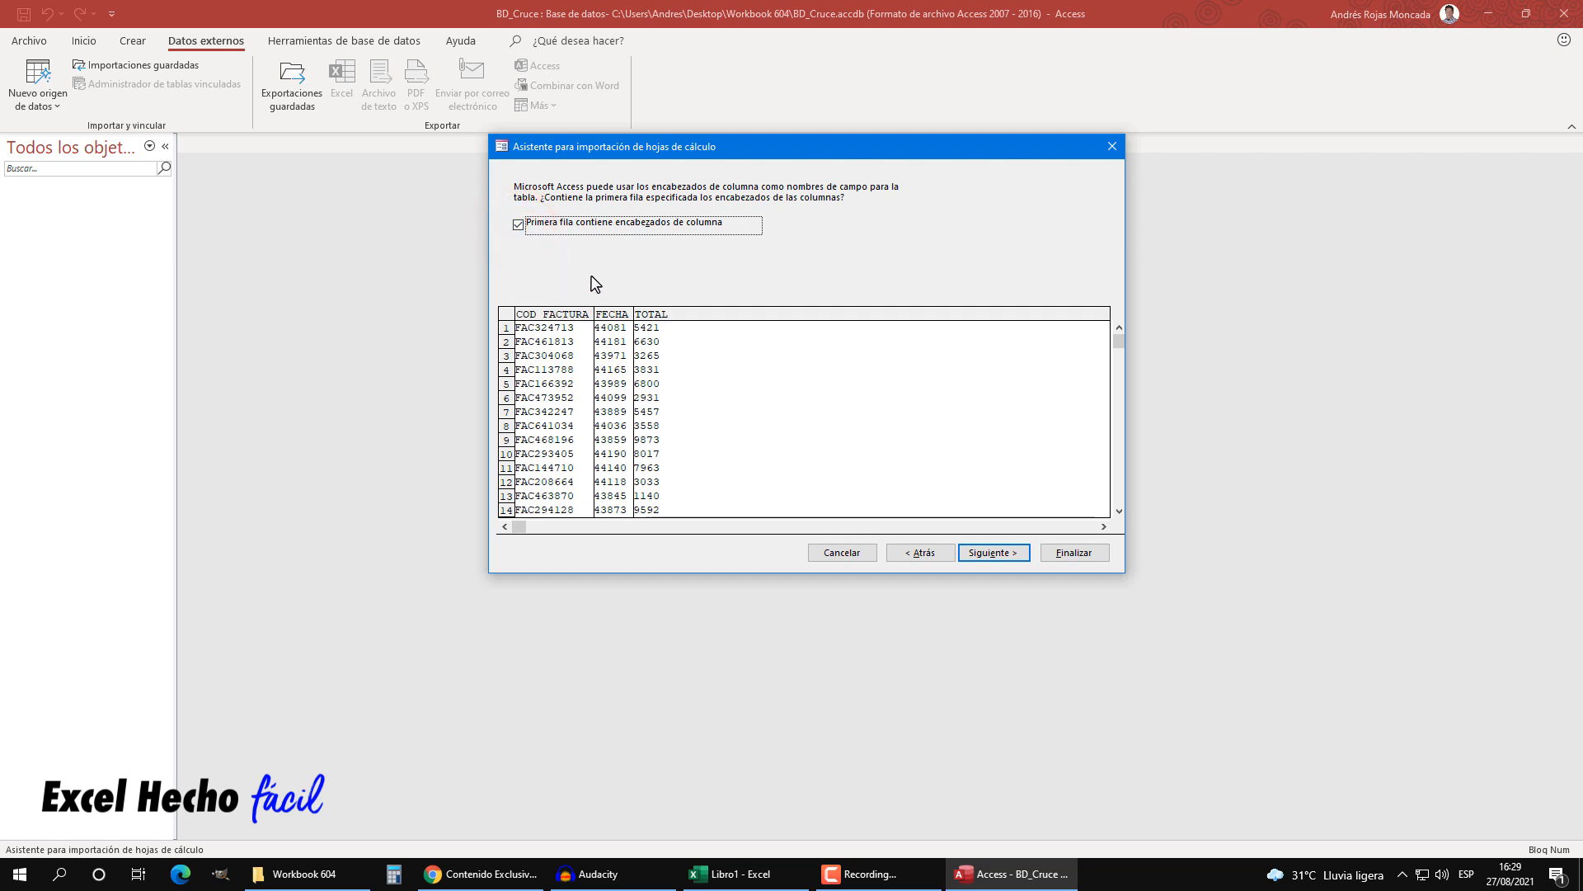
{"action": "left_click", "coordinate": [1008, 557]}
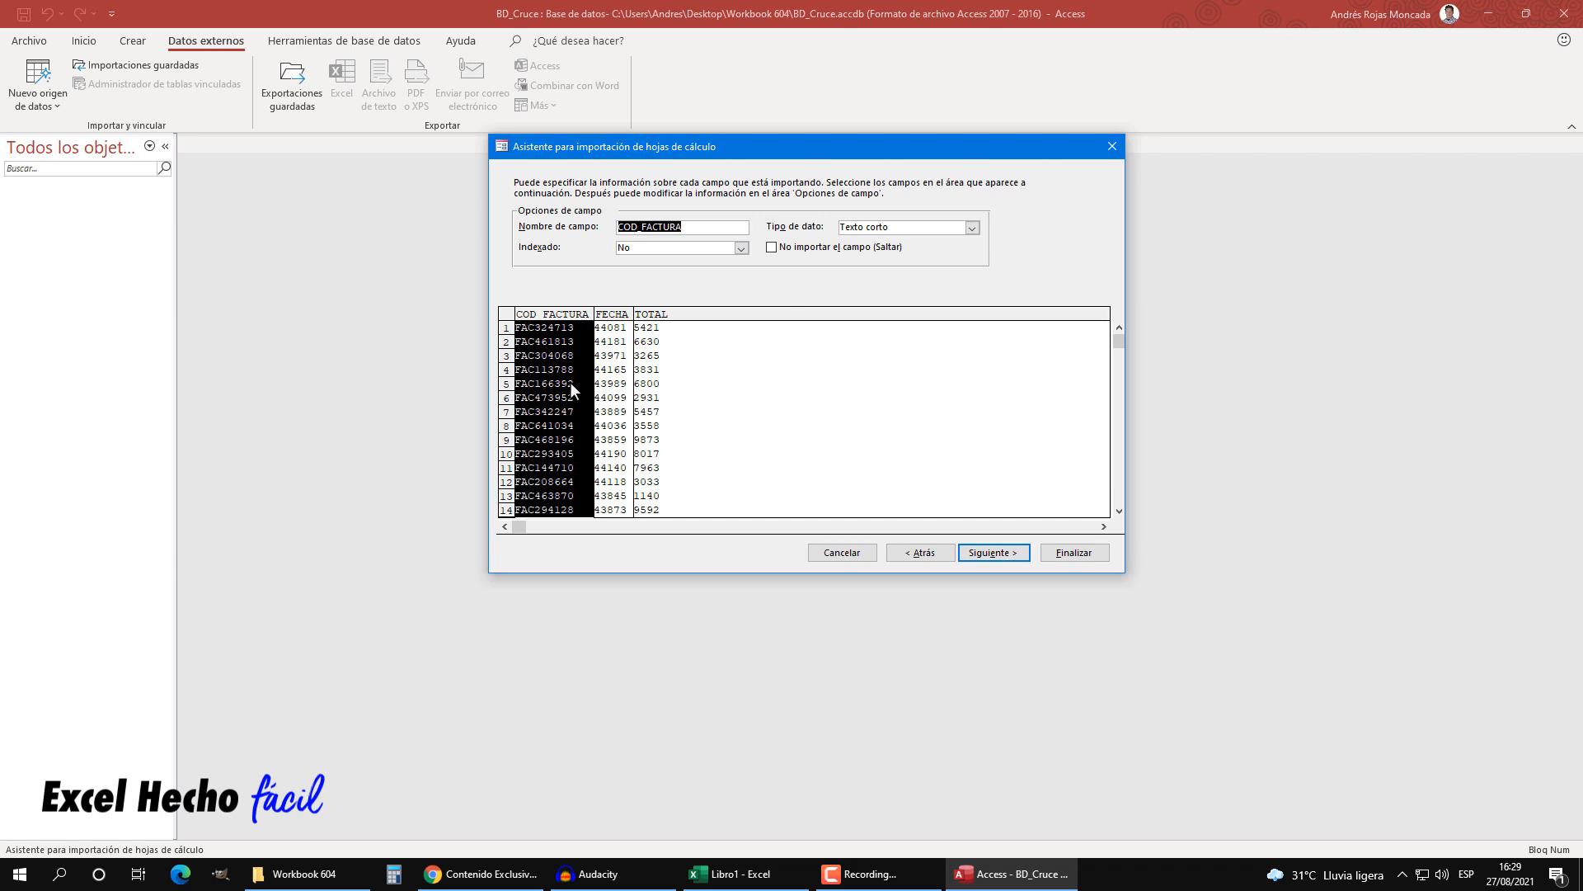
- Review the FECHA and TOTAL field options and finish importing to table IPS with no primary key, without saving the import steps
{"action": "left_click", "coordinate": [624, 316]}
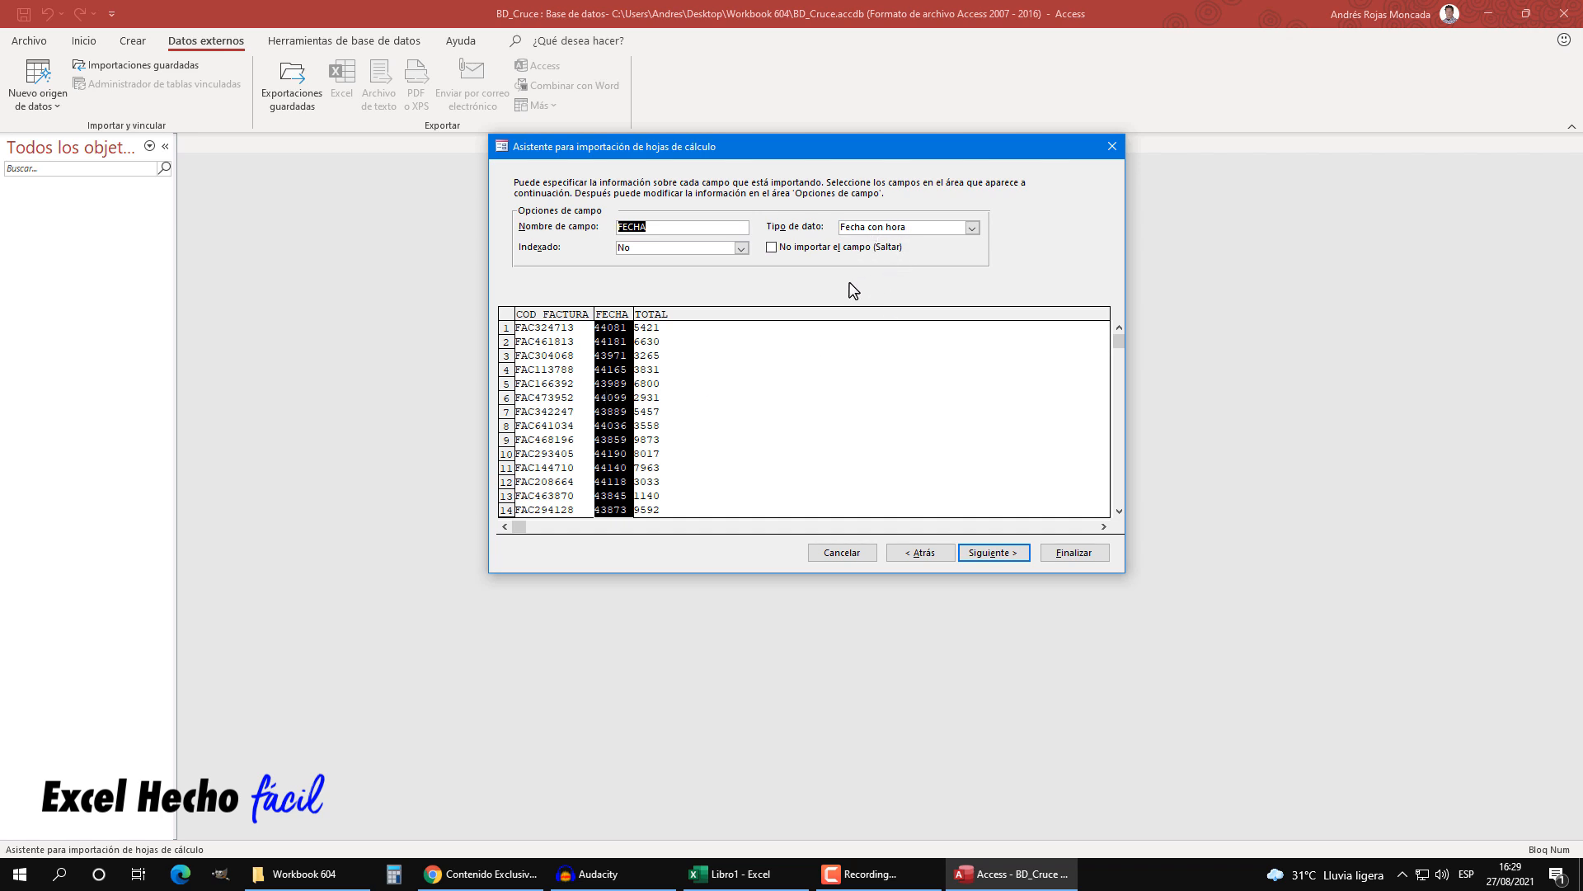
{"action": "left_click", "coordinate": [648, 313]}
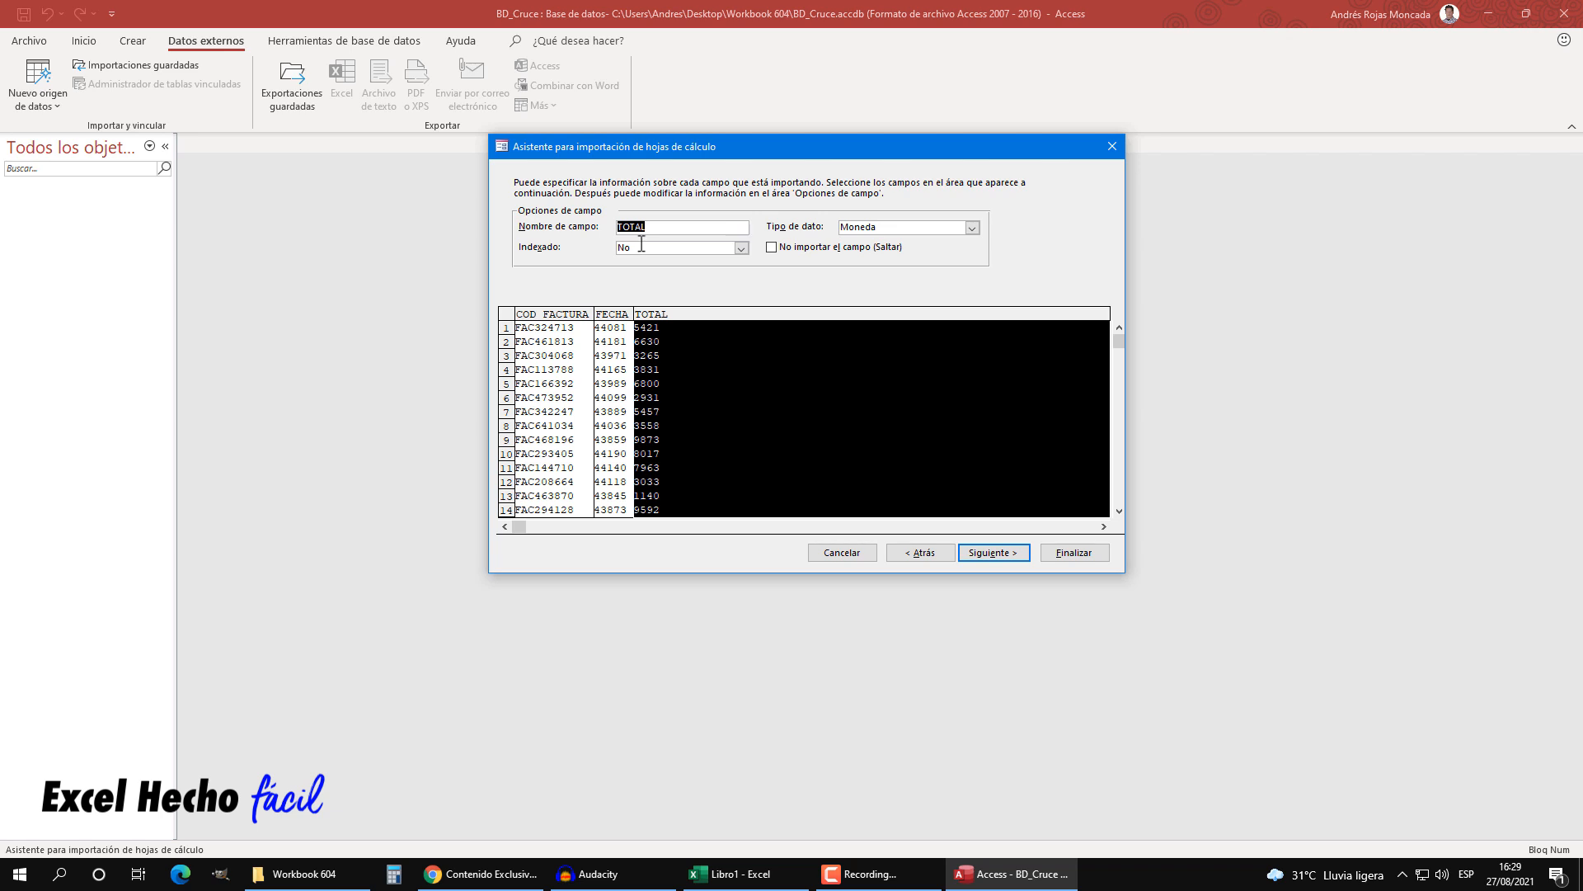
{"action": "left_click", "coordinate": [988, 558]}
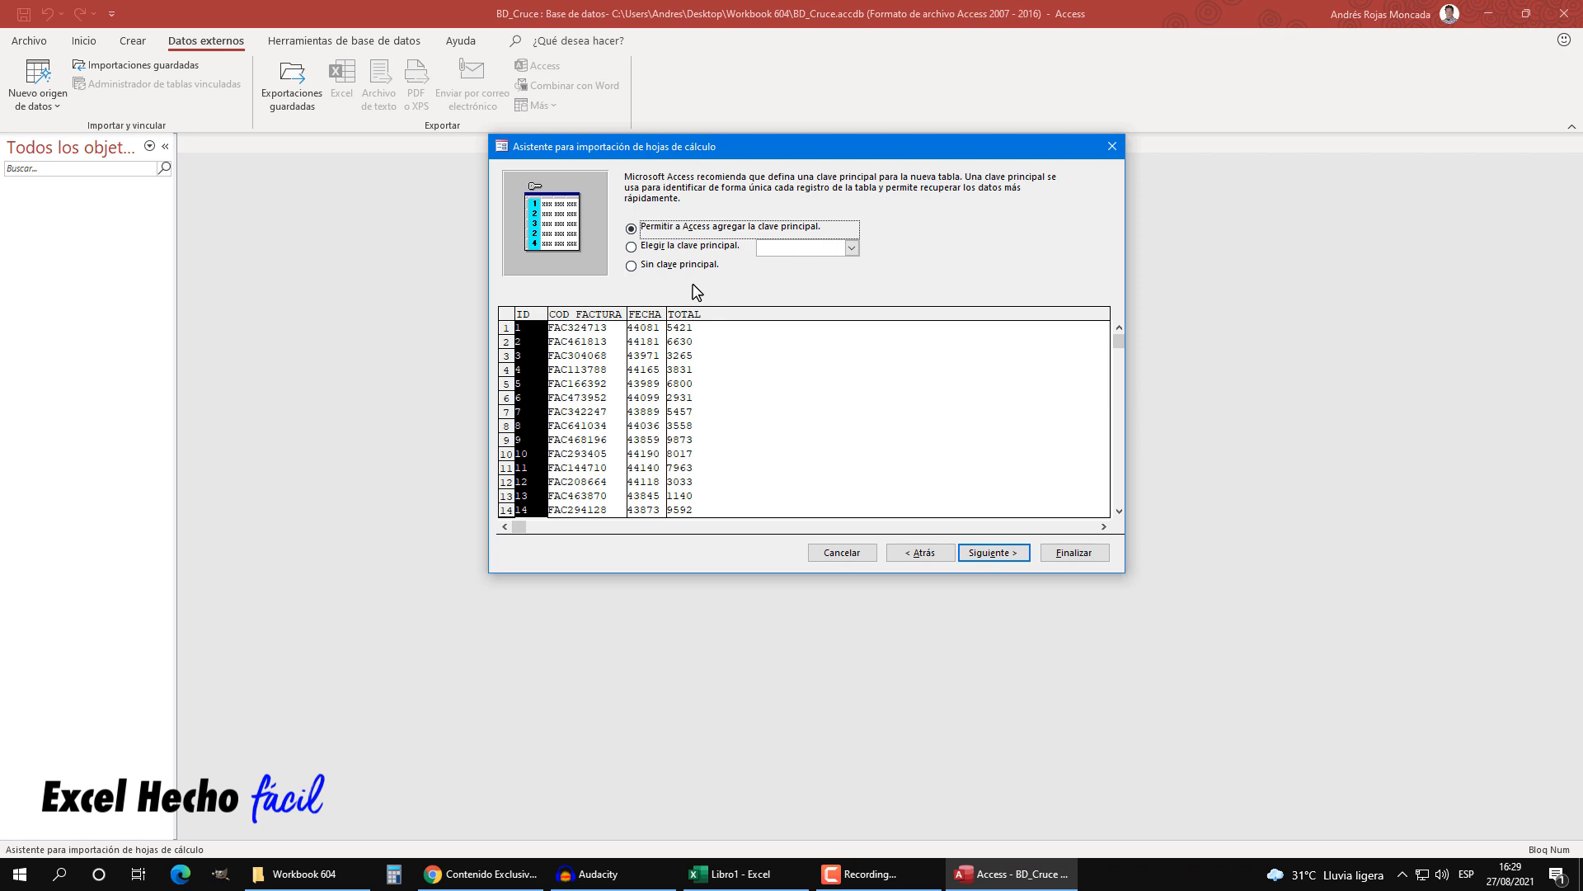
{"action": "left_click", "coordinate": [635, 265]}
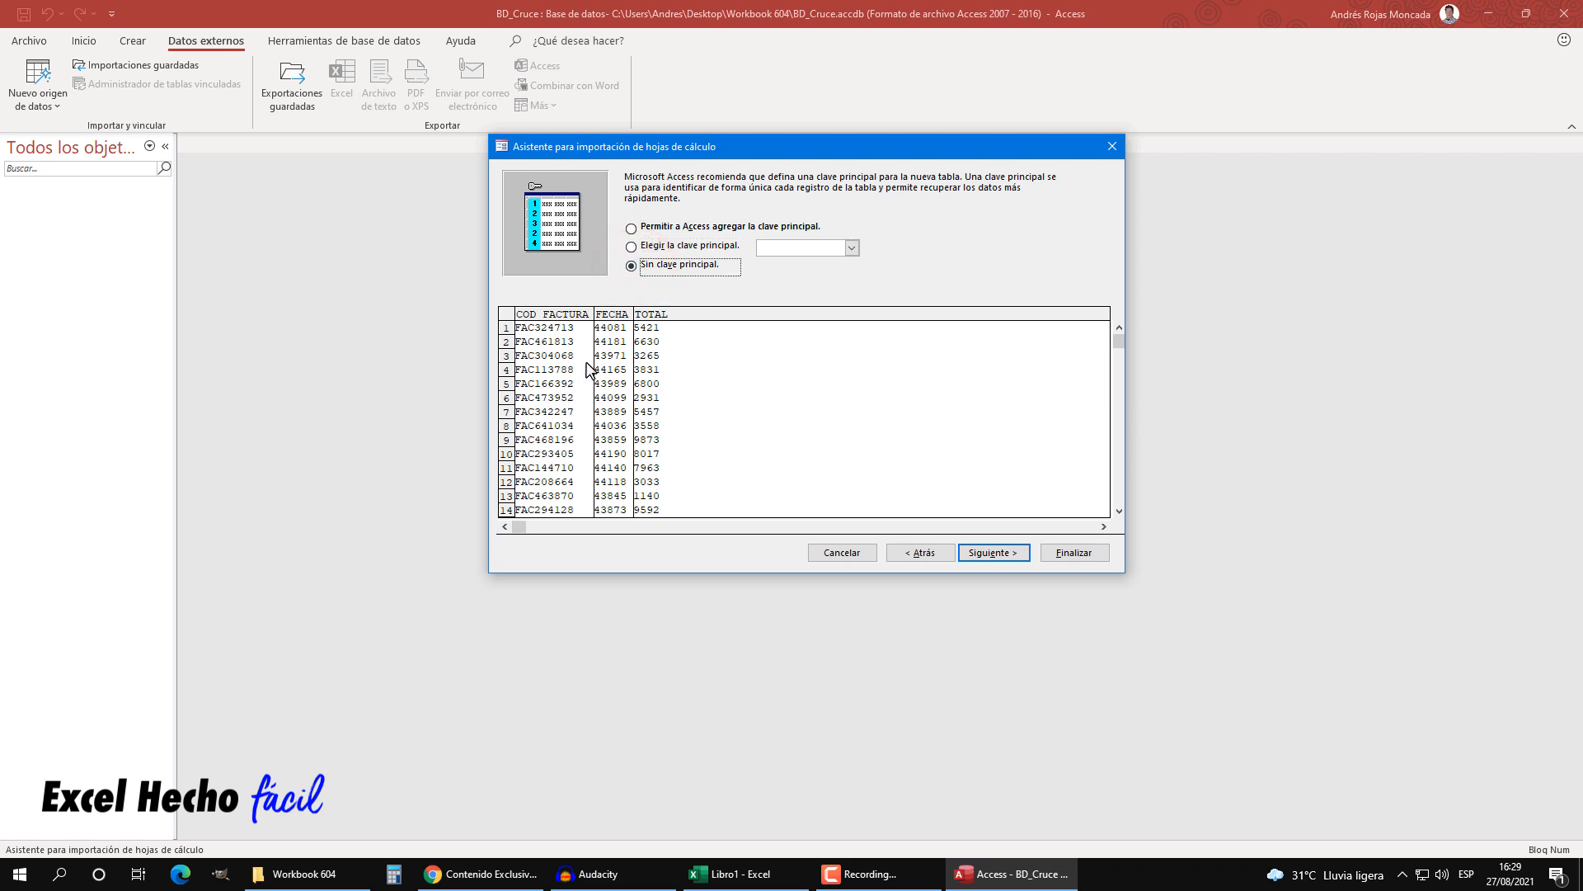
{"action": "left_click", "coordinate": [1008, 554]}
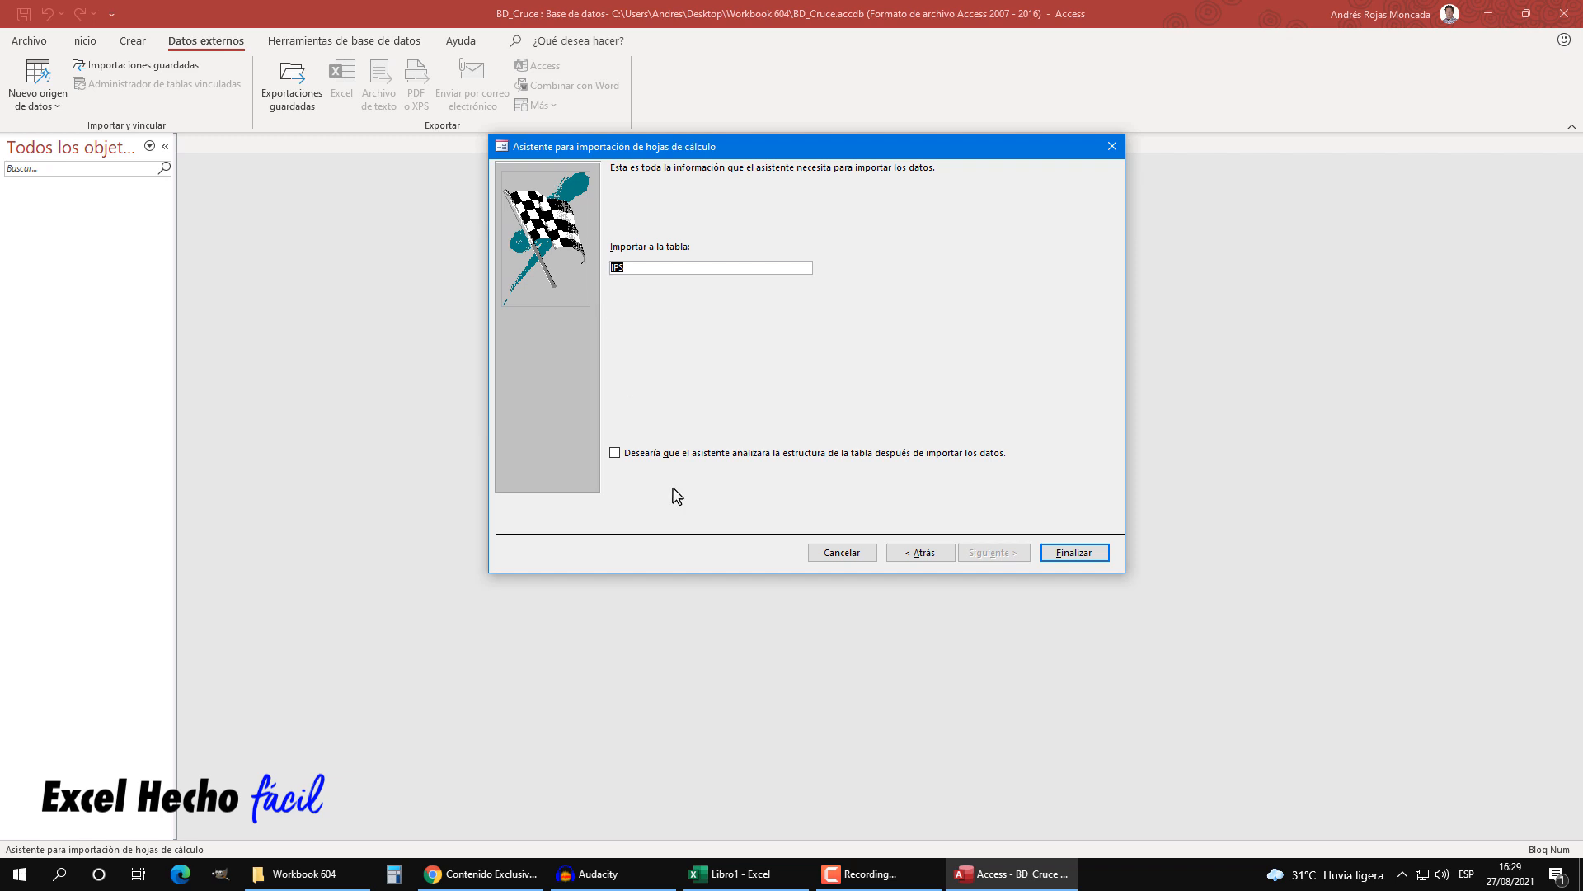
{"action": "left_click", "coordinate": [1078, 553]}
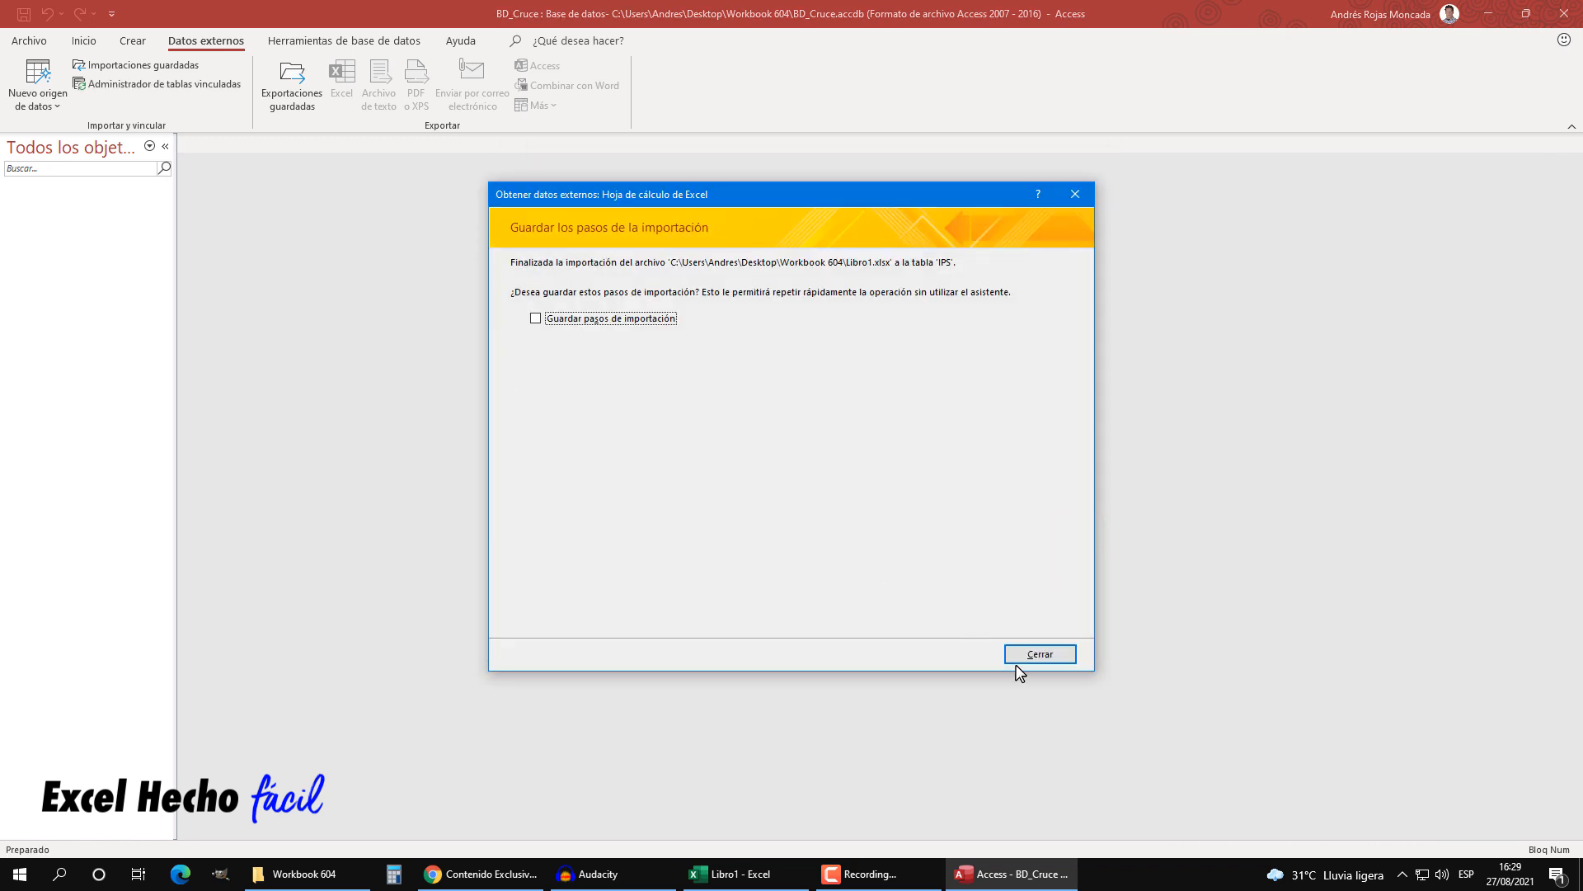
{"action": "left_click", "coordinate": [1039, 653]}
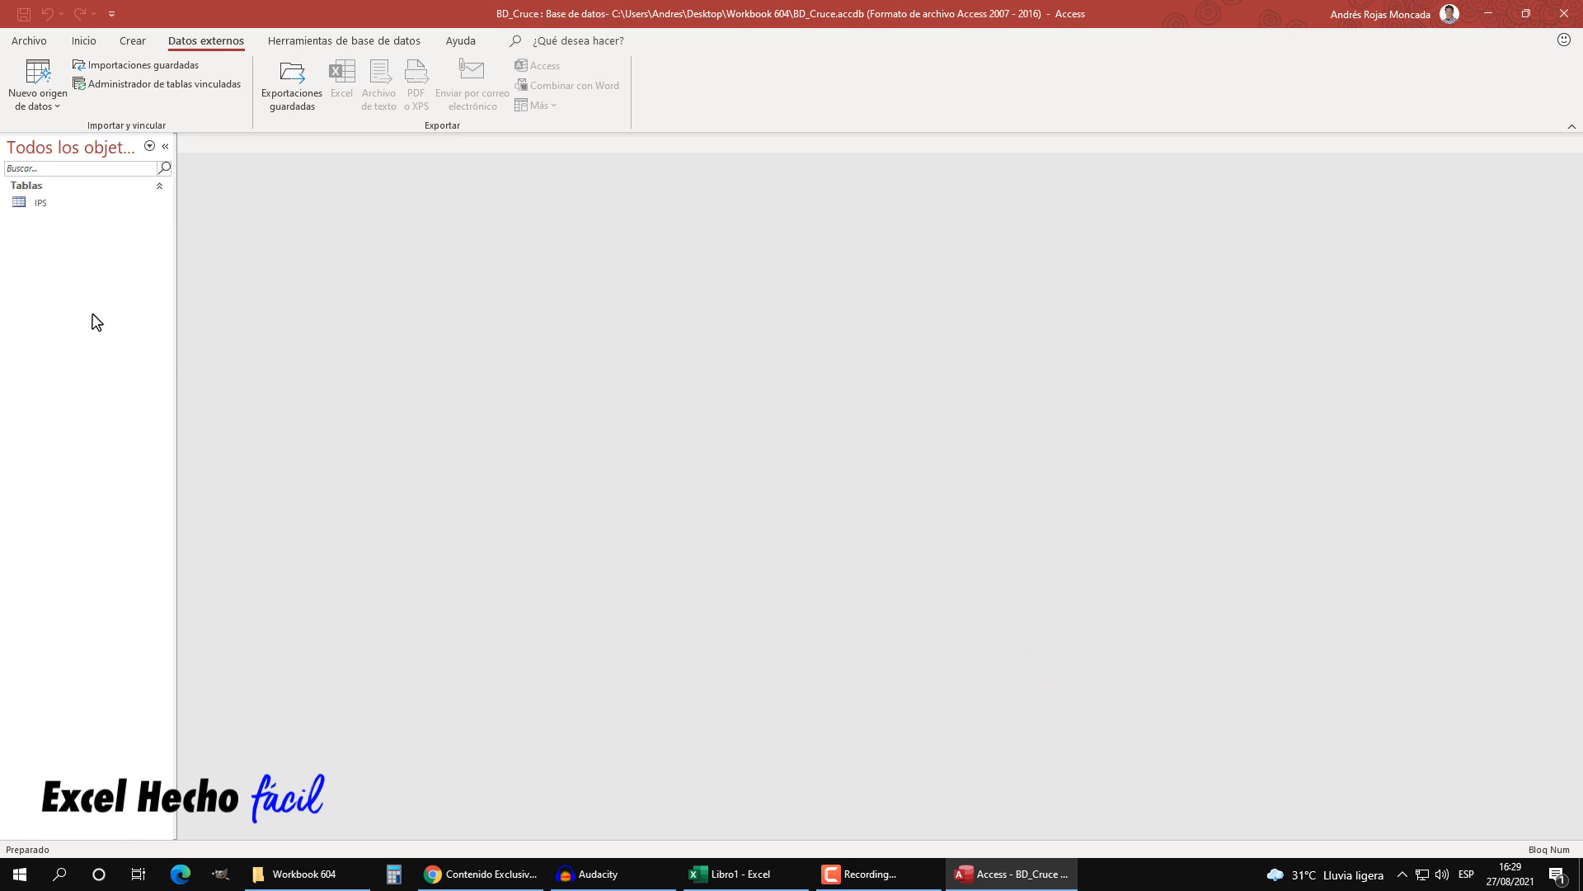
- Open the imported IPS table and compare its records with the IPS sheet in Excel down to the last row
{"action": "double_click", "coordinate": [42, 203]}
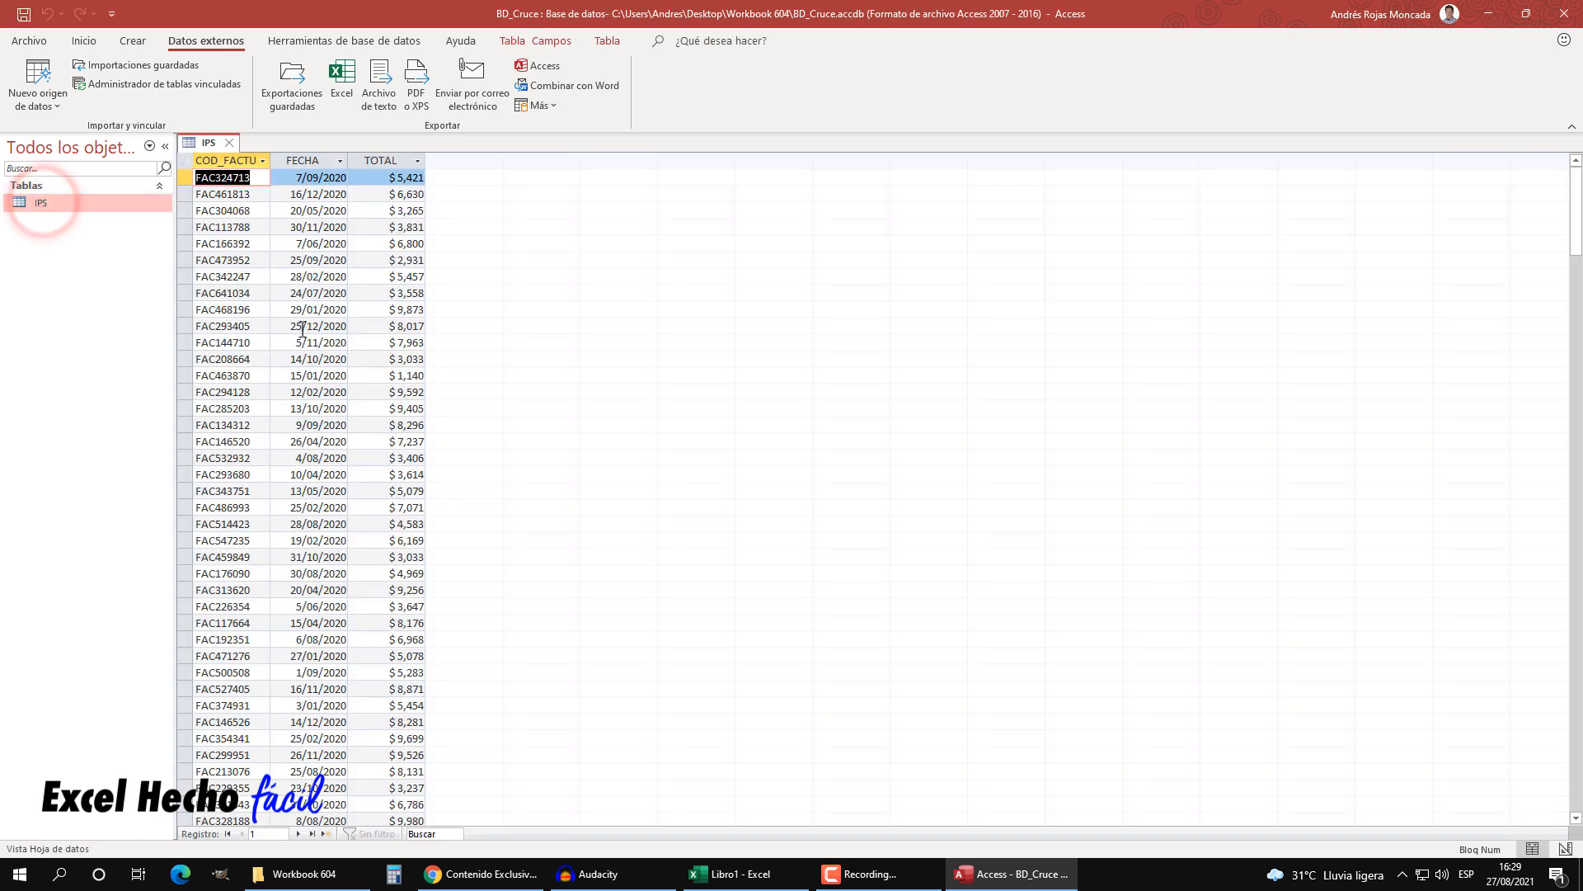
{"action": "scroll", "coordinate": [302, 328], "scroll_direction": "down", "scroll_amount": 9}
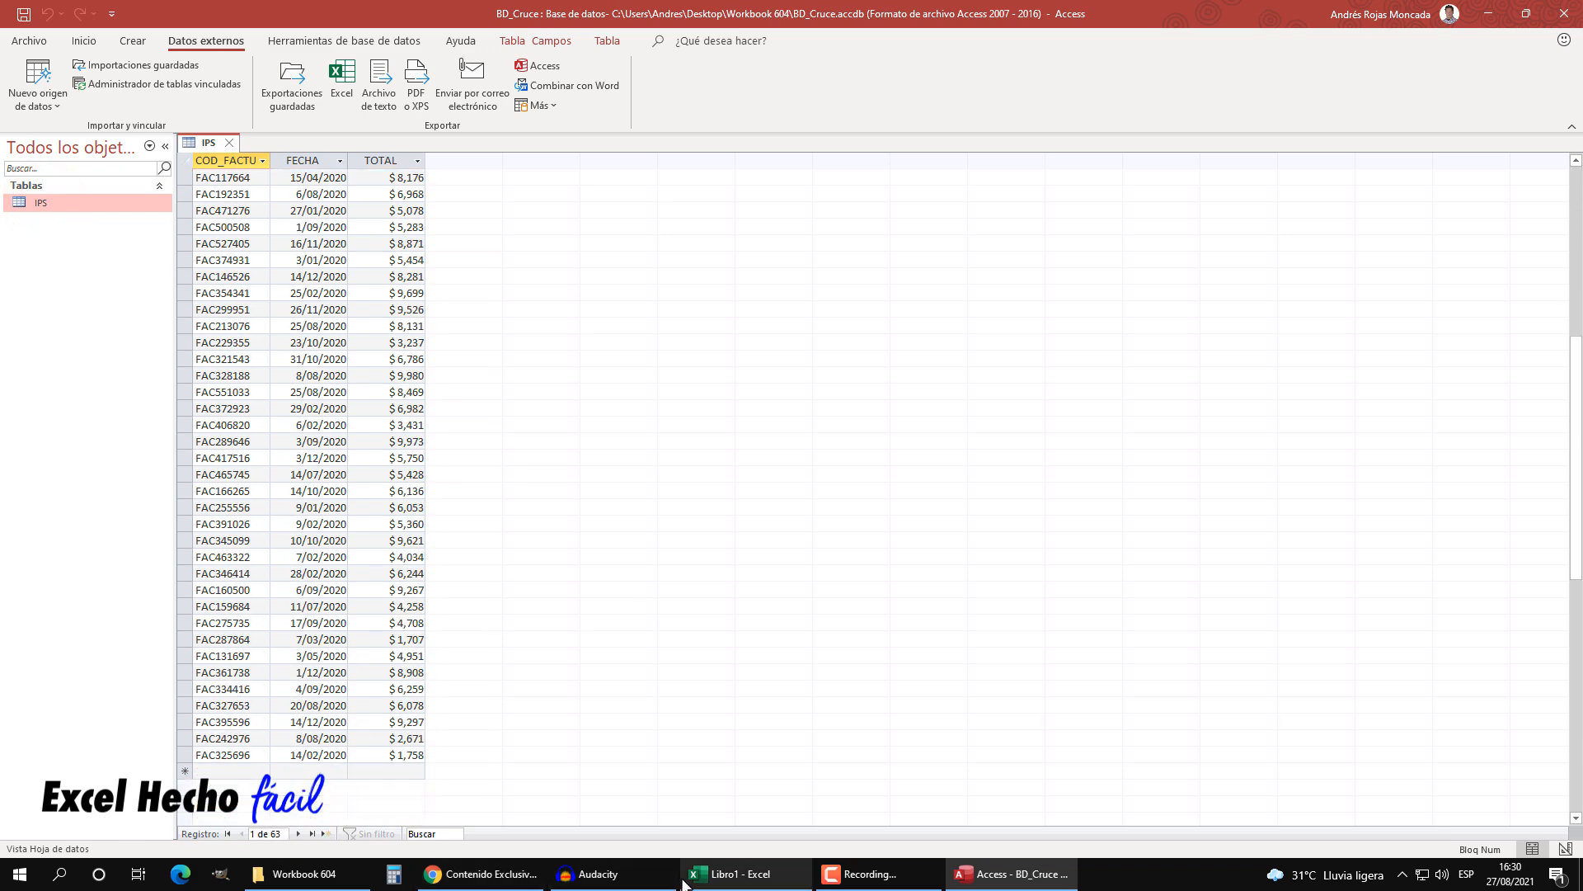
{"action": "left_click", "coordinate": [711, 873]}
{"action": "scroll", "coordinate": [167, 652], "scroll_direction": "down", "scroll_amount": 20}
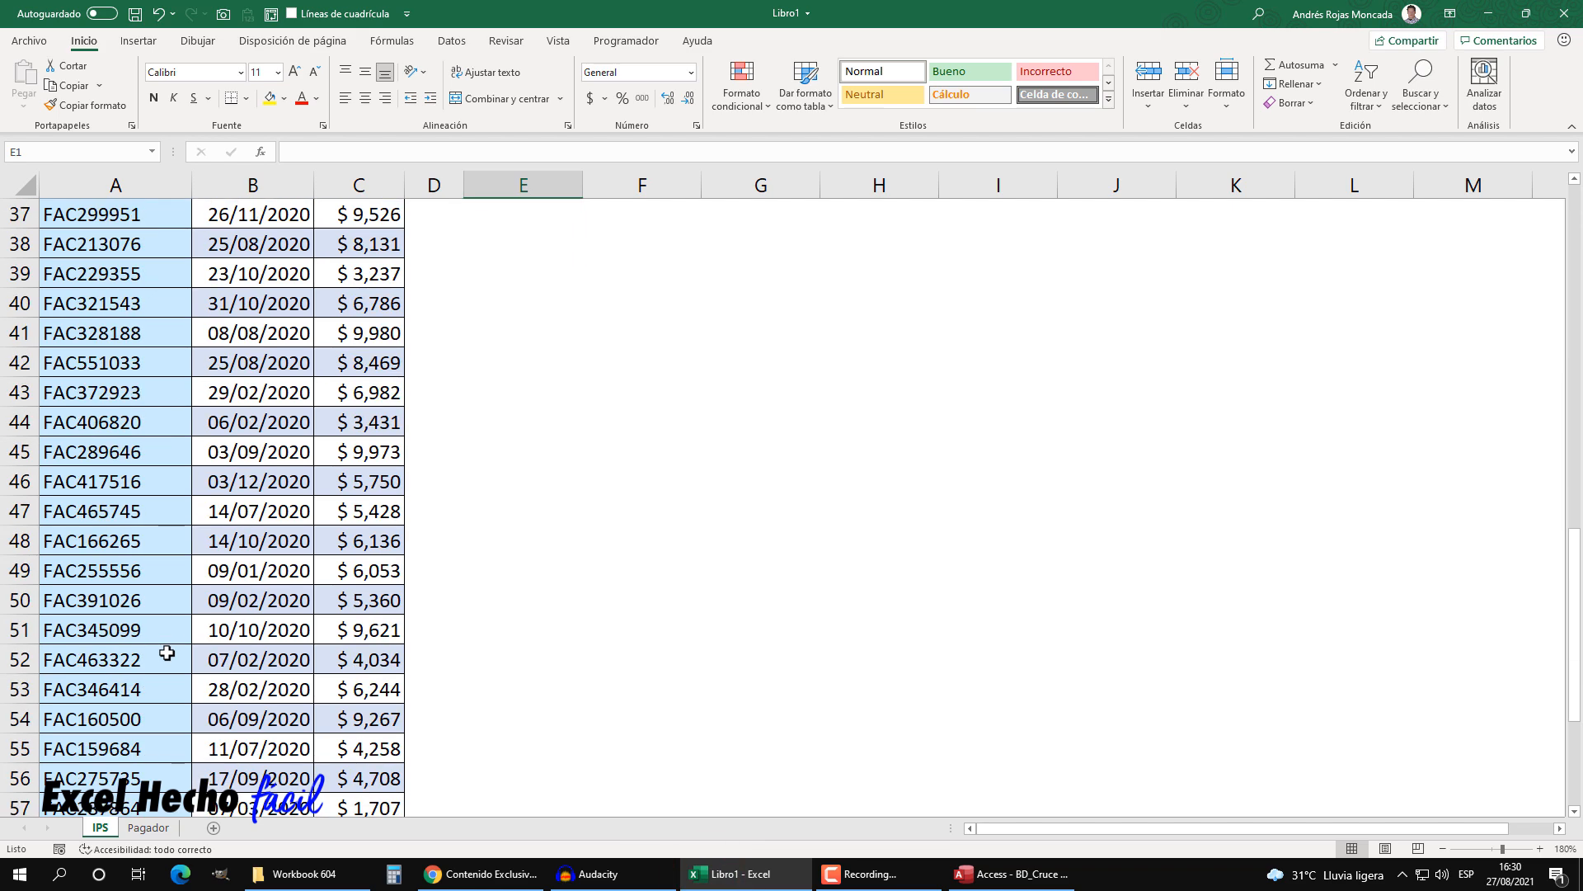
{"action": "scroll", "coordinate": [167, 652], "scroll_direction": "up", "scroll_amount": 4}
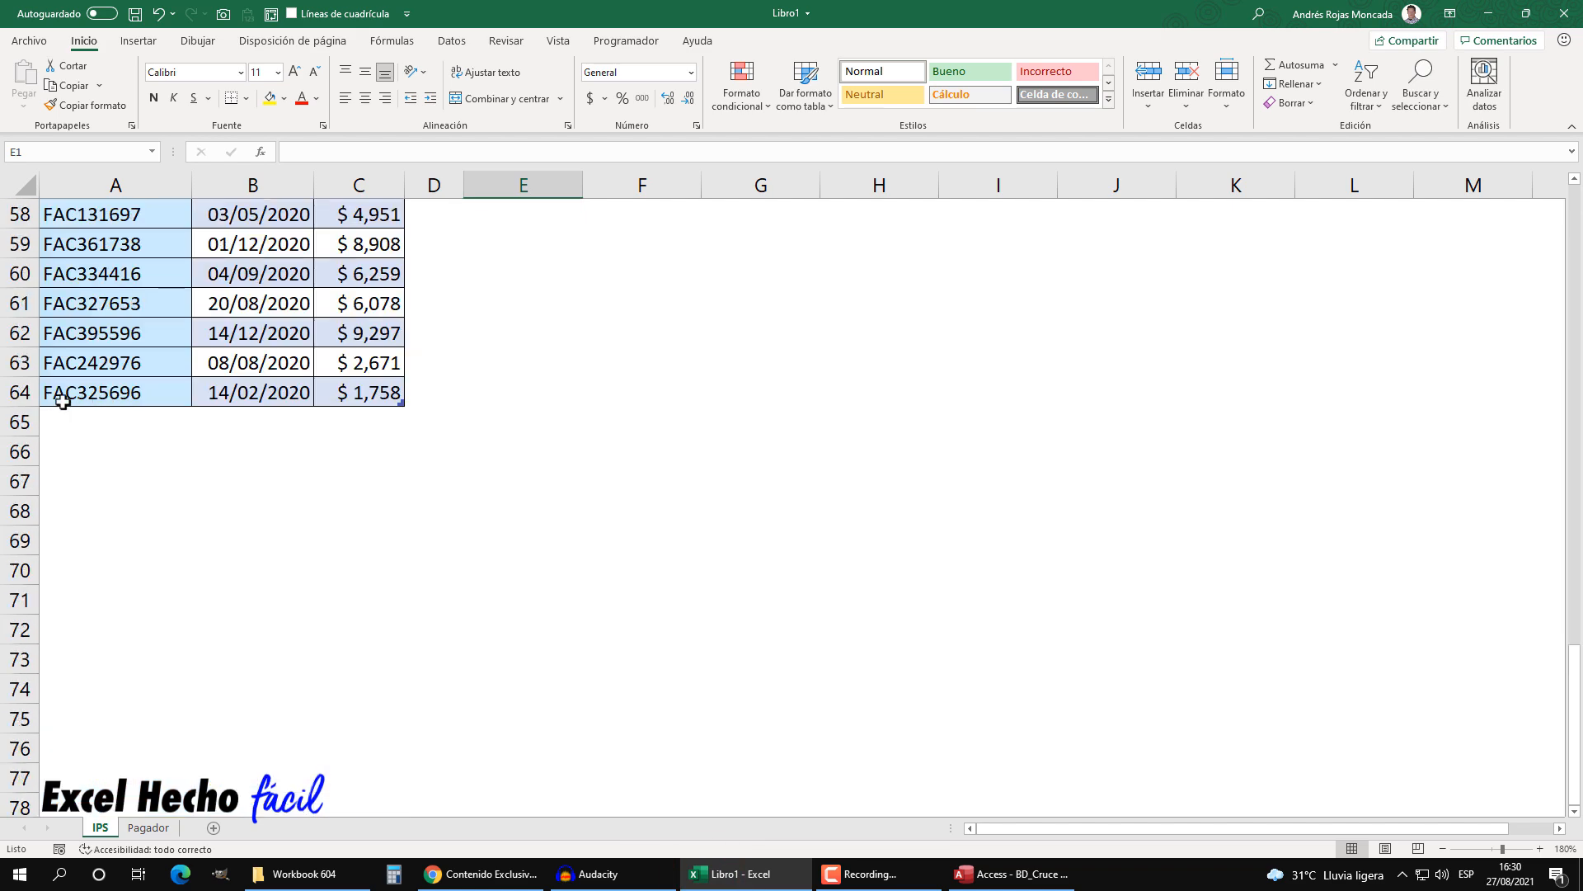
{"action": "scroll", "coordinate": [83, 392], "scroll_direction": "up", "scroll_amount": 19}
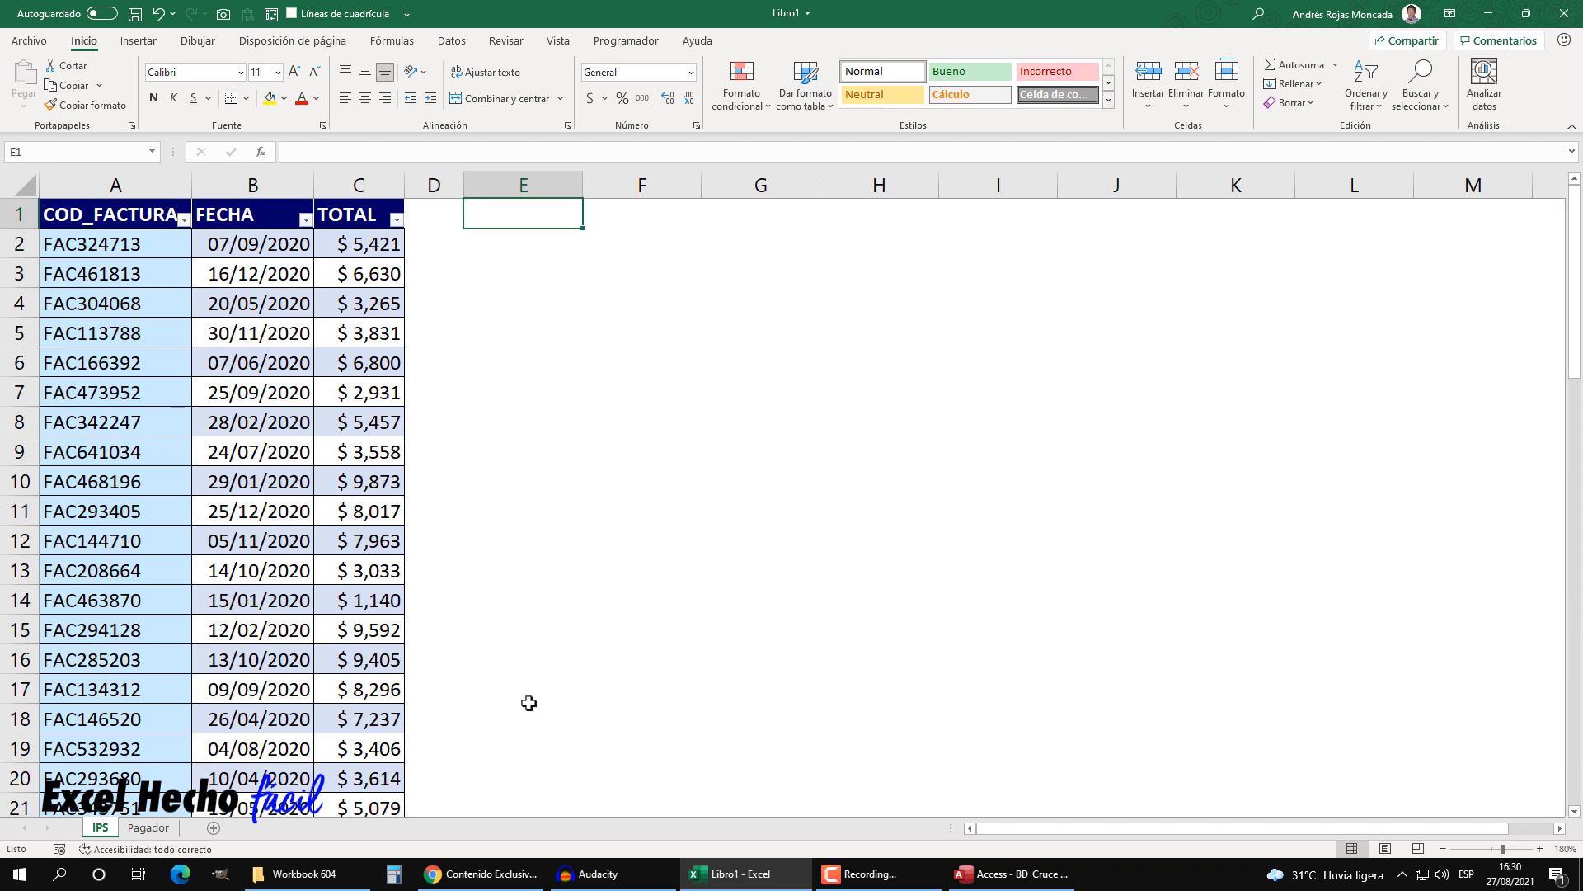
- Return to Access and start another import of the Libro1 workbook from Workbook 604 into a new table of the current database
{"action": "left_click", "coordinate": [1000, 883]}
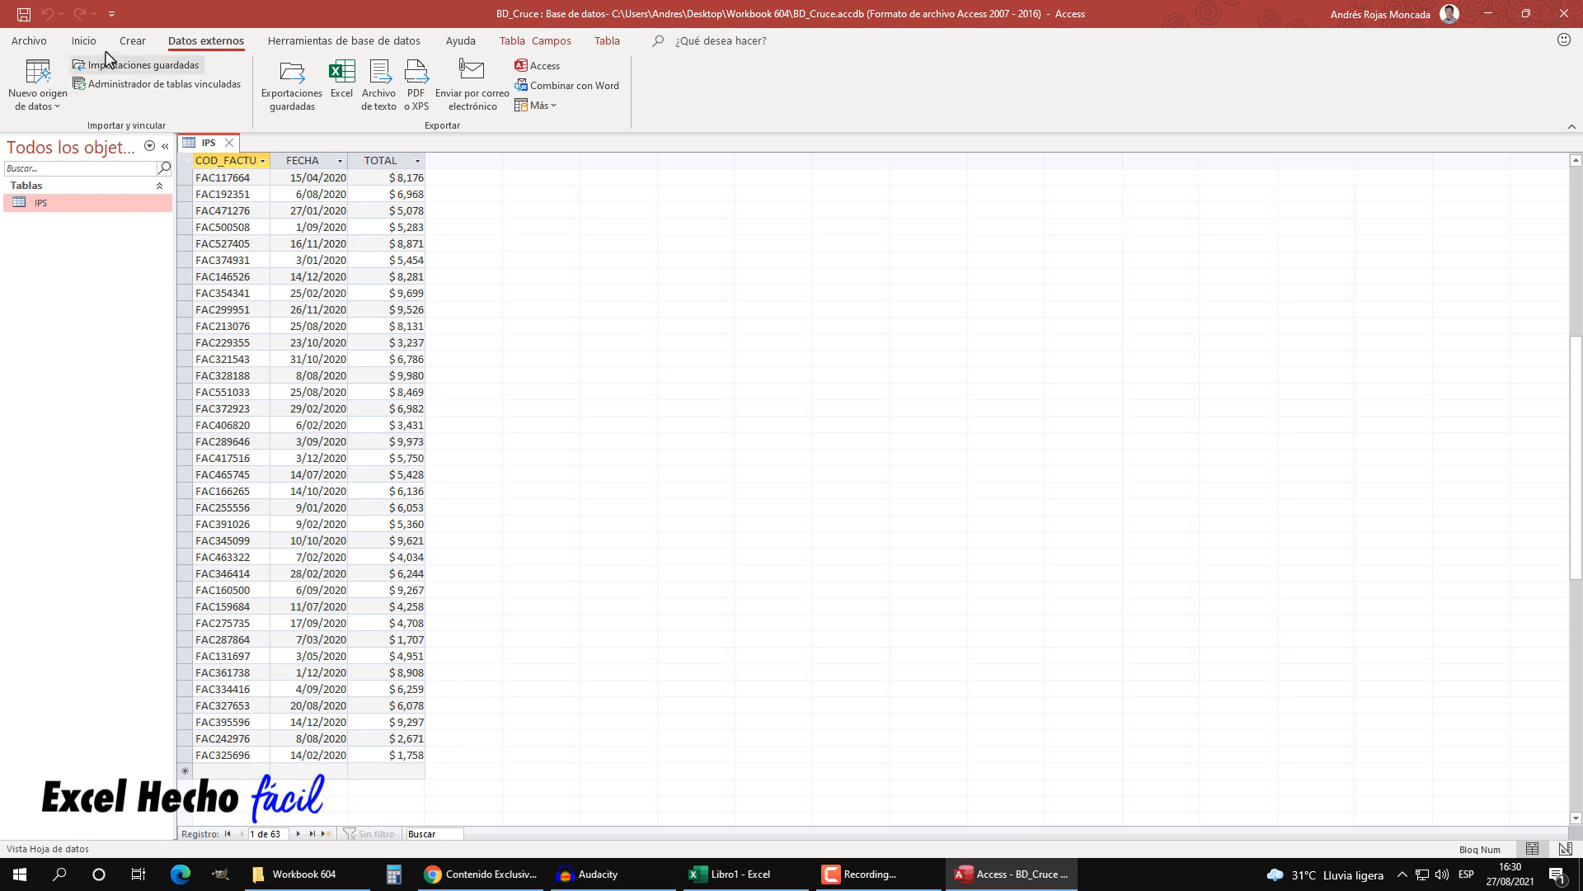
{"action": "left_click", "coordinate": [205, 40]}
{"action": "left_click", "coordinate": [53, 97]}
{"action": "mouse_move", "coordinate": [53, 145]}
{"action": "left_click", "coordinate": [221, 143]}
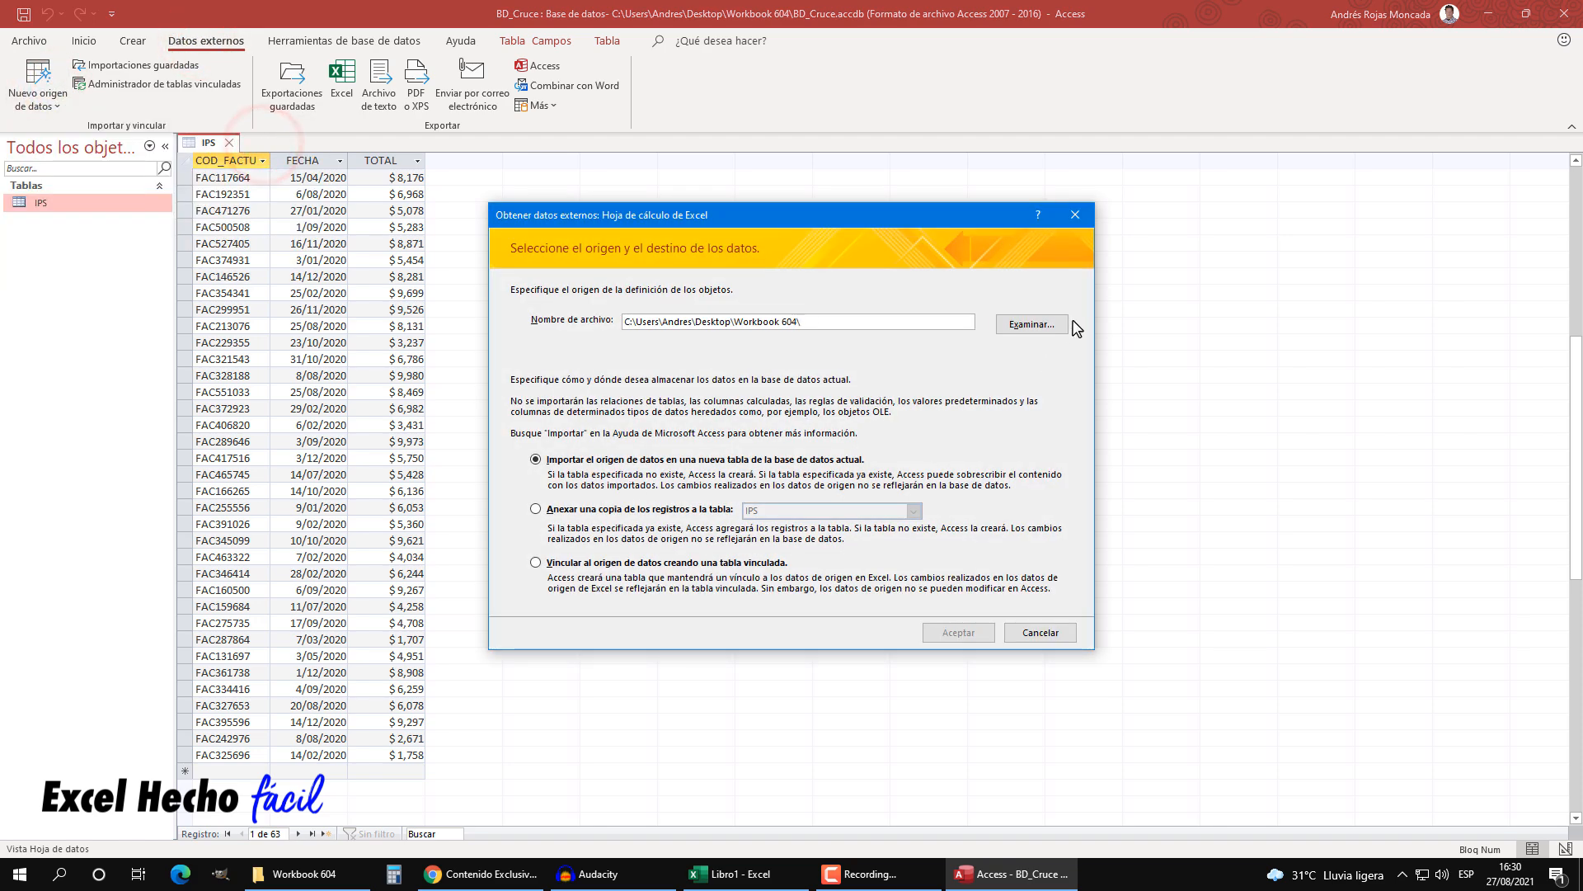
{"action": "left_click", "coordinate": [1047, 323]}
{"action": "left_click", "coordinate": [552, 477]}
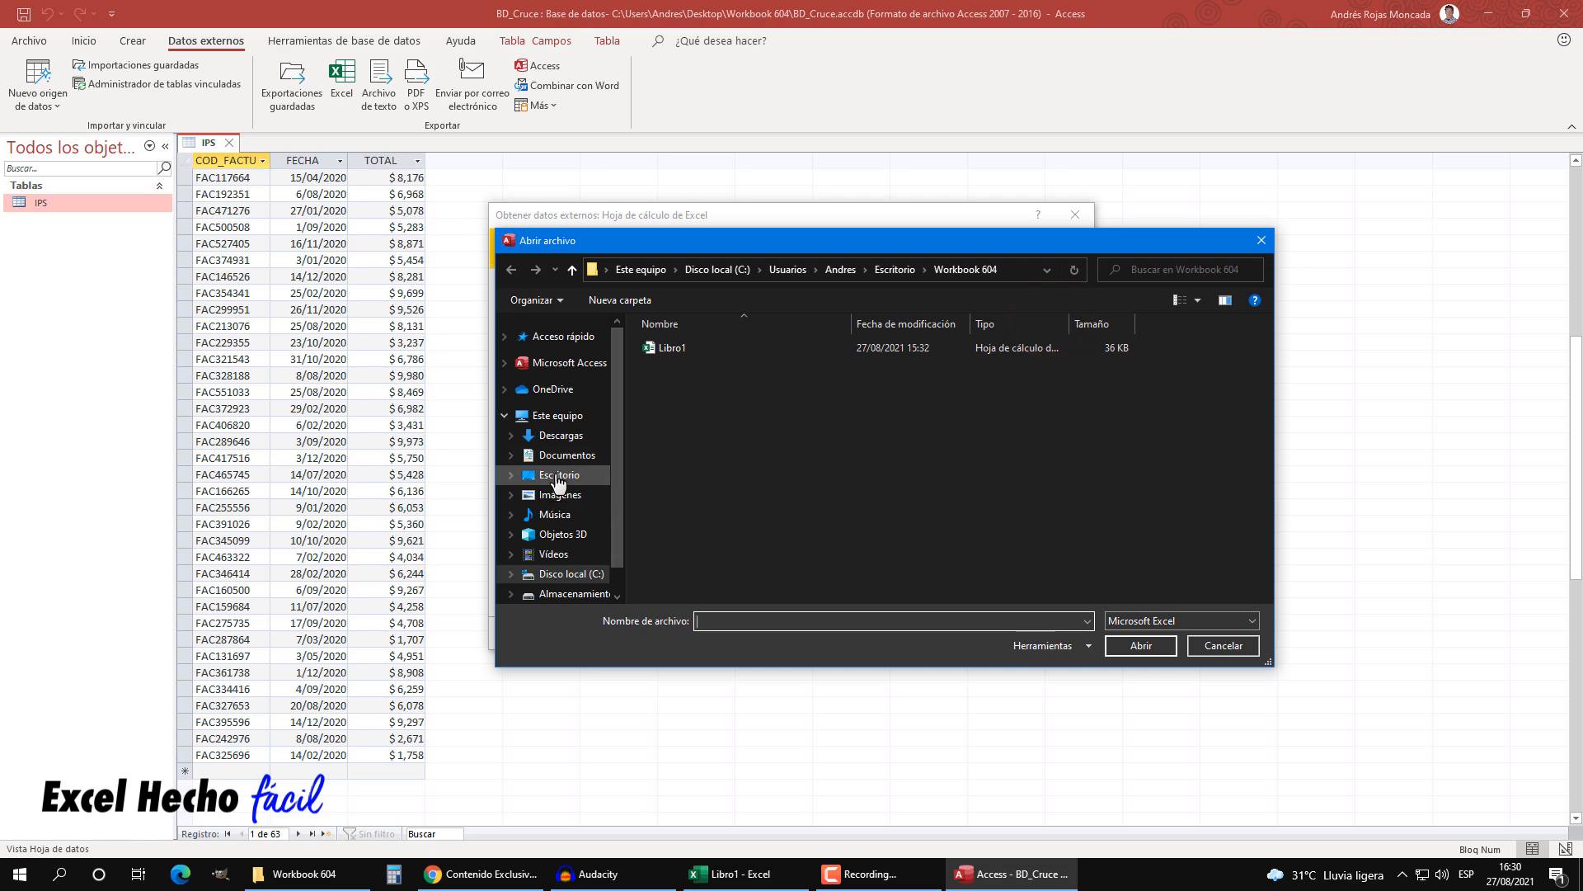
{"action": "double_click", "coordinate": [693, 364]}
{"action": "left_click", "coordinate": [674, 351]}
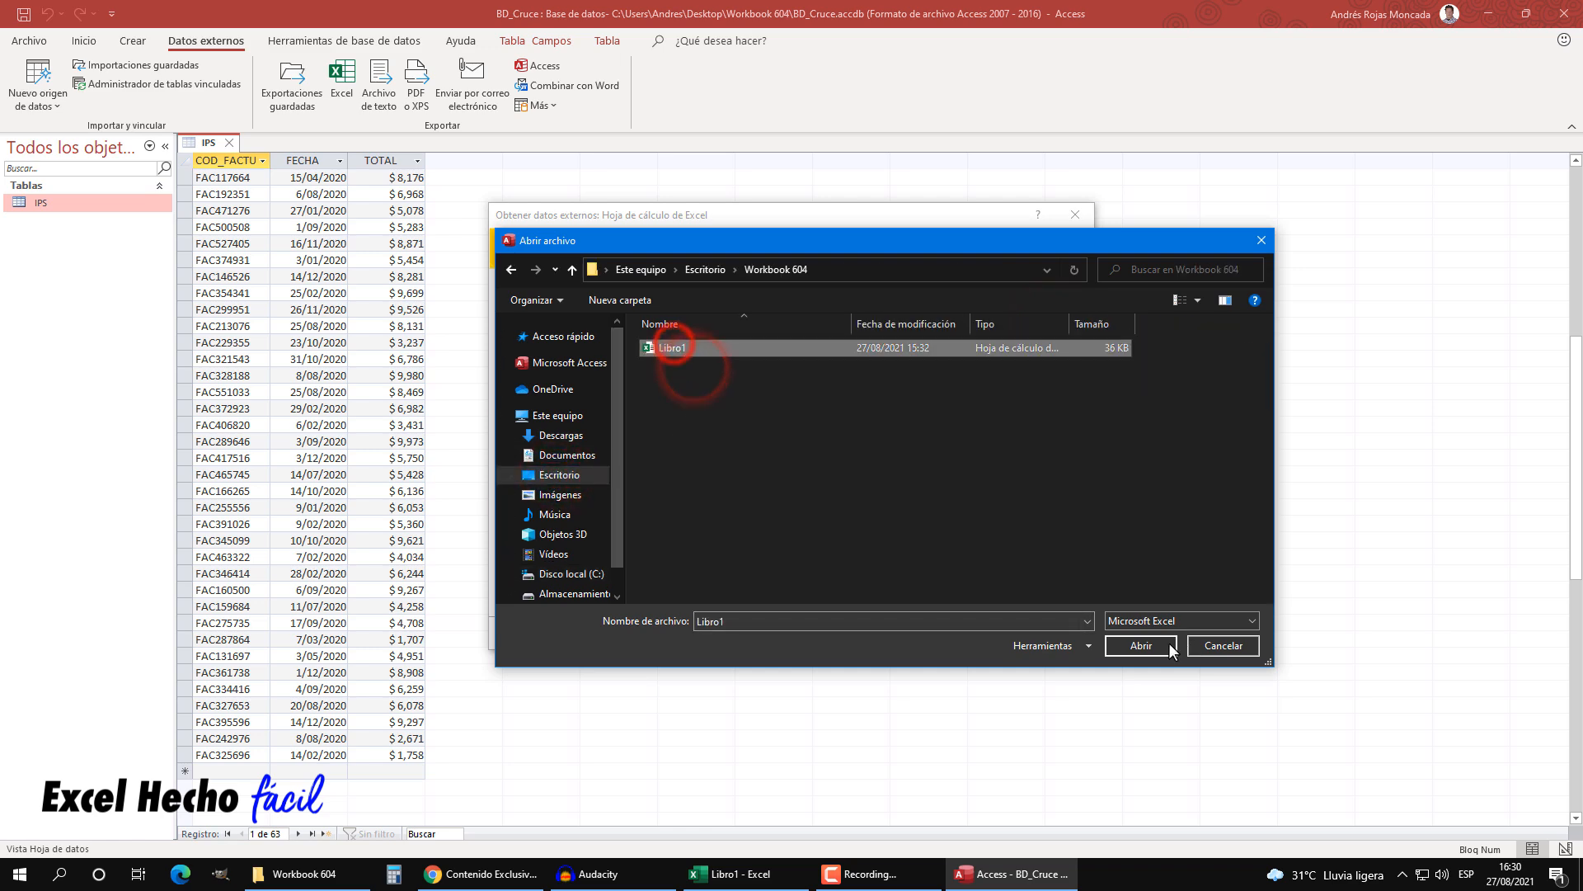
{"action": "left_click", "coordinate": [1154, 646]}
{"action": "left_click", "coordinate": [536, 460]}
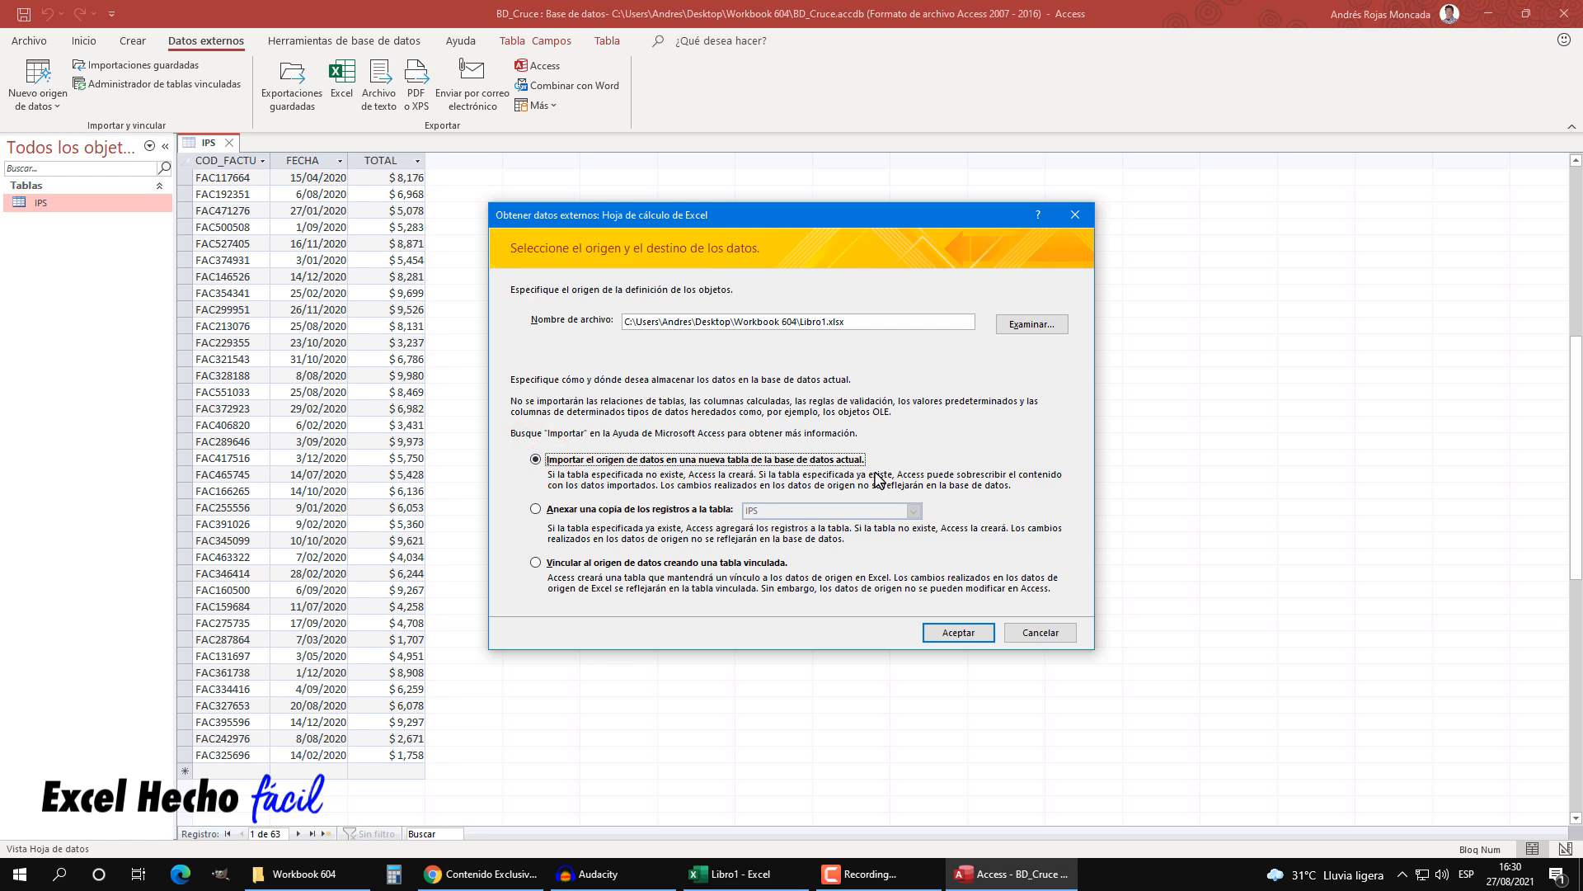
{"action": "left_click", "coordinate": [957, 634]}
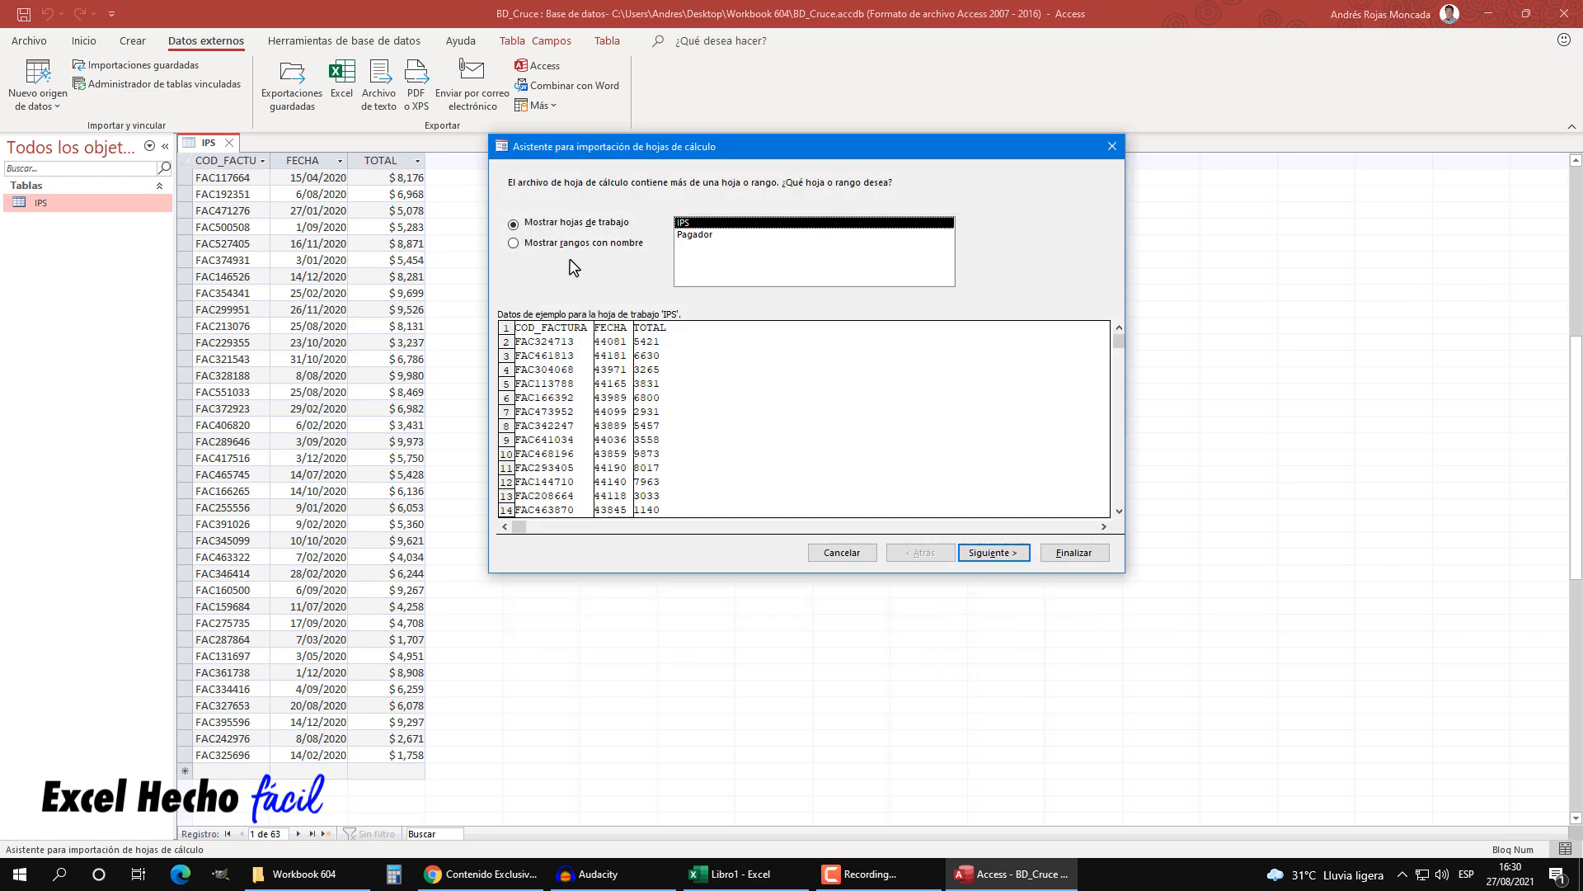
- Choose the Pagador worksheet as the import source and use its first row as column headings
{"action": "left_click", "coordinate": [691, 235]}
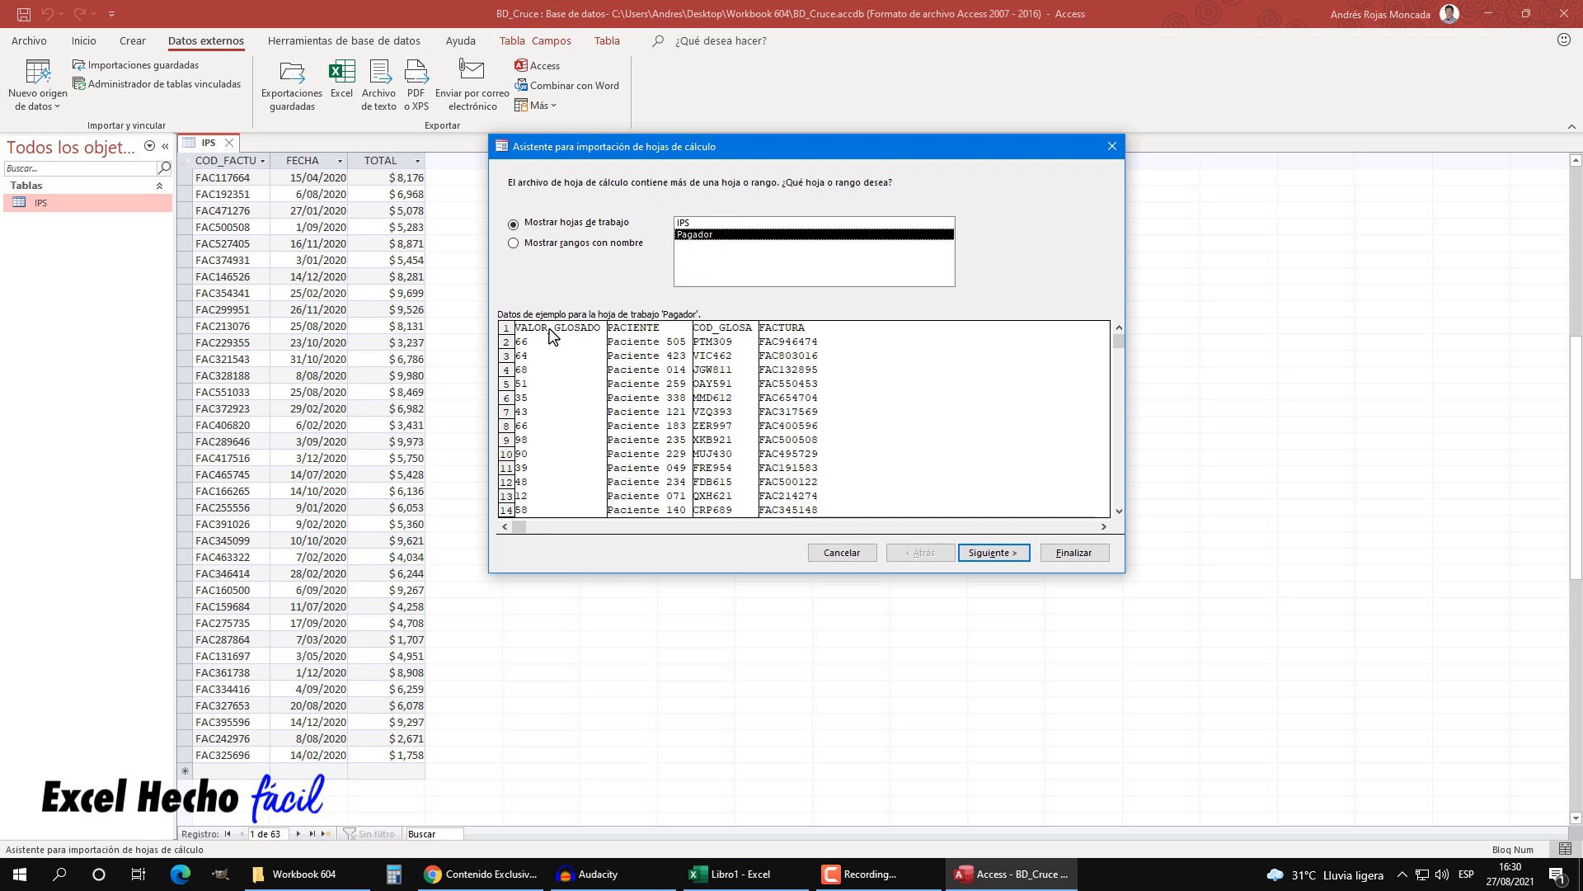
{"action": "left_click", "coordinate": [994, 552]}
{"action": "left_click", "coordinate": [517, 224]}
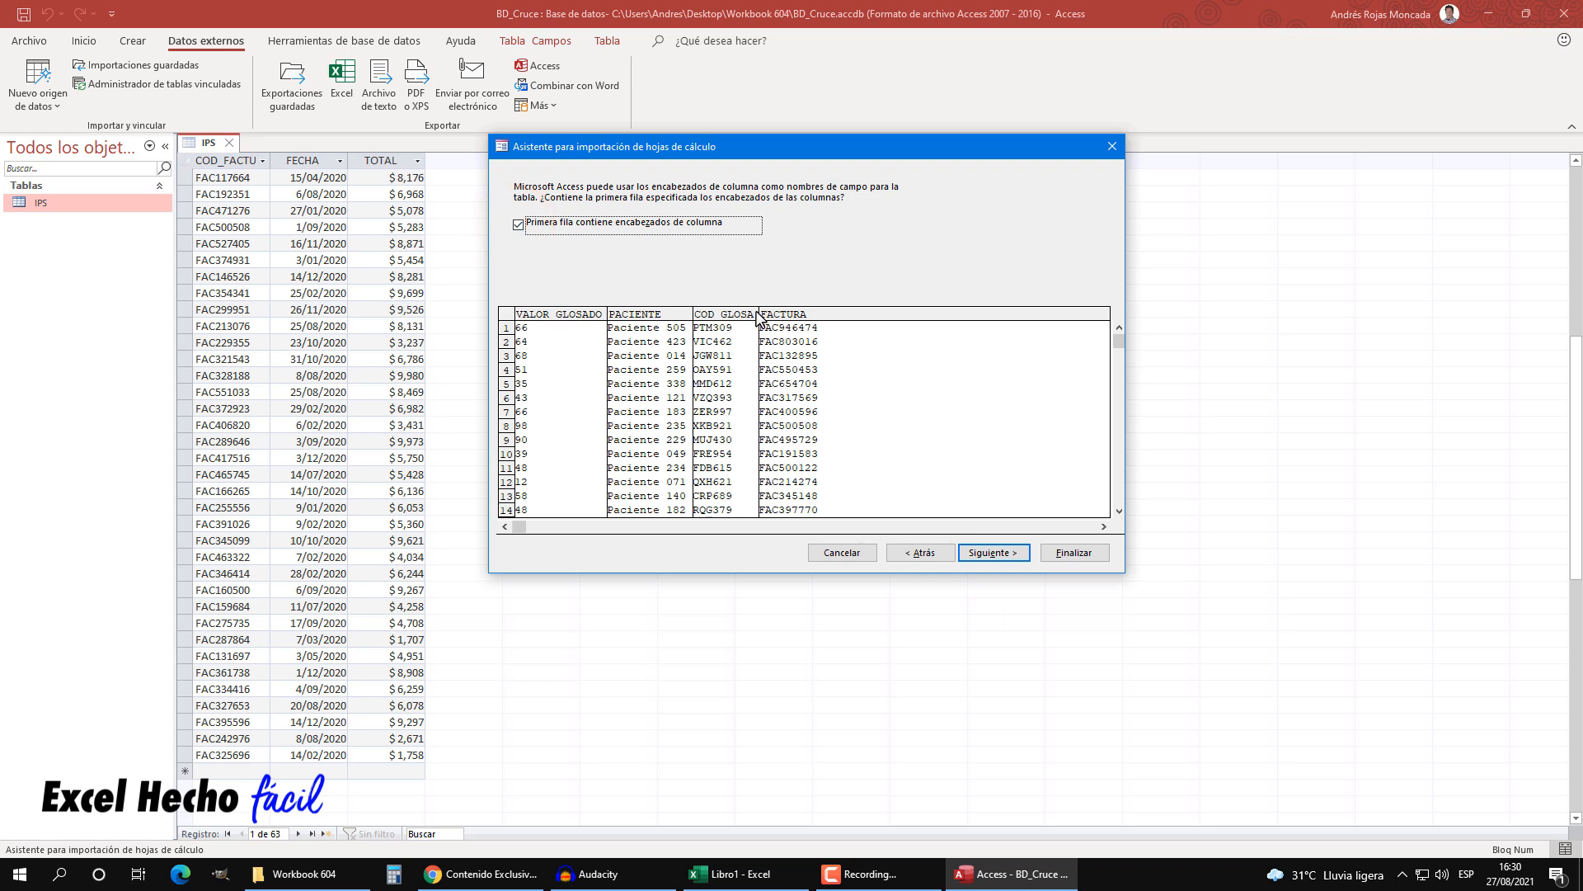
{"action": "left_click", "coordinate": [995, 554]}
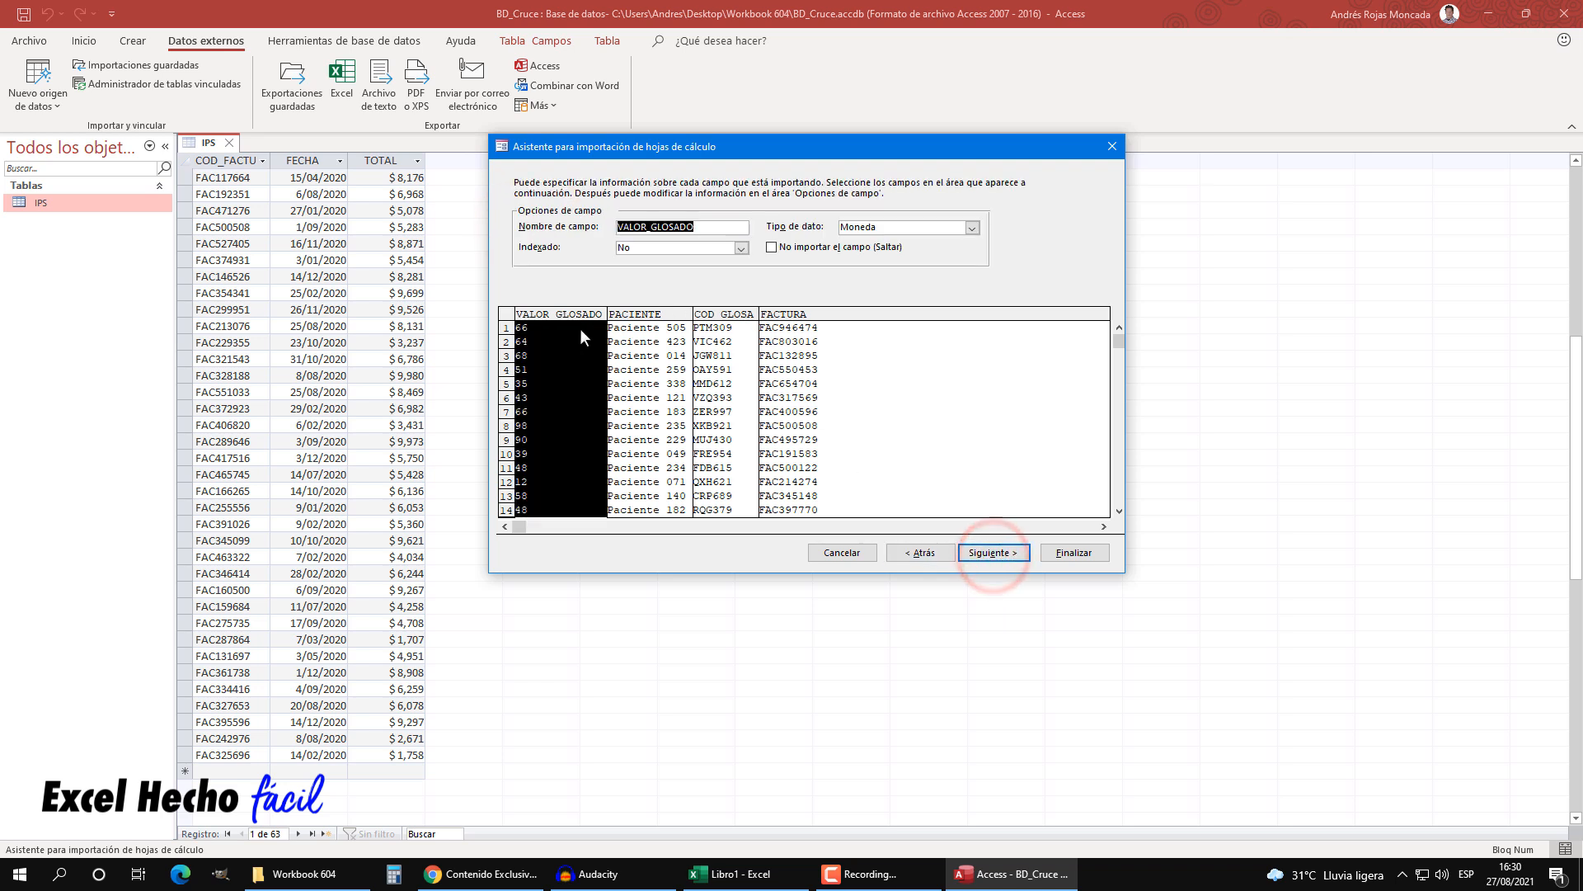
- Review the field options of VALOR_GLOSADO, PACIENTE, COD_GLOSA and FACTURA in the Pagador import
{"action": "left_click", "coordinate": [561, 309]}
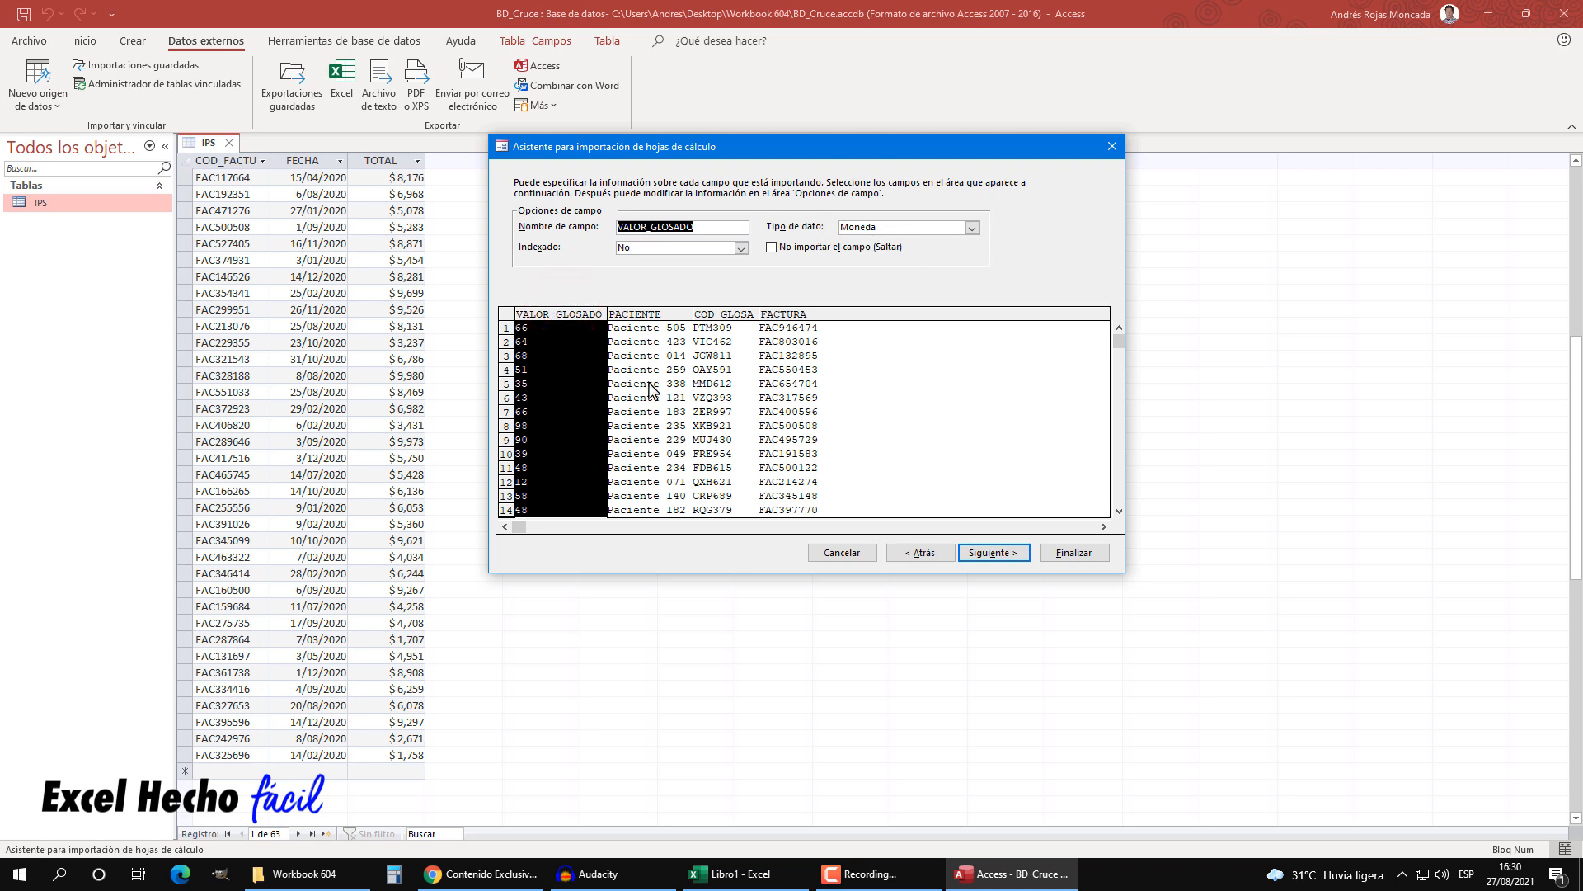
{"action": "left_click", "coordinate": [648, 313]}
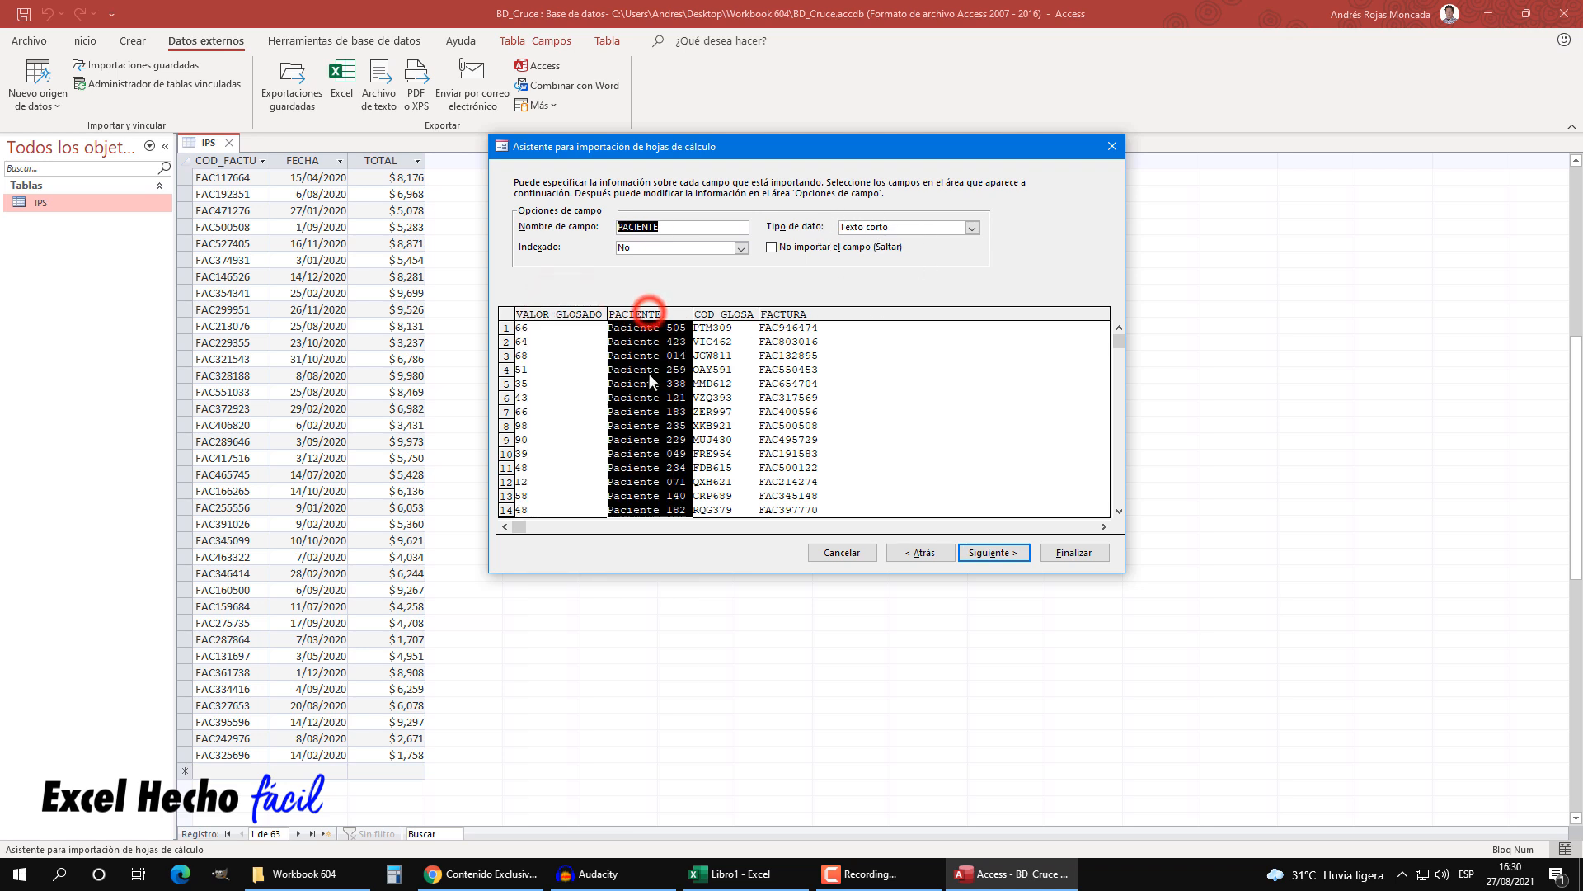
{"action": "left_click", "coordinate": [734, 315]}
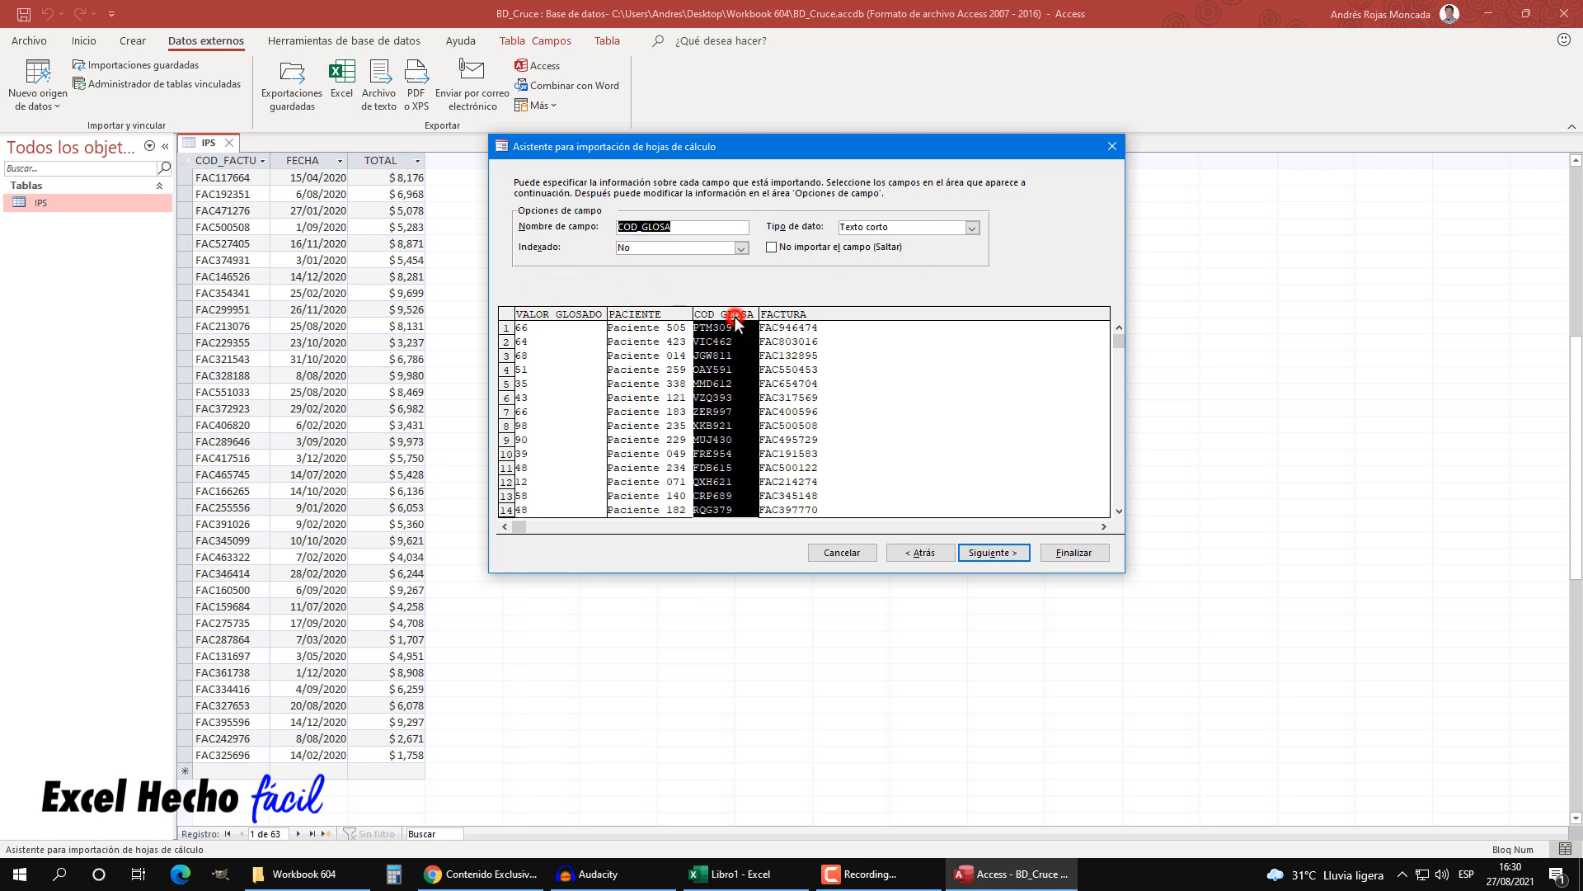
{"action": "left_click", "coordinate": [806, 316]}
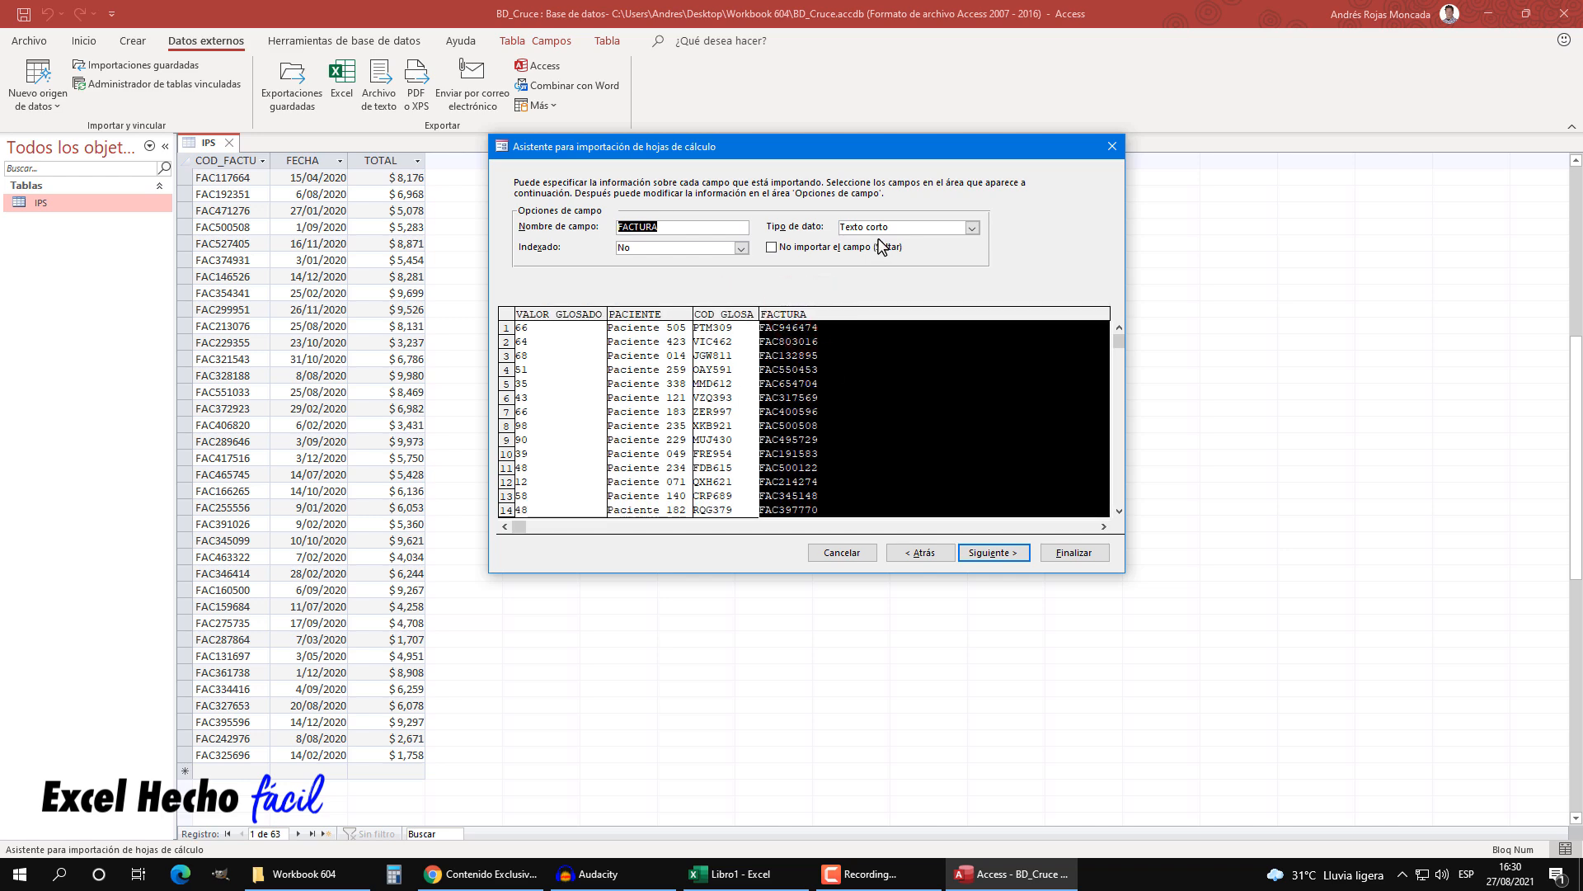
- Finish importing to table Pagador with no primary key, without saving the import steps
{"action": "left_click", "coordinate": [1006, 552]}
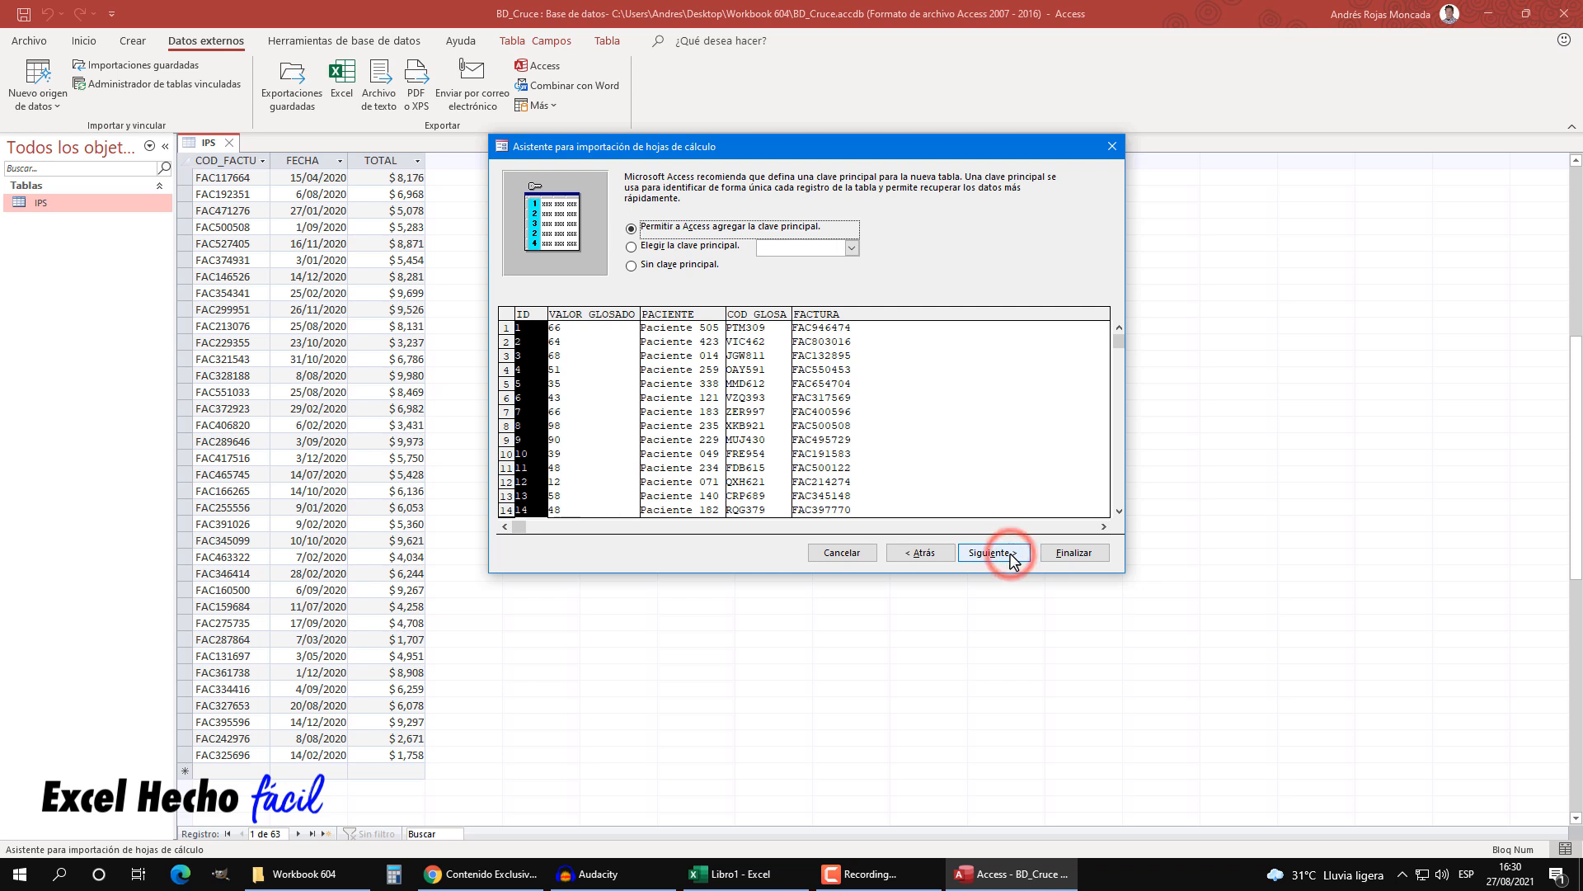
{"action": "left_click", "coordinate": [633, 267]}
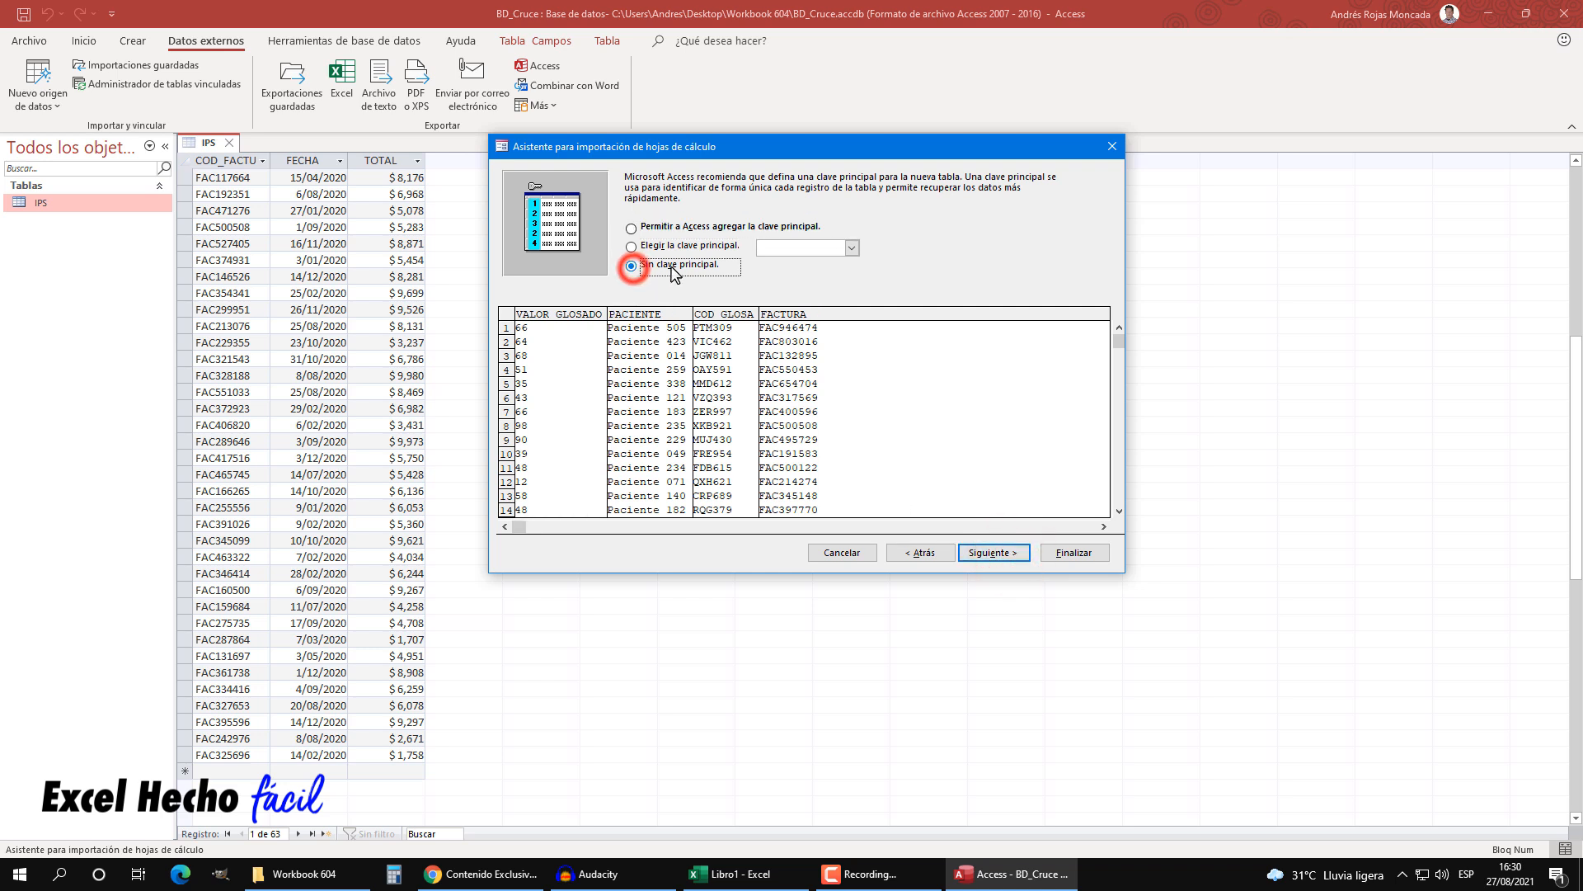
{"action": "left_click", "coordinate": [972, 559]}
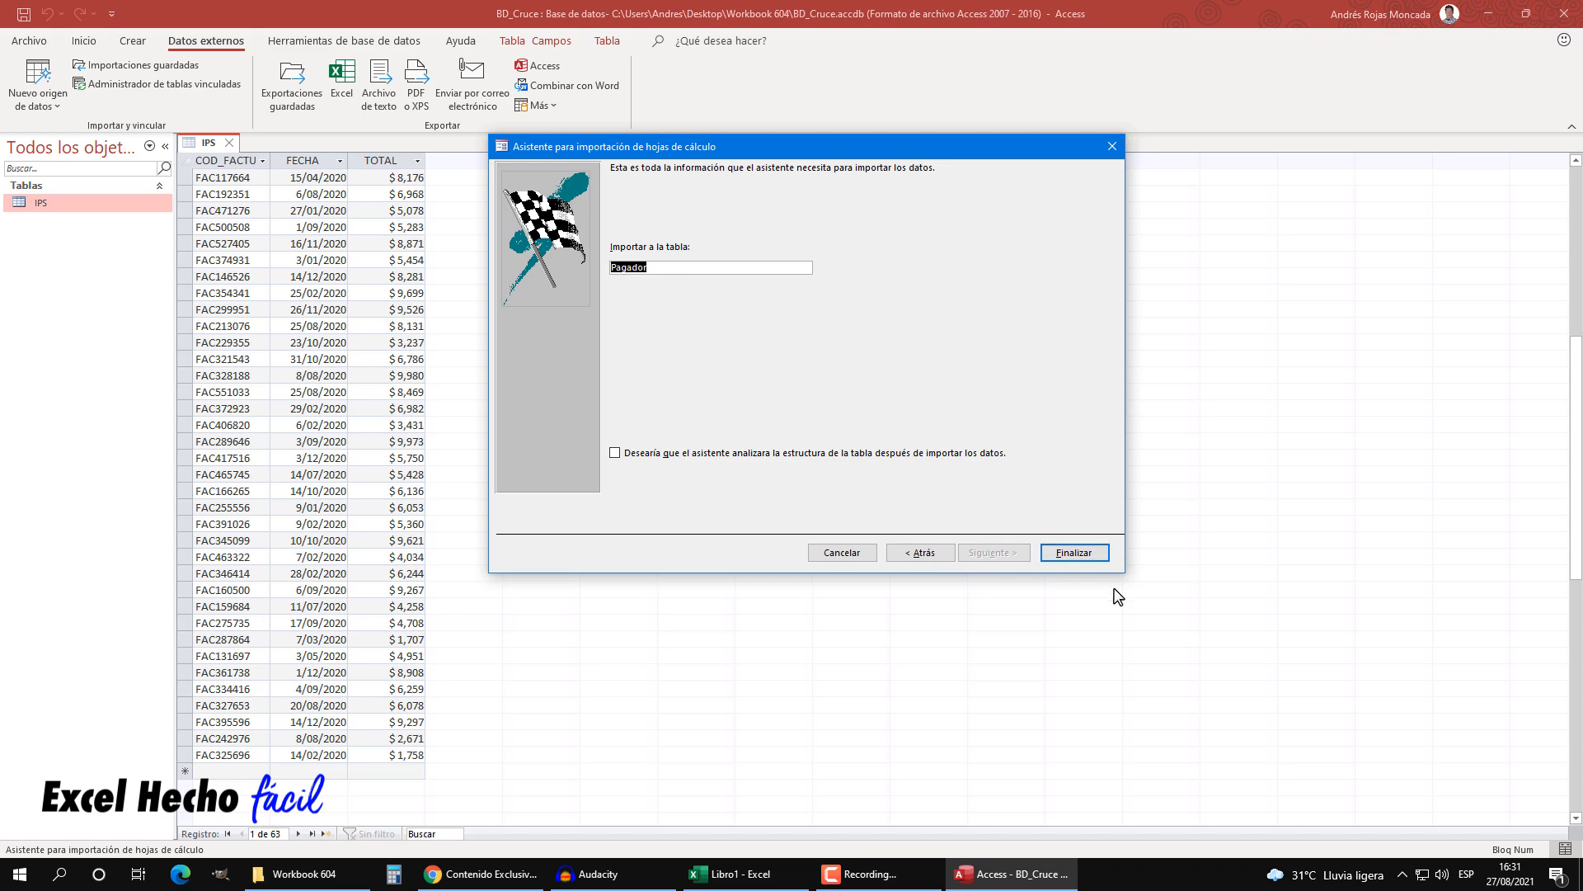
{"action": "left_click", "coordinate": [1080, 554]}
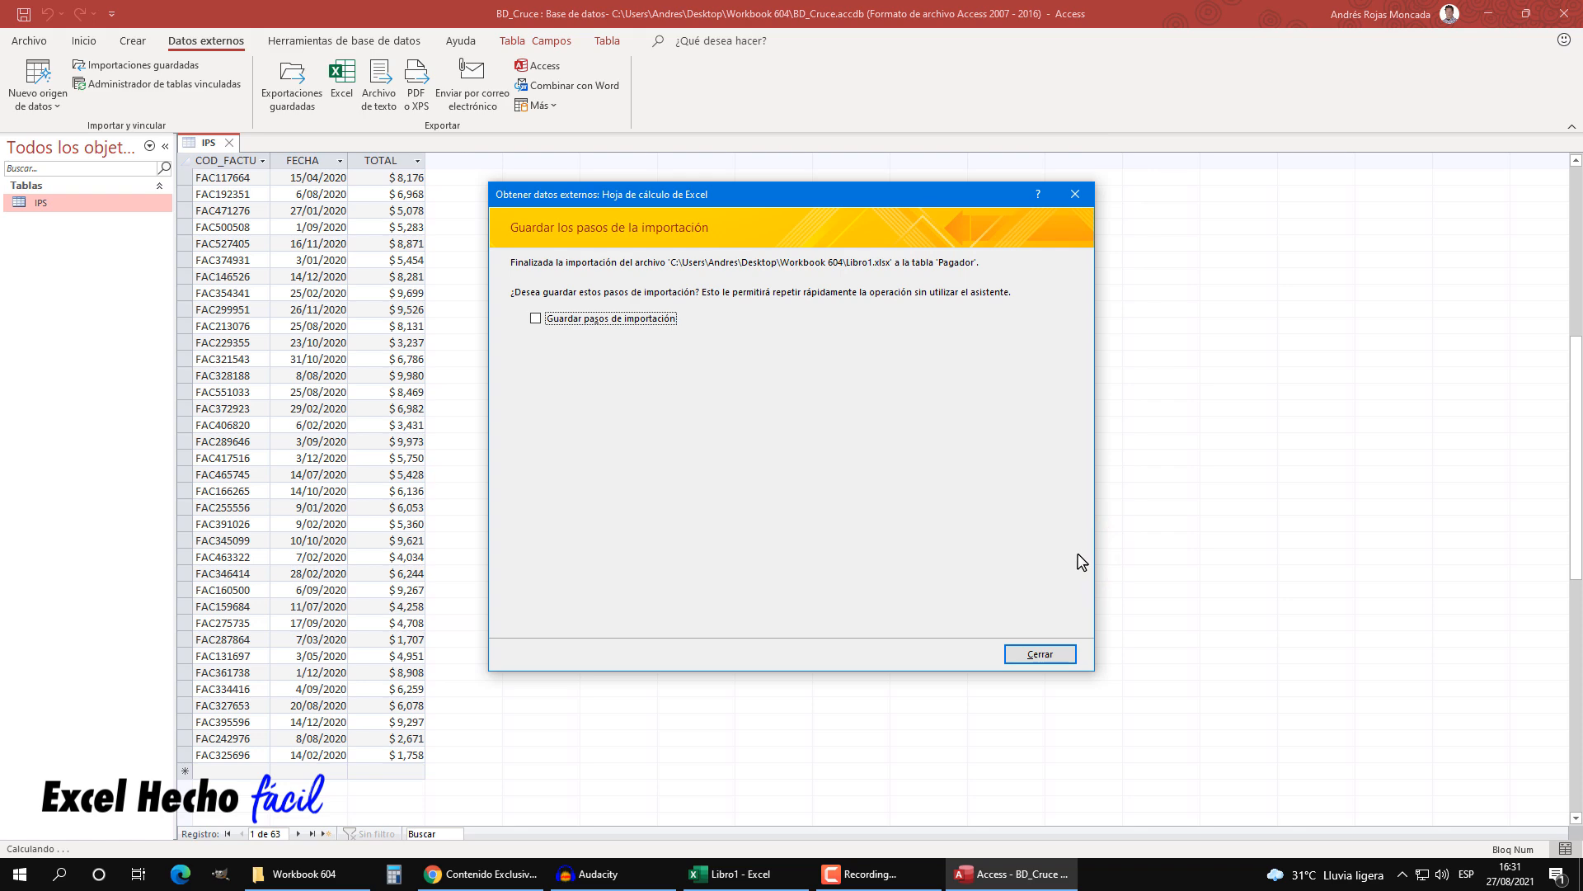
{"action": "left_click", "coordinate": [1040, 654]}
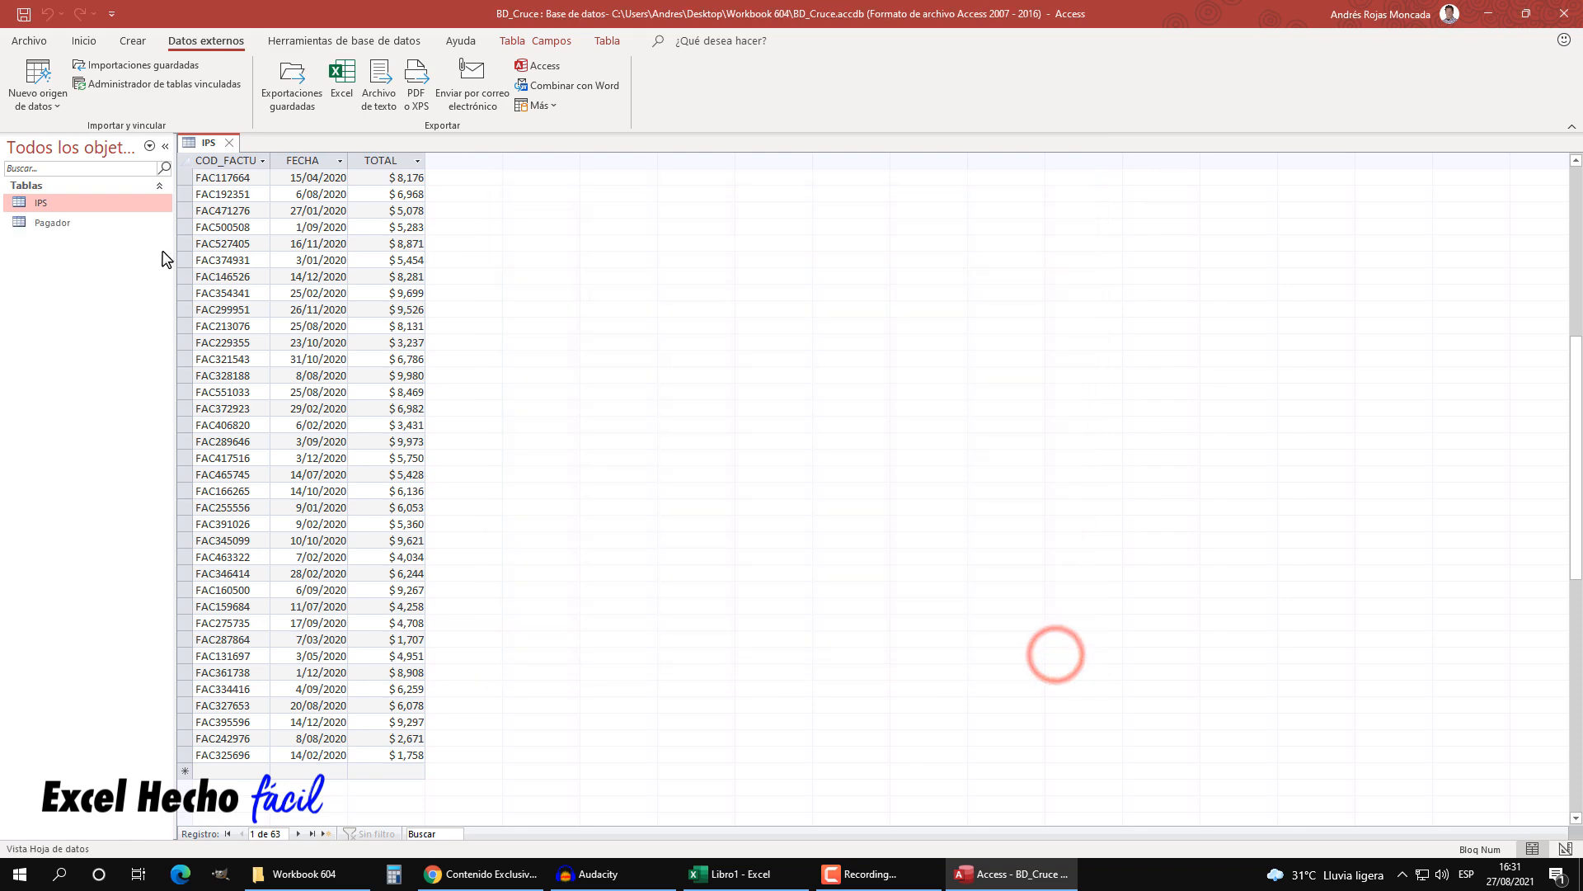
- Open the imported Pagador table and compare its records with the Pagador sheet in Excel down to the last row, then return to Access
{"action": "double_click", "coordinate": [47, 223]}
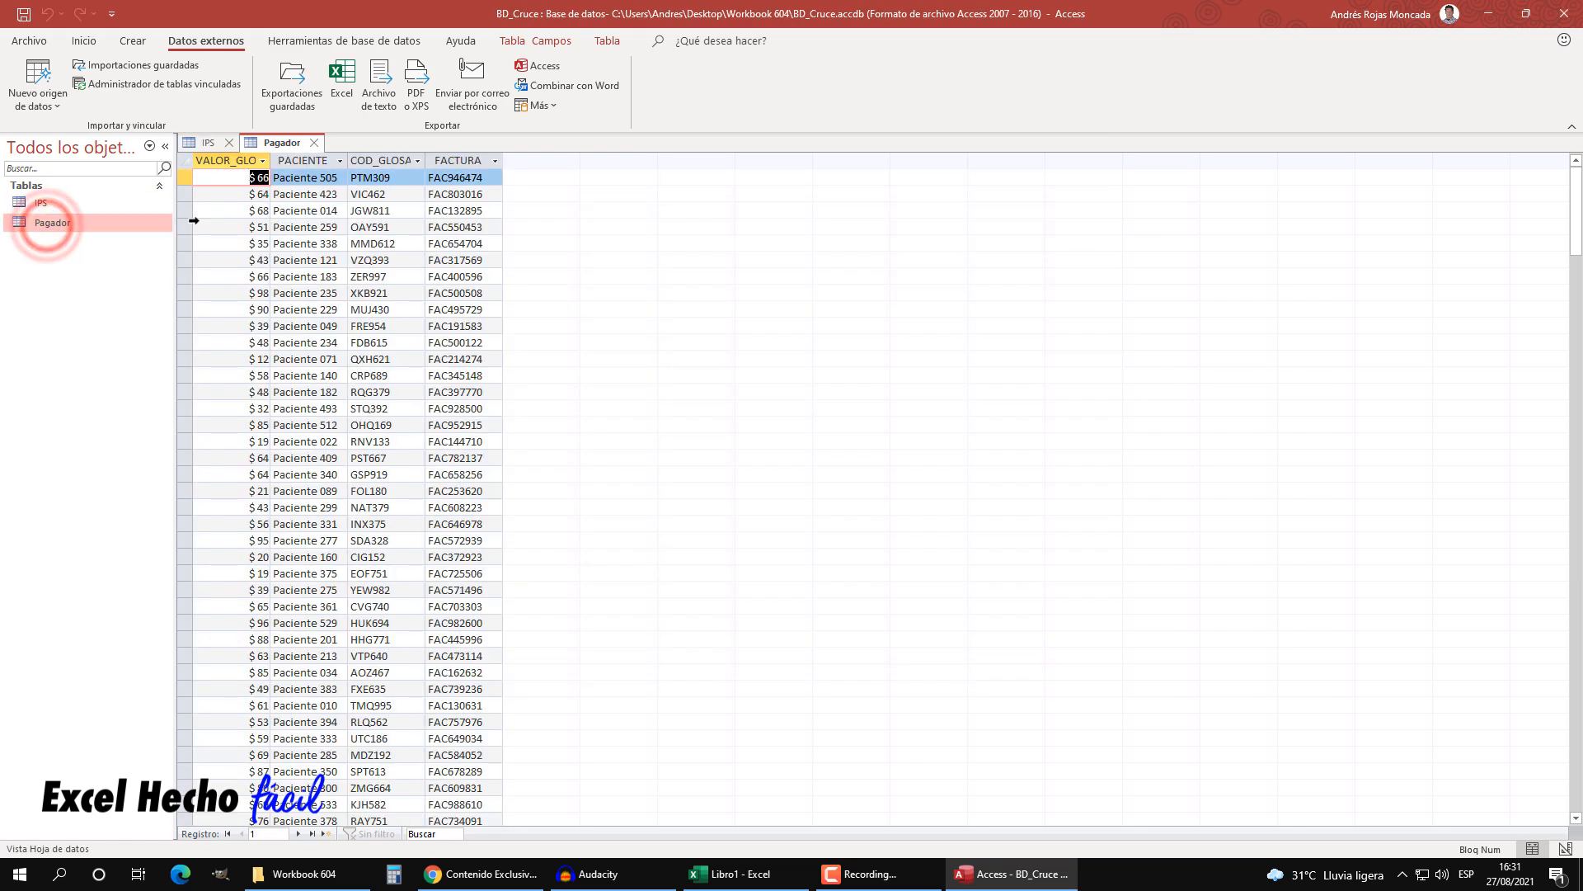
{"action": "scroll", "coordinate": [299, 415], "scroll_direction": "down", "scroll_amount": 3}
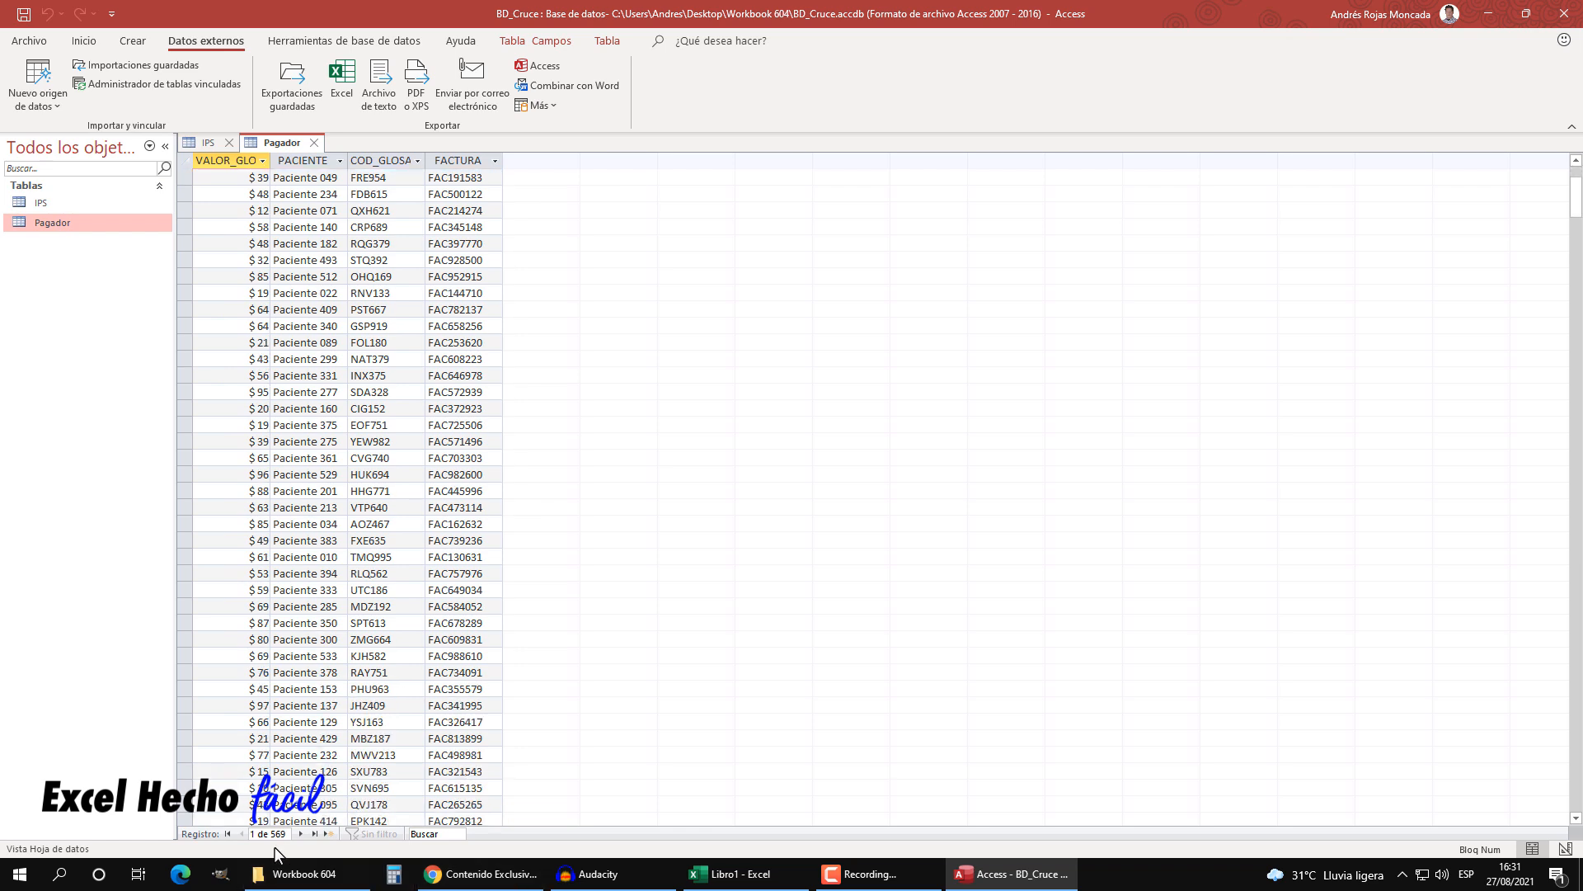
{"action": "scroll", "coordinate": [309, 592], "scroll_direction": "up", "scroll_amount": 3}
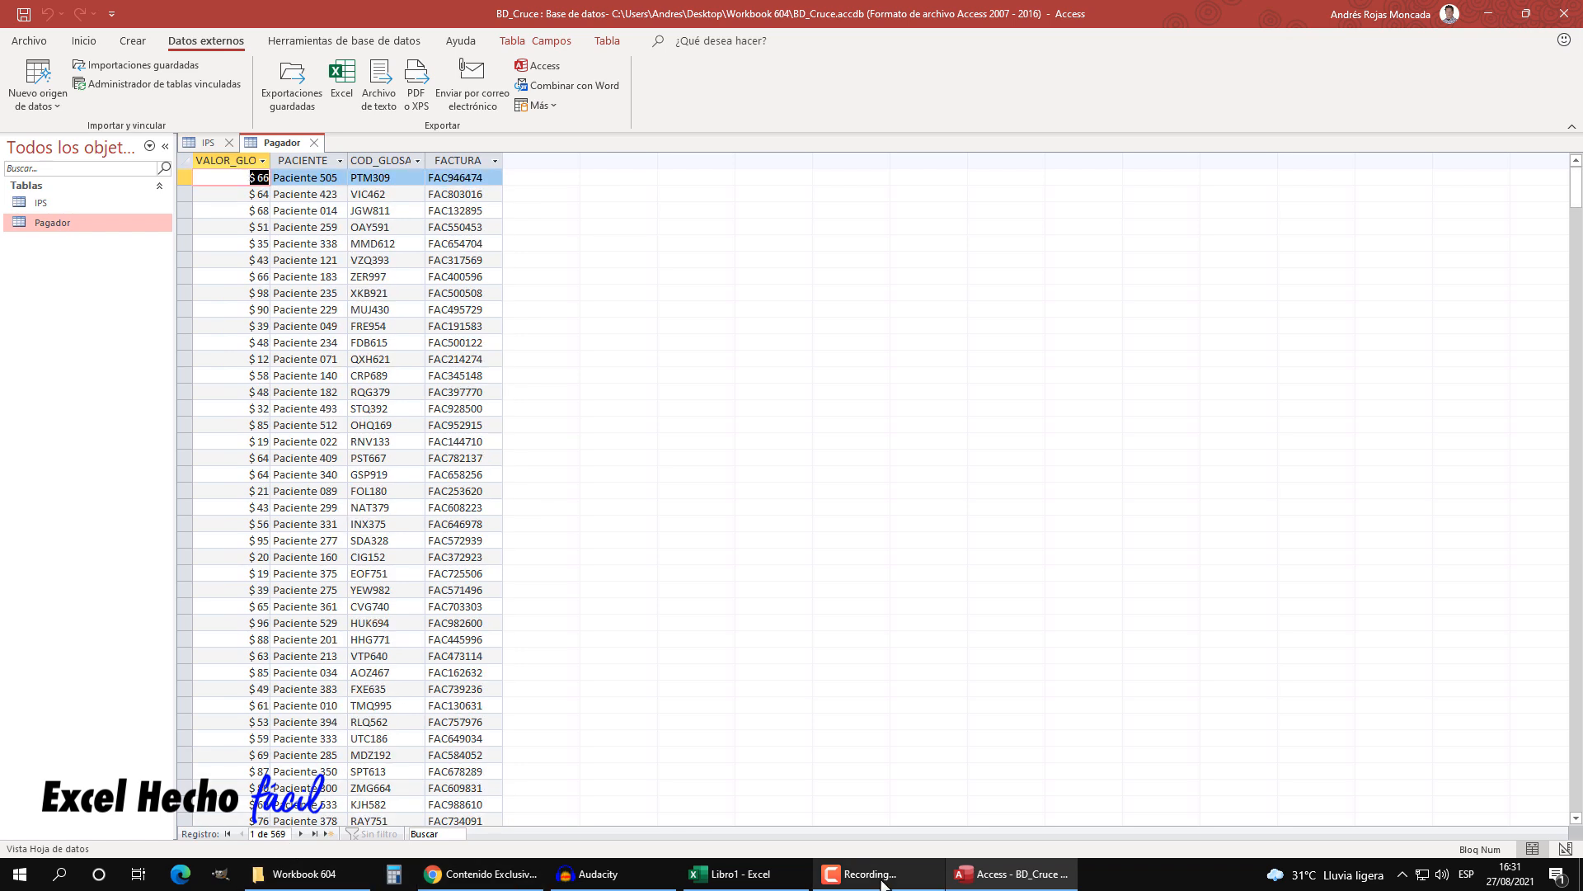
{"action": "left_click", "coordinate": [708, 873]}
{"action": "left_click", "coordinate": [154, 828]}
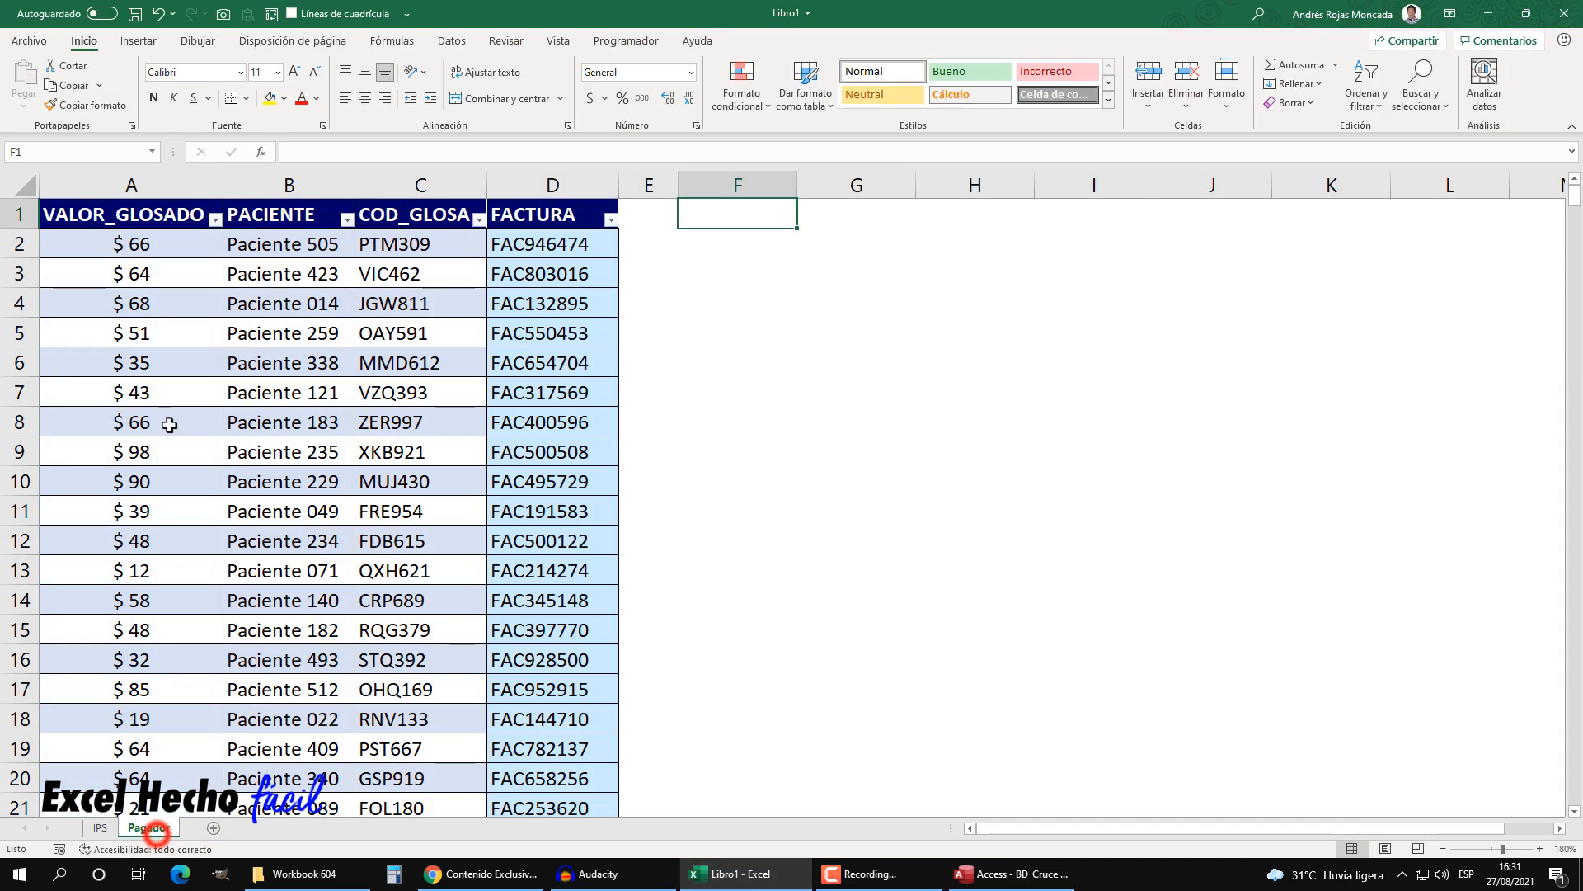
{"action": "left_click", "coordinate": [157, 218]}
{"action": "key", "text": "ctrl+Down"}
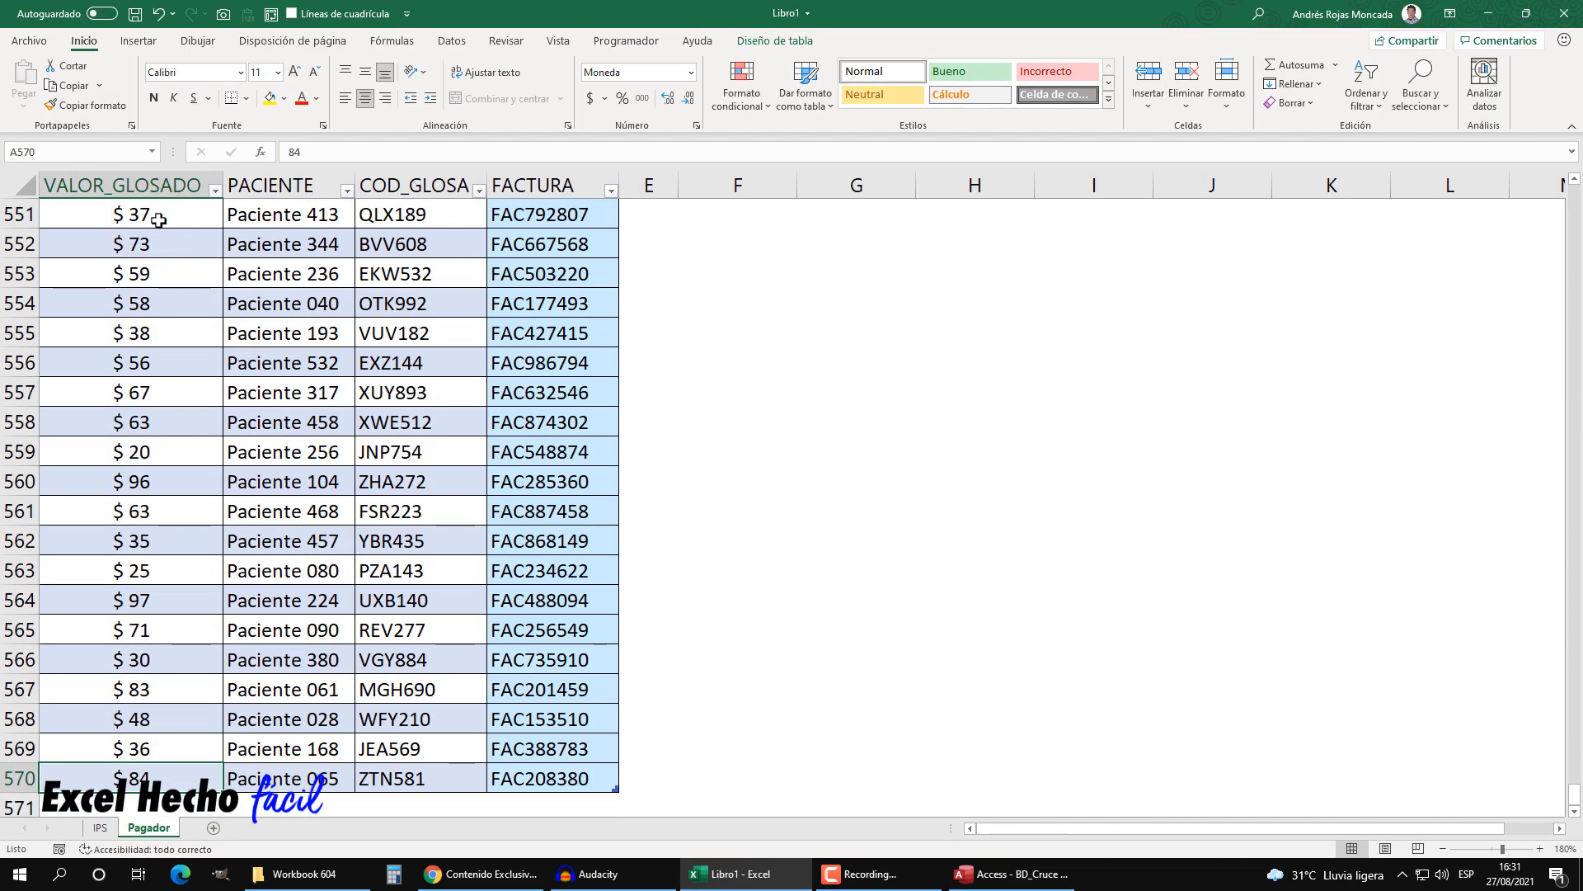
{"action": "scroll", "coordinate": [202, 561], "scroll_direction": "down", "scroll_amount": 1}
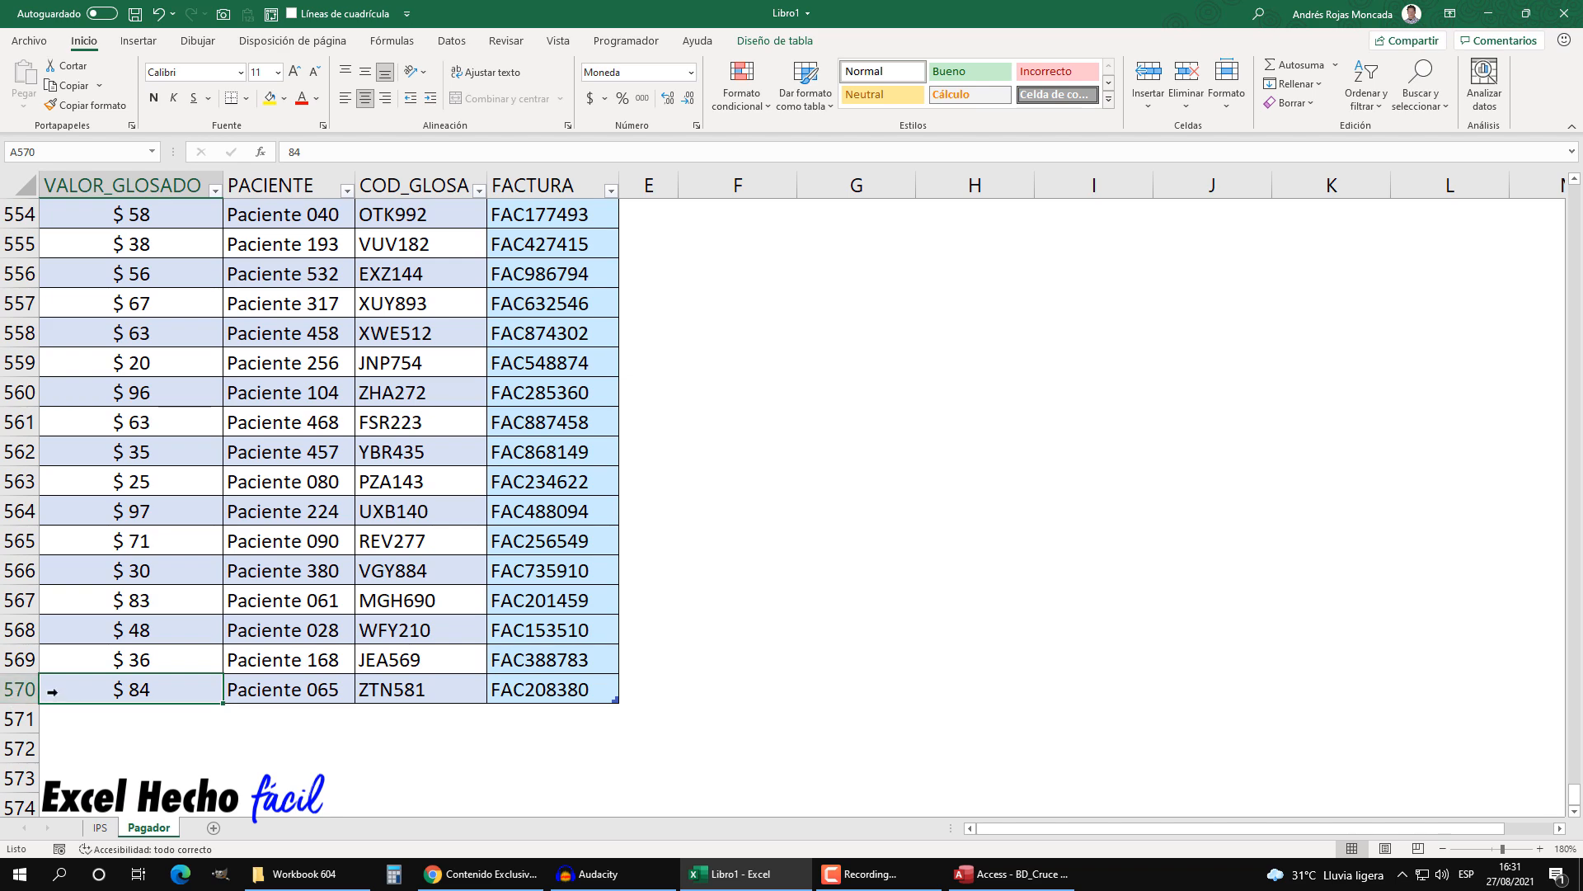
{"action": "key", "text": "ctrl+Up"}
{"action": "left_click", "coordinate": [760, 216]}
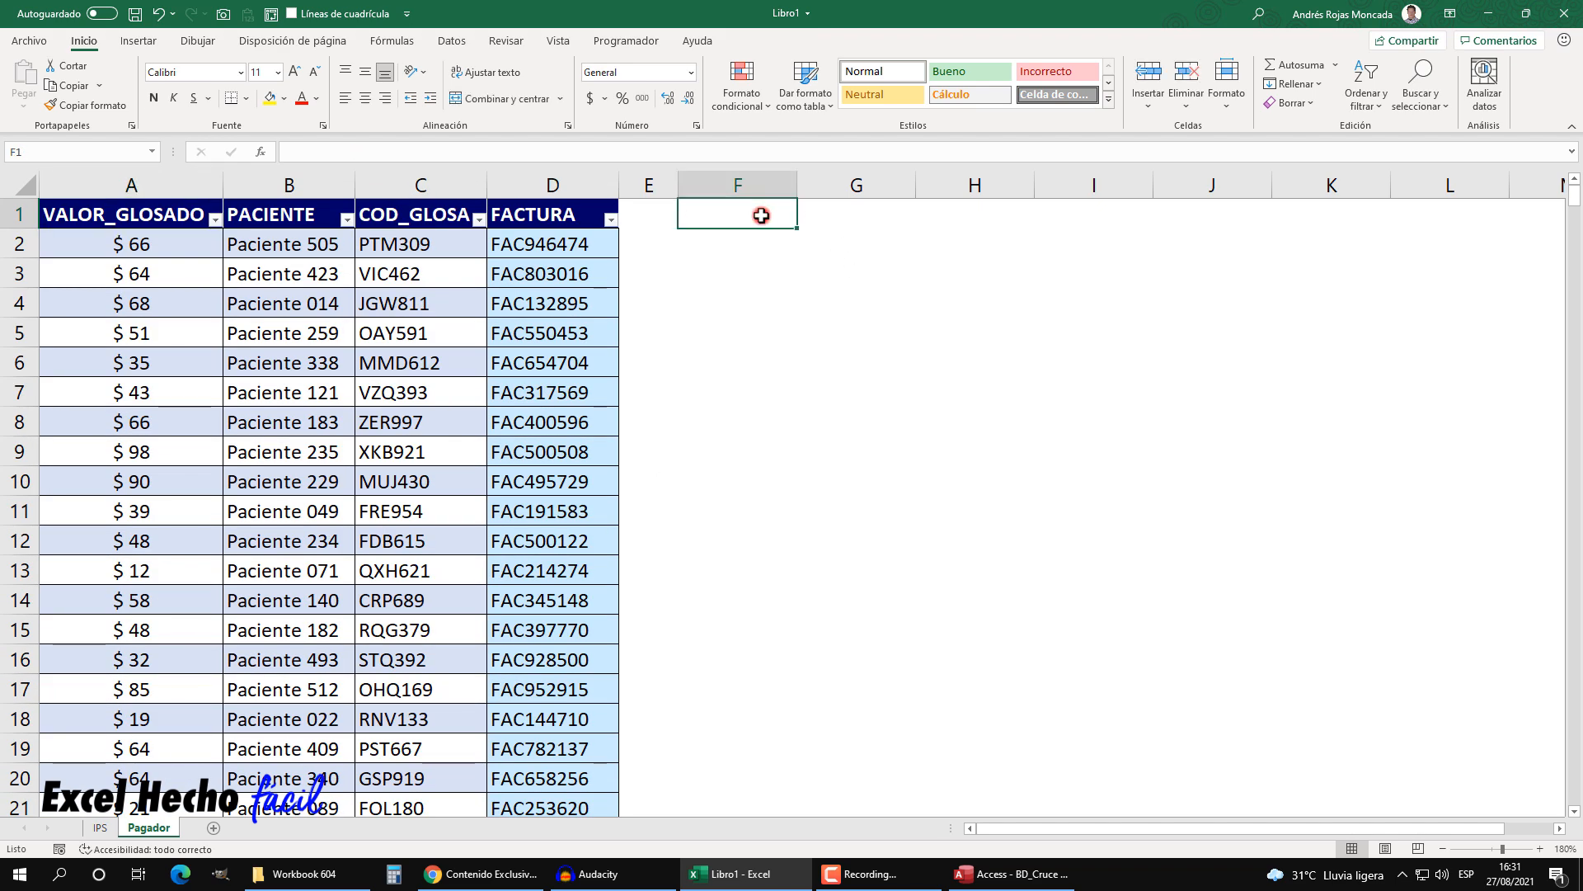
{"action": "left_click", "coordinate": [100, 827]}
{"action": "left_click", "coordinate": [990, 873]}
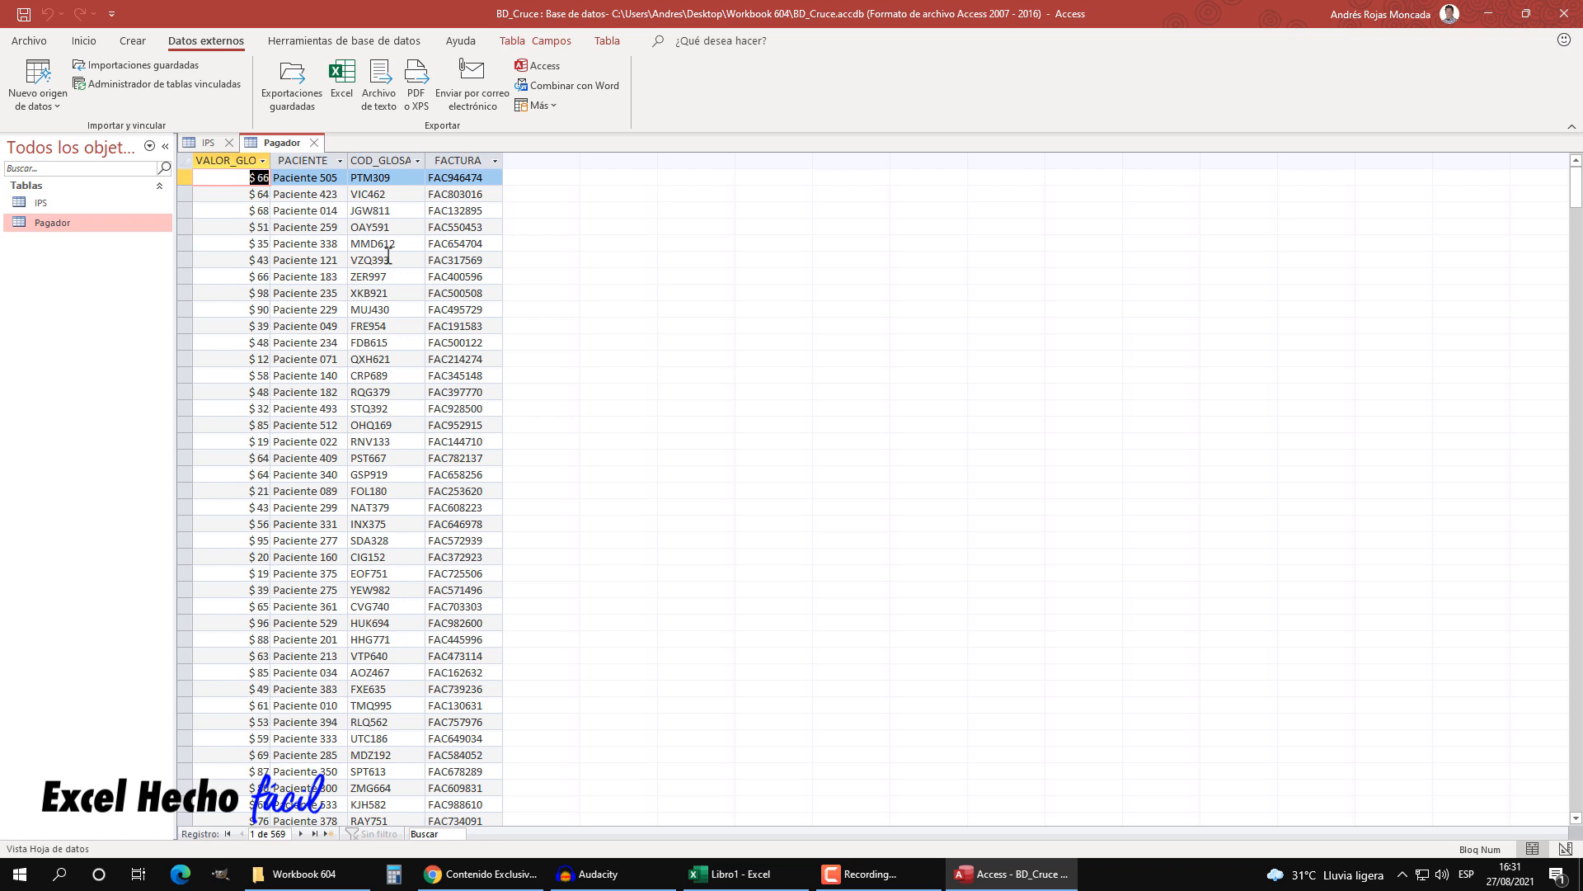
- Switch to Excel and compare the COD_FACTURA column of the IPS sheet with the FACTURA column of the Pagador sheet
{"action": "left_click", "coordinate": [740, 874]}
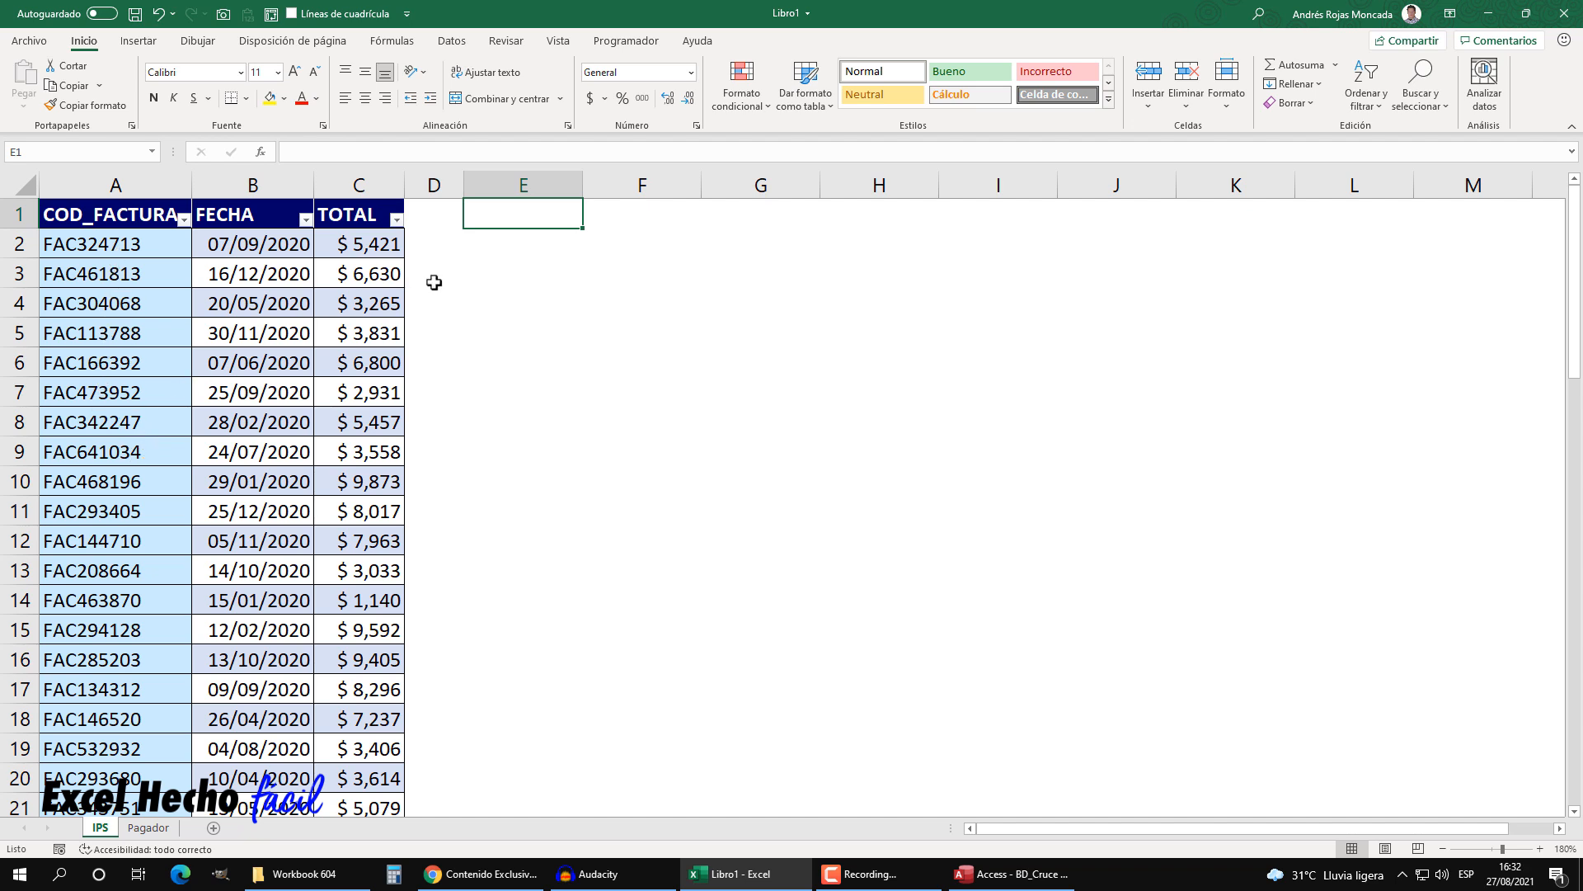
{"action": "left_click", "coordinate": [146, 827]}
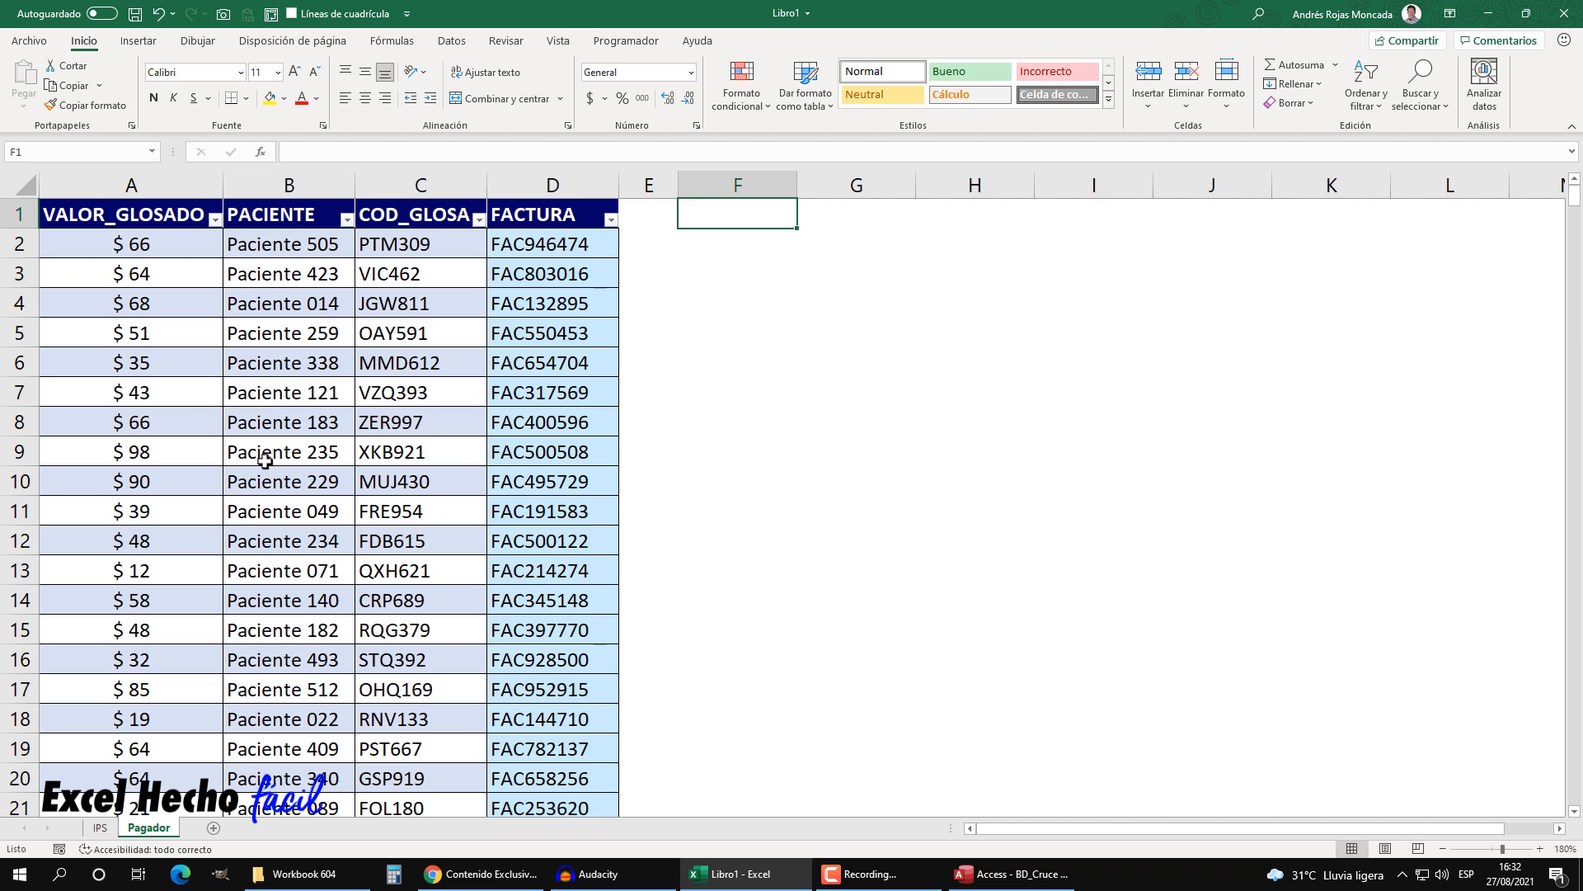
{"action": "left_click", "coordinate": [99, 828]}
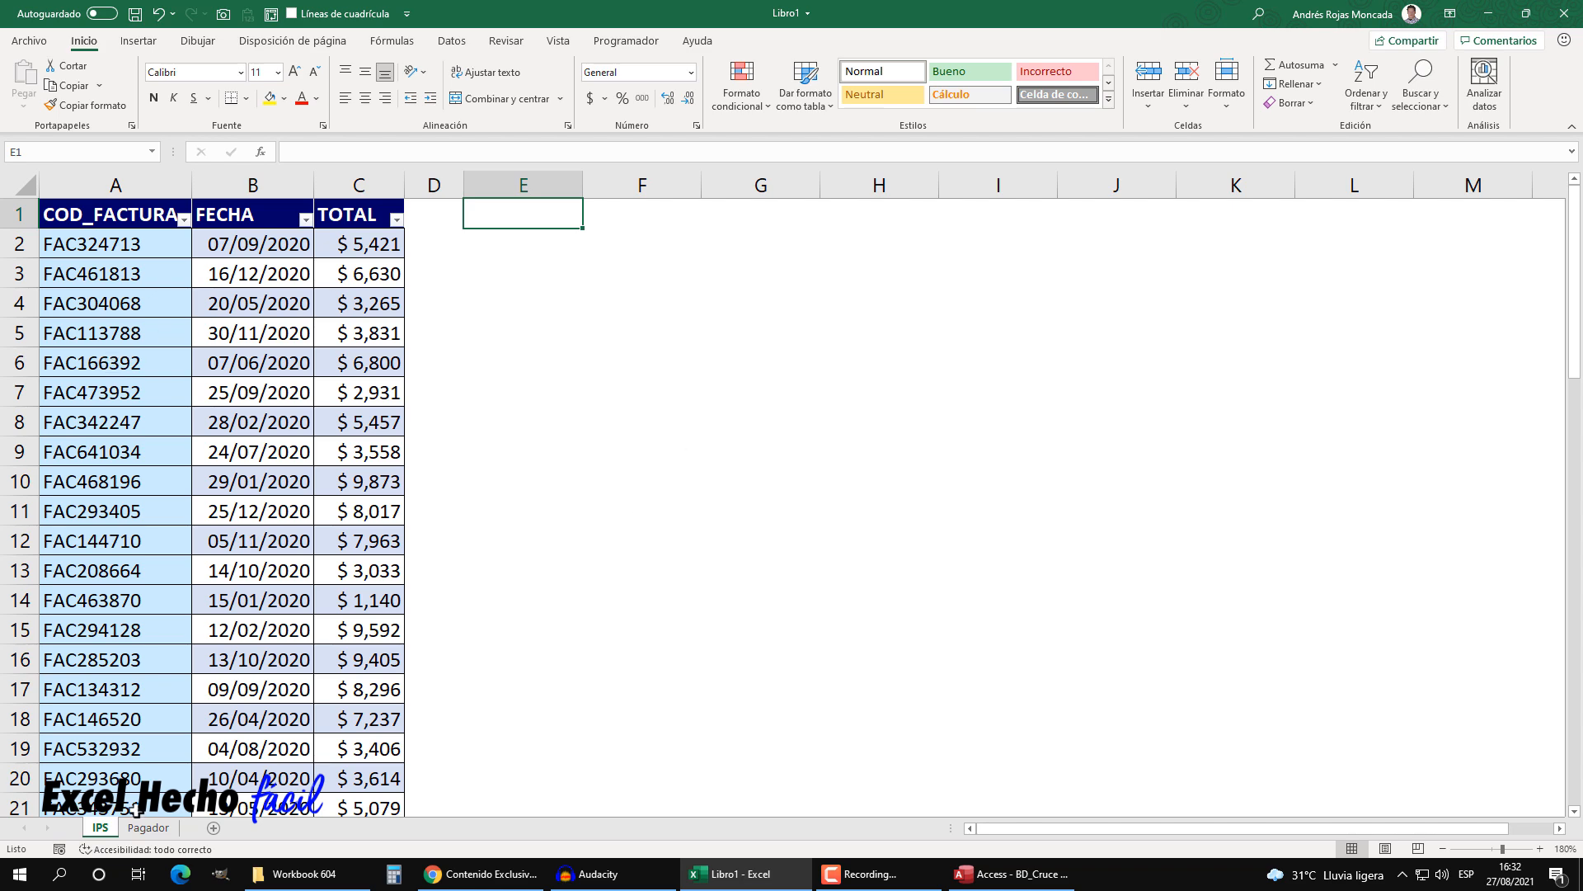
{"action": "left_click", "coordinate": [144, 829]}
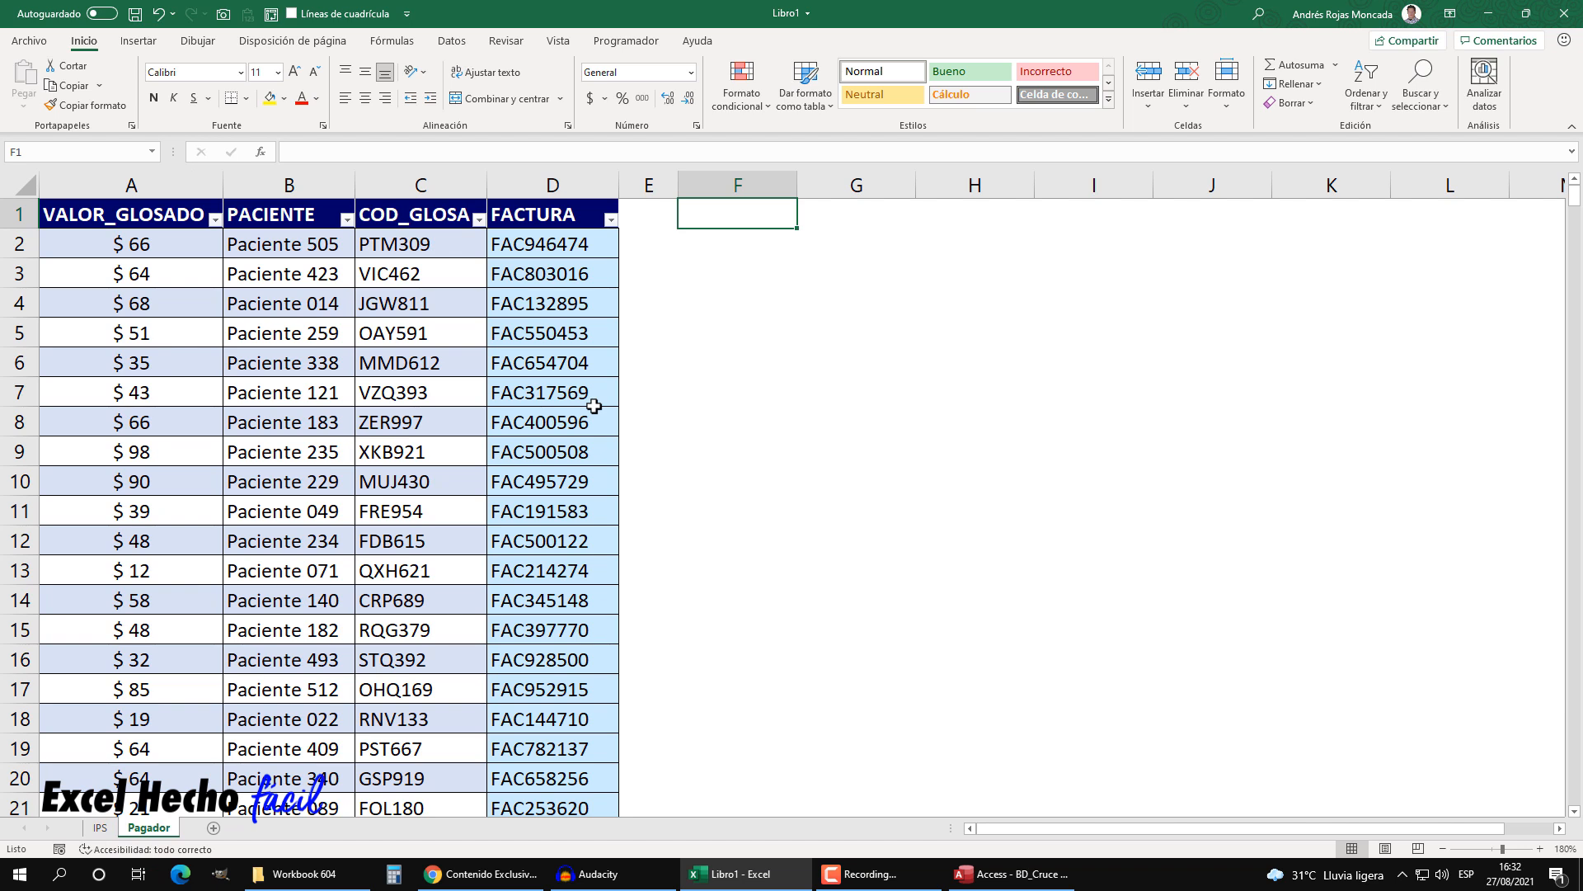
{"action": "left_click", "coordinate": [99, 828]}
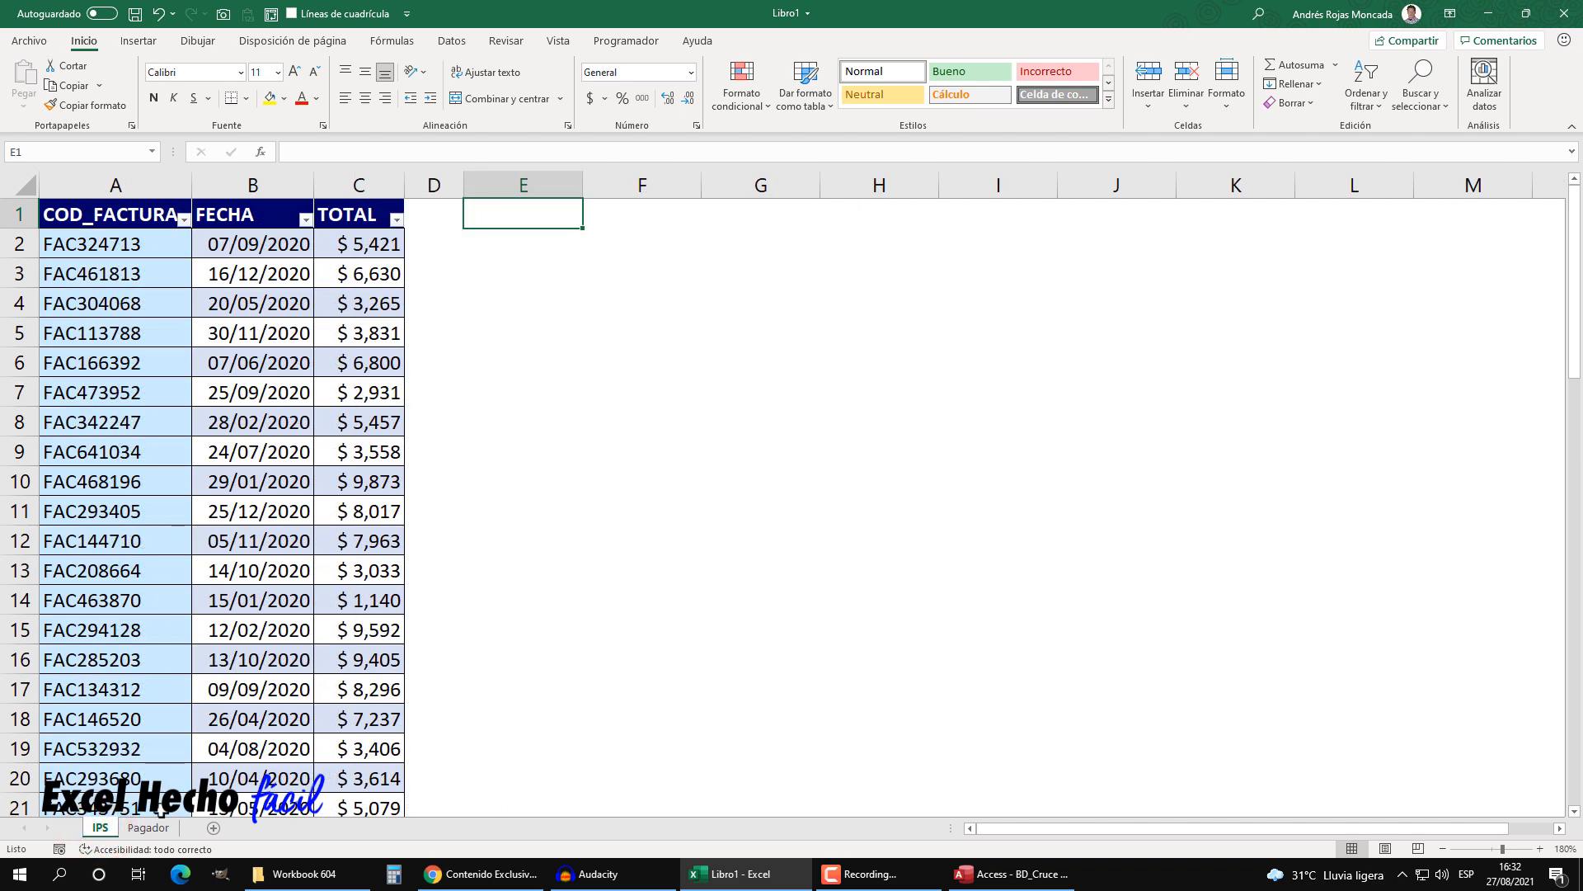
{"action": "left_click", "coordinate": [148, 827]}
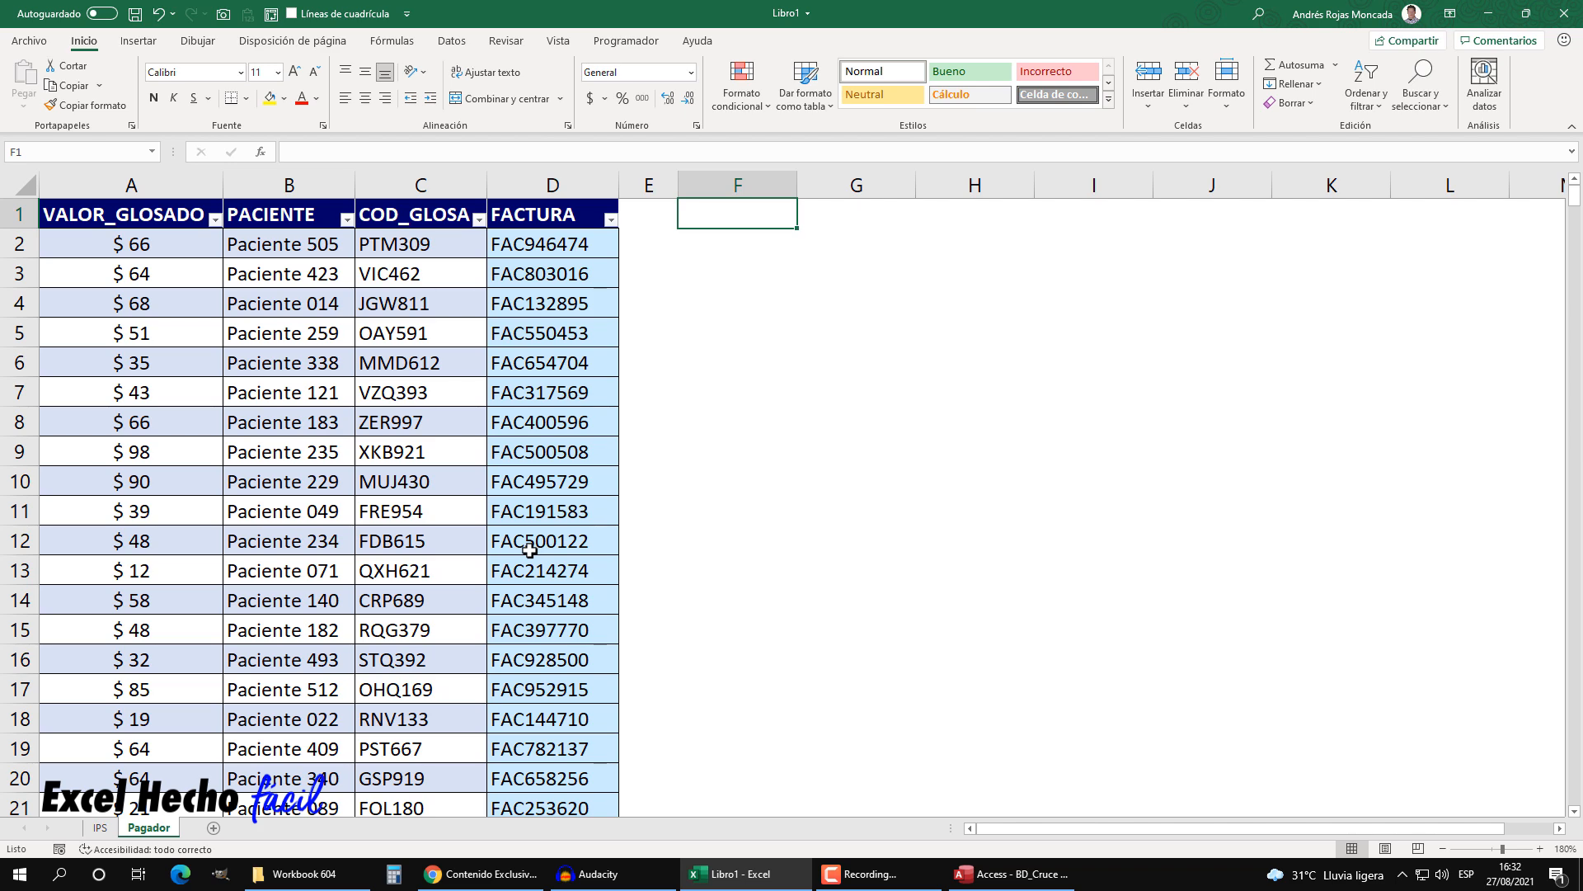
{"action": "left_click", "coordinate": [101, 827]}
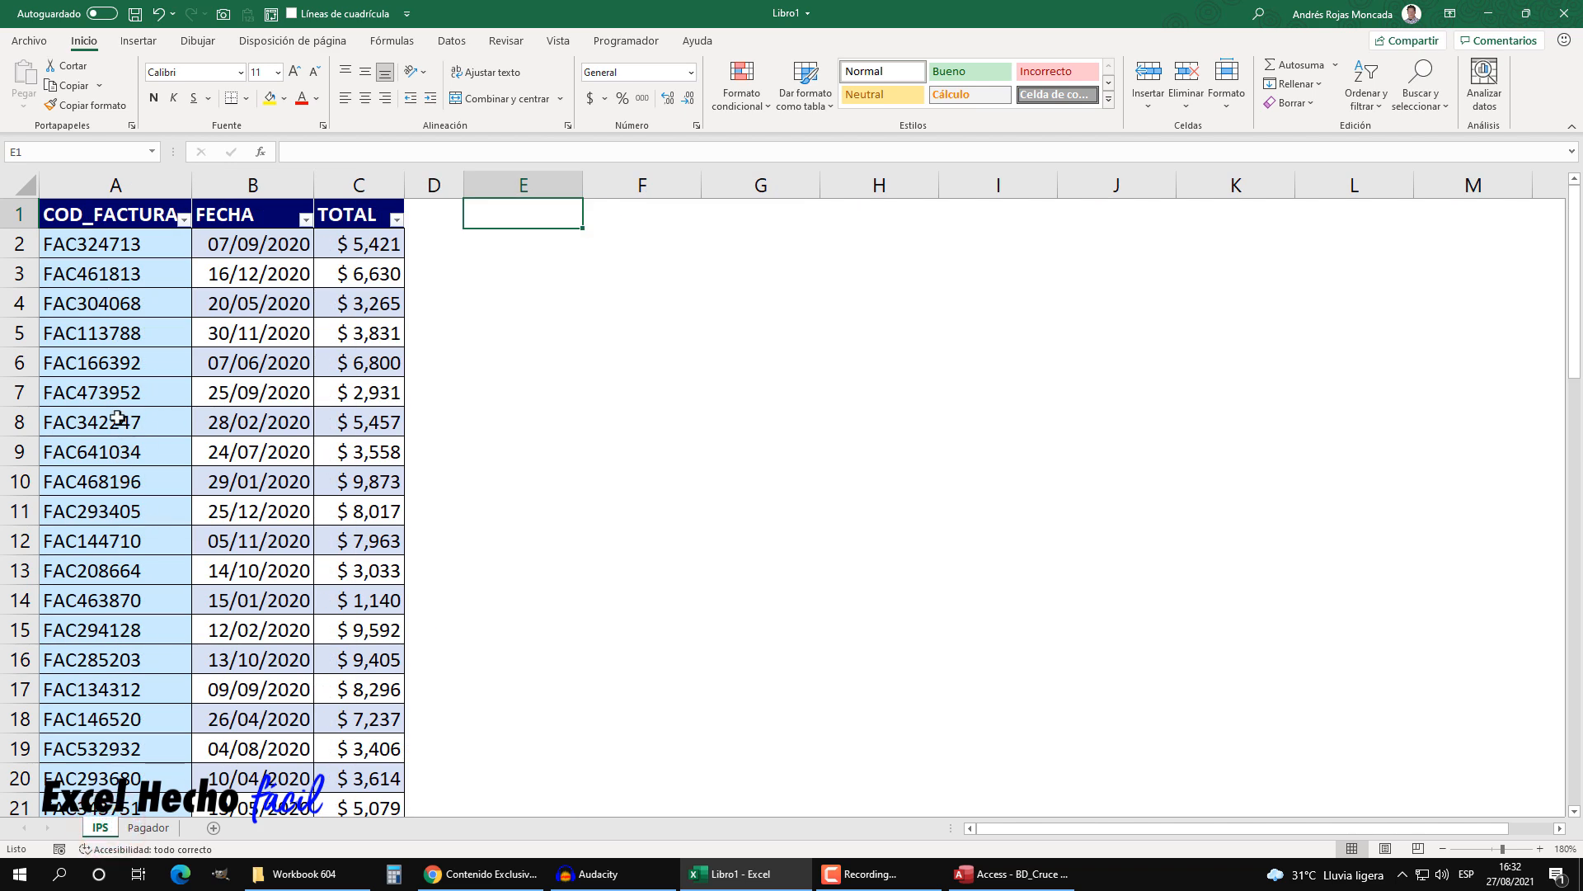
{"action": "left_click", "coordinate": [148, 827]}
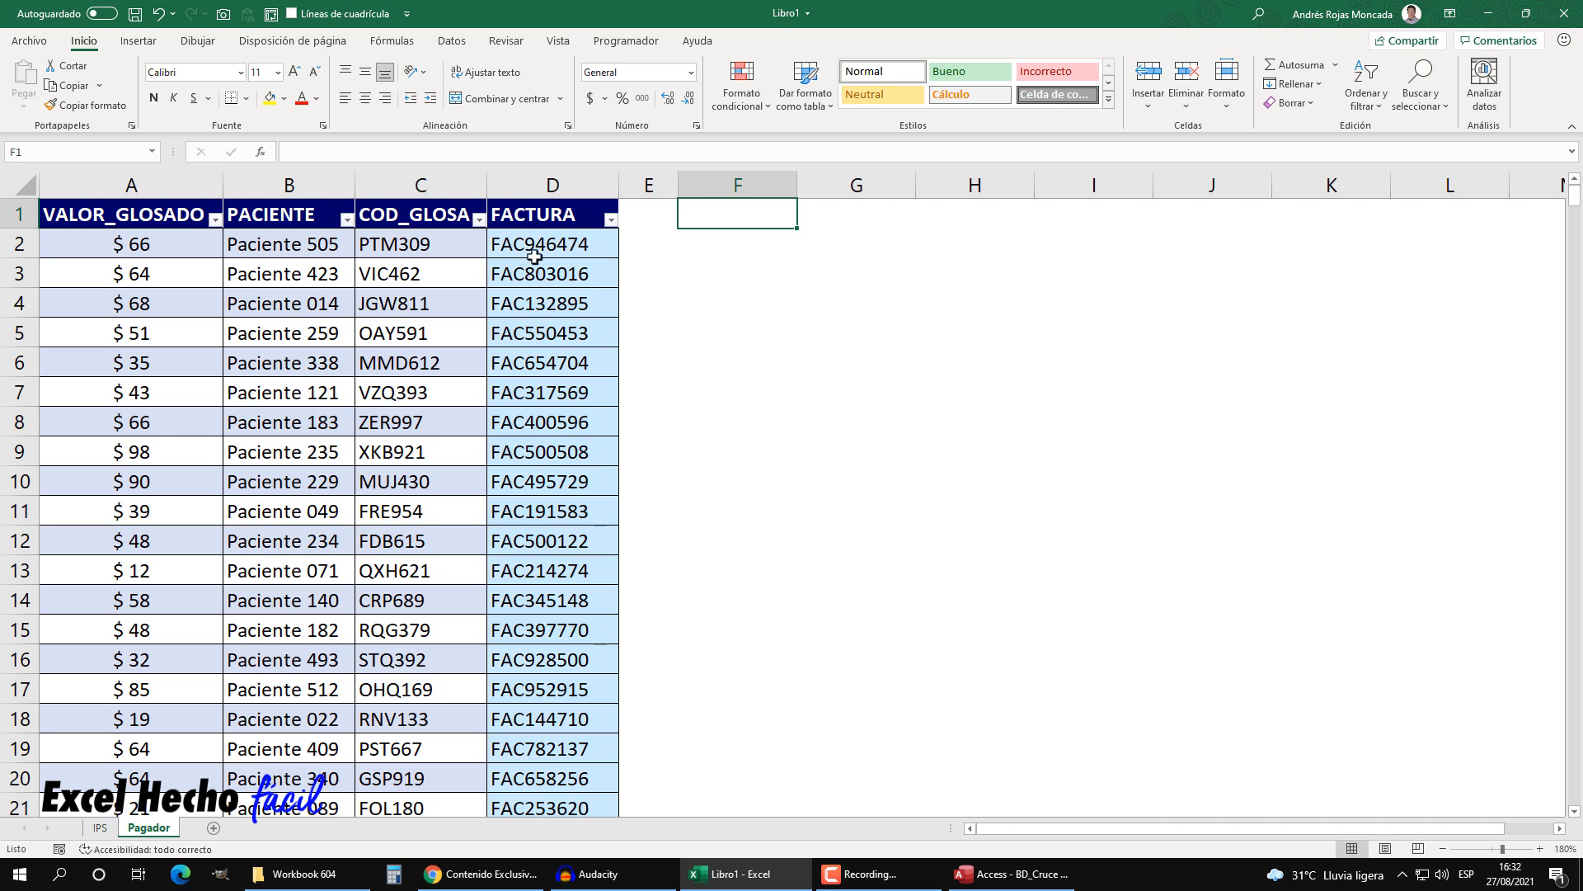
{"action": "left_click", "coordinate": [100, 827]}
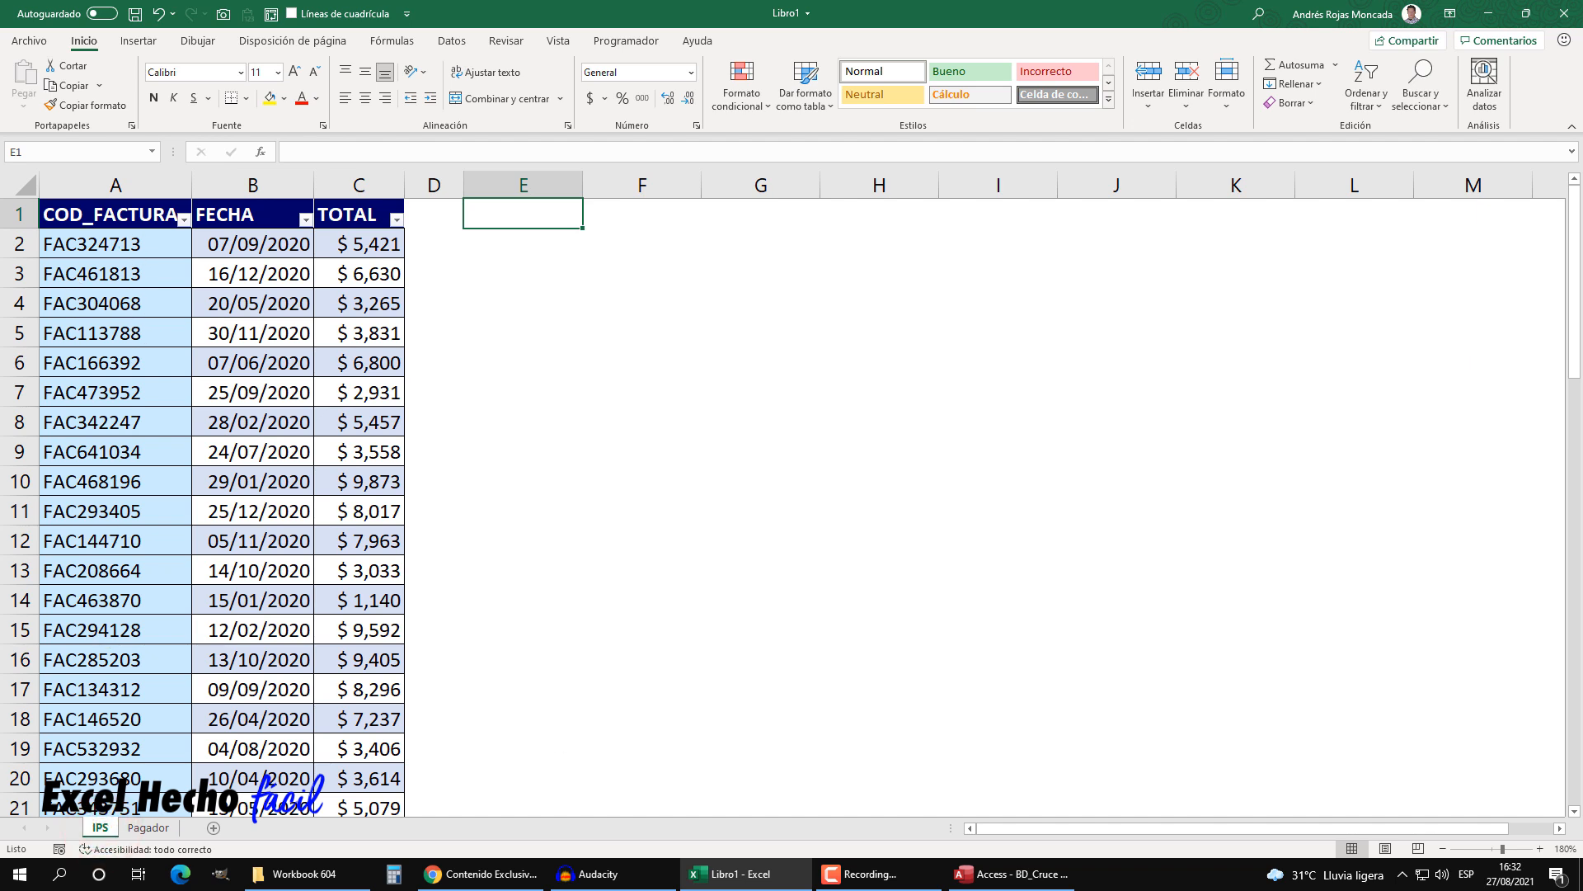
- Switch back to Access and fit all columns of the Pagador table to their content width
{"action": "left_click", "coordinate": [1002, 873]}
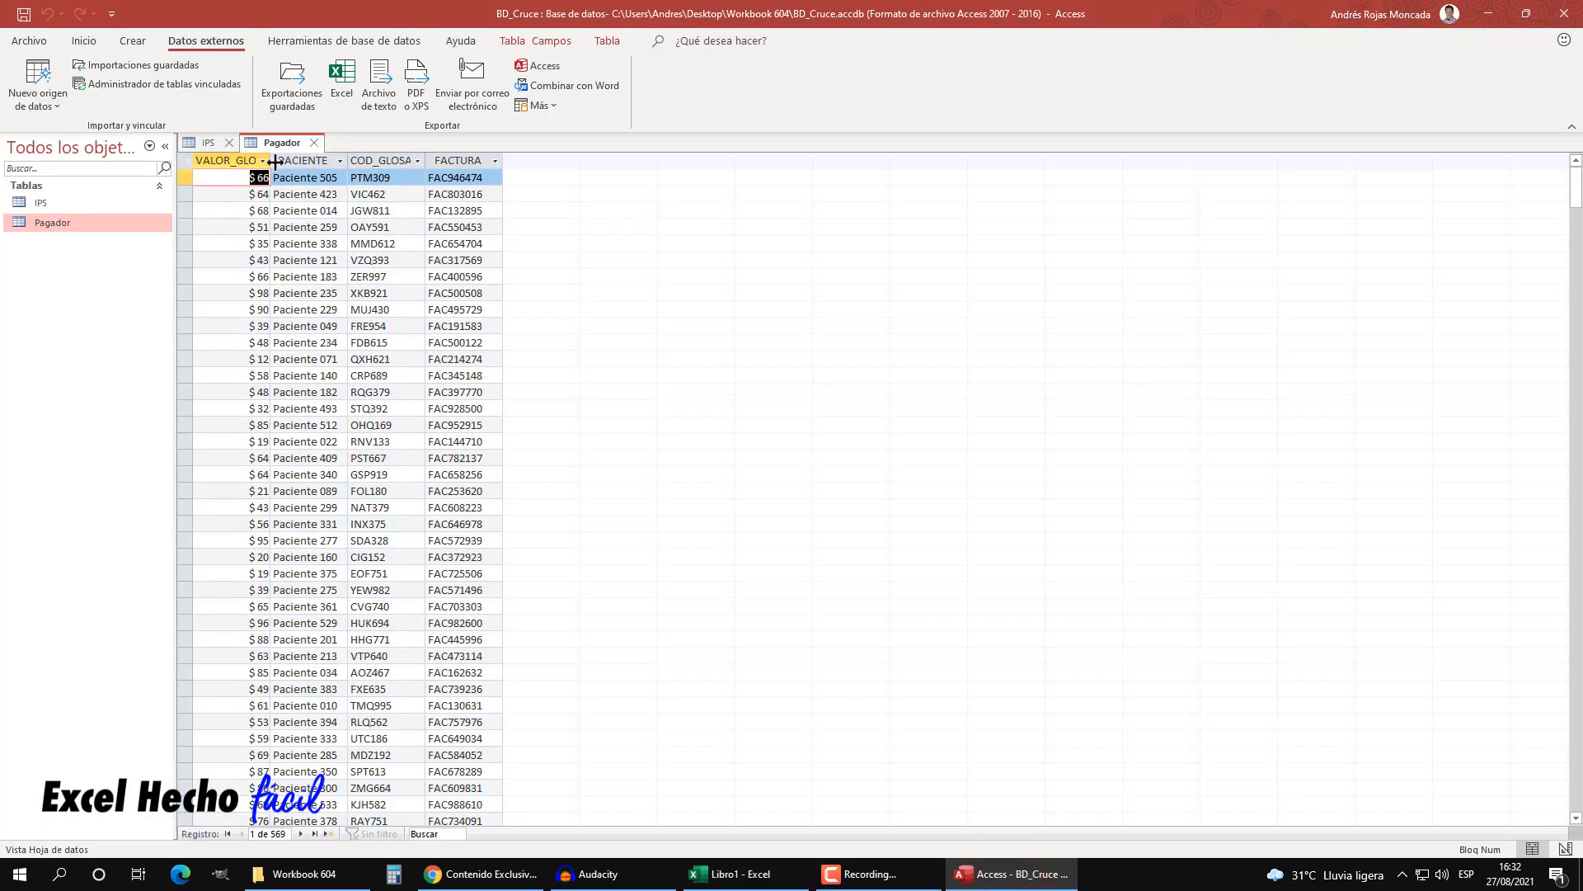
{"action": "left_click", "coordinate": [210, 142]}
{"action": "left_click", "coordinate": [286, 143]}
{"action": "left_click_drag", "start_coordinate": [218, 160], "coordinate": [506, 167]}
{"action": "double_click", "coordinate": [502, 160]}
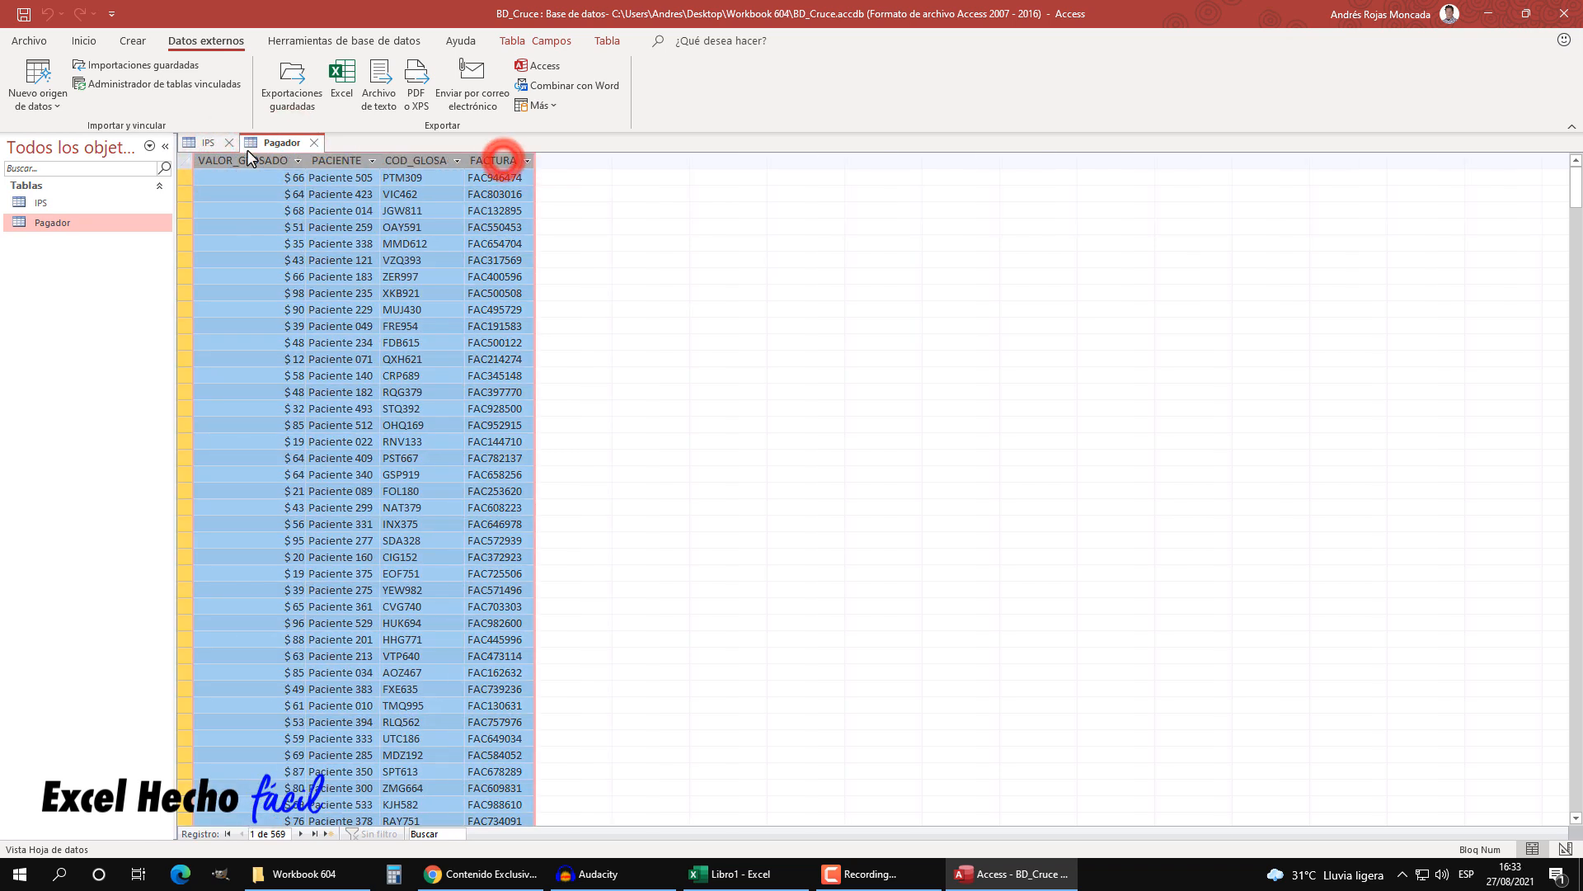
- Fit all columns of the IPS table to their content width and go back to the Pagador table
{"action": "left_click", "coordinate": [203, 142]}
{"action": "left_click_drag", "start_coordinate": [216, 160], "coordinate": [442, 166]}
{"action": "double_click", "coordinate": [425, 160]}
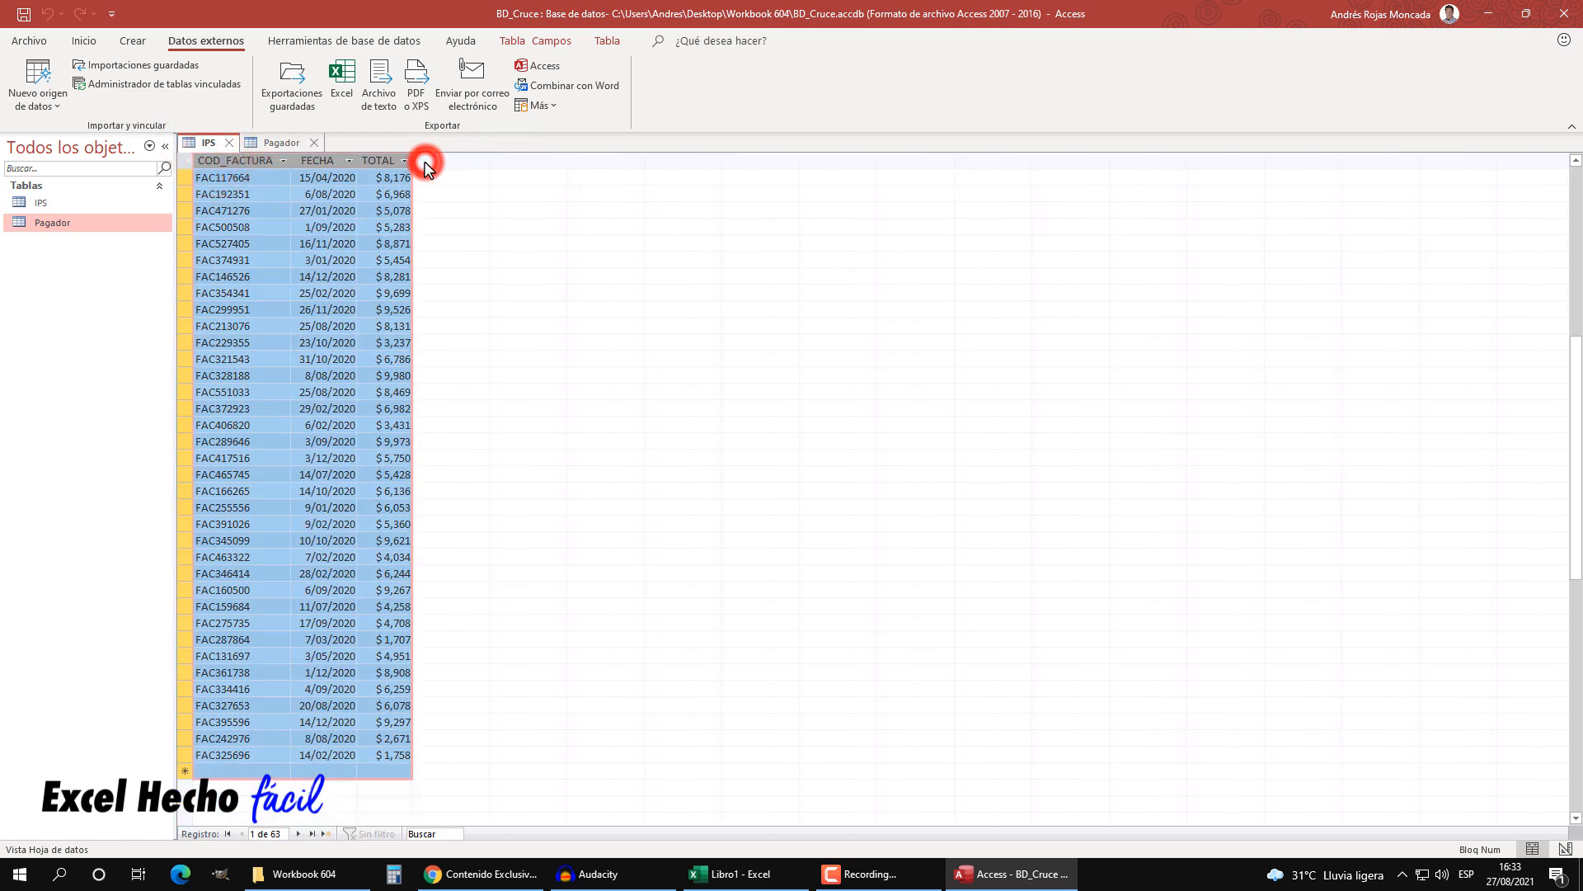
{"action": "left_click", "coordinate": [287, 138]}
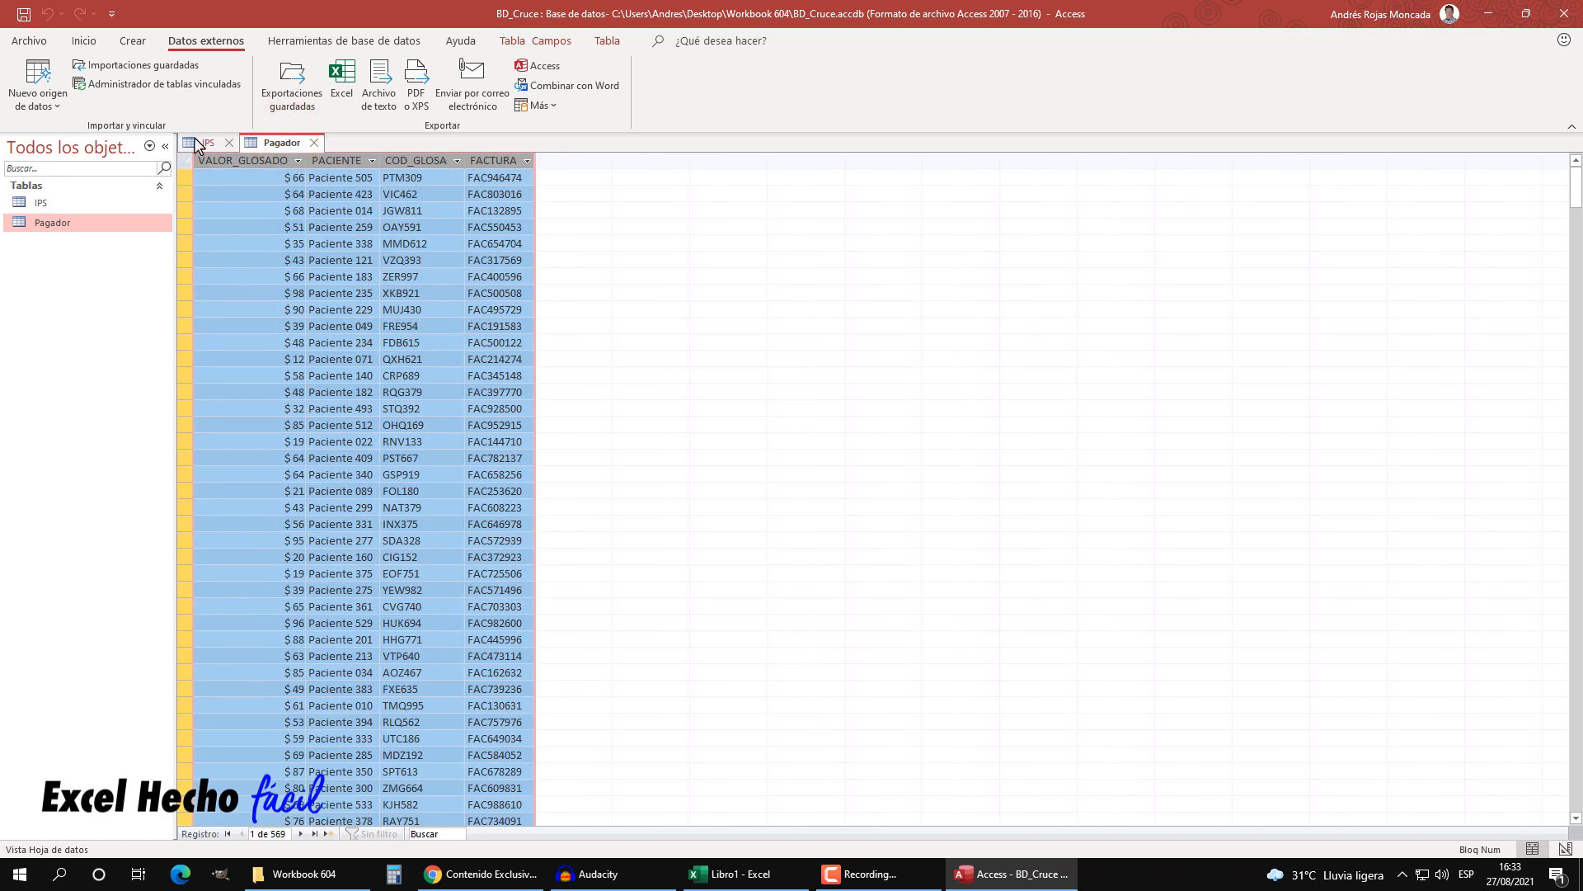
- Create a new query in design view without adding any tables and switch it to SQL view
{"action": "left_click", "coordinate": [138, 43]}
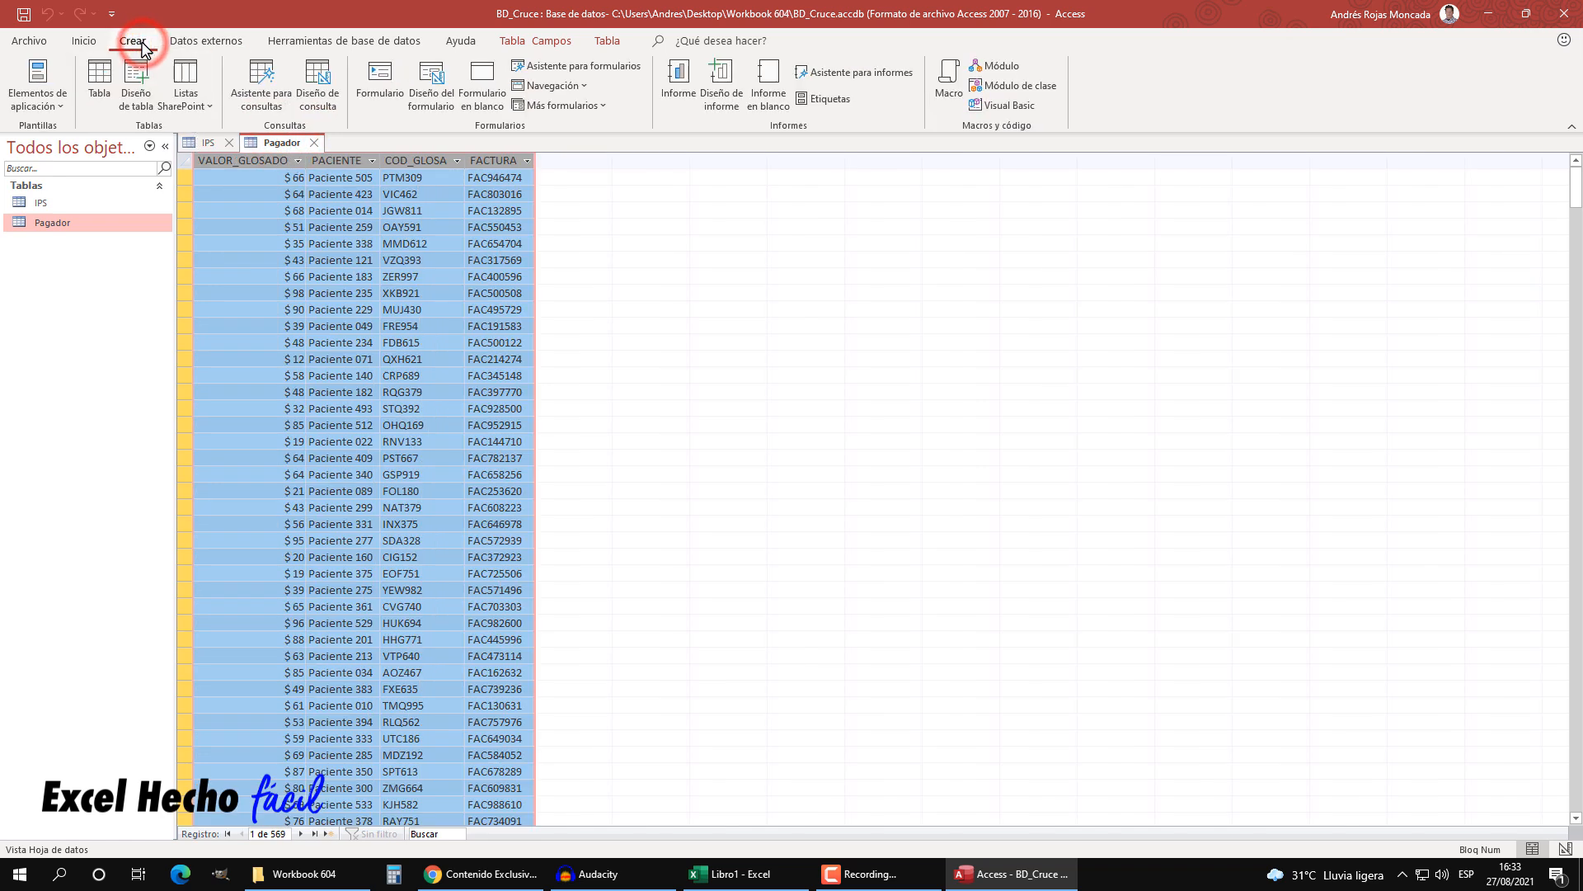
{"action": "left_click", "coordinate": [328, 108]}
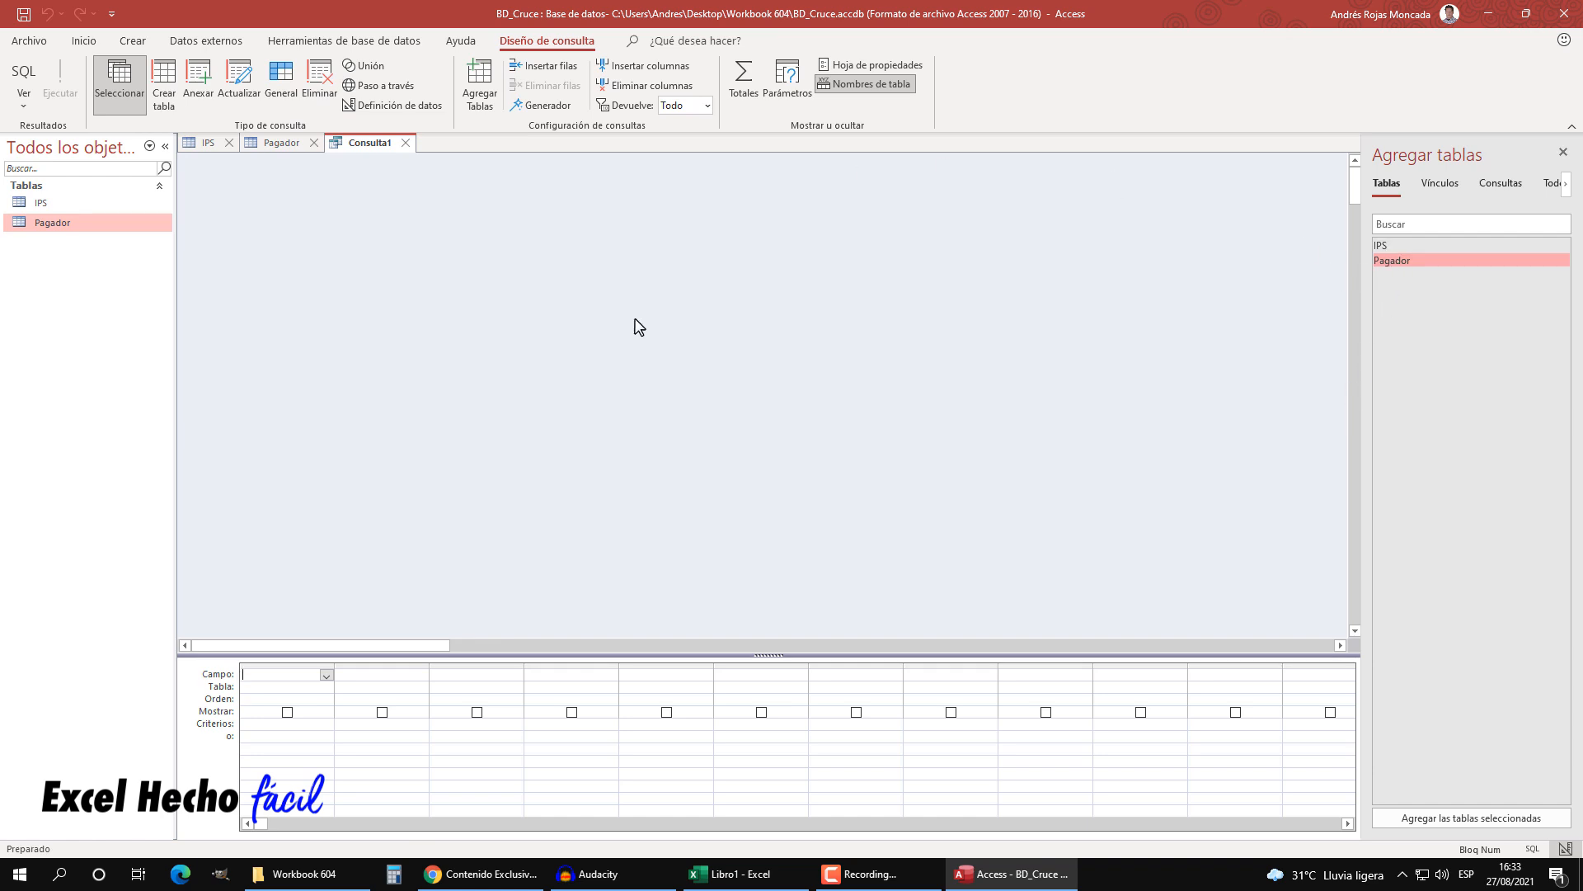
{"action": "left_click", "coordinate": [1562, 152]}
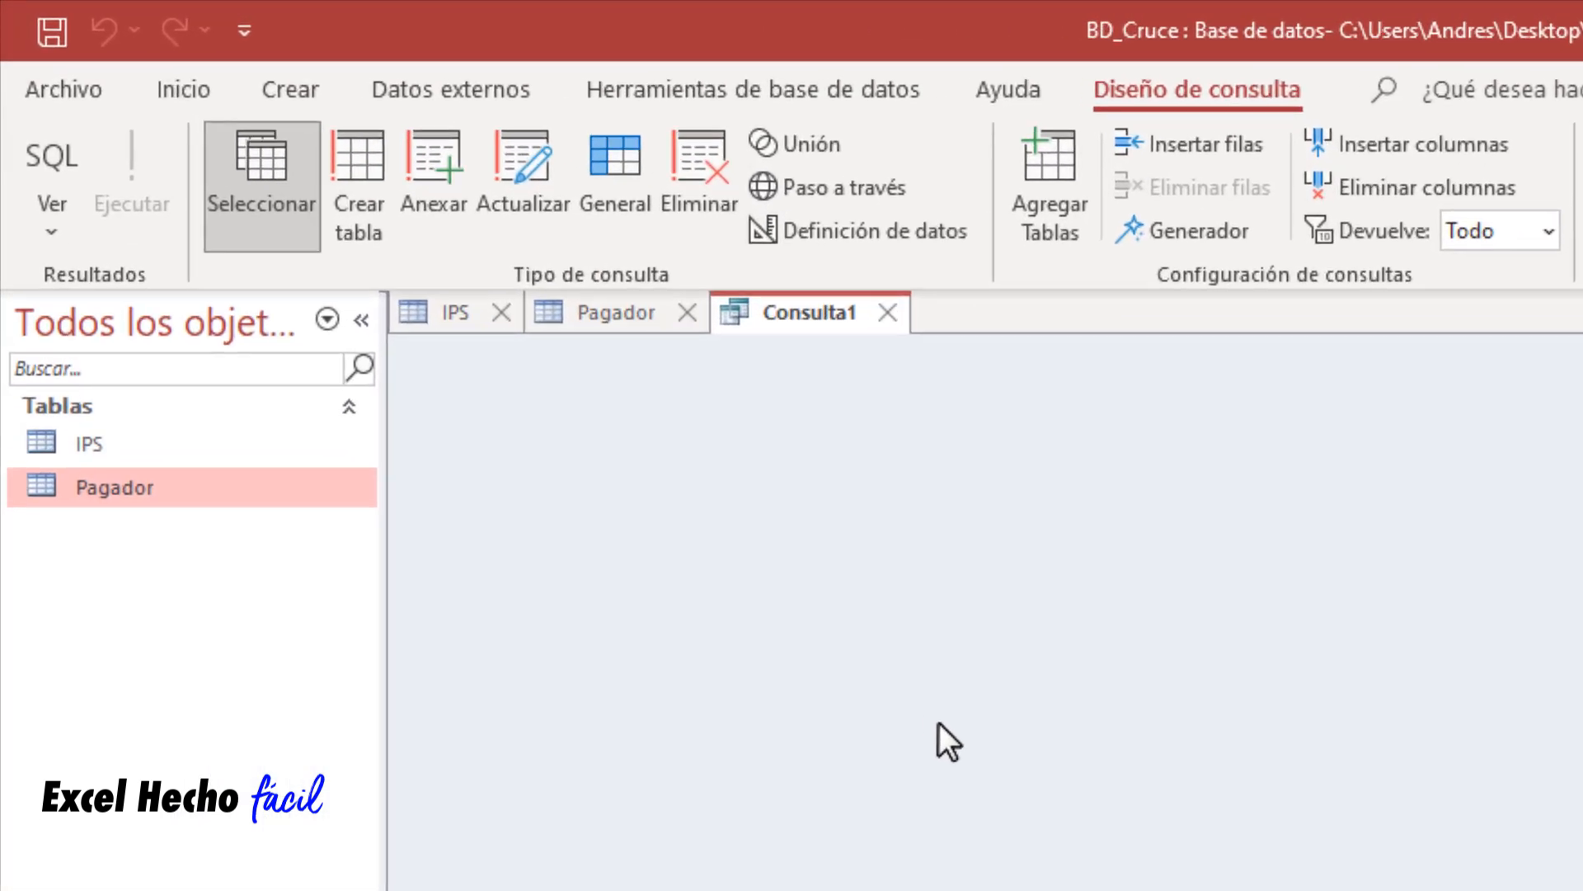
{"action": "right_click", "coordinate": [814, 313]}
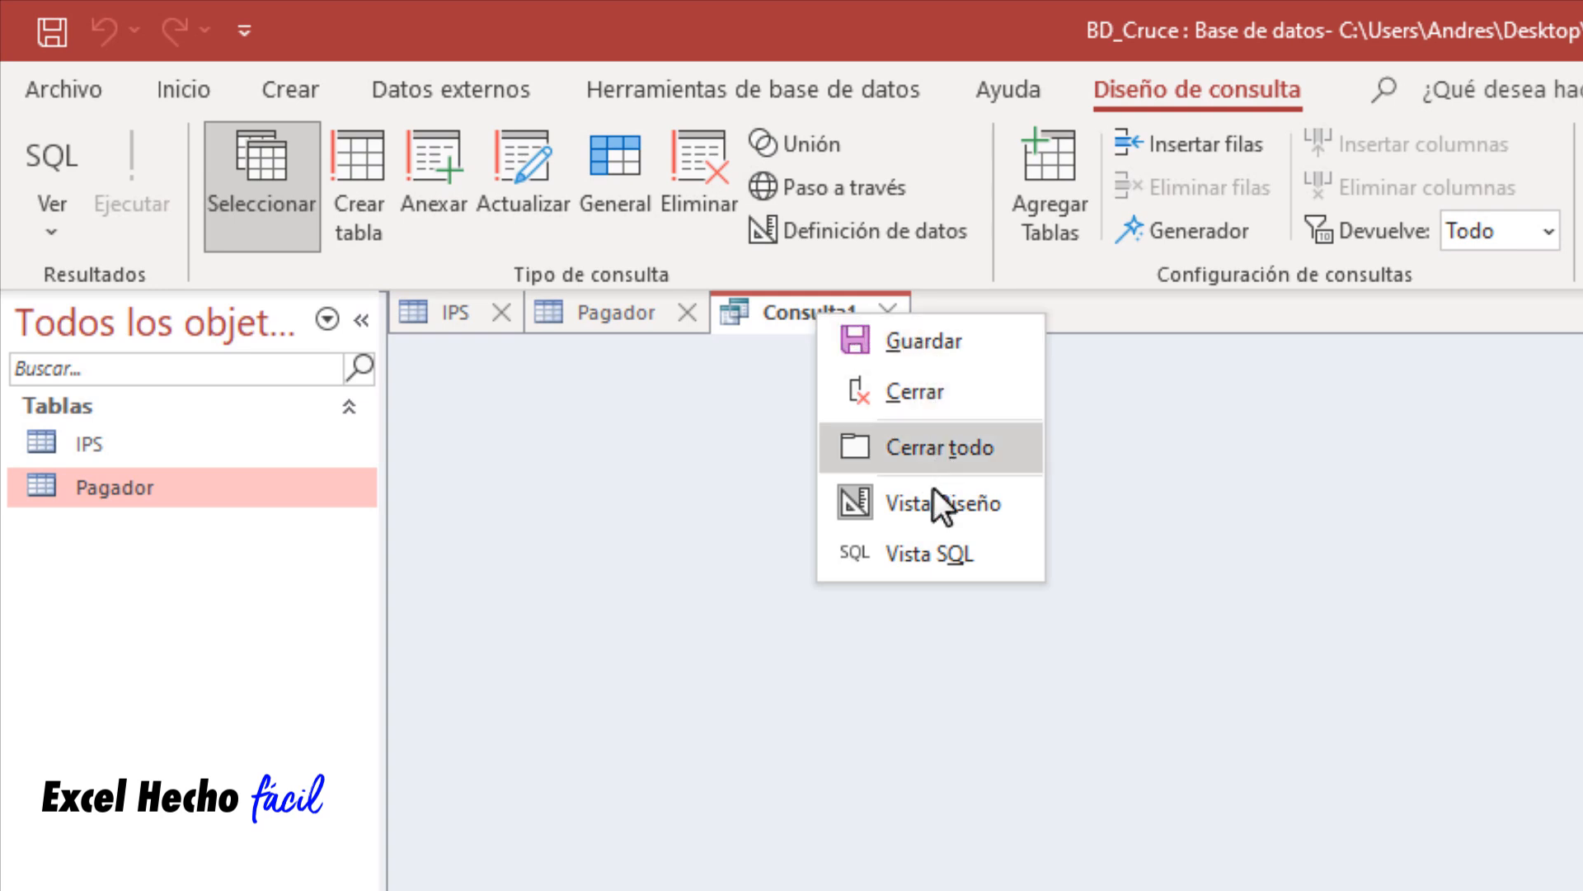
{"action": "left_click", "coordinate": [991, 561]}
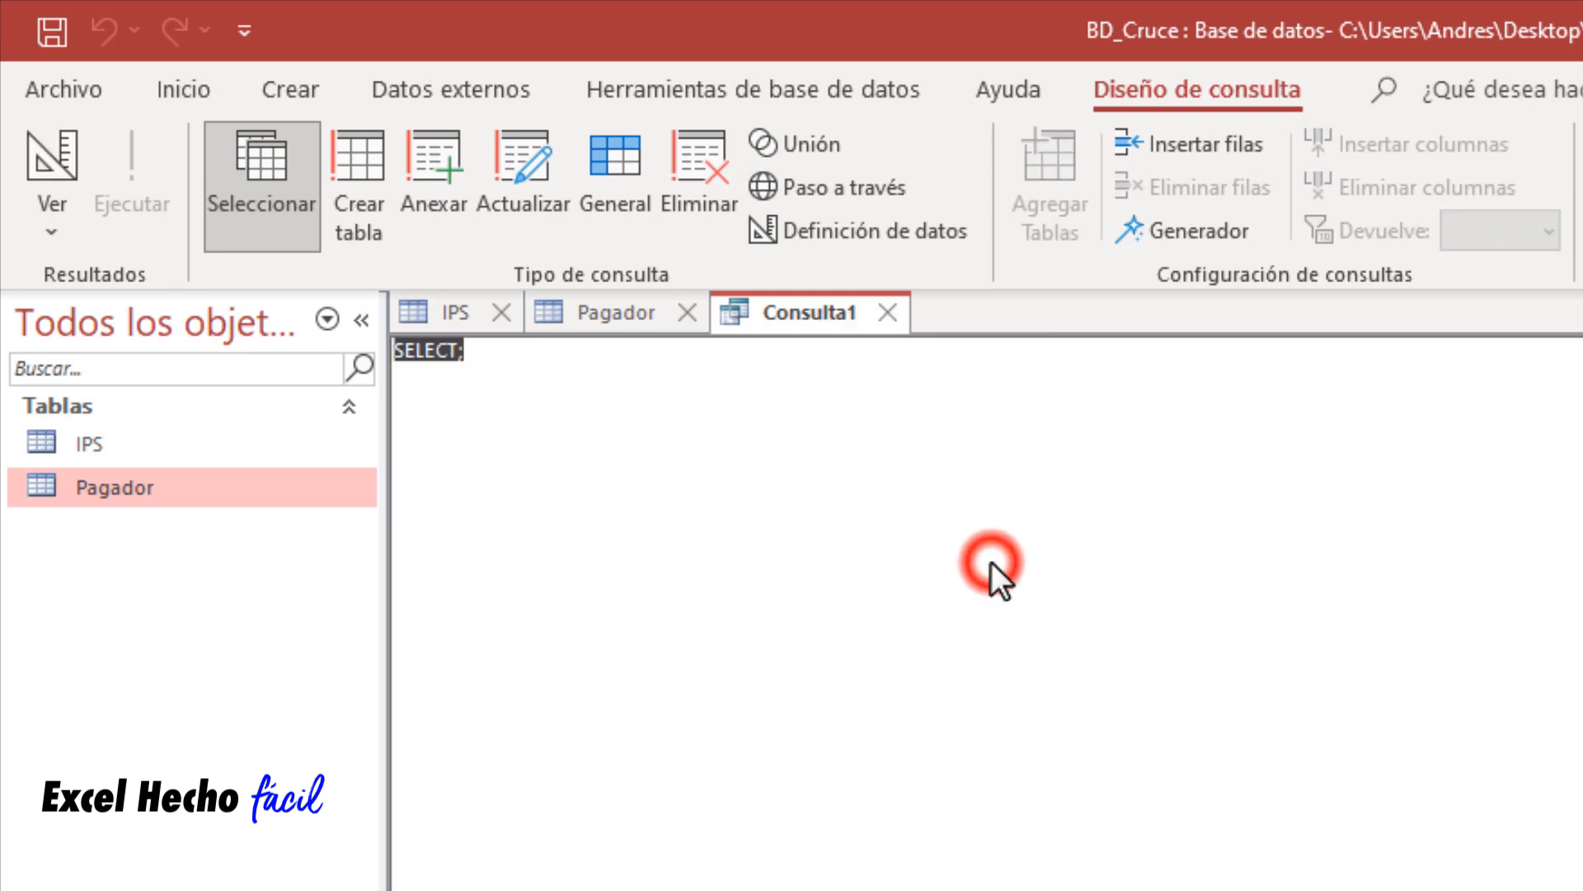
- Clear the default SELECT; text from the query's SQL view and start the statement with SELECT
{"action": "right_click", "coordinate": [846, 329]}
{"action": "left_click", "coordinate": [942, 584]}
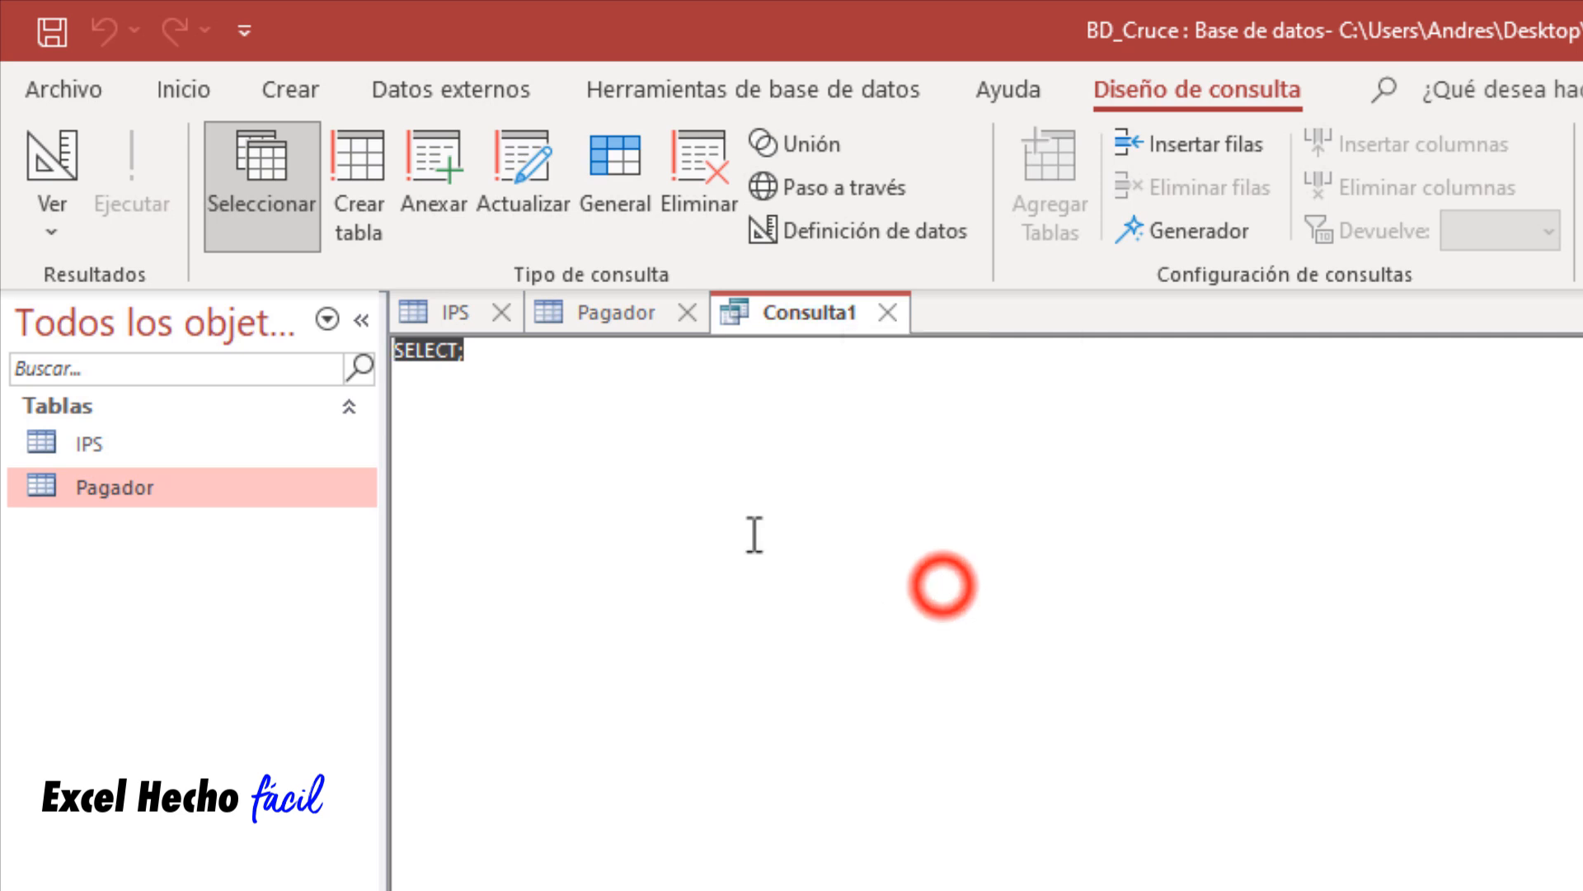
{"action": "left_click", "coordinate": [496, 355]}
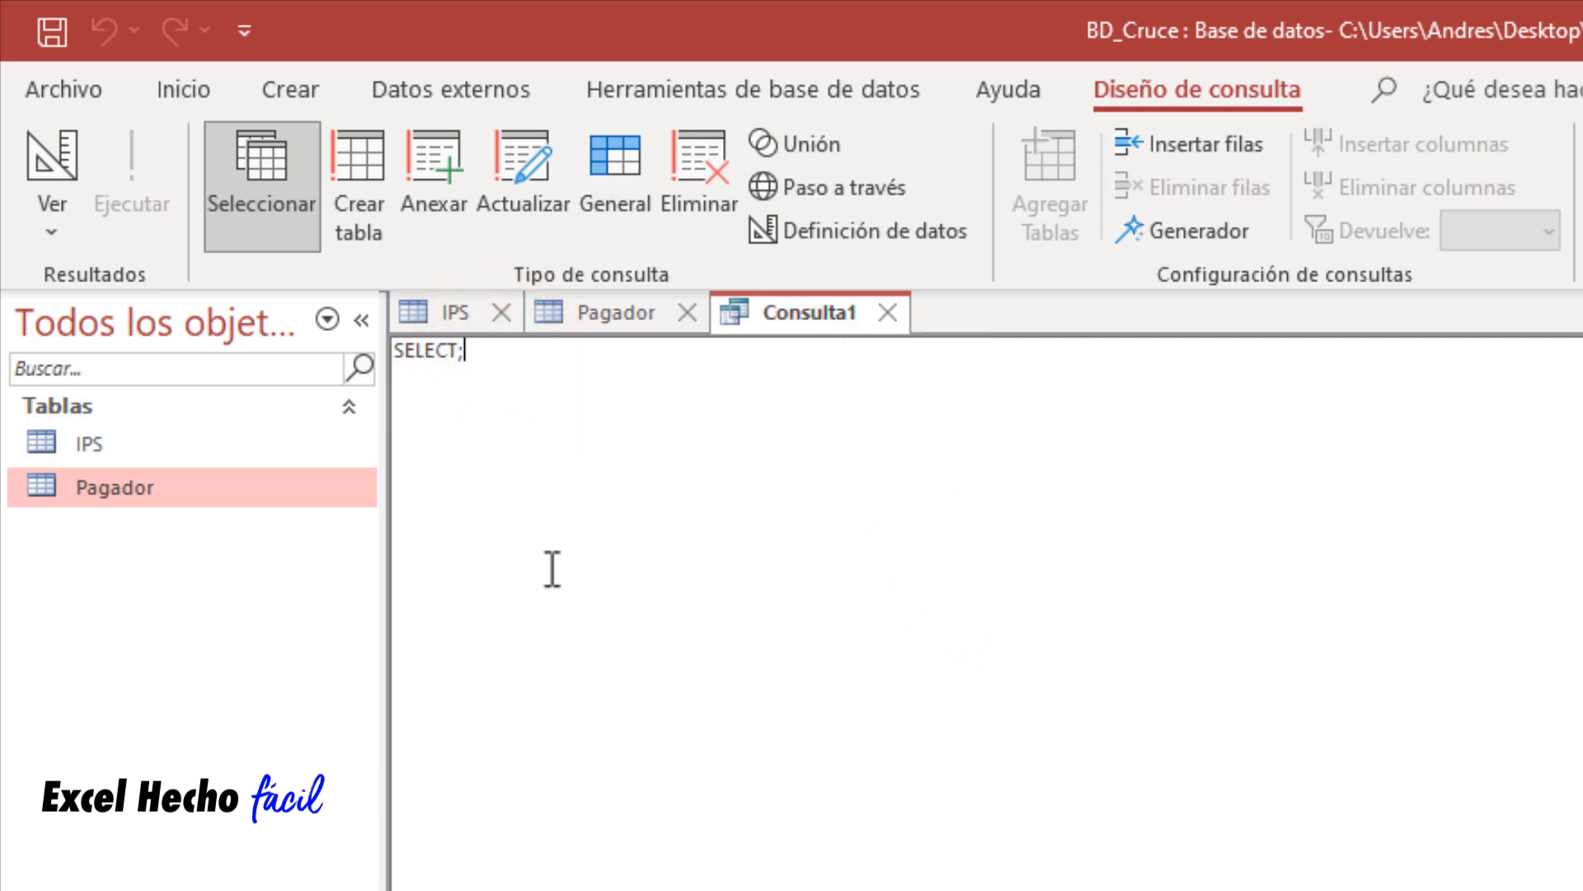
{"action": "key", "text": "BackSpace"}
{"action": "key", "text": "BackSpace"}
{"action": "key", "text": "BackSpace"}
{"action": "key", "text": "BackSpace"}
{"action": "key", "text": "BackSpace"}
{"action": "key", "text": "BackSpace"}
{"action": "key", "text": "BackSpace"}
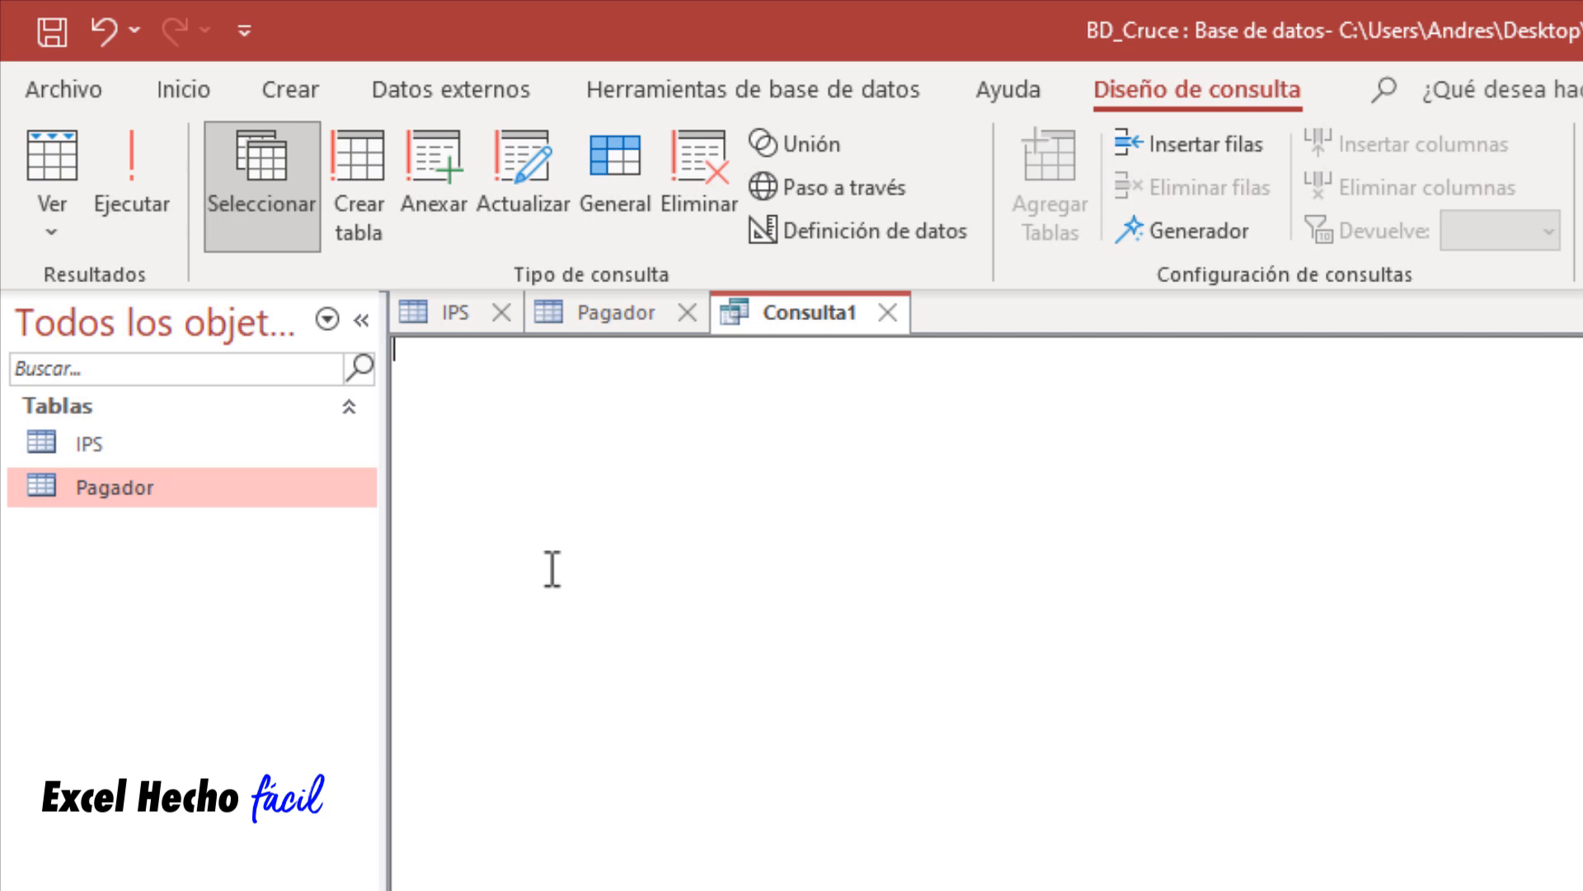
{"action": "type", "text": "SEE"}
{"action": "key", "text": "BackSpace"}
{"action": "type", "text": "LECT"}
- Check the fields of the IPS and Pagador tables and add * after SELECT to return all of them
{"action": "left_click", "coordinate": [459, 327]}
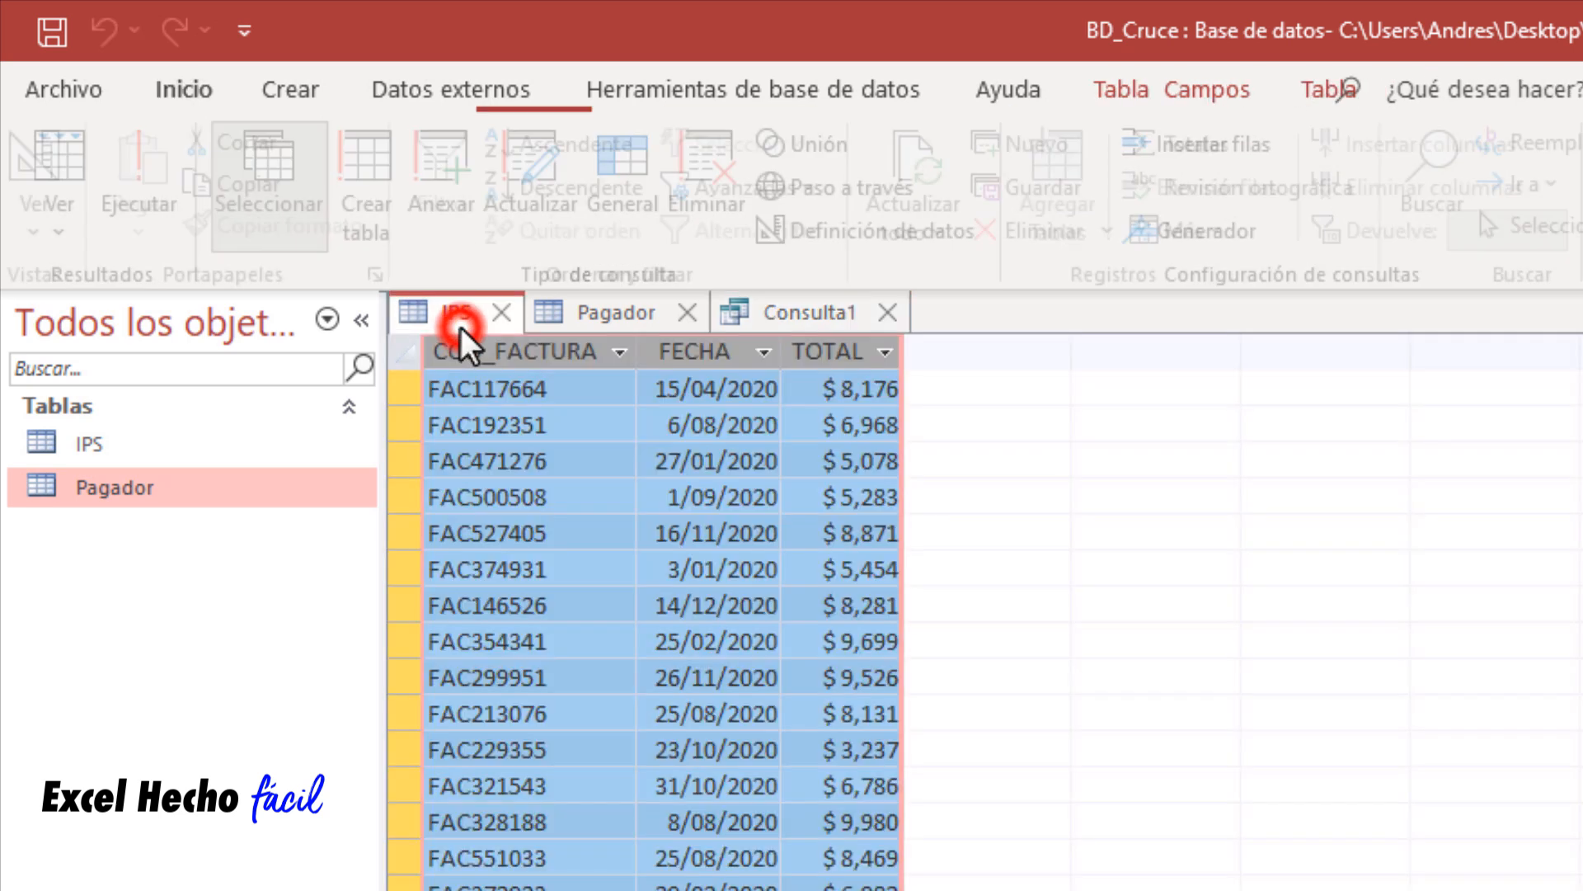
{"action": "left_click", "coordinate": [629, 315]}
{"action": "left_click", "coordinate": [783, 311]}
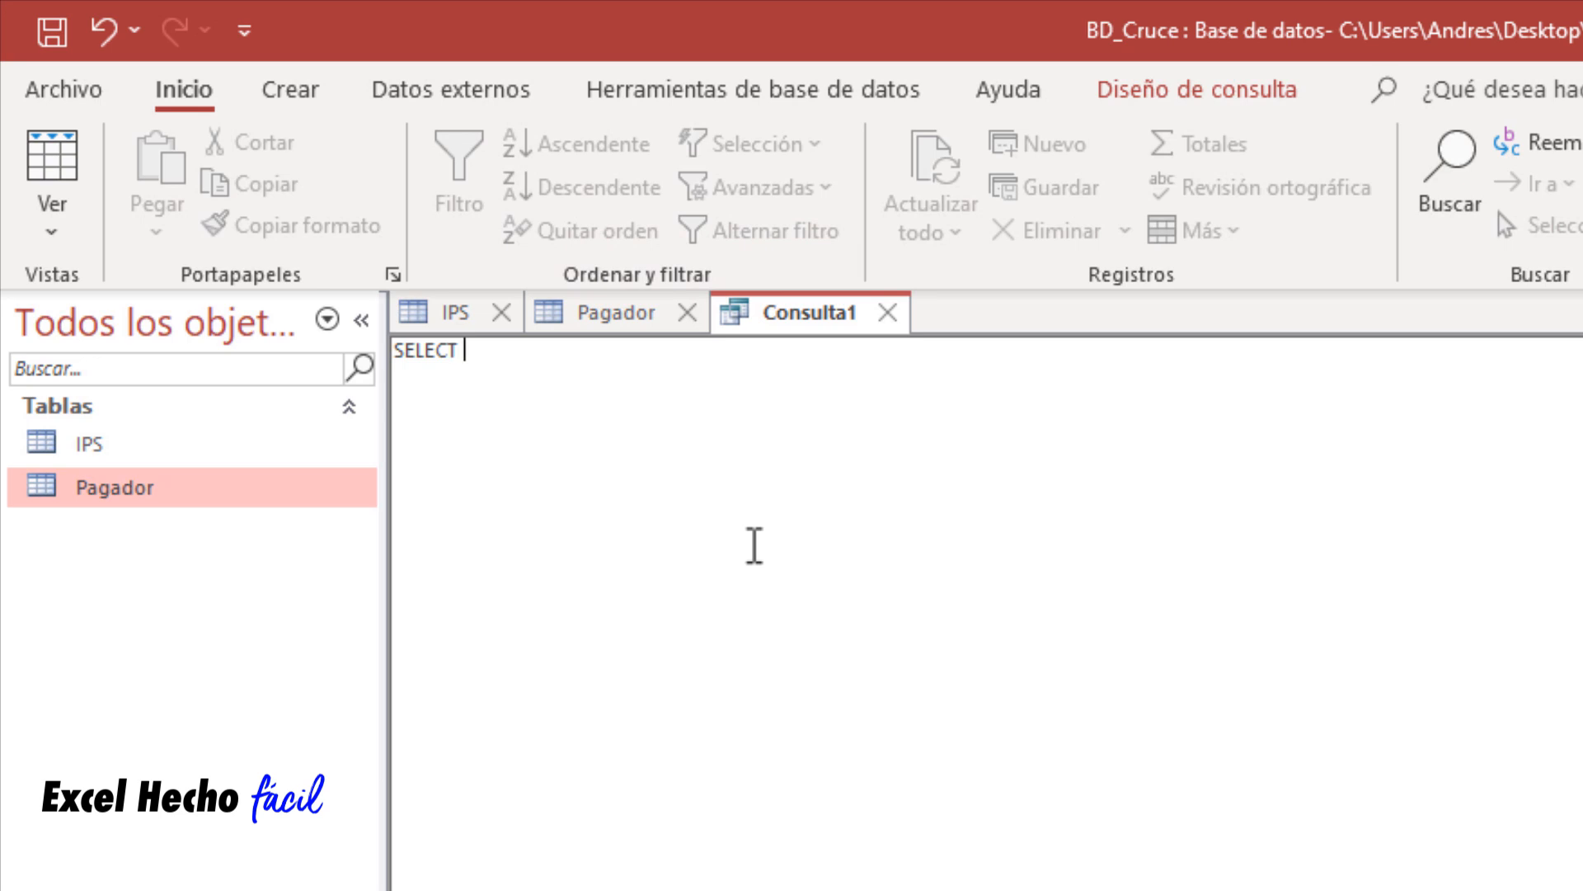
{"action": "left_click", "coordinate": [449, 312]}
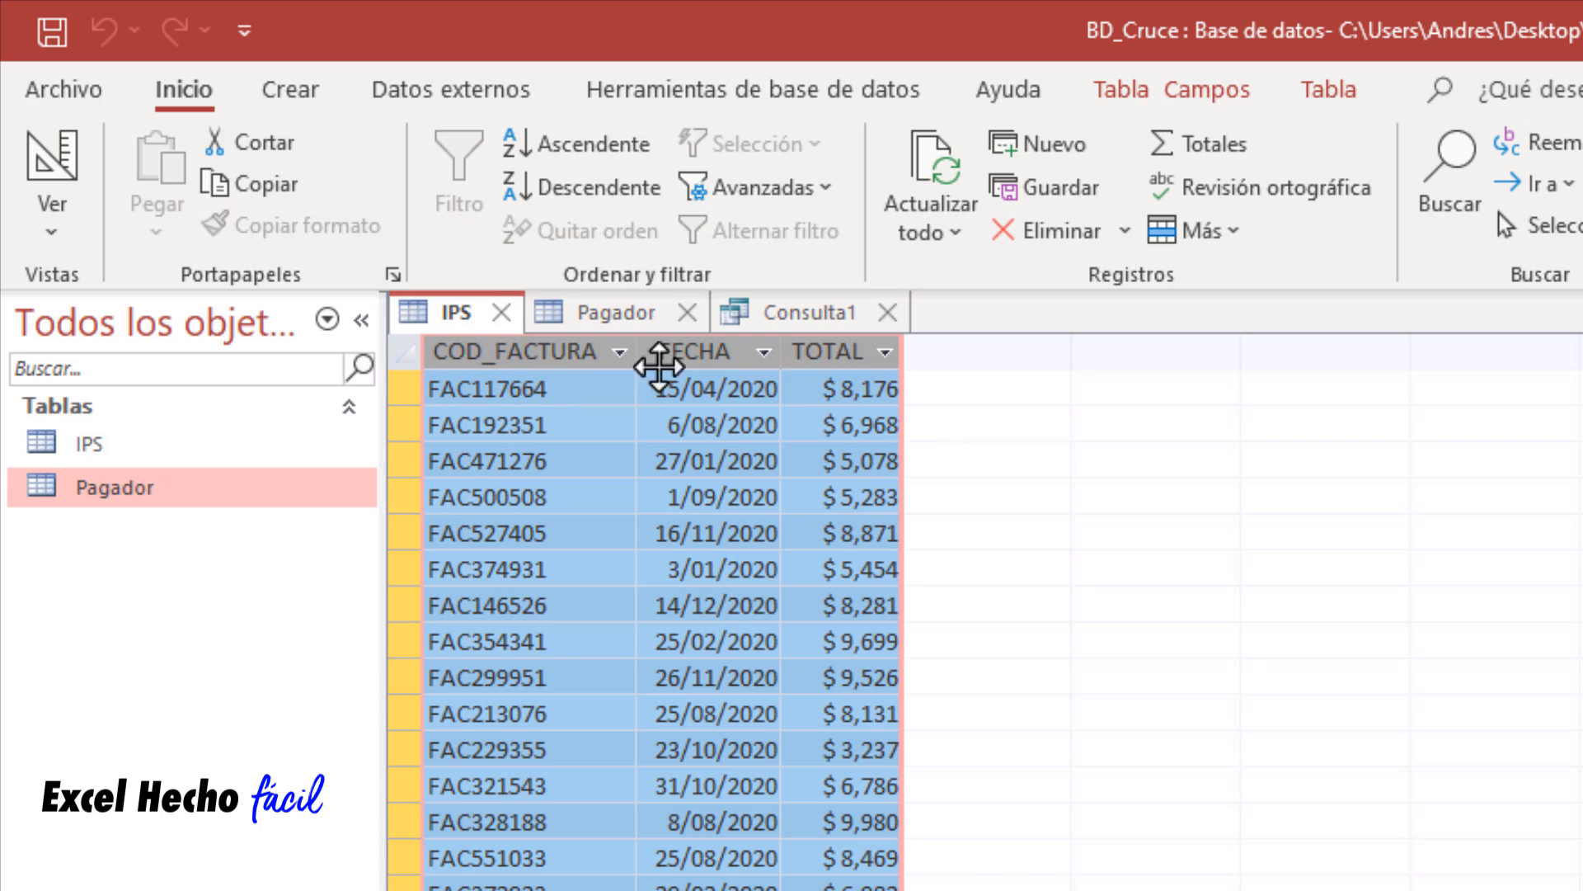
{"action": "left_click", "coordinate": [595, 322]}
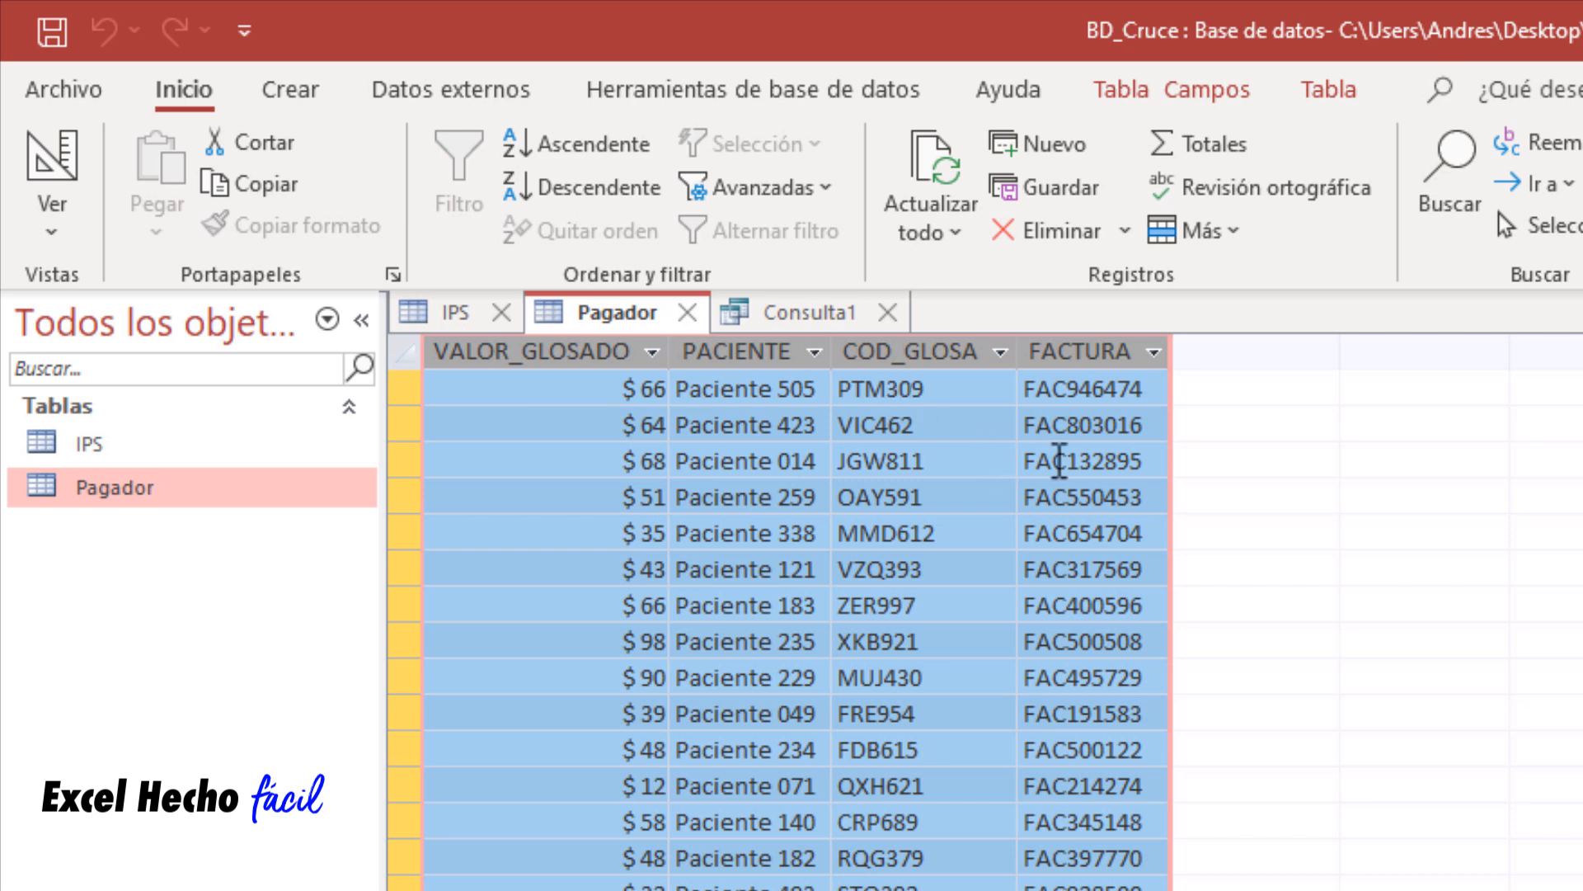
{"action": "left_click", "coordinate": [785, 311]}
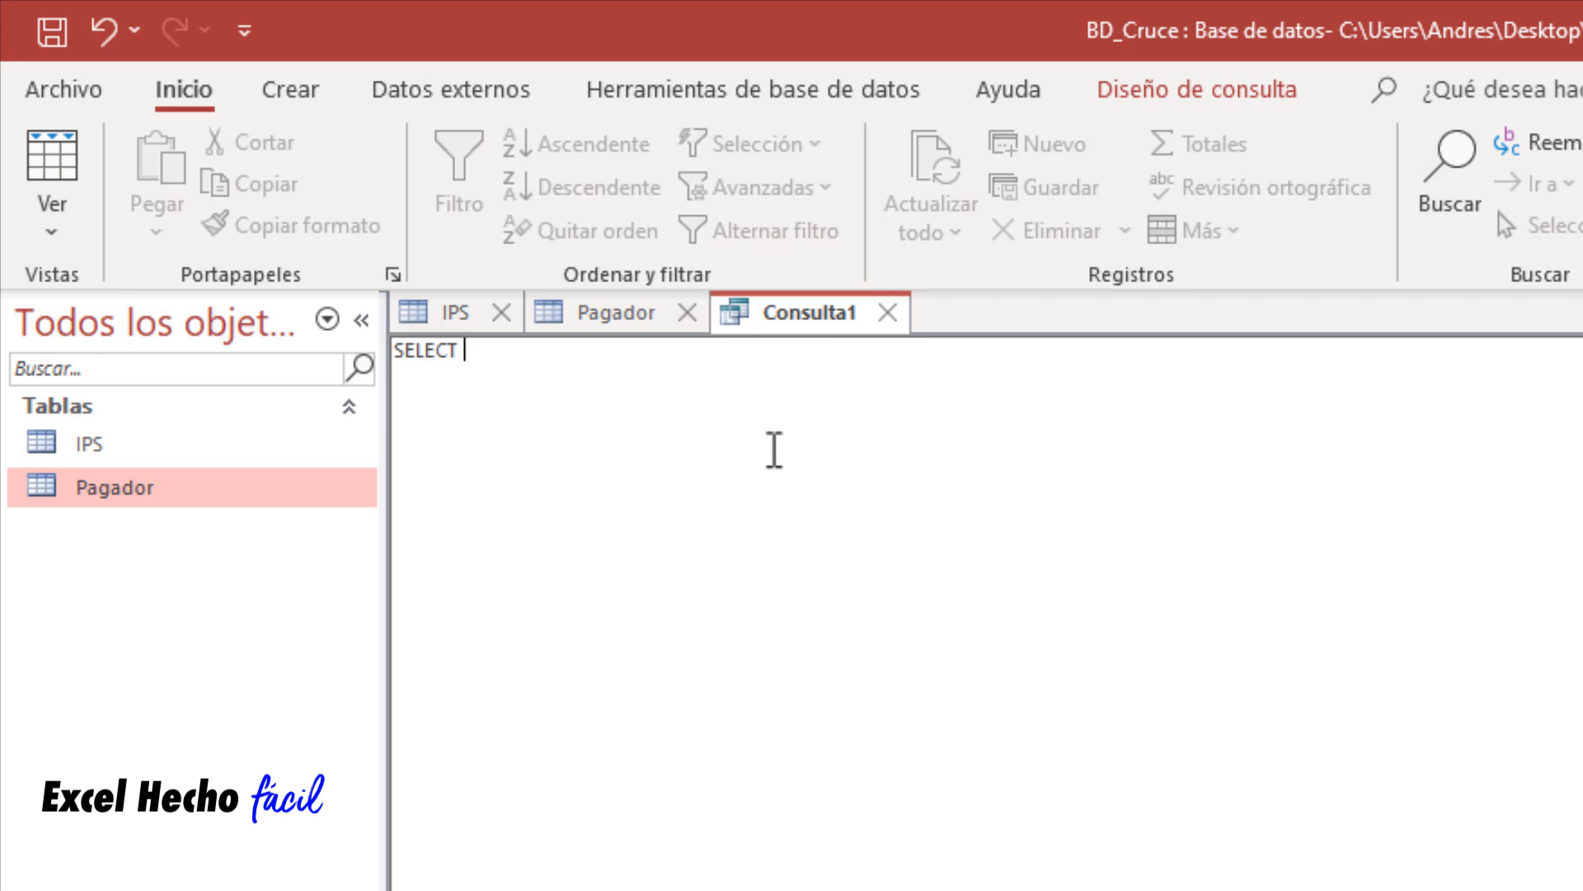
{"action": "type", "text": "*"}
{"action": "left_click", "coordinate": [462, 329]}
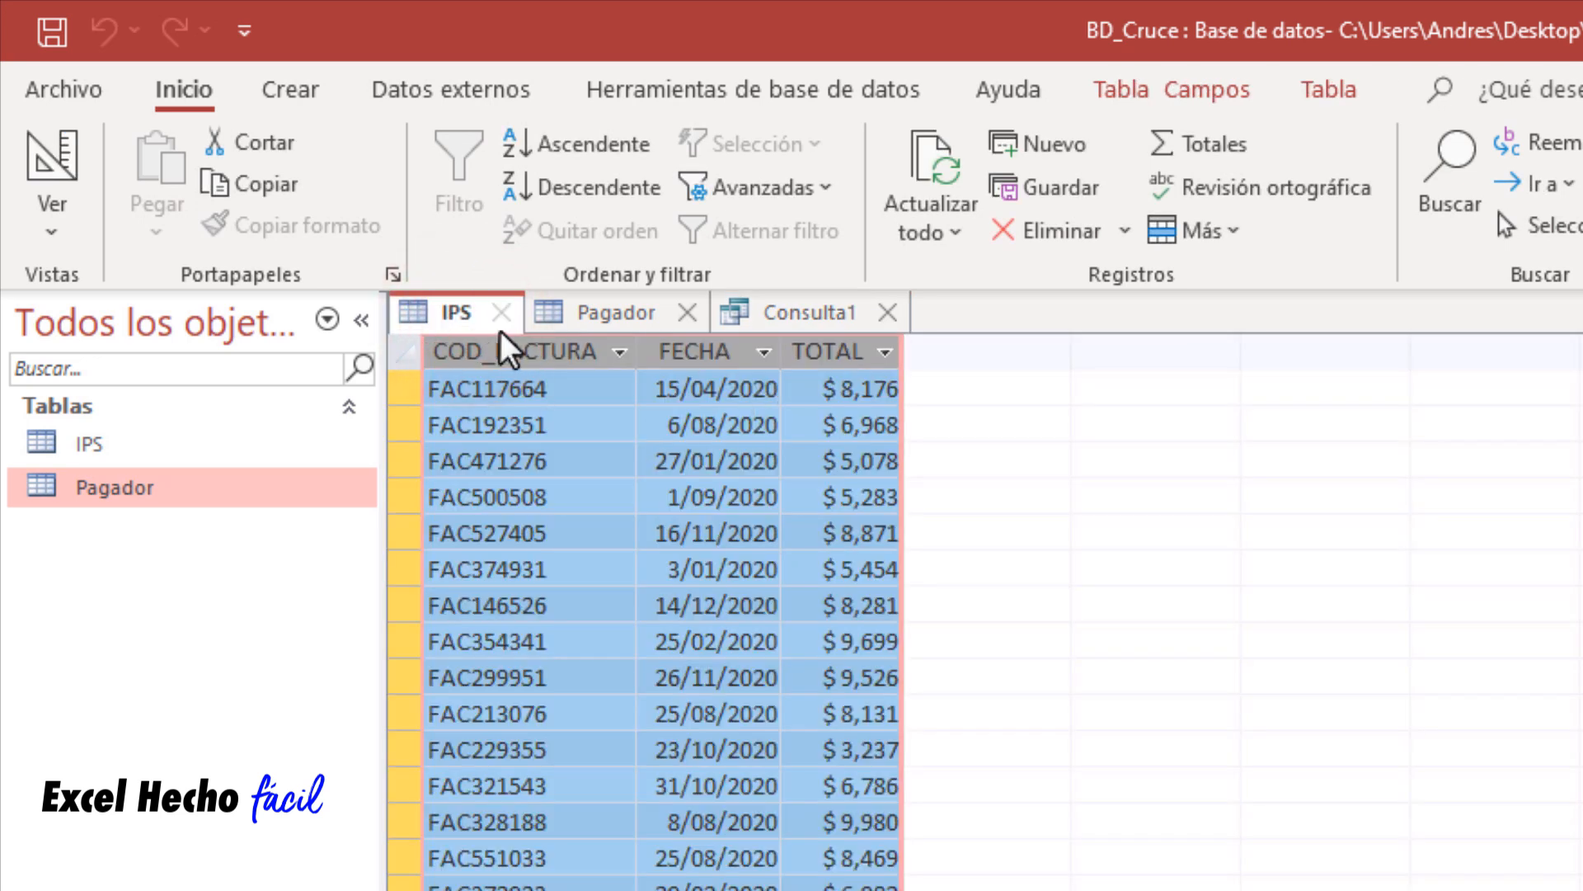
{"action": "left_click", "coordinate": [587, 319]}
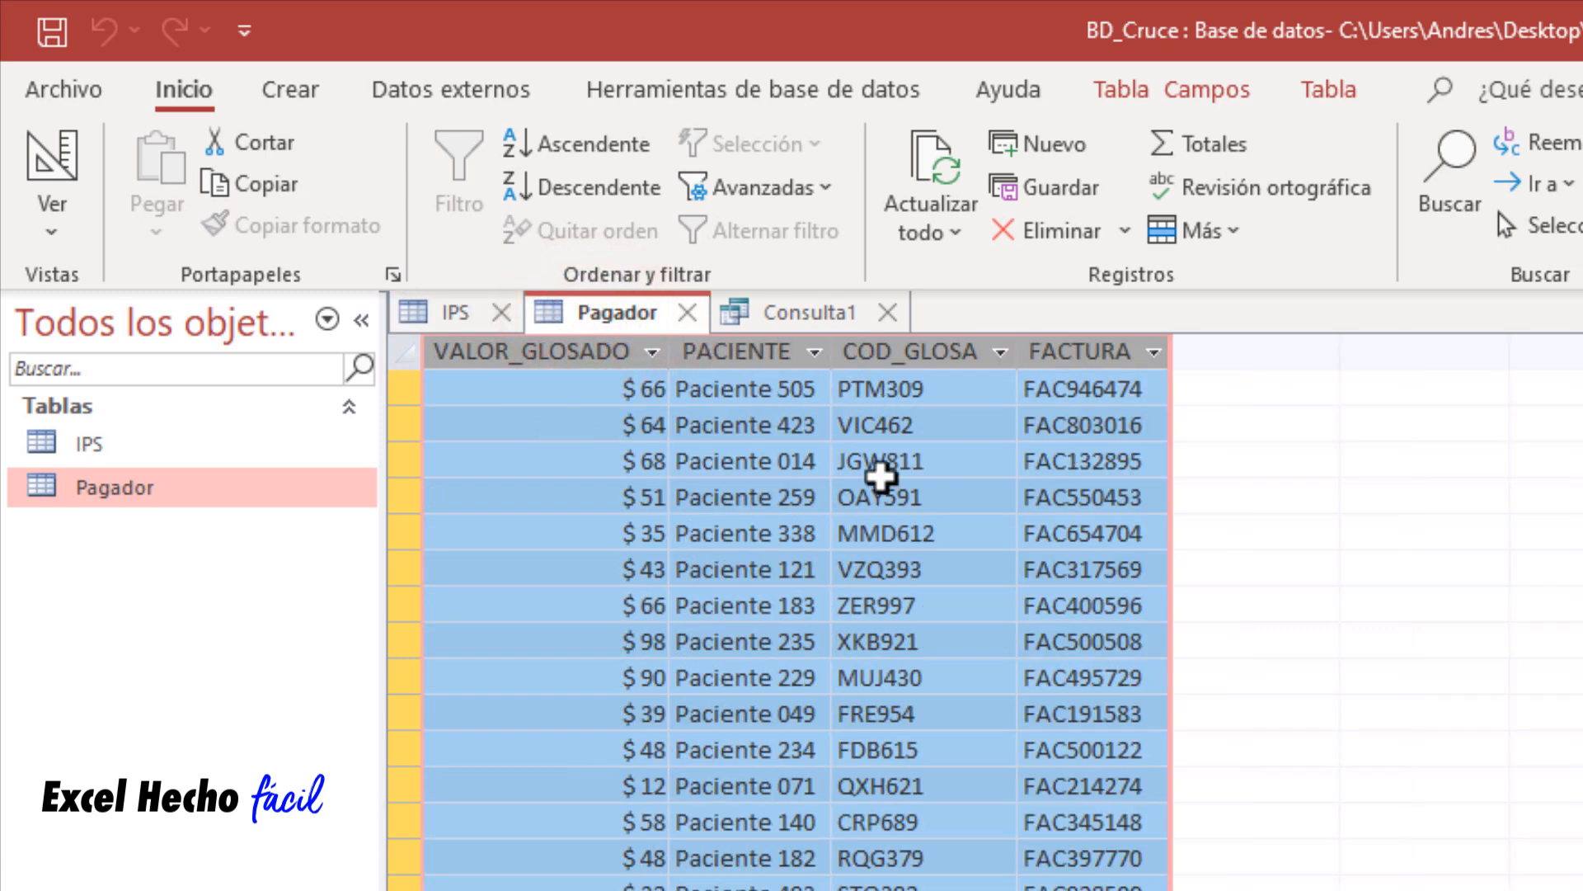
{"action": "left_click", "coordinate": [838, 317]}
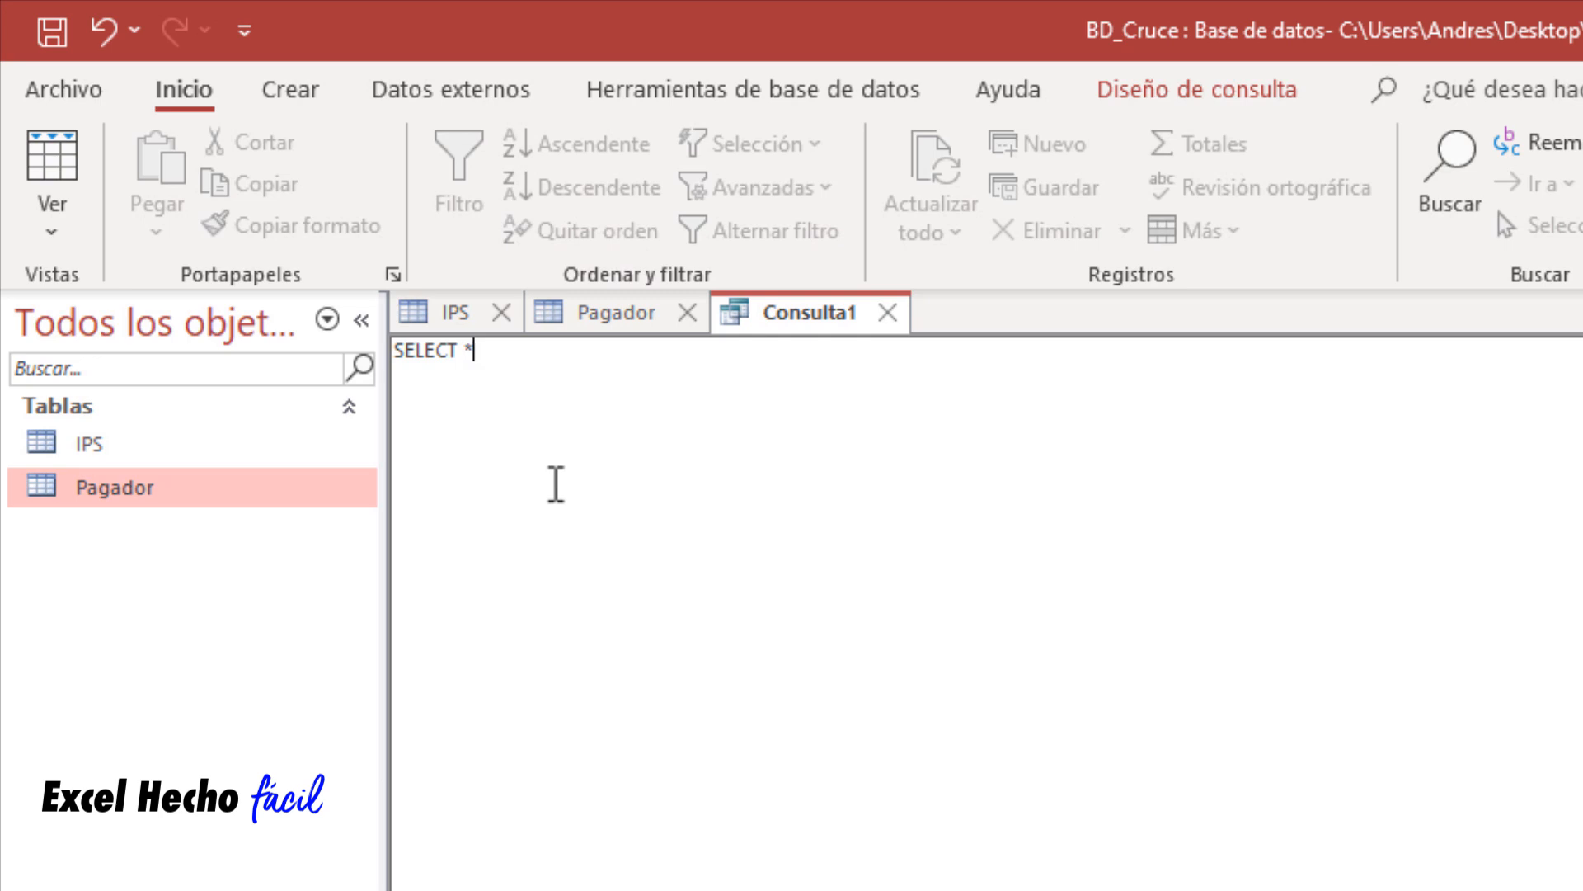
- Add the second line FROM IPS AS T1 to the query, checking the two source tables
{"action": "key", "text": "Return"}
{"action": "left_click", "coordinate": [453, 313]}
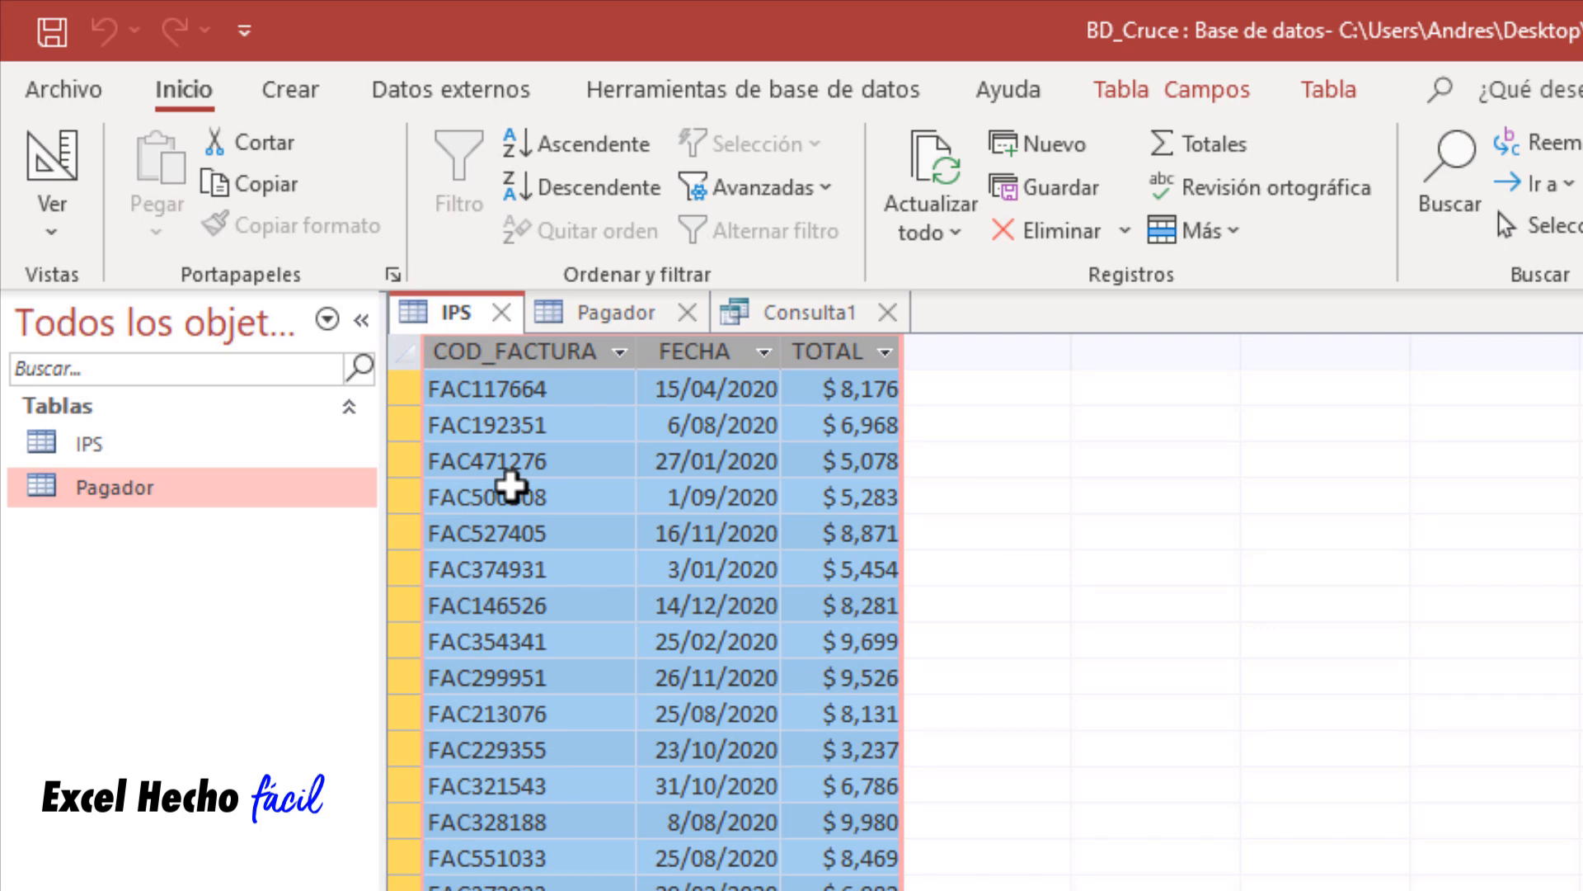
{"action": "left_click", "coordinate": [617, 314]}
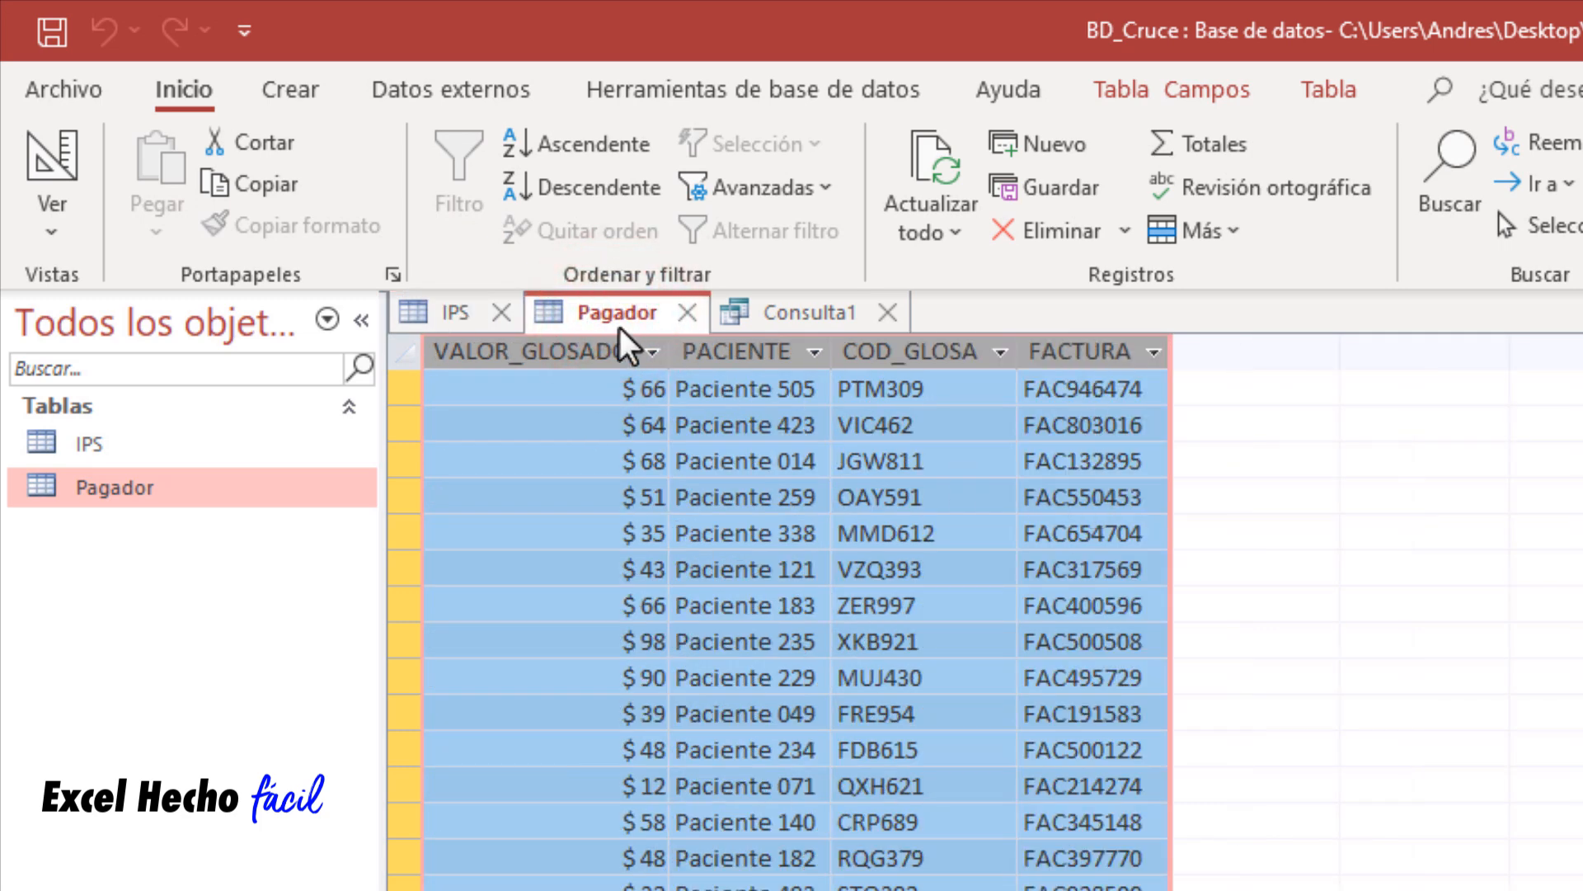
{"action": "left_click", "coordinate": [453, 314]}
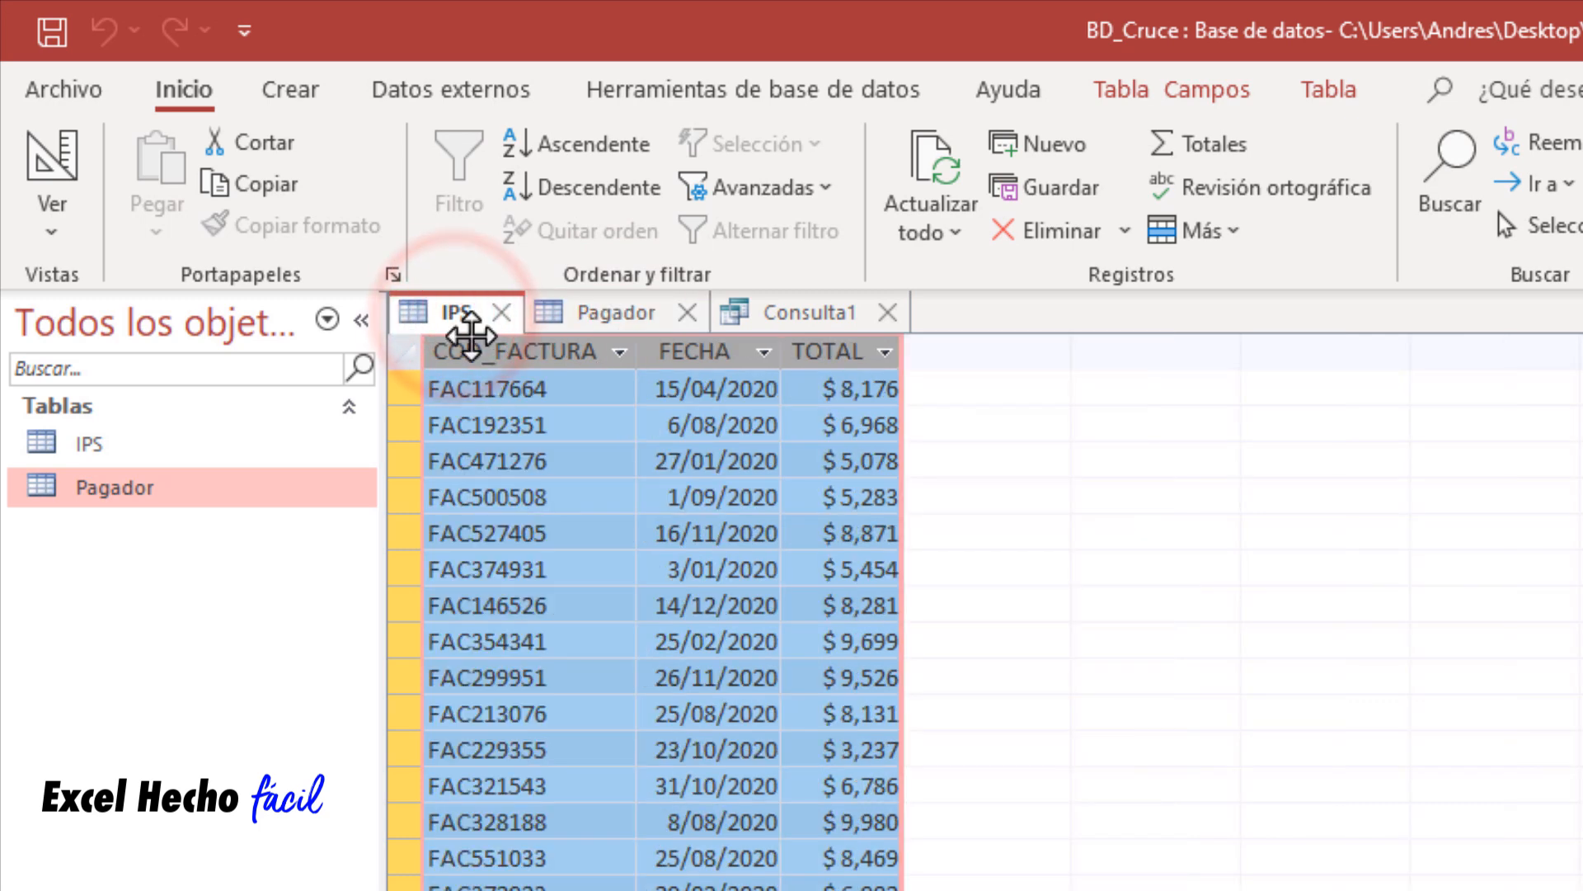
{"action": "left_click", "coordinate": [825, 314]}
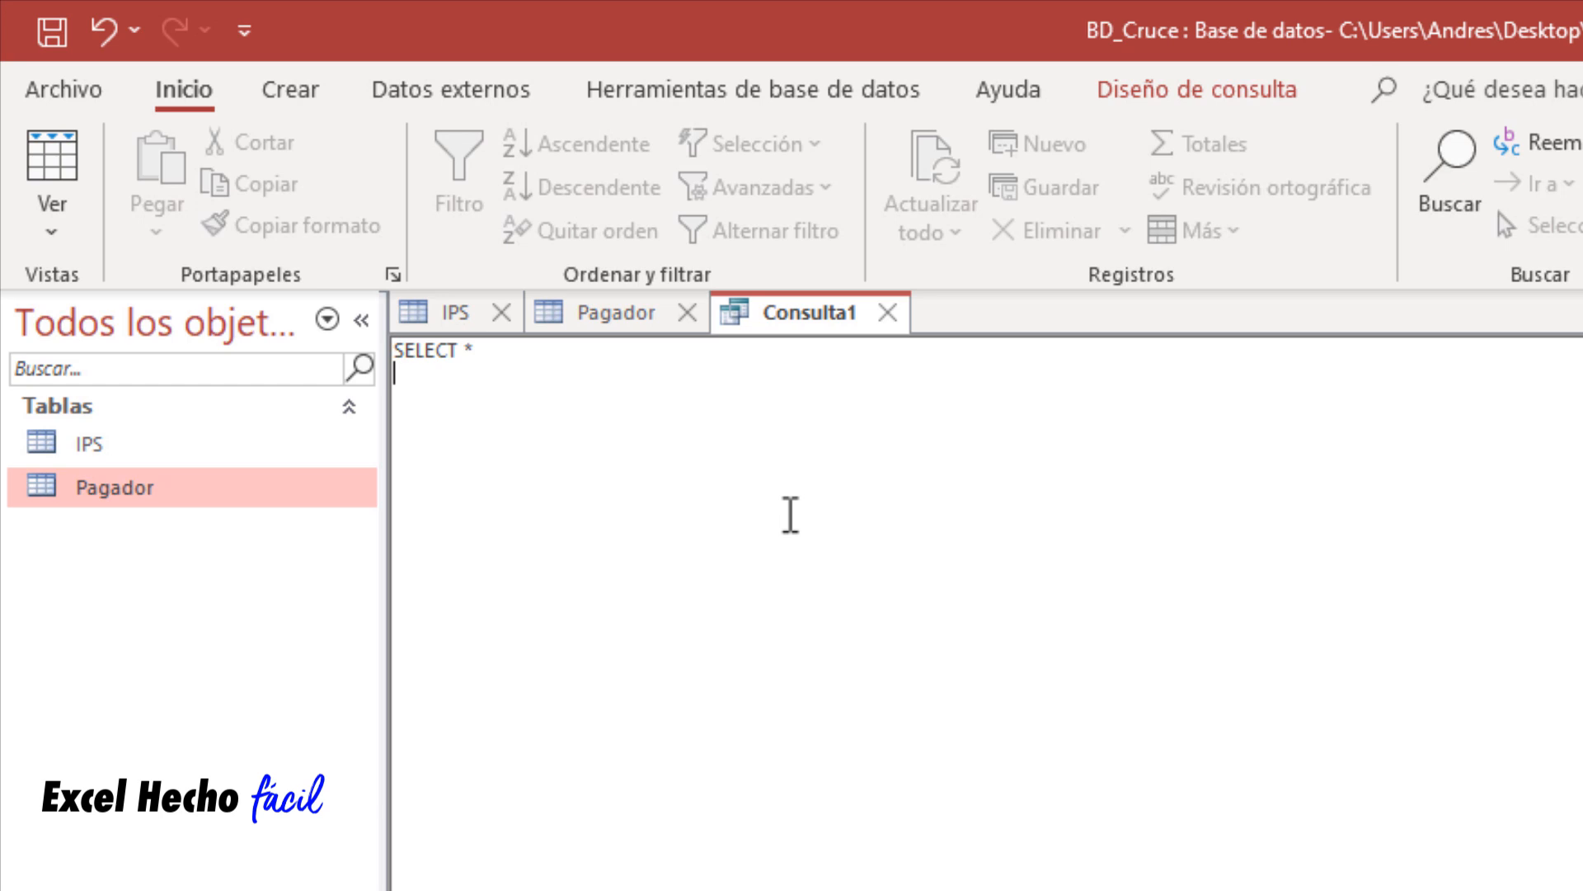
{"action": "type", "text": "FROM"}
{"action": "type", "text": "IPS AS"}
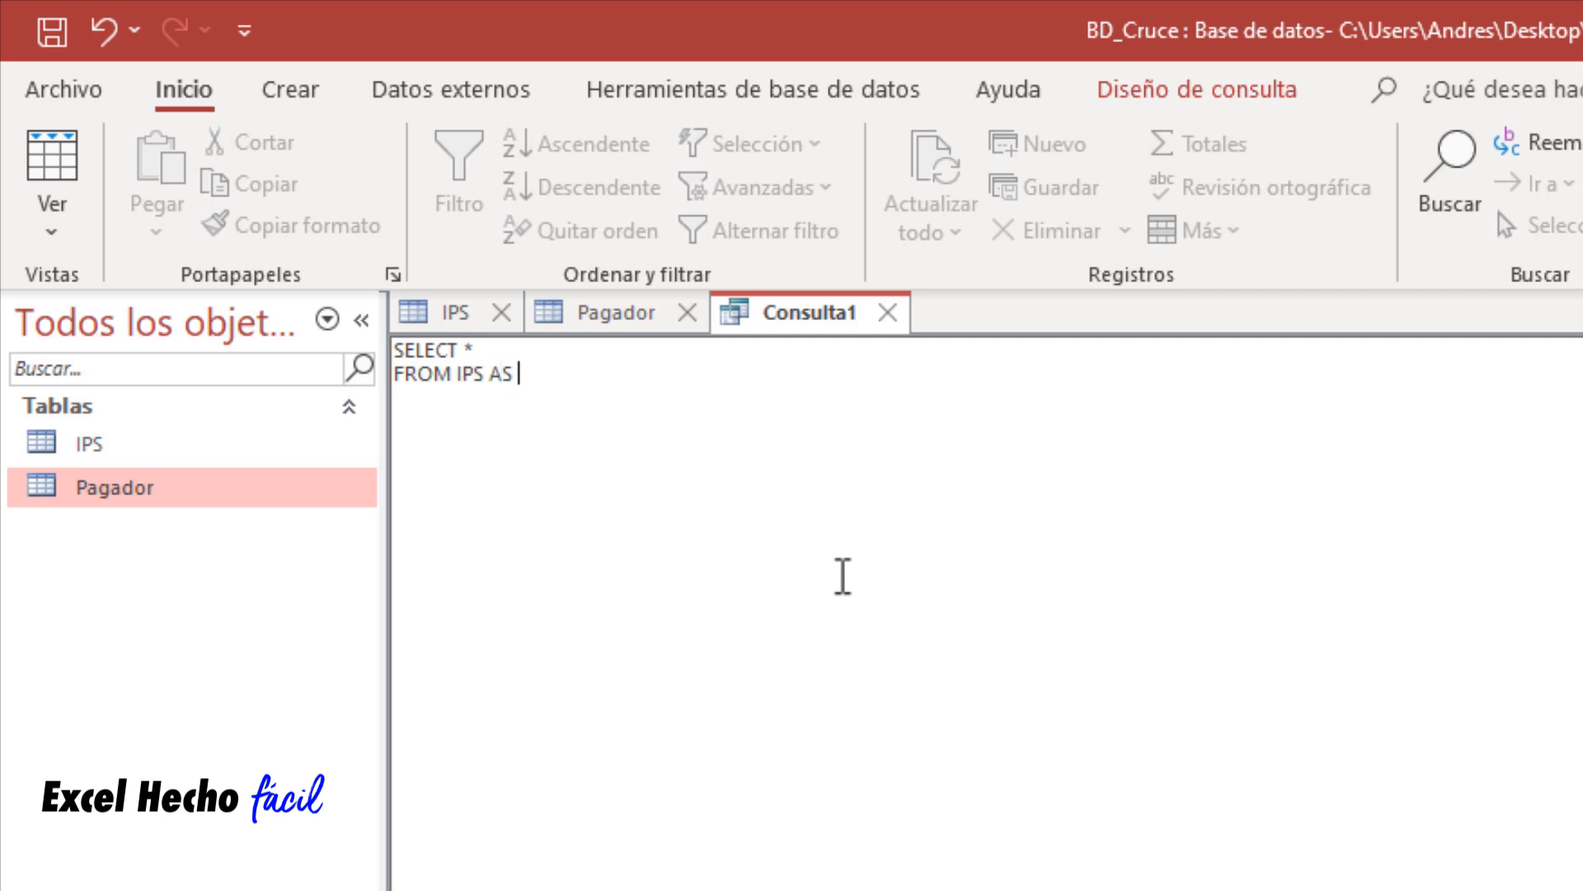
{"action": "type", "text": " T1"}
- Extend the FROM clause after the T1 alias with INNER JOIN Pagador AS T2
{"action": "left_click_drag", "start_coordinate": [482, 374], "coordinate": [461, 376]}
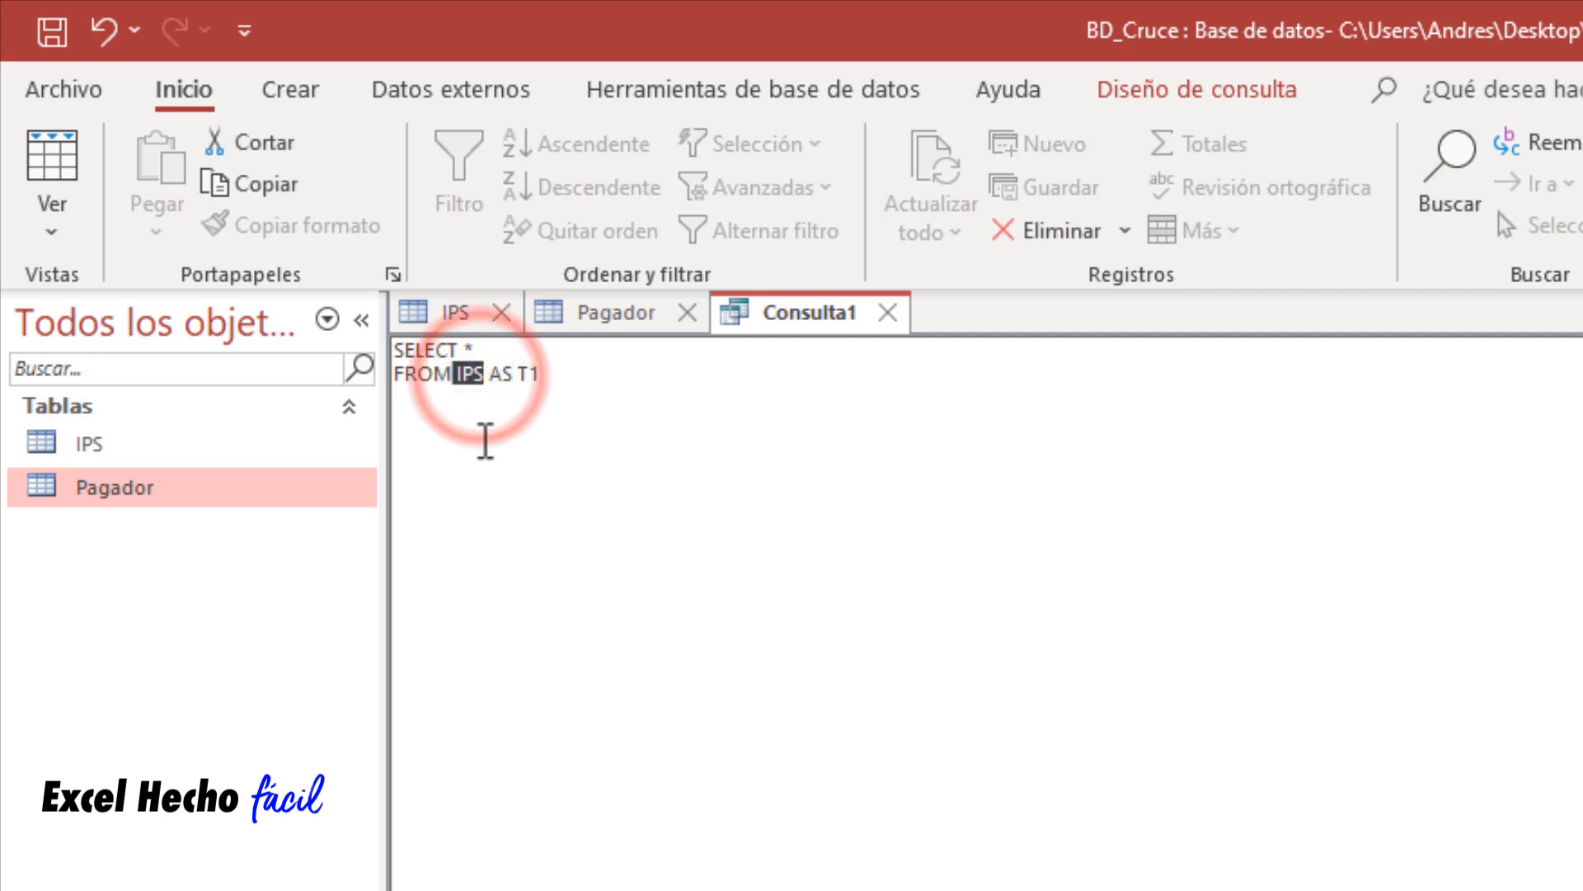
{"action": "double_click", "coordinate": [519, 374]}
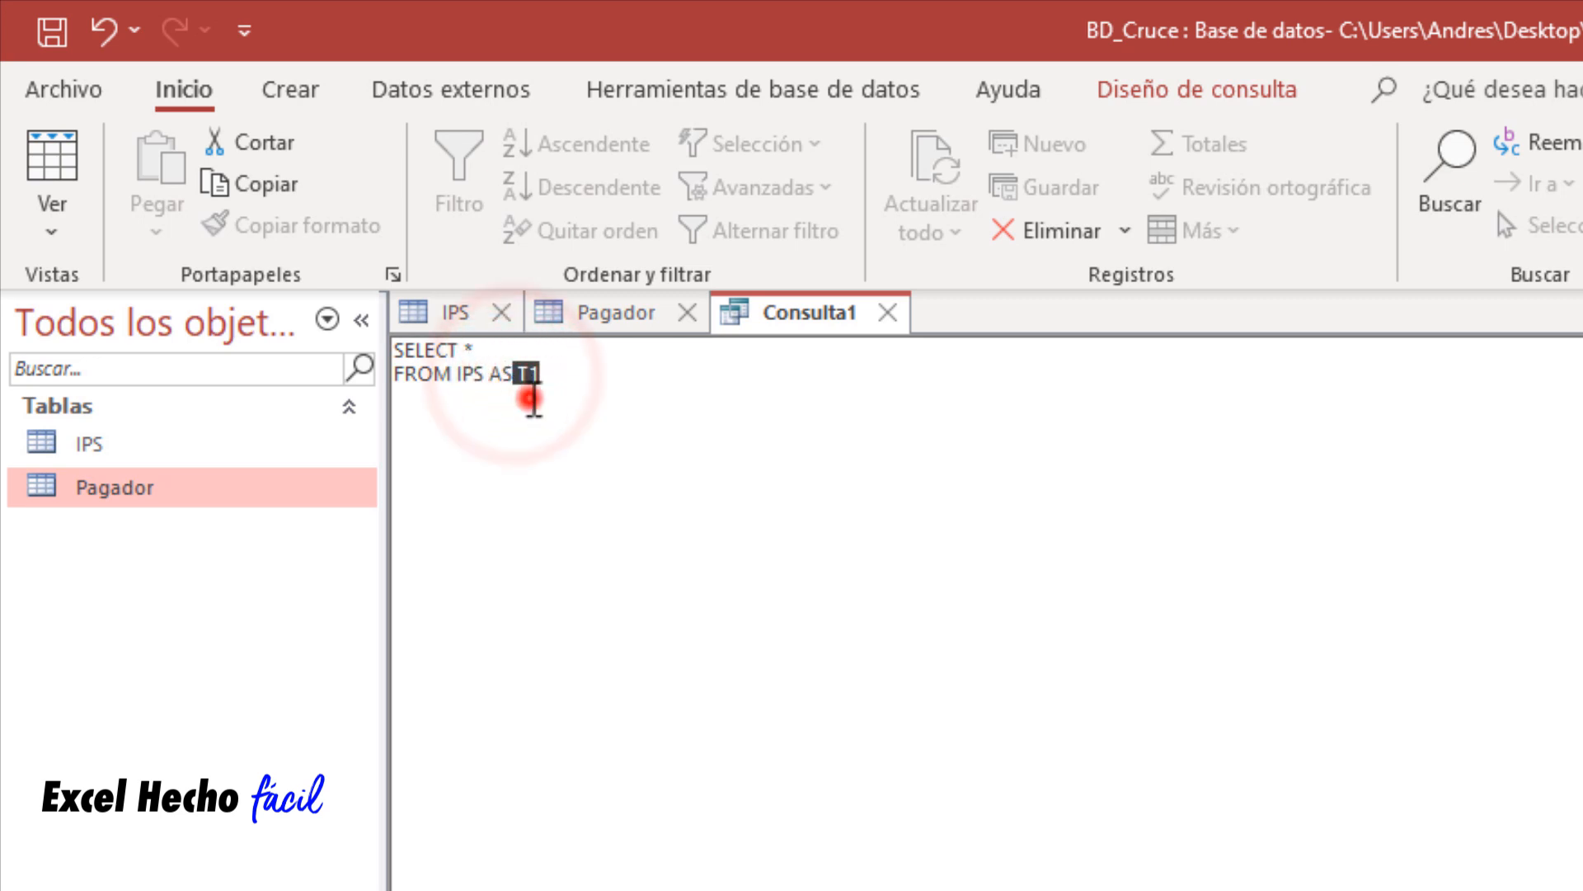
{"action": "left_click", "coordinate": [532, 389]}
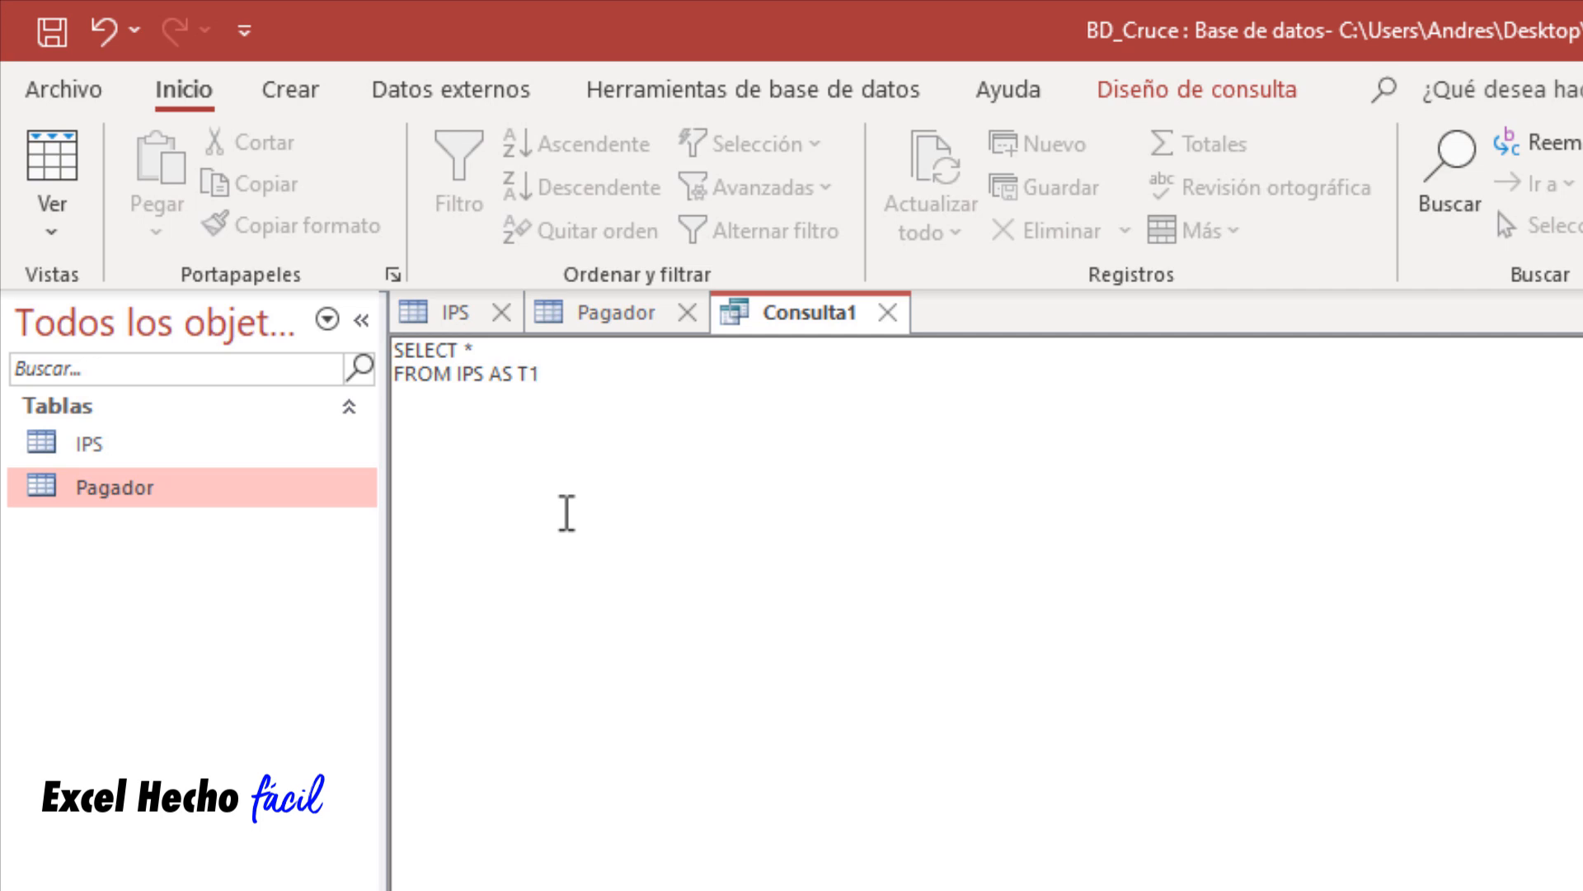
{"action": "type", "text": "INNER JOIN"}
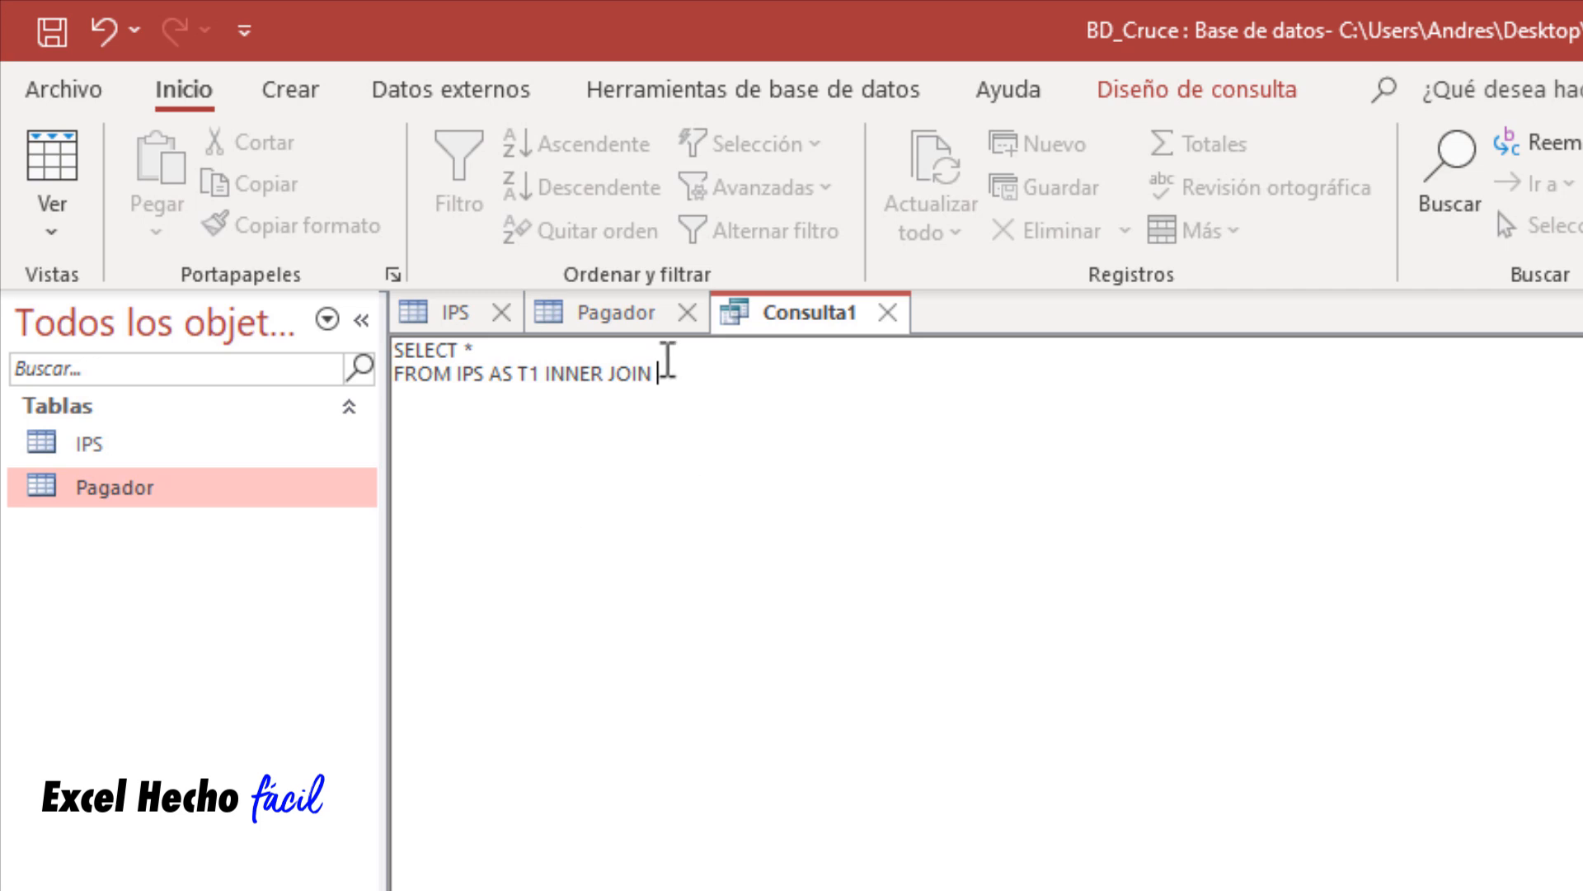
{"action": "type", "text": "Pagador AS T2"}
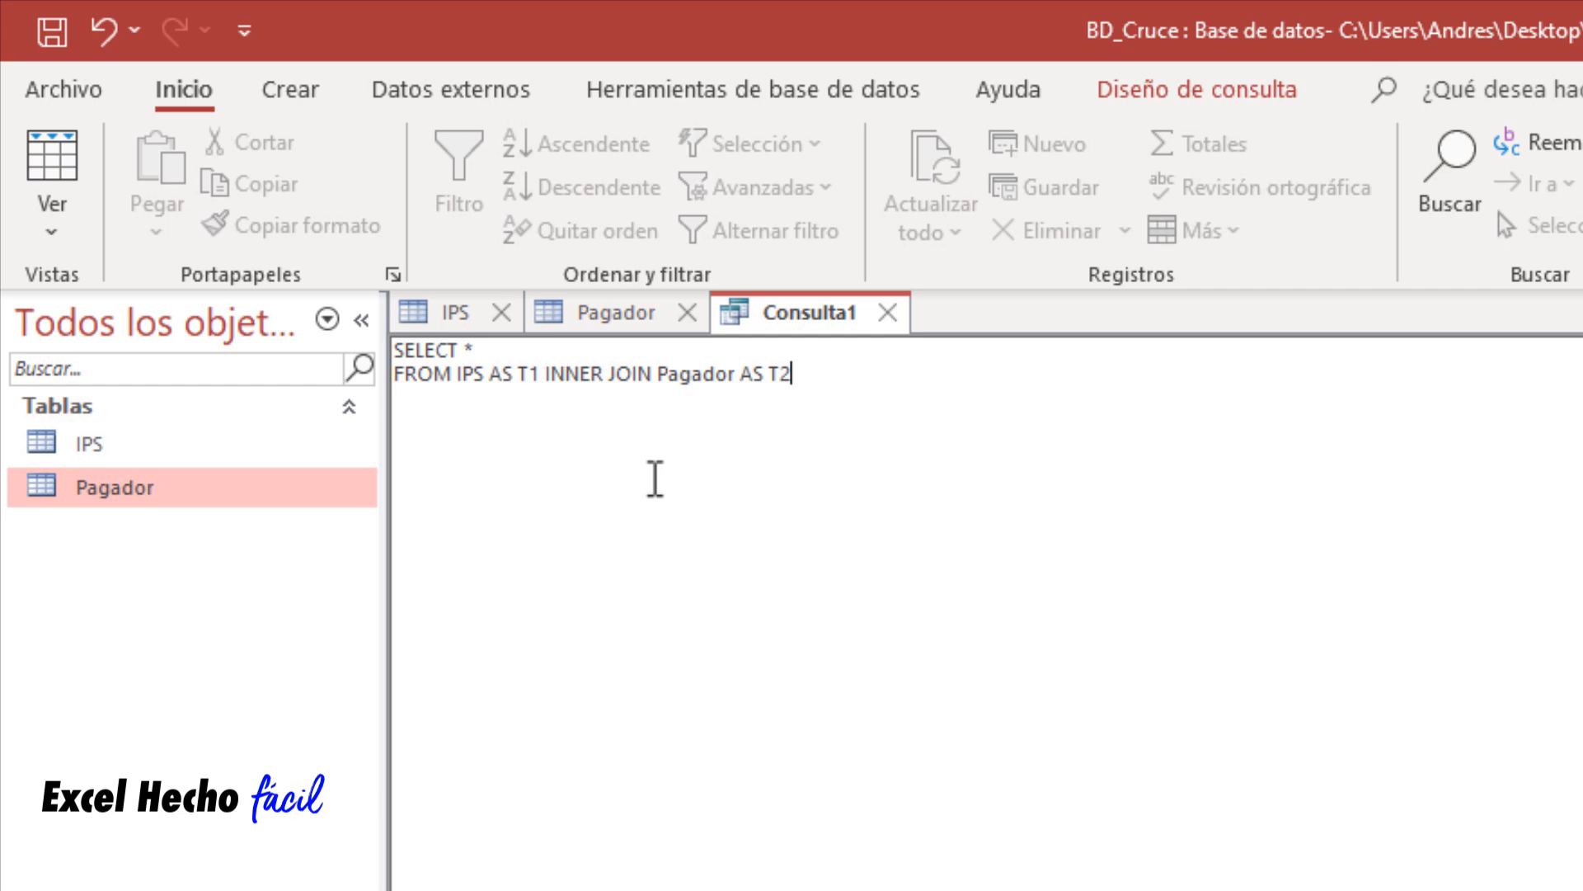
- Add the join condition ON T1.COD_FACTURA = T2.FACTURA, checking the column names in the IPS and Pagador tables
{"action": "type", "text": "ON T1."}
{"action": "left_click", "coordinate": [480, 312]}
{"action": "left_click", "coordinate": [501, 311]}
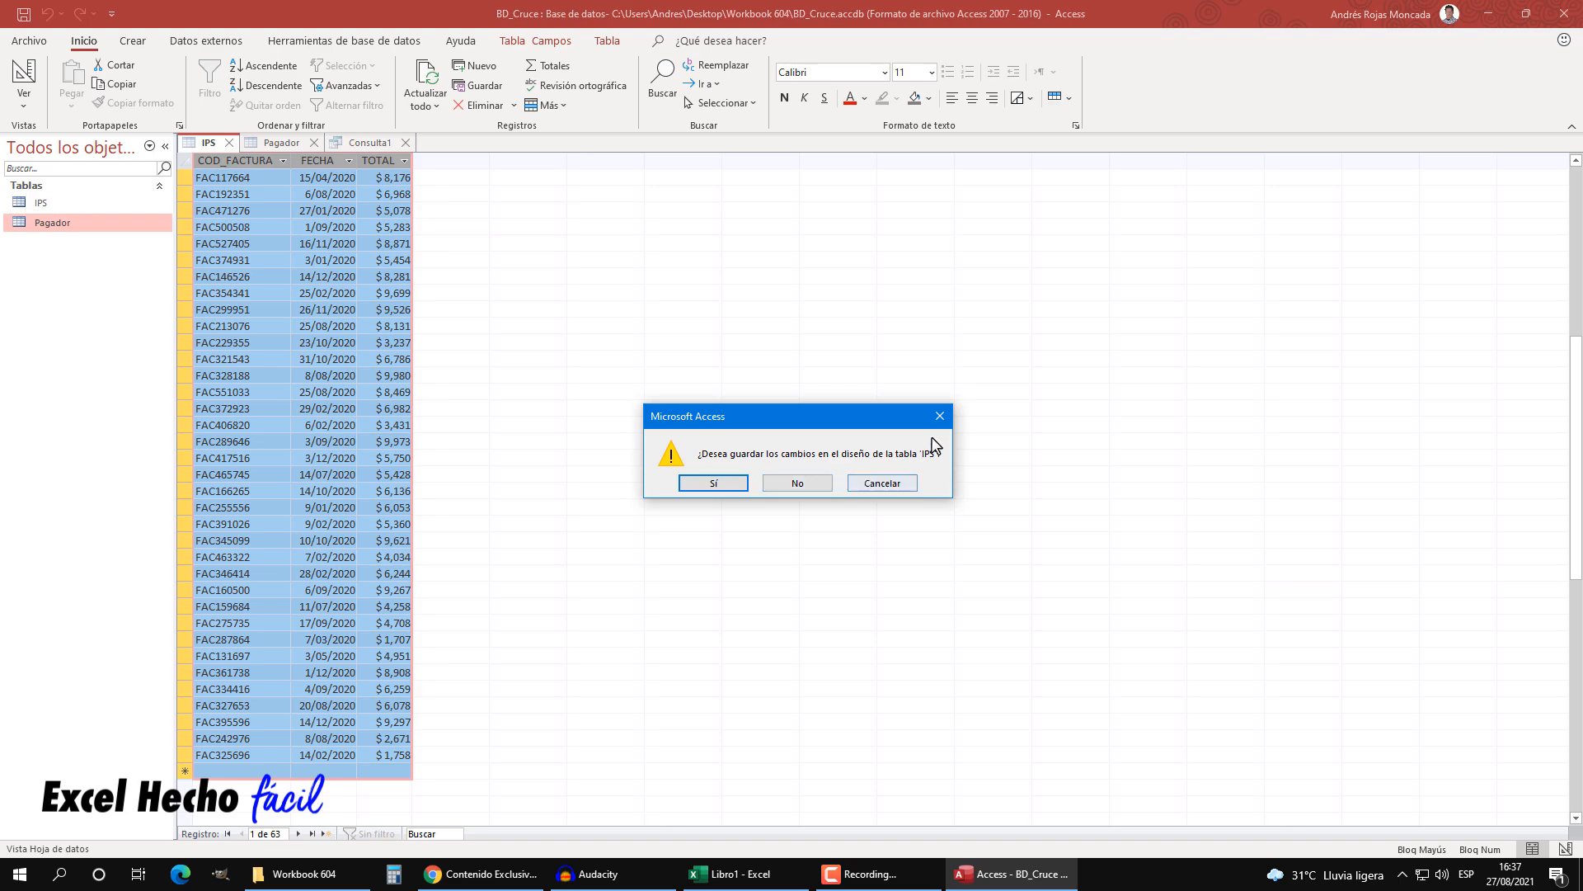
{"action": "left_click", "coordinate": [868, 483]}
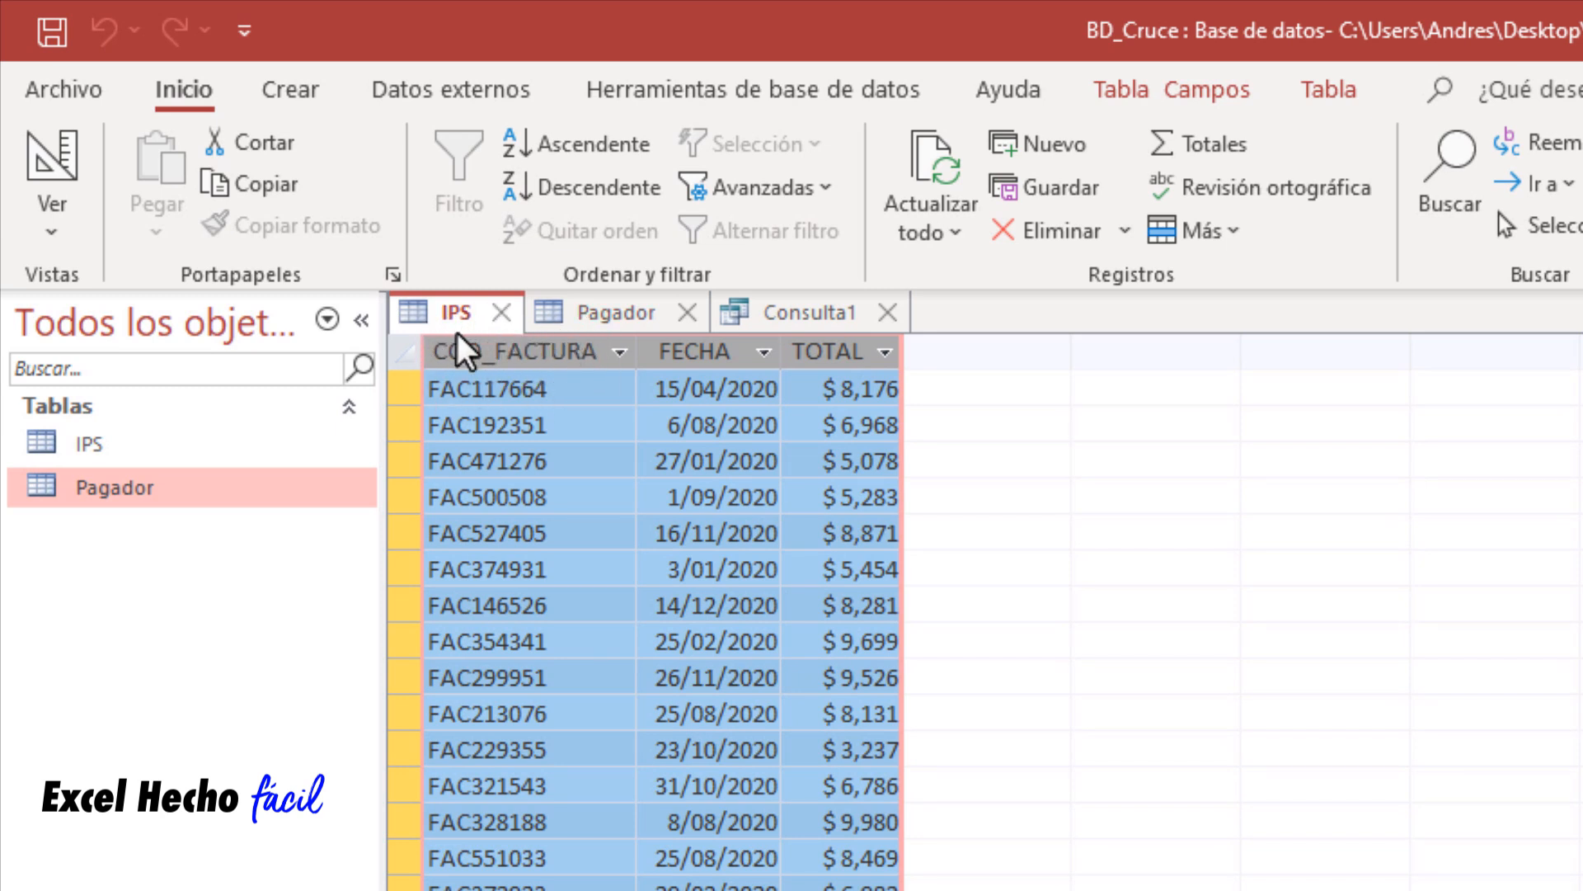
{"action": "left_click", "coordinate": [796, 312]}
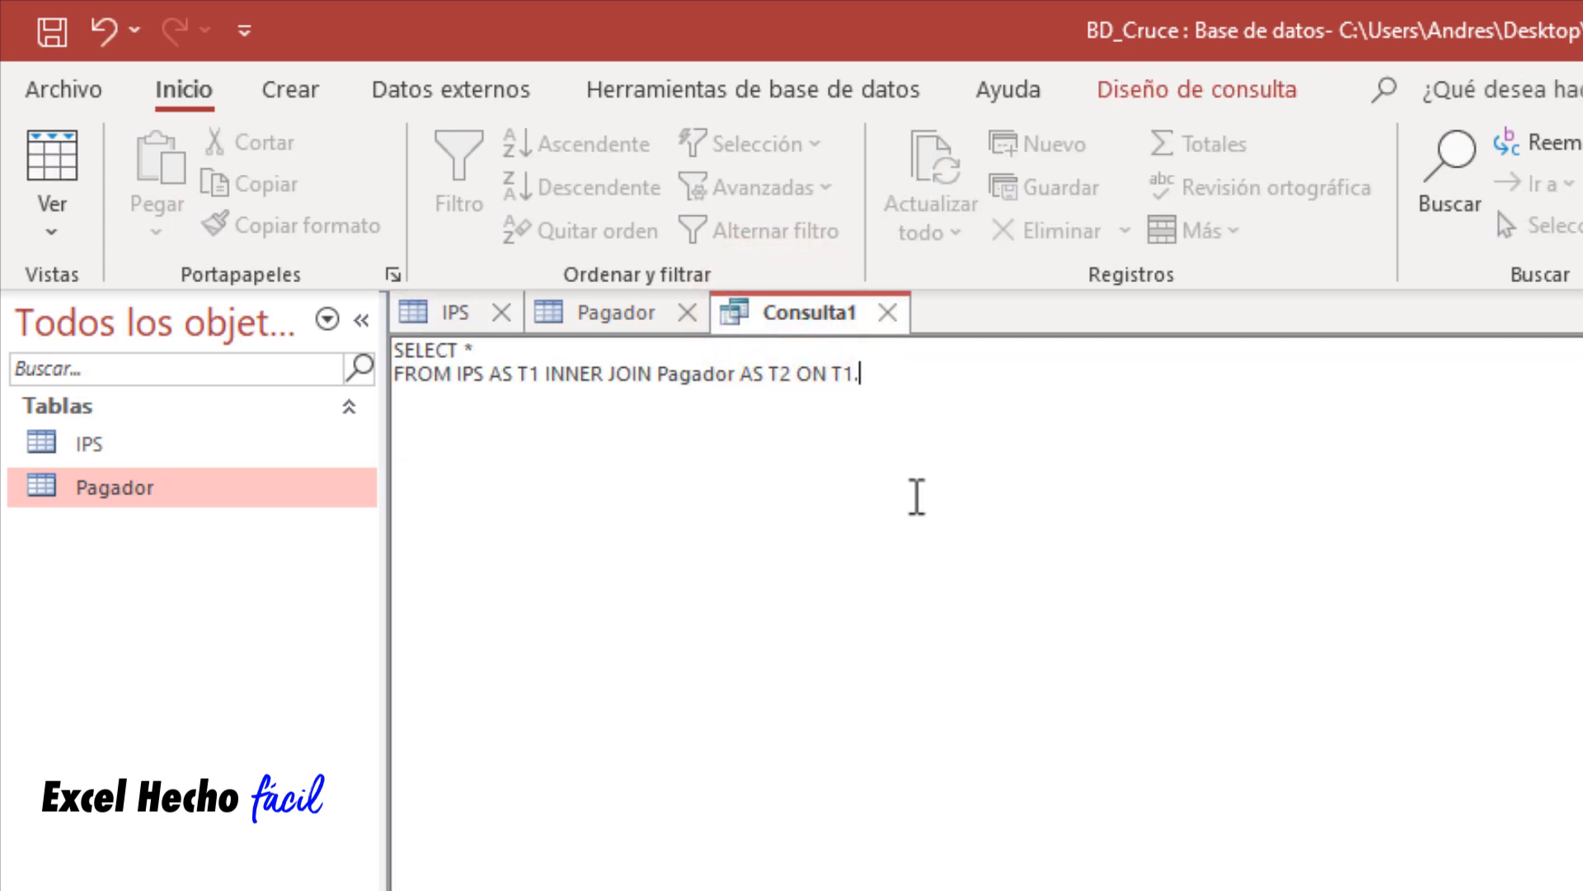
{"action": "type", "text": "COD_FACTURA = T2."}
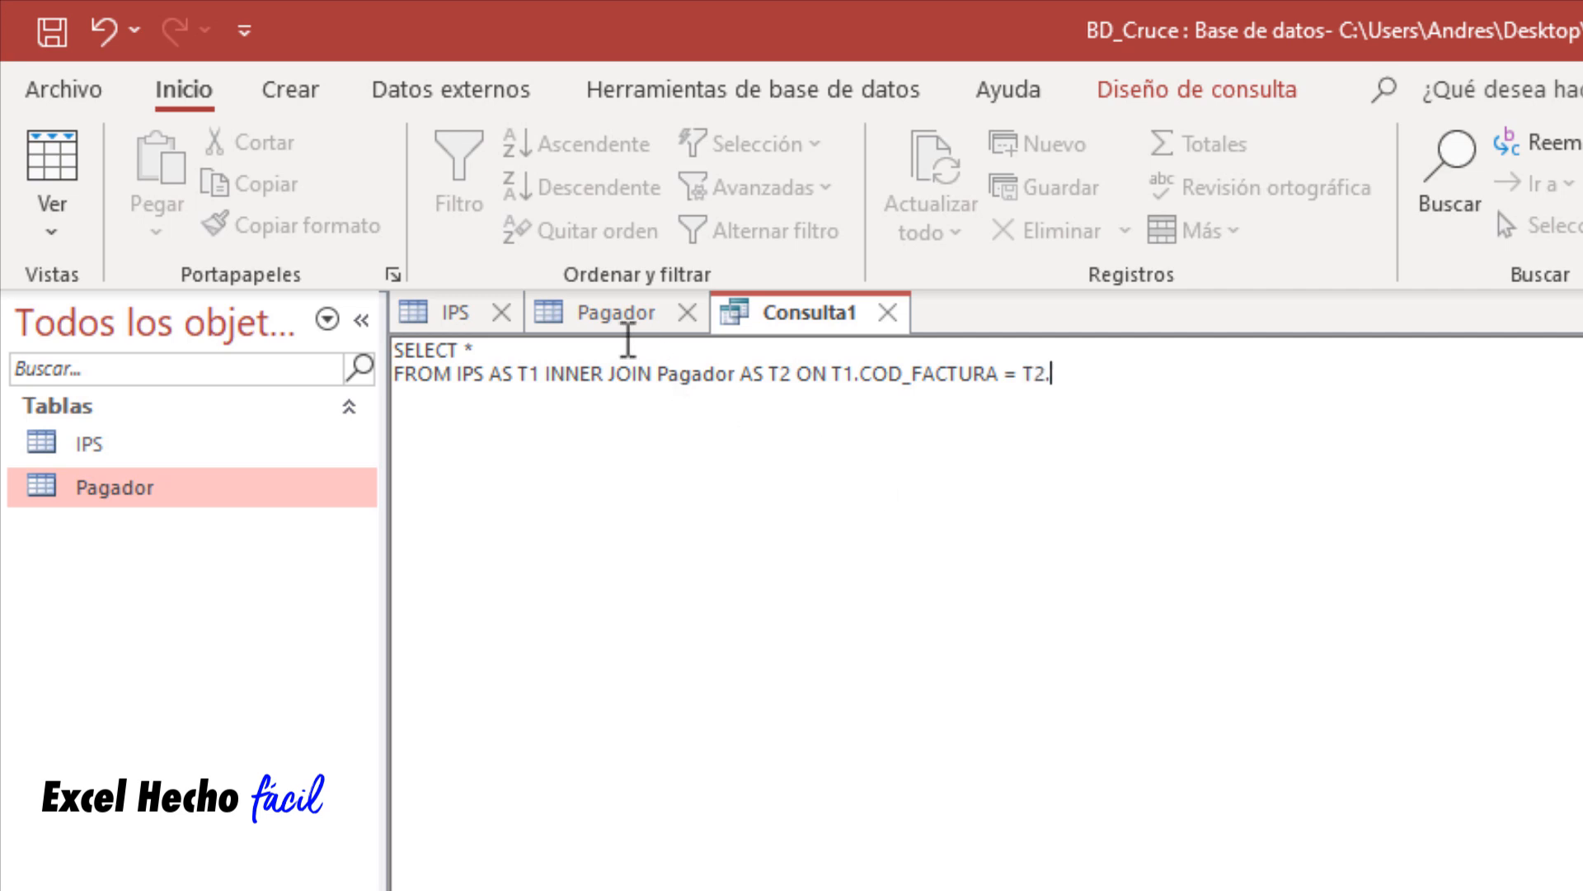
{"action": "left_click", "coordinate": [619, 318]}
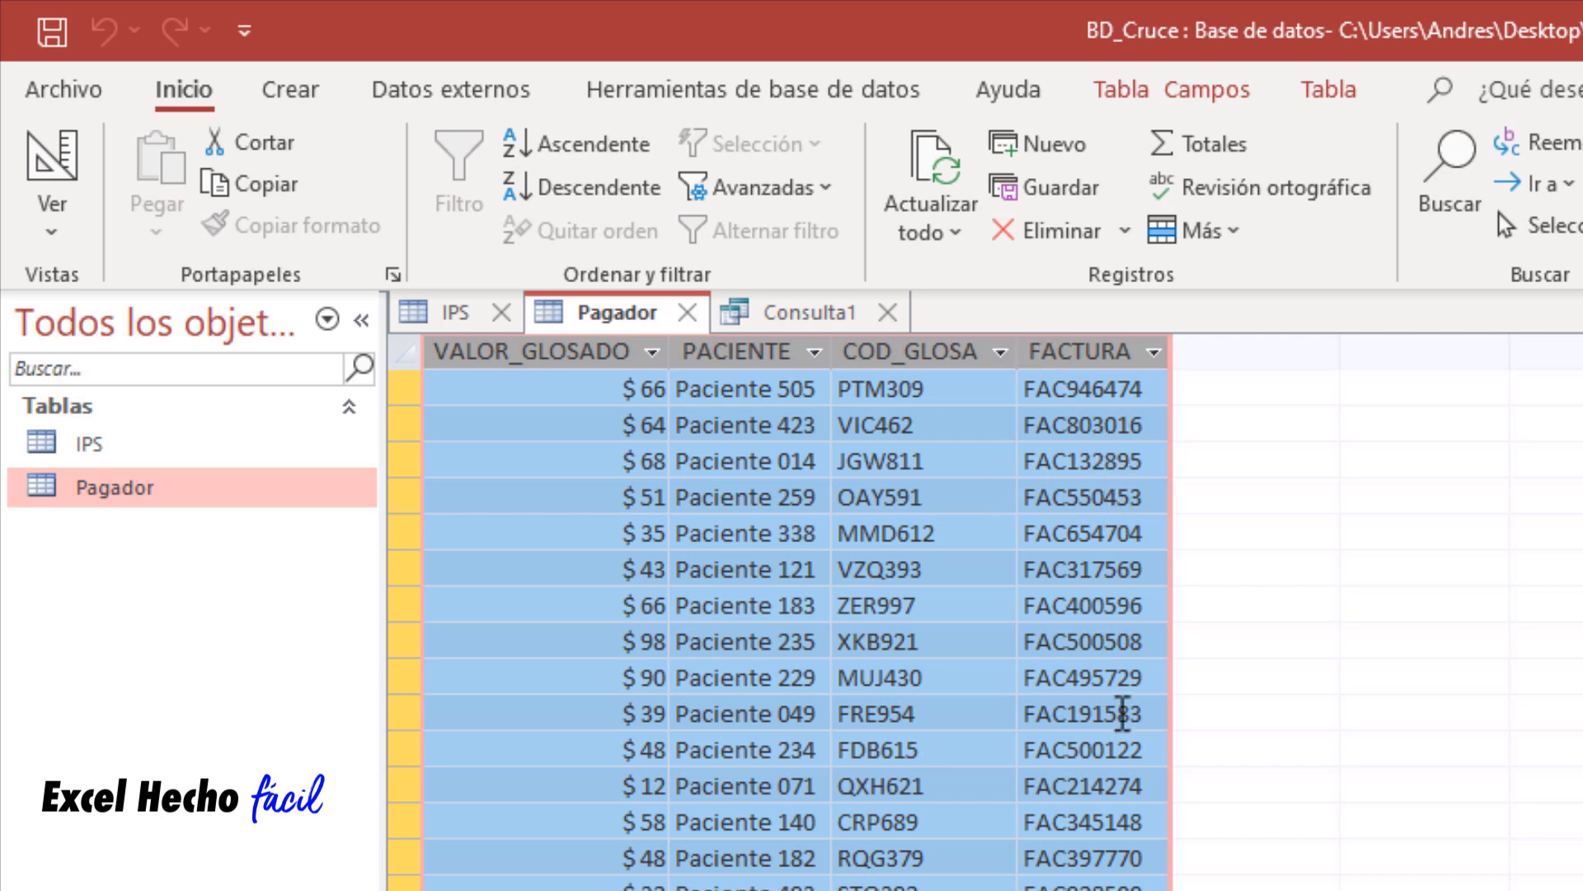
{"action": "left_click", "coordinate": [791, 320]}
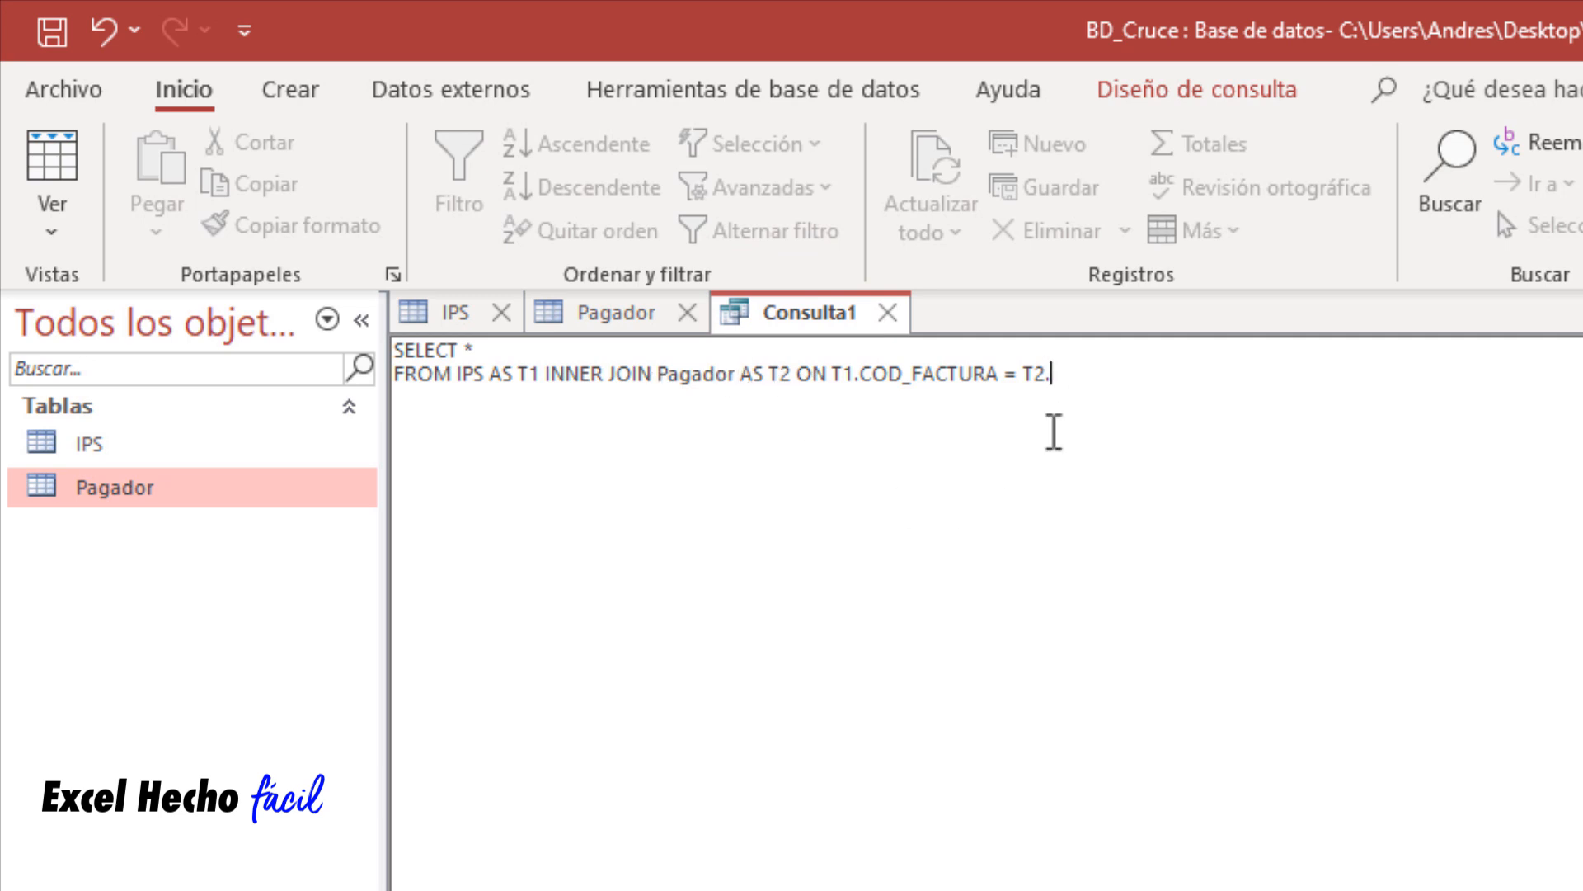
{"action": "type", "text": "FACTURA"}
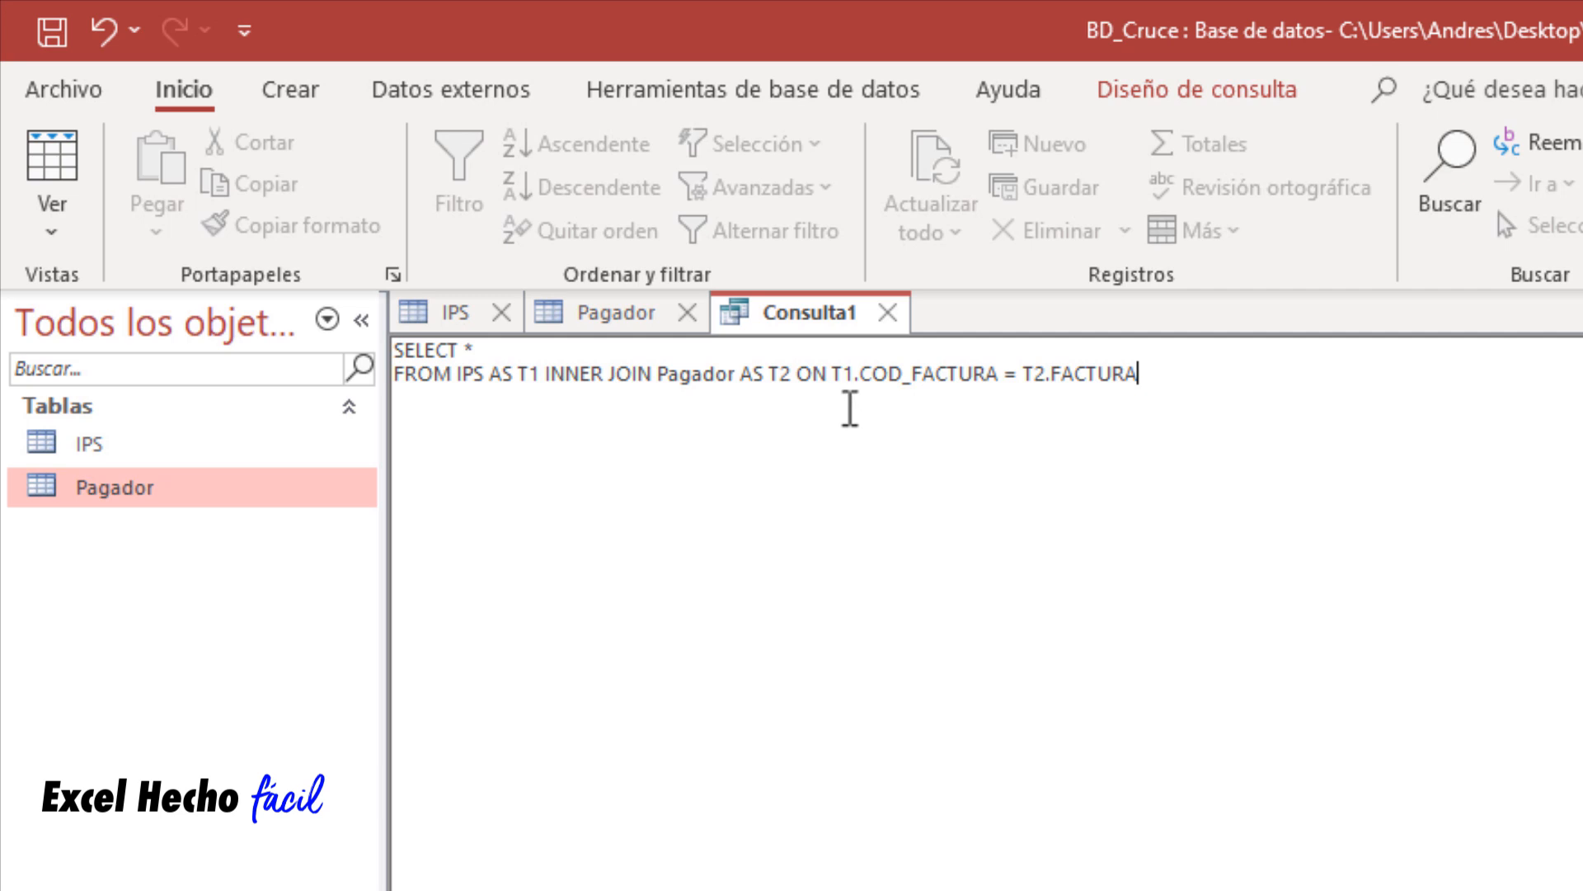
- End the SQL statement with a semicolon and run the query
{"action": "left_click_drag", "start_coordinate": [831, 374], "coordinate": [1141, 376]}
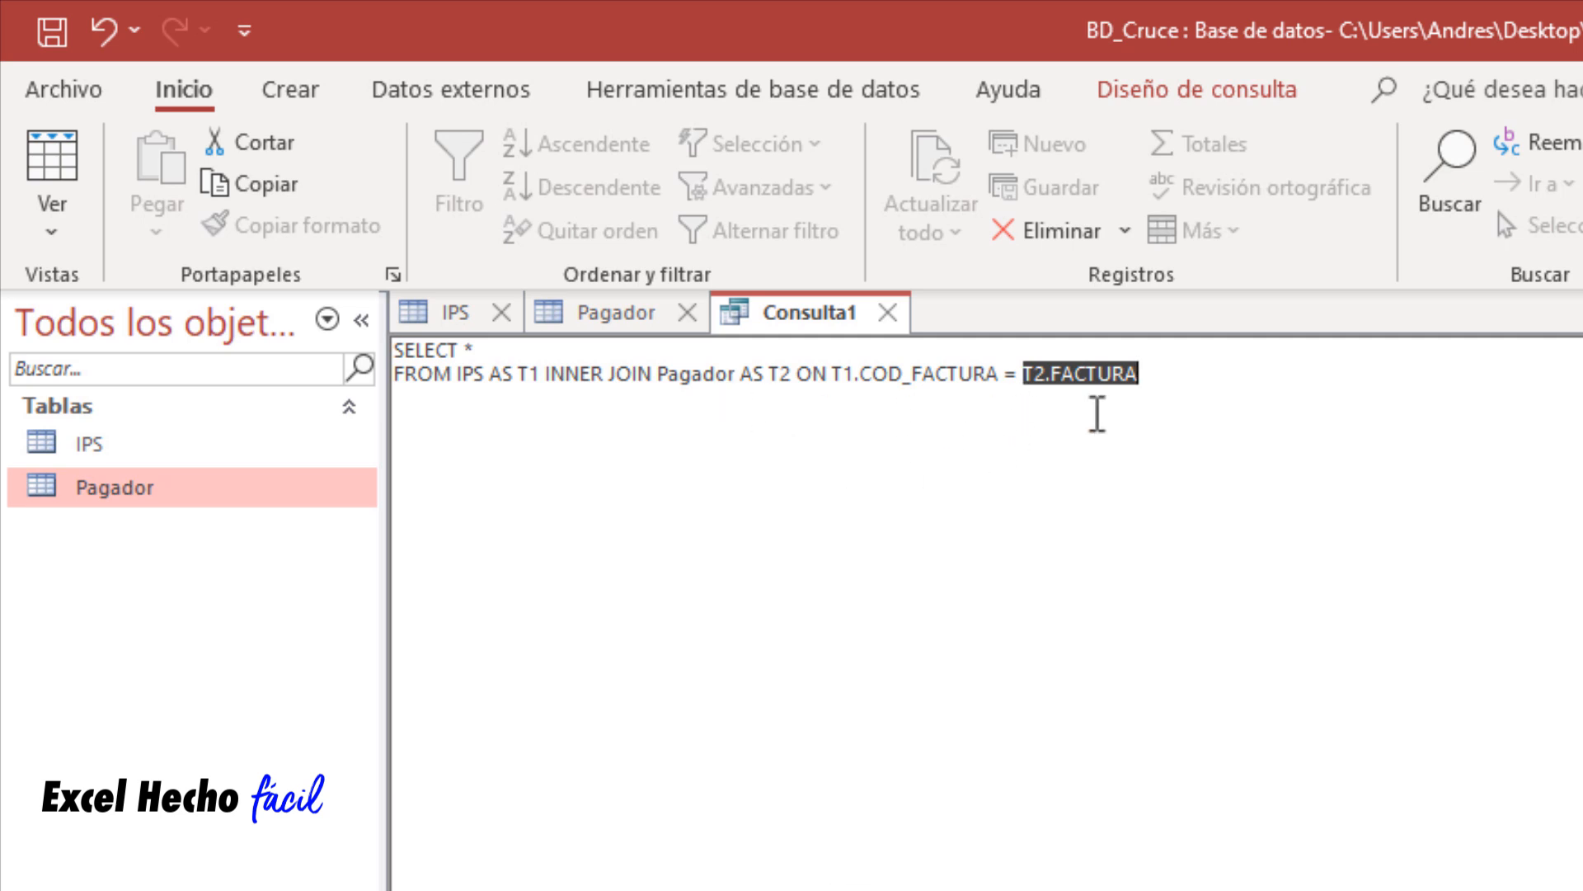
{"action": "left_click", "coordinate": [1159, 372]}
{"action": "type", "text": ";"}
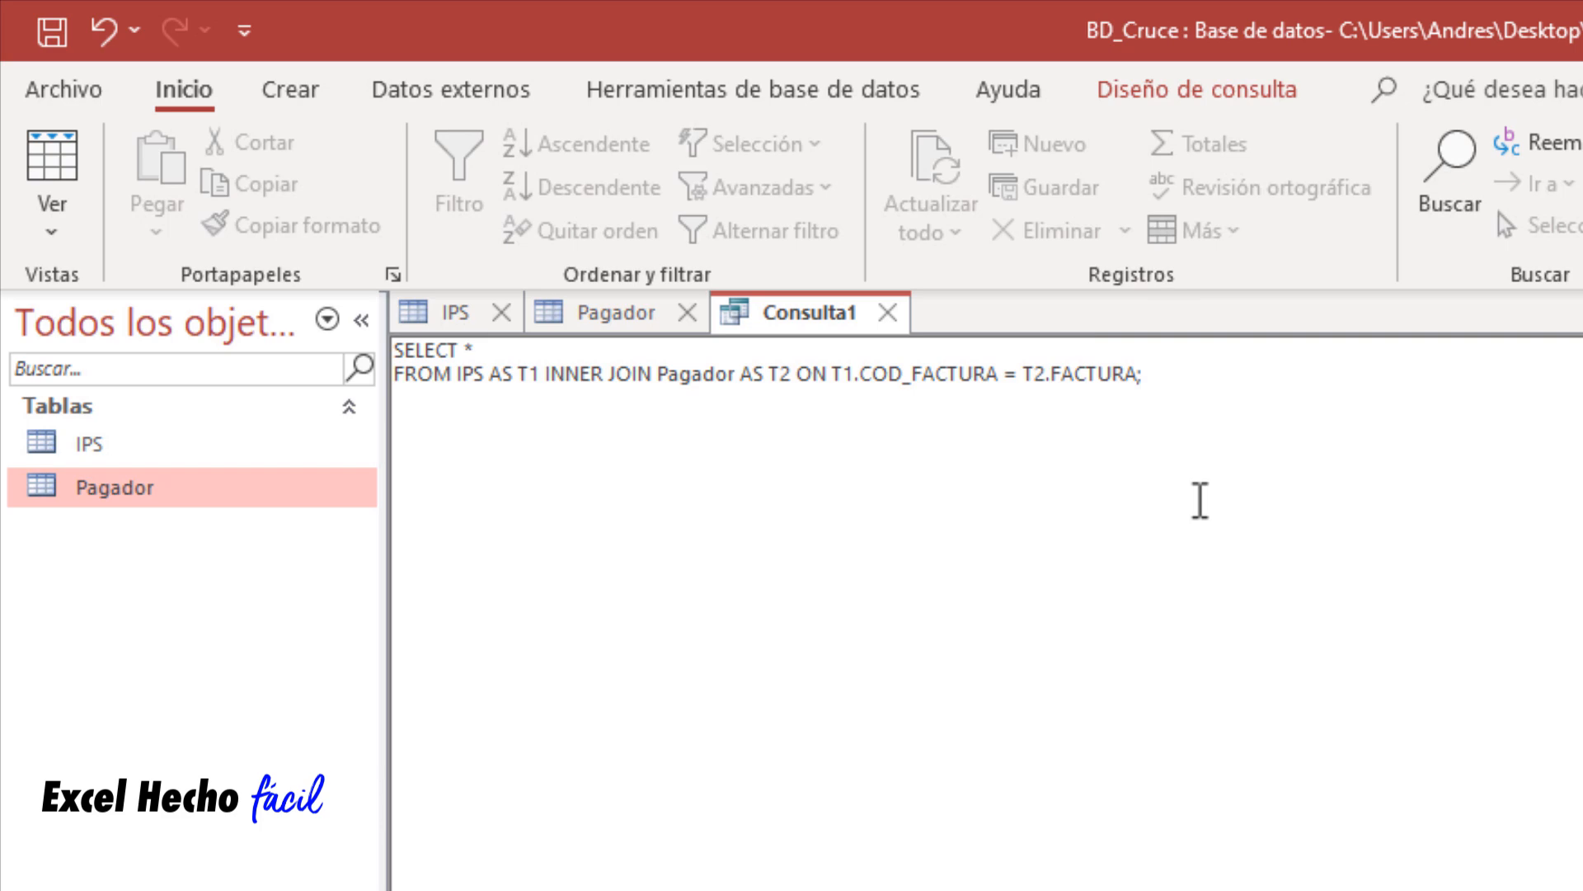
{"action": "left_click", "coordinate": [1194, 92]}
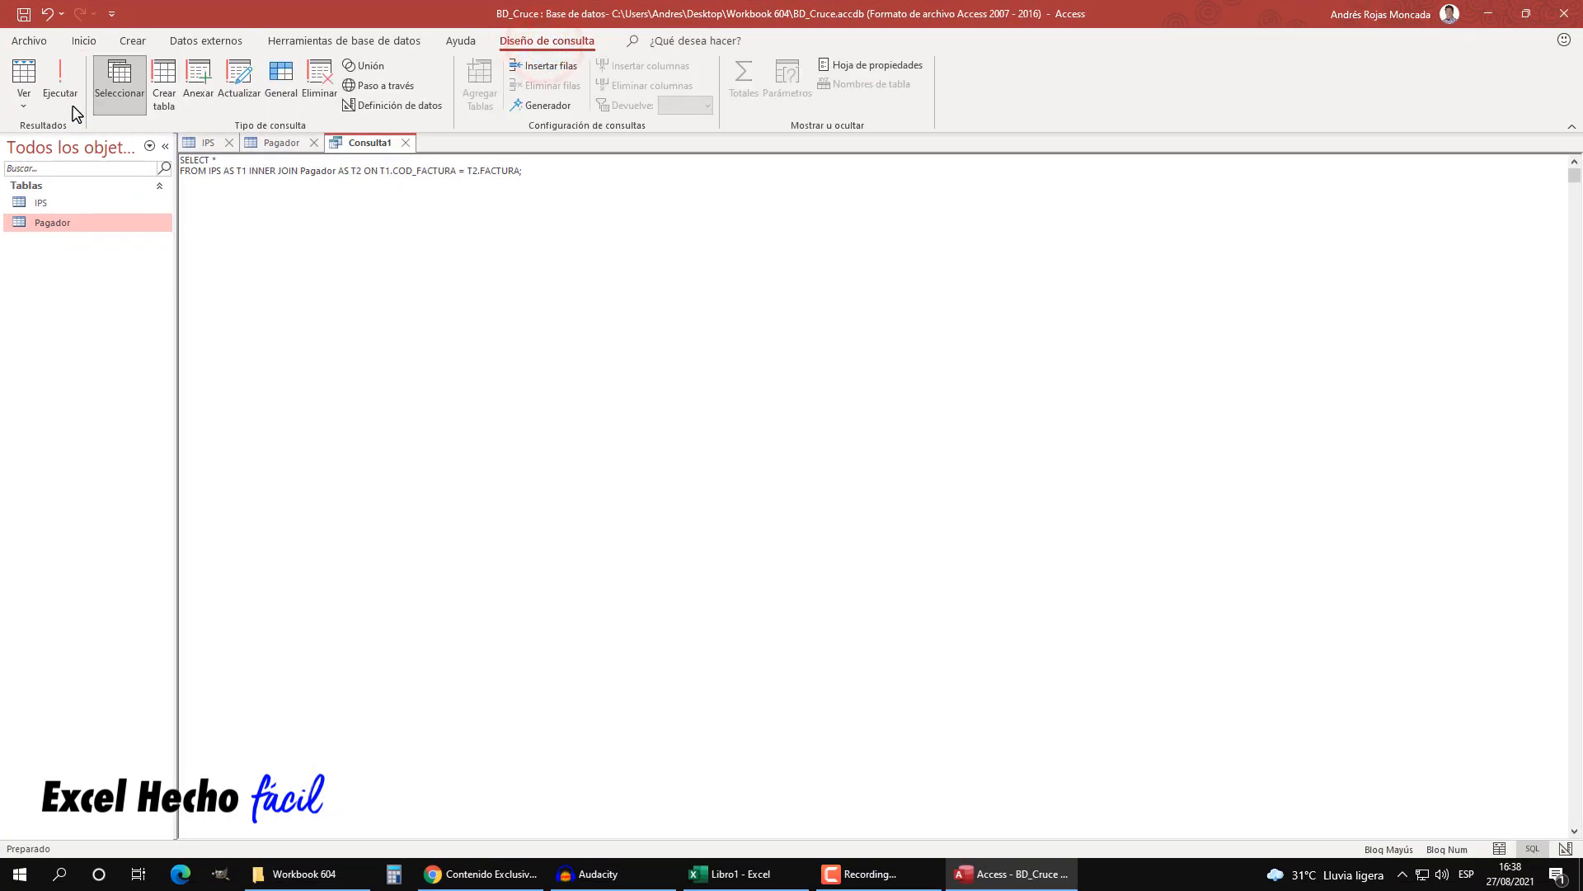
{"action": "left_click", "coordinate": [71, 99]}
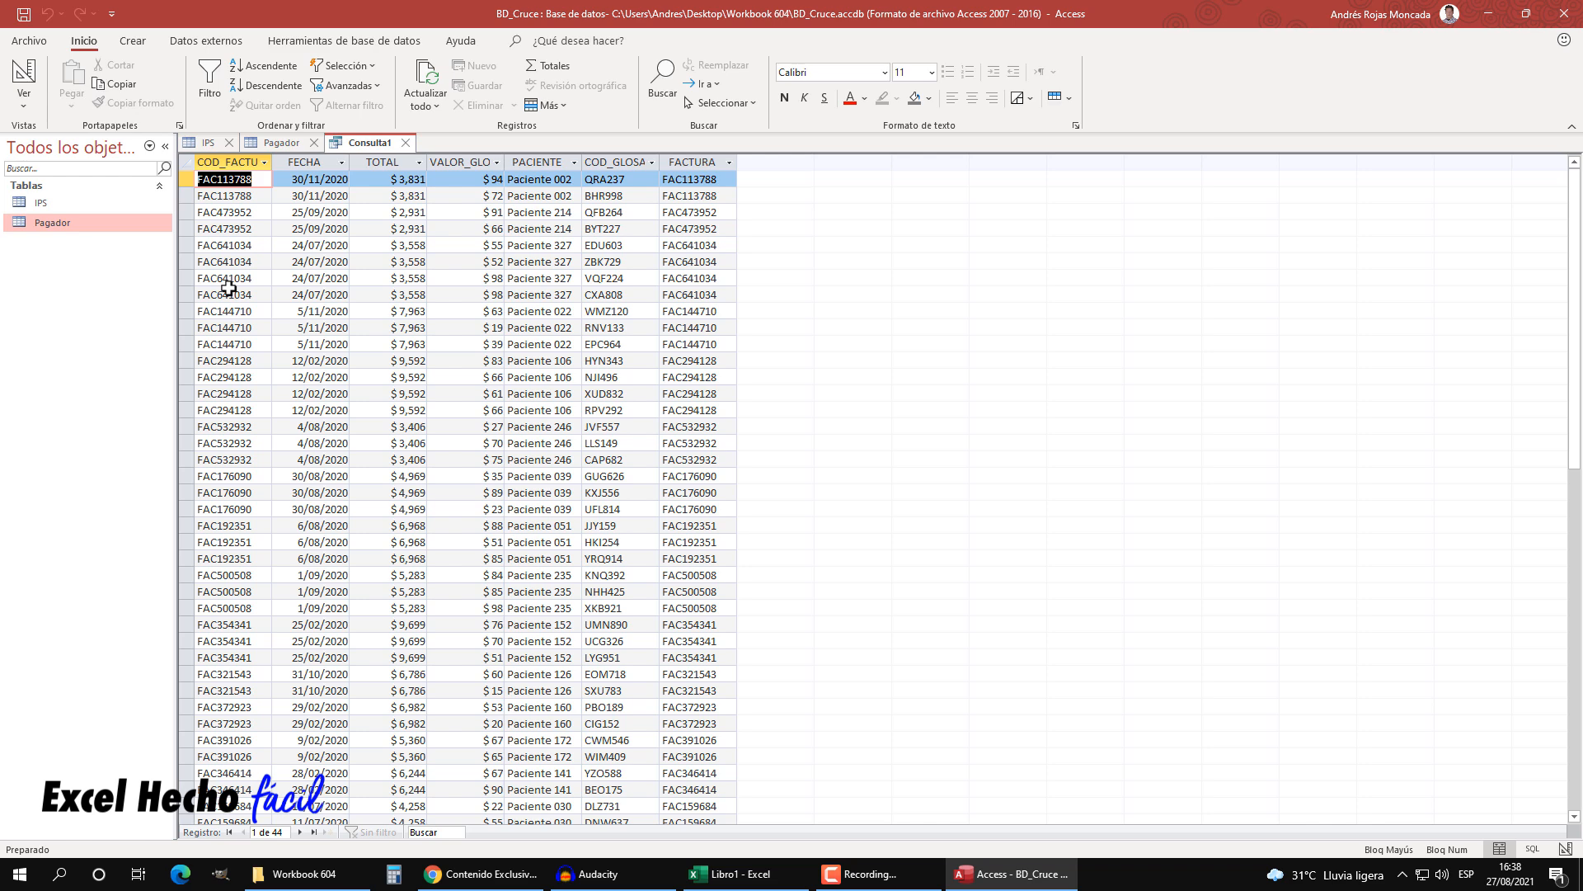
- Switch to Excel to review the IPS and Pagador sheets of Libro1, and return to the query results in Access
{"action": "left_click", "coordinate": [747, 872]}
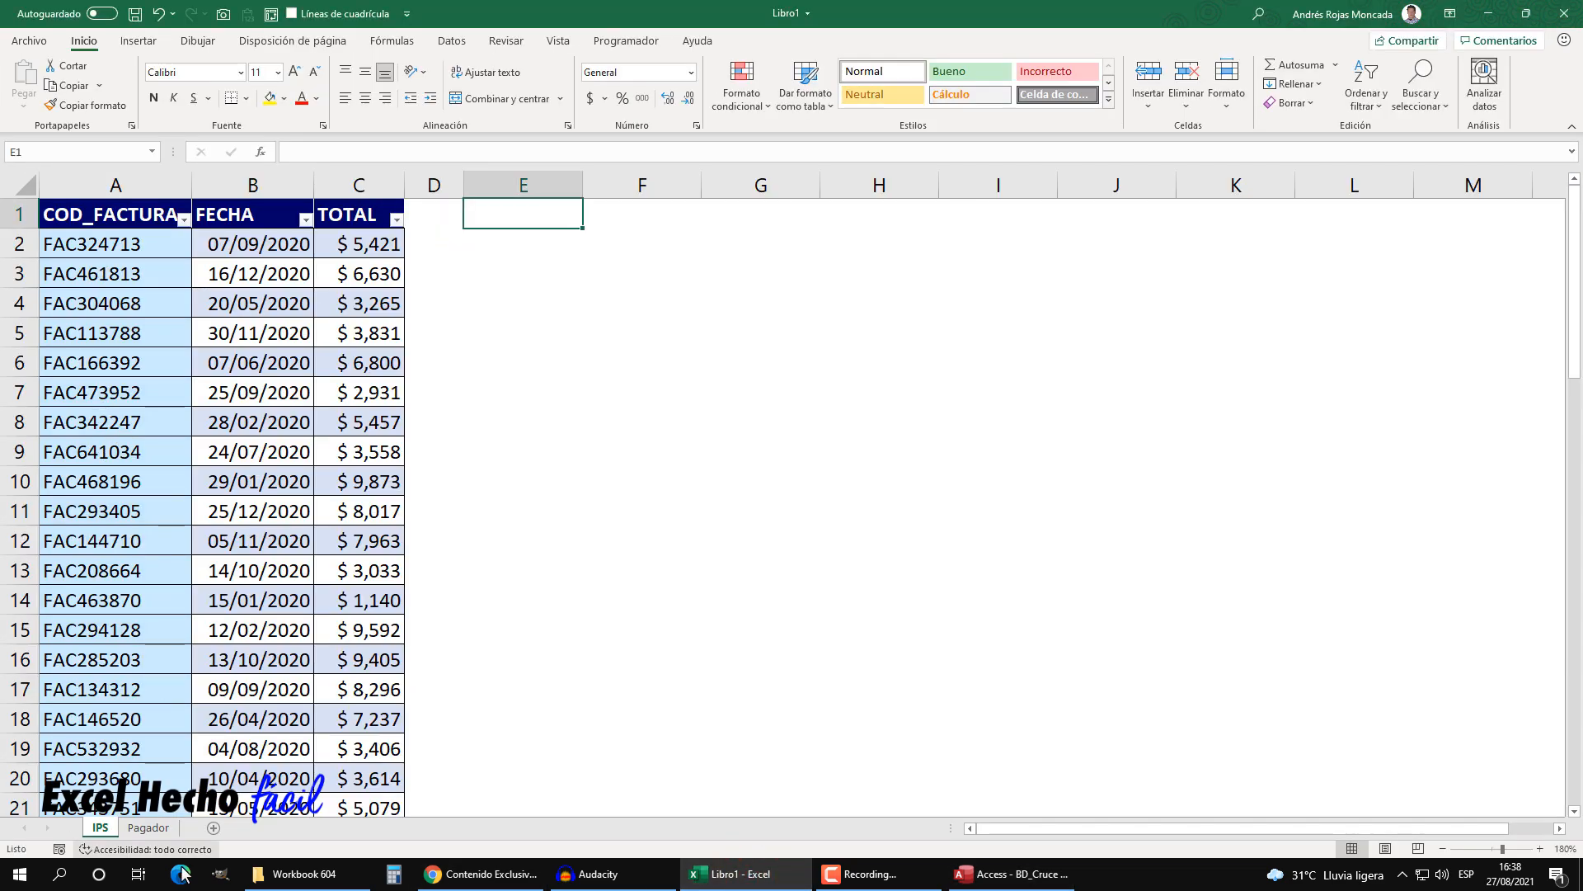
{"action": "left_click", "coordinate": [149, 827]}
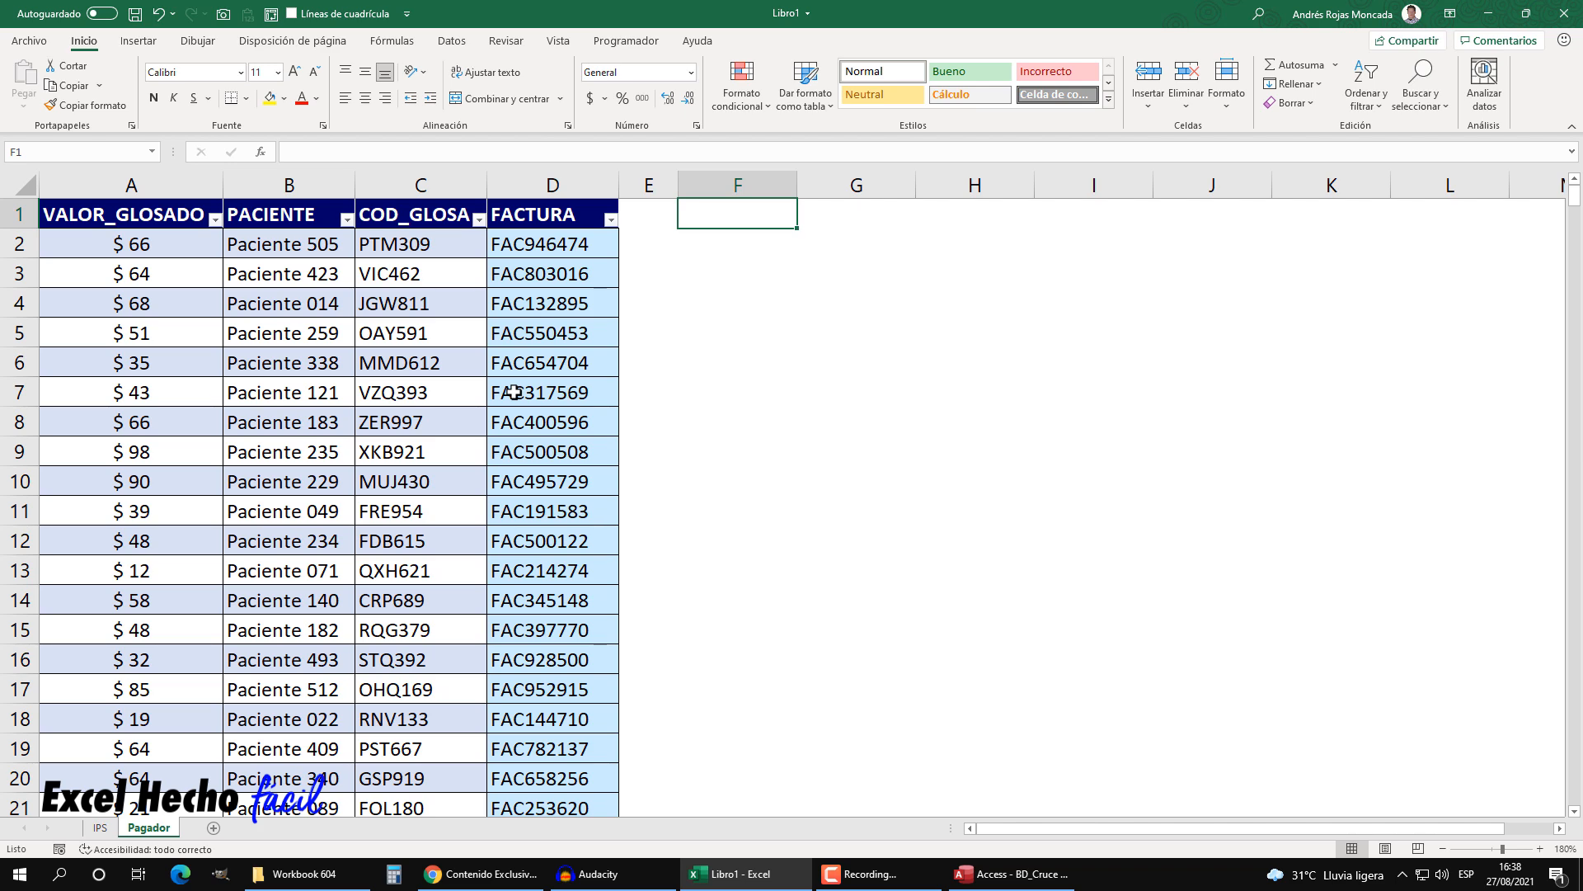
{"action": "left_click", "coordinate": [110, 827]}
{"action": "left_click", "coordinate": [992, 875]}
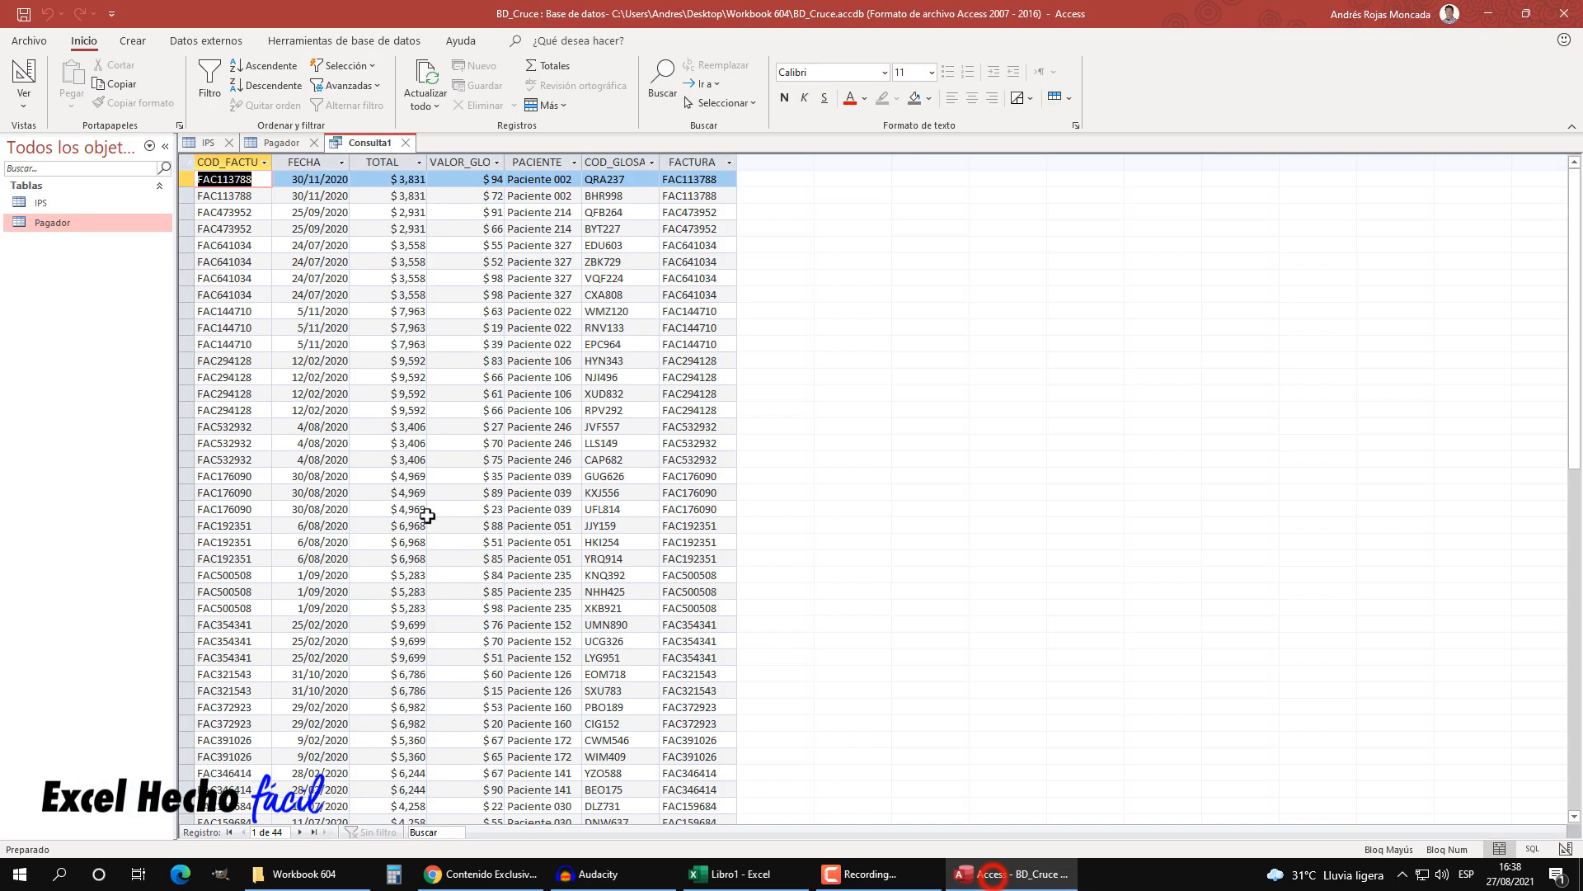
- Save the query under the name Inner Join
{"action": "right_click", "coordinate": [375, 145]}
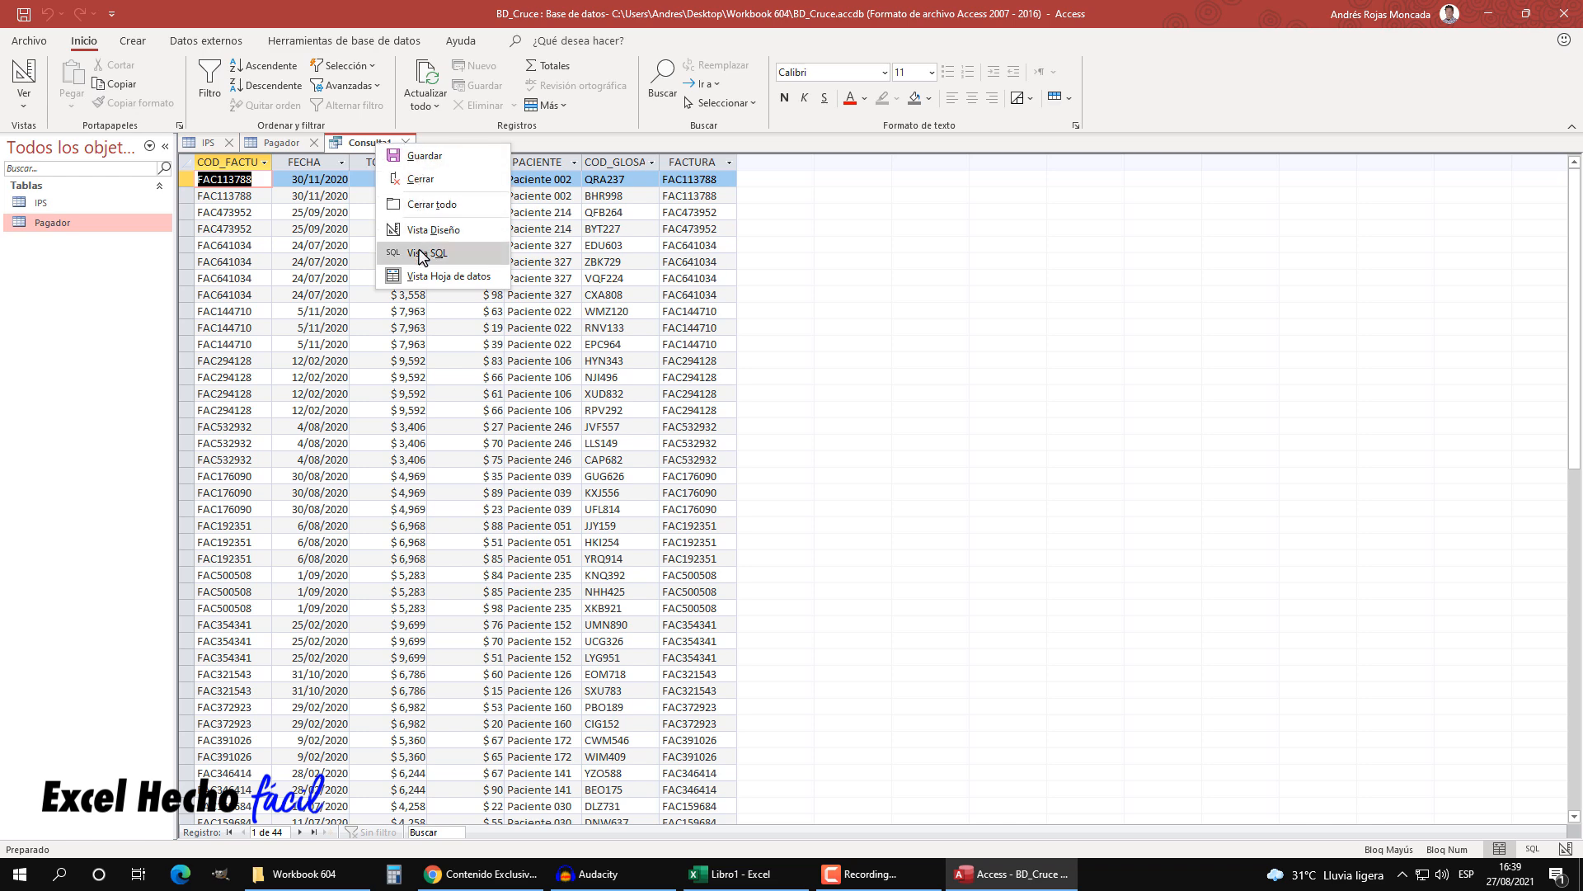
{"action": "left_click", "coordinate": [423, 156]}
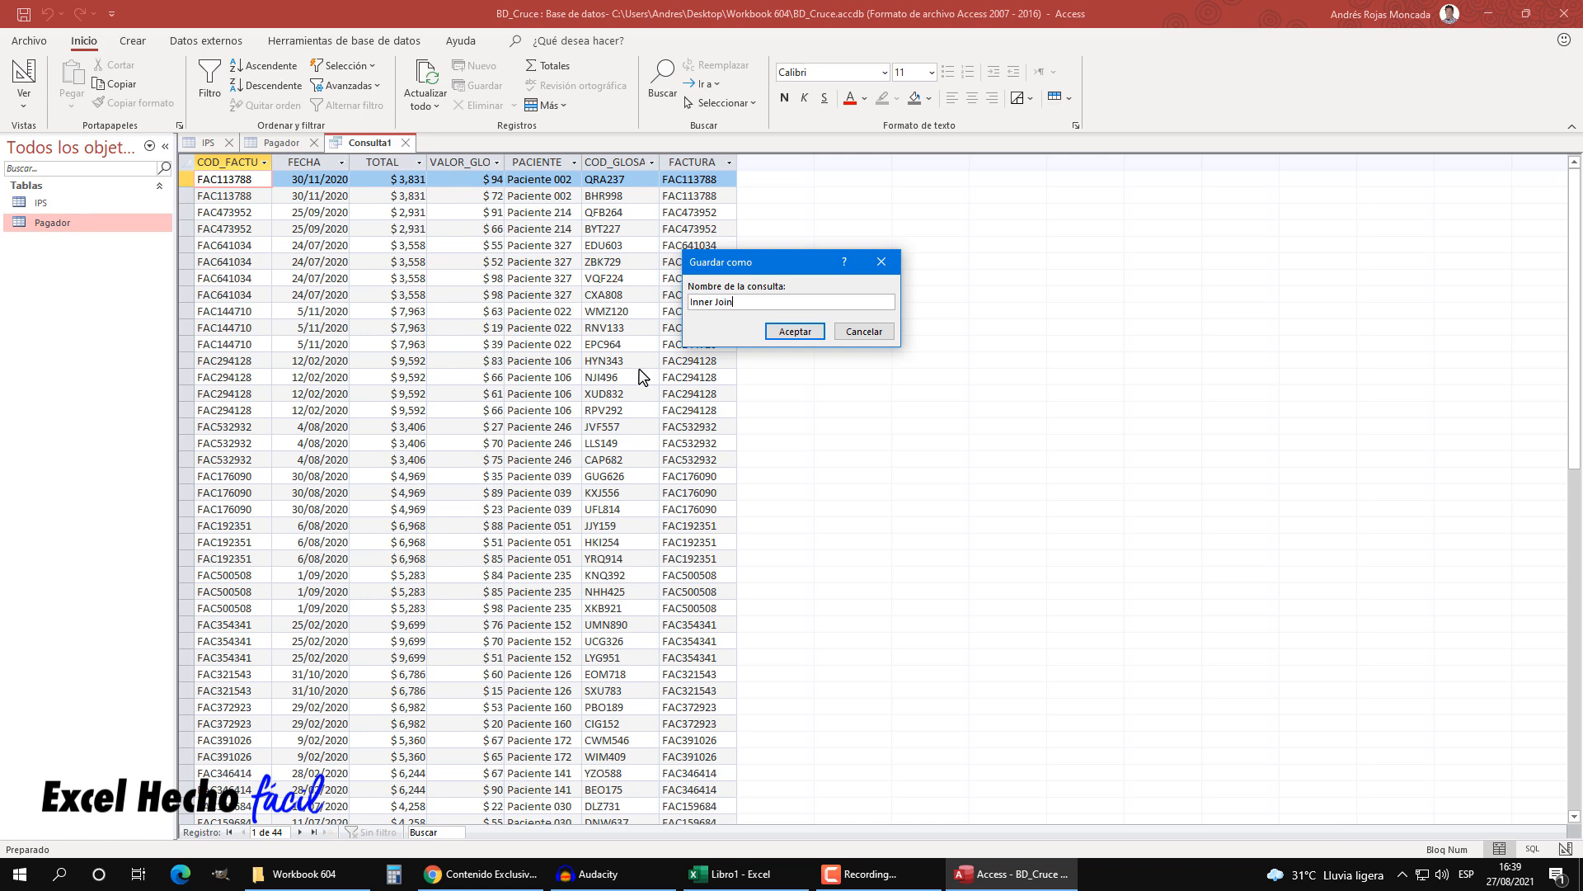
{"action": "left_click", "coordinate": [793, 330]}
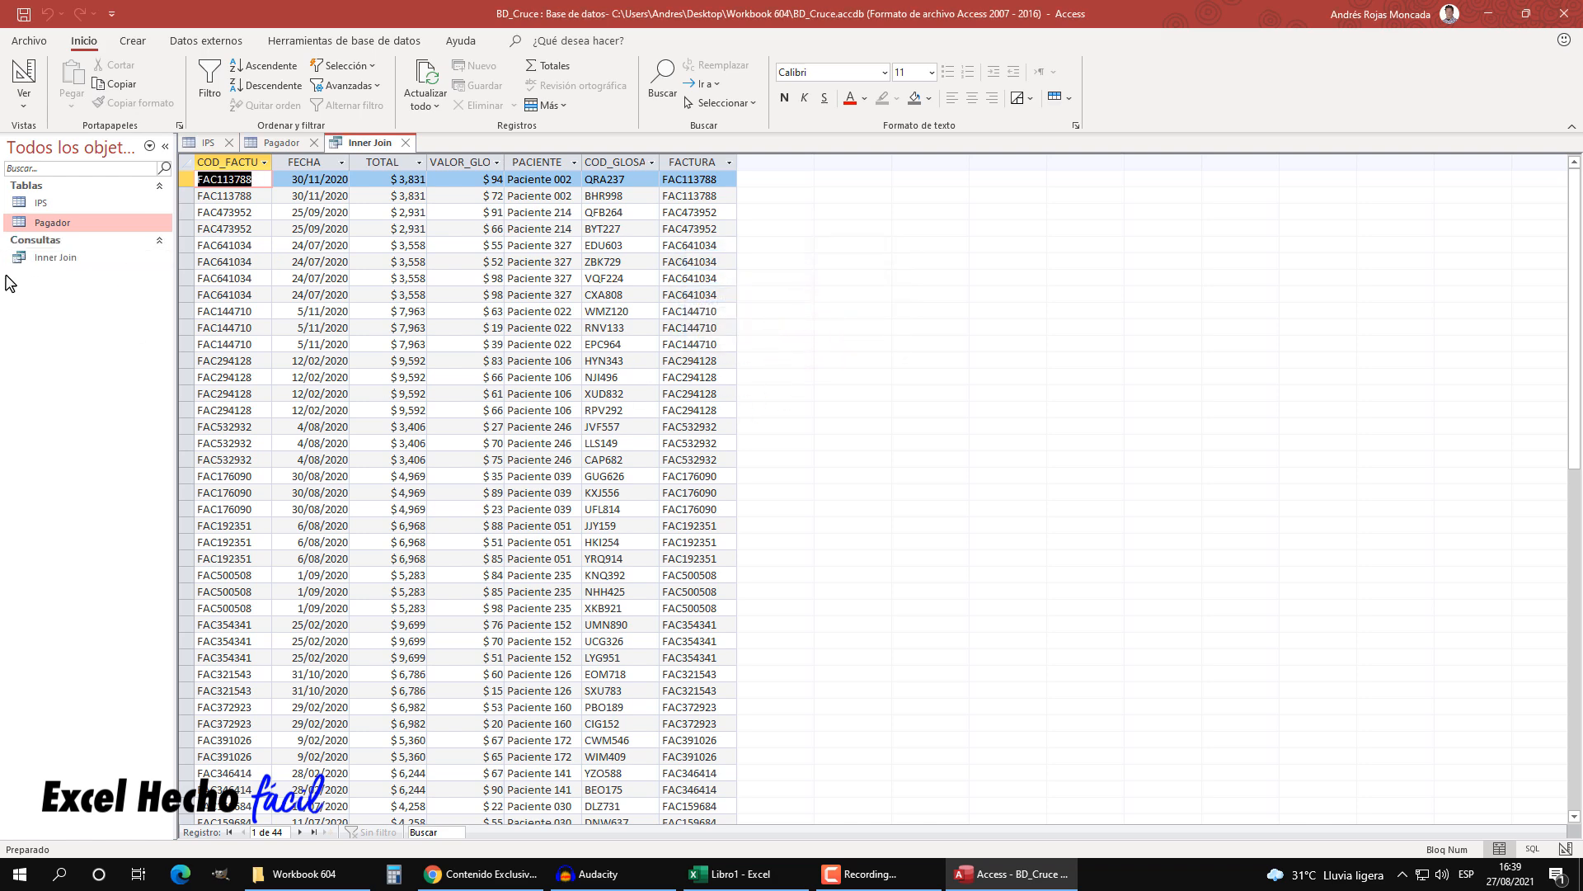
- Export the Inner Join query as the Excel workbook Inner Join.xlsx in the desktop folder Workbook 604, without saving the export steps
{"action": "left_click", "coordinate": [52, 259]}
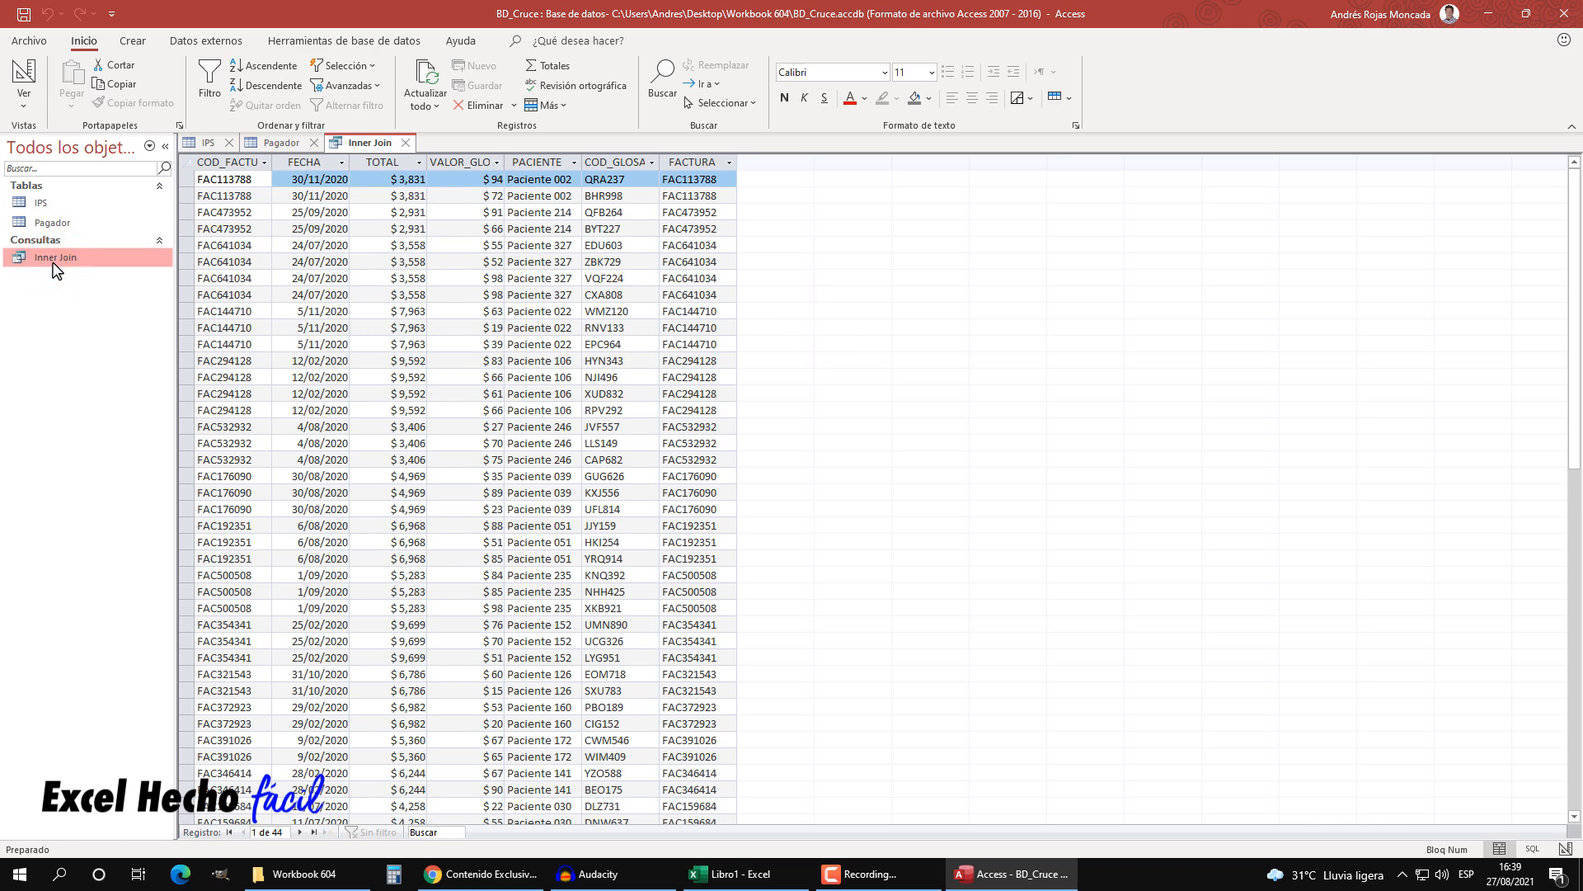
{"action": "right_click", "coordinate": [56, 267]}
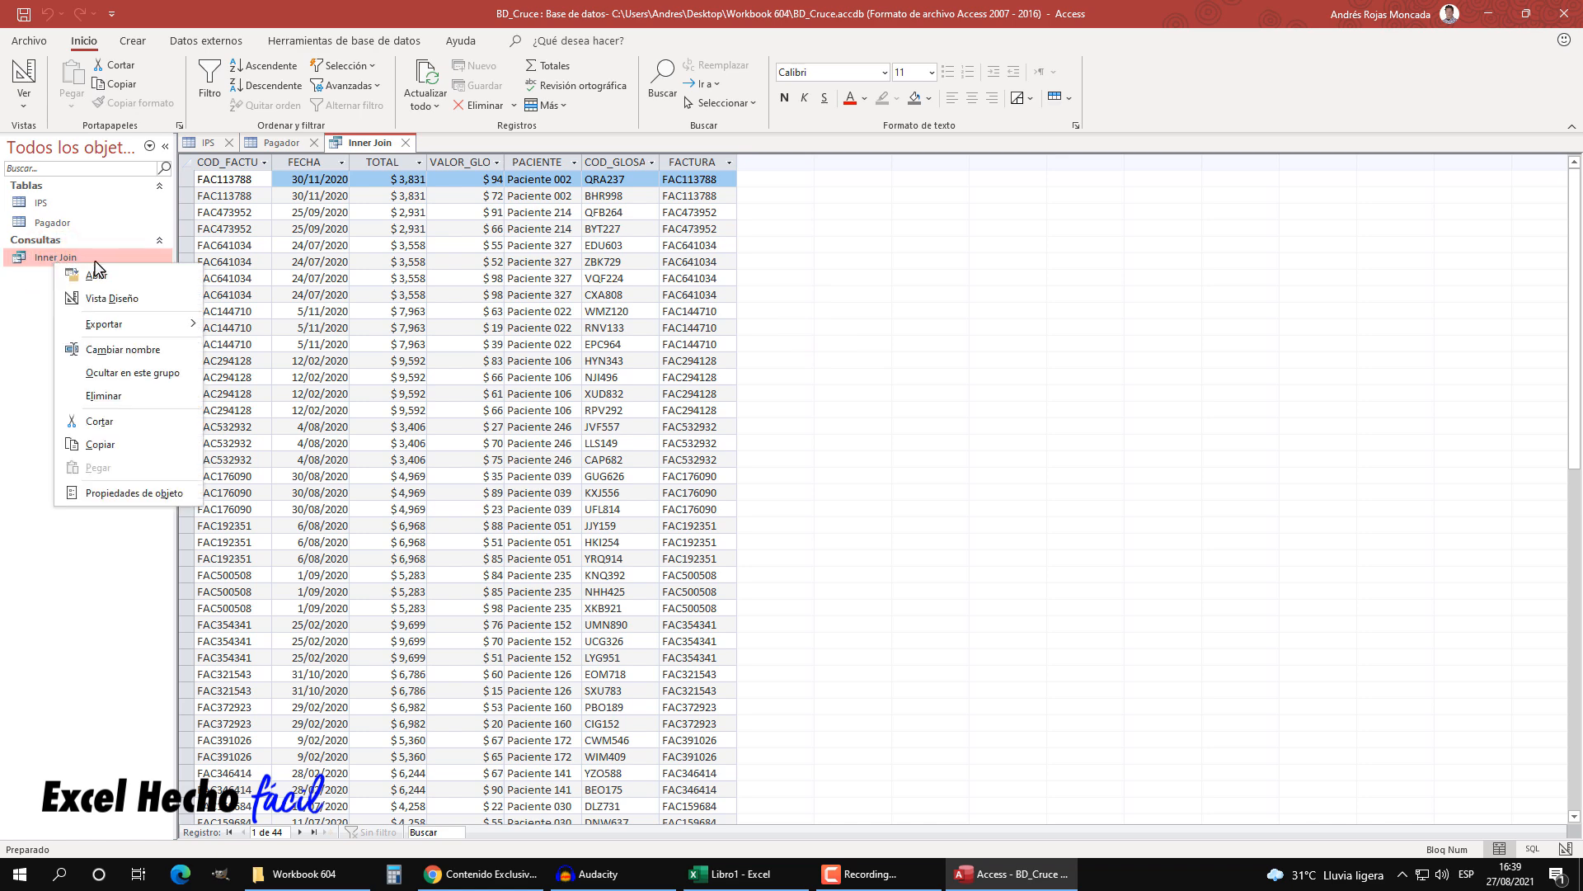
{"action": "mouse_move", "coordinate": [115, 324]}
{"action": "left_click", "coordinate": [242, 327]}
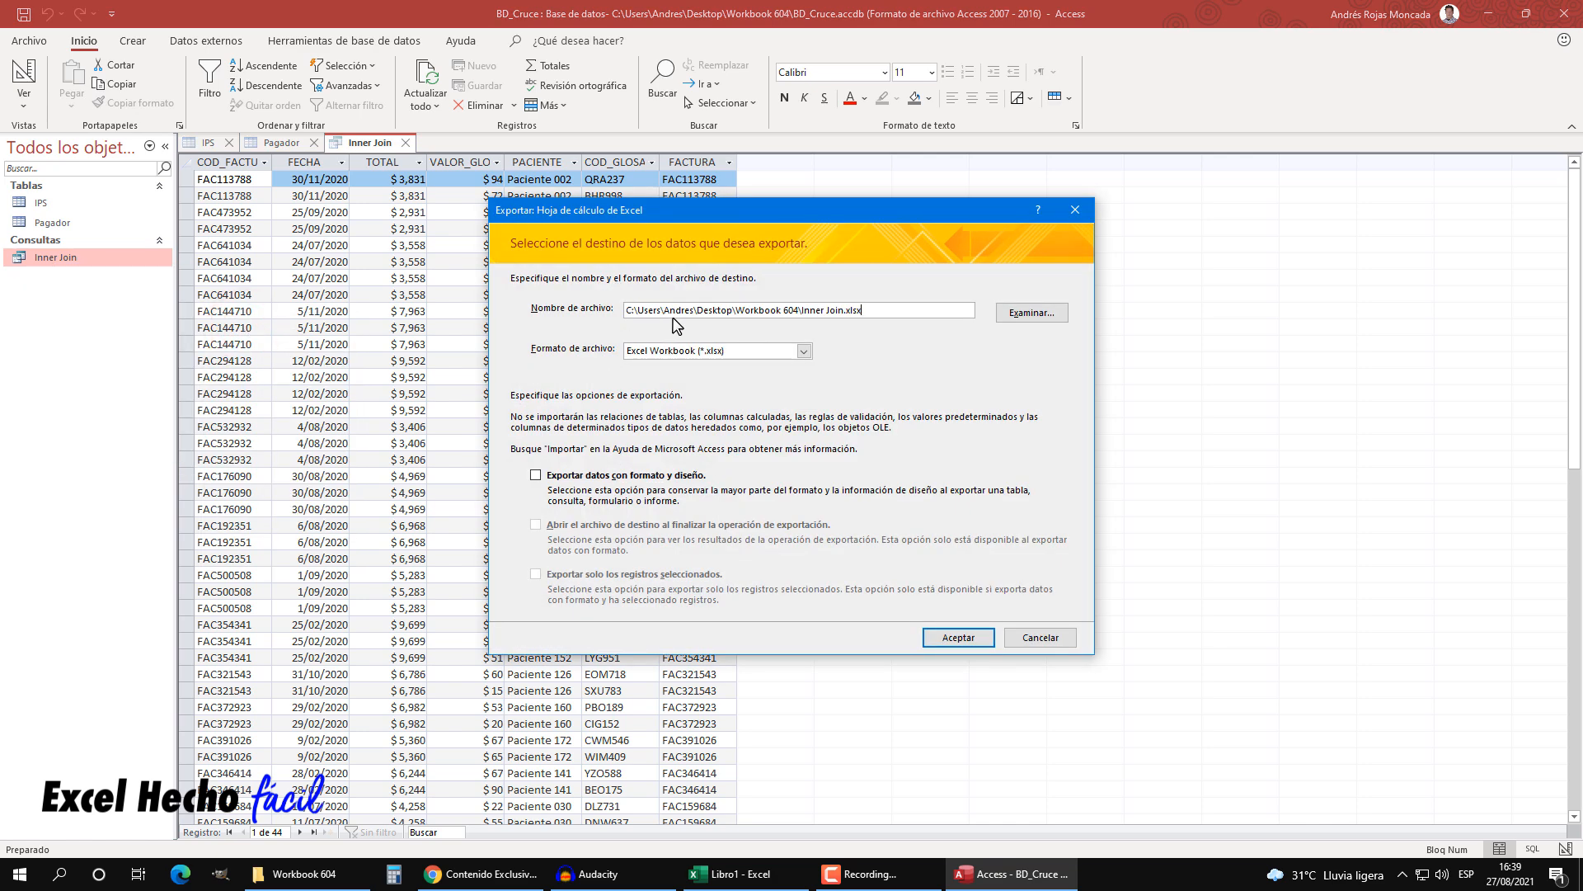
{"action": "left_click", "coordinate": [1031, 313]}
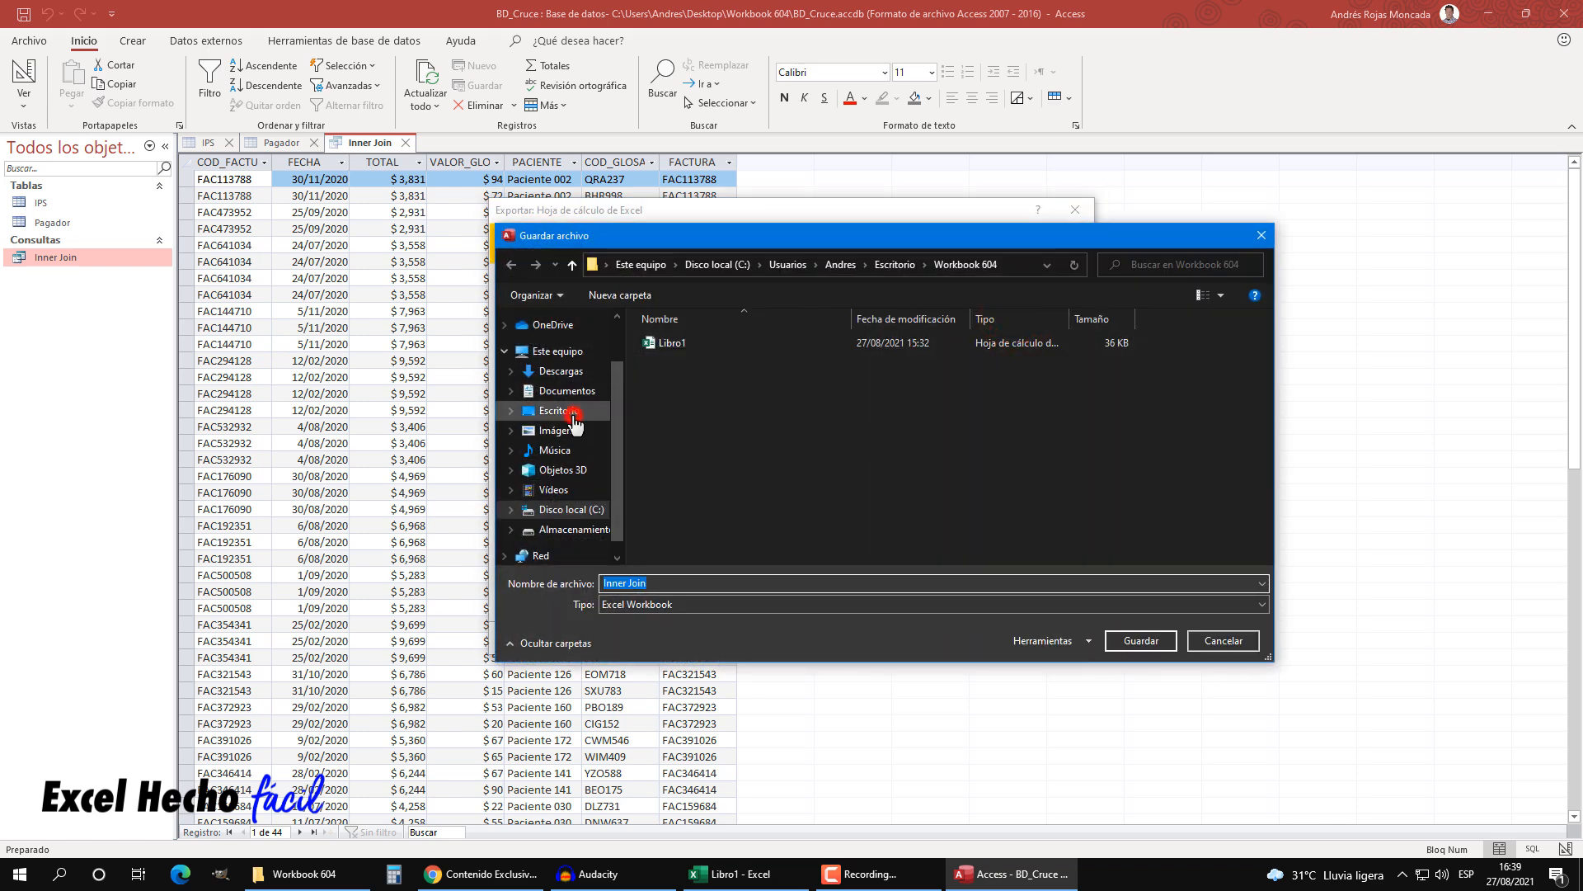
{"action": "left_click", "coordinate": [575, 423]}
{"action": "double_click", "coordinate": [678, 361]}
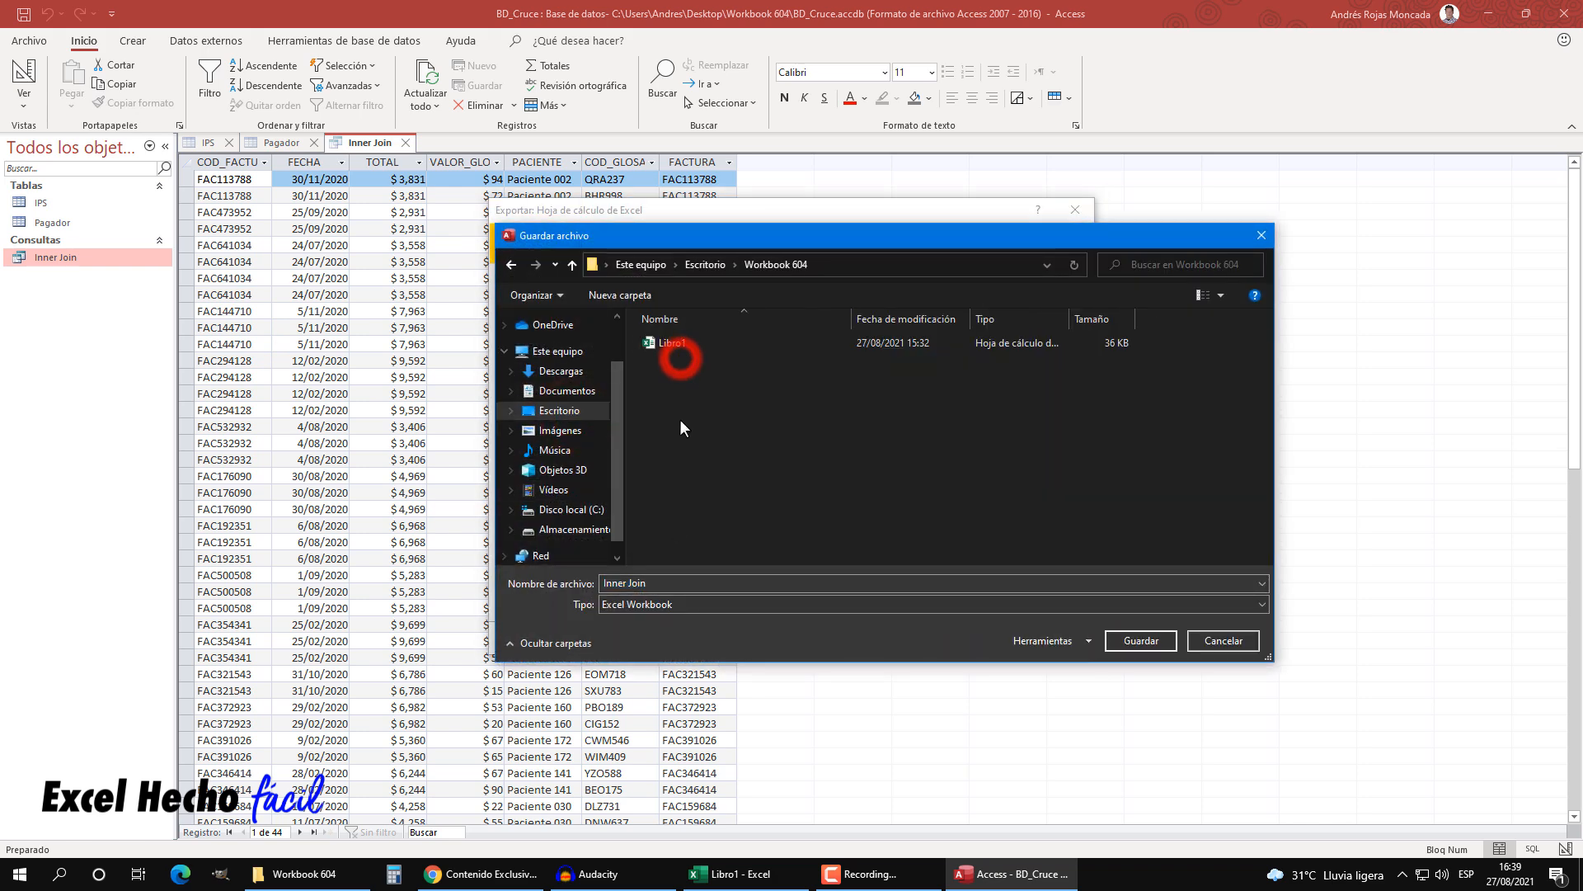
{"action": "left_click", "coordinate": [1142, 641]}
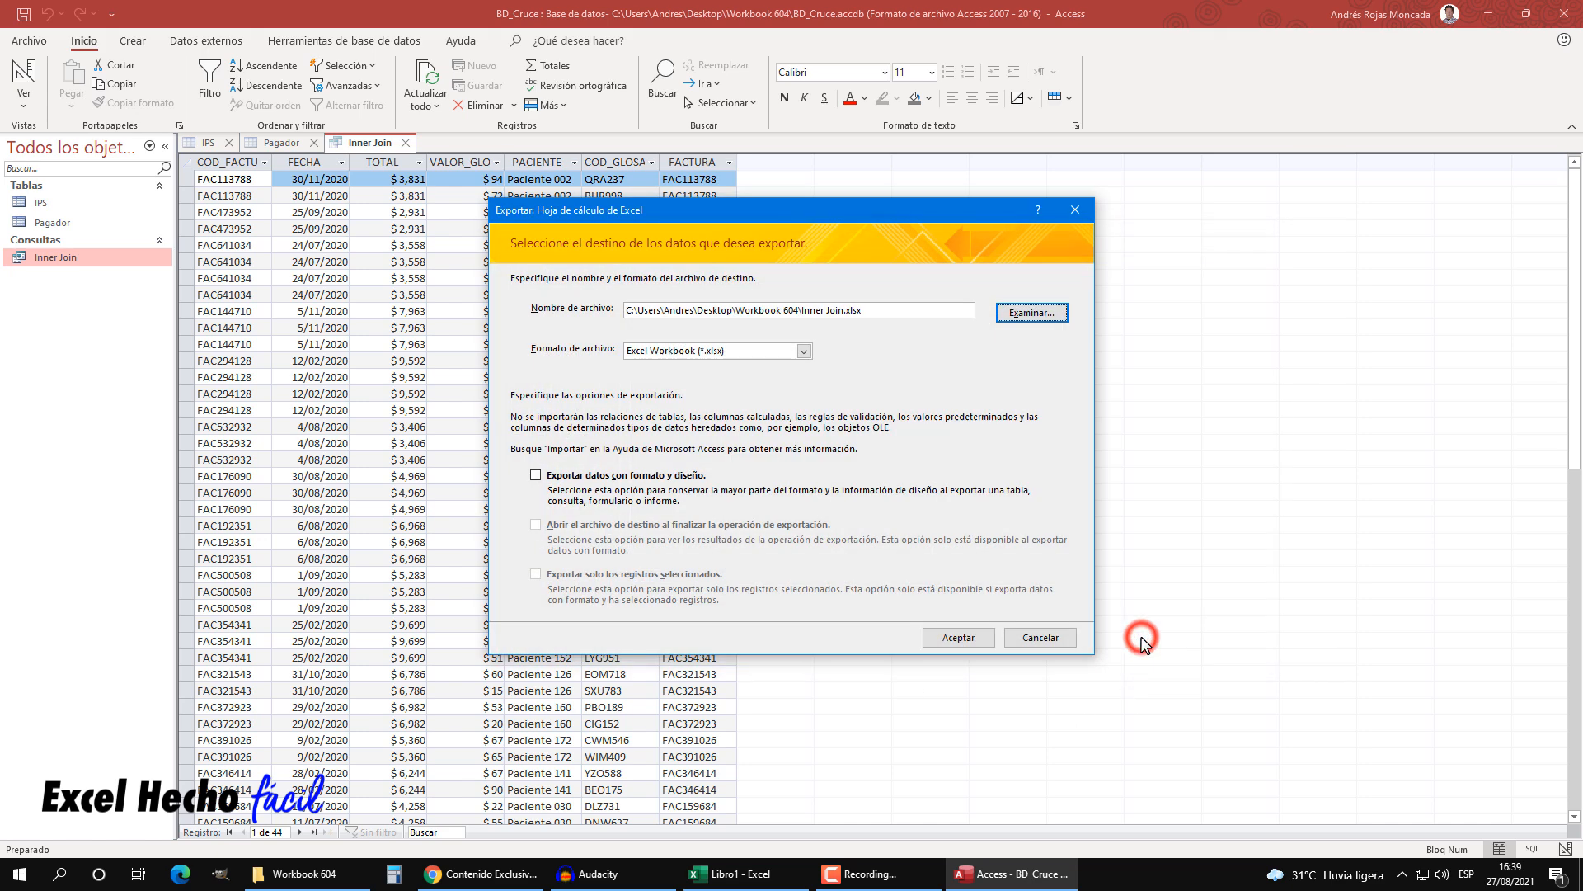
{"action": "left_click", "coordinate": [980, 647]}
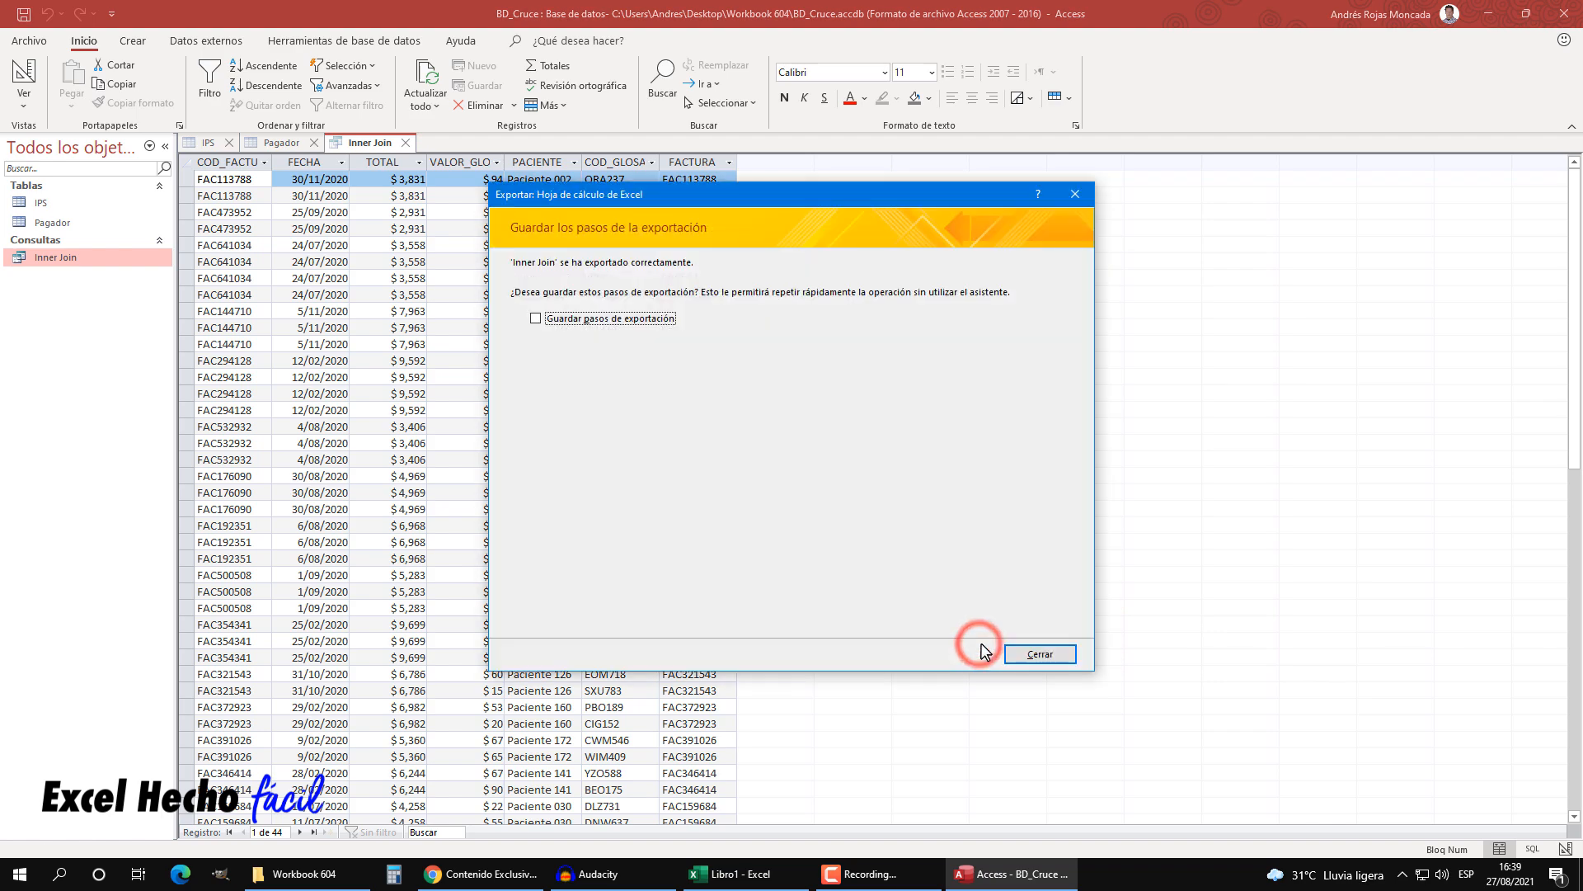
{"action": "left_click", "coordinate": [1038, 654]}
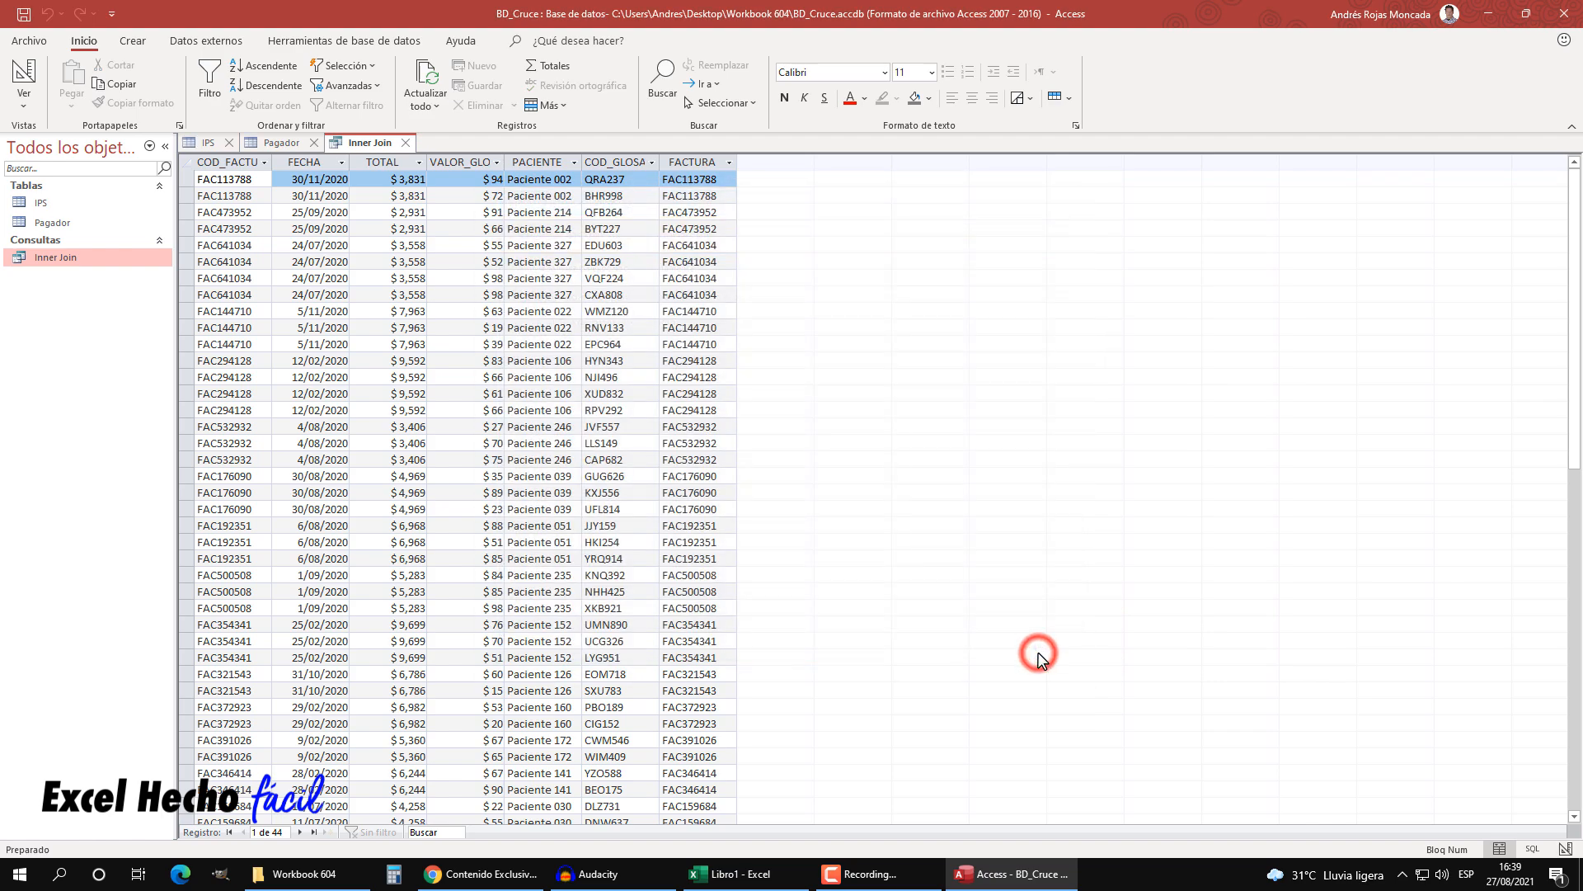
- Switch to the Workbook 604 folder in File Explorer and open the exported Inner Join workbook in Excel
{"action": "left_click", "coordinate": [300, 874]}
{"action": "left_click", "coordinate": [246, 272]}
{"action": "double_click", "coordinate": [255, 202]}
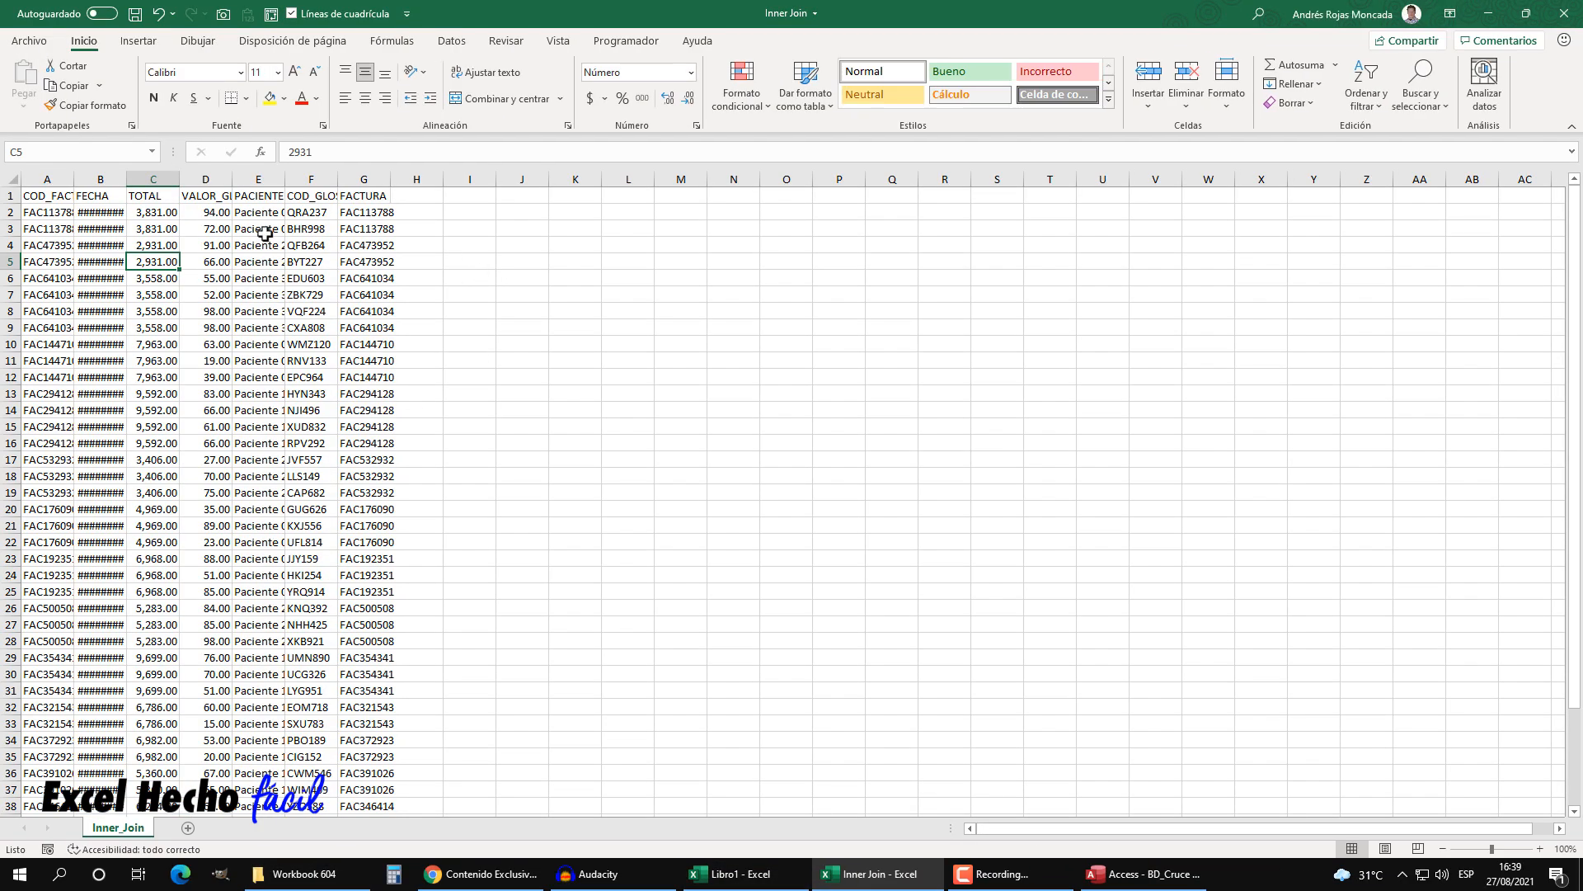
- Make the header row A1:G1 of the Inner_Join sheet bold
{"action": "left_click", "coordinate": [52, 188]}
{"action": "key", "text": "ctrl+shift+Right"}
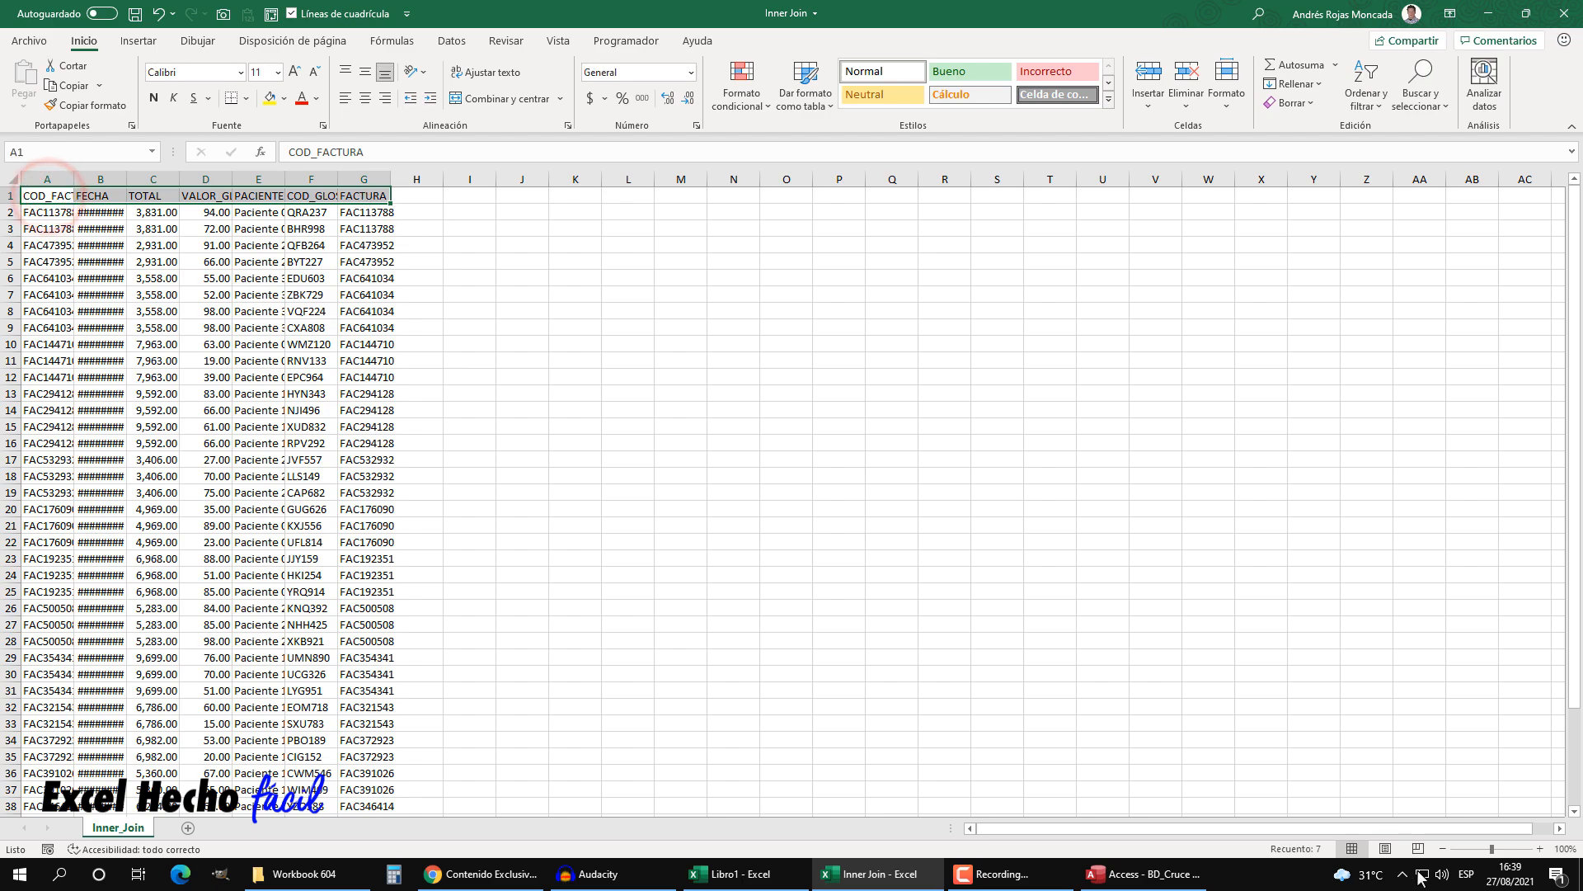
{"action": "left_click", "coordinate": [1540, 848]}
{"action": "left_click", "coordinate": [1539, 849]}
{"action": "left_click", "coordinate": [1540, 849]}
{"action": "left_click", "coordinate": [1540, 849]}
{"action": "left_click", "coordinate": [1540, 849]}
{"action": "left_click", "coordinate": [1540, 849]}
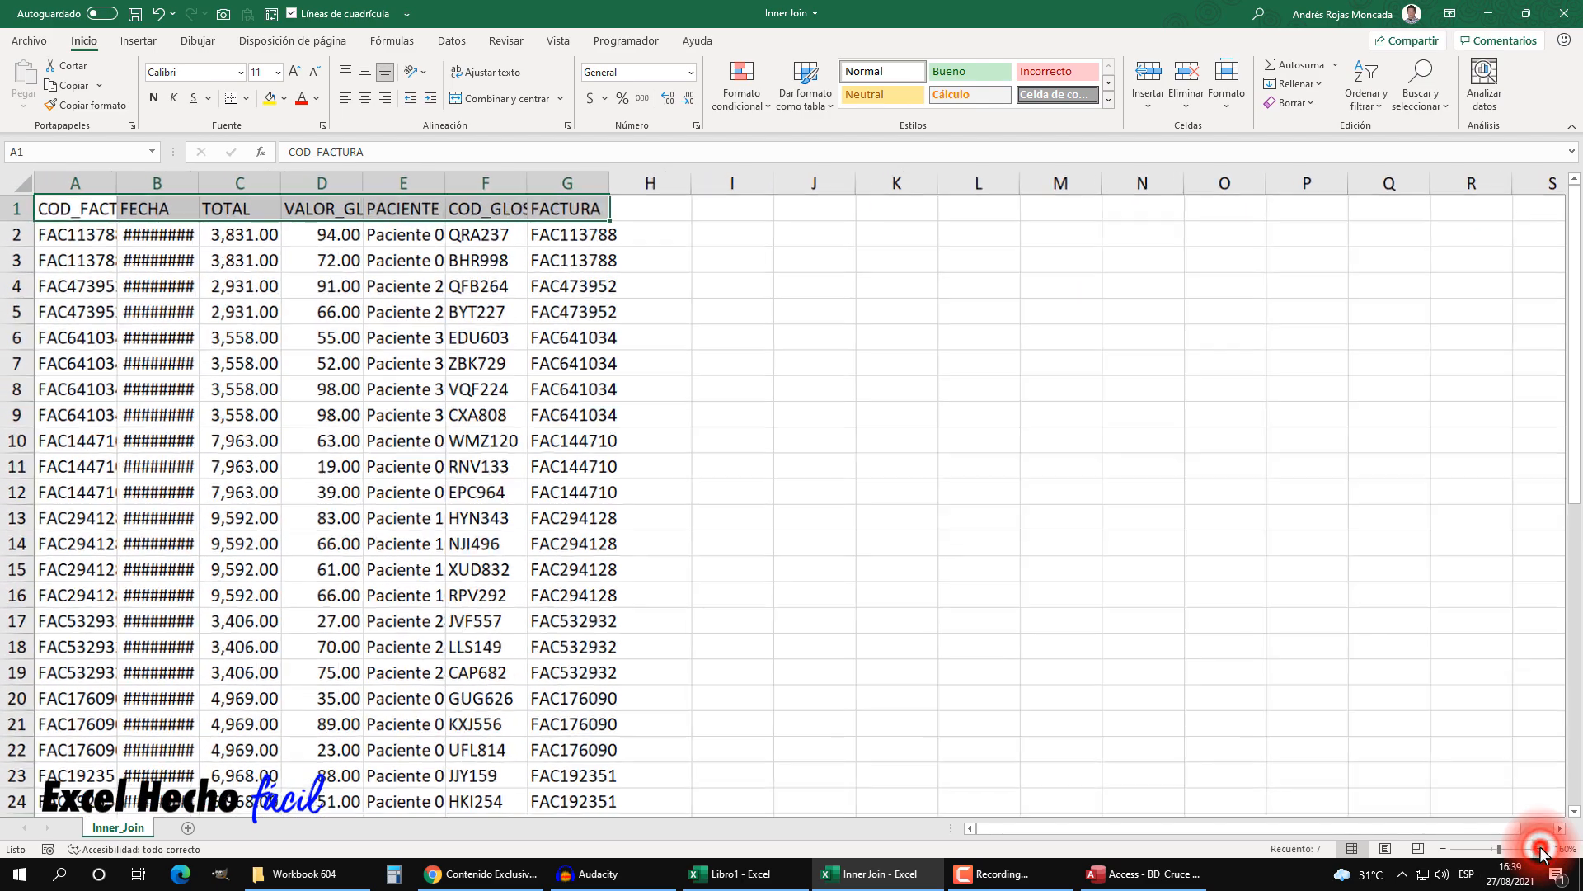
{"action": "left_click", "coordinate": [1540, 848]}
{"action": "left_click", "coordinate": [1540, 849]}
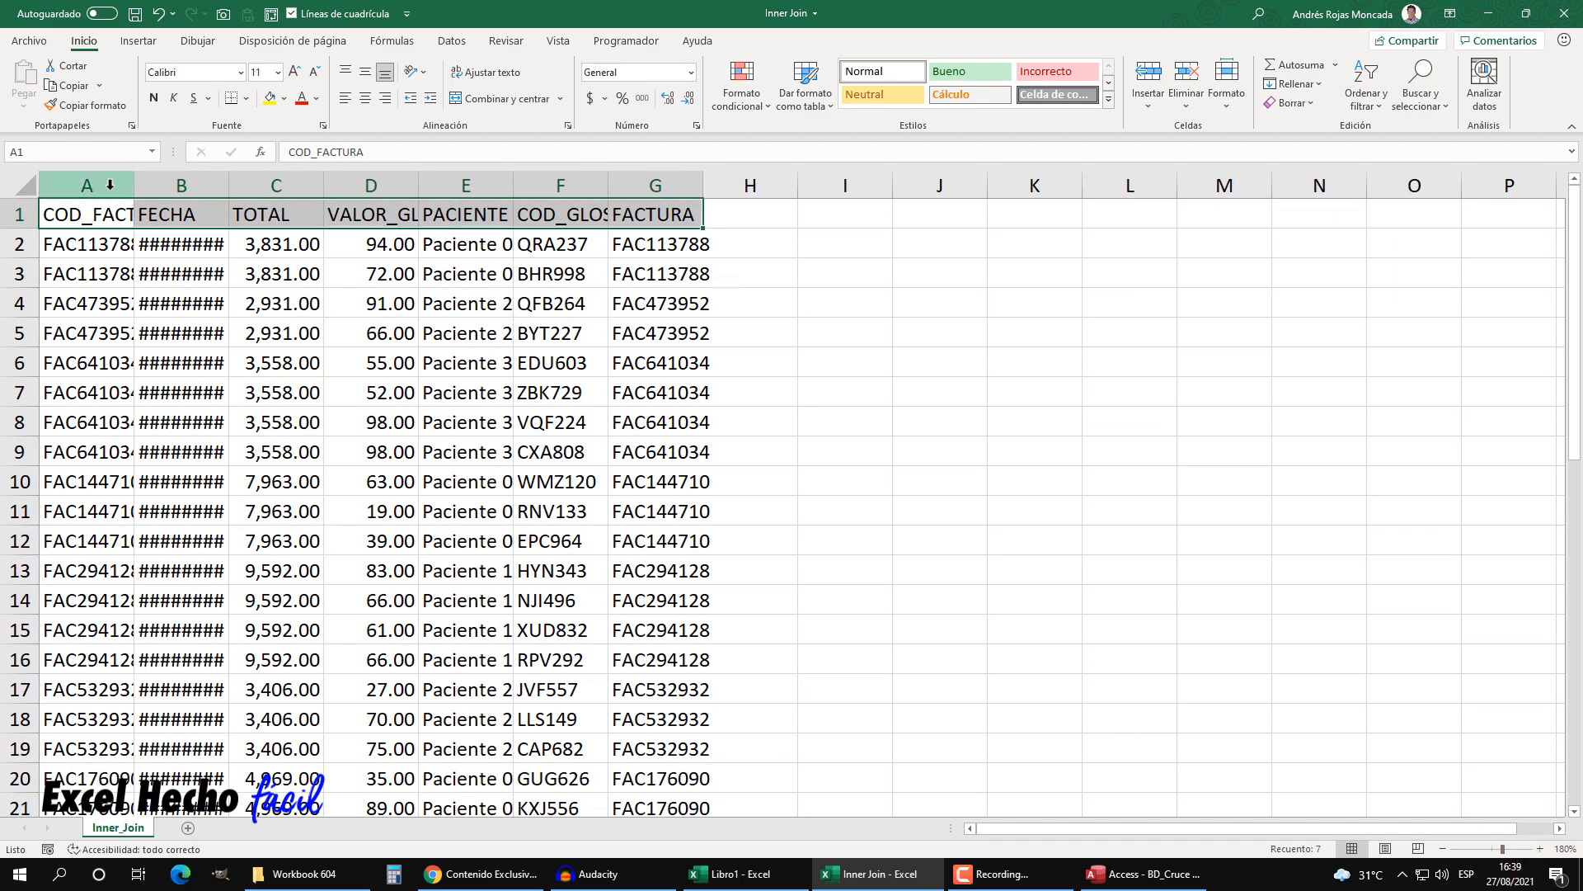
{"action": "left_click", "coordinate": [151, 99]}
- Autofit the widths of columns A to G to their contents
{"action": "left_click_drag", "start_coordinate": [87, 185], "coordinate": [643, 186]}
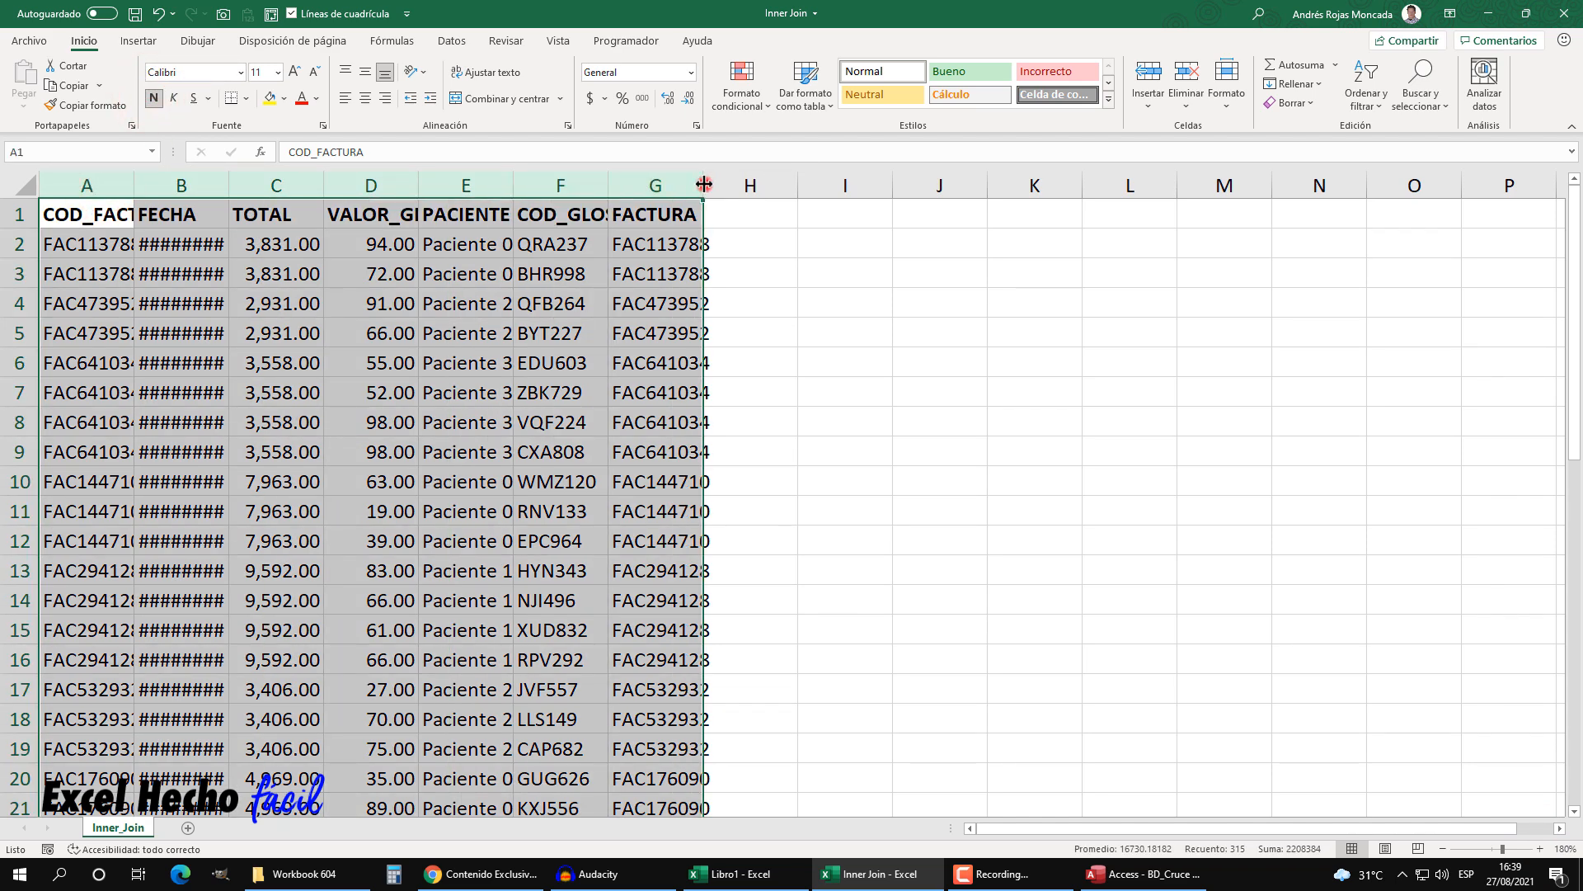
{"action": "double_click", "coordinate": [704, 181]}
{"action": "left_click", "coordinate": [98, 244]}
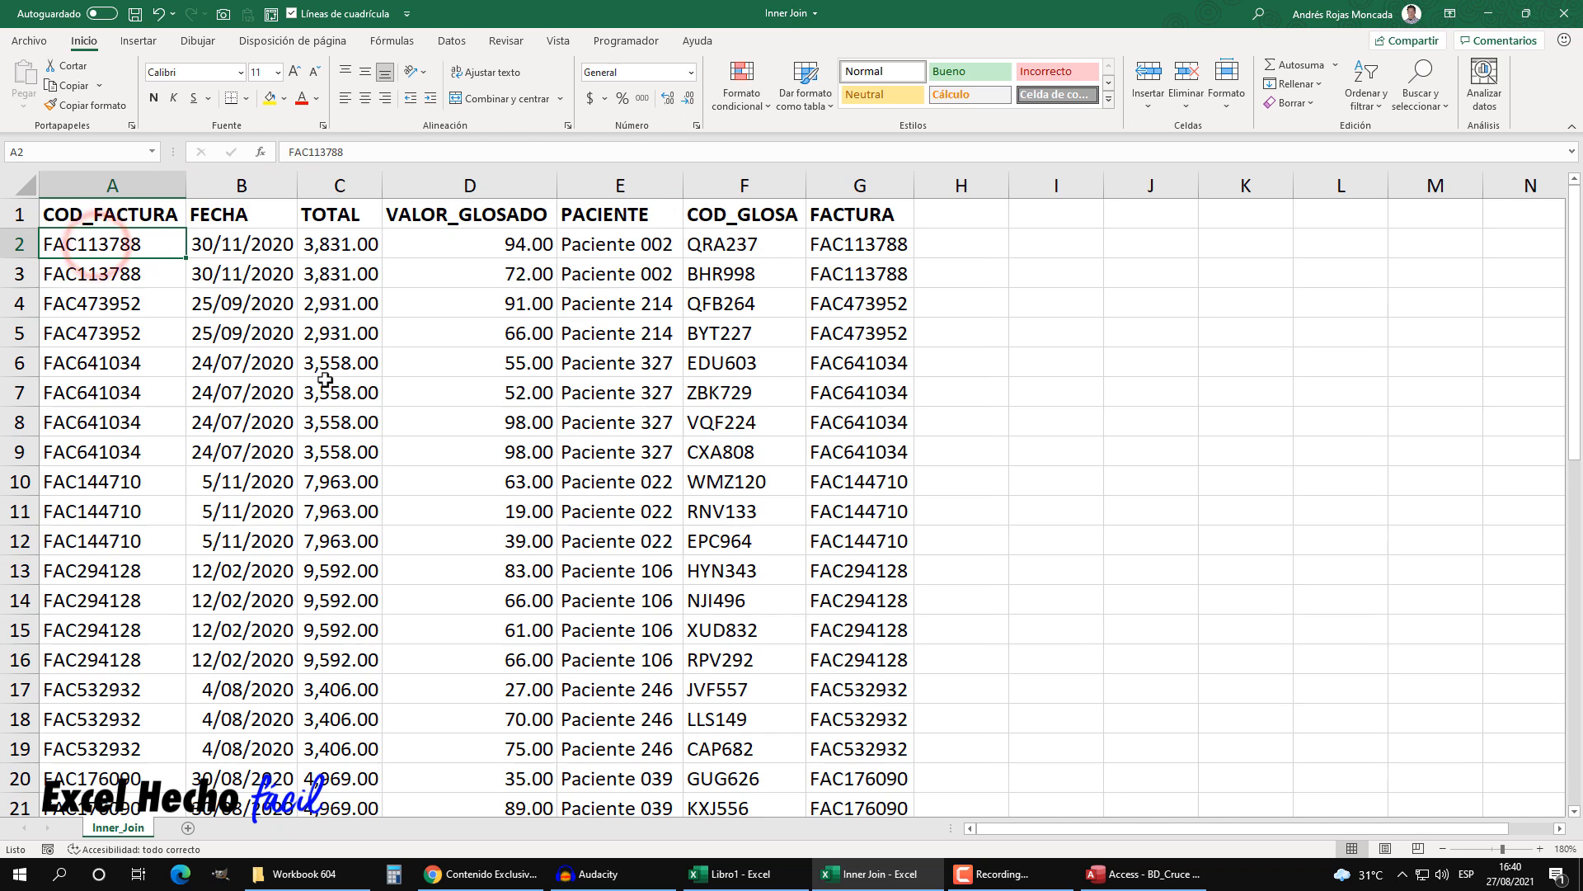
- Apply a custom sort to the whole data range by the PACIENTE column, on cell values from A to Z
{"action": "left_click", "coordinate": [138, 216]}
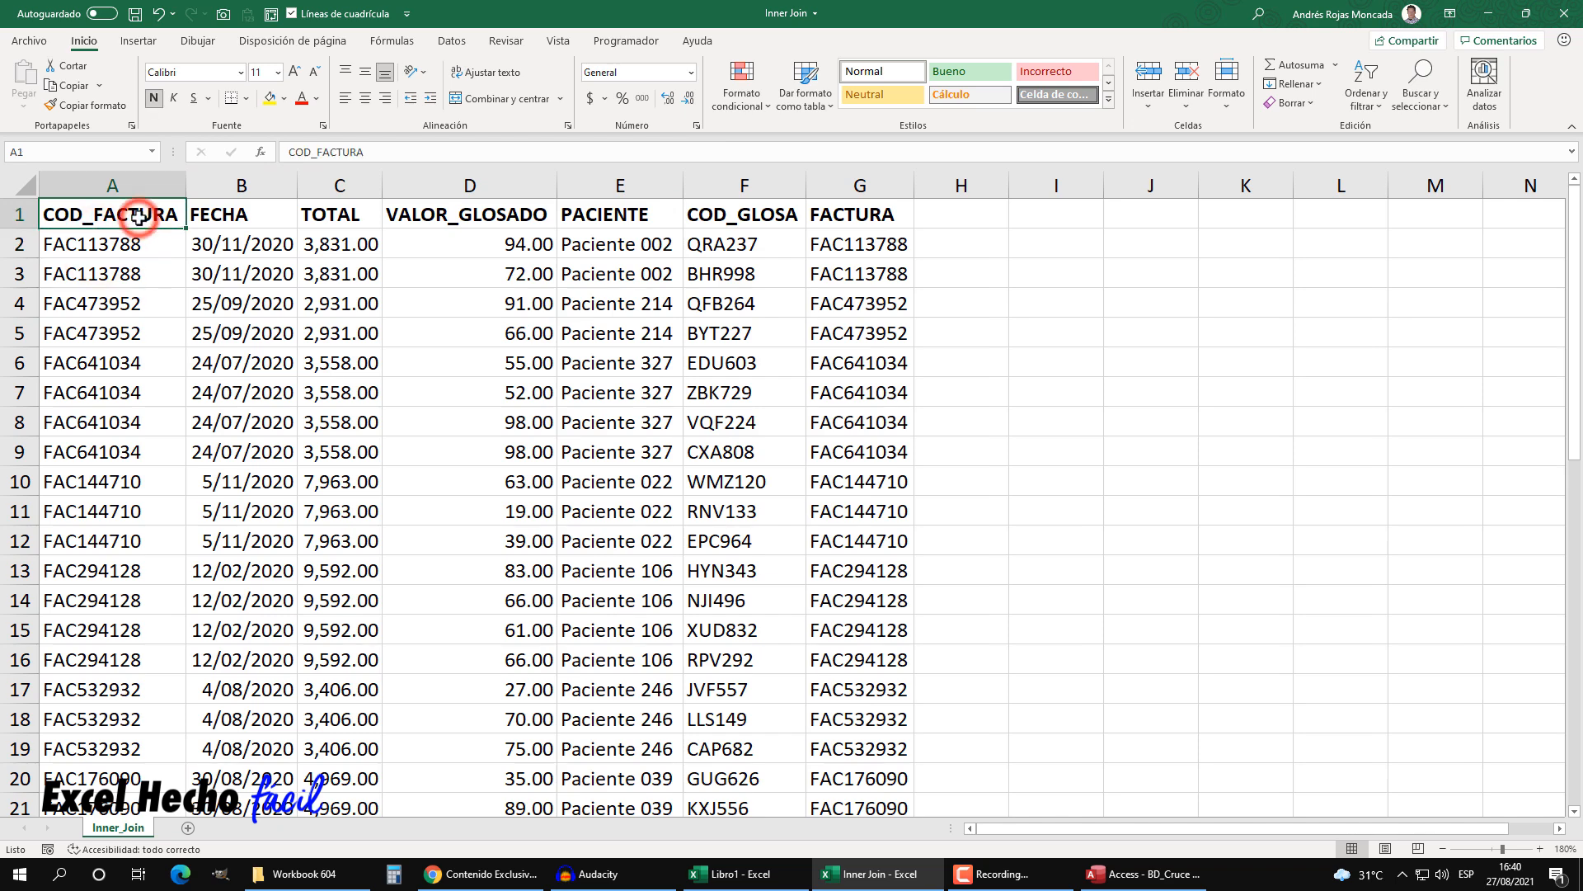
{"action": "key", "text": "ctrl+a"}
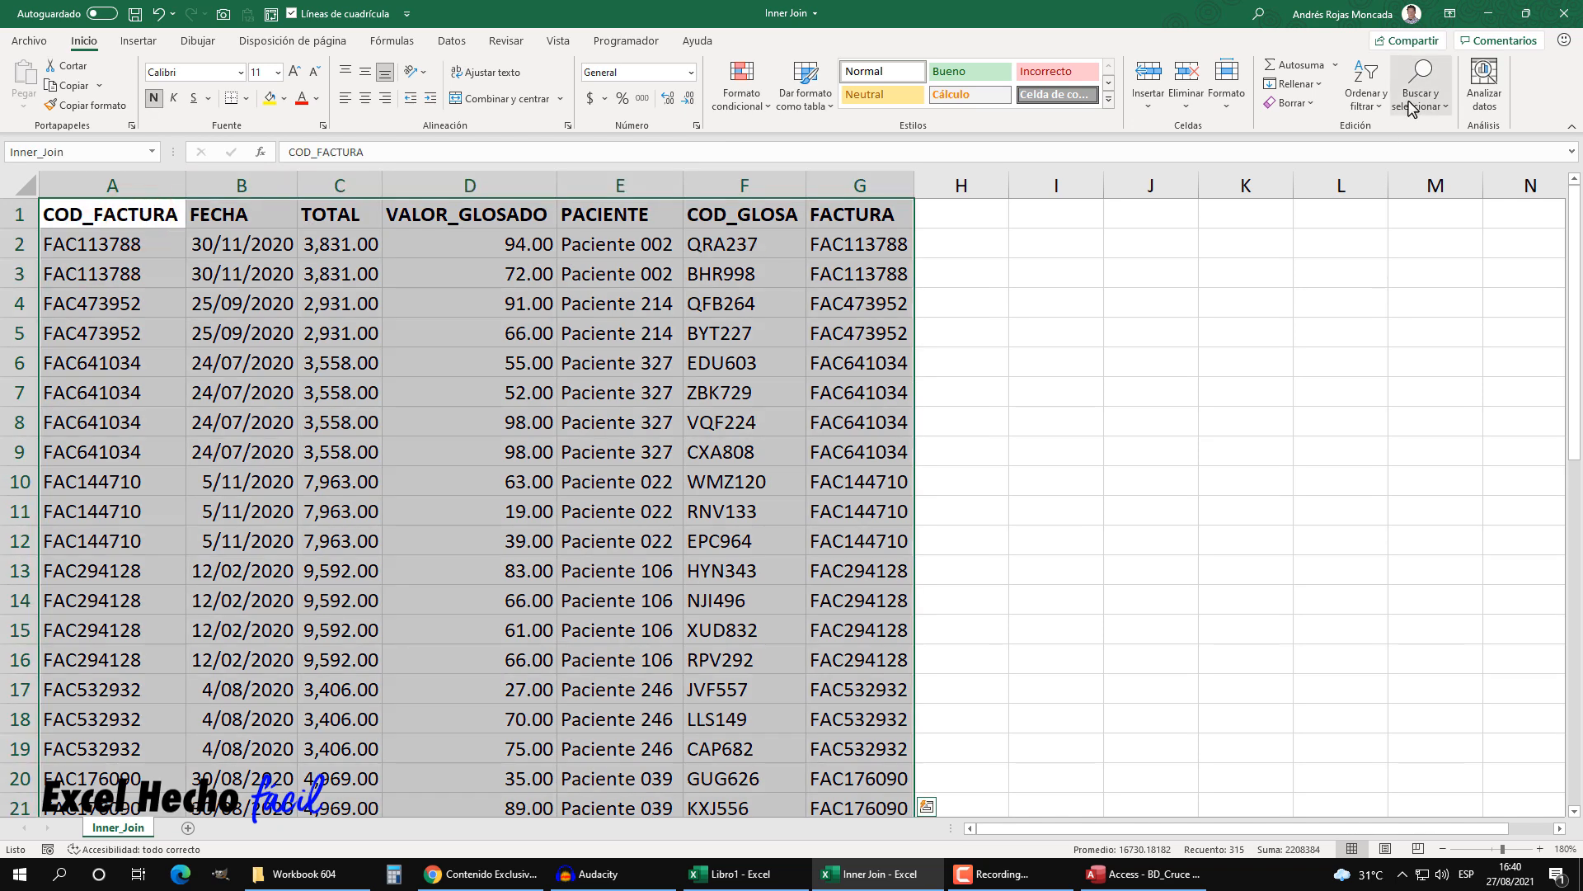
{"action": "left_click", "coordinate": [1366, 97]}
{"action": "left_click", "coordinate": [1407, 175]}
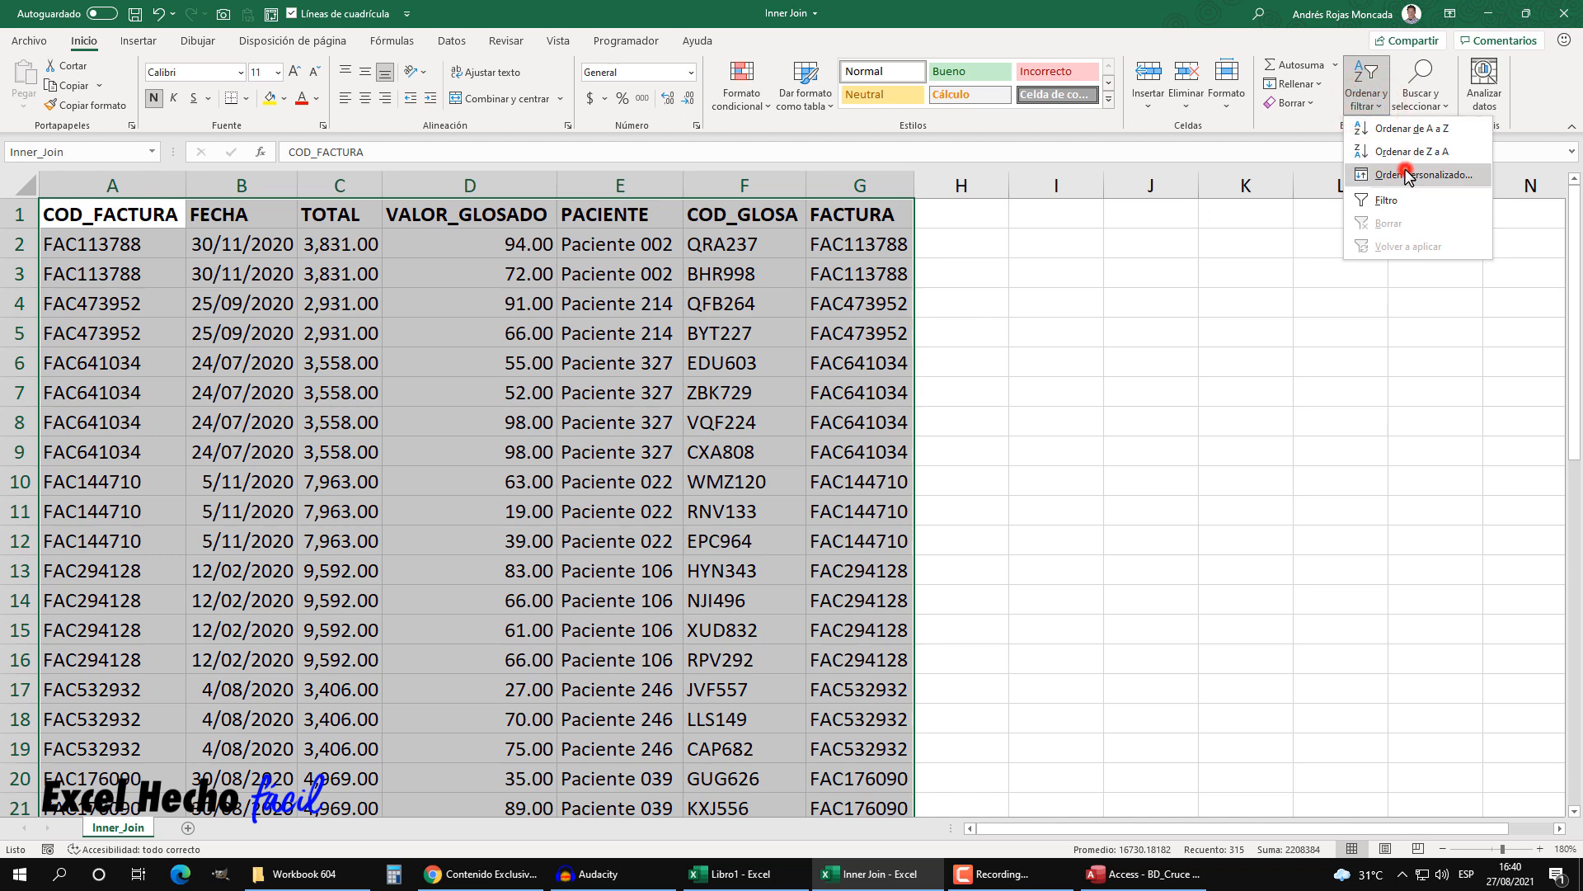
{"action": "left_click", "coordinate": [616, 244]}
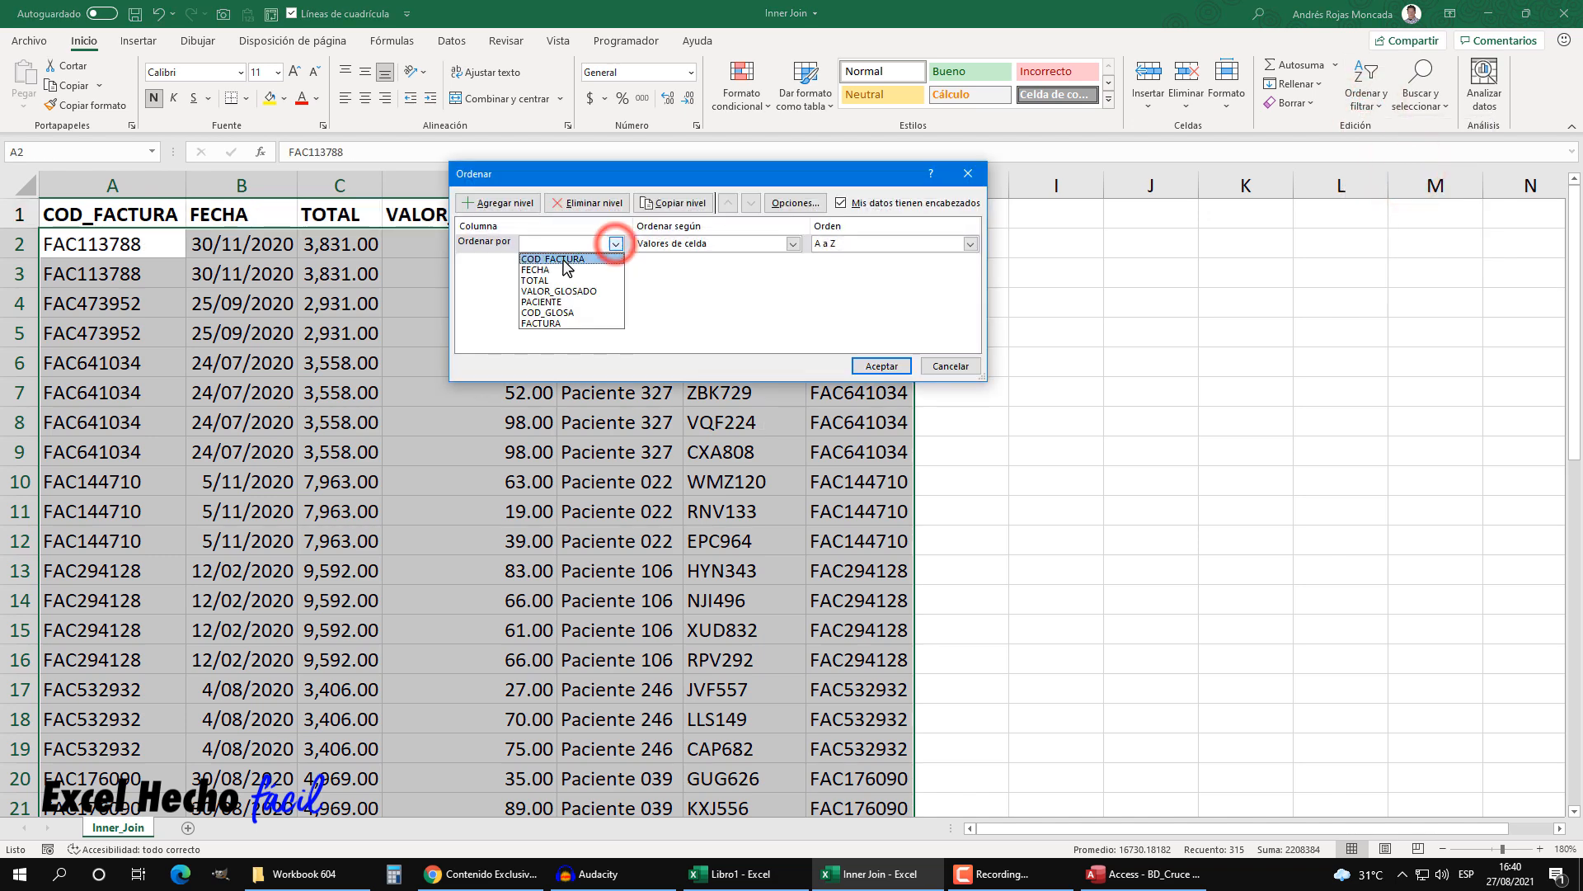
{"action": "left_click", "coordinate": [558, 306]}
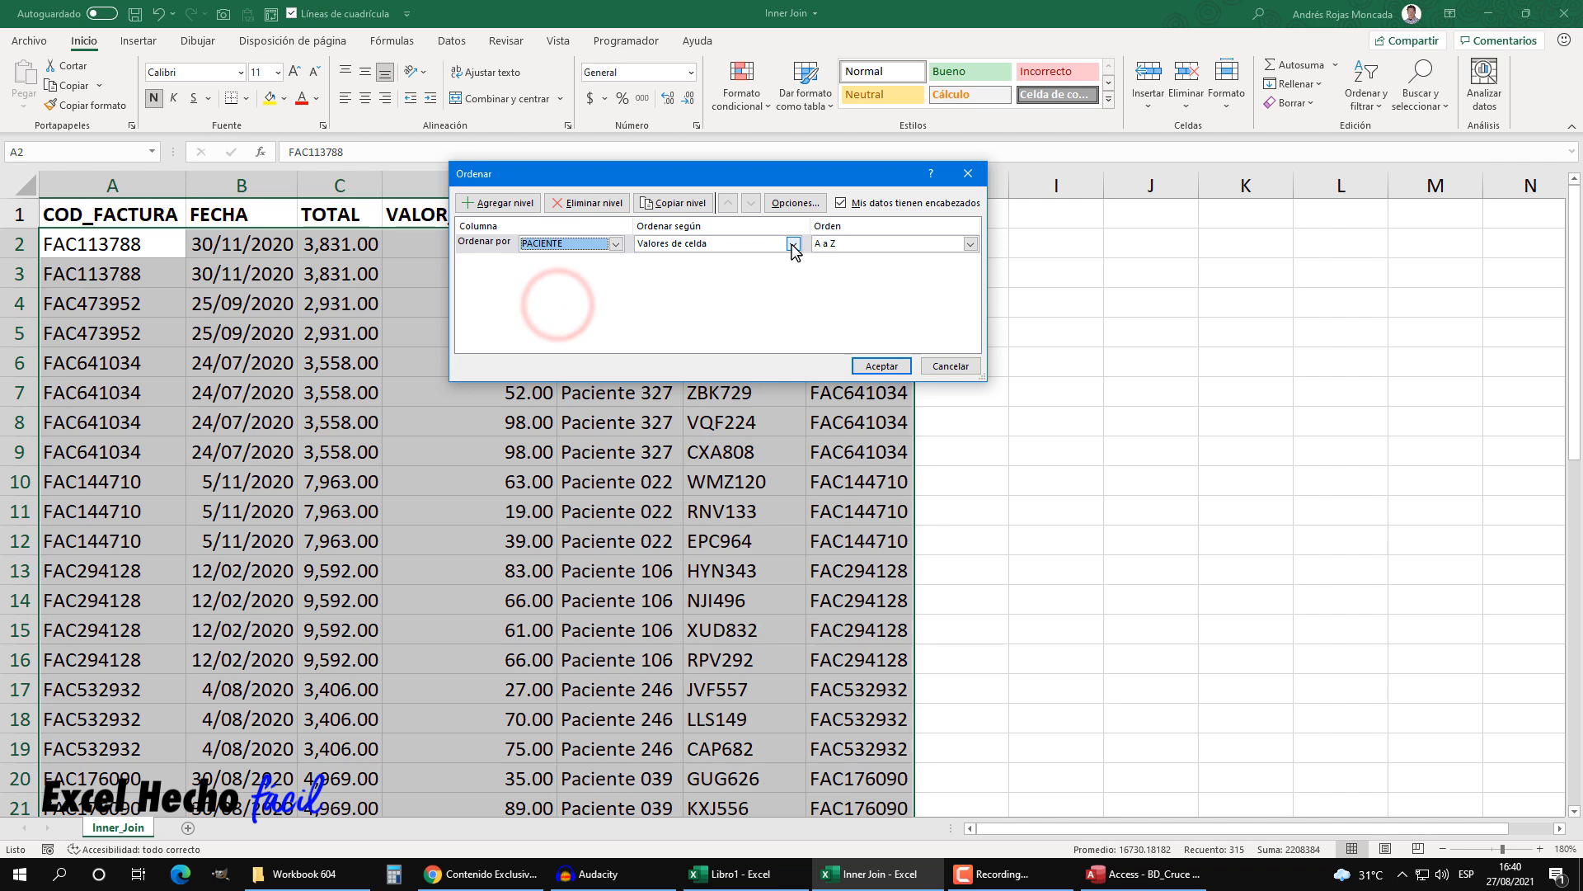
{"action": "left_click", "coordinate": [889, 366]}
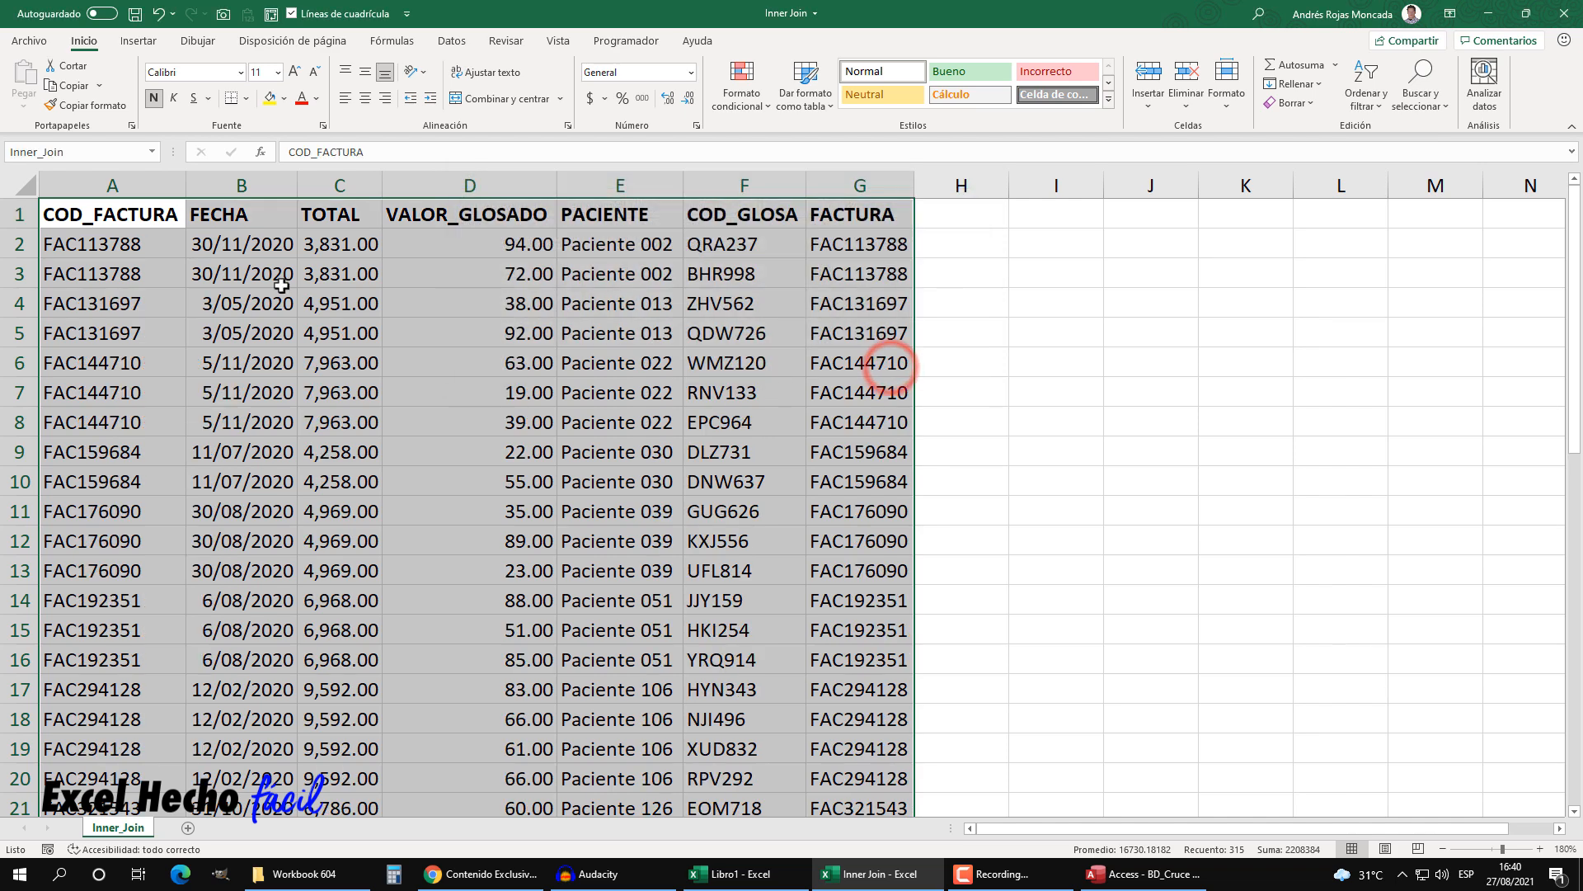
{"action": "left_click", "coordinate": [282, 280]}
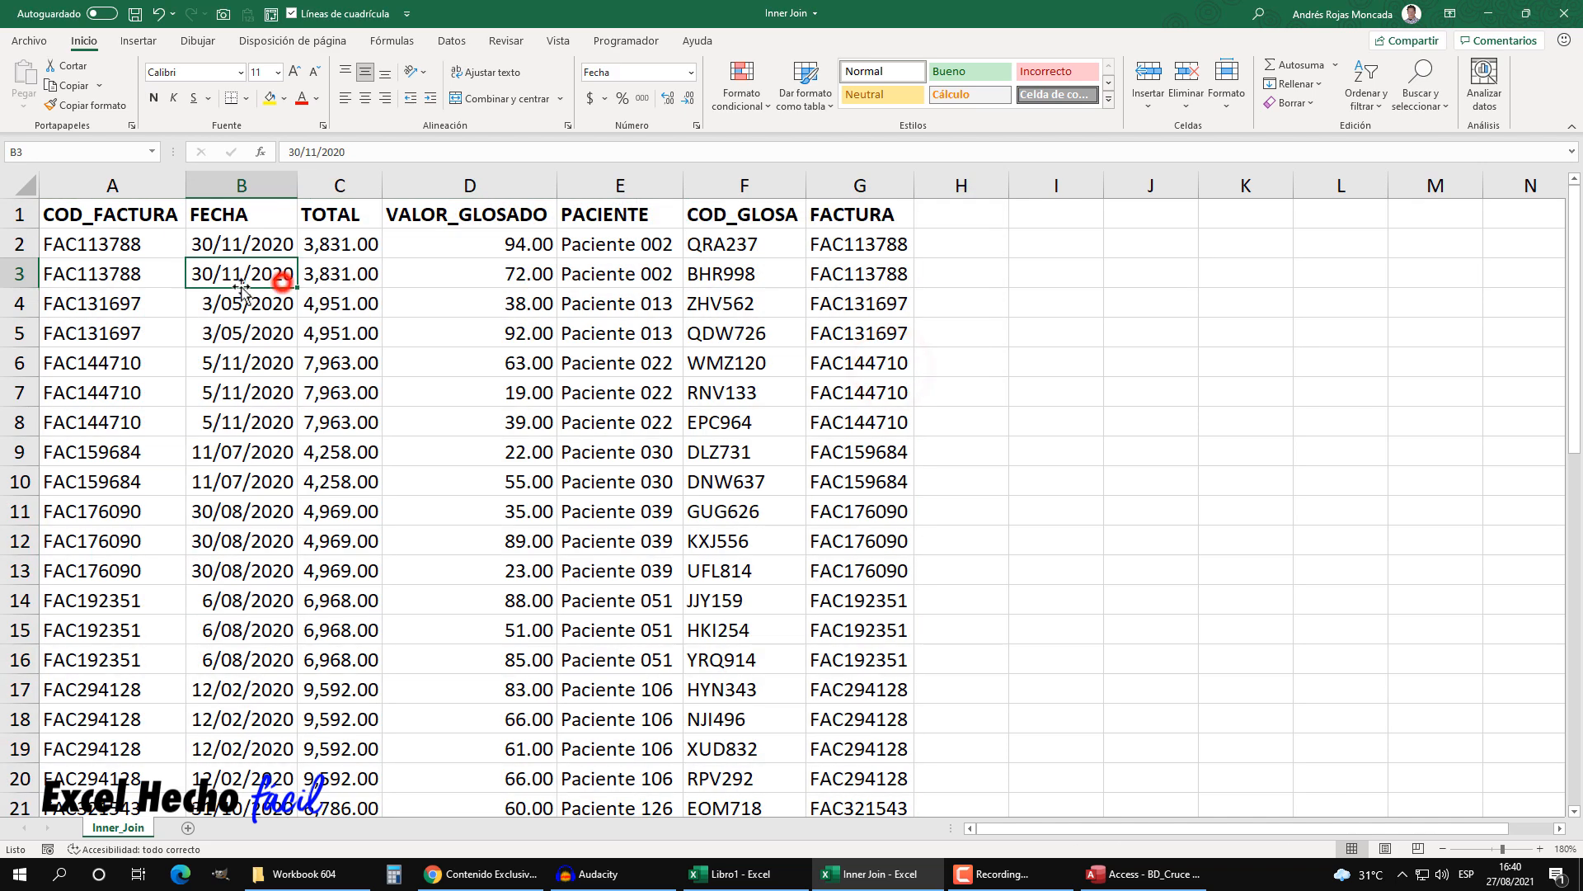
- Examine the sorted rows invoice by invoice, comparing the COD_GLOSA and VALOR_GLOSADO entries that share the same invoice and patient
{"action": "left_click", "coordinate": [54, 241]}
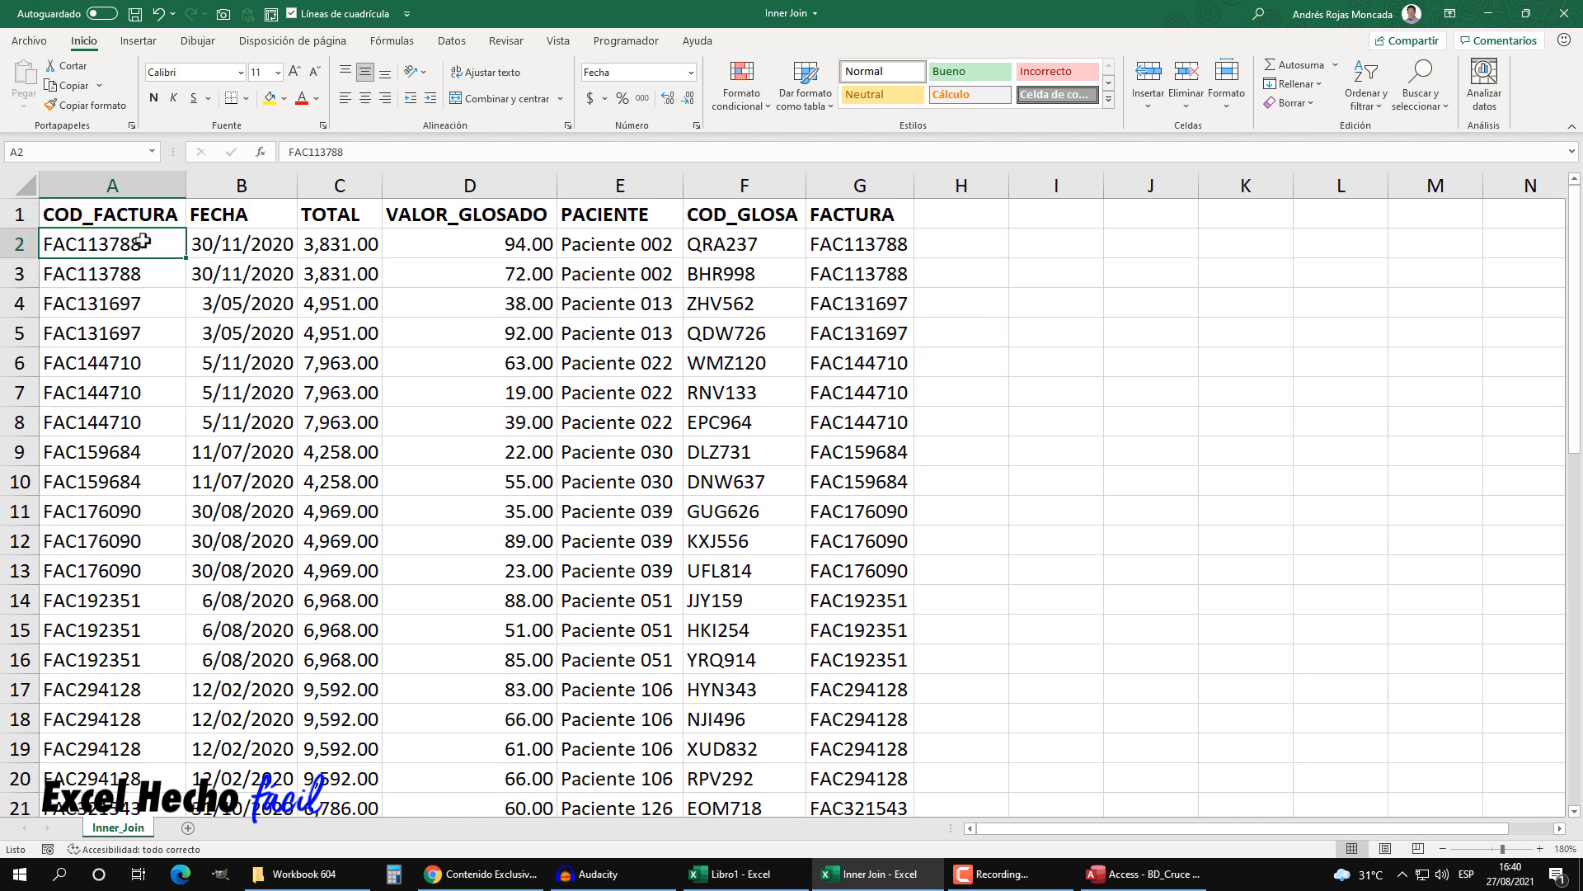
{"action": "left_click_drag", "start_coordinate": [215, 232], "coordinate": [907, 272]}
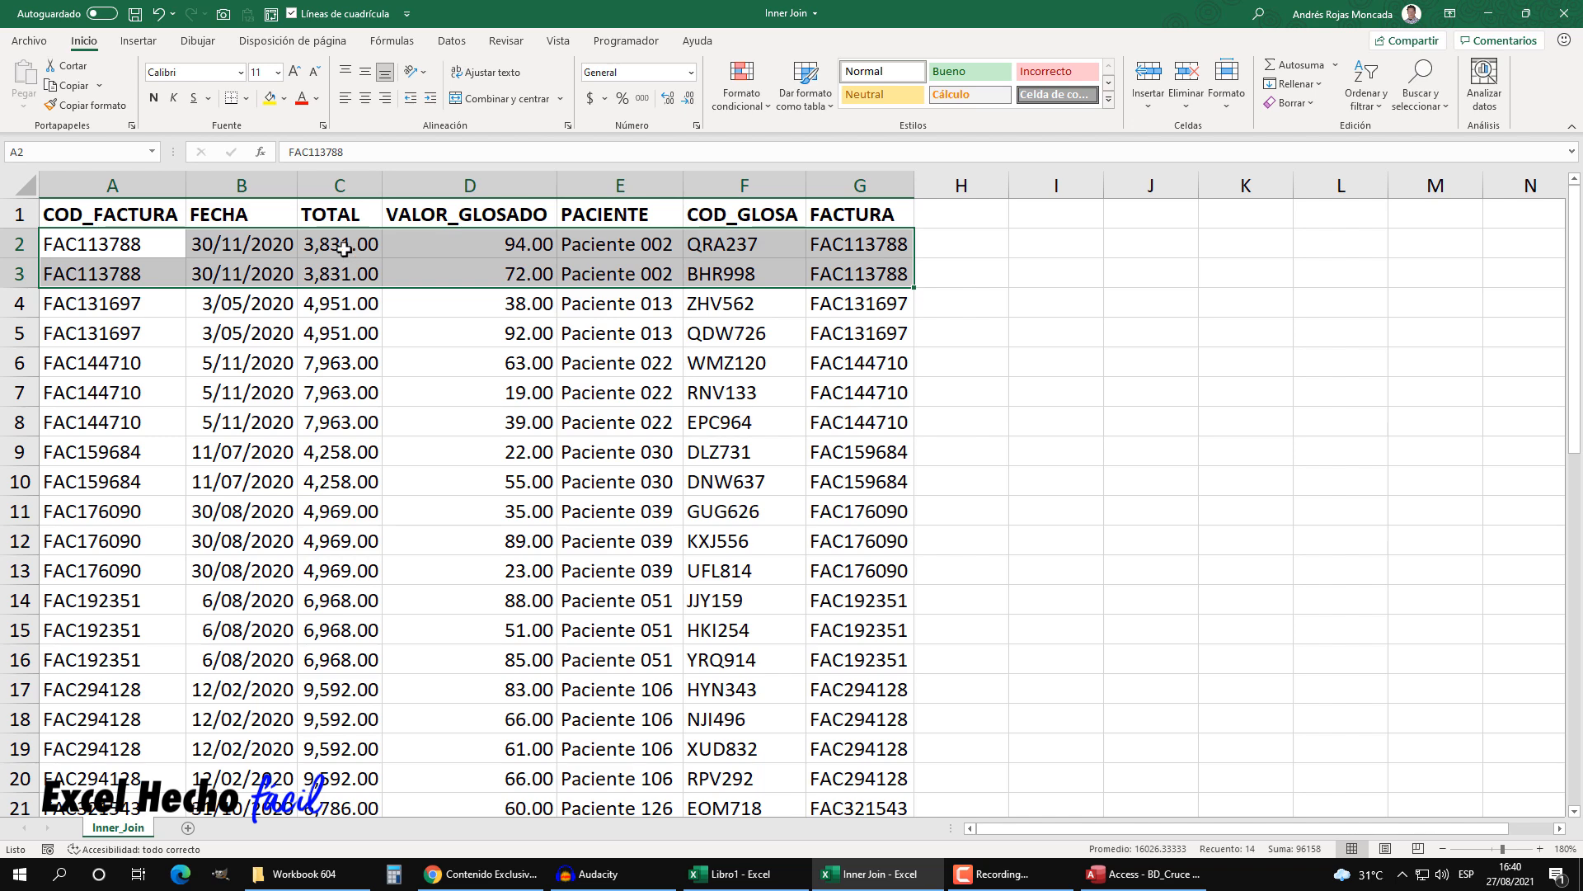
{"action": "left_click", "coordinate": [768, 244]}
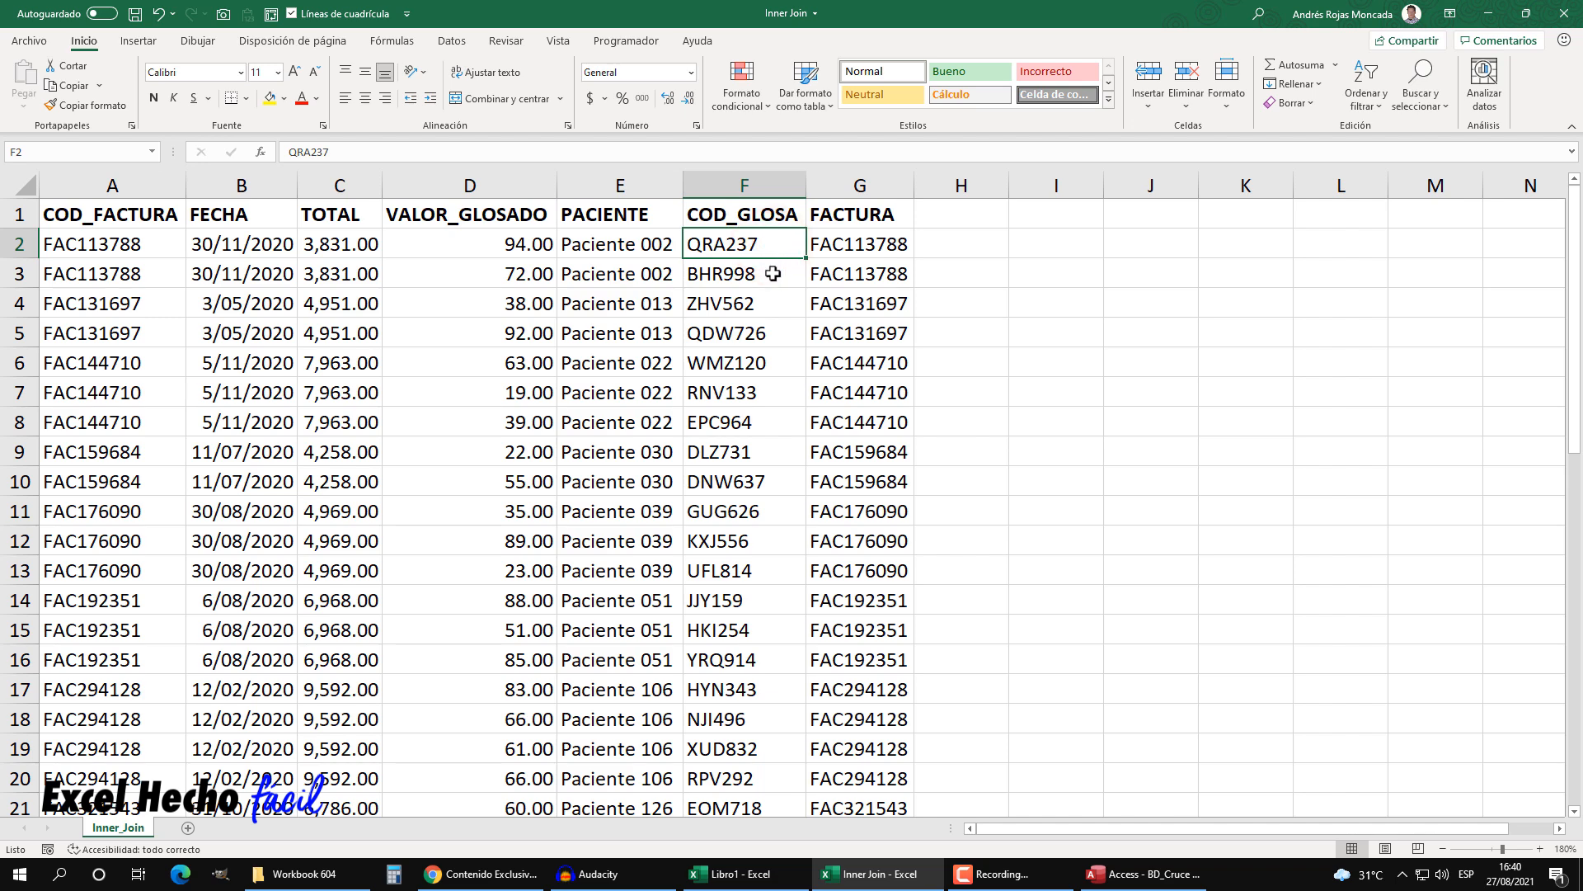
{"action": "left_click", "coordinate": [773, 274]}
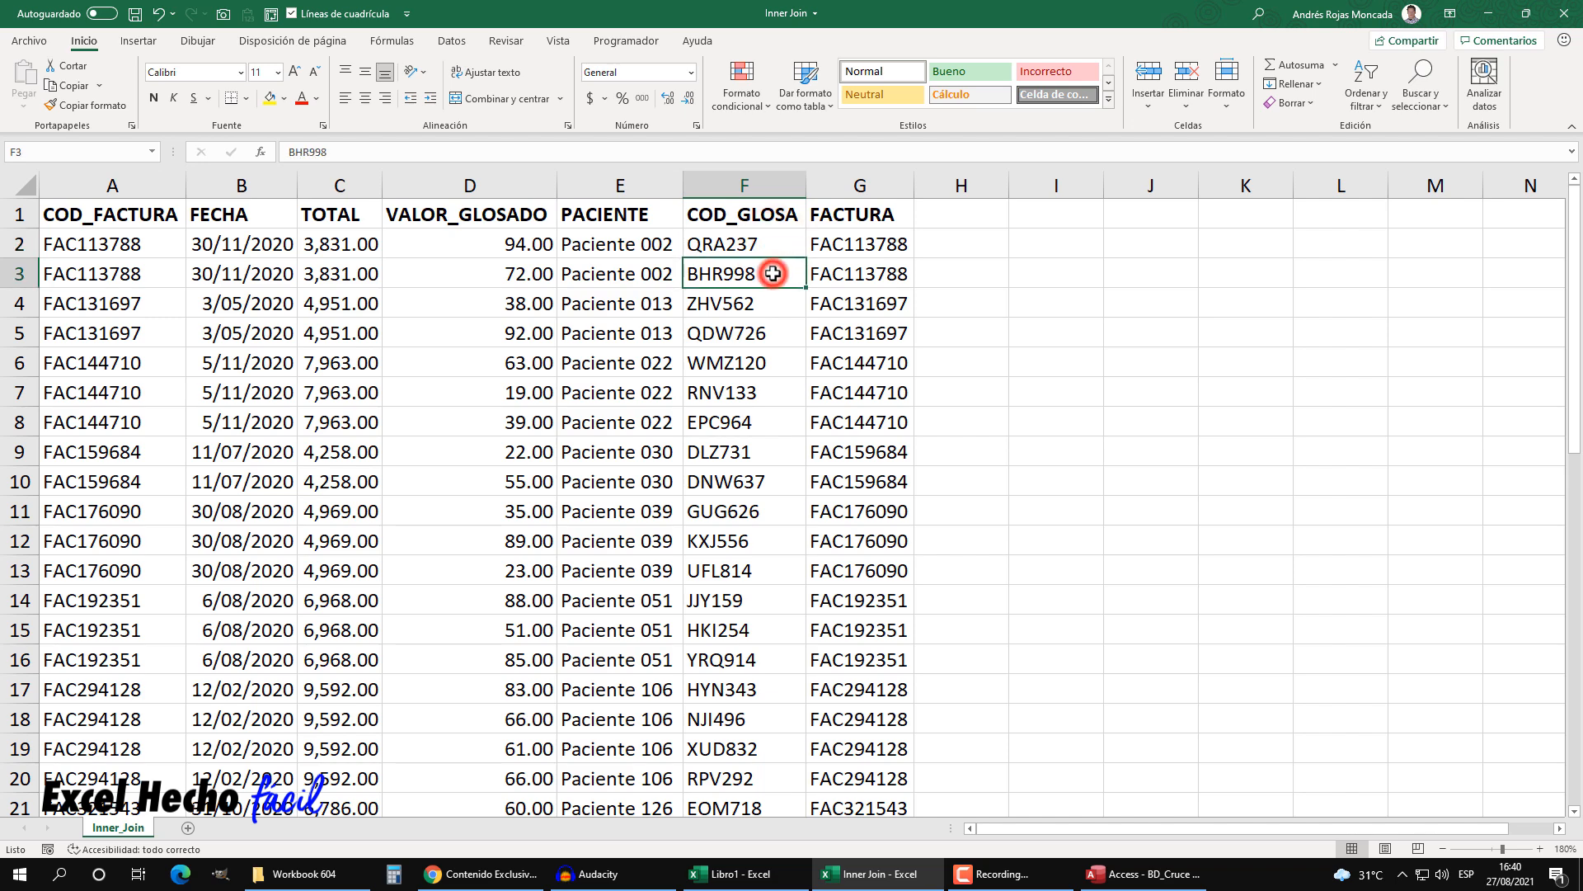
{"action": "left_click_drag", "start_coordinate": [98, 244], "coordinate": [850, 276]}
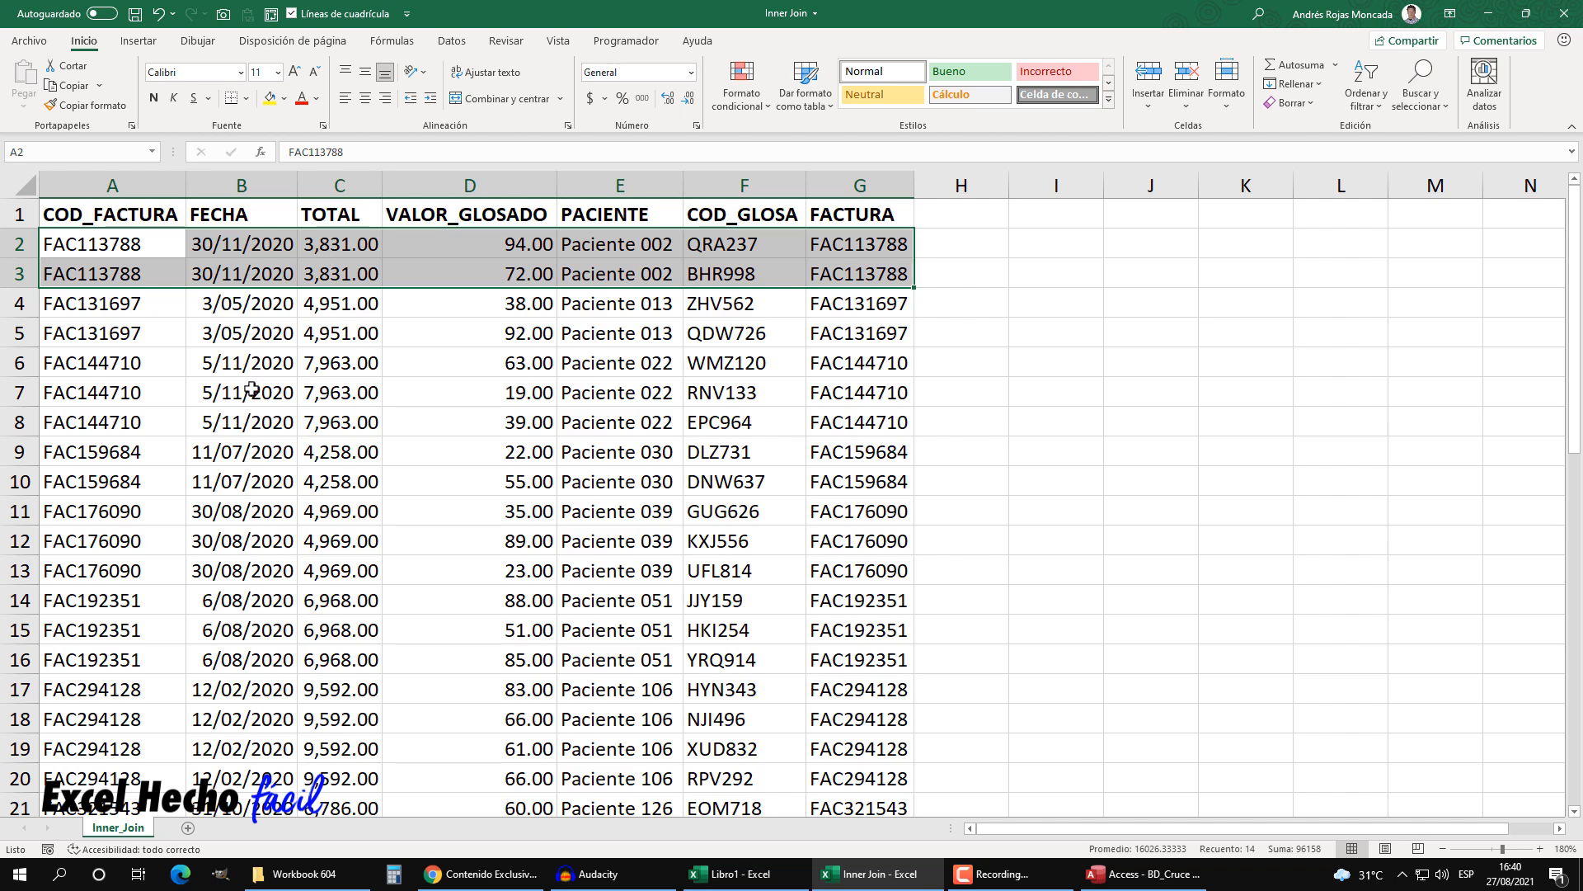
{"action": "left_click_drag", "start_coordinate": [159, 301], "coordinate": [878, 333]}
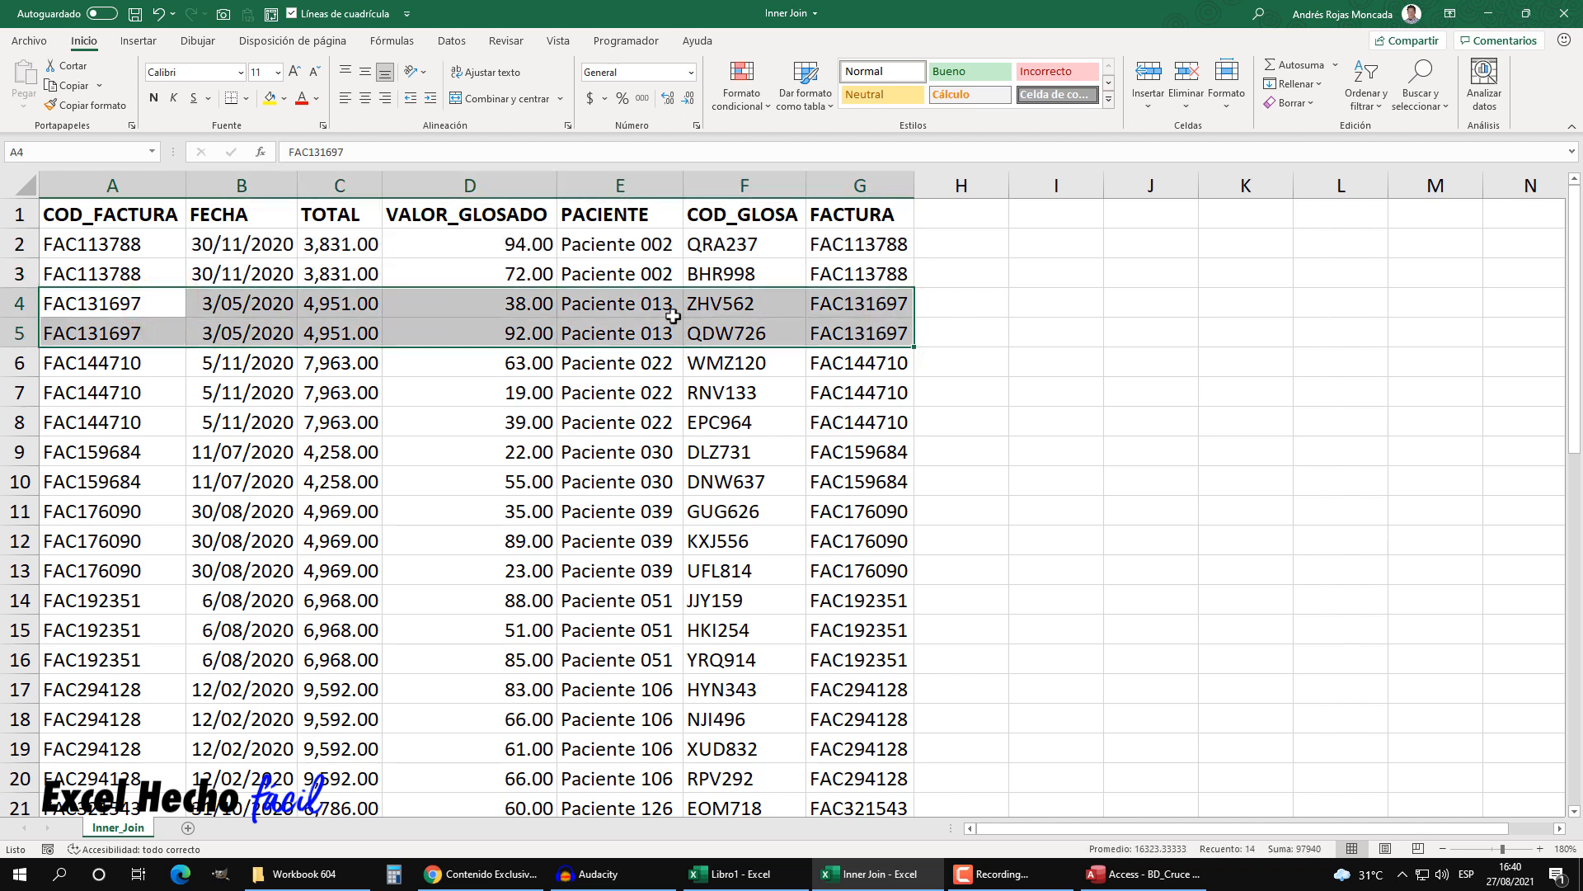
{"action": "left_click_drag", "start_coordinate": [112, 368], "coordinate": [799, 413]}
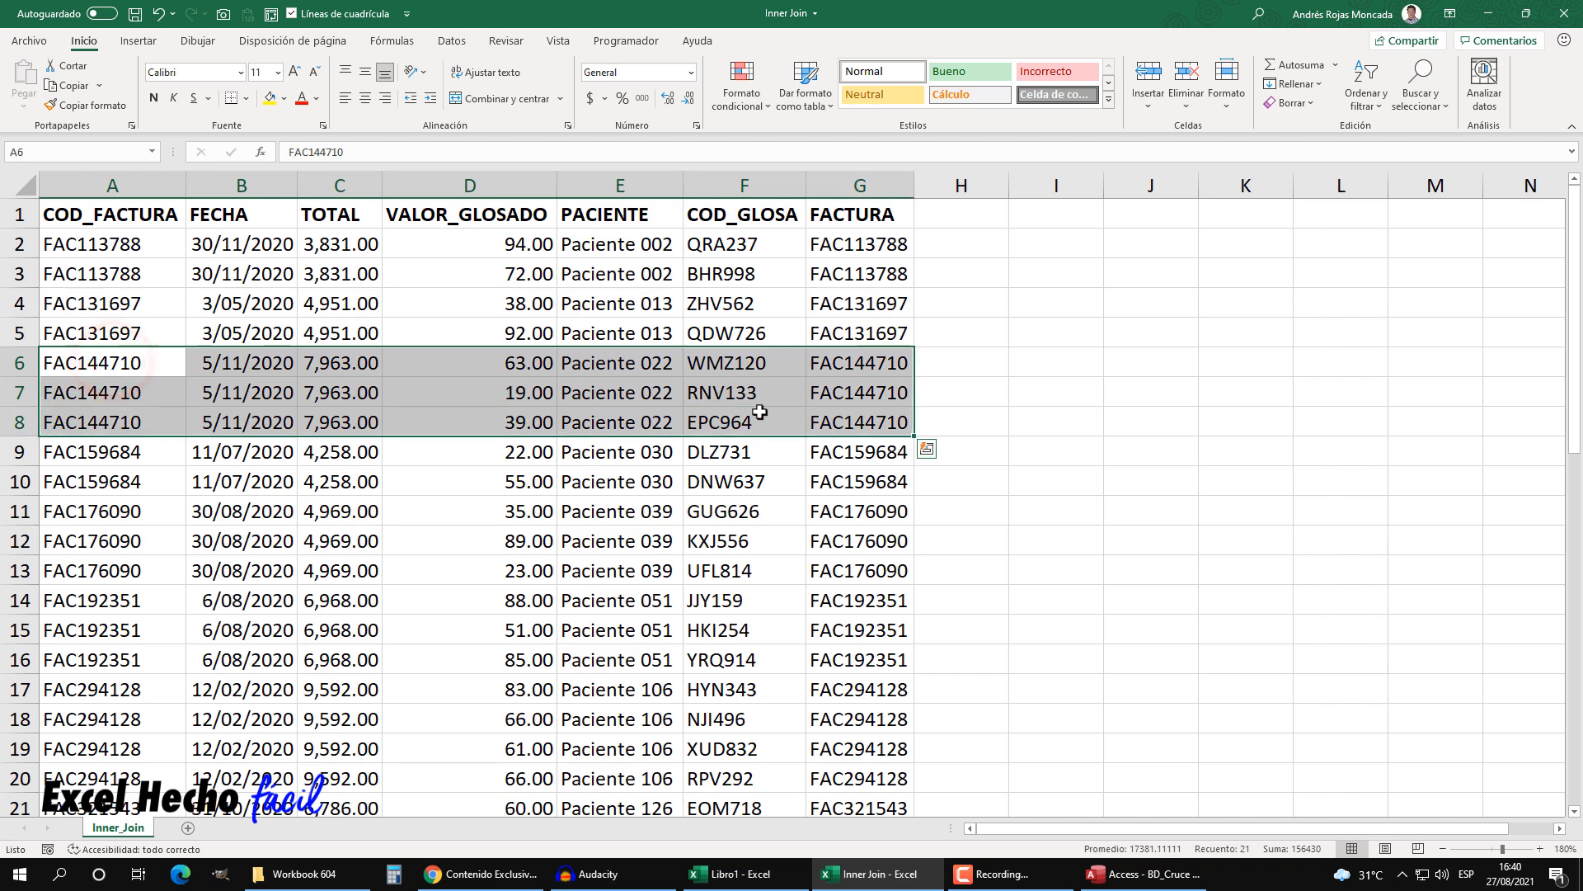
{"action": "left_click_drag", "start_coordinate": [122, 456], "coordinate": [861, 479]}
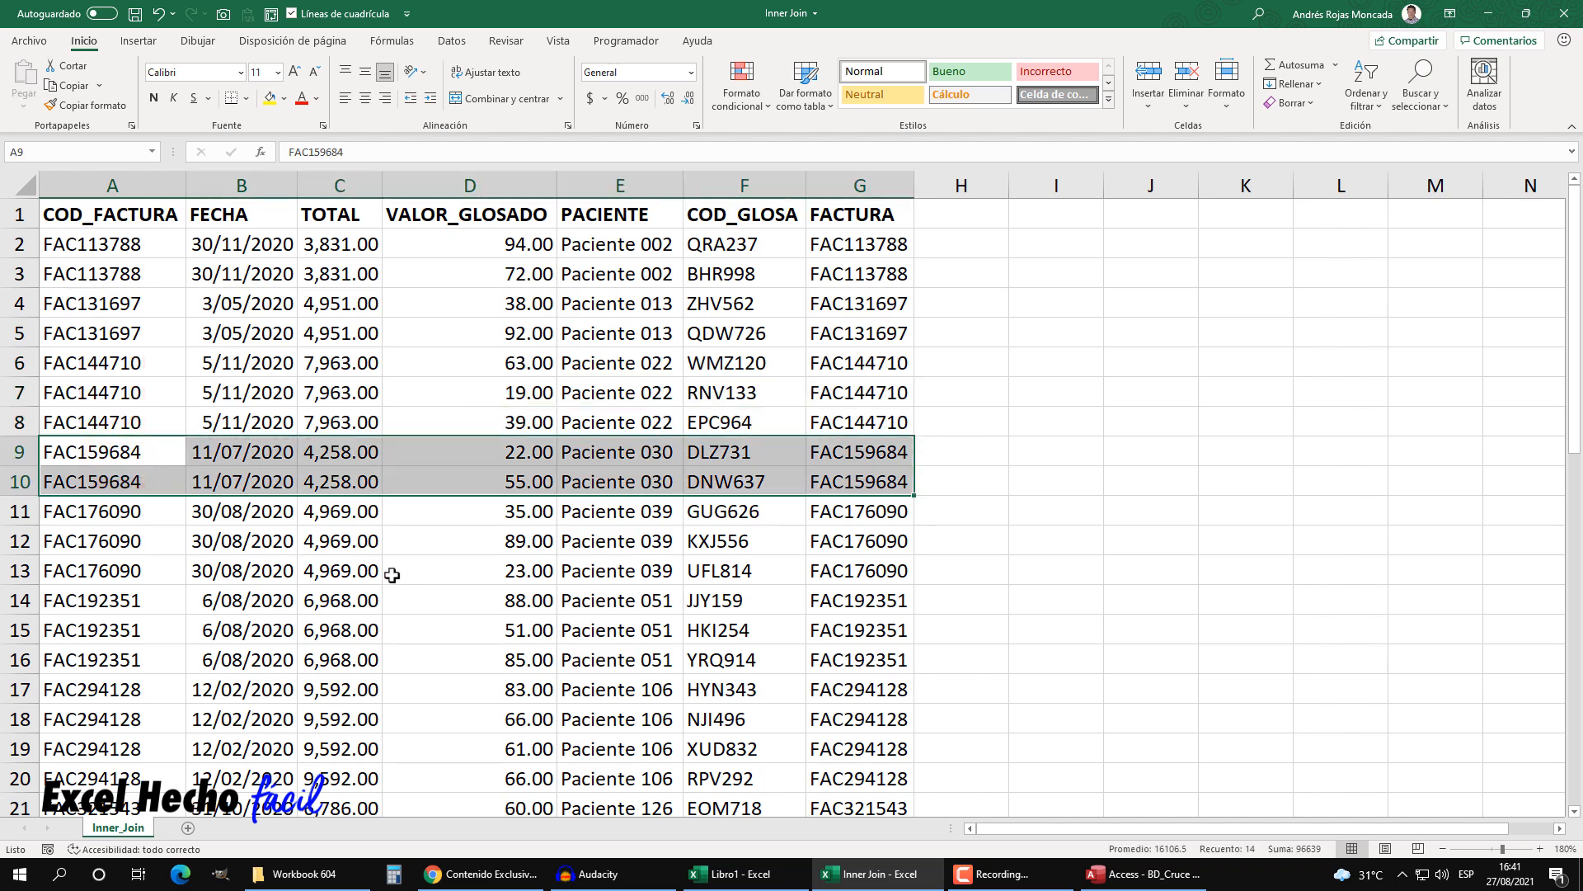
{"action": "left_click_drag", "start_coordinate": [152, 517], "coordinate": [858, 569]}
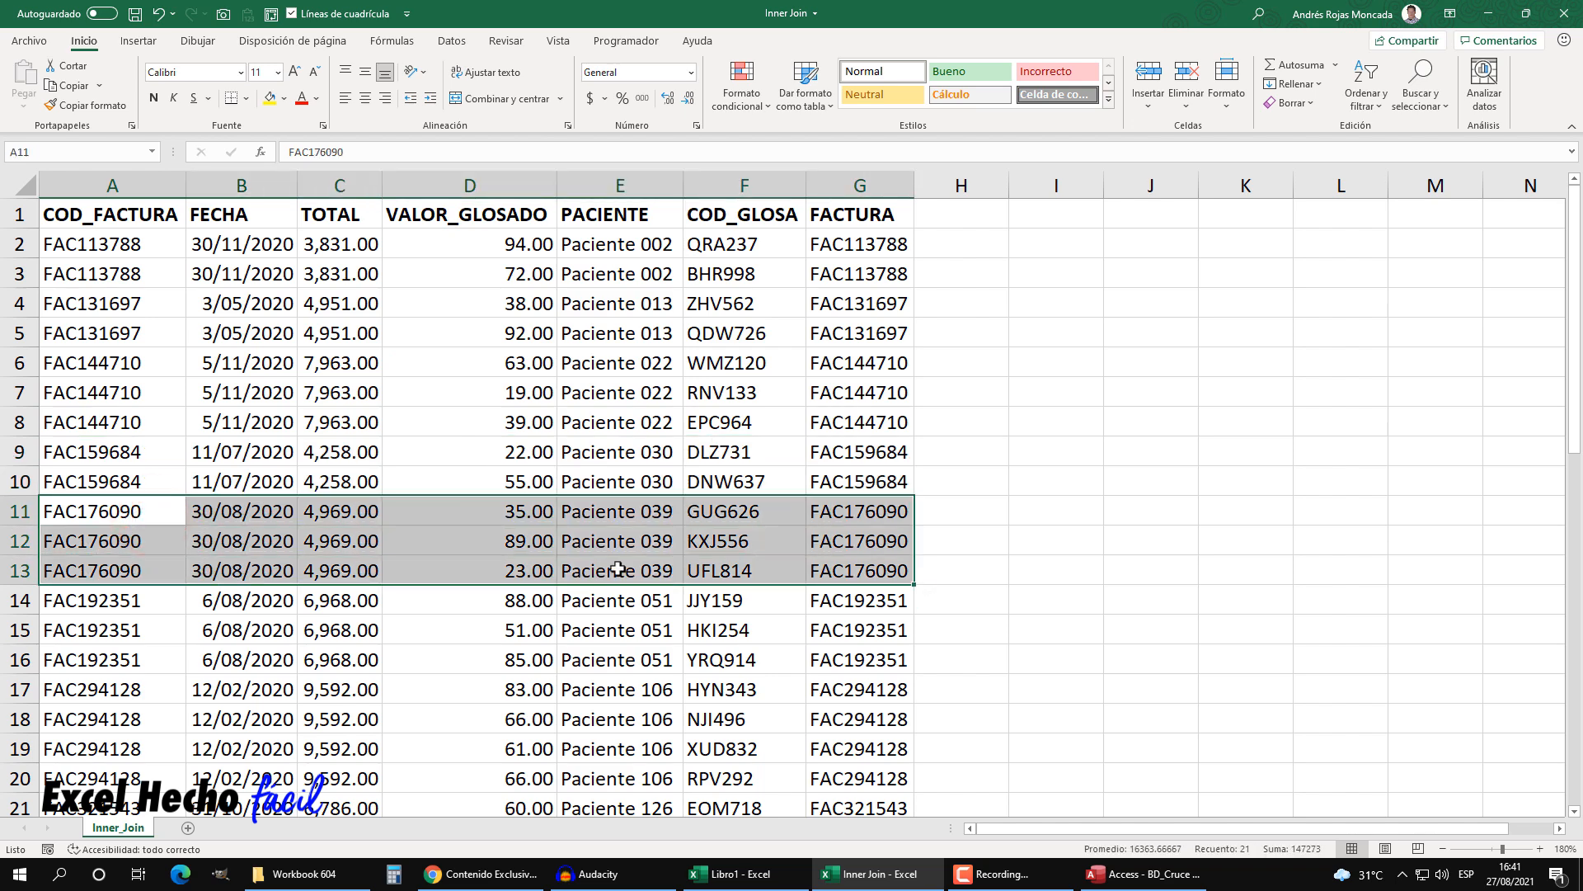
{"action": "left_click_drag", "start_coordinate": [128, 691], "coordinate": [837, 765]}
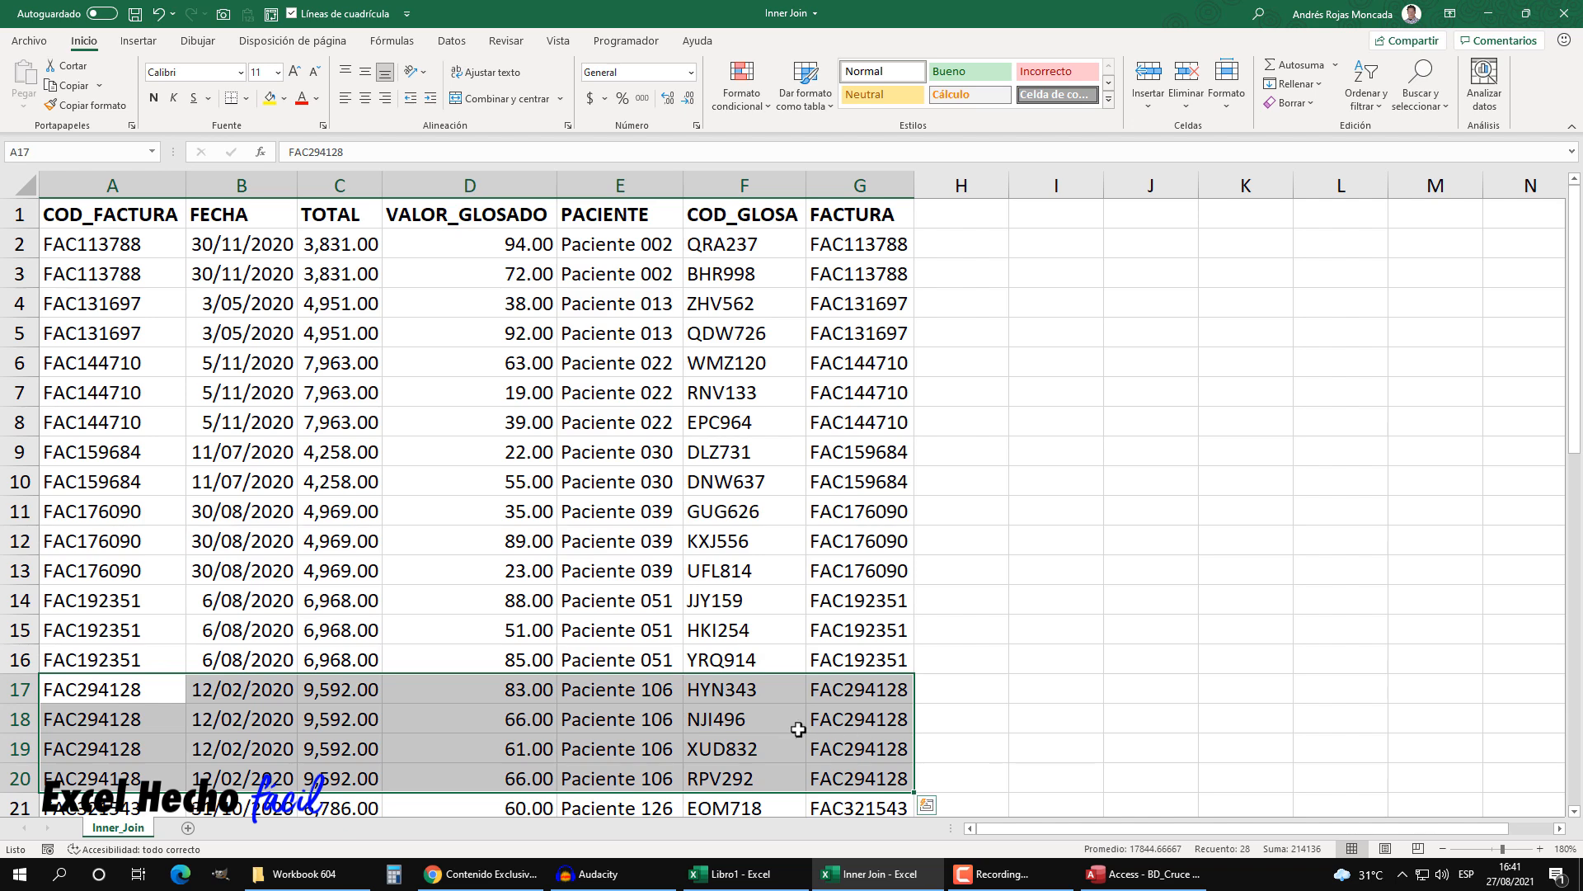
{"action": "scroll", "coordinate": [799, 729], "scroll_direction": "down", "scroll_amount": 4}
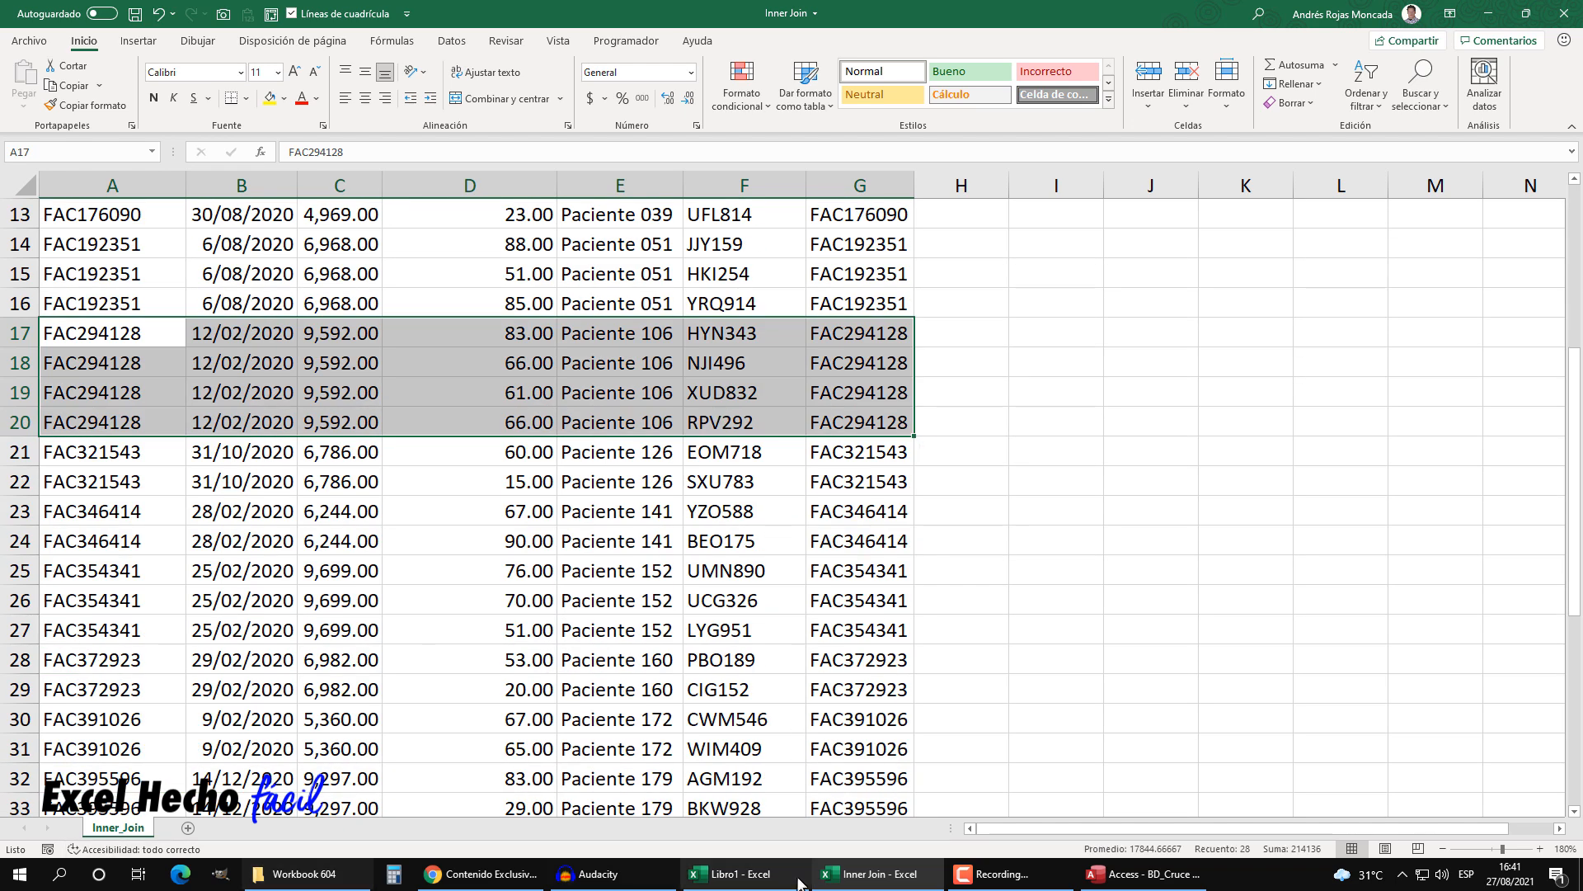
- Compare the IPS and Pagador tables in the Libro1 workbook with the joined rows in the Inner Join workbook
{"action": "left_click", "coordinate": [747, 874]}
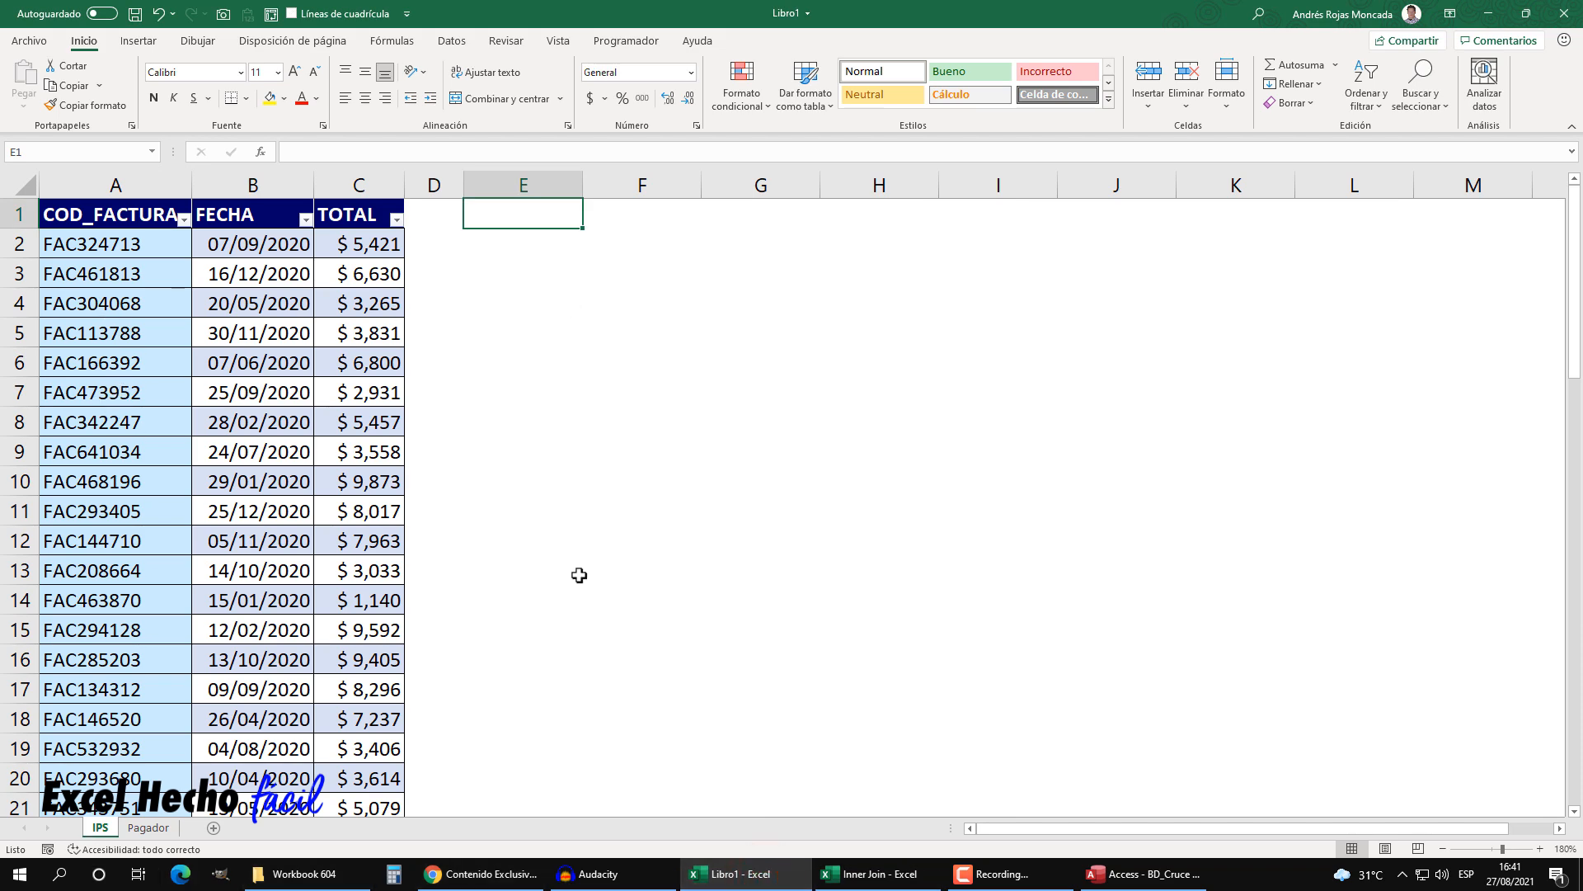
{"action": "left_click", "coordinate": [149, 827]}
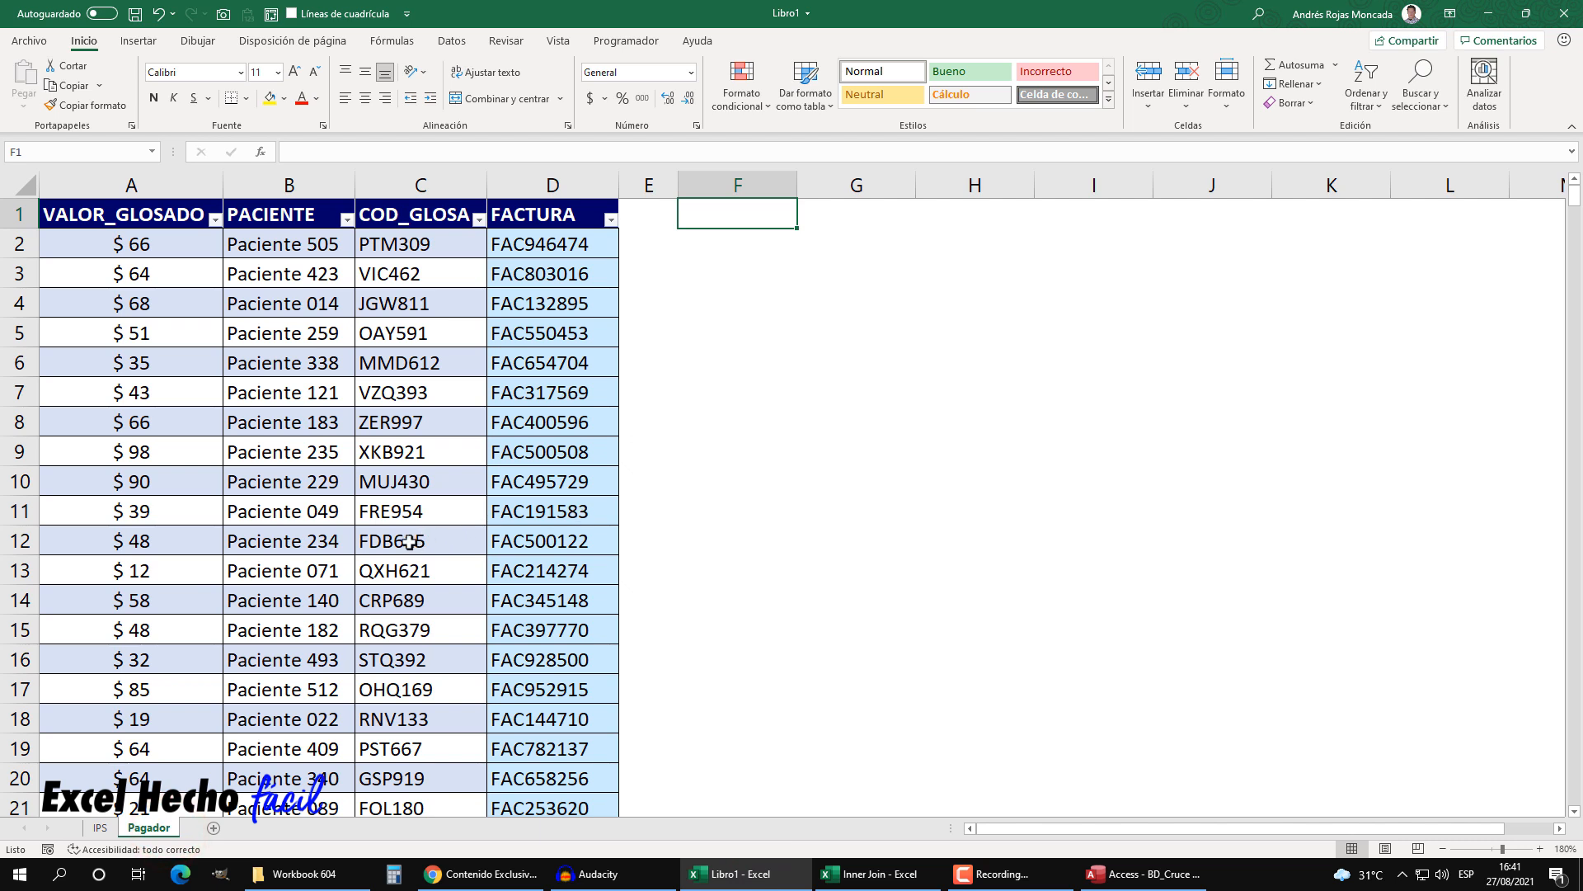
{"action": "left_click", "coordinate": [876, 873]}
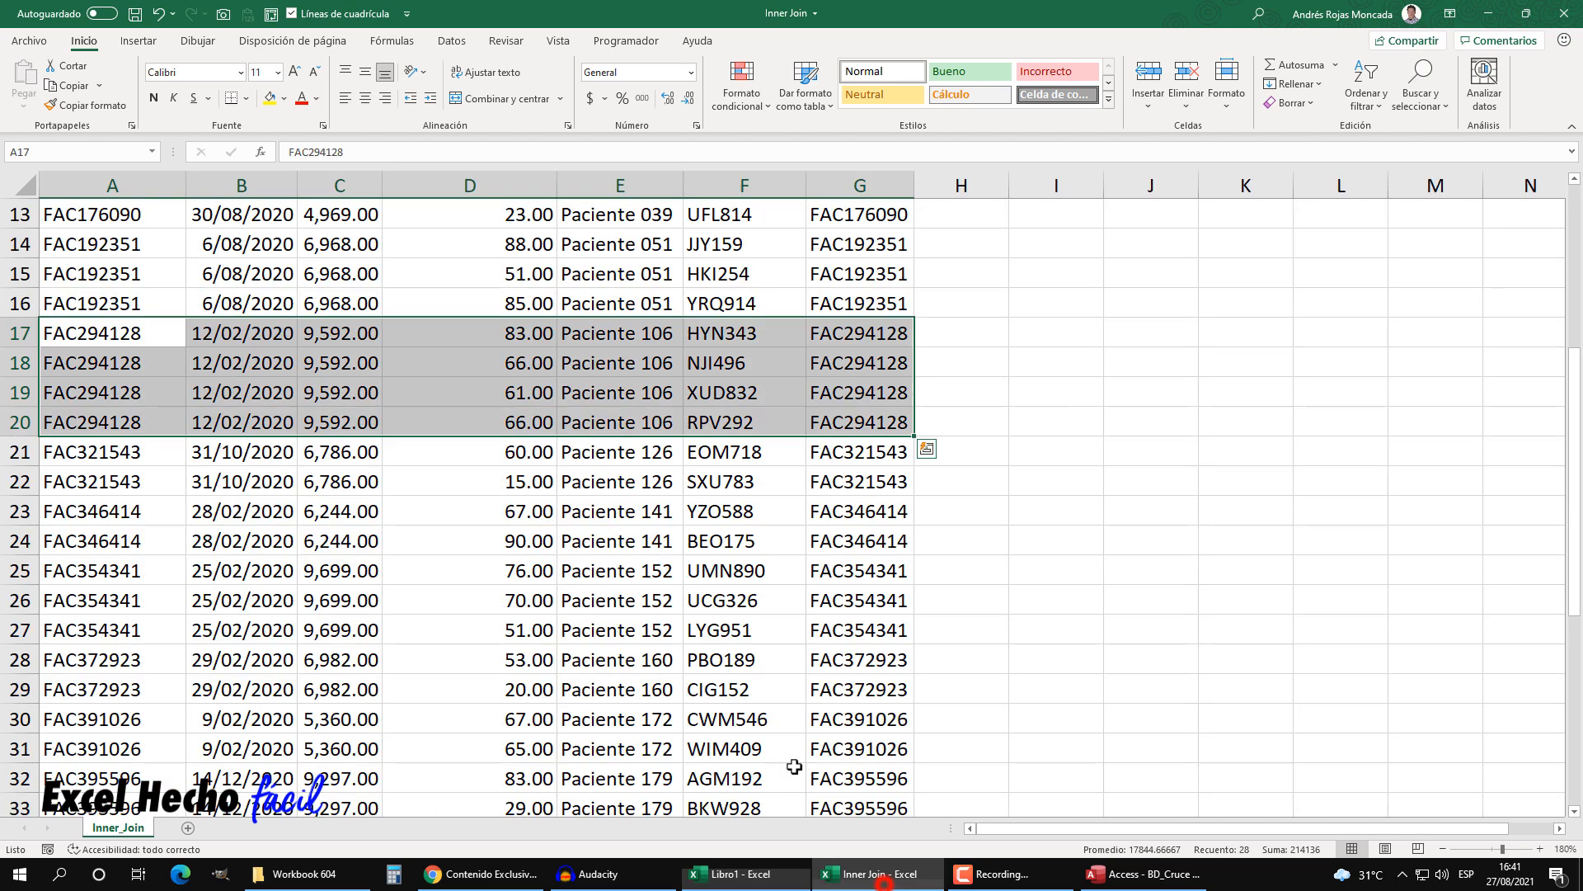
{"action": "left_click", "coordinate": [566, 600]}
{"action": "scroll", "coordinate": [565, 600], "scroll_direction": "down", "scroll_amount": 6}
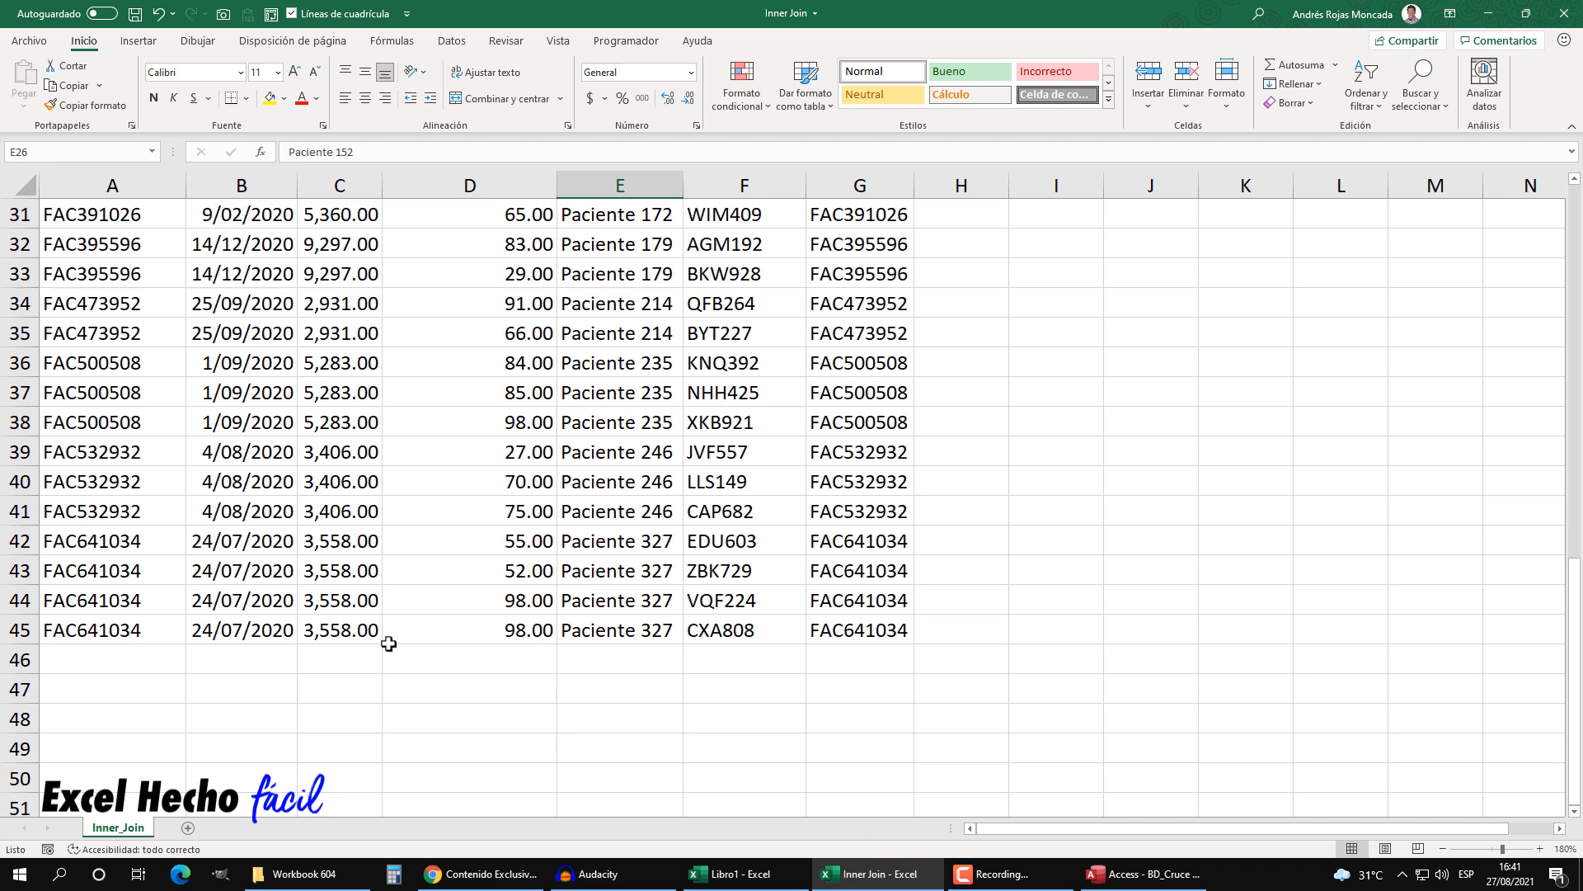
{"action": "scroll", "coordinate": [388, 643], "scroll_direction": "up", "scroll_amount": 10}
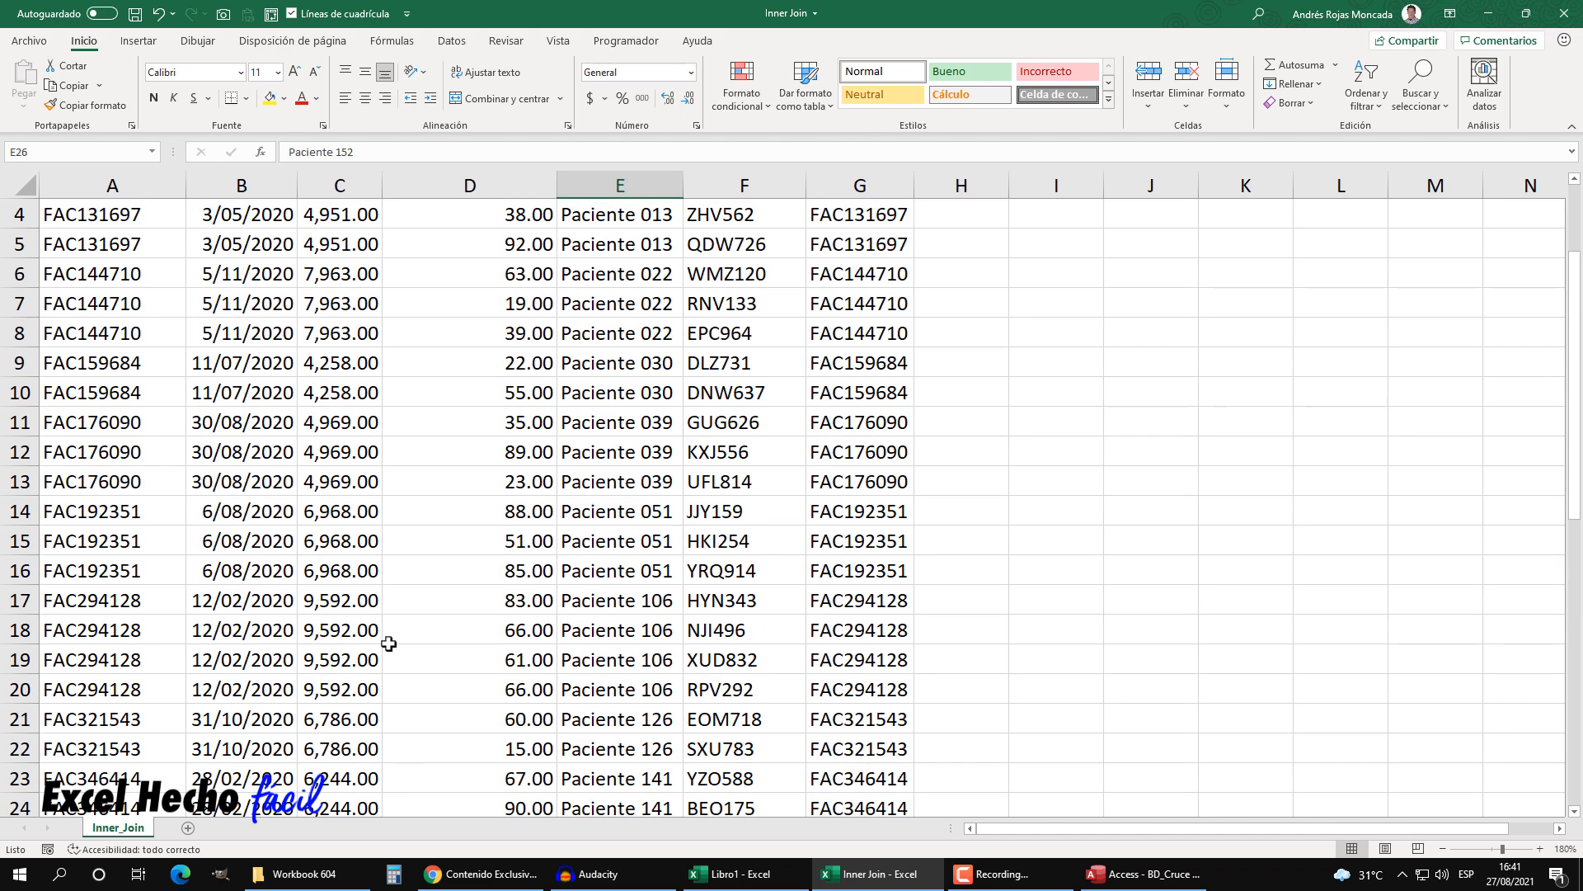
{"action": "left_click", "coordinate": [1059, 212]}
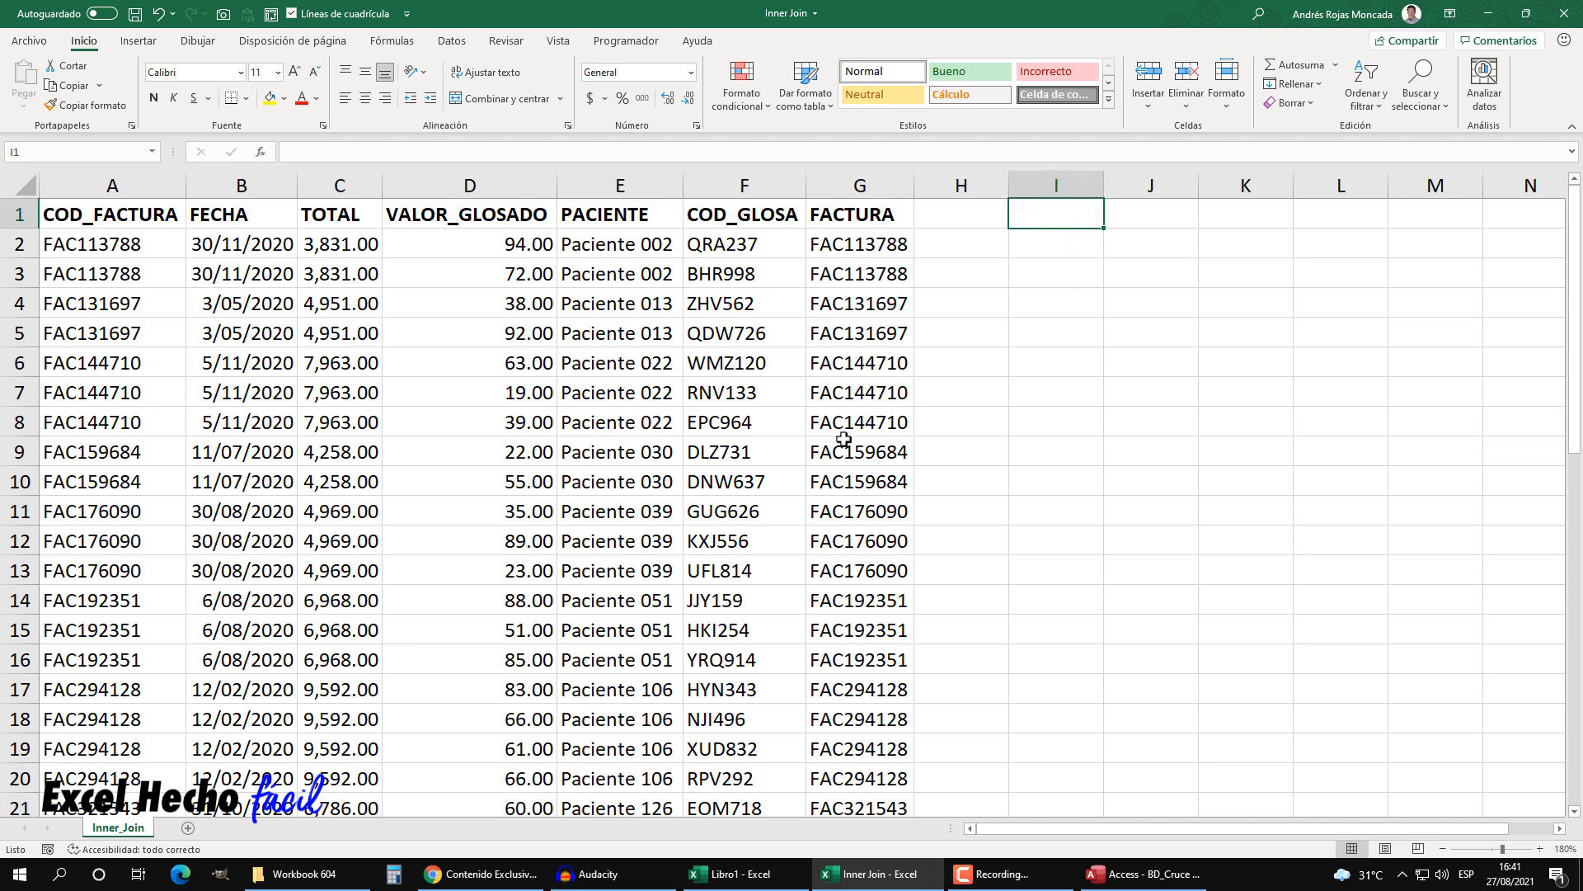
{"action": "left_click", "coordinate": [730, 881]}
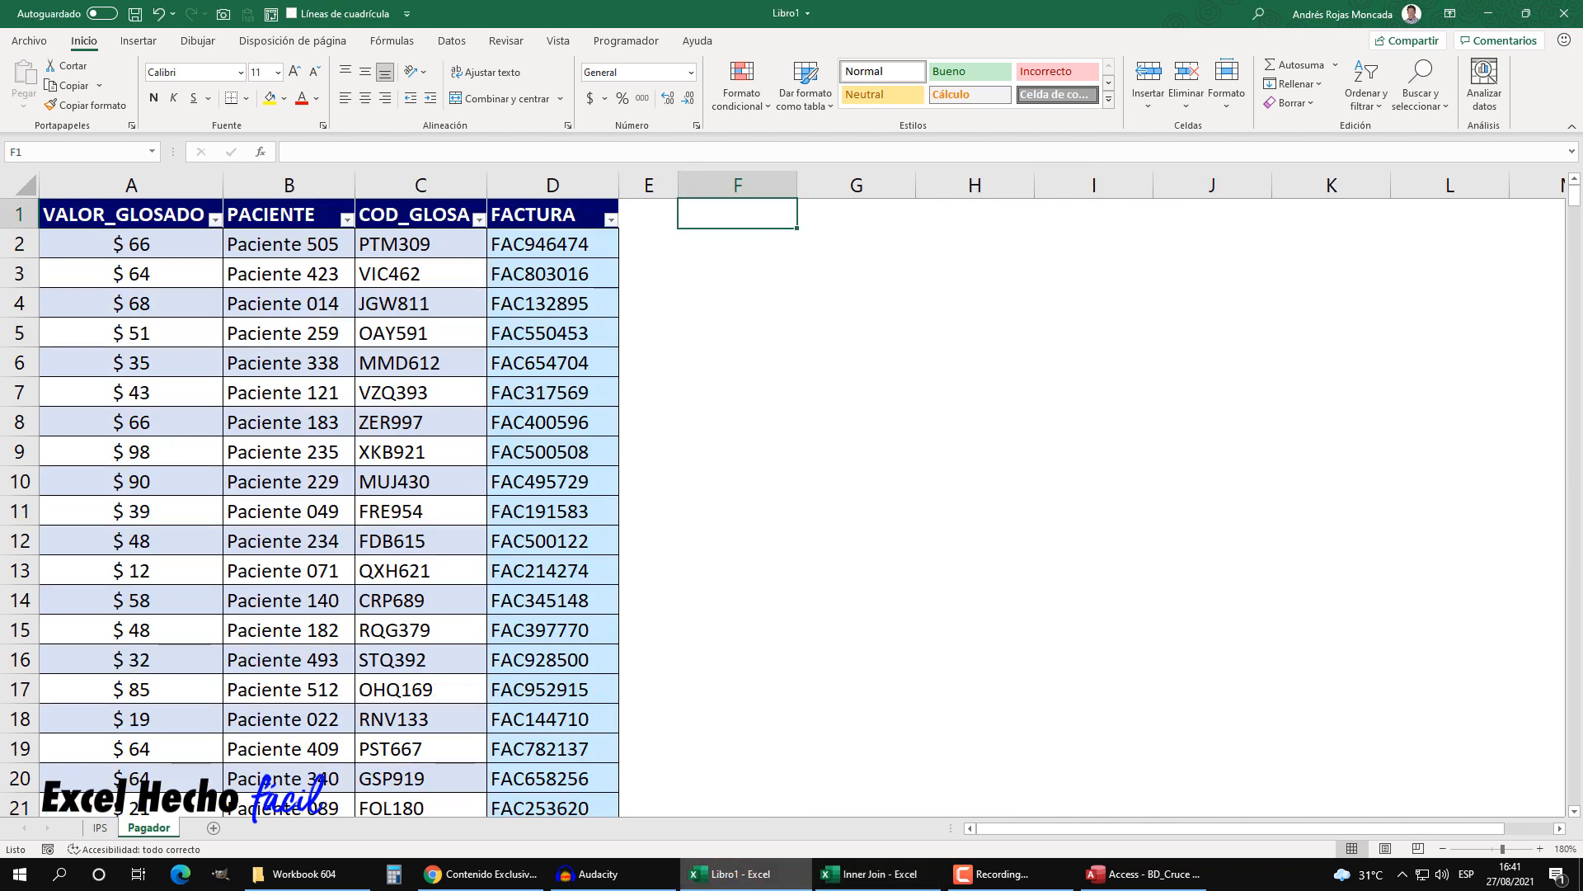
{"action": "left_click", "coordinate": [99, 827]}
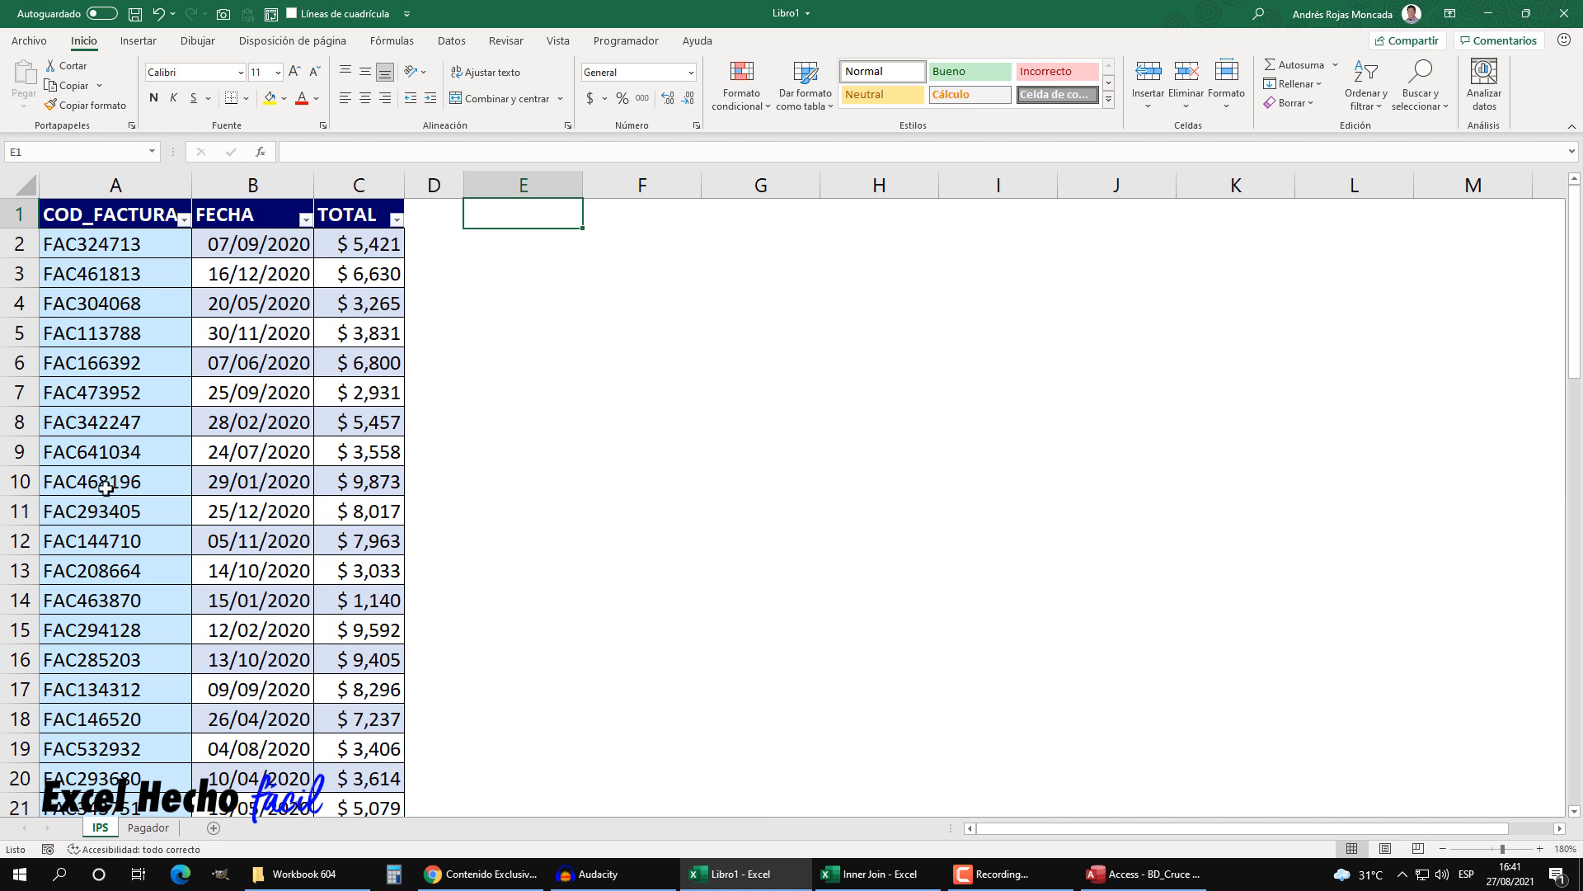
{"action": "left_click", "coordinate": [149, 827]}
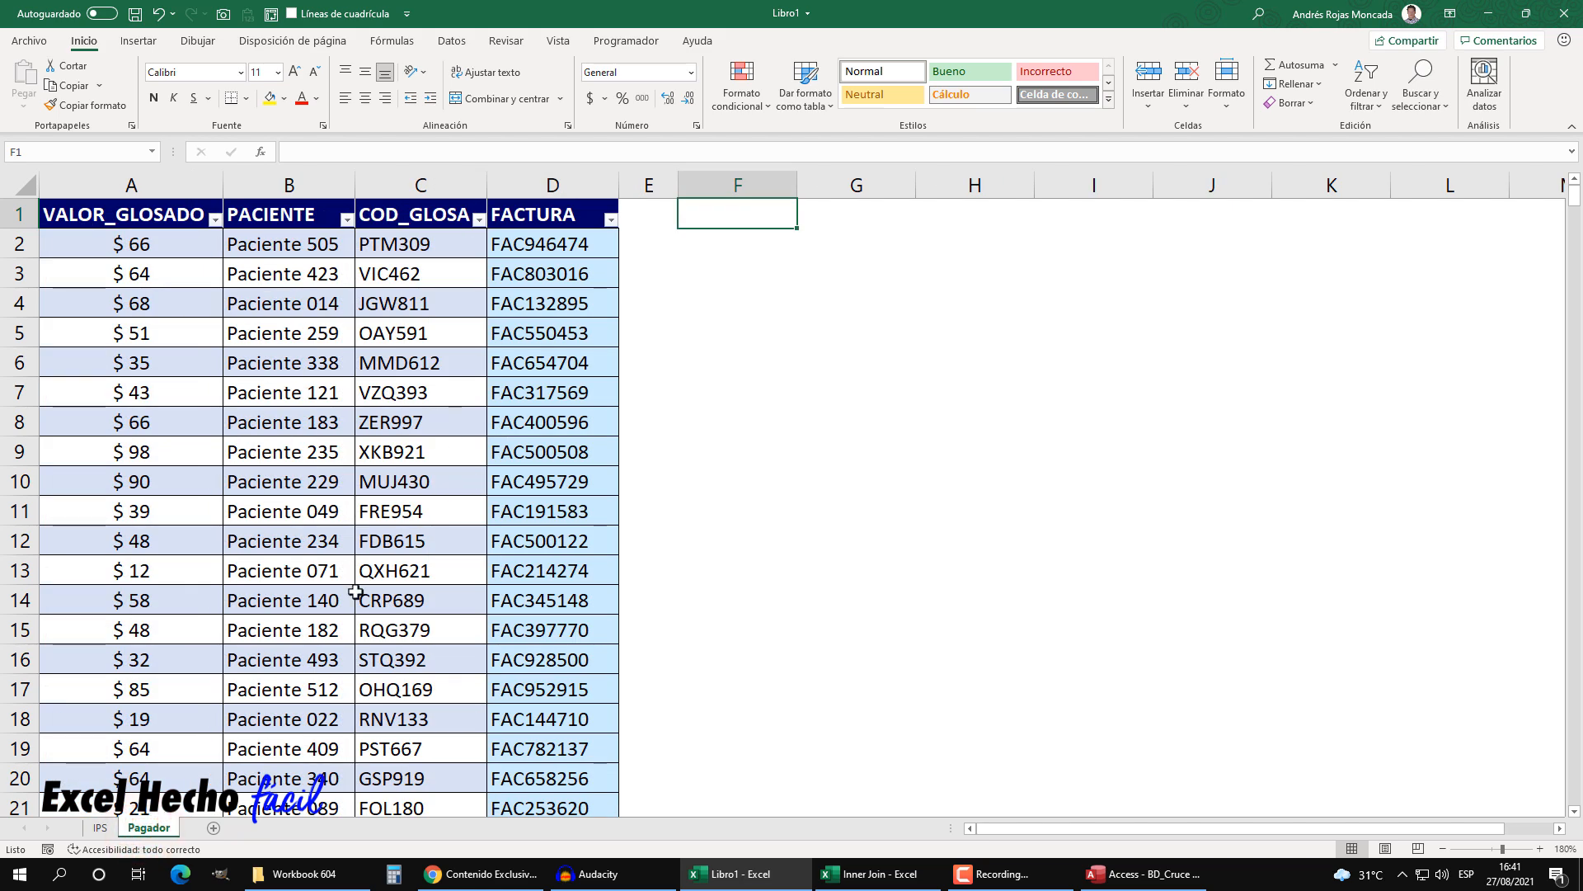
{"action": "left_click", "coordinate": [100, 827]}
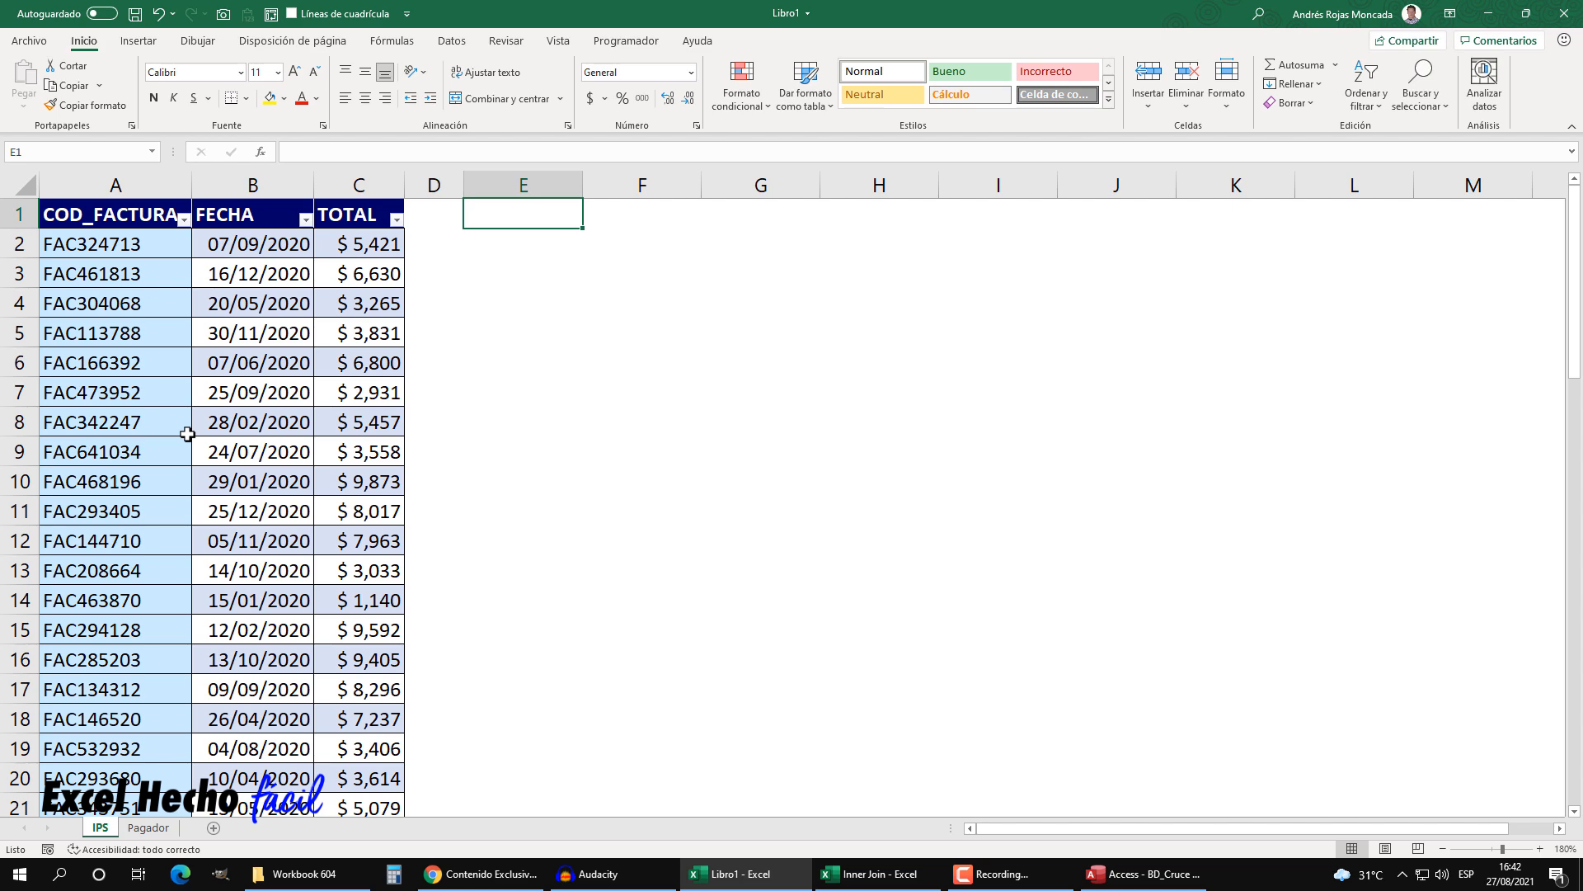
- Switch to Access and close the Inner Join query and the Pagador and IPS tables, saving the tables' design changes
{"action": "left_click", "coordinate": [1144, 874]}
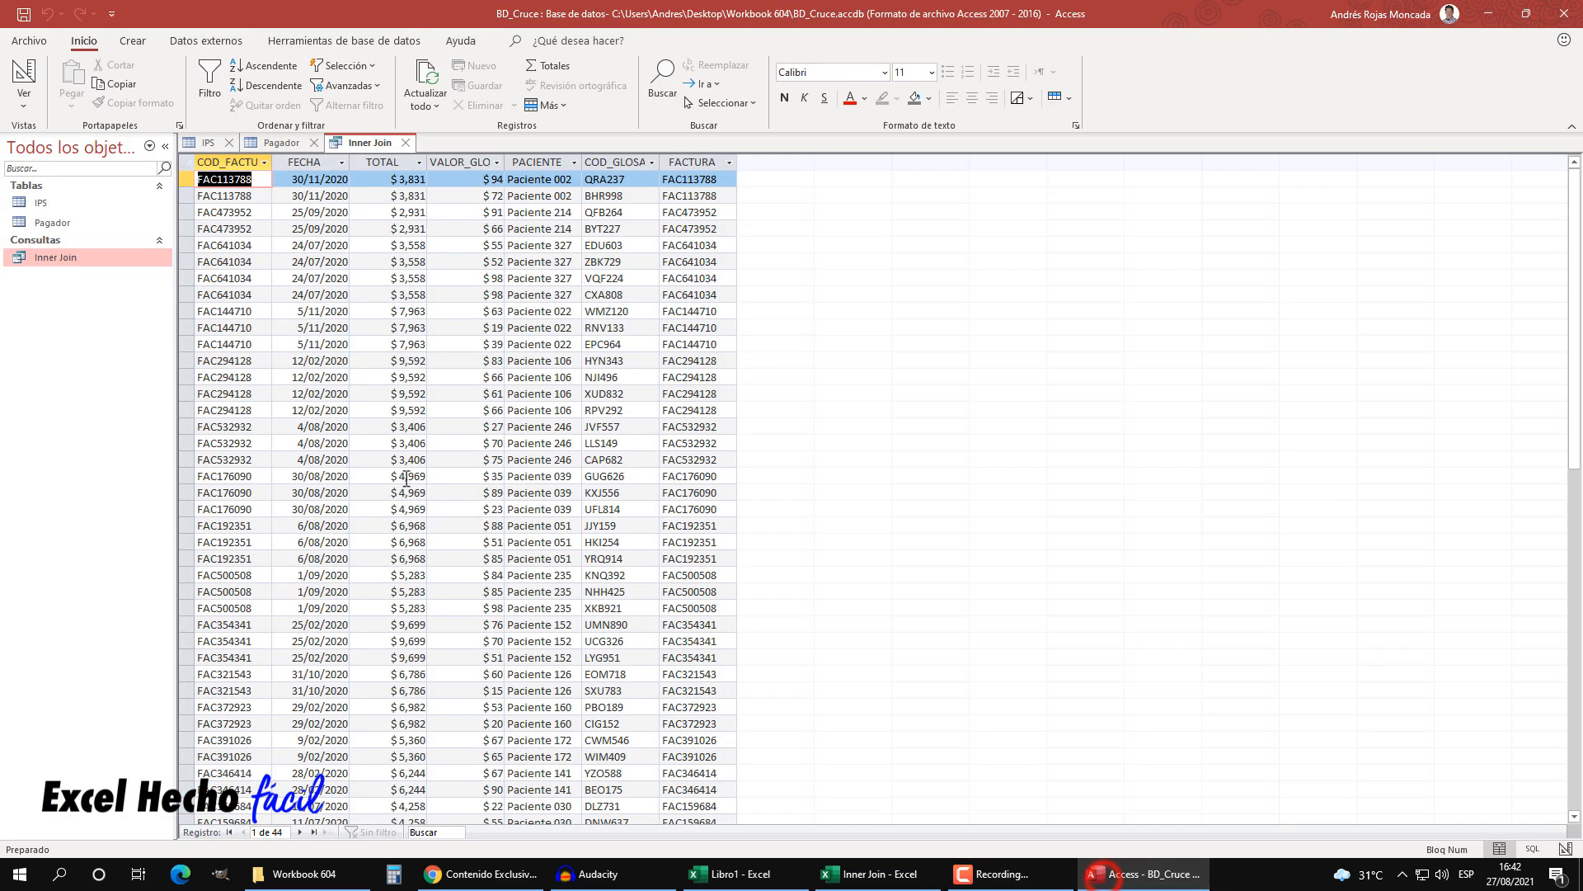
{"action": "left_click", "coordinate": [405, 144]}
{"action": "left_click", "coordinate": [312, 145]}
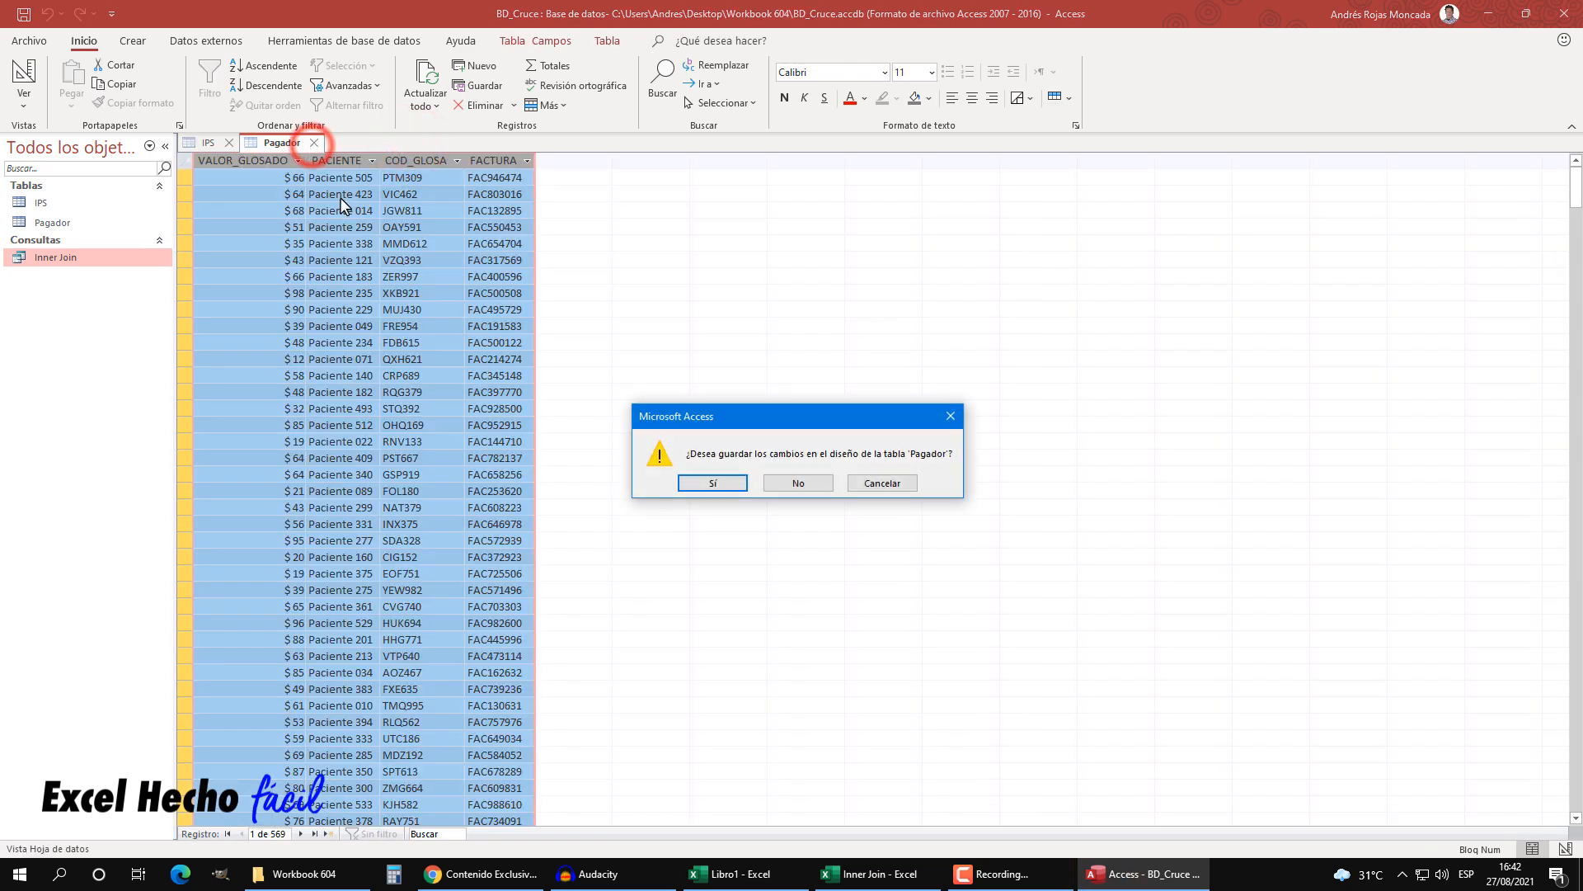
{"action": "left_click", "coordinate": [714, 483]}
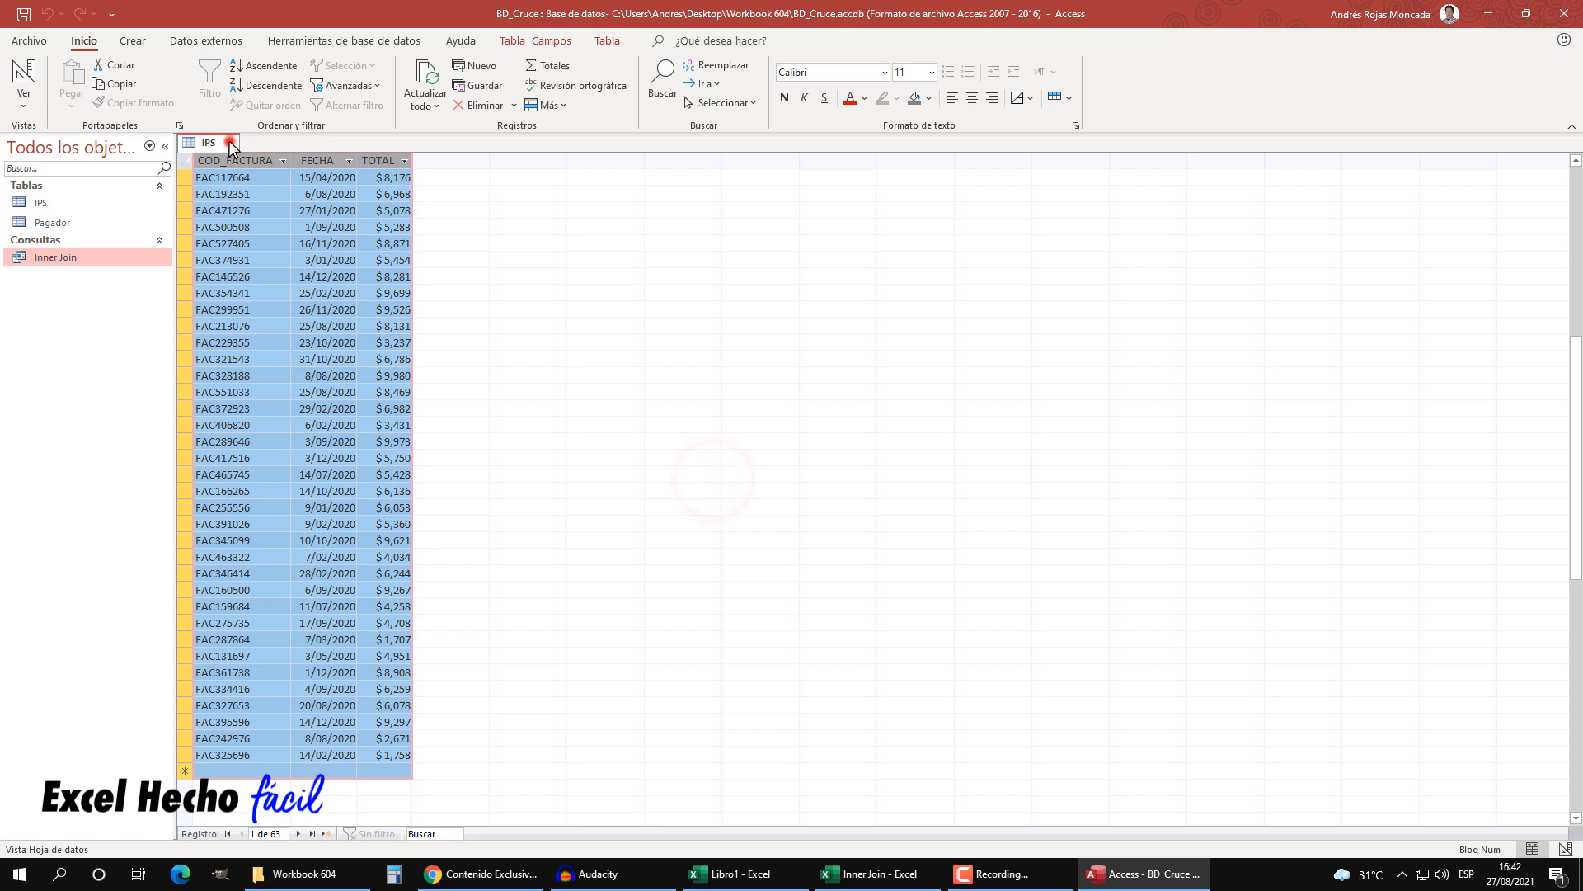
{"action": "left_click", "coordinate": [229, 143]}
{"action": "left_click", "coordinate": [733, 485]}
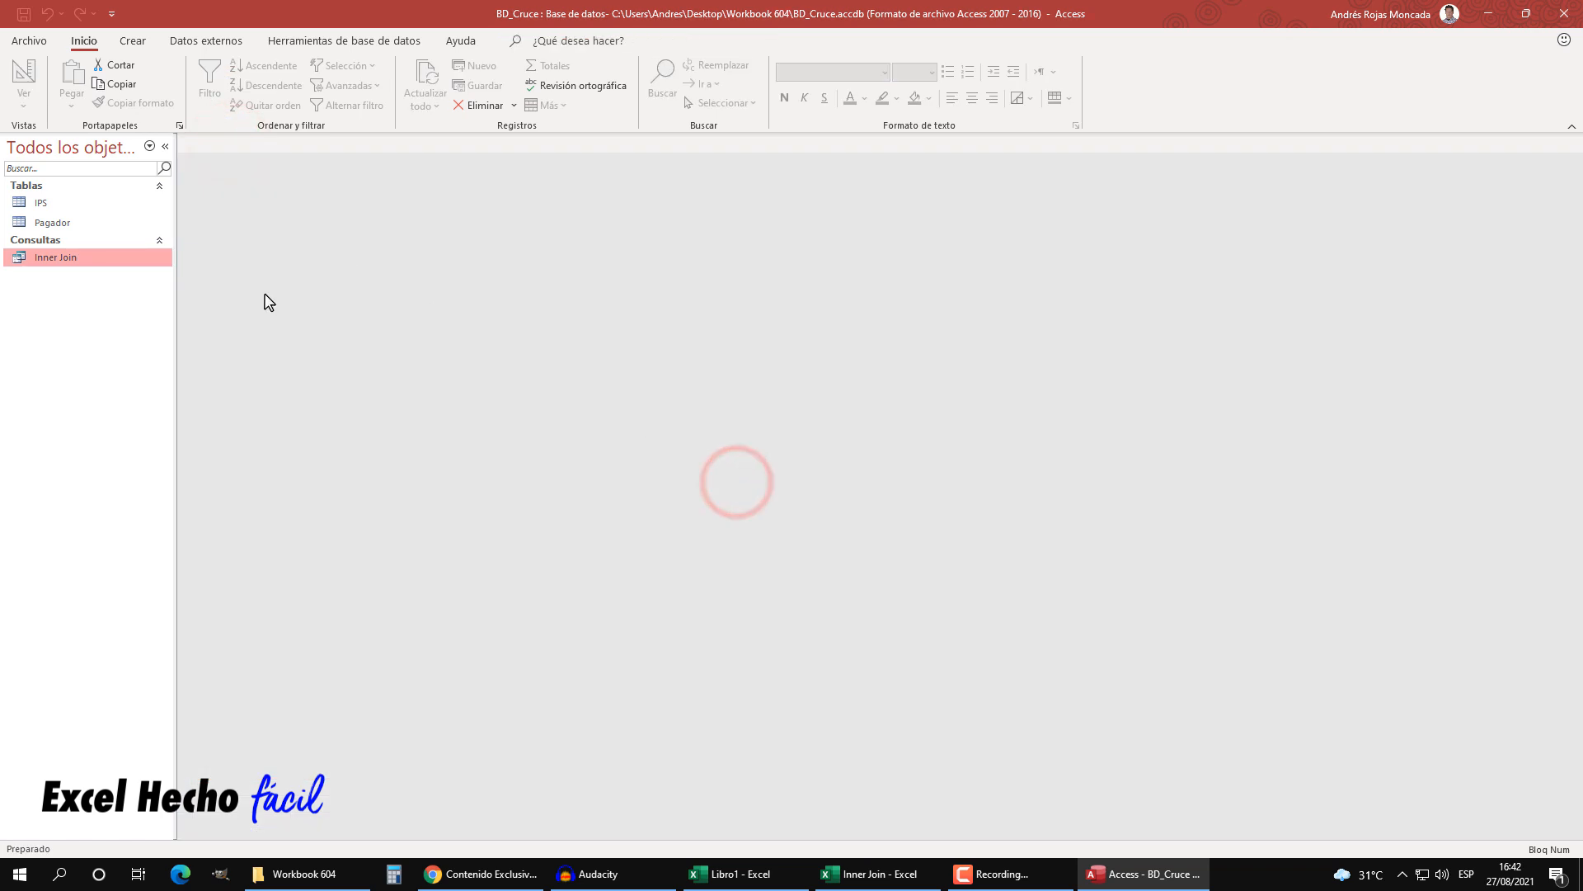
- Duplicate the Inner Join query under the name Left Join
{"action": "right_click", "coordinate": [63, 258]}
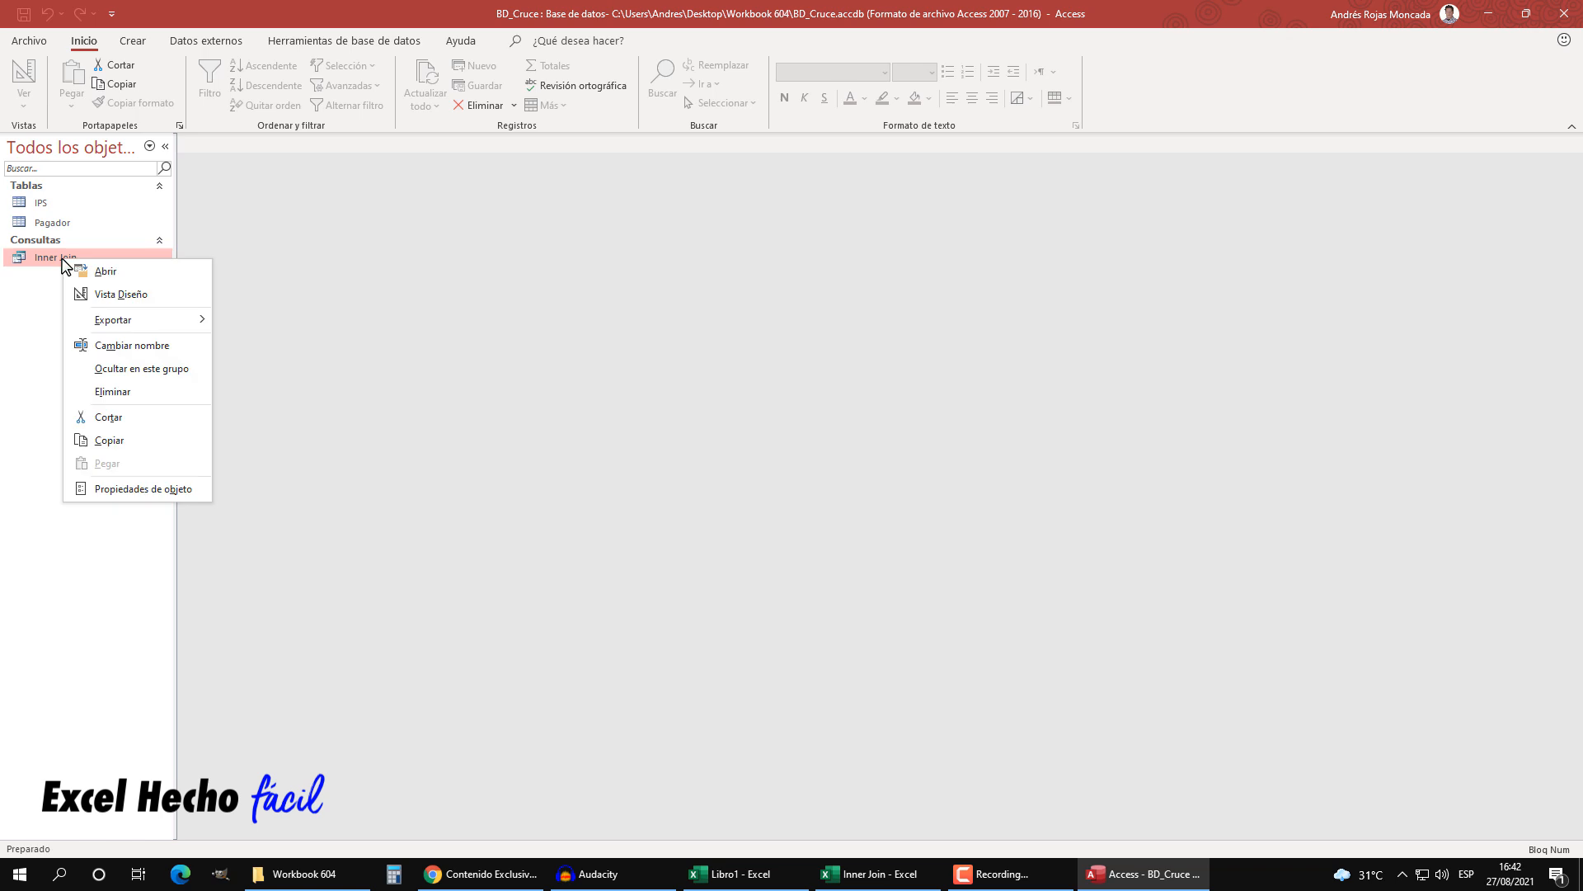
{"action": "left_click", "coordinate": [112, 440]}
{"action": "right_click", "coordinate": [62, 336]}
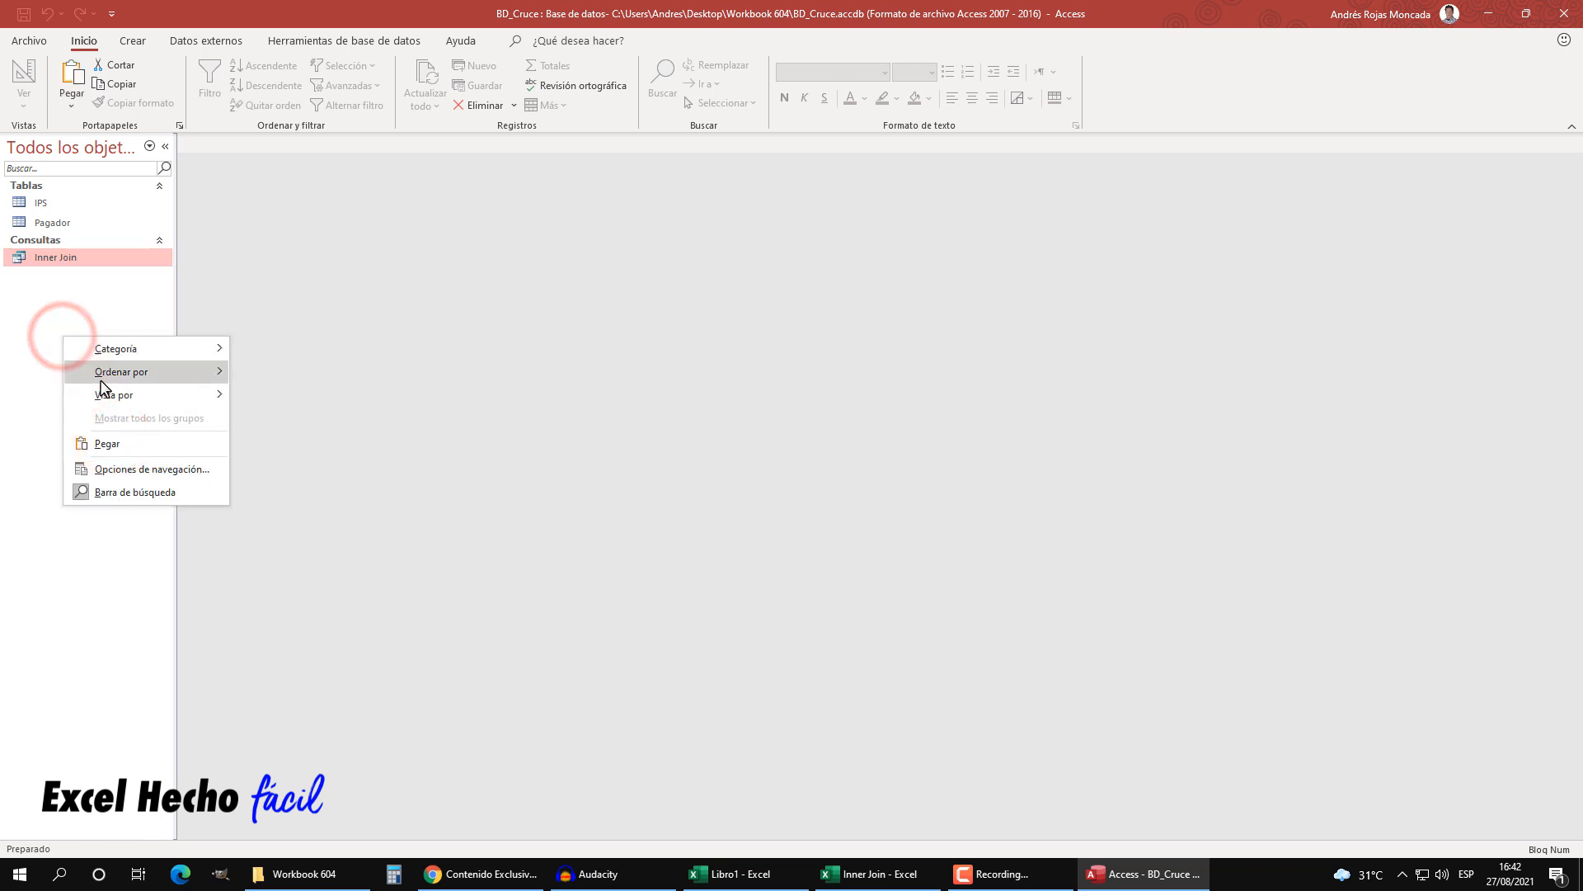
{"action": "left_click", "coordinate": [106, 443]}
{"action": "left_click", "coordinate": [809, 304]}
{"action": "key", "text": "Left"}
{"action": "key", "text": "Left"}
{"action": "key", "text": "Left"}
{"action": "key", "text": "Left"}
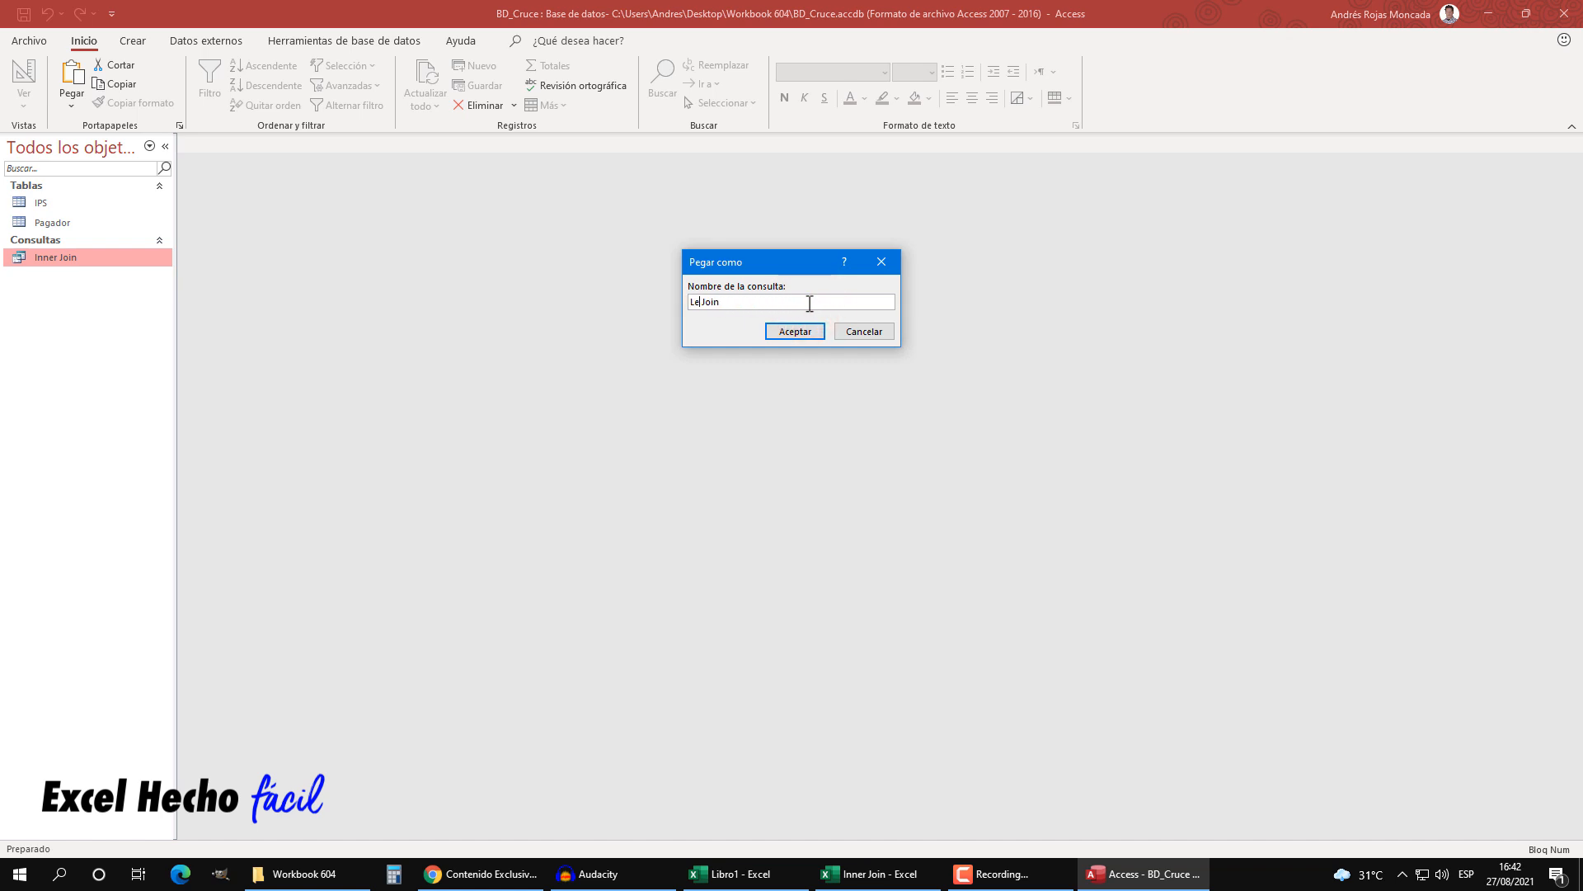
{"action": "left_click", "coordinate": [790, 332]}
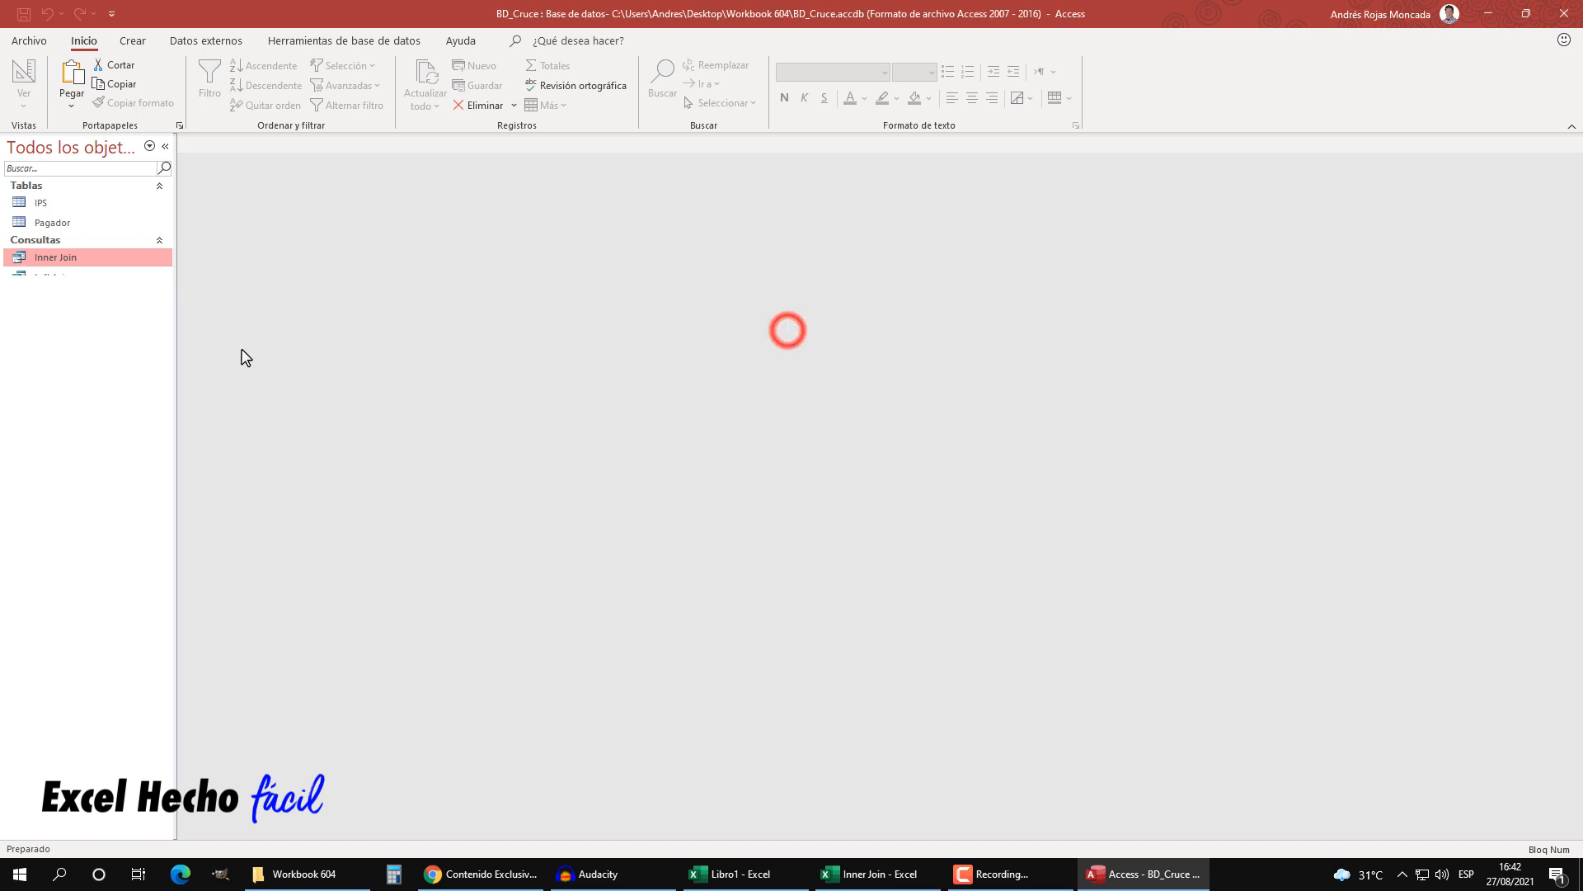
- Open the Left Join query and show its SQL statement
{"action": "left_click", "coordinate": [67, 279]}
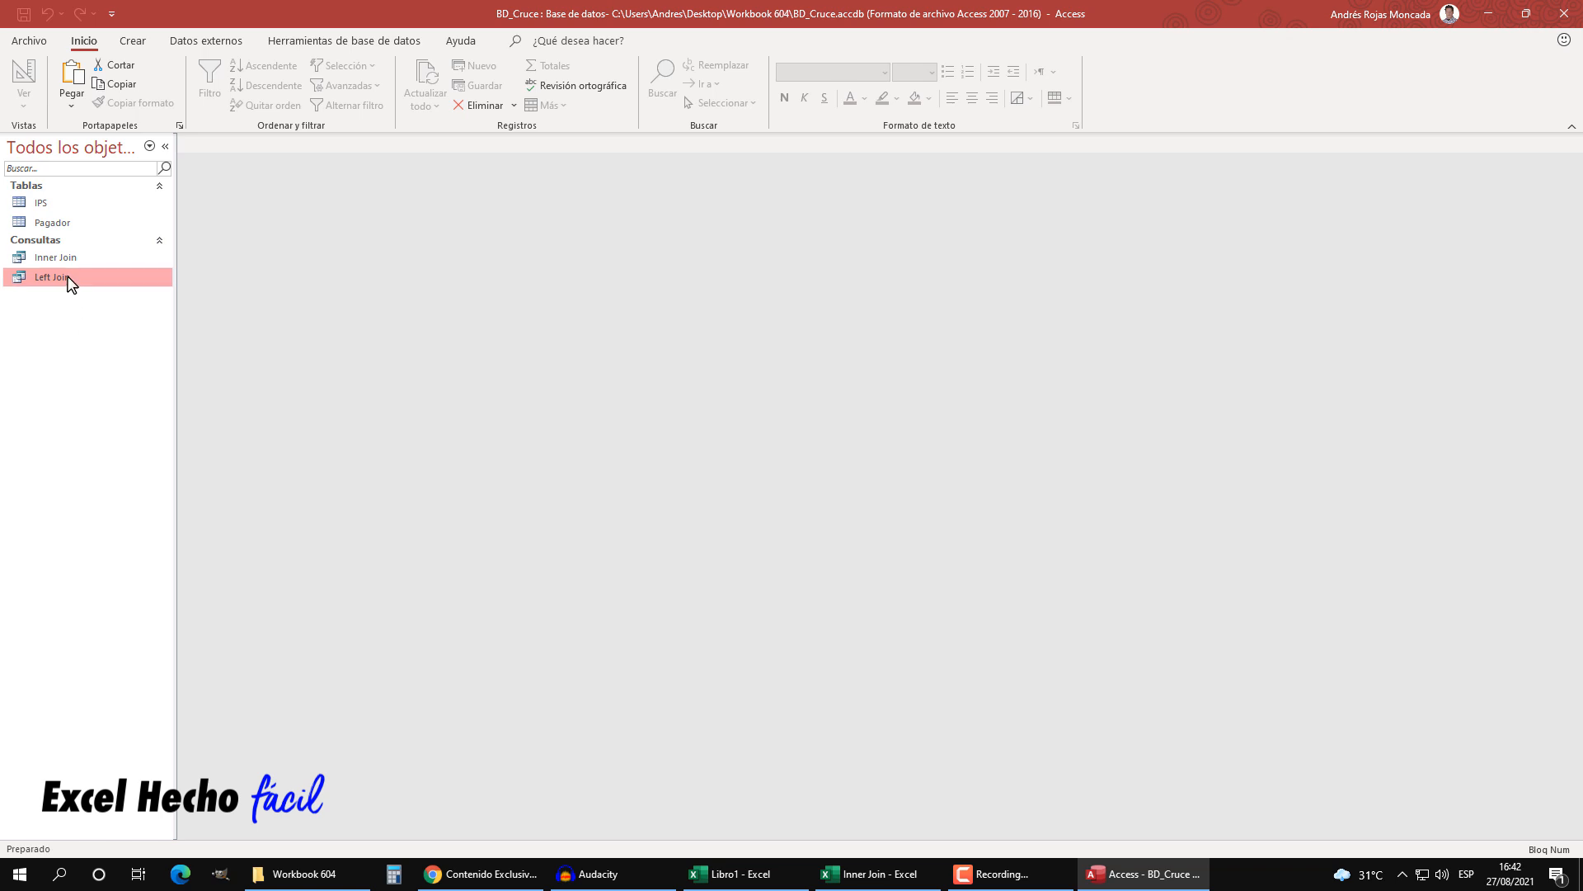
{"action": "double_click", "coordinate": [68, 278]}
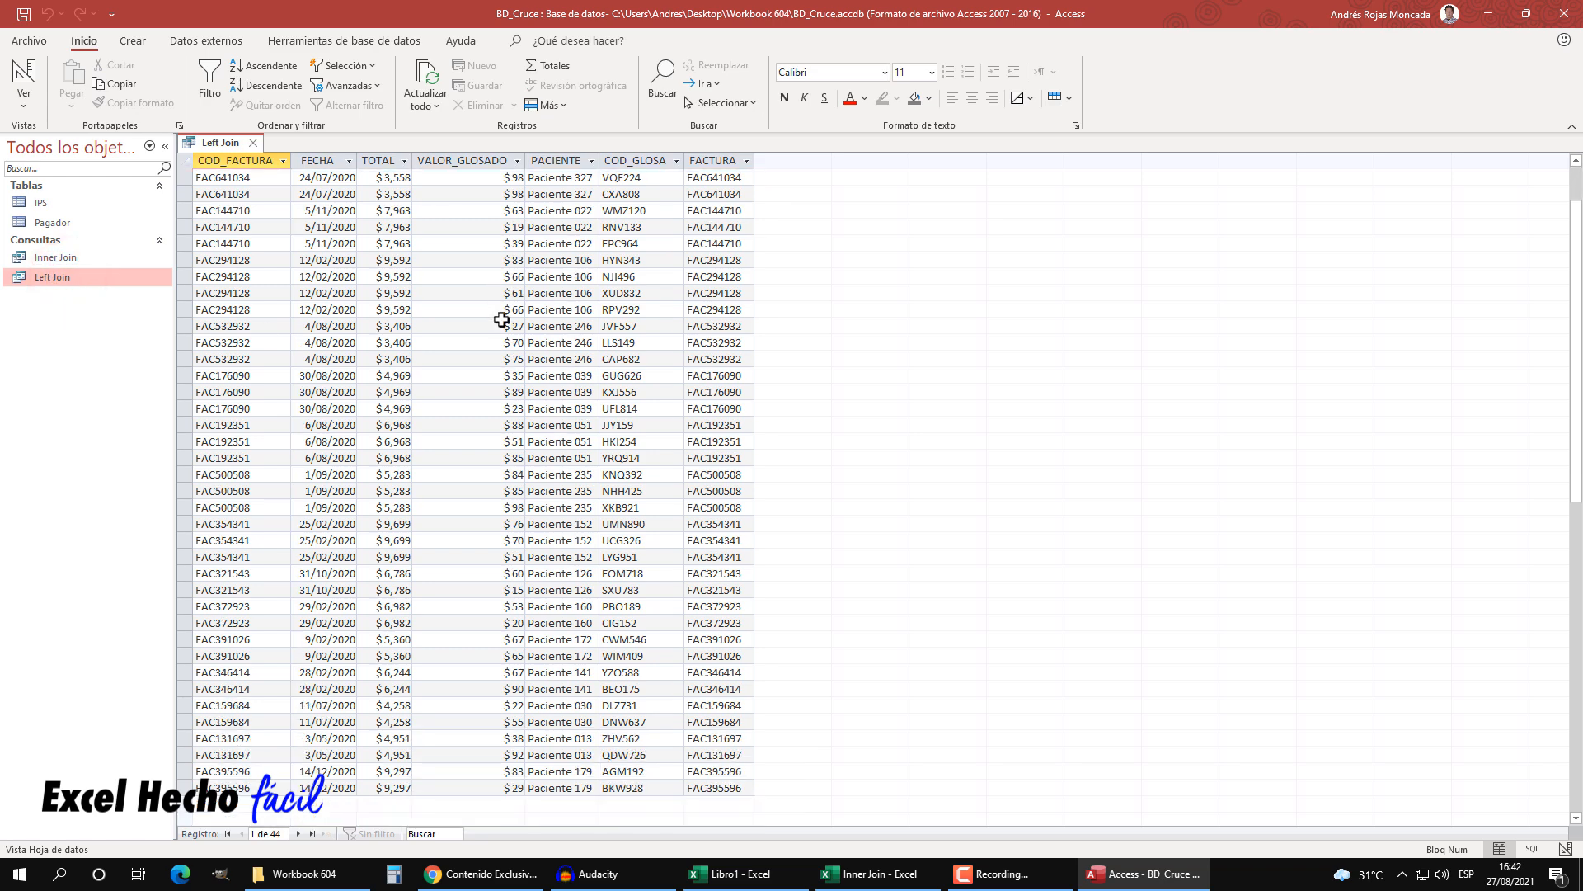
{"action": "scroll", "coordinate": [416, 619], "scroll_direction": "up", "scroll_amount": 2}
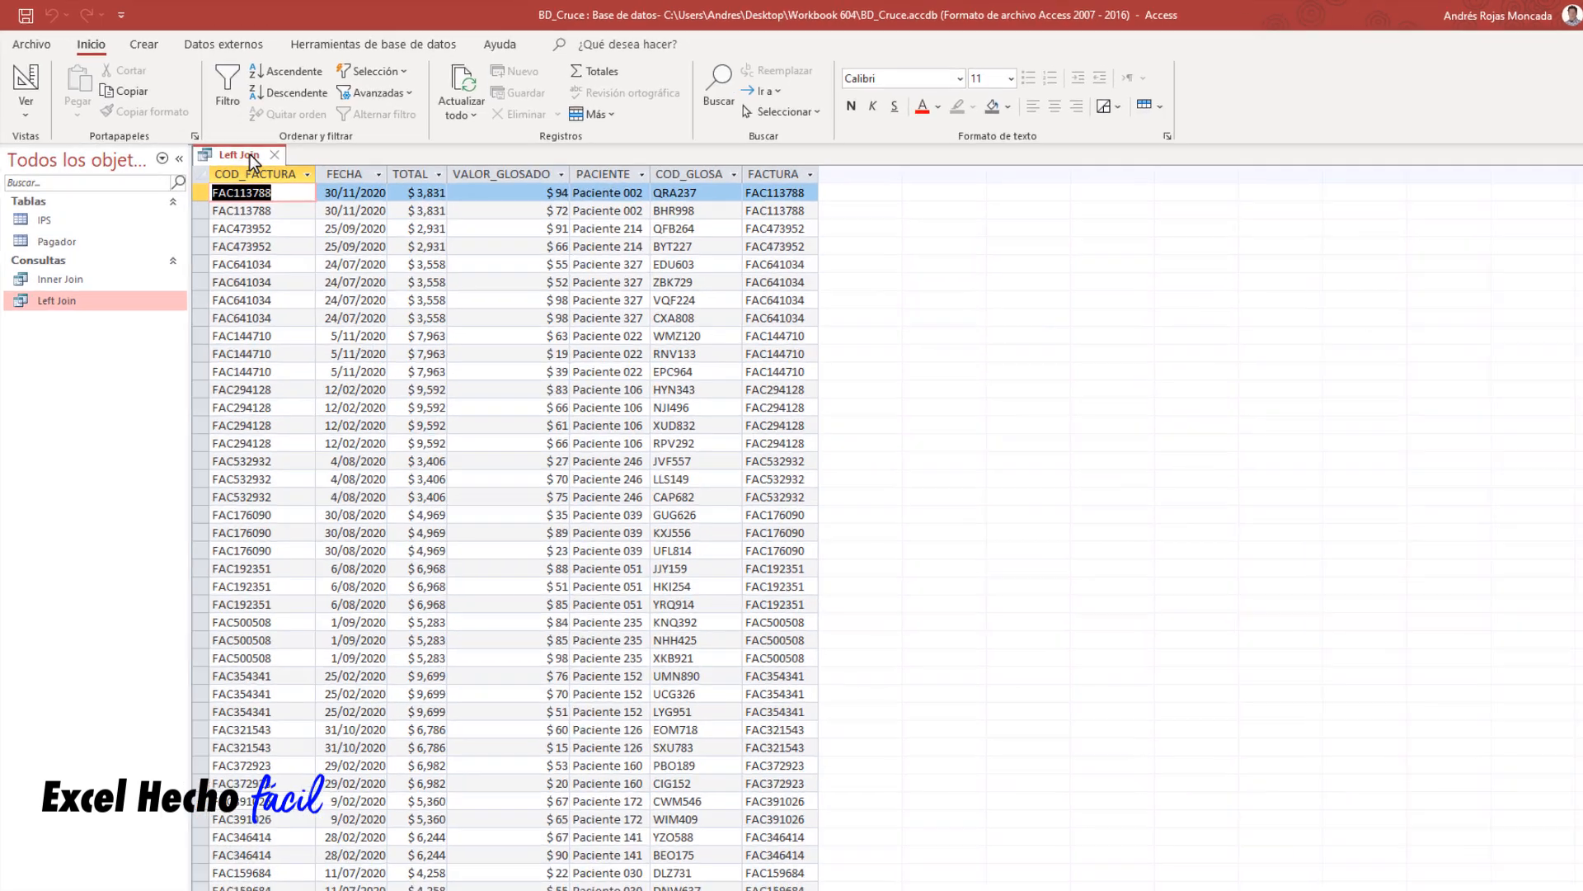
{"action": "right_click", "coordinate": [231, 143]}
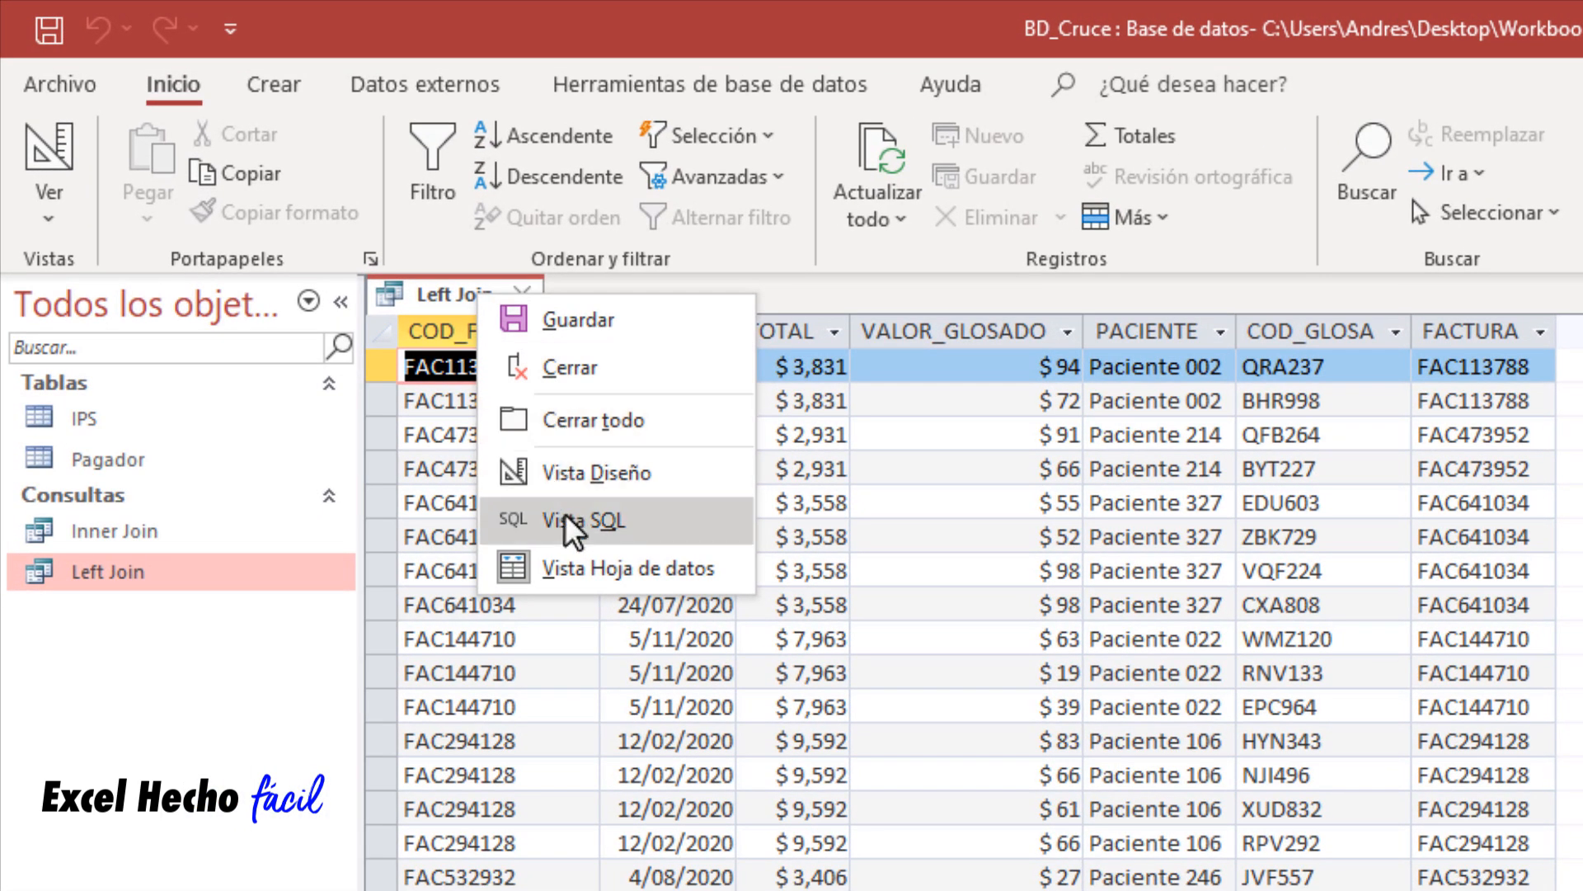
{"action": "left_click", "coordinate": [564, 517]}
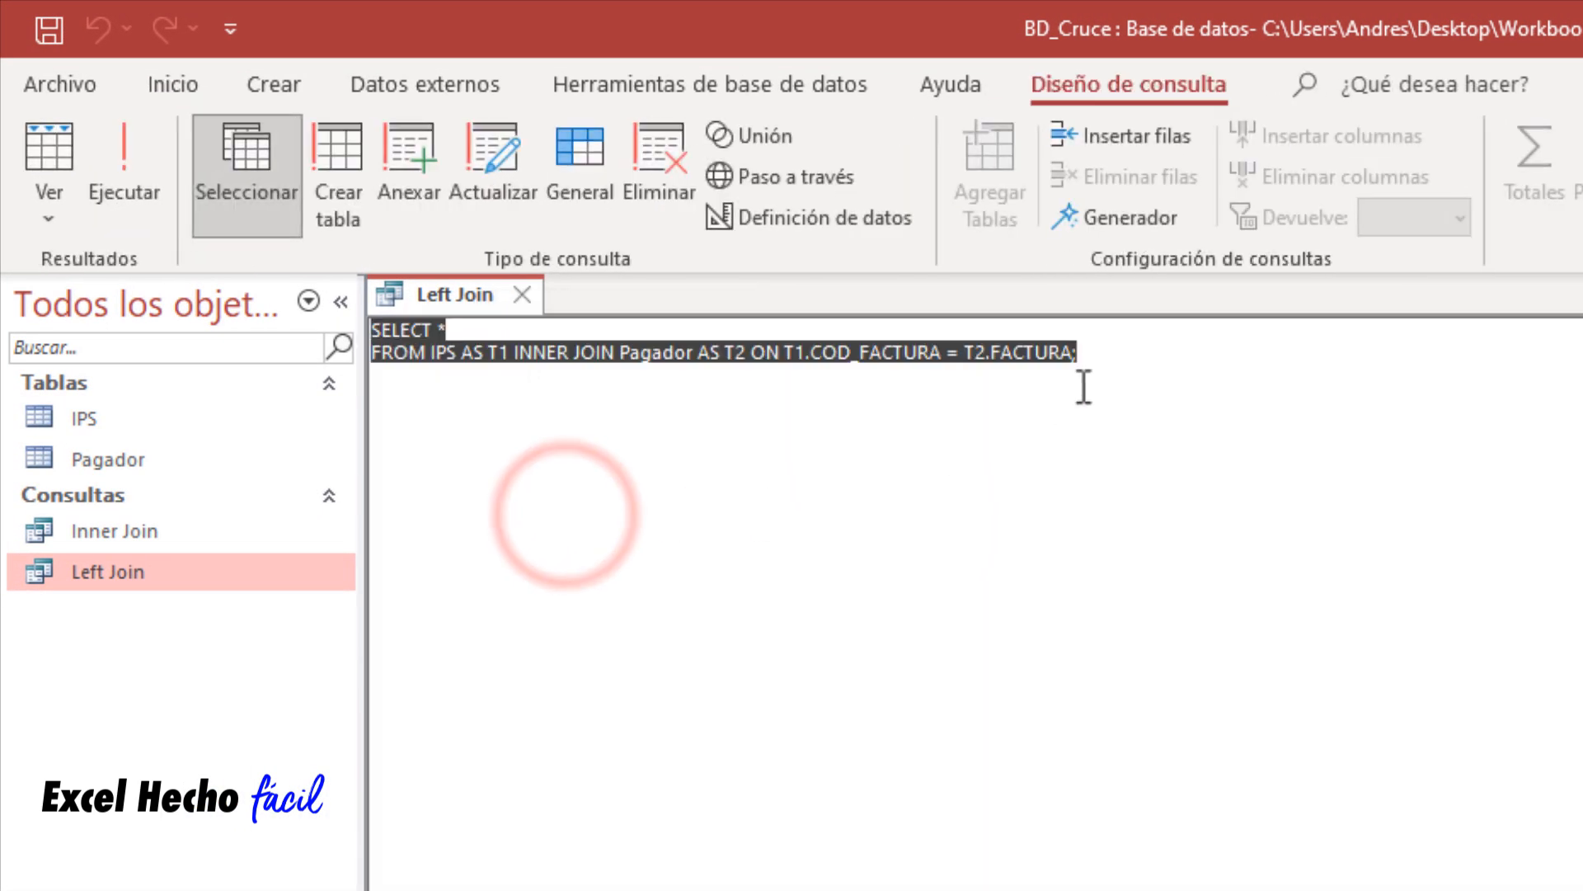
- Replace INNER with LEFT in the join clause between IPS and Pagador, and run the query
{"action": "left_click", "coordinate": [1105, 357]}
{"action": "left_click_drag", "start_coordinate": [567, 353], "coordinate": [517, 352]}
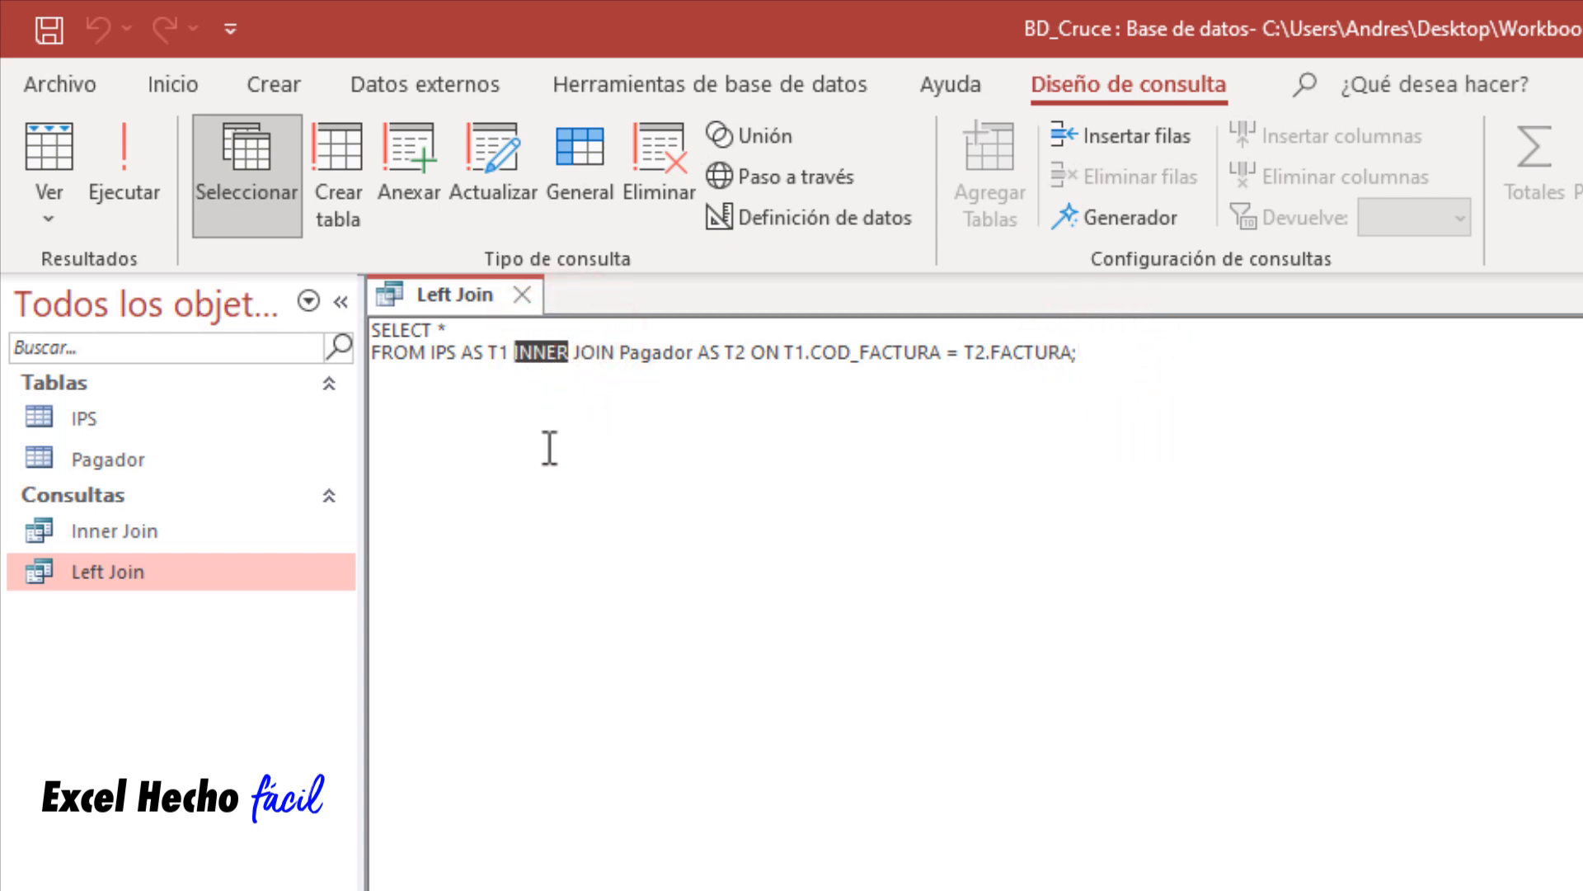
{"action": "key", "text": "Delete"}
{"action": "type", "text": "LEFT"}
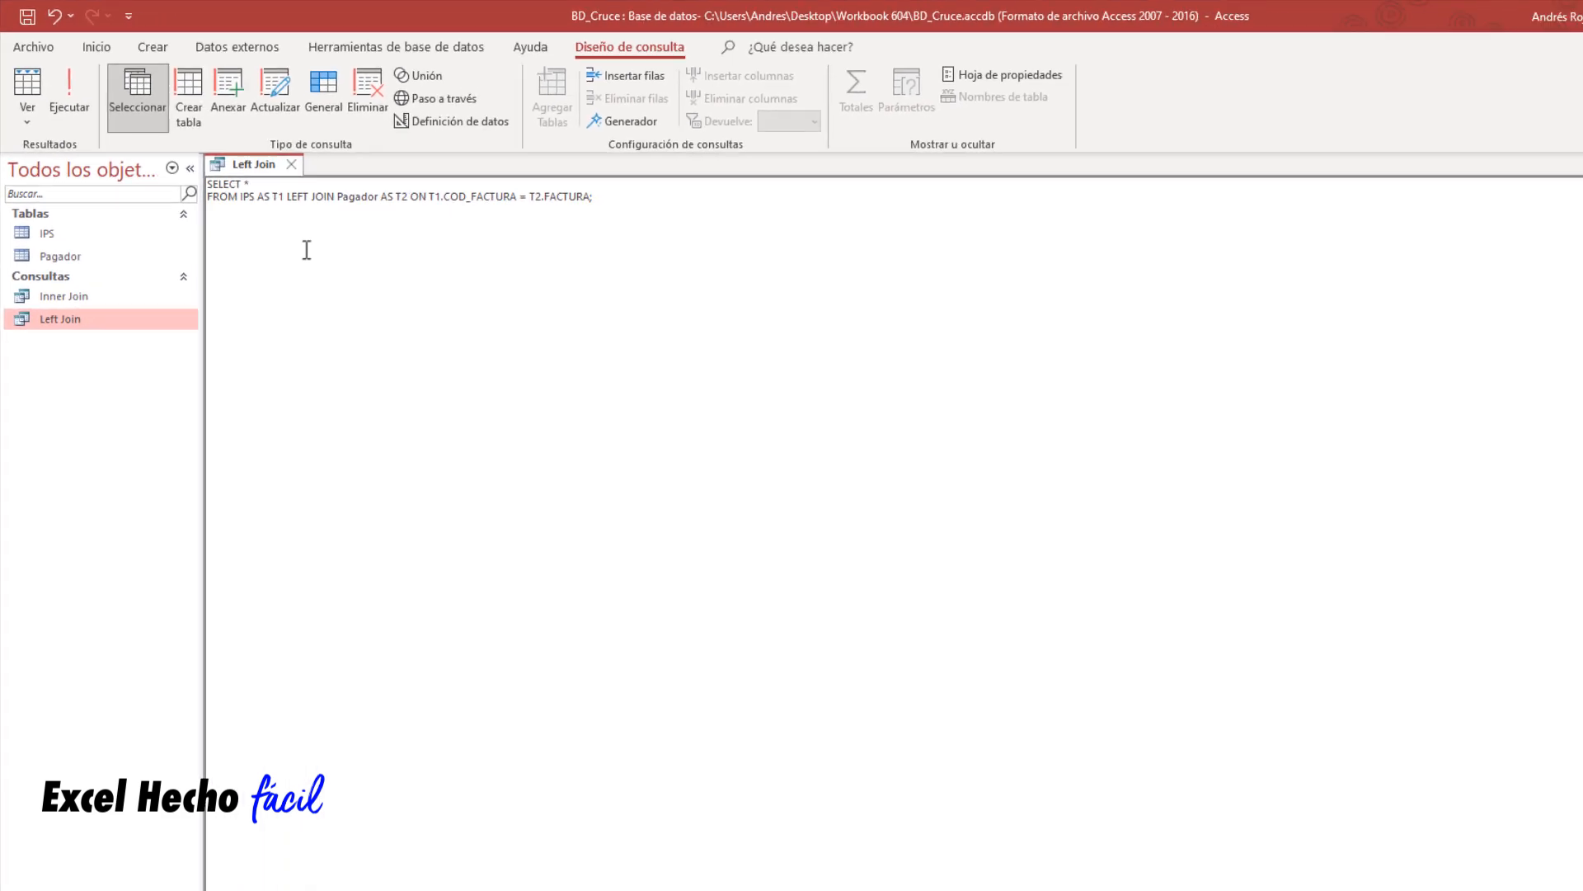
{"action": "left_click", "coordinate": [588, 47]}
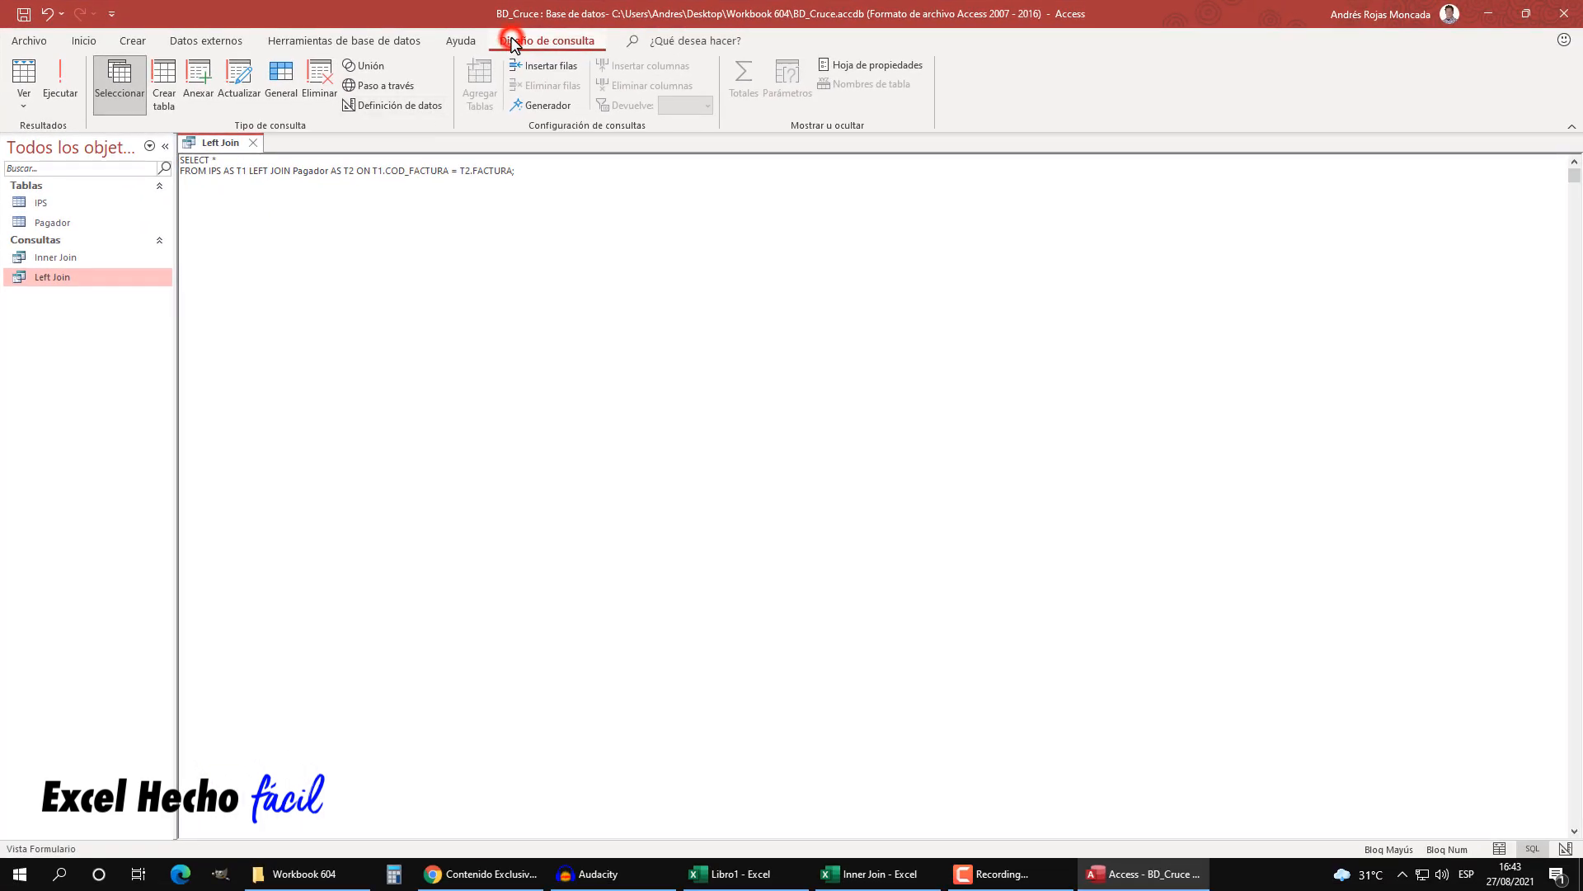
{"action": "left_click", "coordinate": [73, 93]}
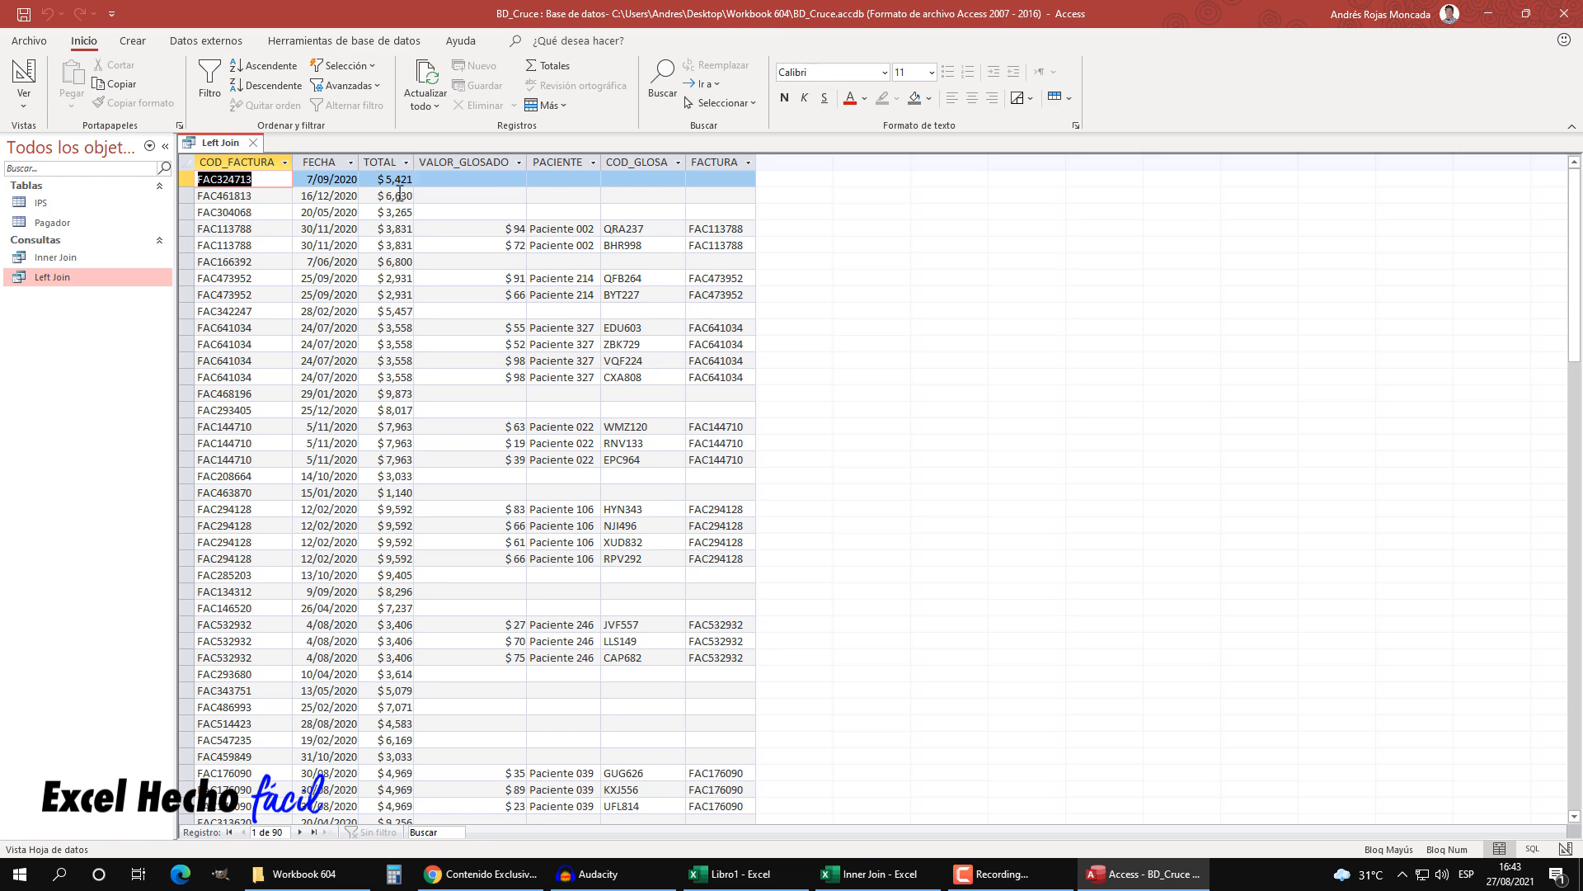
- Examine the left join results for IPS invoices with and without matching Pagador records
{"action": "scroll", "coordinate": [363, 423], "scroll_direction": "down", "scroll_amount": 12}
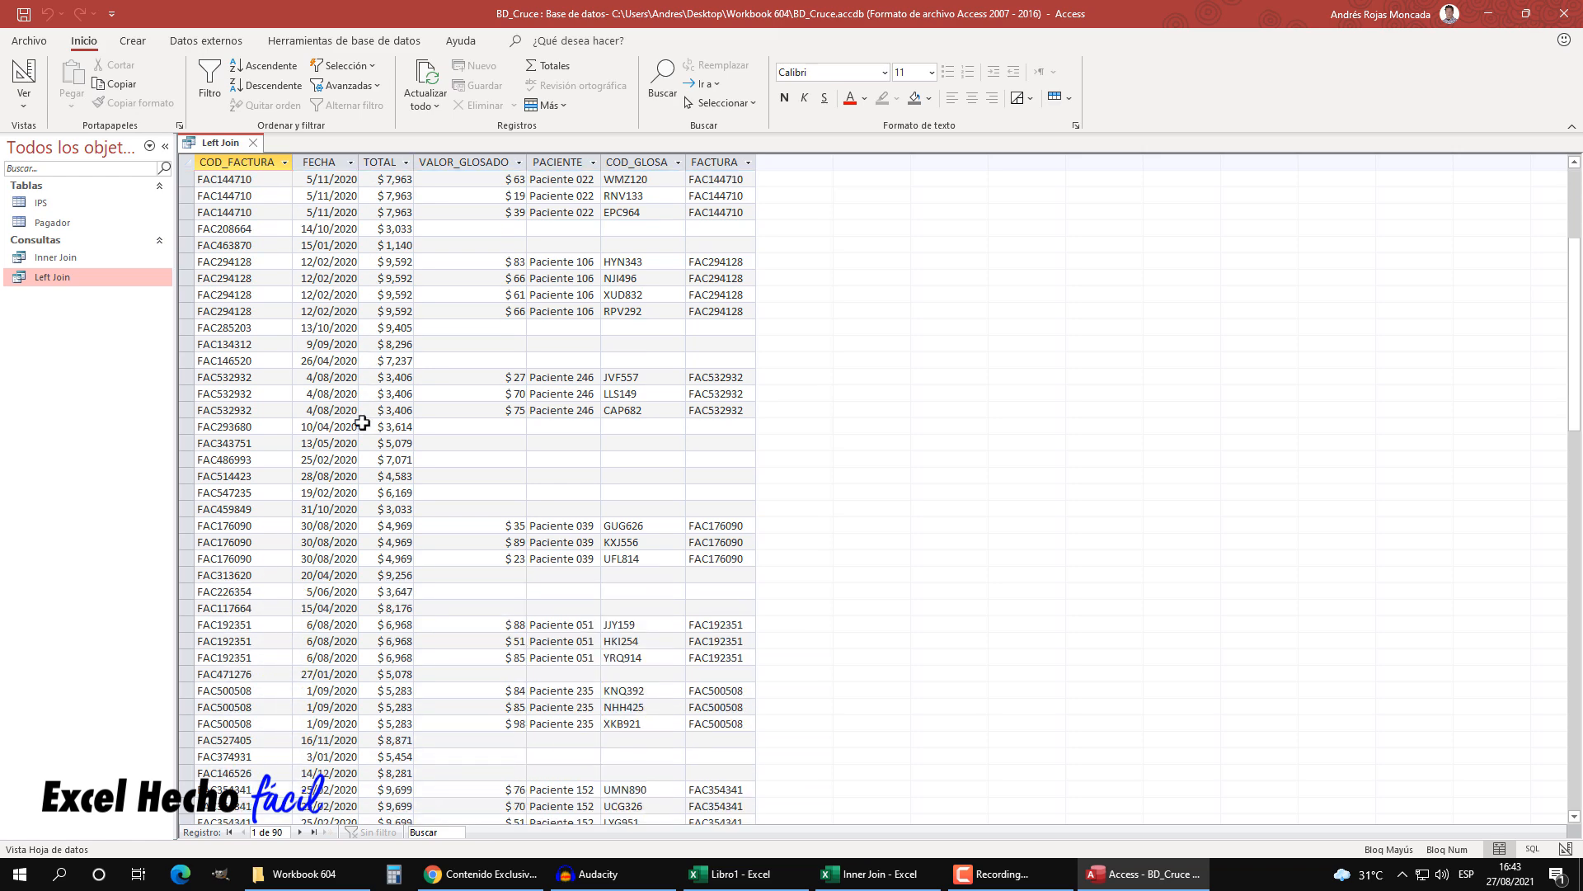
{"action": "scroll", "coordinate": [363, 423], "scroll_direction": "down", "scroll_amount": 8}
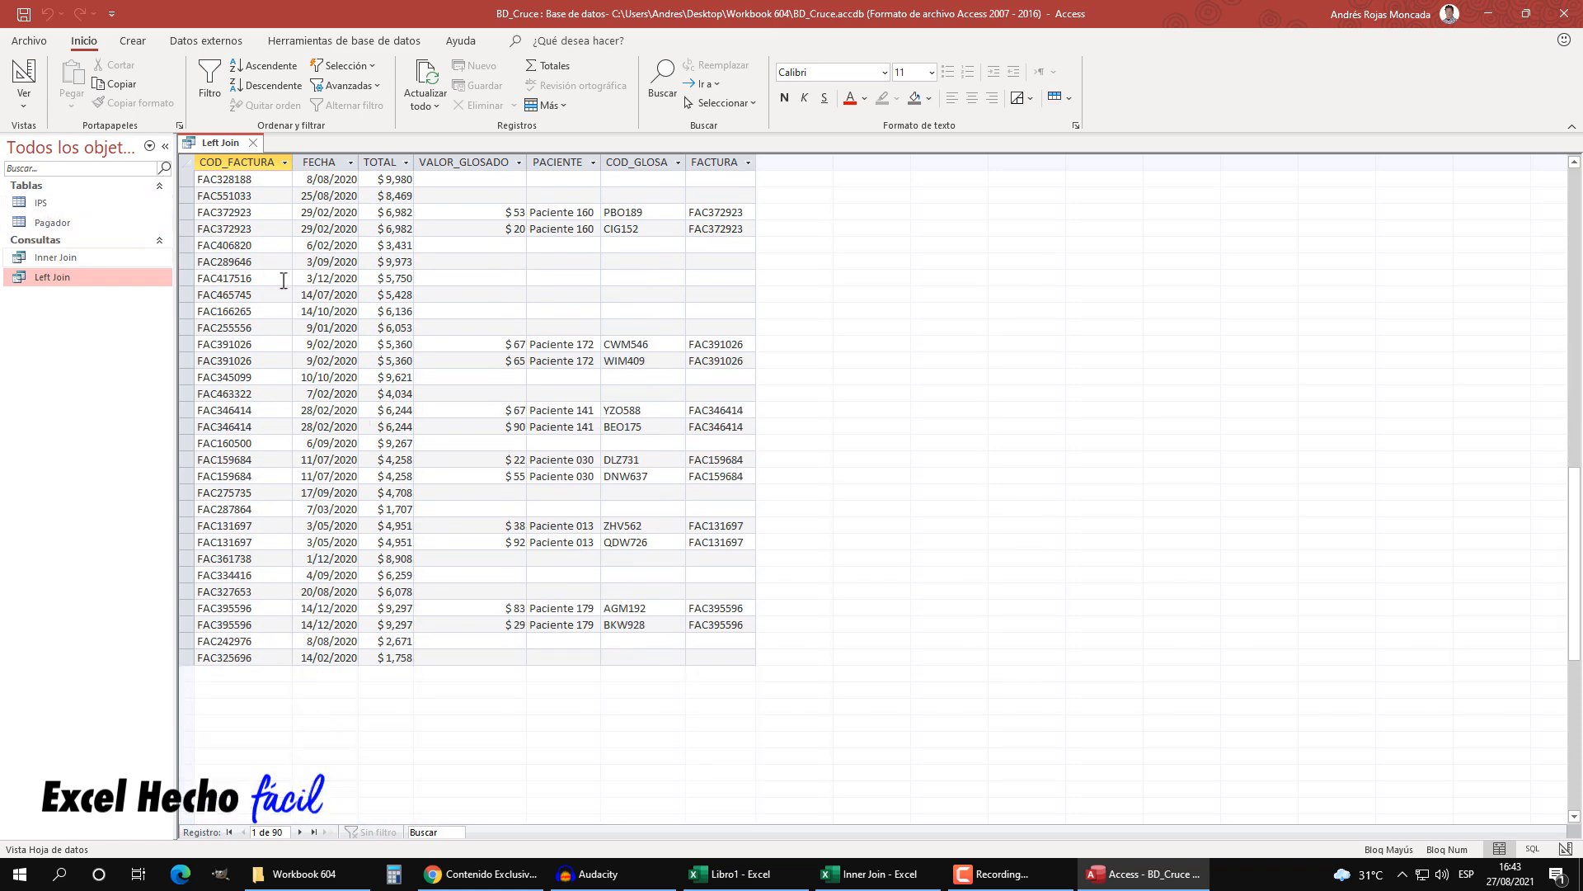
{"action": "scroll", "coordinate": [358, 460], "scroll_direction": "up", "scroll_amount": 20}
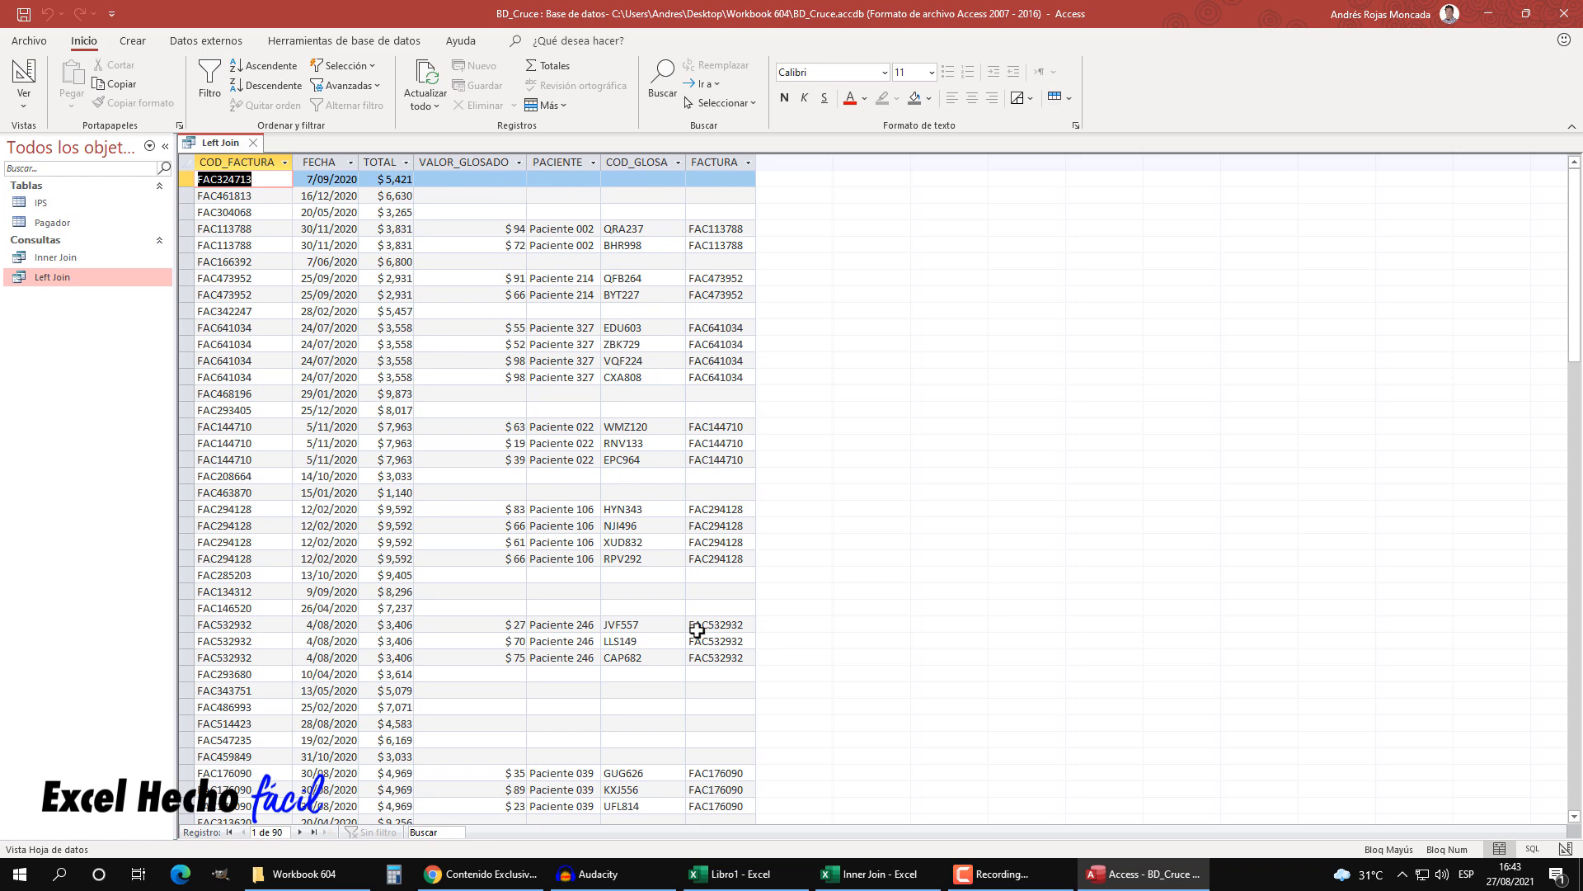
{"action": "scroll", "coordinate": [513, 657], "scroll_direction": "down", "scroll_amount": 1}
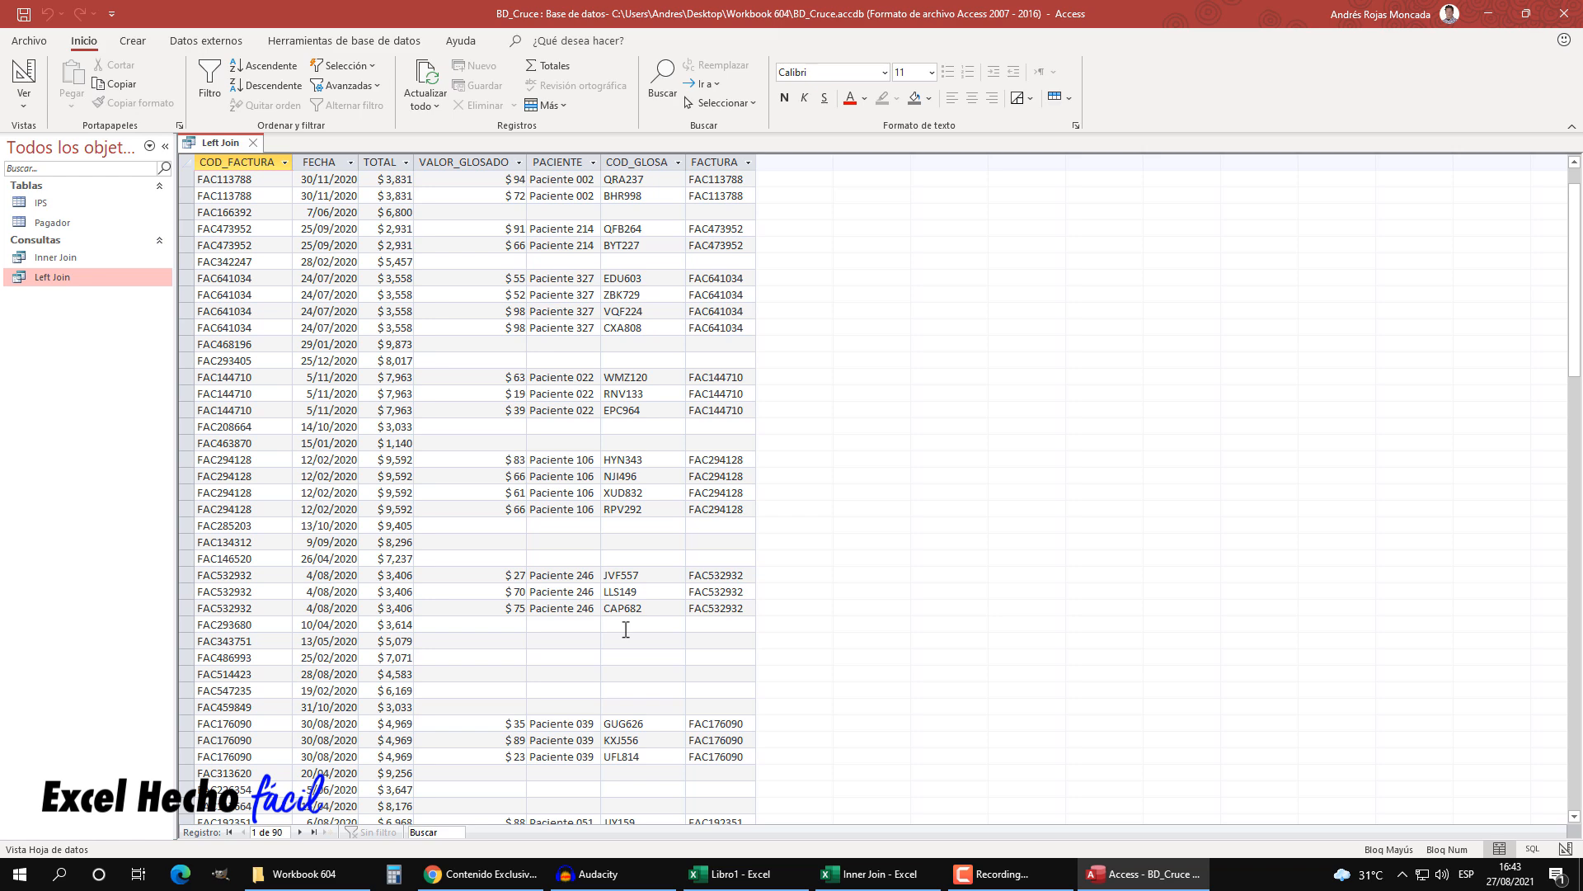
{"action": "scroll", "coordinate": [626, 630], "scroll_direction": "up", "scroll_amount": 1}
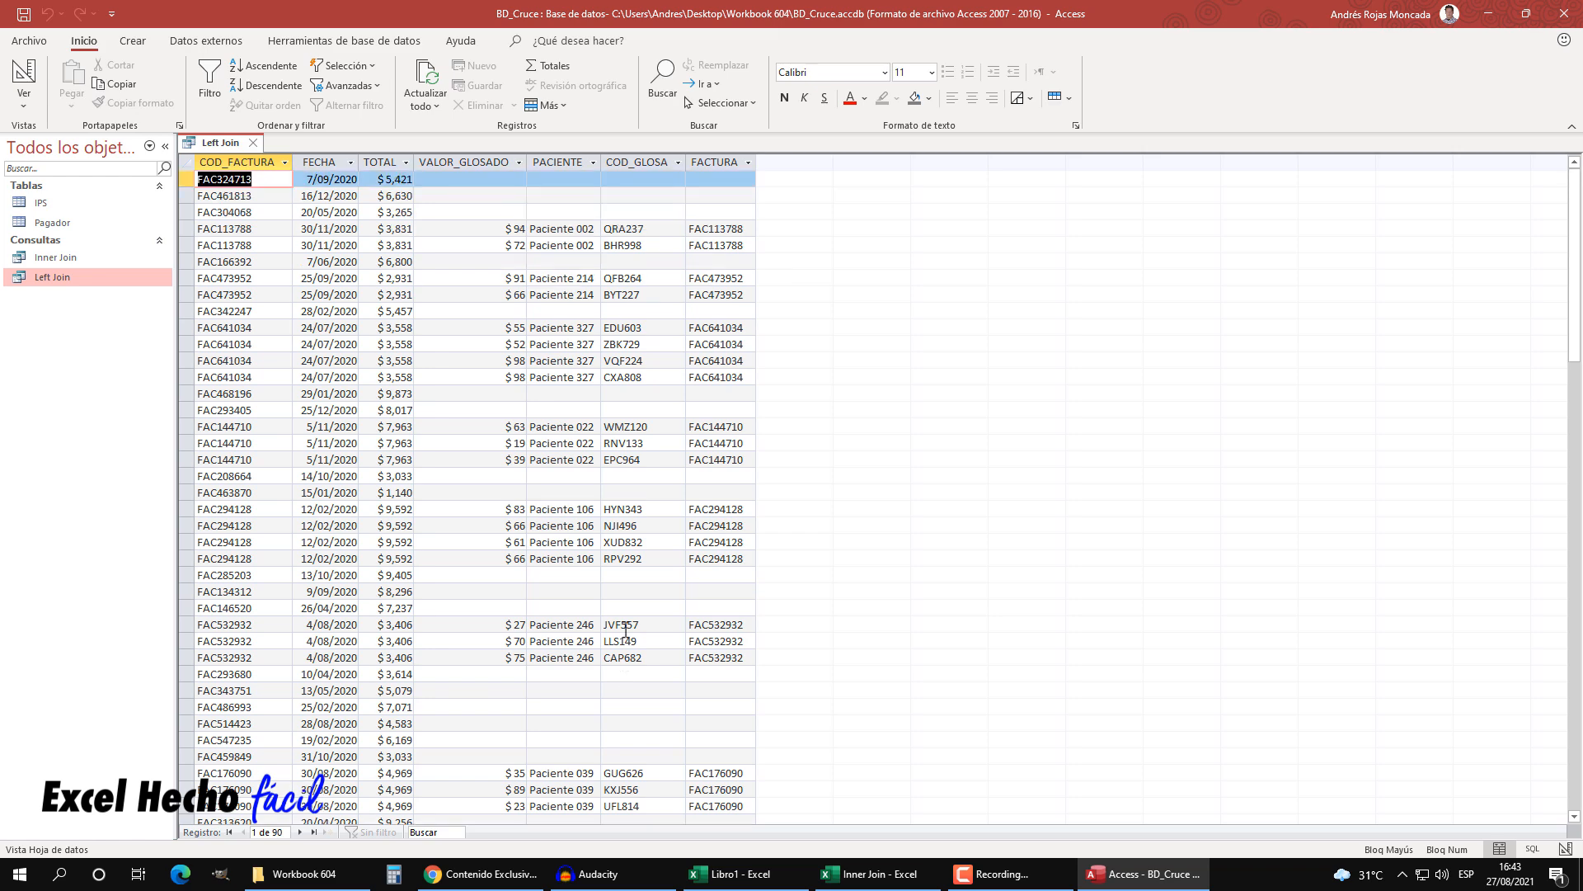
- Close the Left Join results and start exporting the Left Join query to Excel
{"action": "right_click", "coordinate": [212, 149]}
{"action": "key", "text": "Escape"}
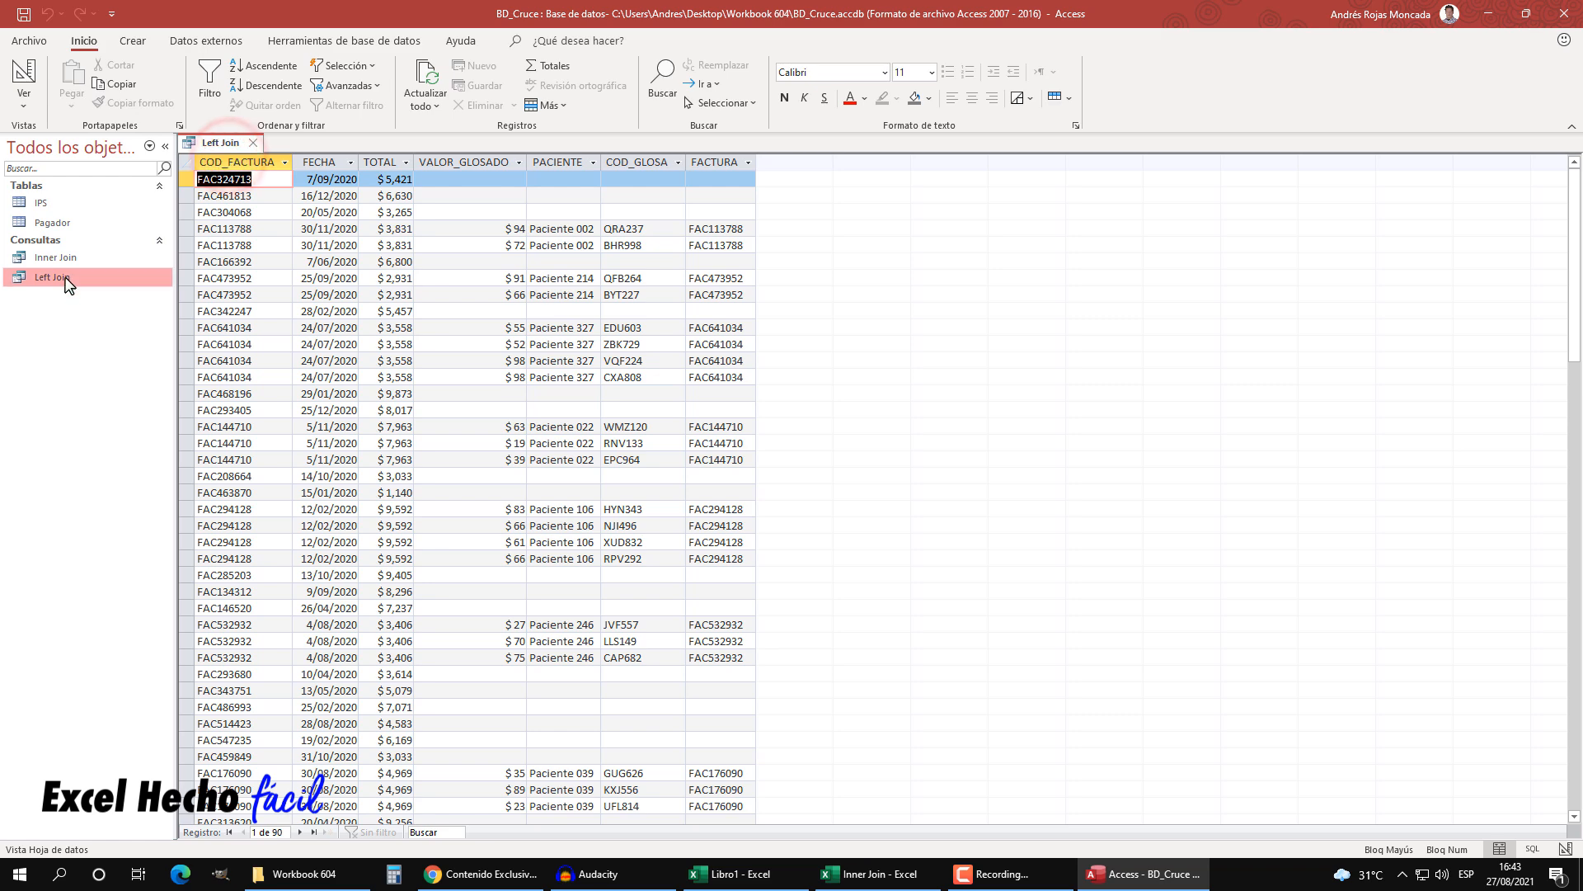
{"action": "left_click", "coordinate": [252, 141]}
{"action": "right_click", "coordinate": [42, 275]}
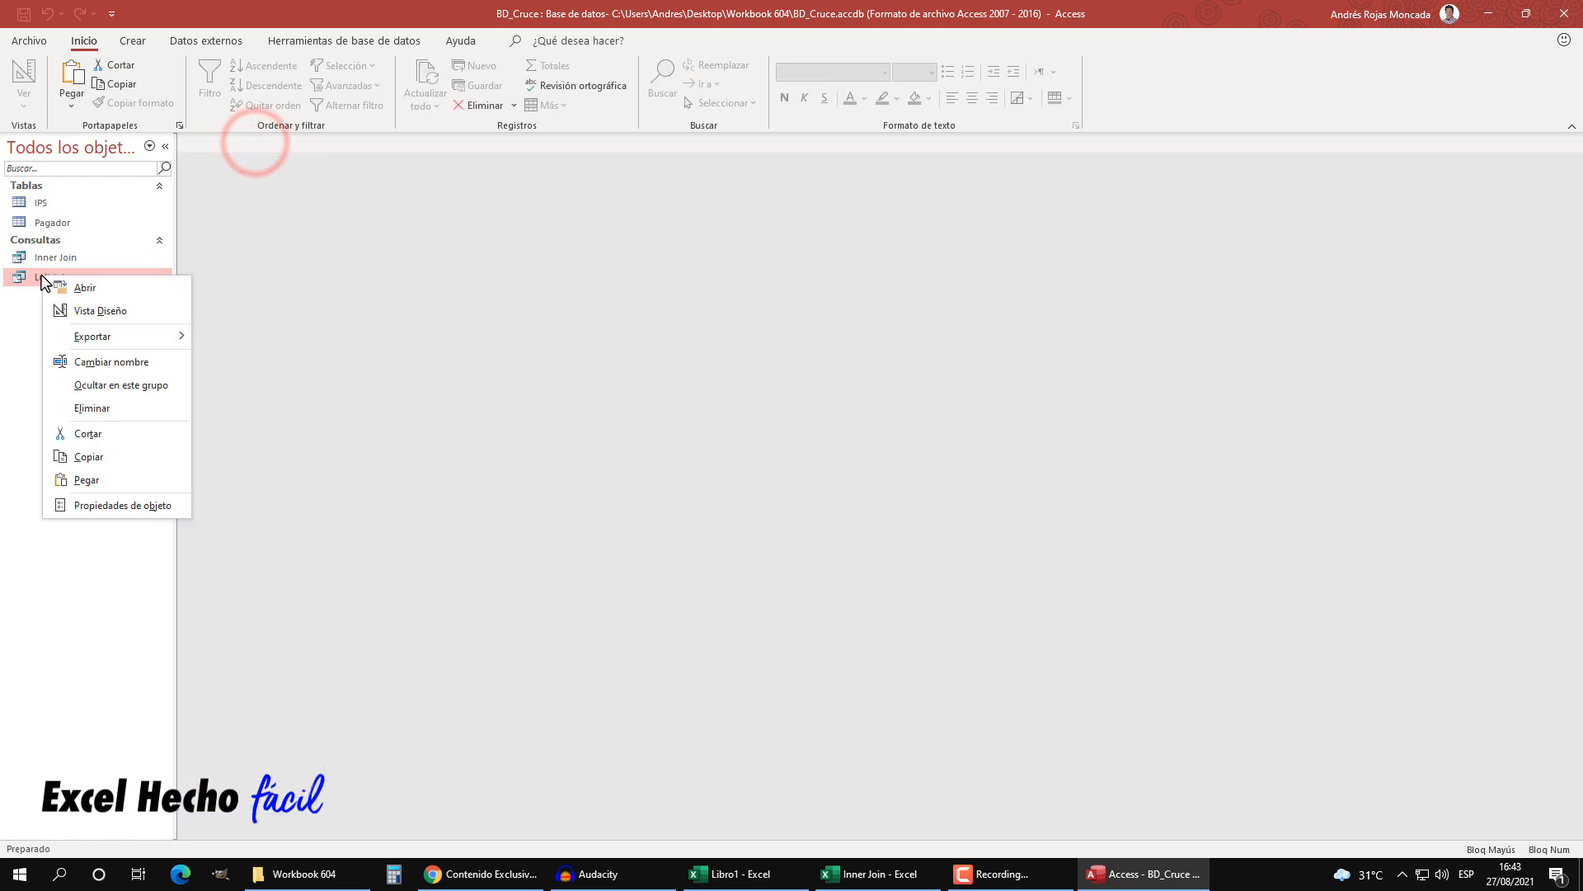
{"action": "mouse_move", "coordinate": [92, 338]}
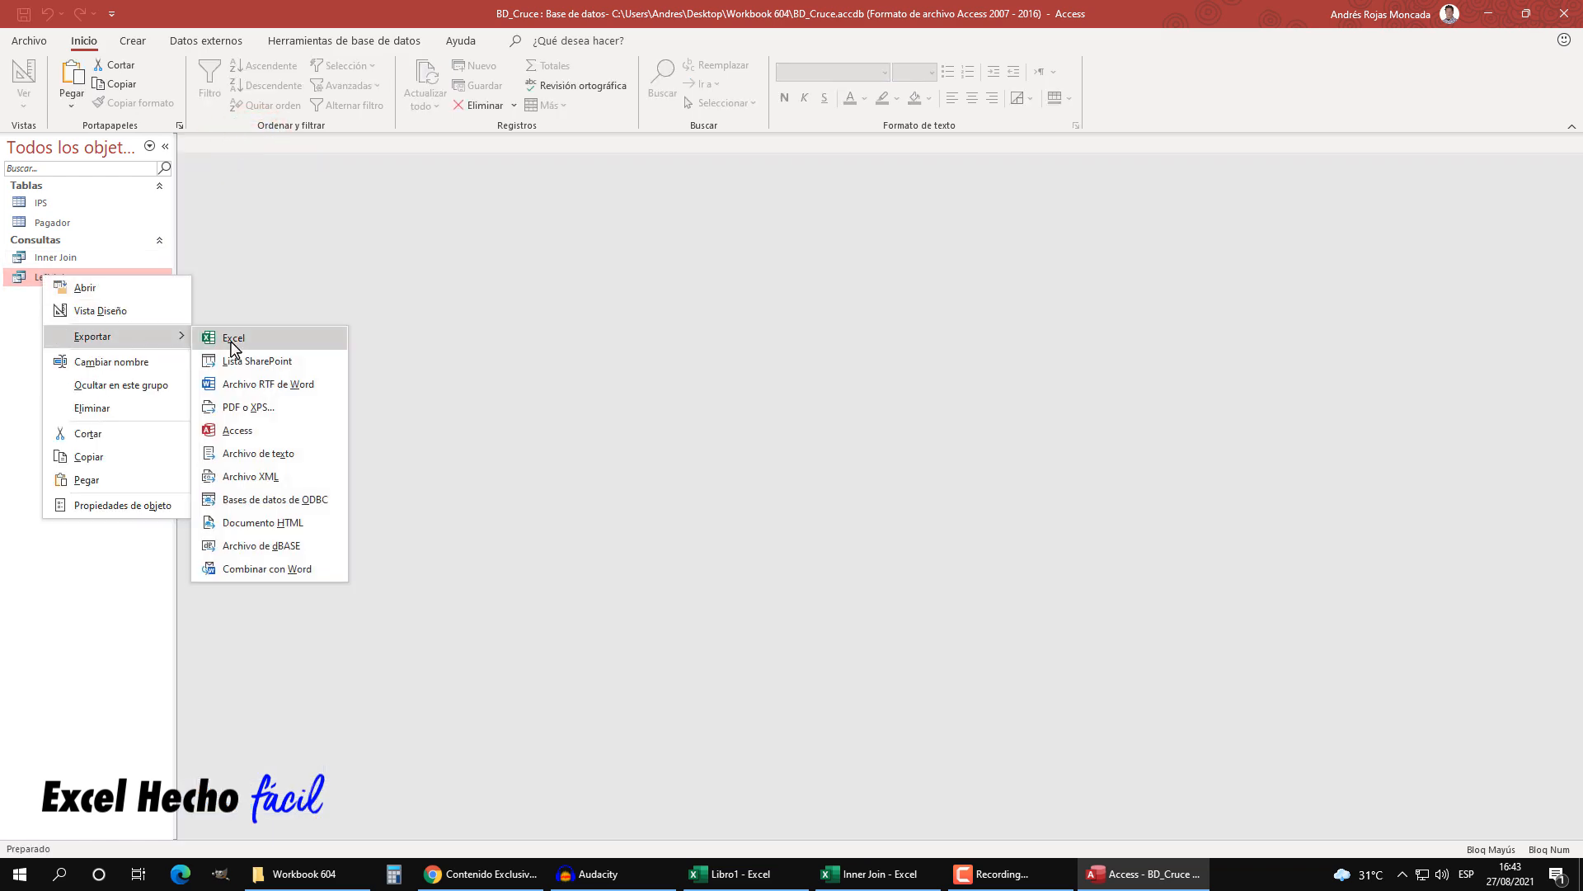
{"action": "left_click", "coordinate": [230, 343]}
- Export the query as an Excel Workbook named Left Join into the desktop's Workbook 604 folder and finish without saving the export steps
{"action": "left_click", "coordinate": [1026, 313]}
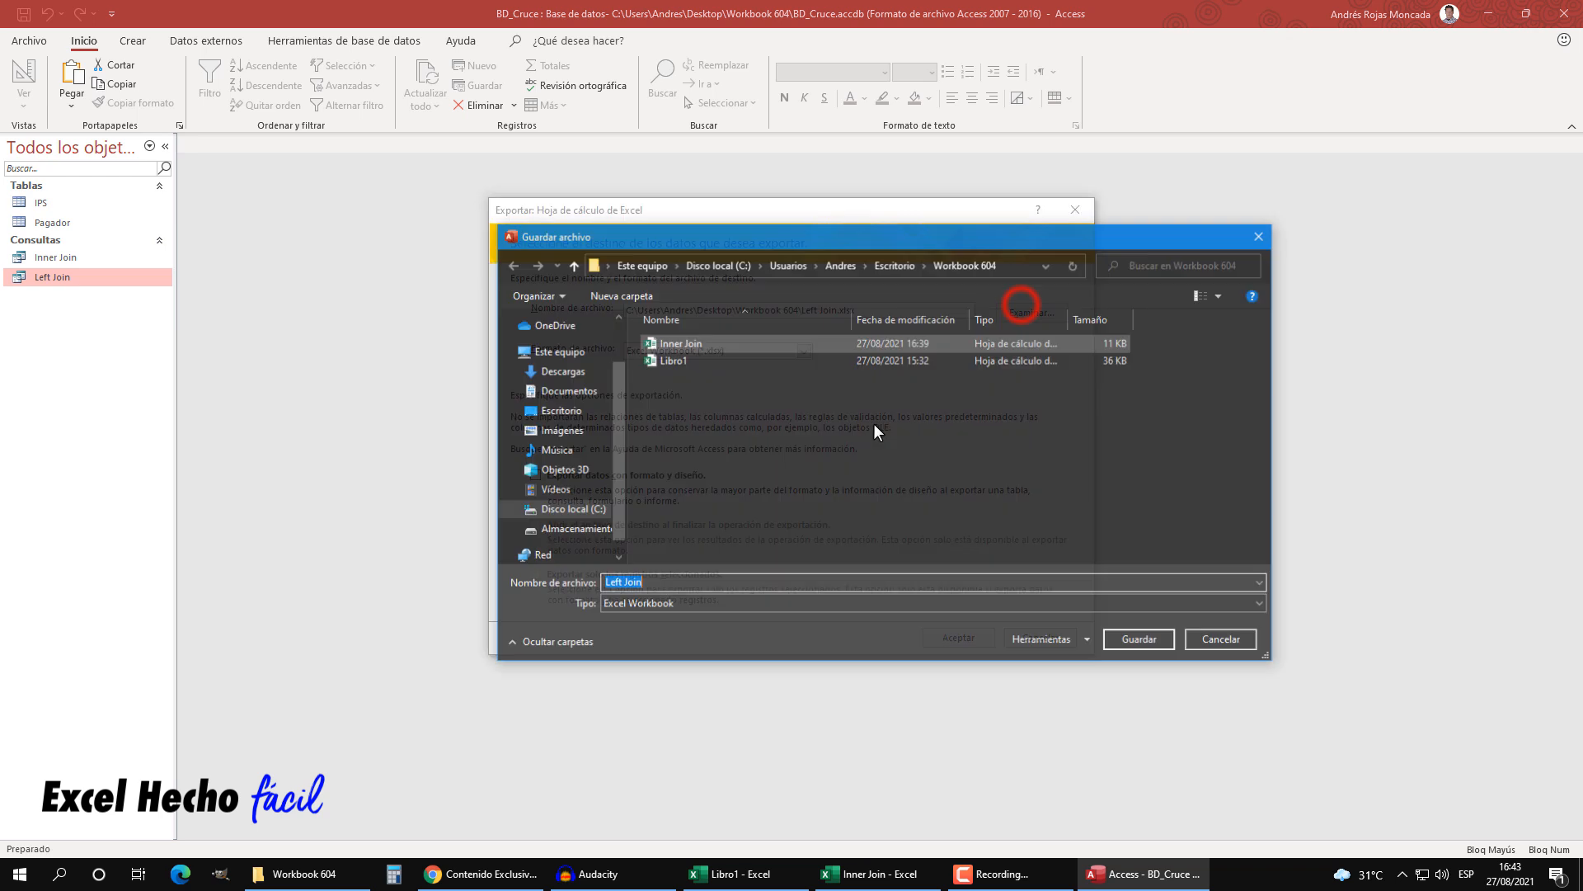
{"action": "left_click", "coordinate": [560, 410]}
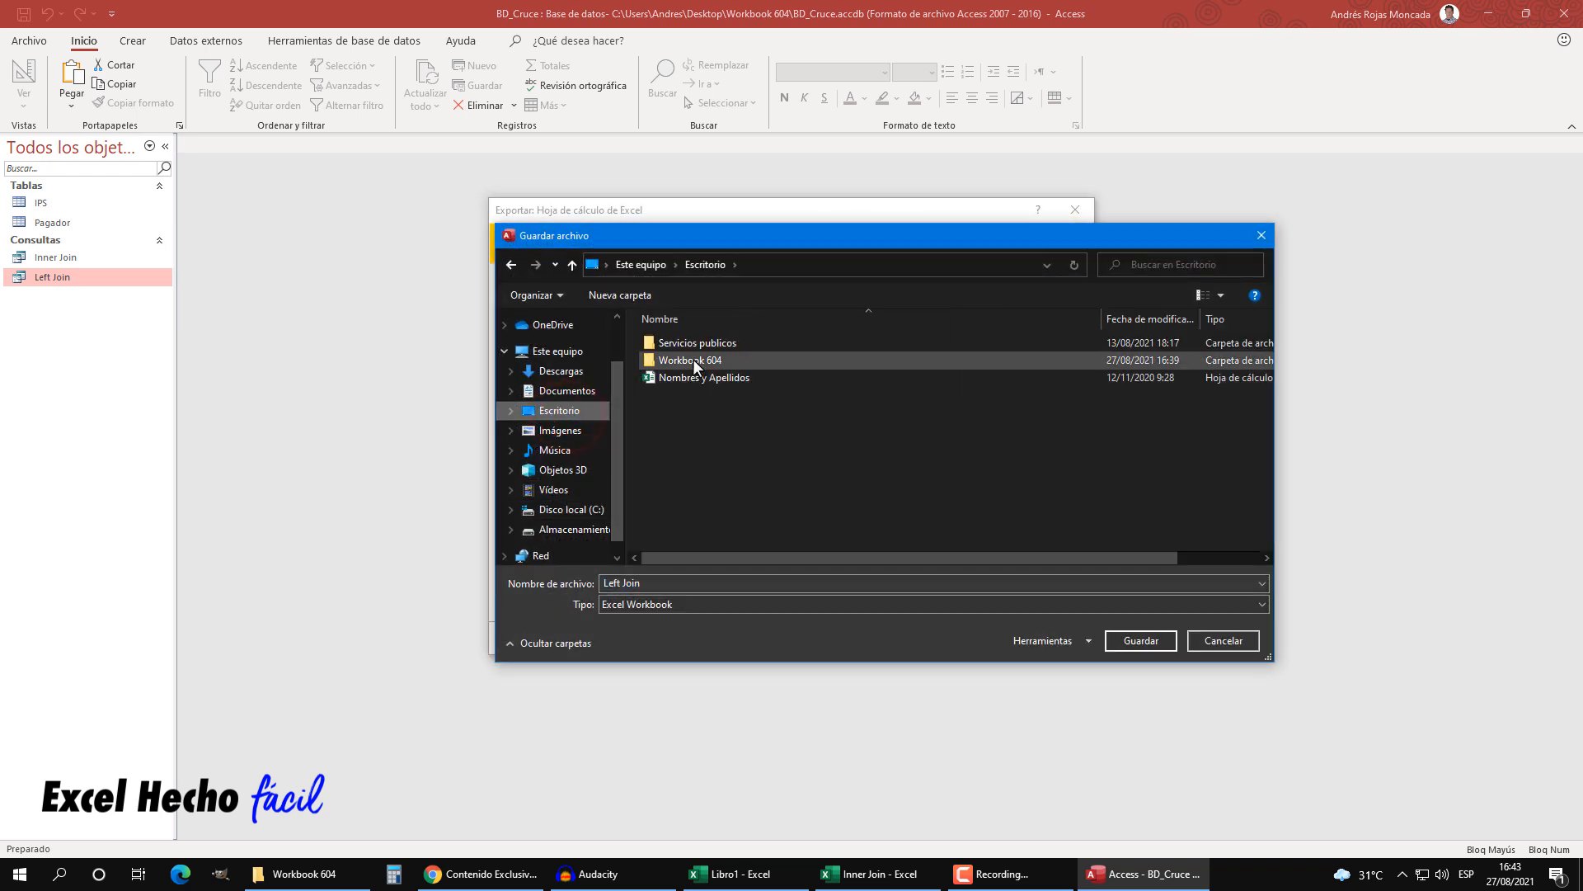
{"action": "left_click", "coordinate": [693, 362]}
{"action": "double_click", "coordinate": [693, 361]}
{"action": "left_click", "coordinate": [1155, 641]}
{"action": "left_click", "coordinate": [957, 637]}
{"action": "left_click", "coordinate": [1031, 654]}
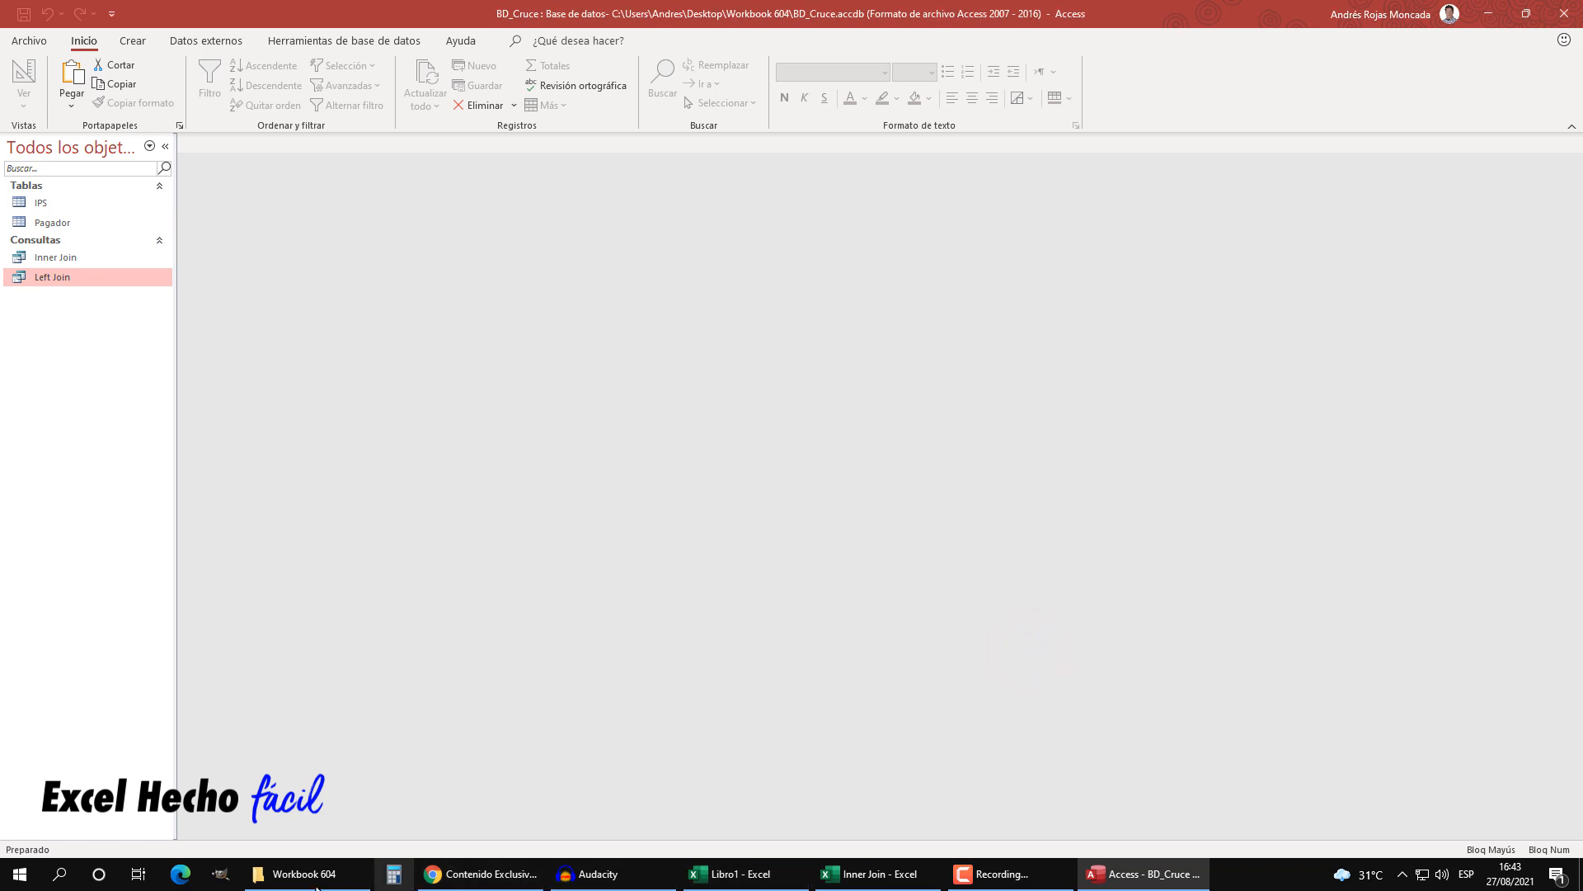
- Open the exported Left Join workbook from the Workbook 604 folder in Excel and make its header row A1:G1 bold
{"action": "left_click", "coordinate": [309, 876]}
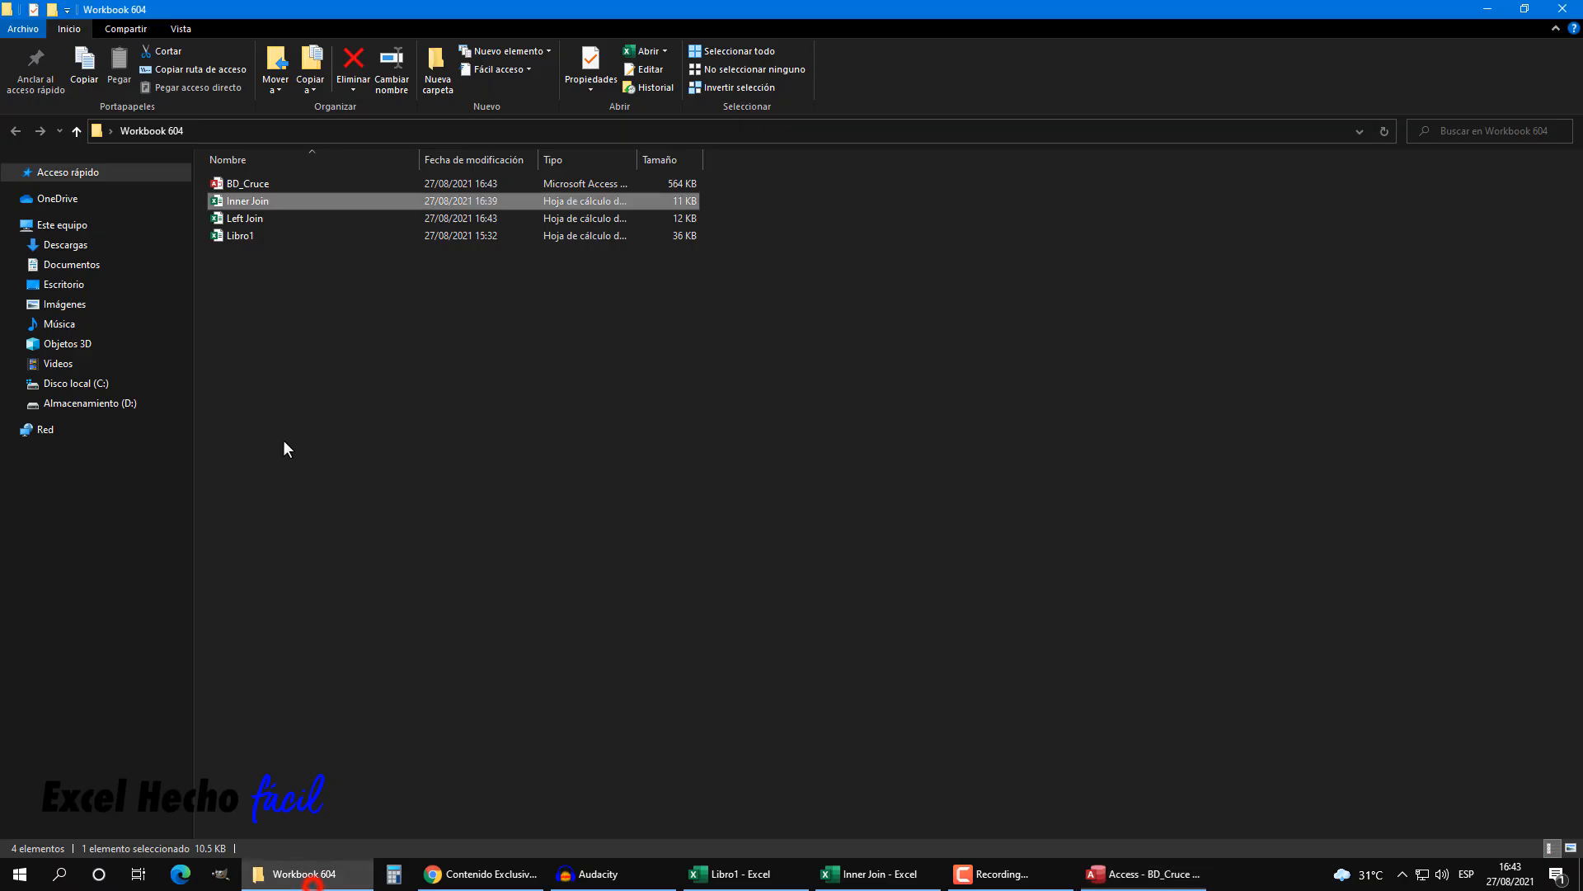
{"action": "double_click", "coordinate": [247, 234]}
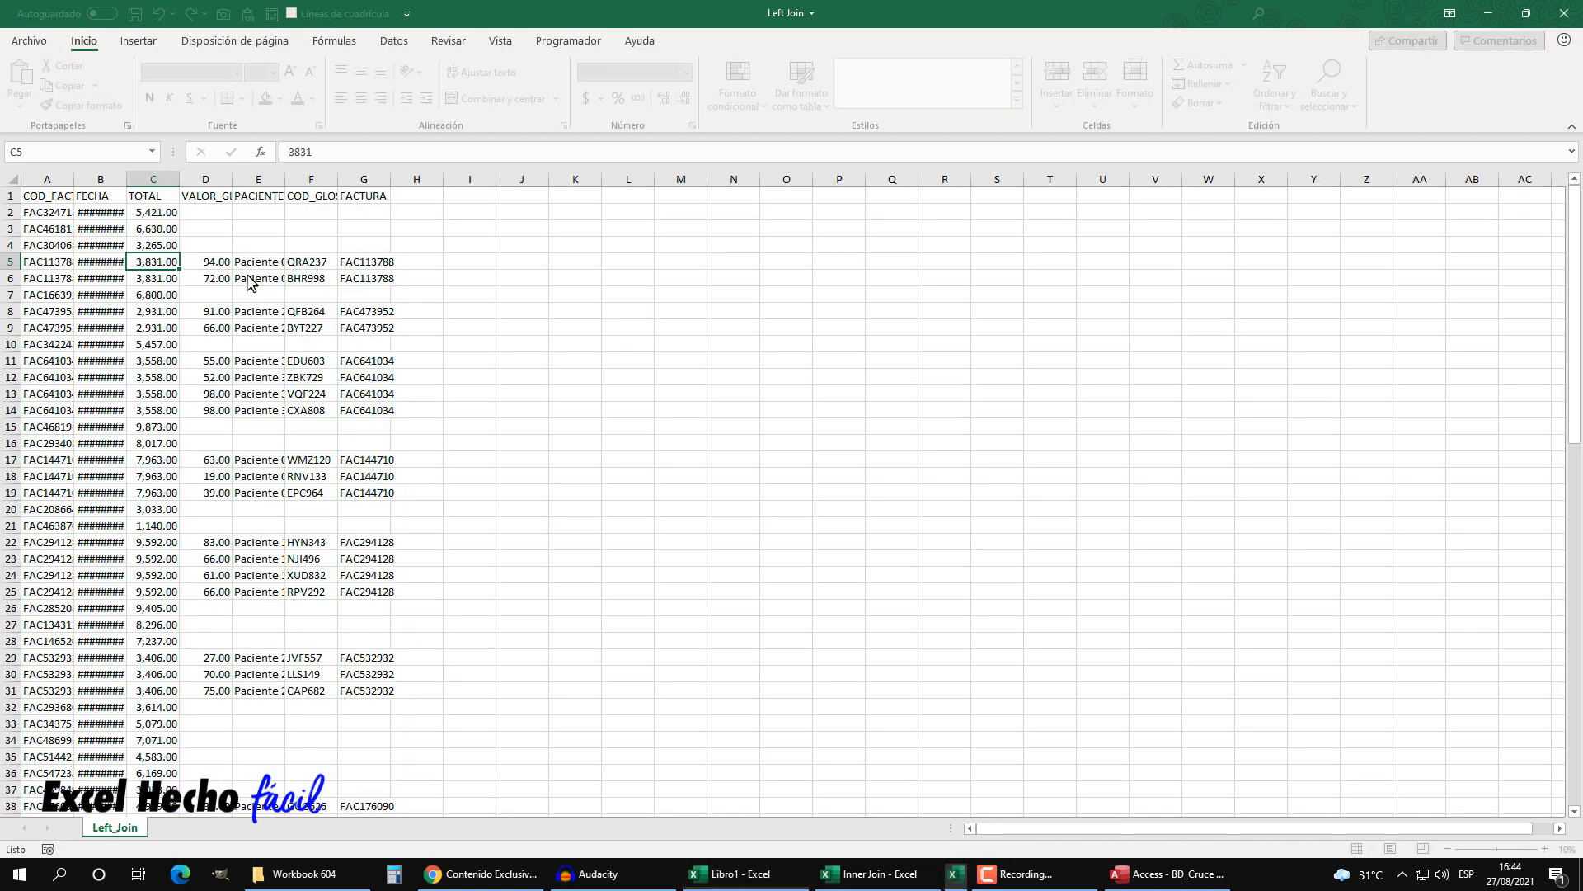
{"action": "left_click_drag", "start_coordinate": [51, 196], "coordinate": [381, 196]}
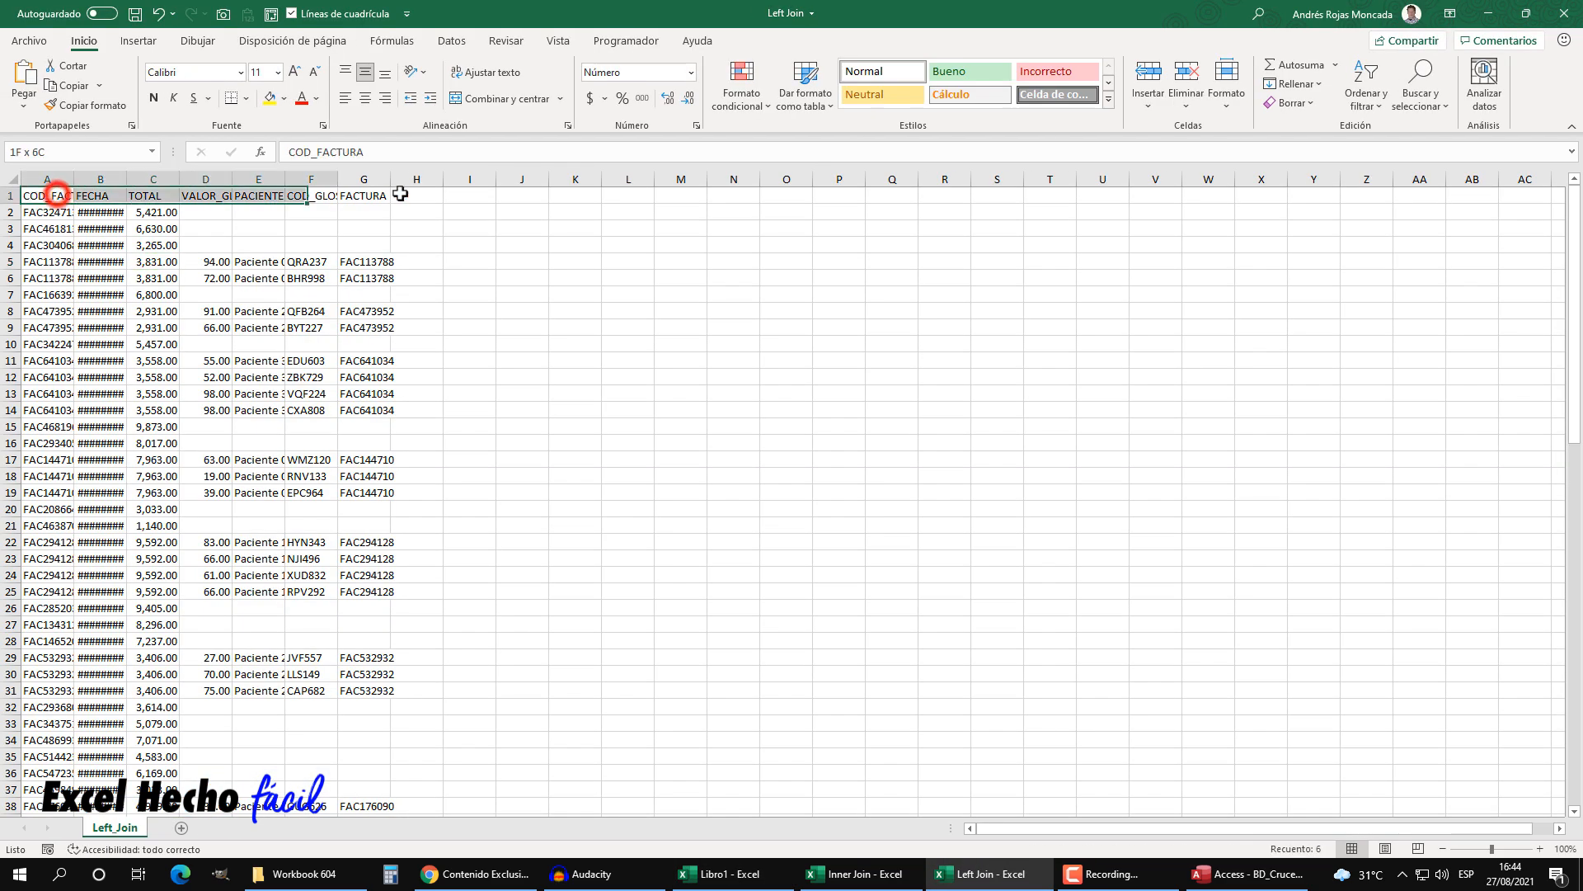
{"action": "left_click", "coordinate": [154, 97]}
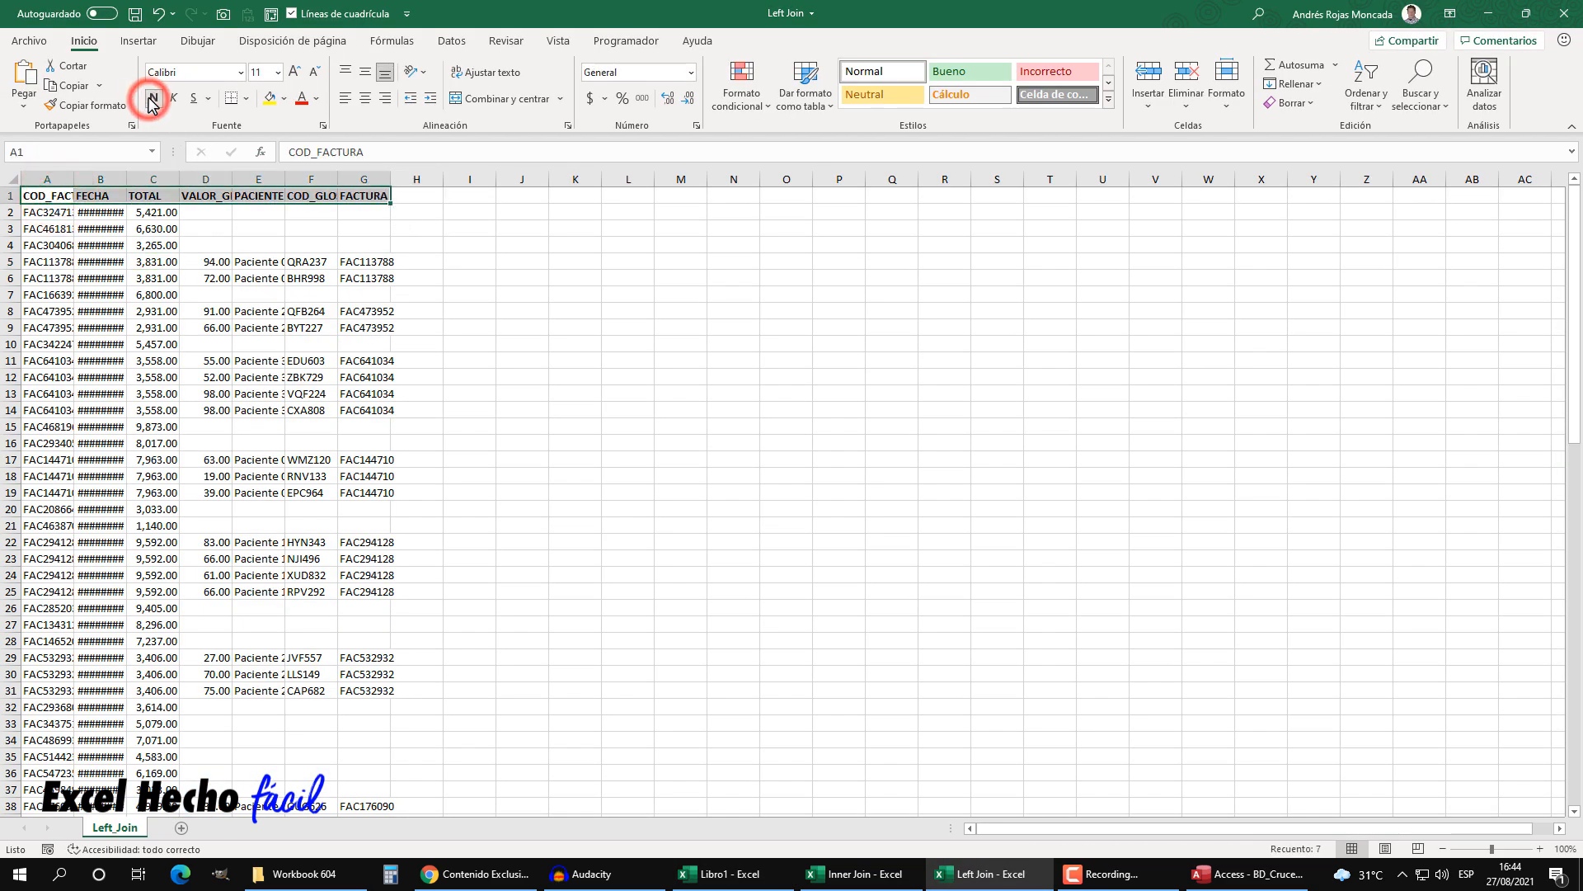
- Set the Left_Join sheet's zoom to 180% and autofit the widths of columns A to G
{"action": "left_click", "coordinate": [545, 39]}
{"action": "left_click", "coordinate": [669, 83]}
{"action": "left_click", "coordinate": [701, 344]}
{"action": "type", "text": "180"}
{"action": "key", "text": "Return"}
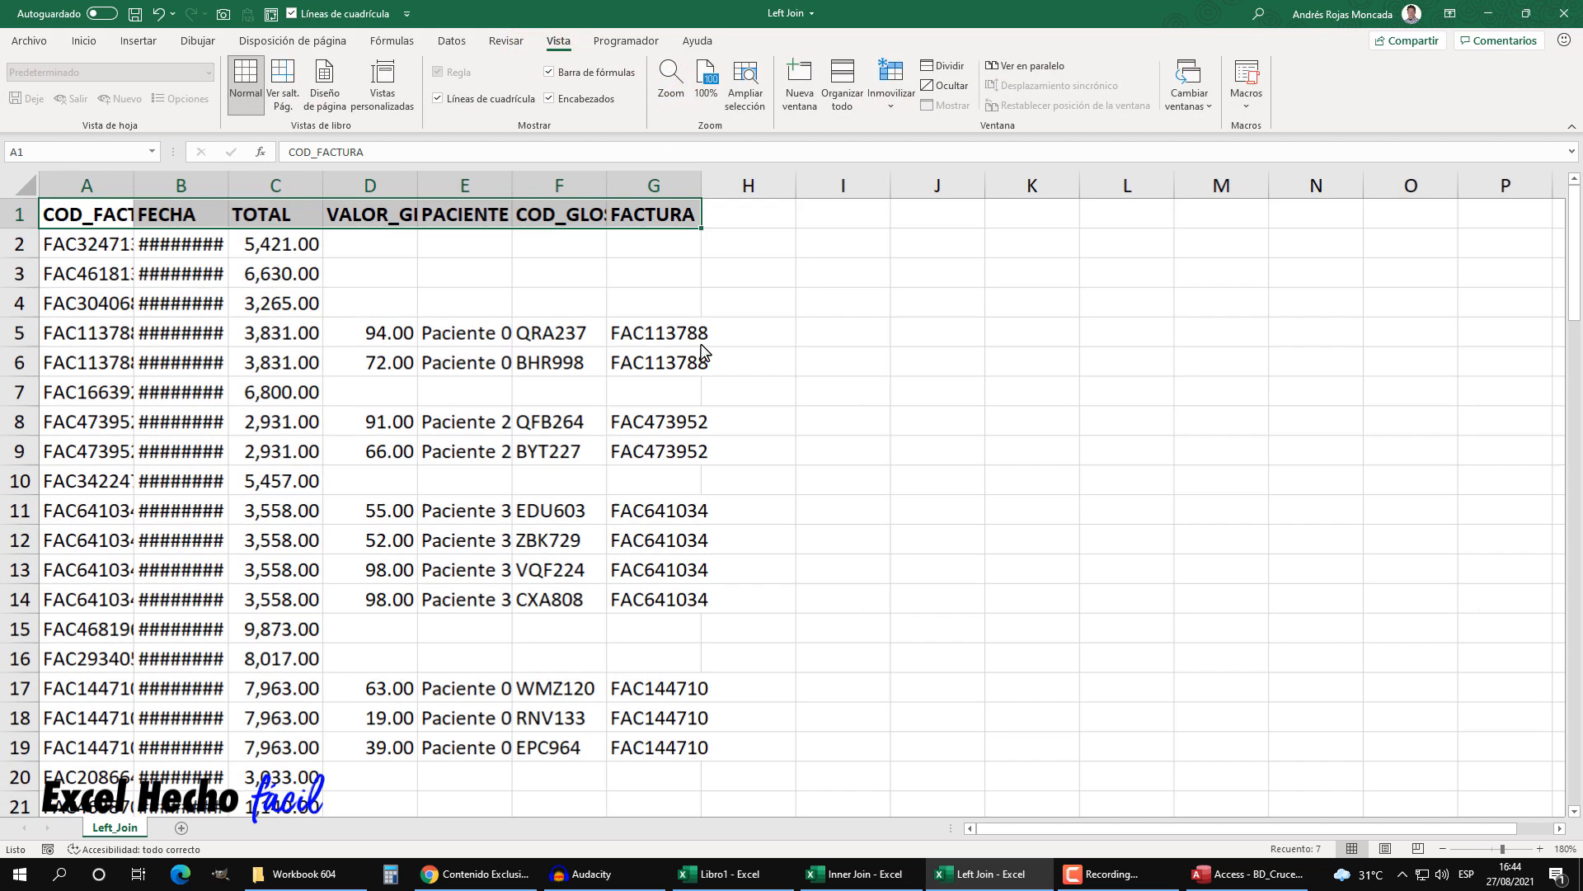
{"action": "left_click_drag", "start_coordinate": [71, 185], "coordinate": [696, 184]}
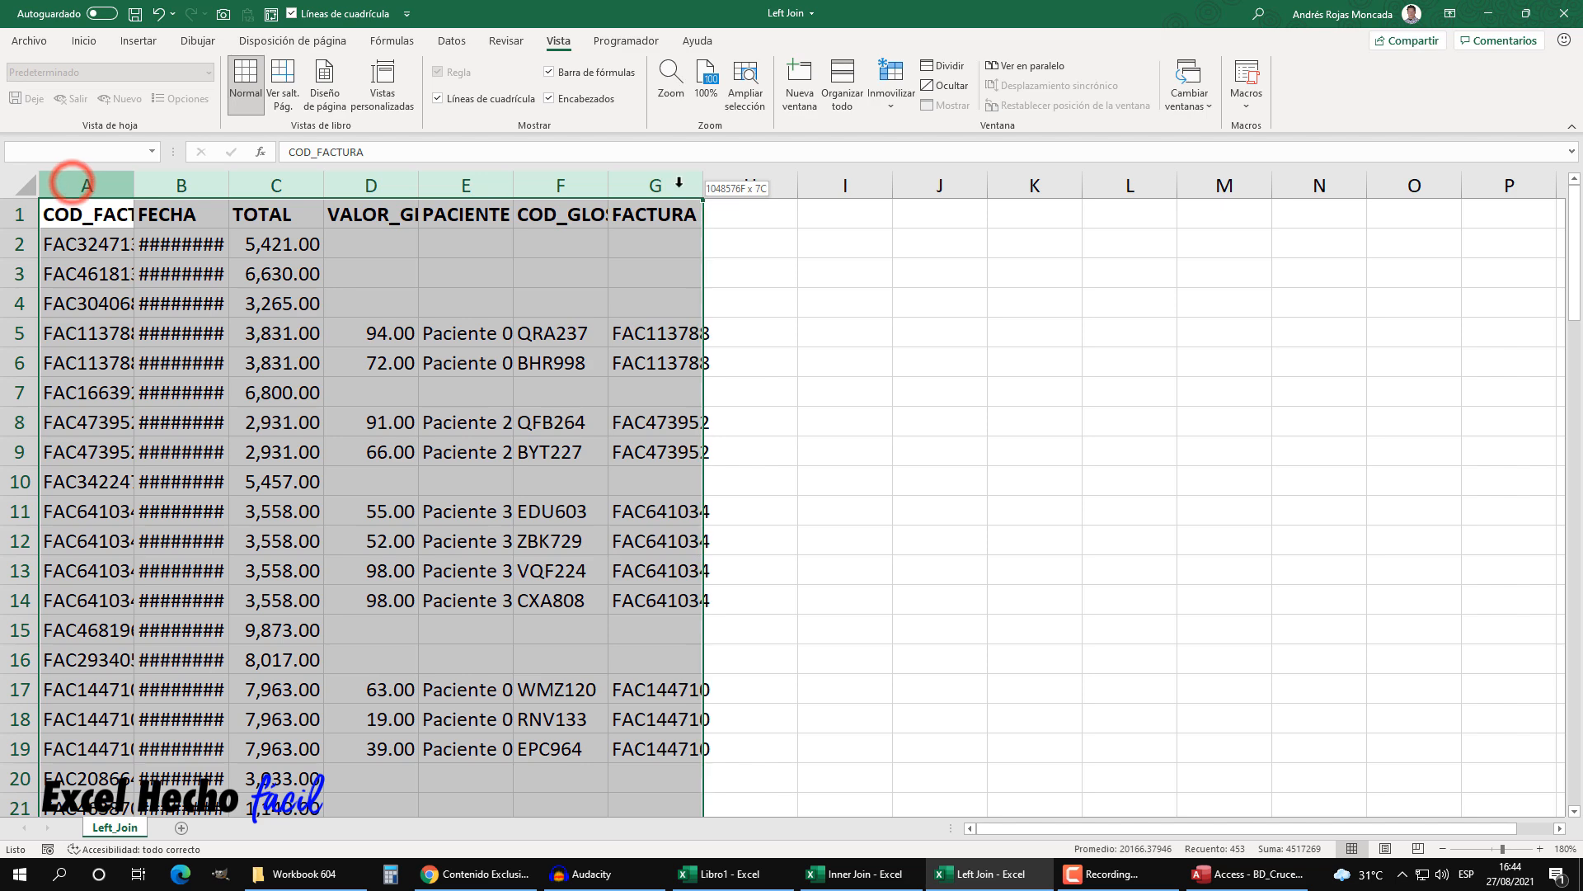
{"action": "double_click", "coordinate": [702, 184]}
- Custom-sort the whole Left_Join data range by PACIENTE, using cell values from A to Z
{"action": "left_click", "coordinate": [128, 213]}
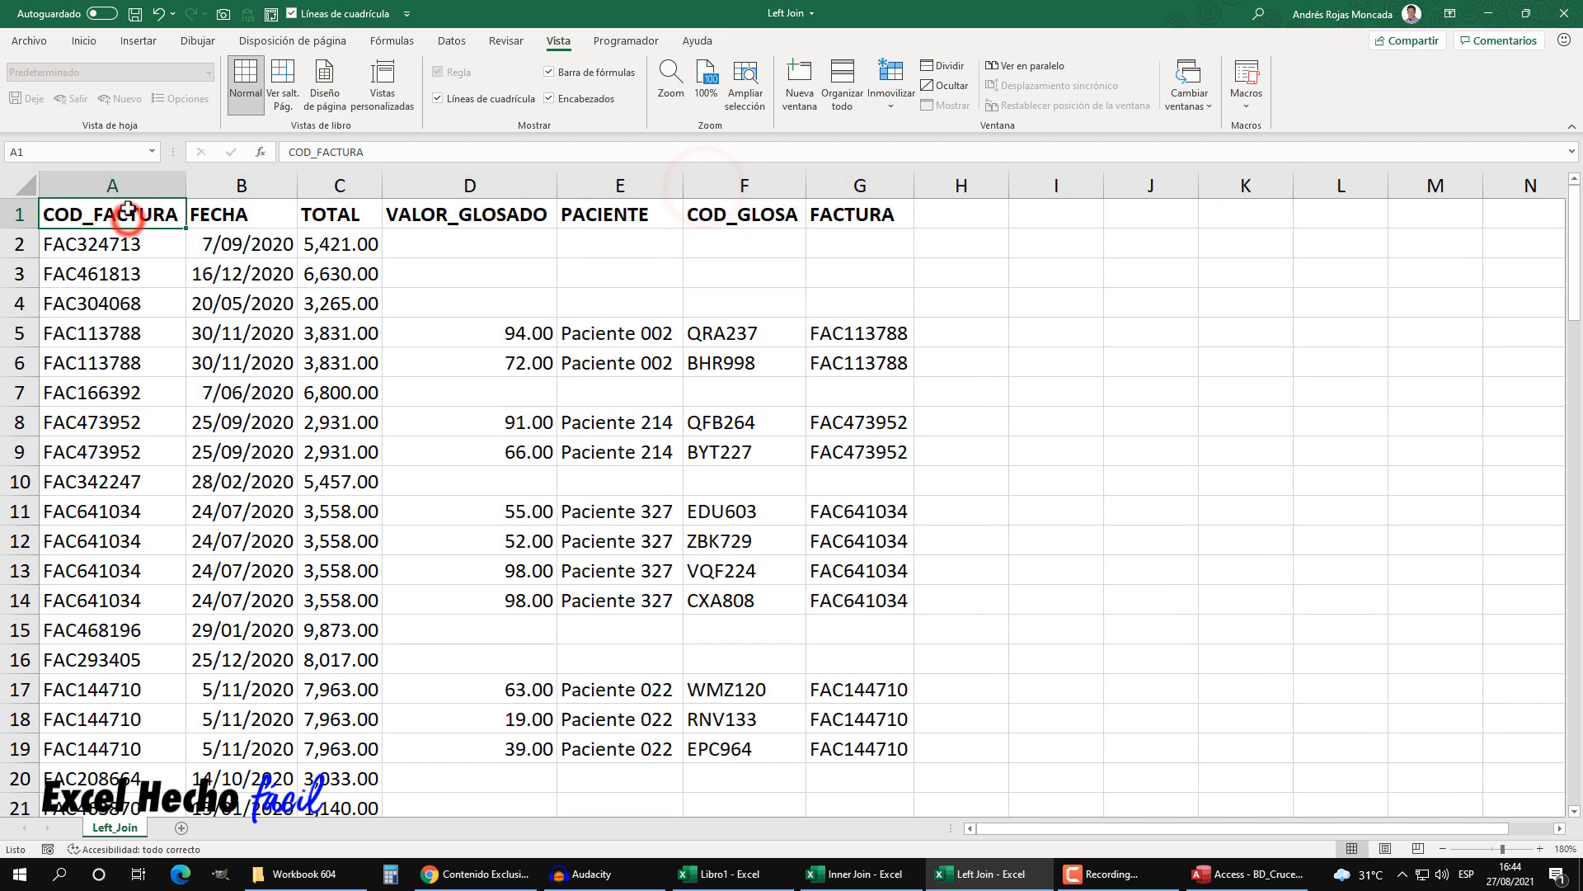
{"action": "key", "text": "ctrl+a"}
{"action": "left_click", "coordinate": [84, 40]}
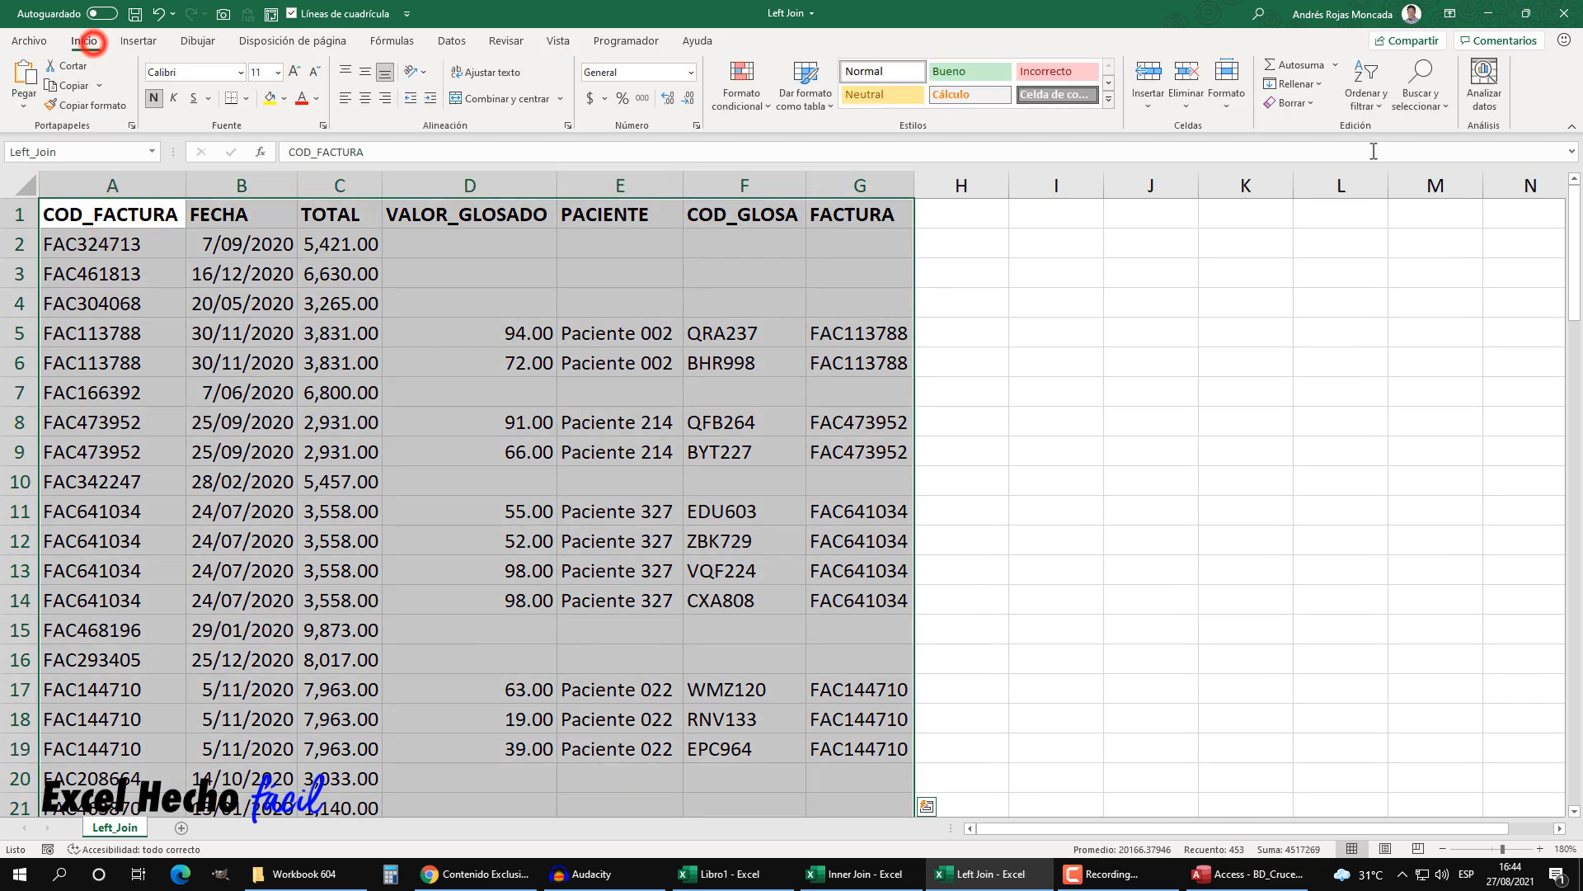
{"action": "left_click", "coordinate": [1369, 86]}
{"action": "left_click", "coordinate": [1415, 176]}
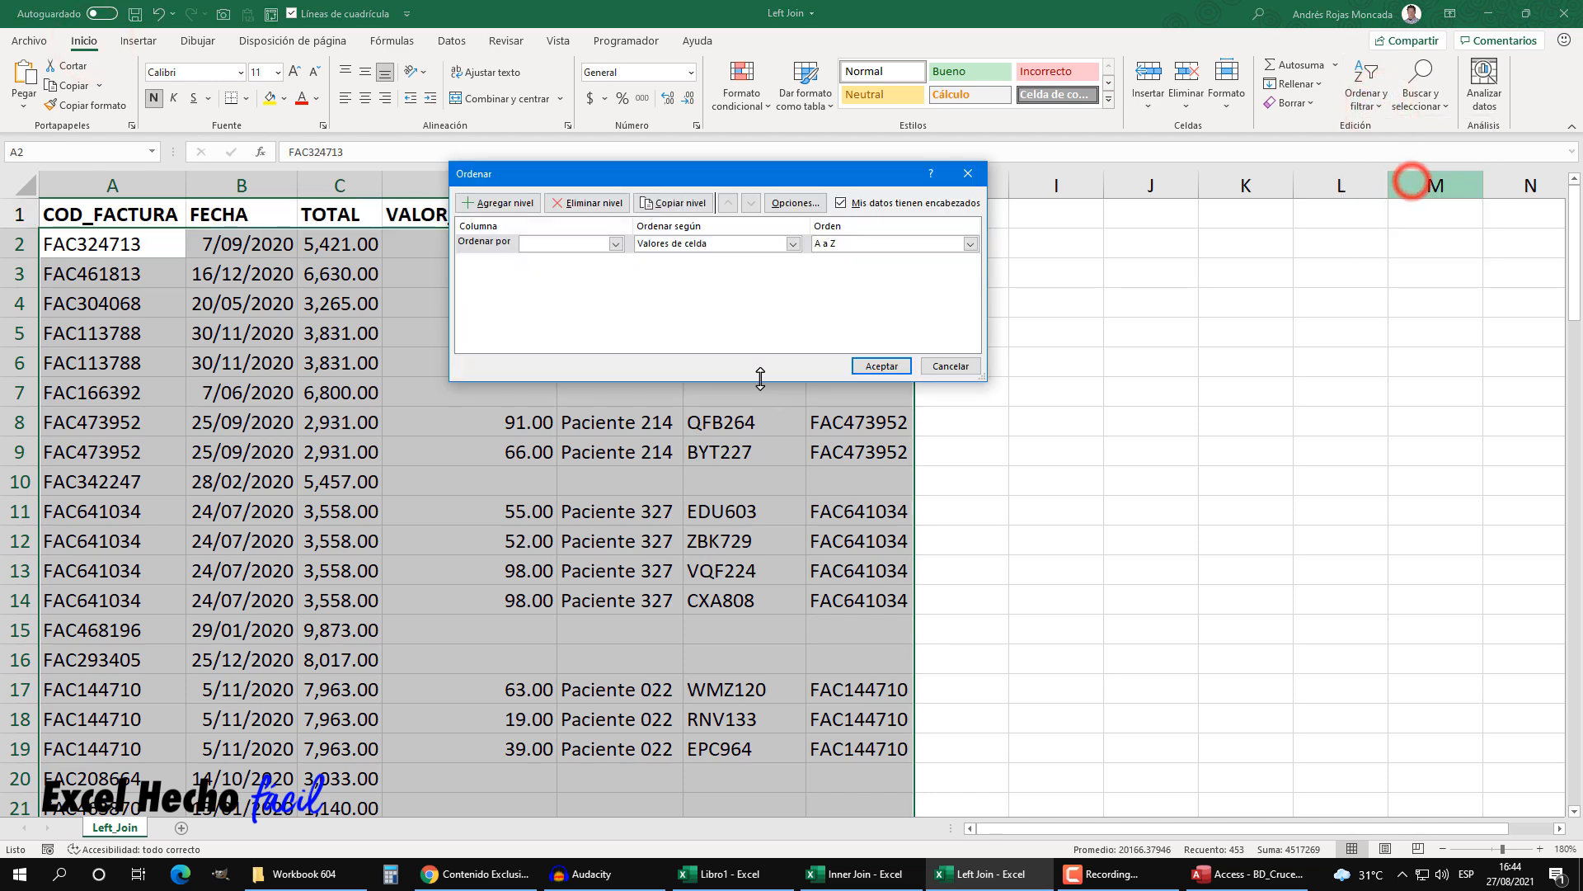
{"action": "left_click", "coordinate": [793, 243]}
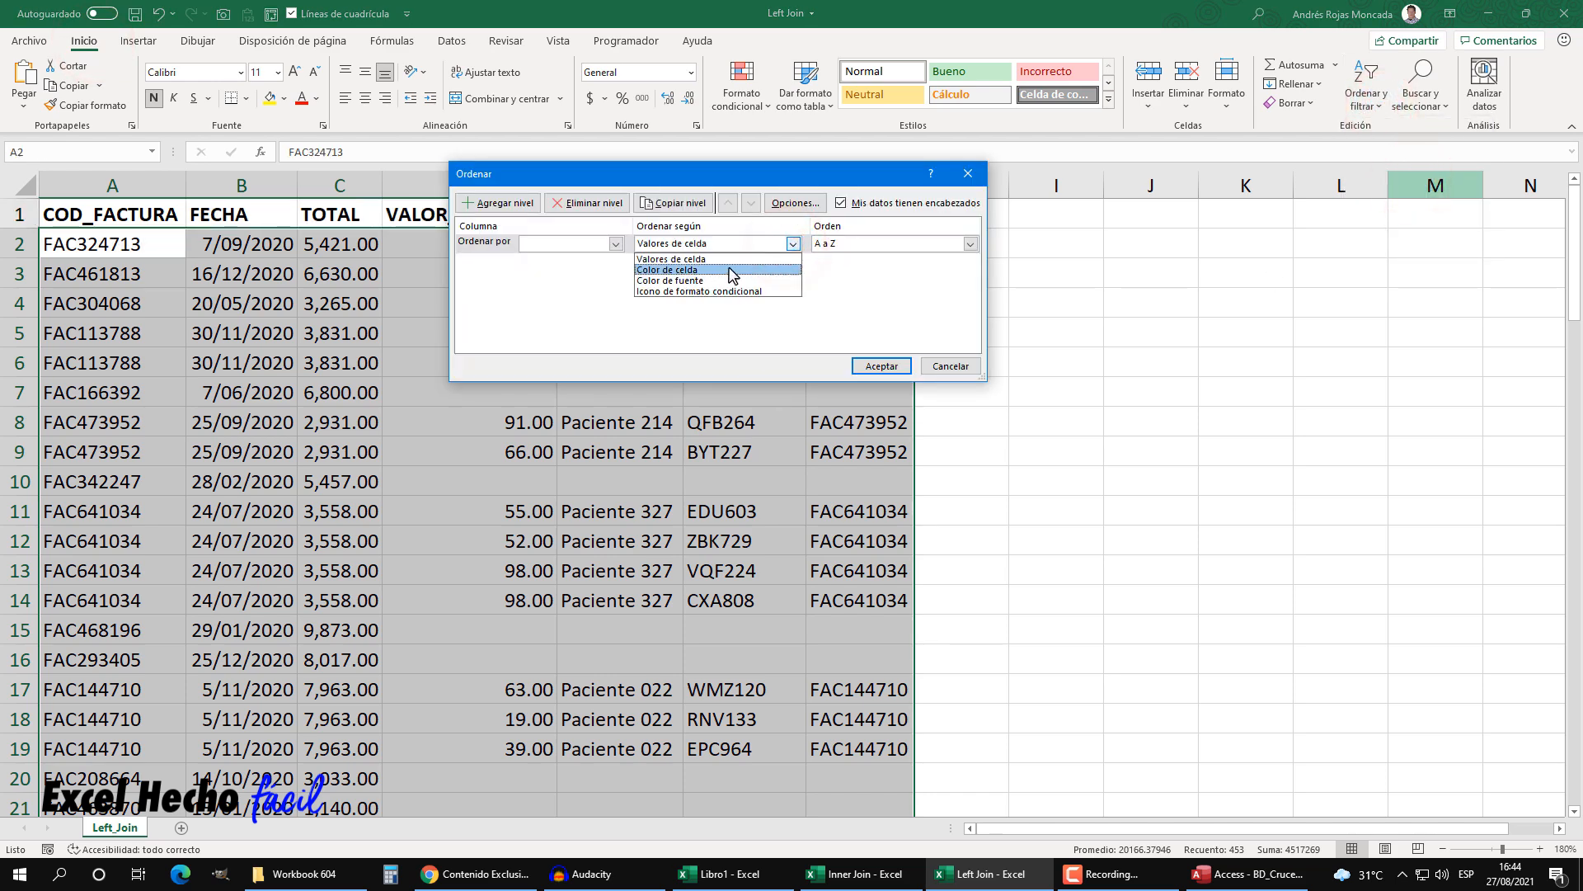
{"action": "left_click", "coordinate": [609, 264]}
{"action": "left_click", "coordinate": [615, 244]}
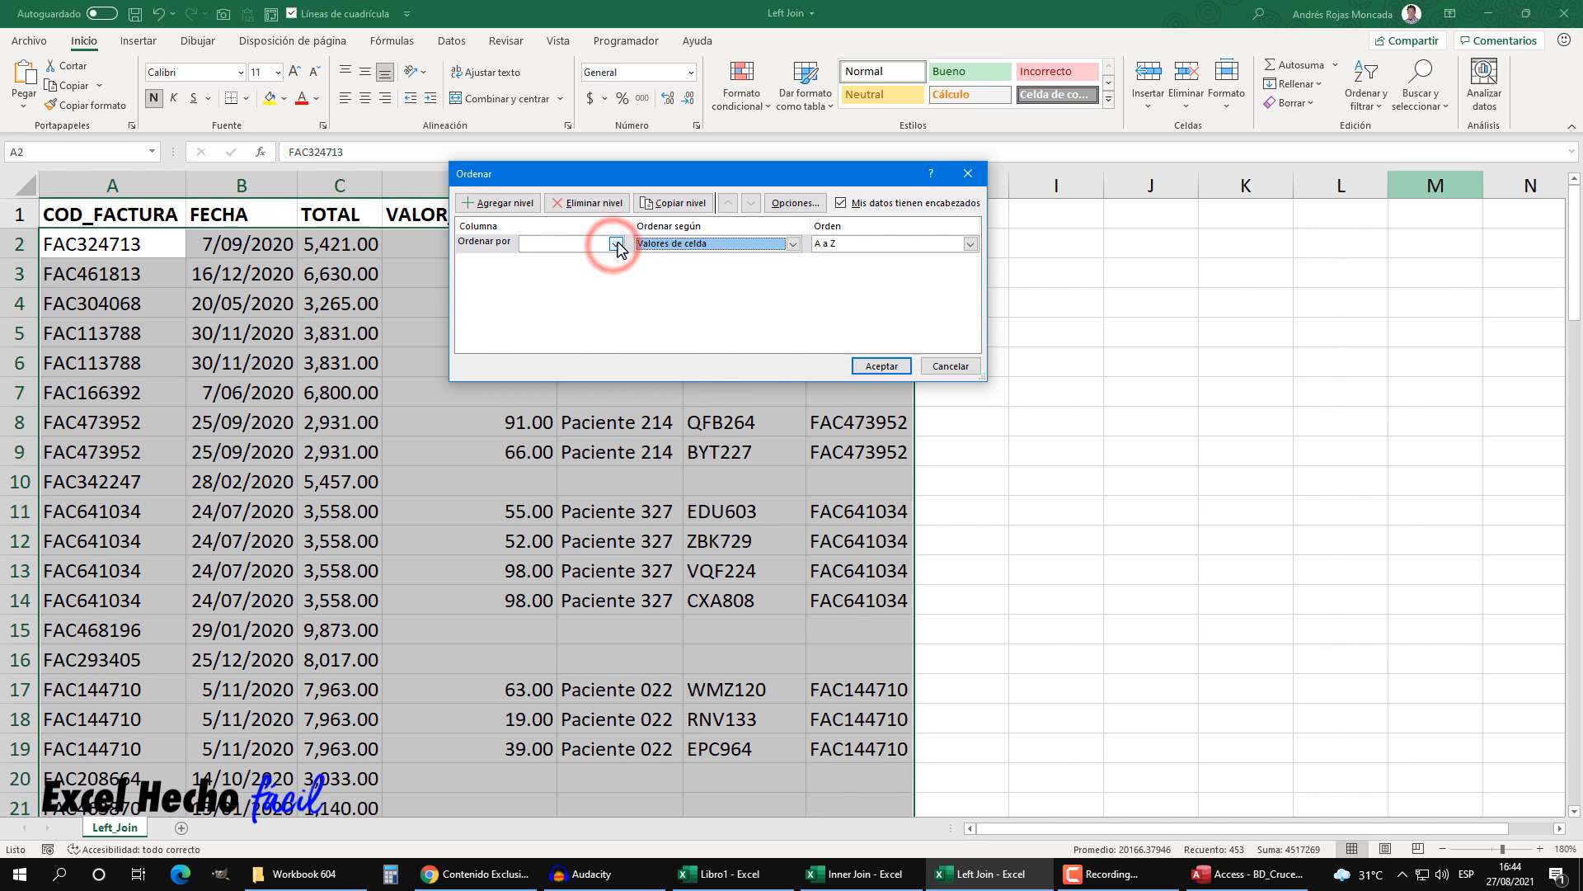
{"action": "left_click", "coordinate": [568, 323]}
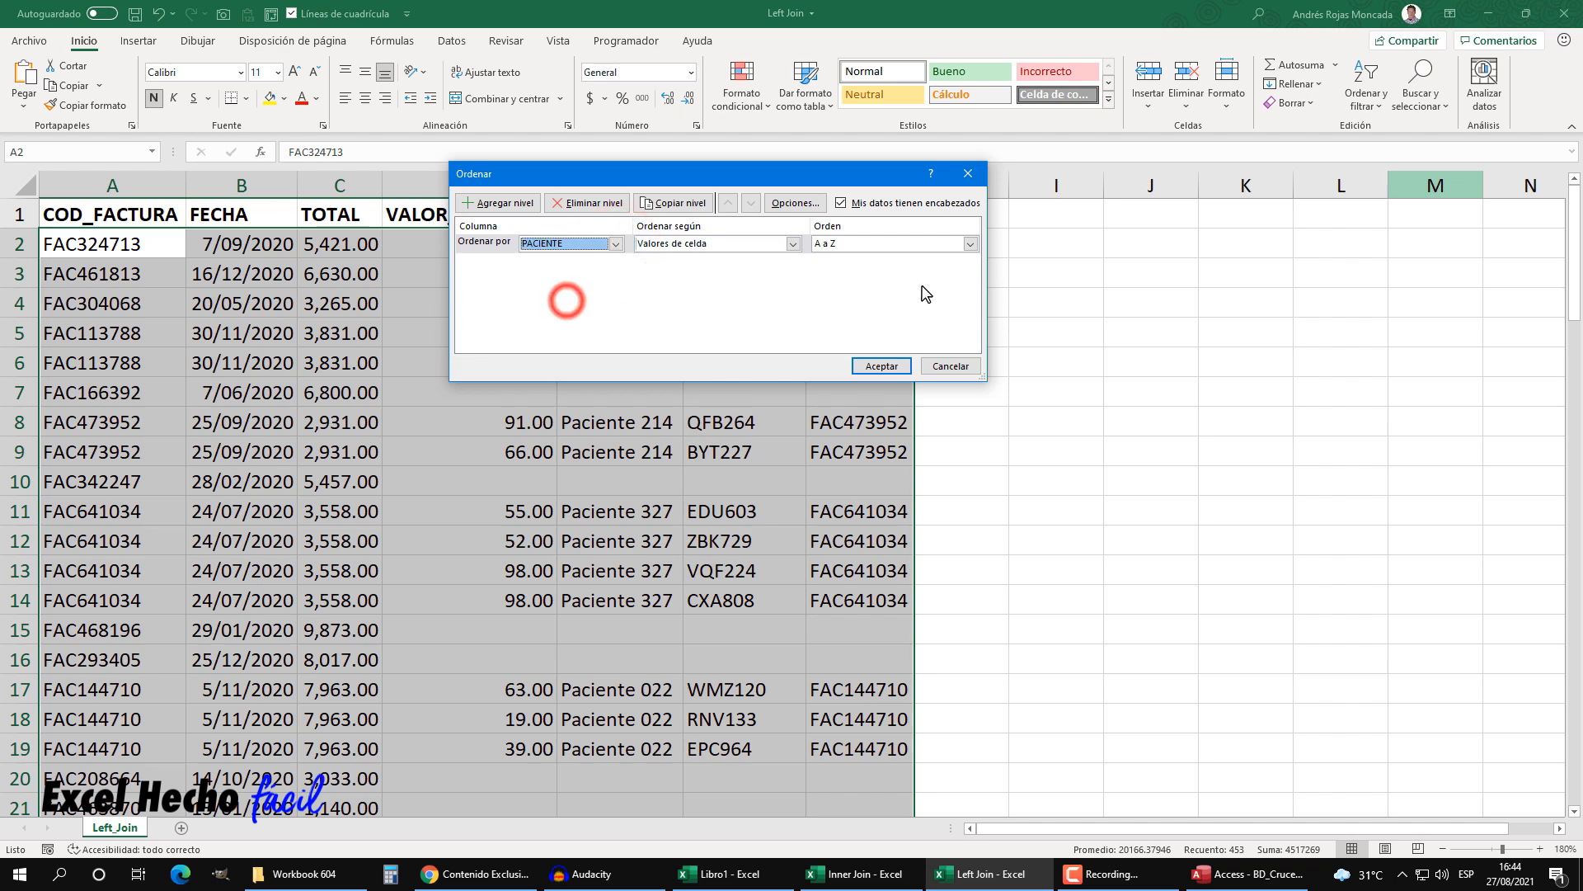
{"action": "left_click", "coordinate": [864, 361]}
{"action": "left_click", "coordinate": [462, 302]}
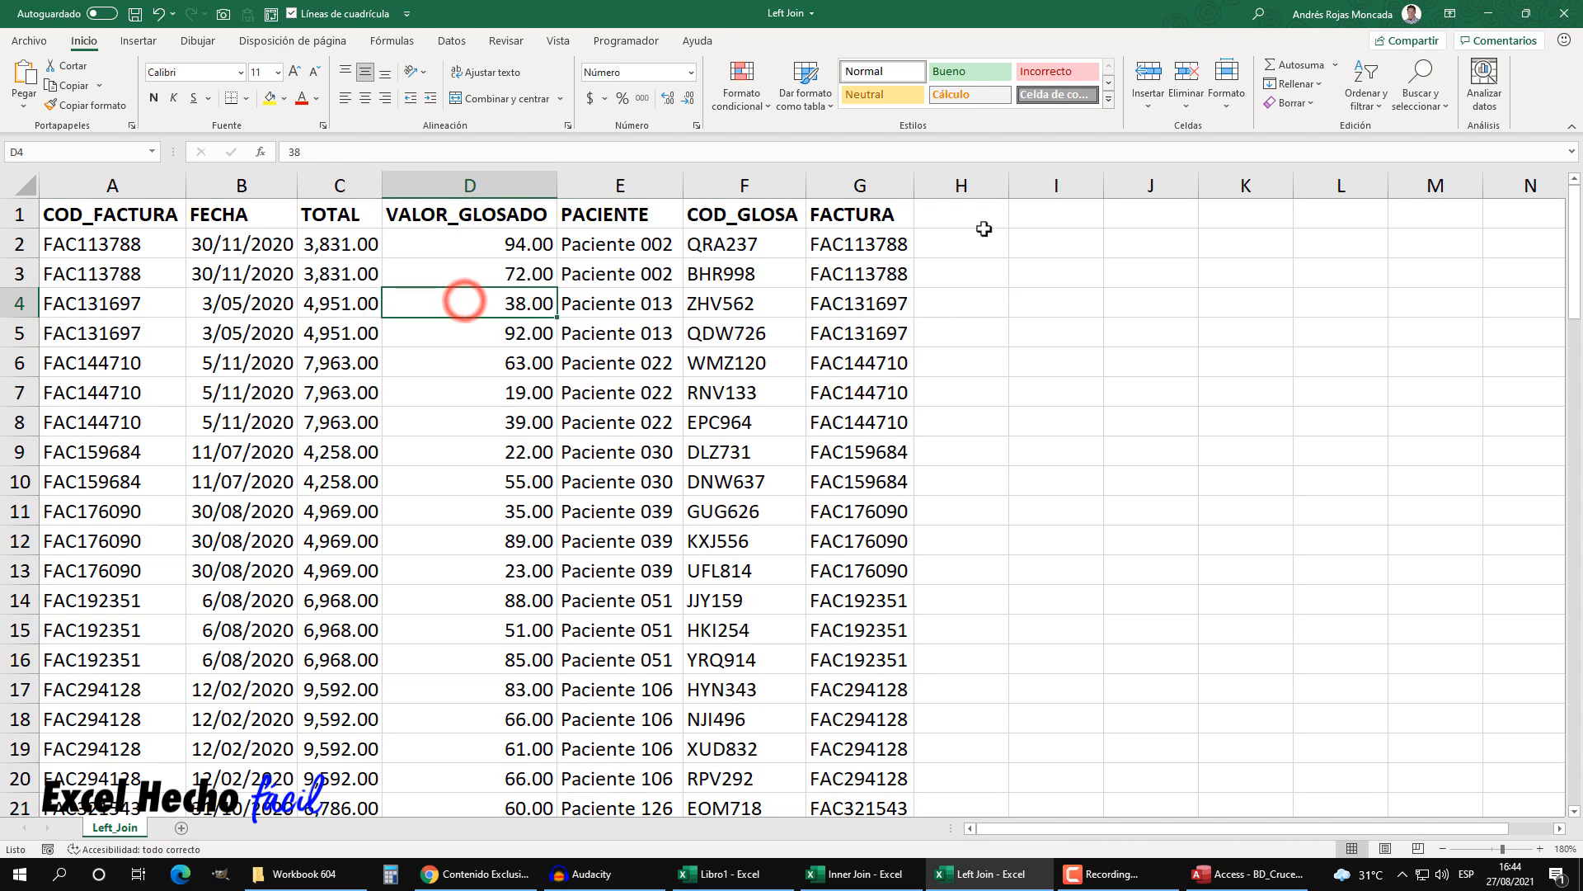
- Compare the rows of the Inner Join workbook with those of the Left Join workbook down to the end of the matched records
{"action": "left_click", "coordinate": [845, 881]}
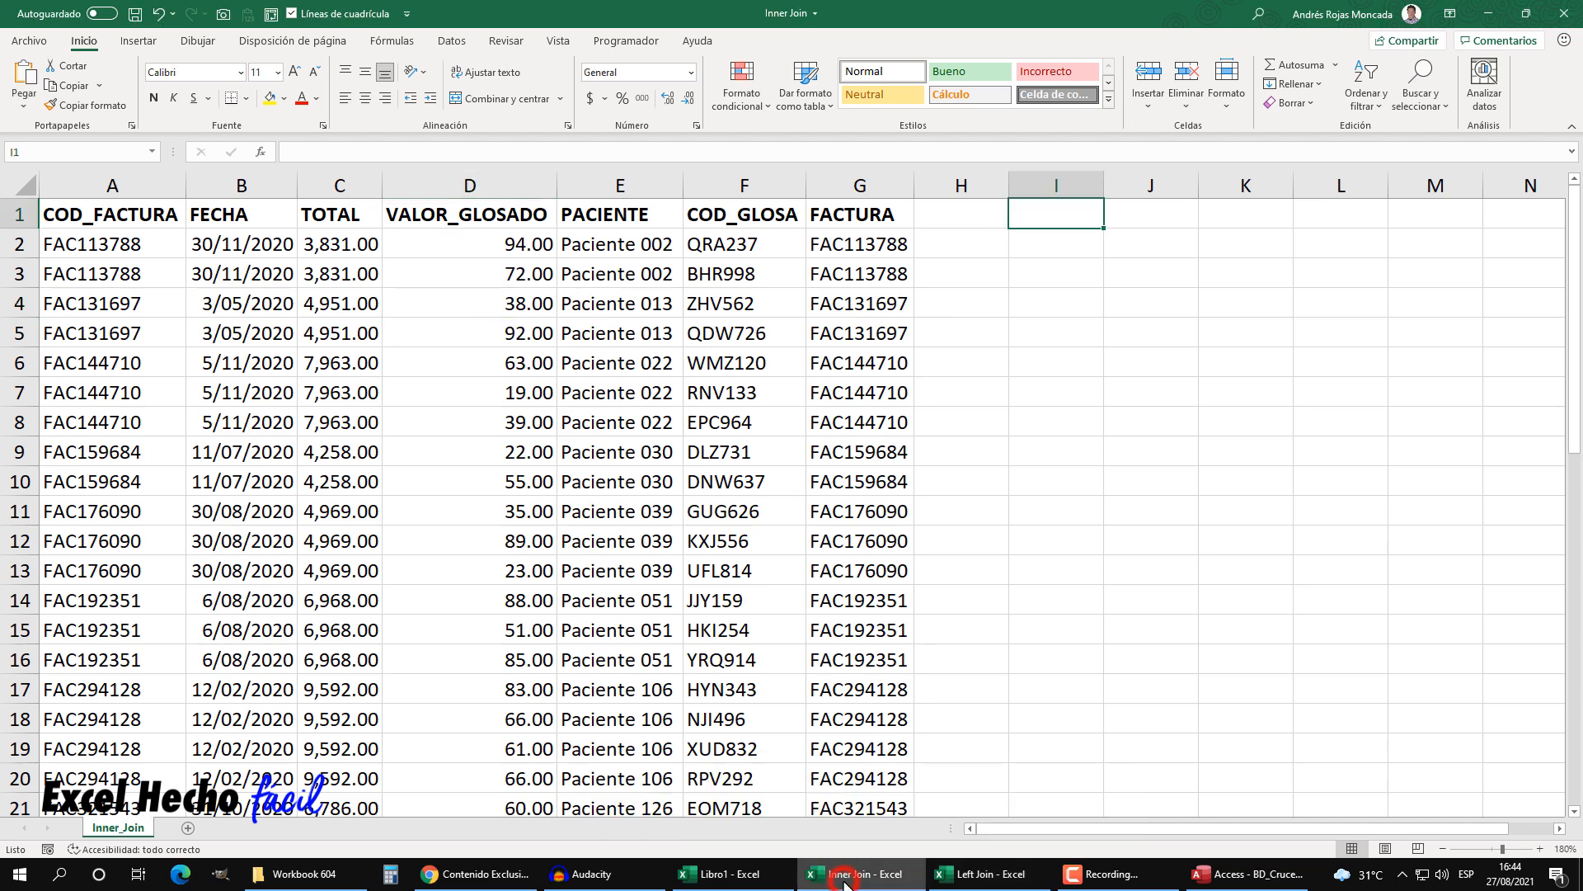
{"action": "left_click", "coordinate": [961, 876]}
{"action": "left_click", "coordinate": [1089, 217]}
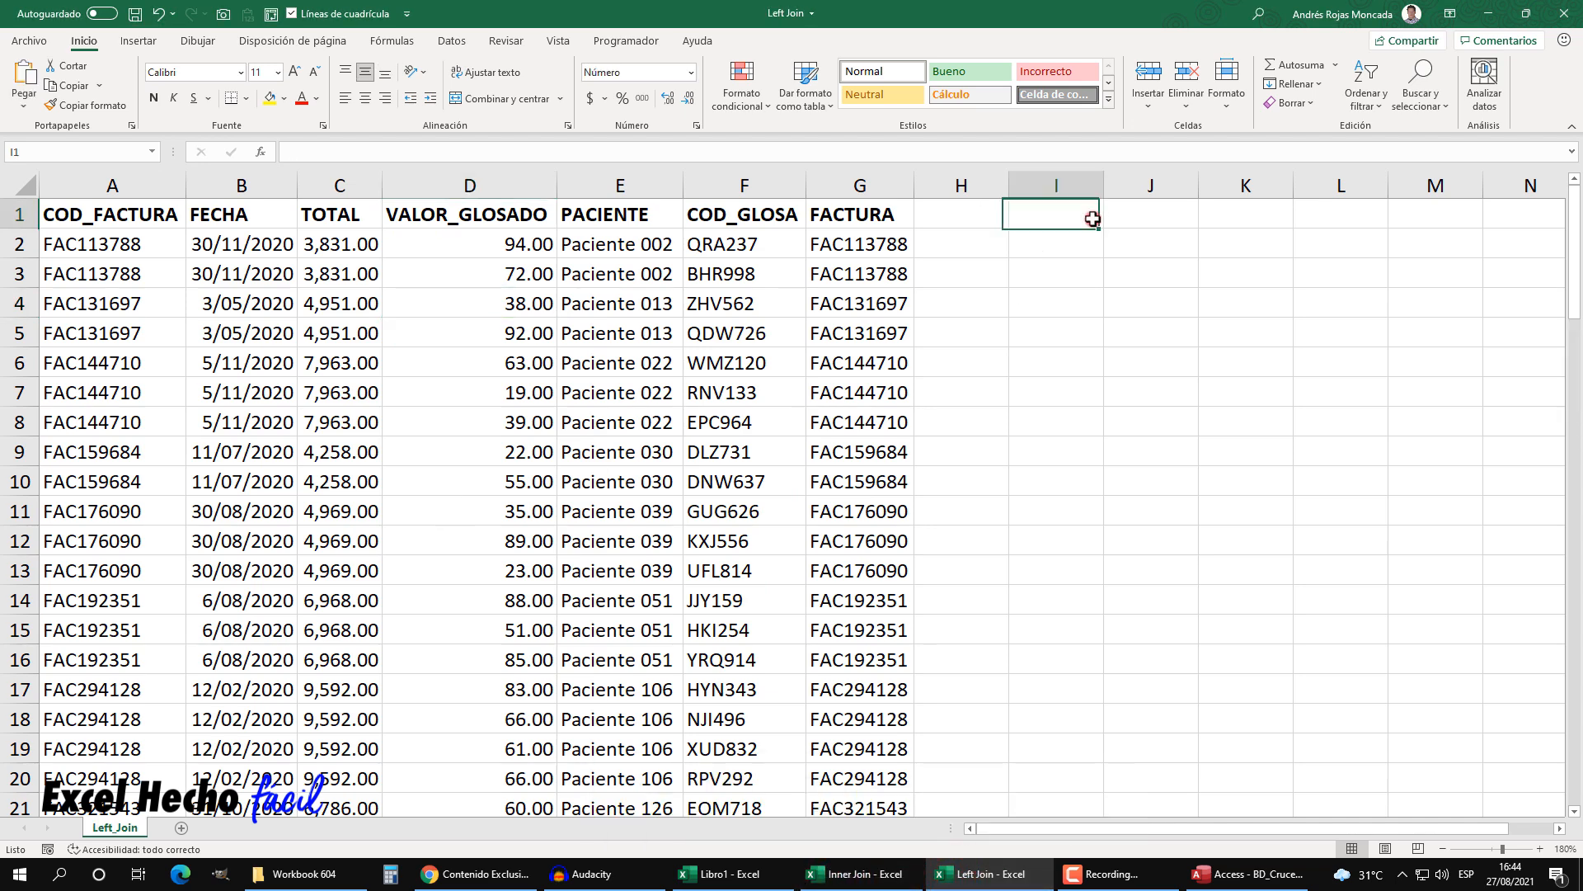
{"action": "left_click", "coordinate": [883, 876]}
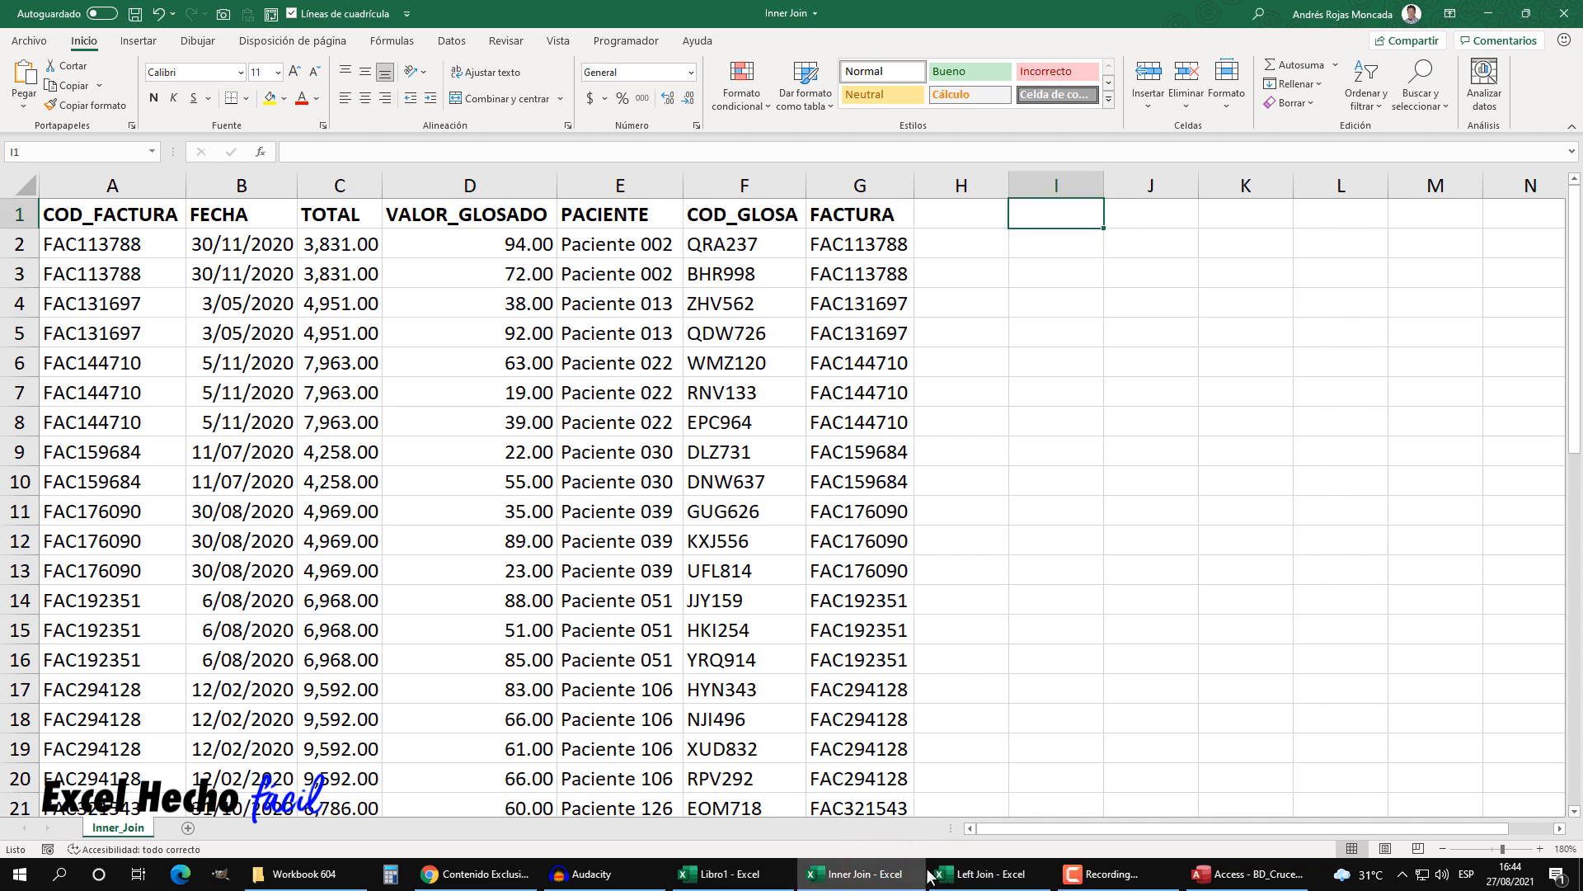
{"action": "scroll", "coordinate": [434, 497], "scroll_direction": "down", "scroll_amount": 10}
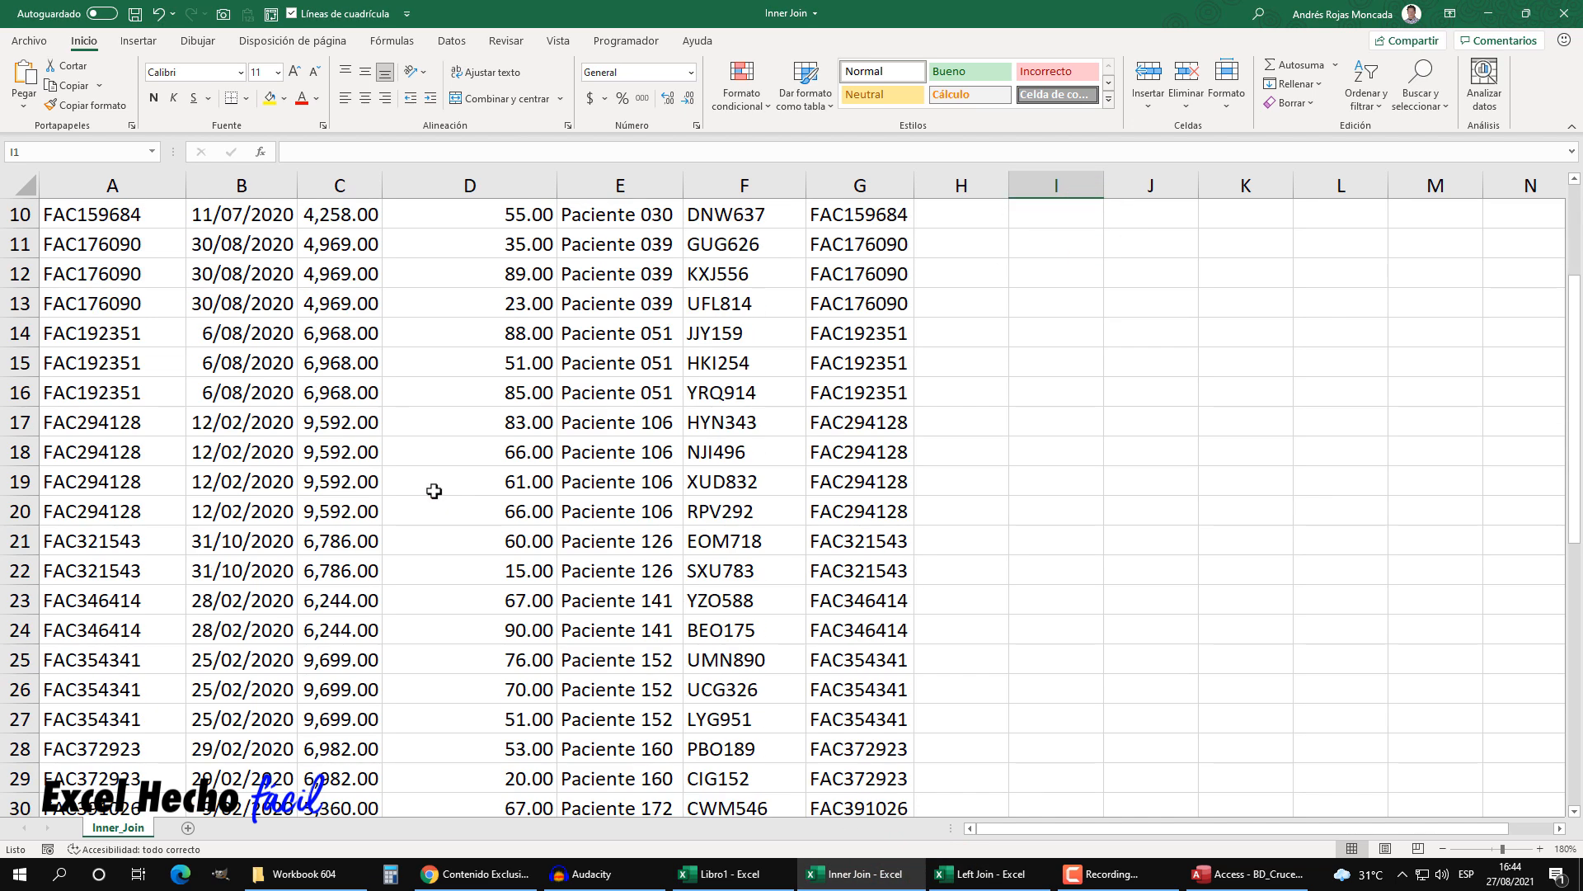
{"action": "scroll", "coordinate": [433, 497], "scroll_direction": "down", "scroll_amount": 2}
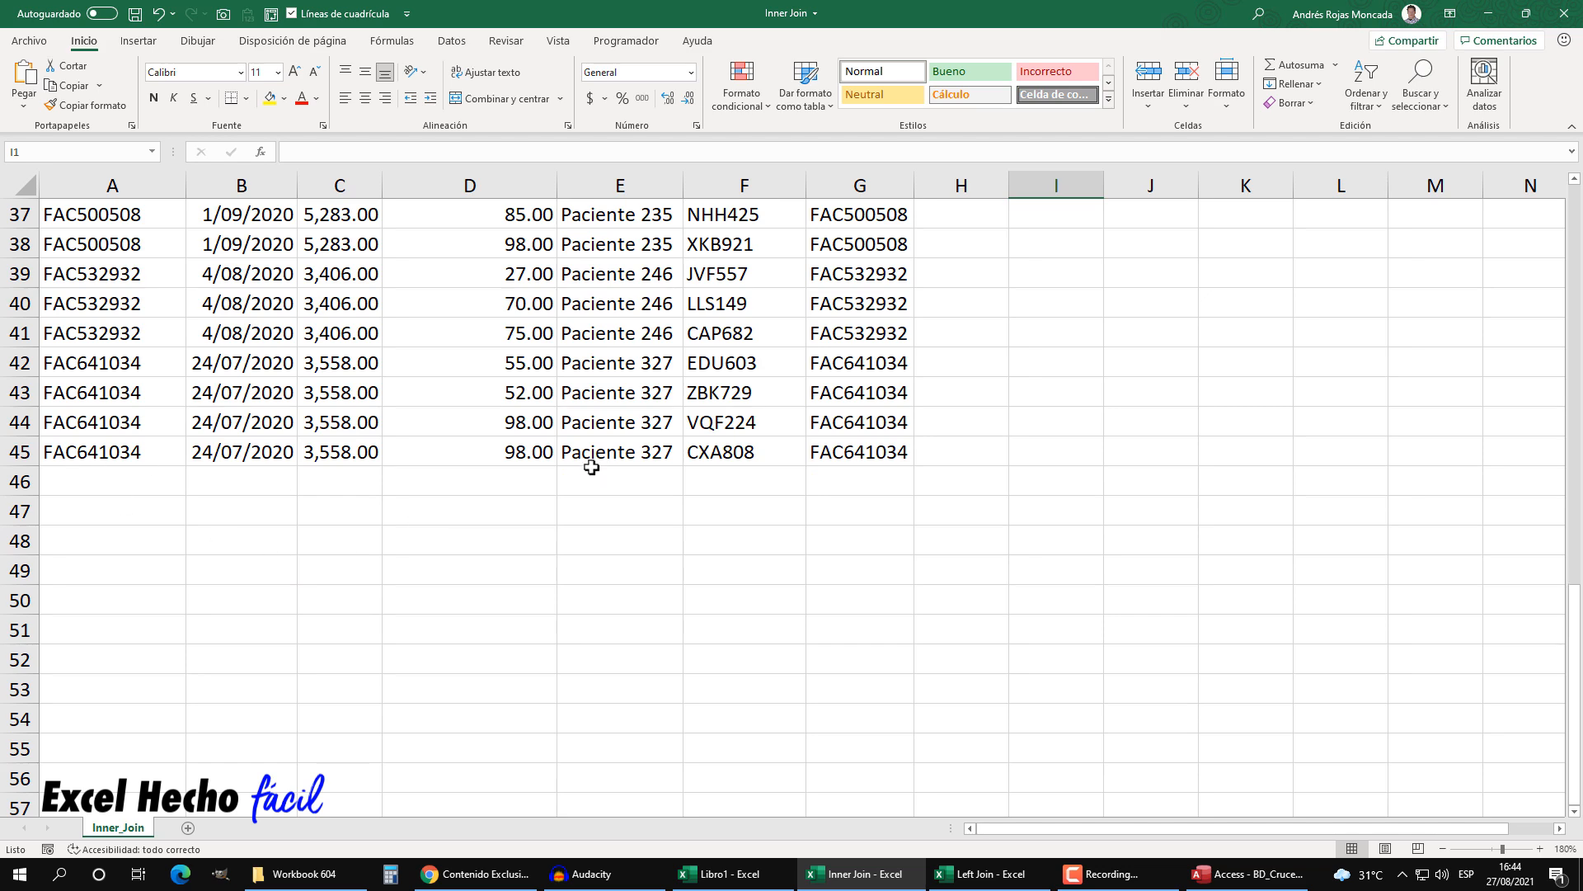
{"action": "left_click", "coordinate": [981, 874]}
{"action": "scroll", "coordinate": [620, 452], "scroll_direction": "down", "scroll_amount": 11}
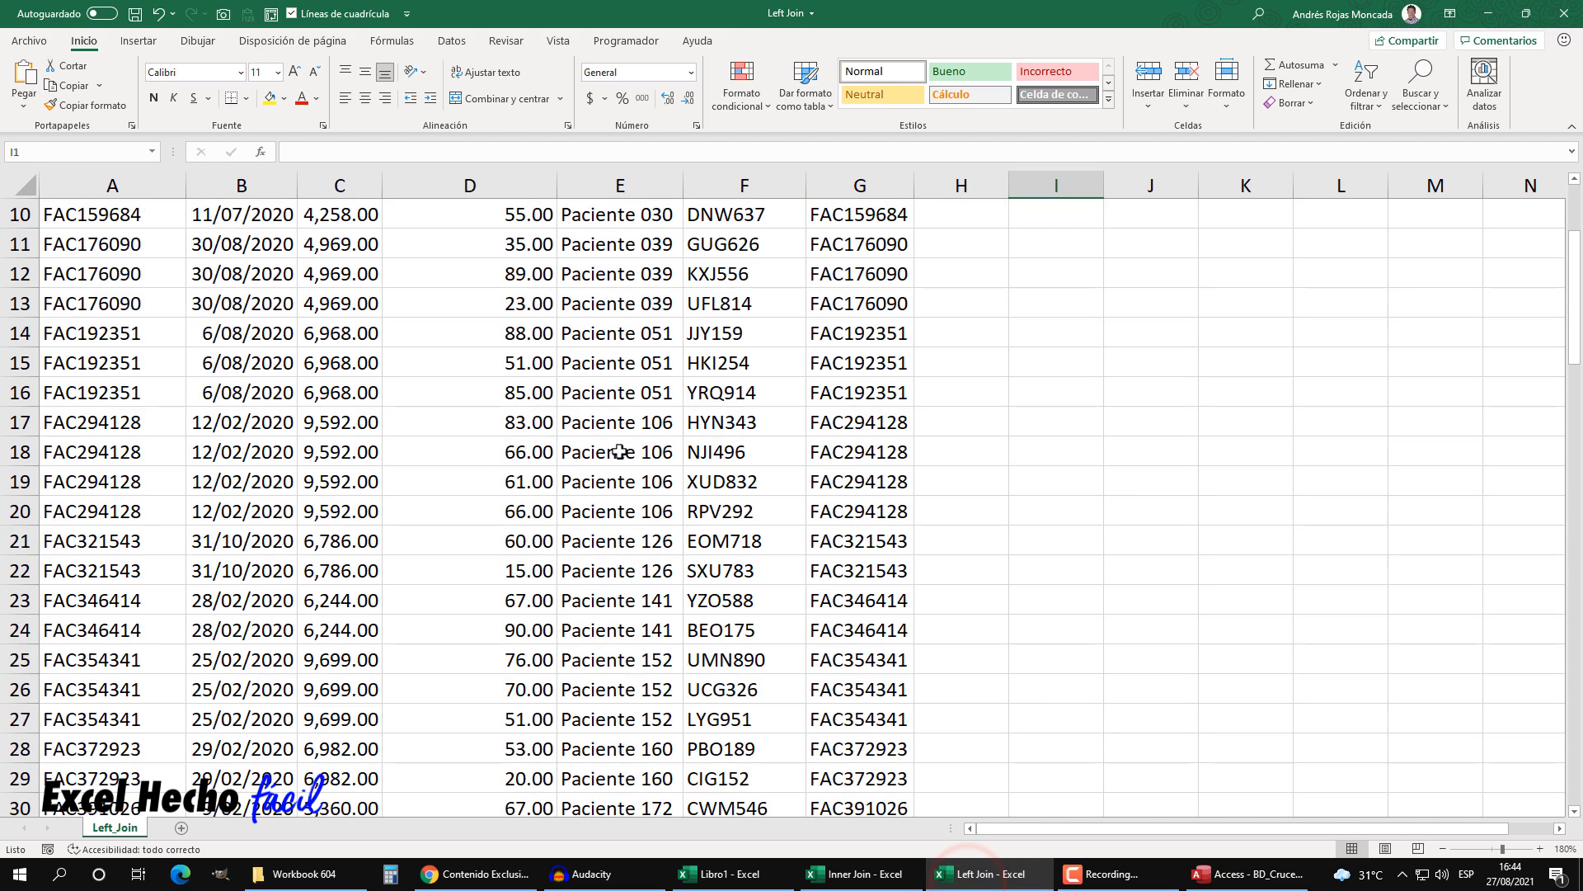
{"action": "scroll", "coordinate": [620, 452], "scroll_direction": "down", "scroll_amount": 2}
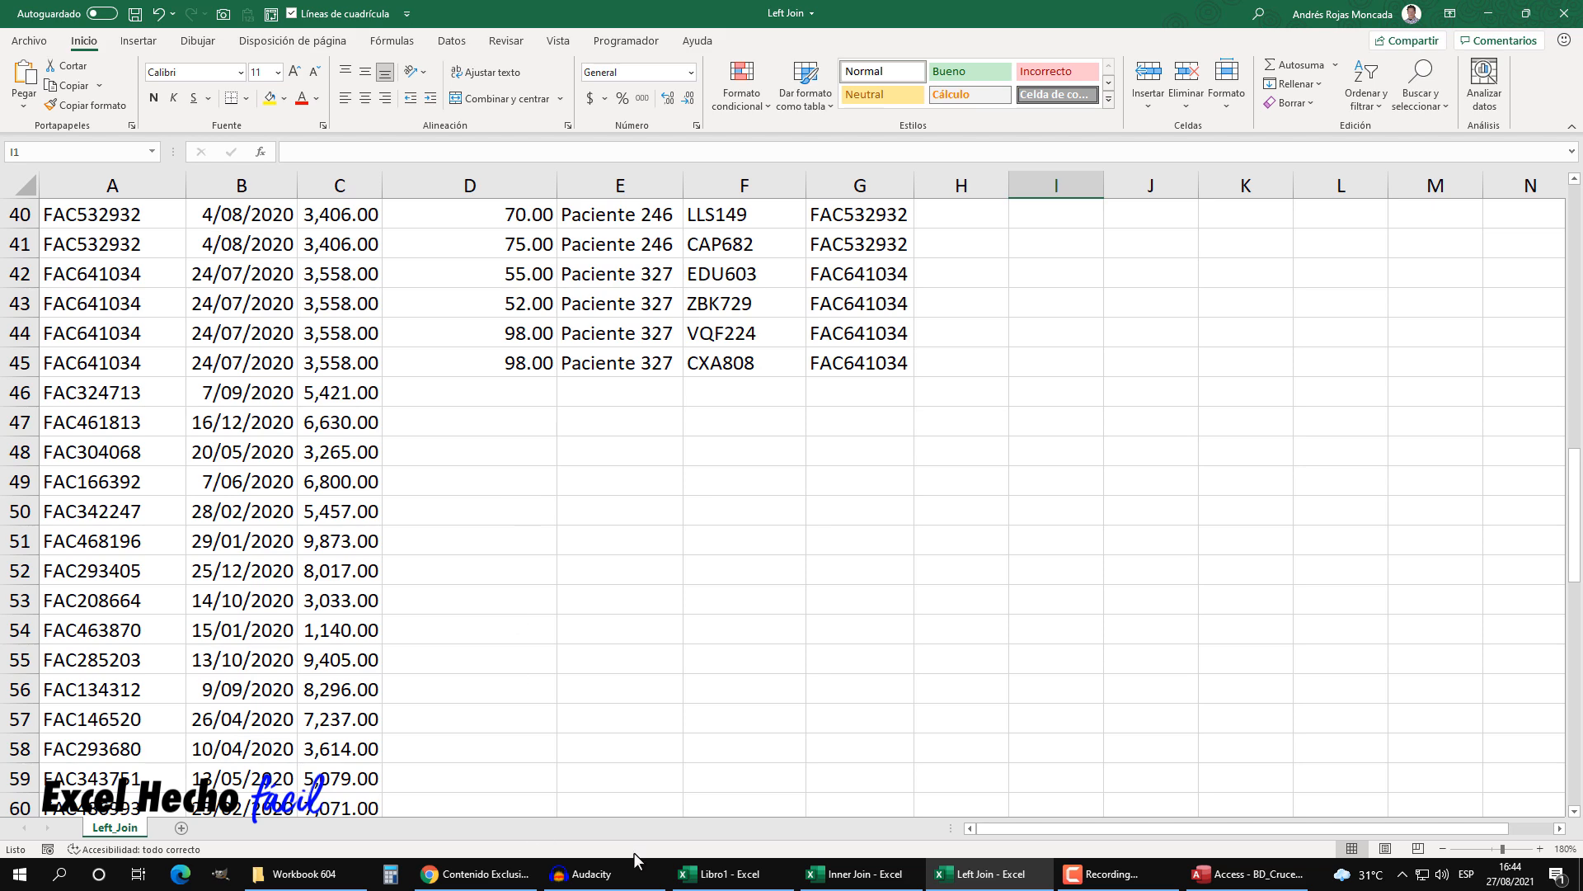
- Check Libro1's IPS invoice list, and select and review the Left Join rows from row 46 down that lack Pagador data
{"action": "left_click", "coordinate": [716, 874]}
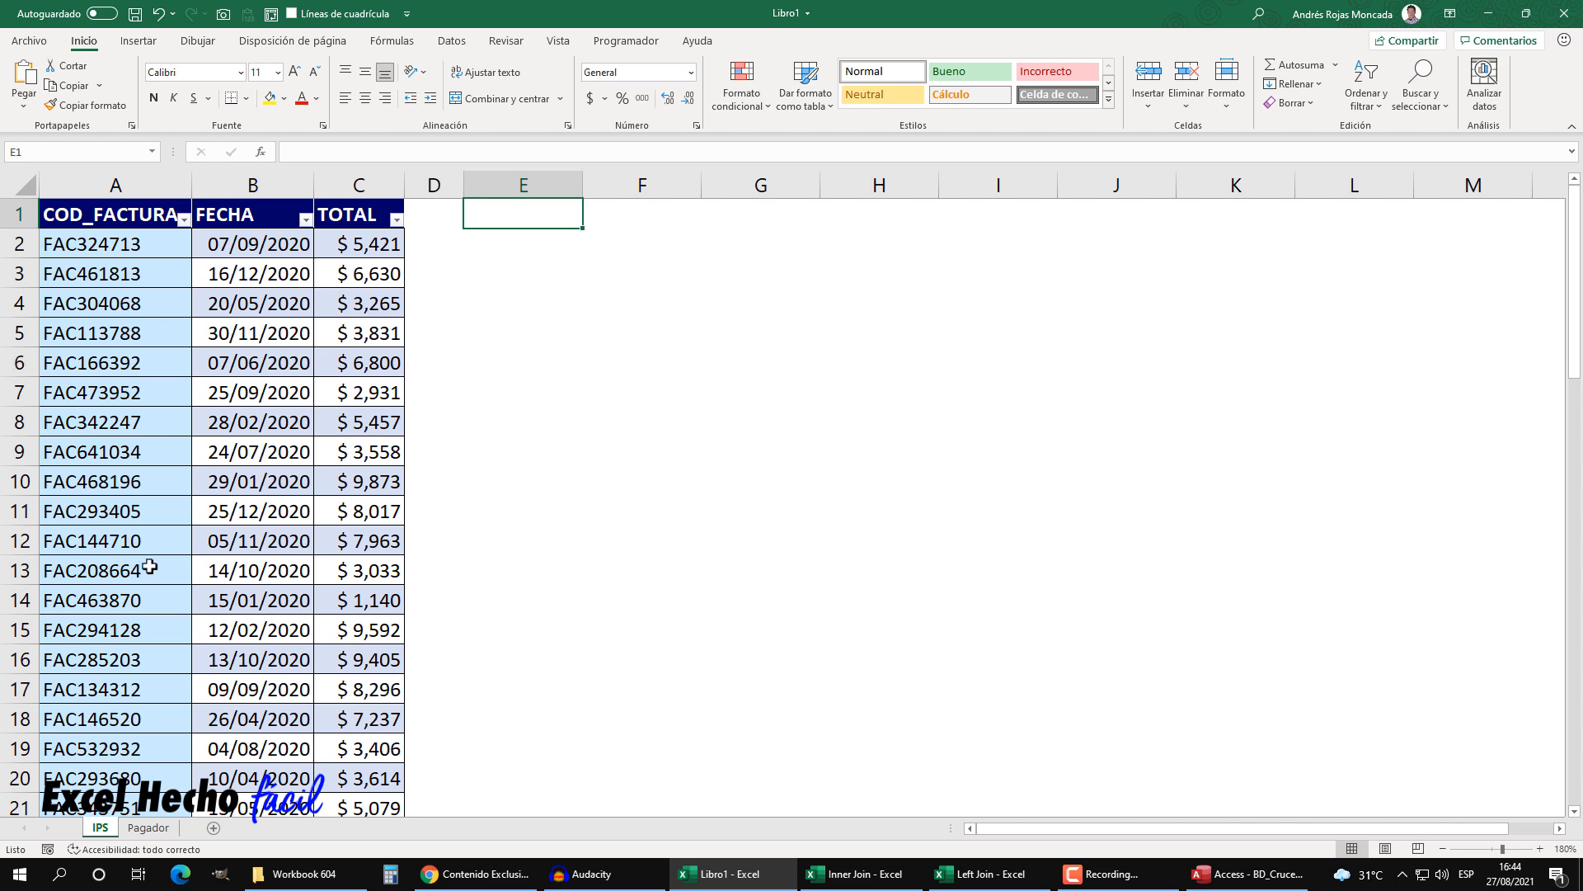
{"action": "left_click", "coordinate": [965, 874]}
{"action": "left_click_drag", "start_coordinate": [58, 394], "coordinate": [863, 420]}
{"action": "left_click_drag", "start_coordinate": [863, 530], "coordinate": [880, 750]}
{"action": "scroll", "coordinate": [594, 597], "scroll_direction": "up", "scroll_amount": 9}
{"action": "scroll", "coordinate": [396, 593], "scroll_direction": "up", "scroll_amount": 3}
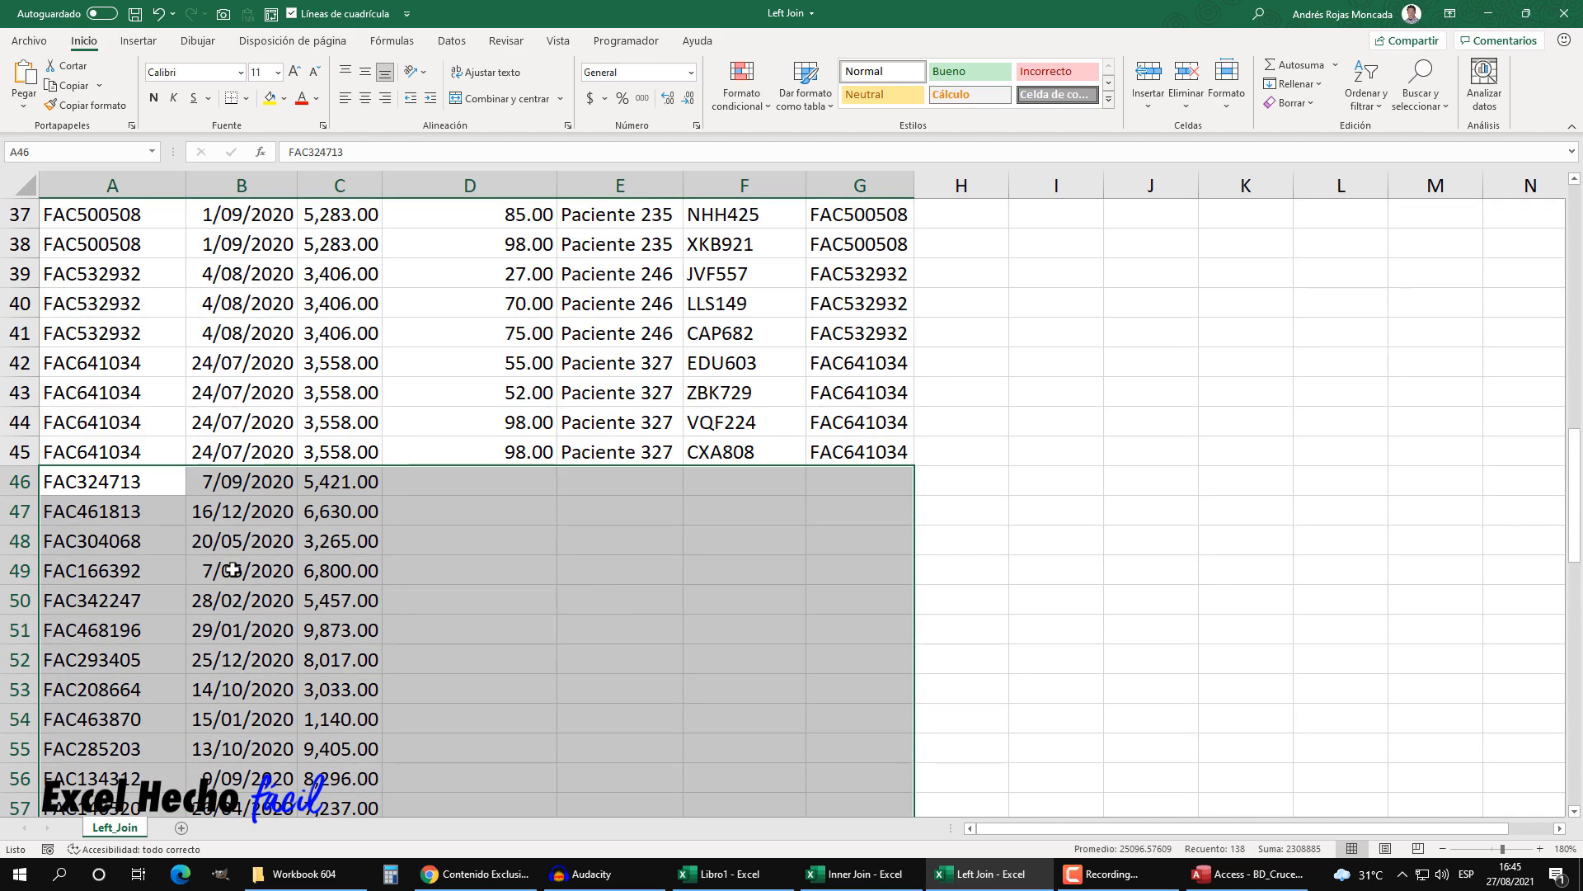
{"action": "scroll", "coordinate": [355, 649], "scroll_direction": "down", "scroll_amount": 2}
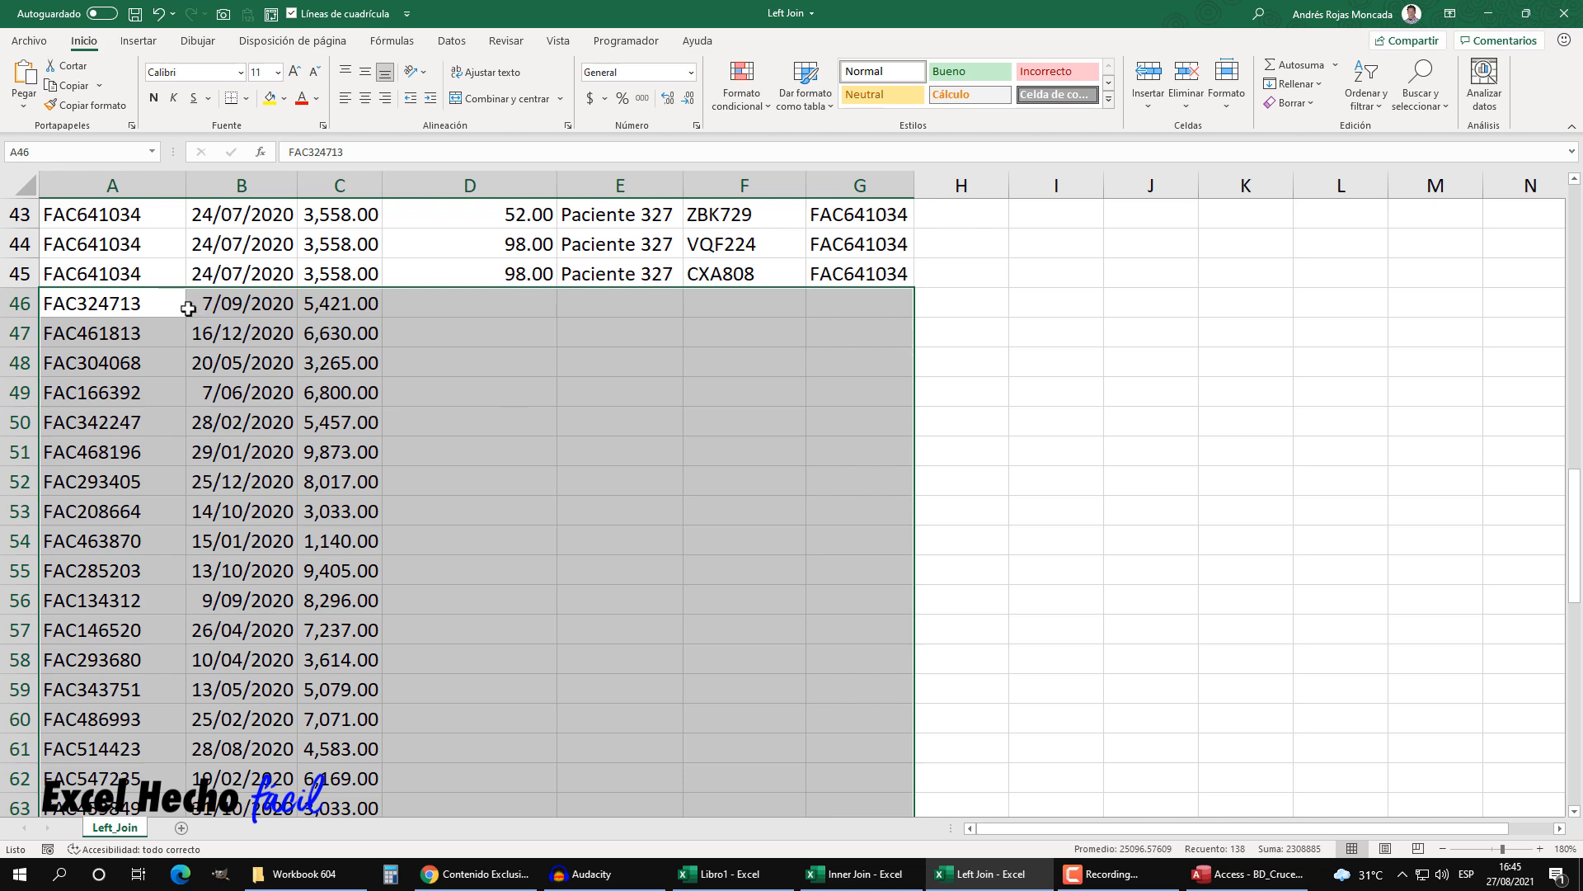
- Compare the matched Left Join rows A2:G45 with the Inner Join workbook and the source IPS and Pagador sheets in Libro1
{"action": "left_click", "coordinate": [717, 873]}
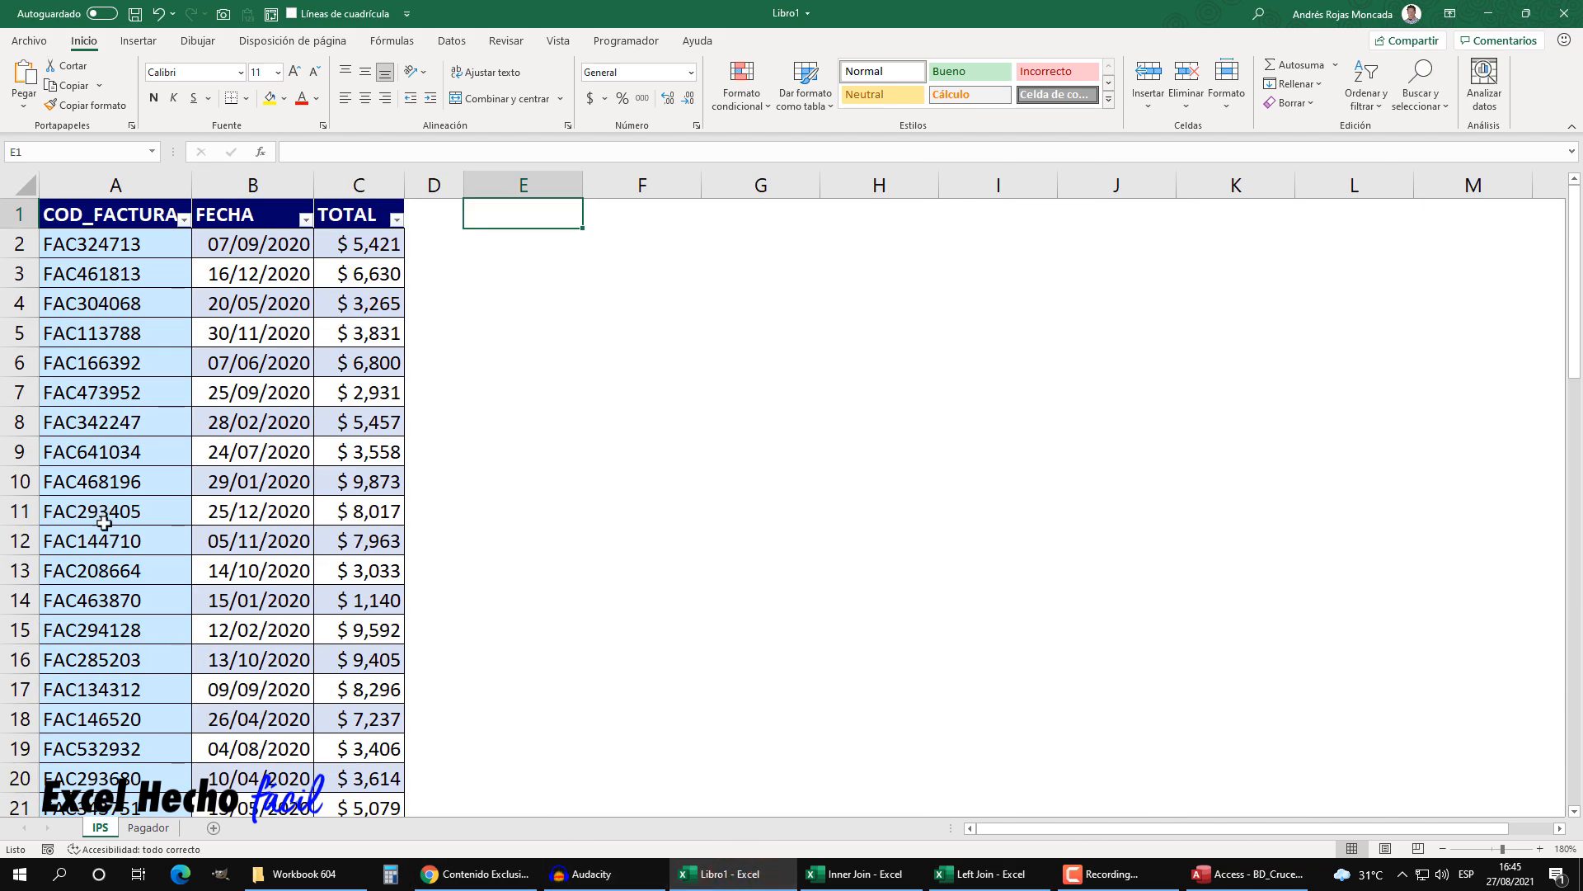
{"action": "left_click", "coordinate": [150, 828]}
{"action": "left_click", "coordinate": [100, 827]}
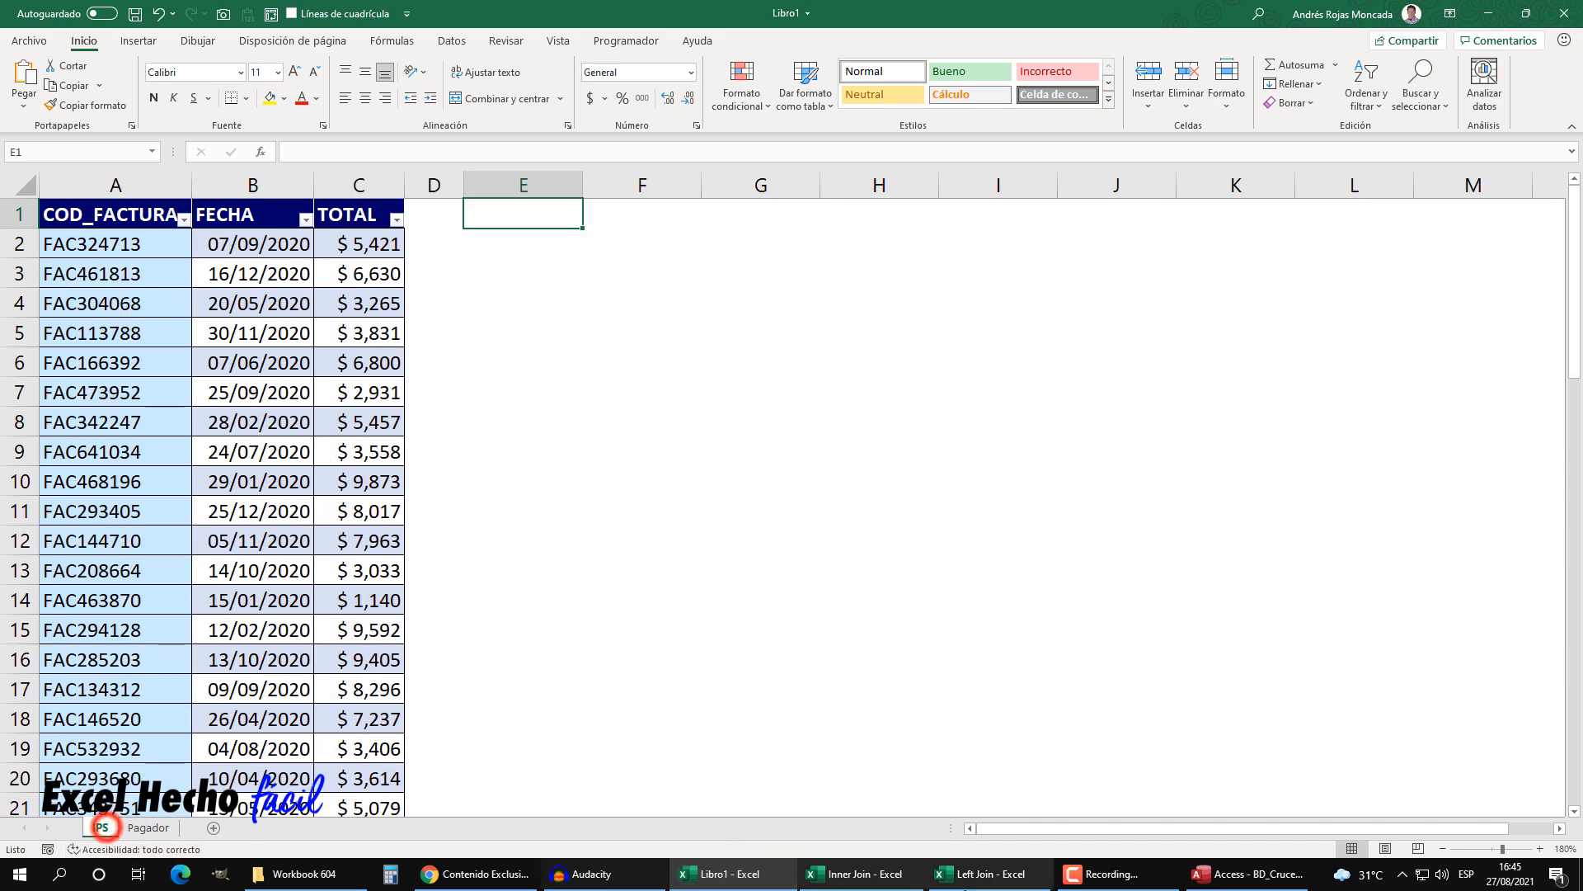
{"action": "left_click", "coordinate": [1019, 873]}
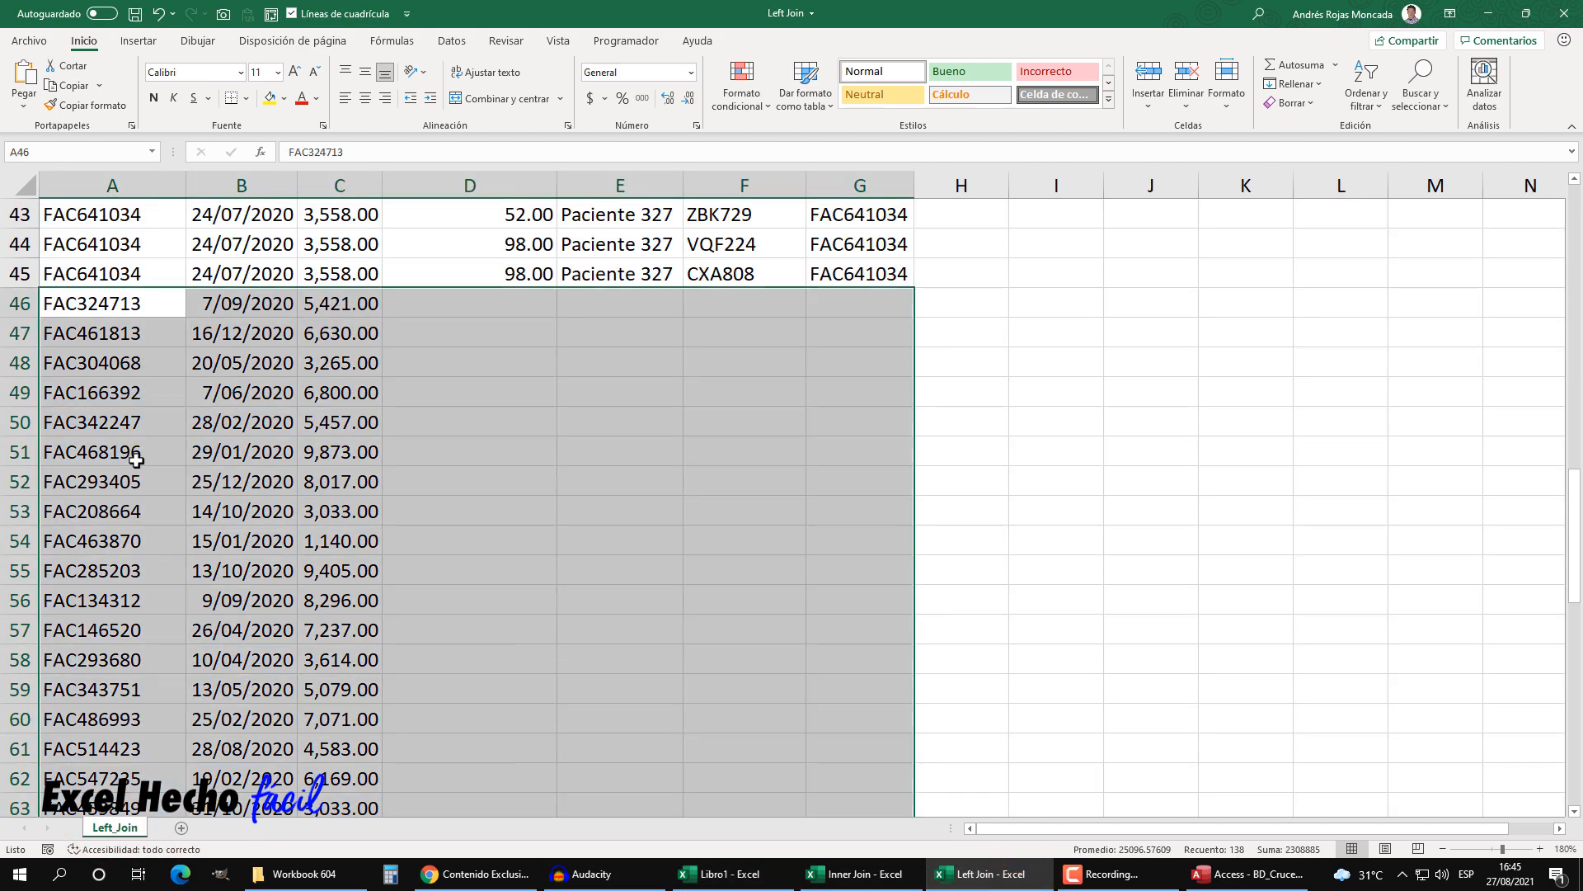
{"action": "scroll", "coordinate": [132, 454], "scroll_direction": "up", "scroll_amount": 14}
{"action": "left_click_drag", "start_coordinate": [178, 241], "coordinate": [857, 661]}
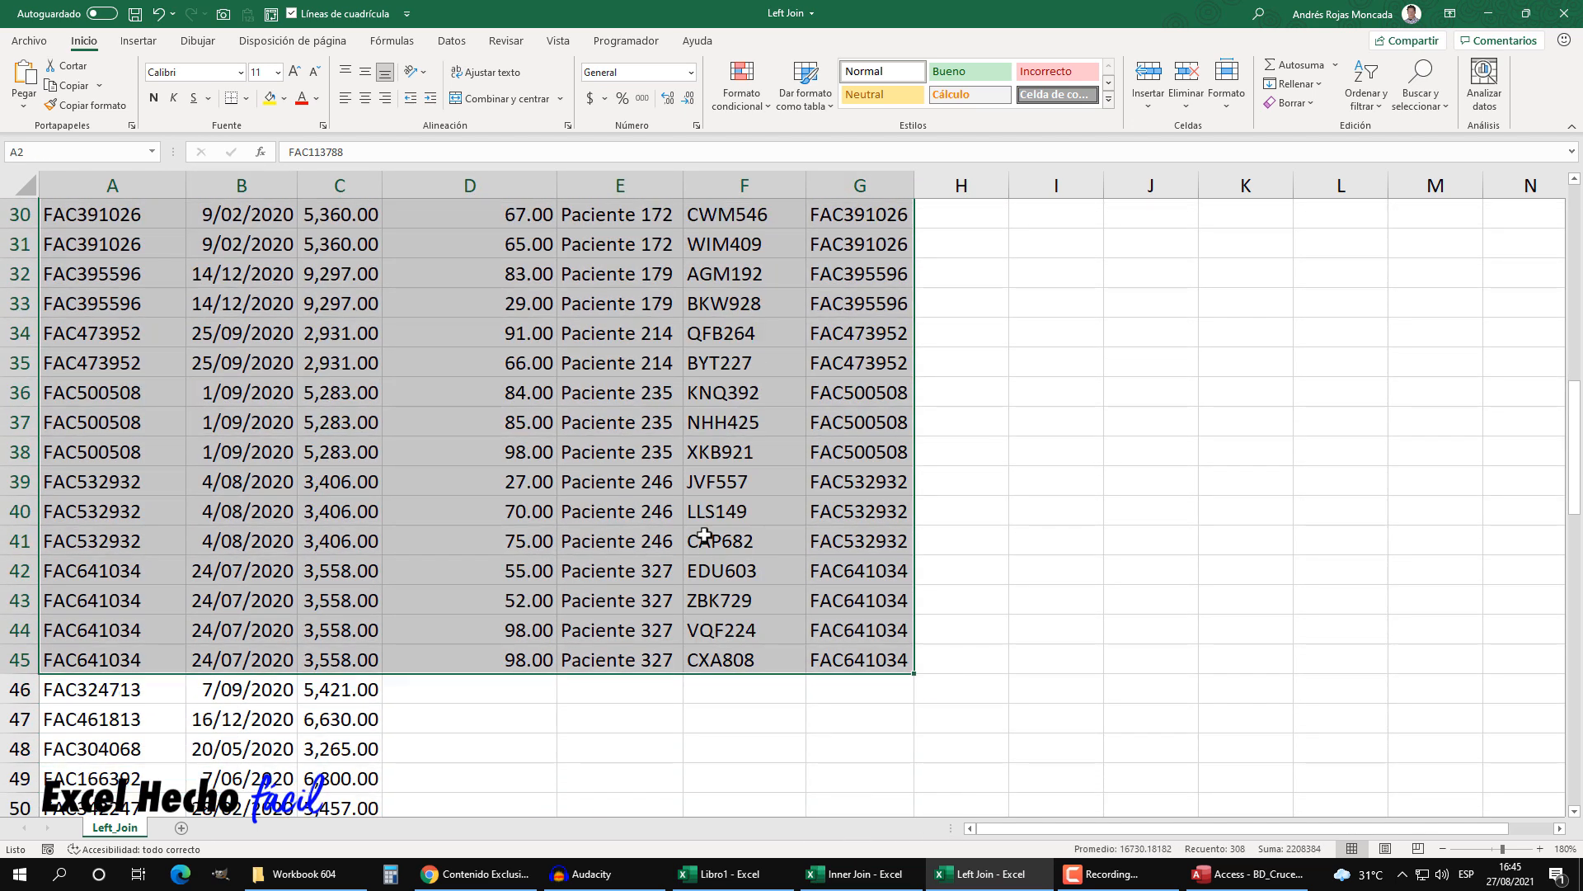
{"action": "left_click", "coordinate": [856, 873]}
{"action": "scroll", "coordinate": [286, 437], "scroll_direction": "up", "scroll_amount": 12}
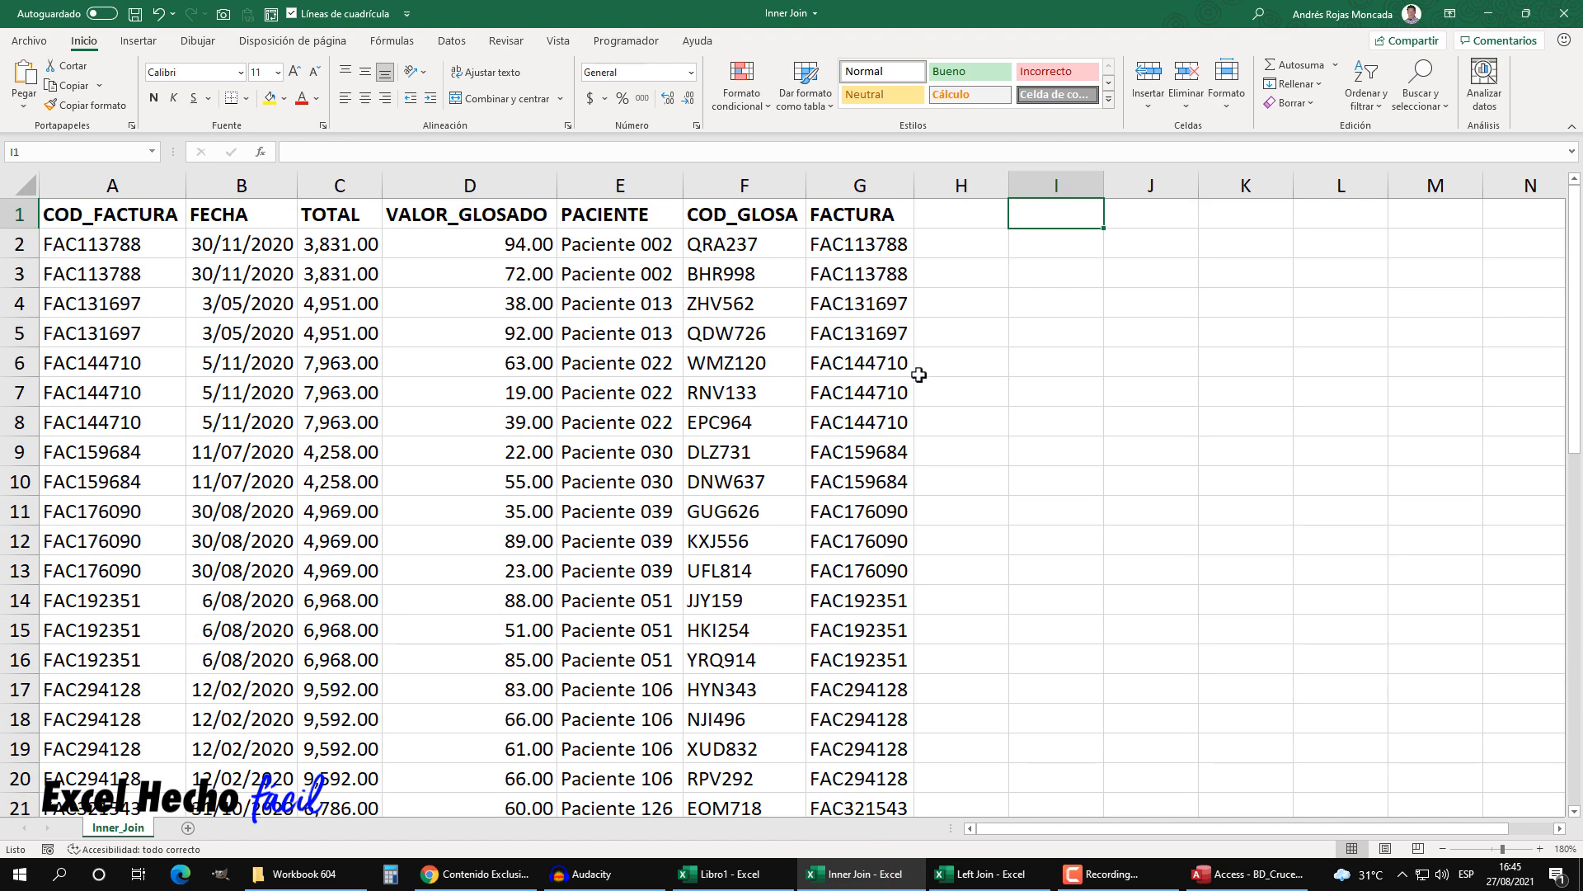
{"action": "left_click", "coordinate": [981, 873]}
{"action": "left_click", "coordinate": [767, 876]}
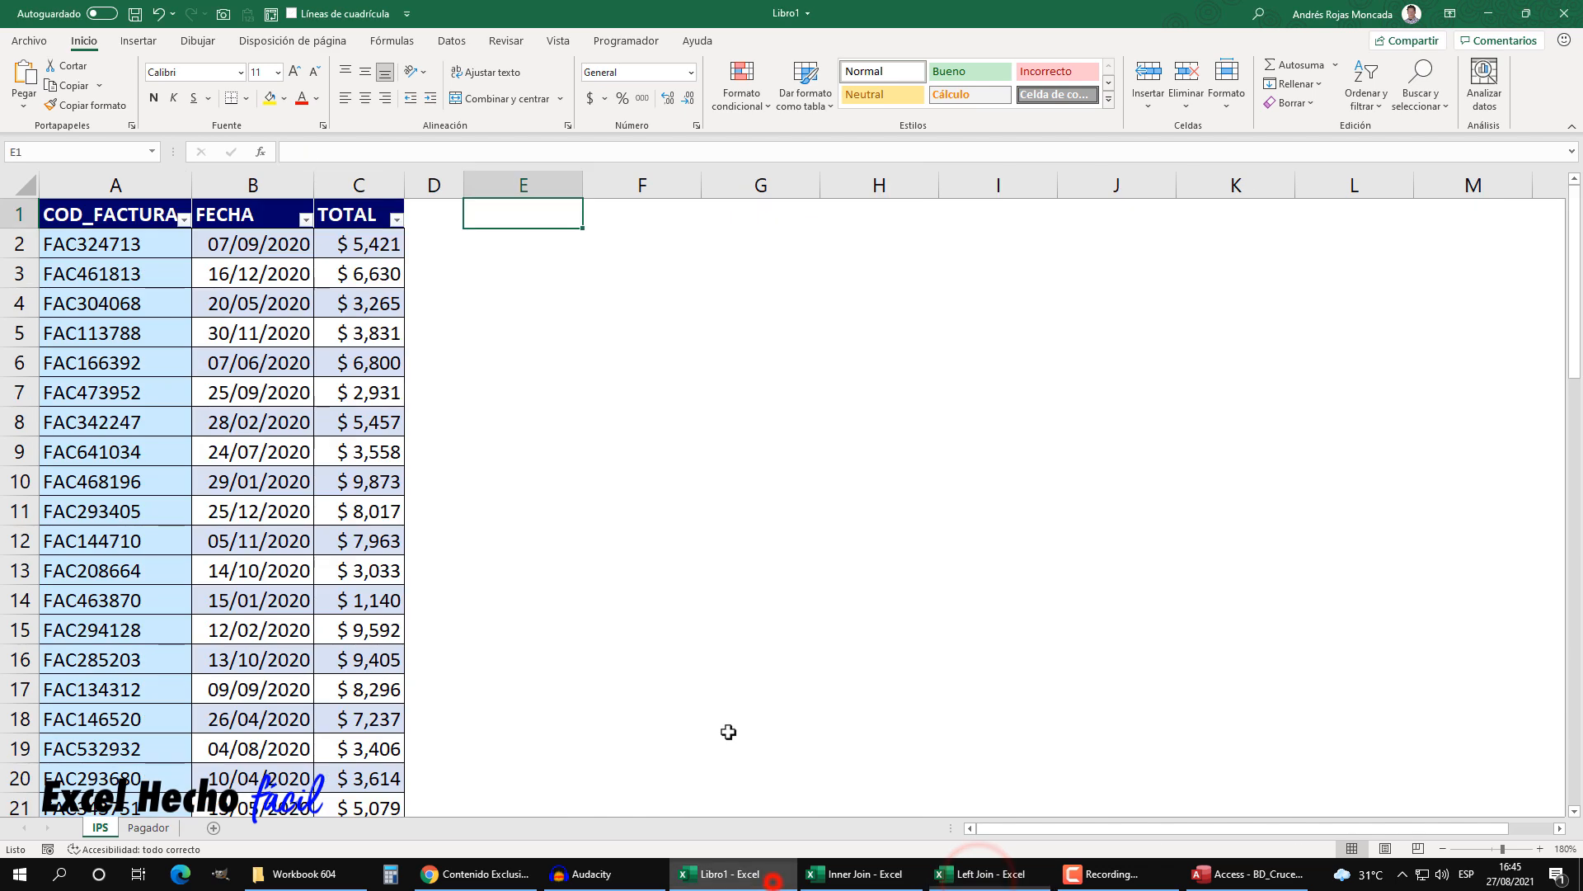
- Check Libro1's Pagador sheet, then switch to Access and duplicate the Inner Join query under the name Right Join
{"action": "left_click", "coordinate": [147, 827]}
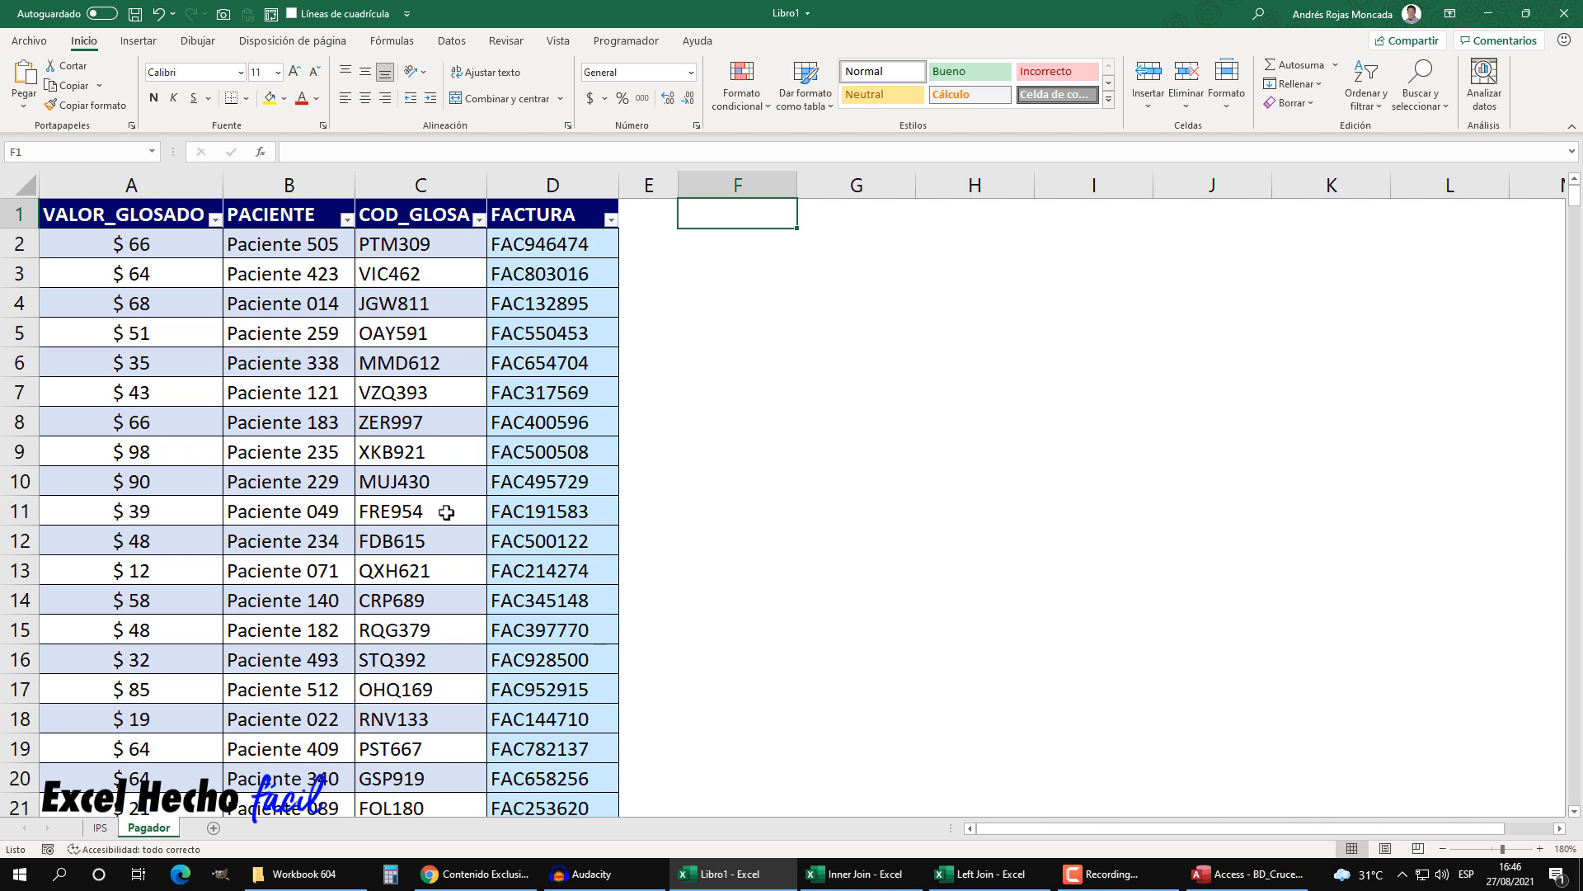
{"action": "left_click", "coordinate": [1265, 872]}
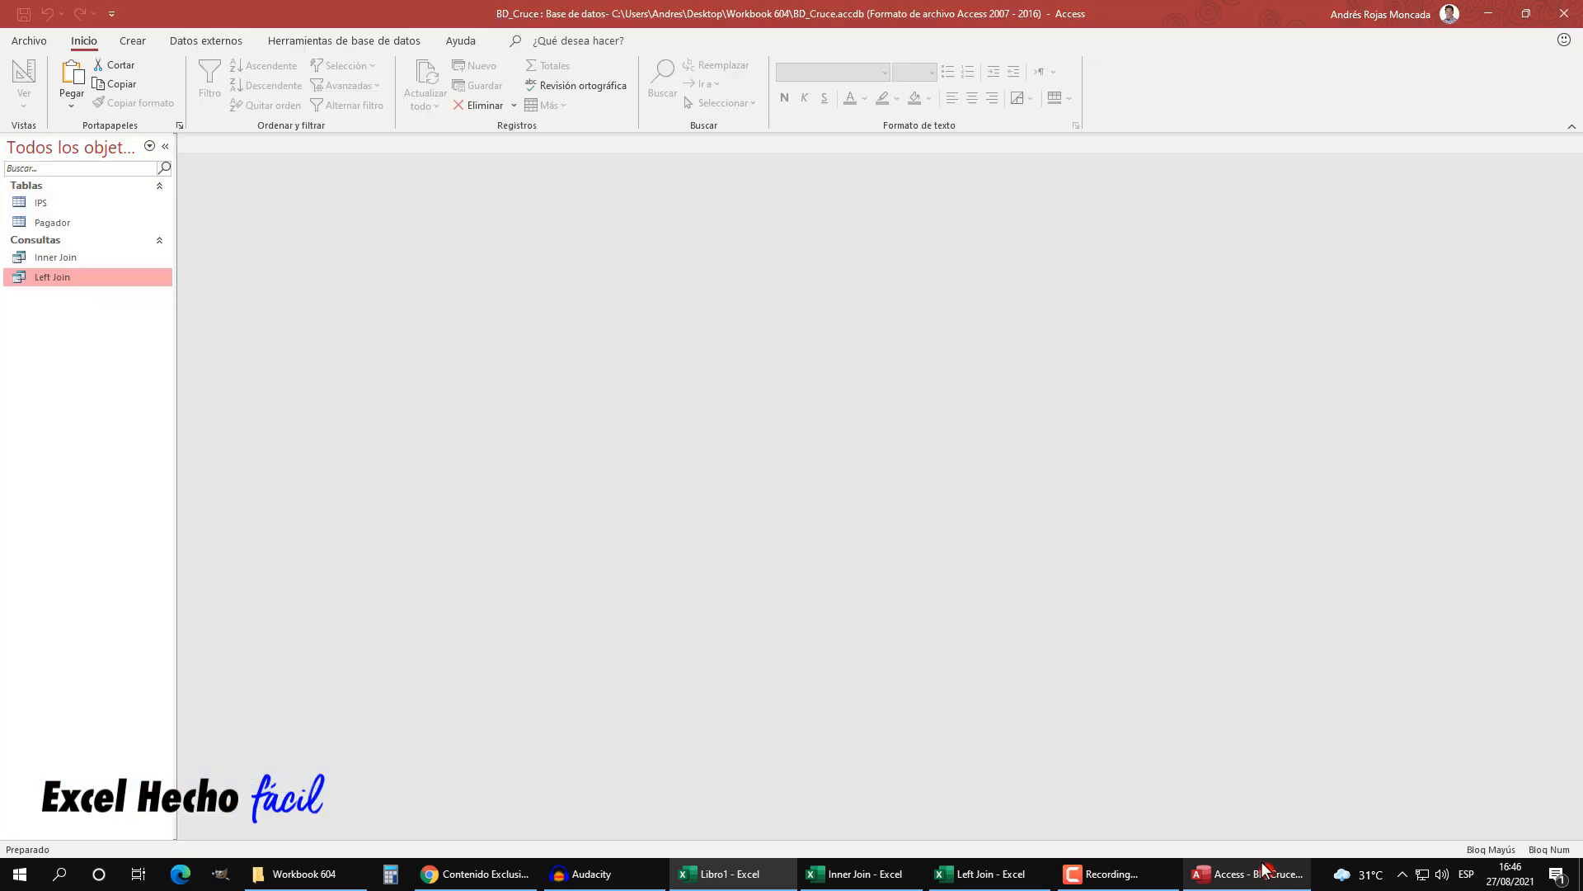
{"action": "left_click", "coordinate": [84, 262]}
{"action": "right_click", "coordinate": [85, 264]}
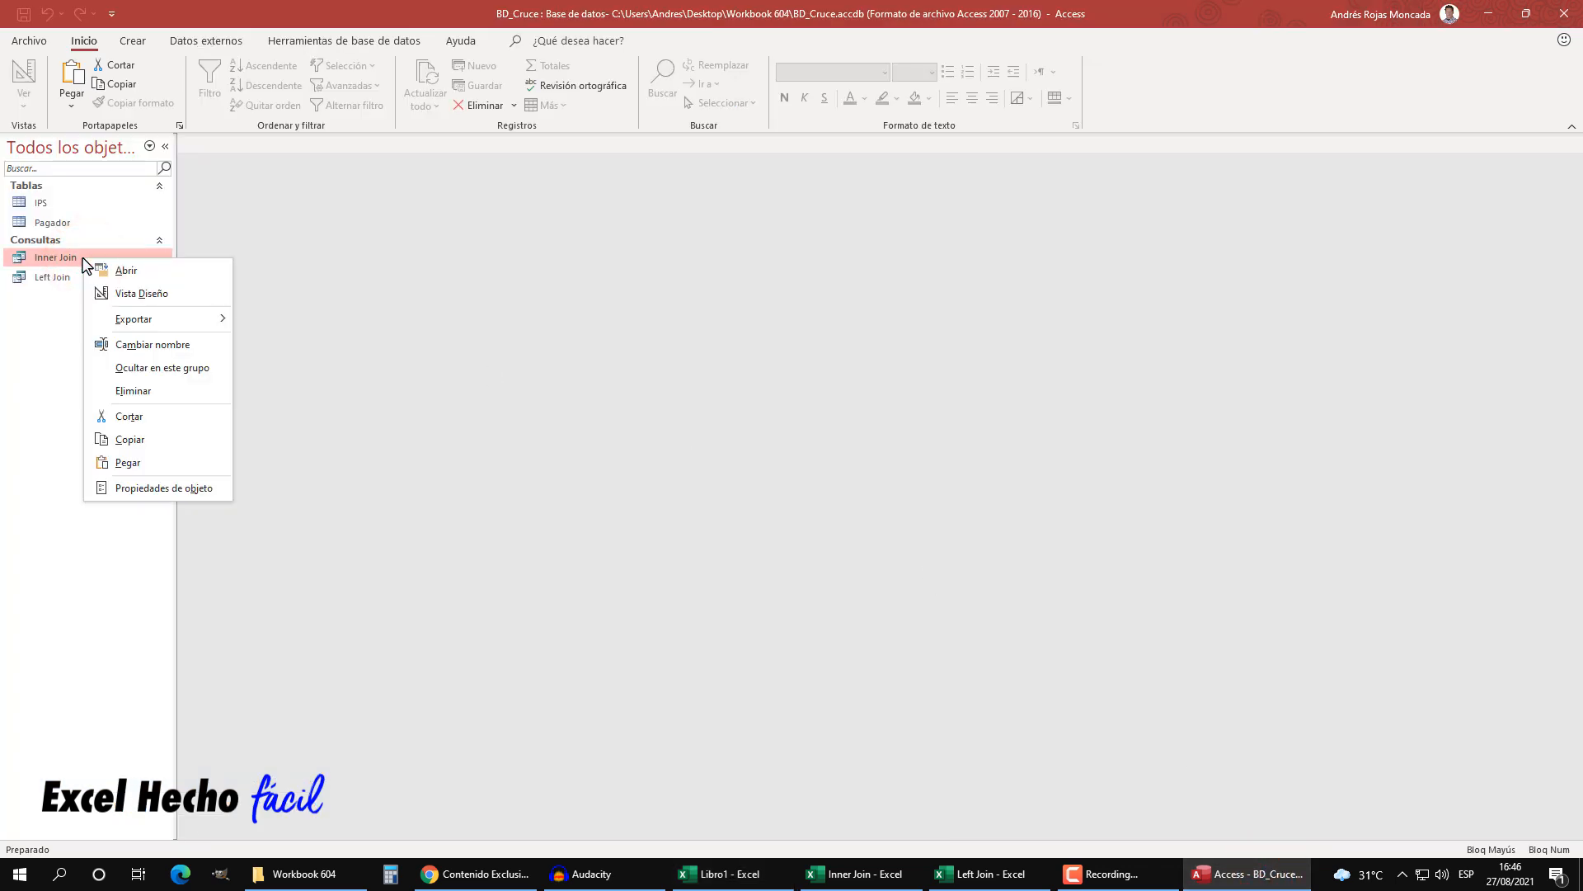
{"action": "left_click", "coordinate": [140, 440]}
{"action": "right_click", "coordinate": [61, 345]}
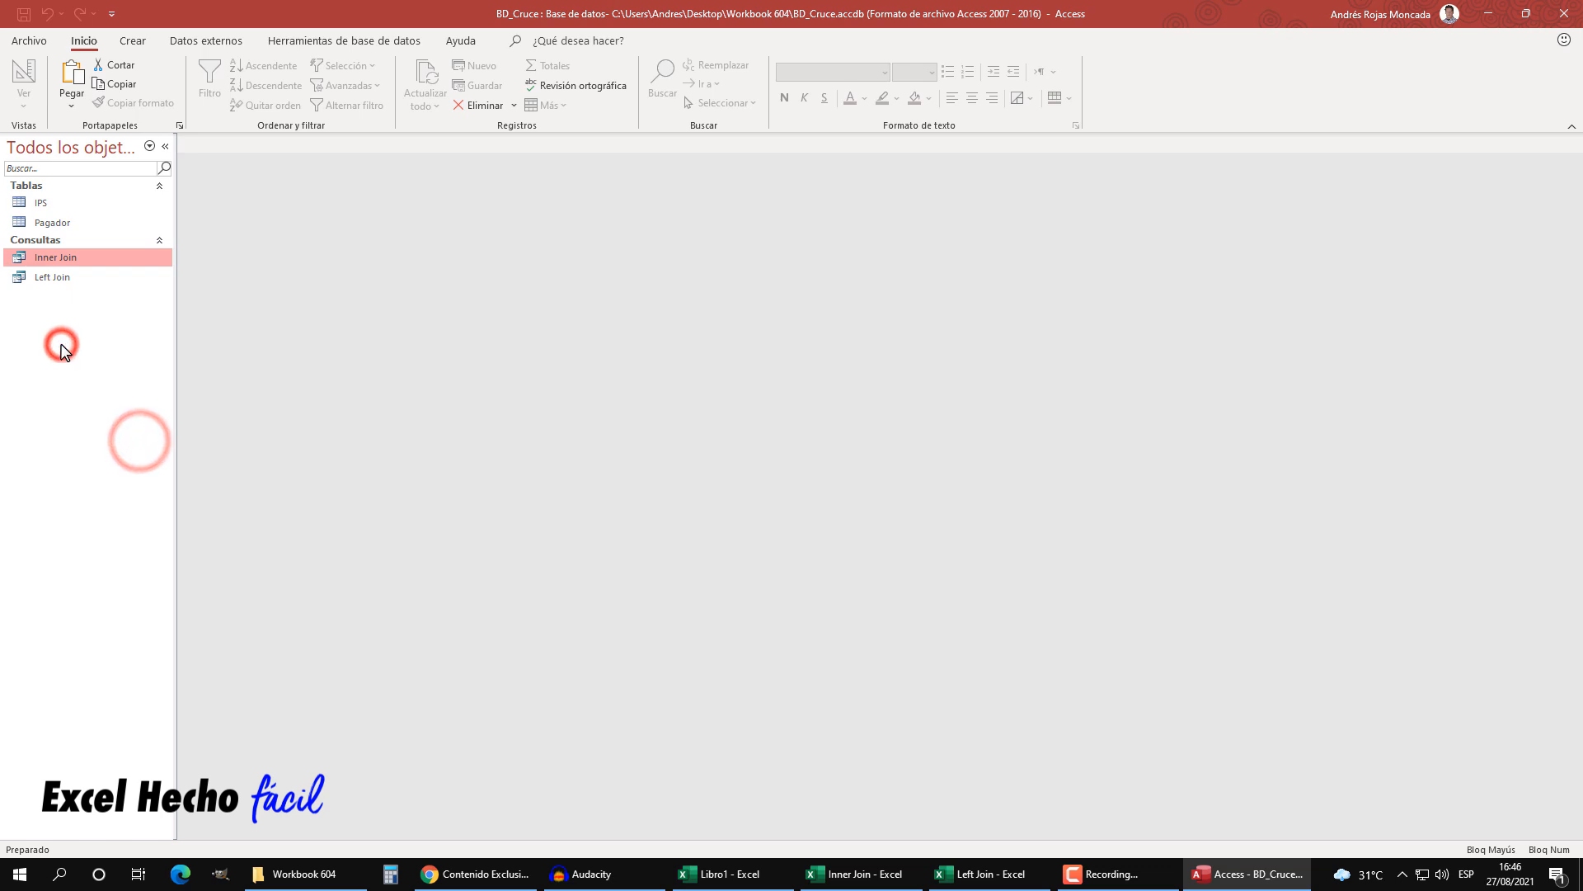
{"action": "left_click", "coordinate": [107, 458]}
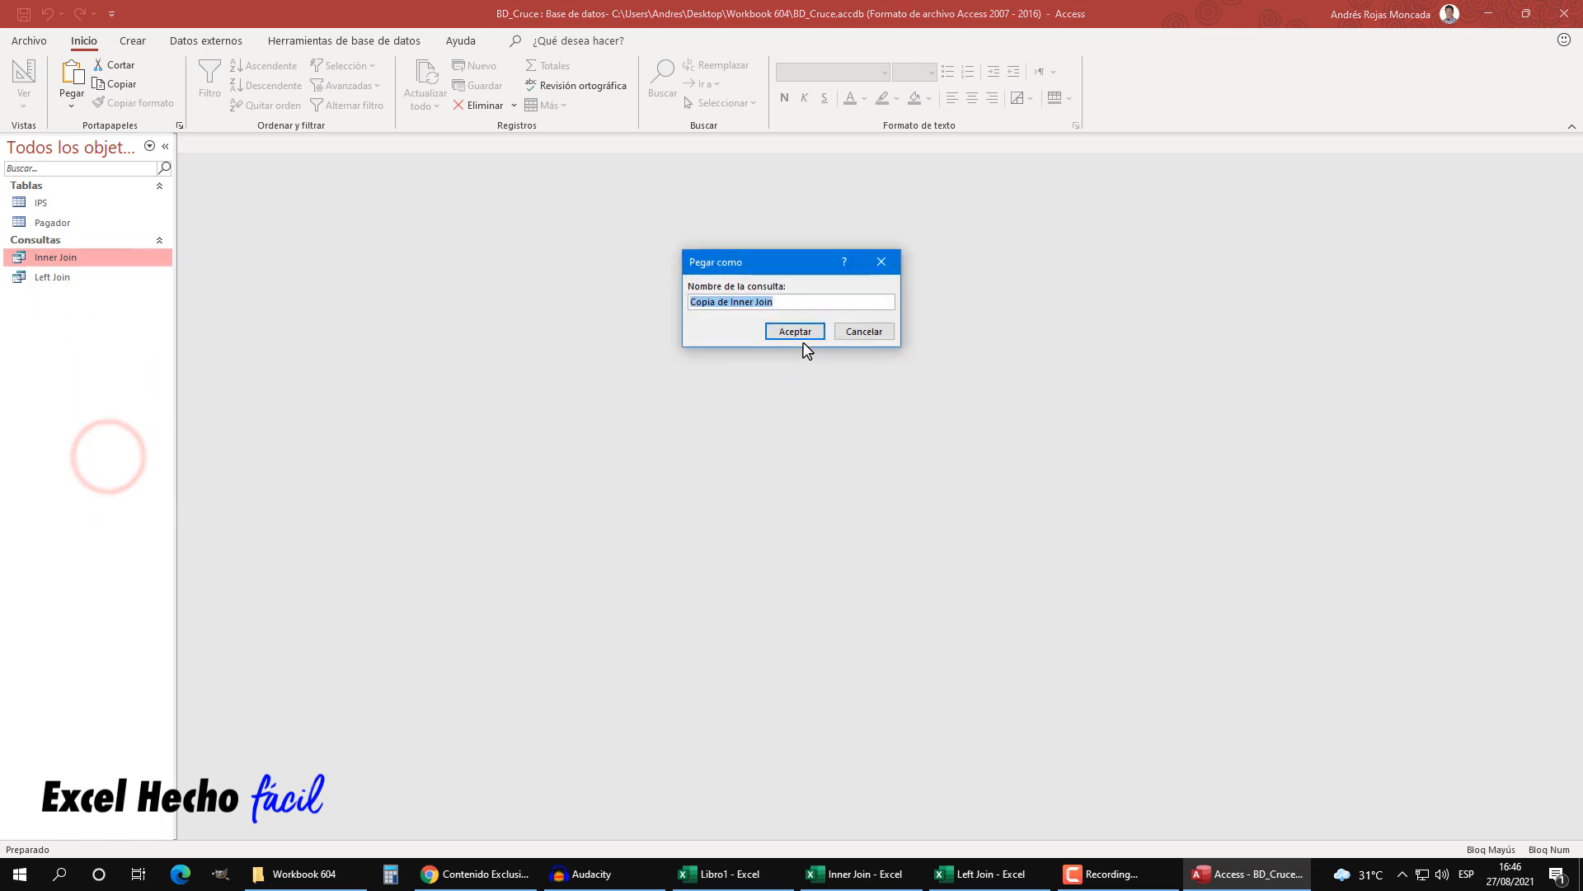
{"action": "left_click", "coordinate": [797, 303]}
{"action": "key", "text": "Left"}
{"action": "key", "text": "Left"}
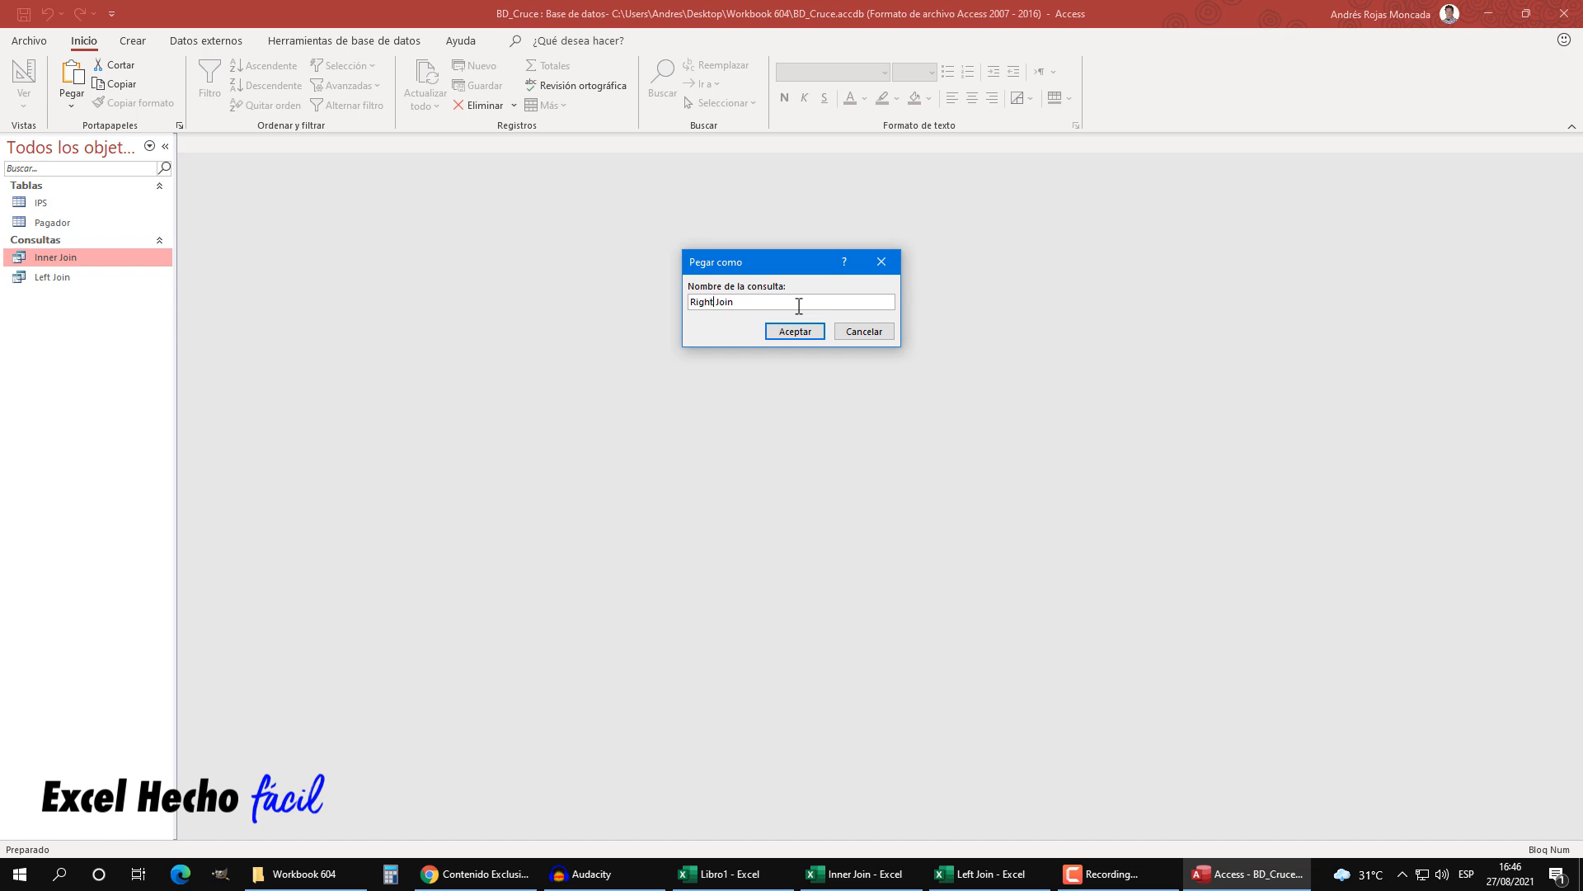
{"action": "left_click", "coordinate": [816, 331]}
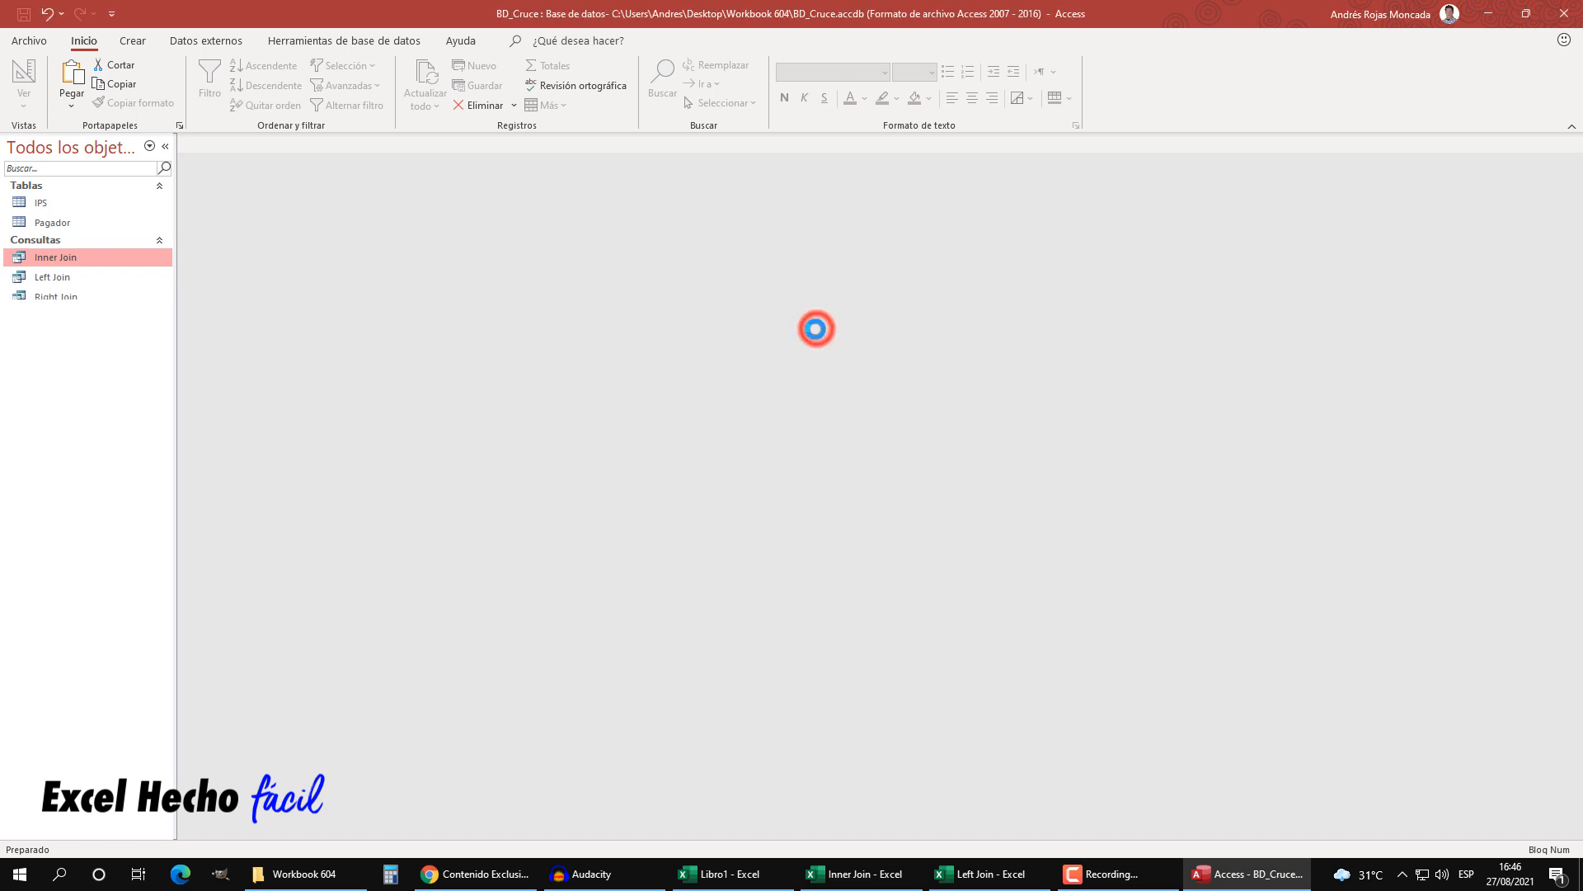
- Open the Right Join query and show its SQL statement
{"action": "left_click", "coordinate": [53, 299]}
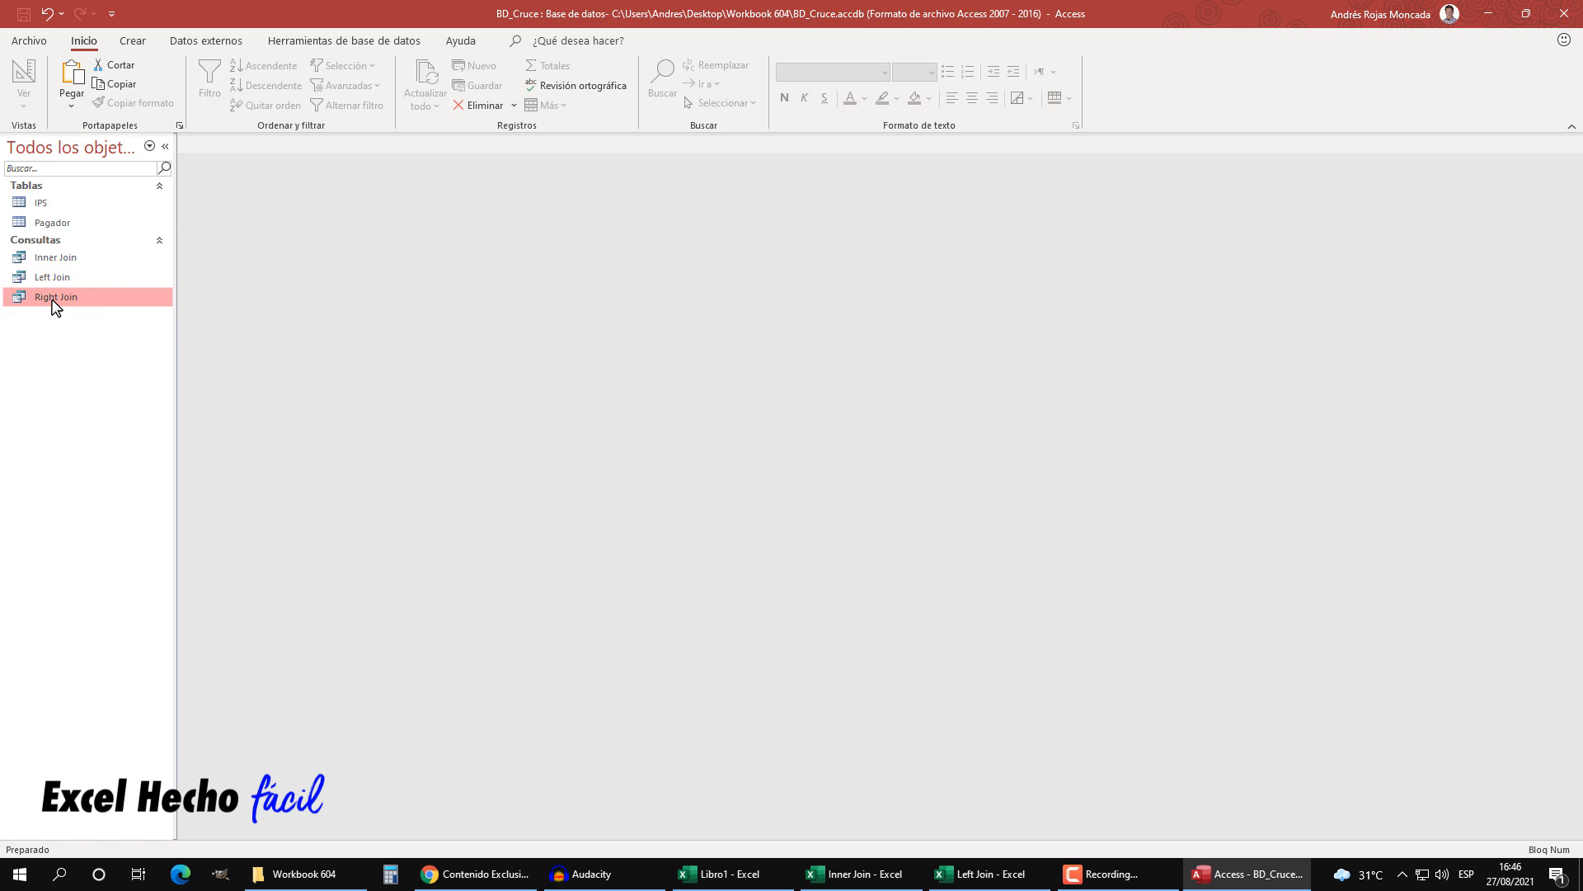
{"action": "double_click", "coordinate": [53, 298]}
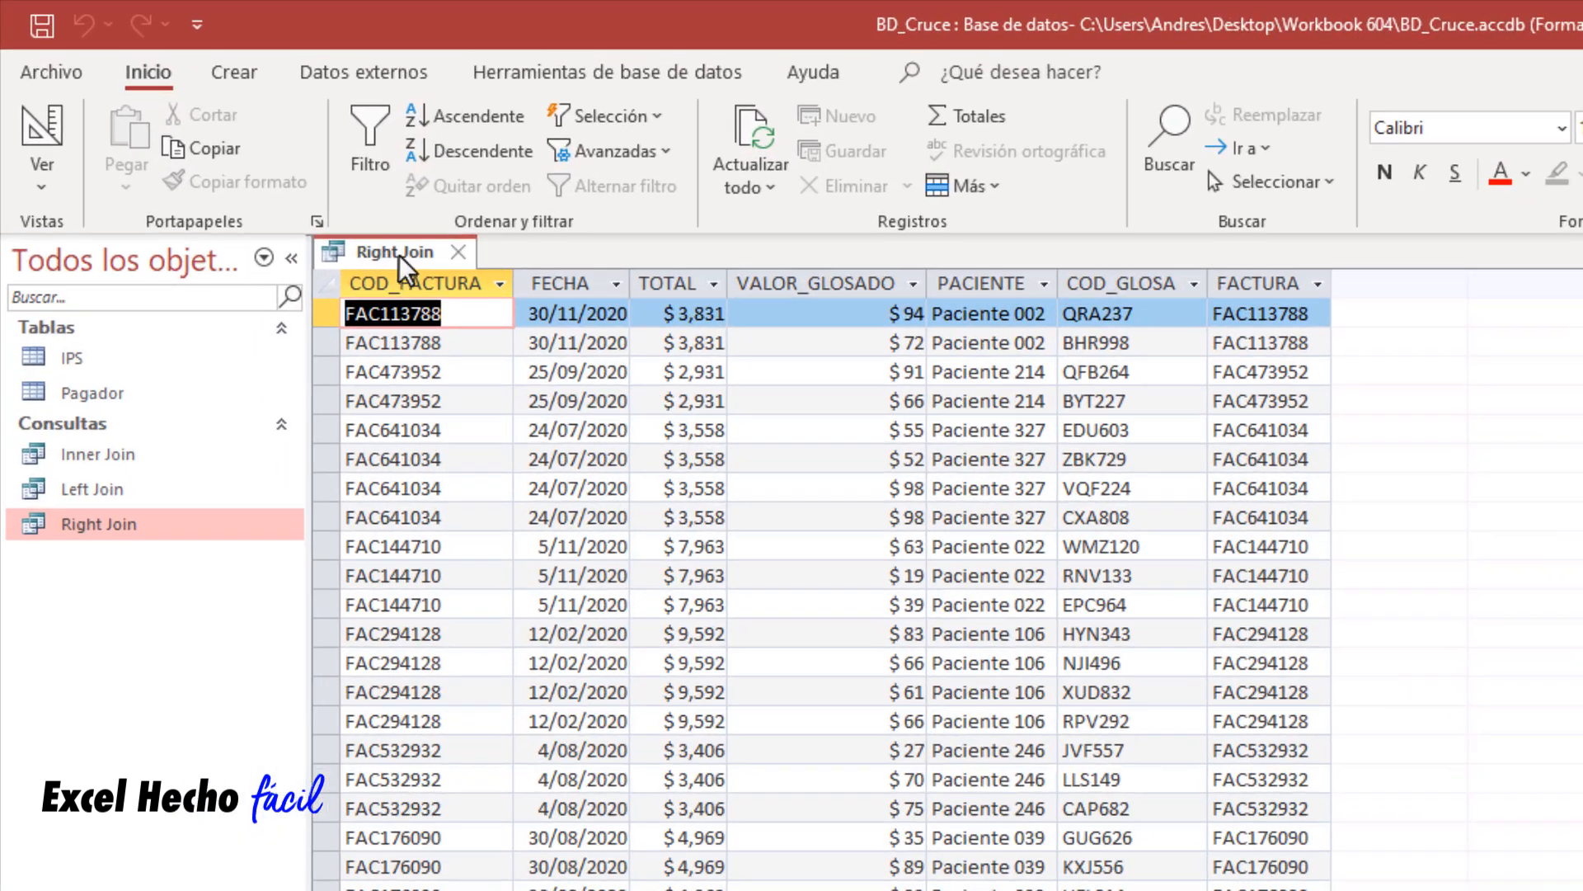
{"action": "right_click", "coordinate": [223, 142]}
{"action": "left_click", "coordinate": [299, 253]}
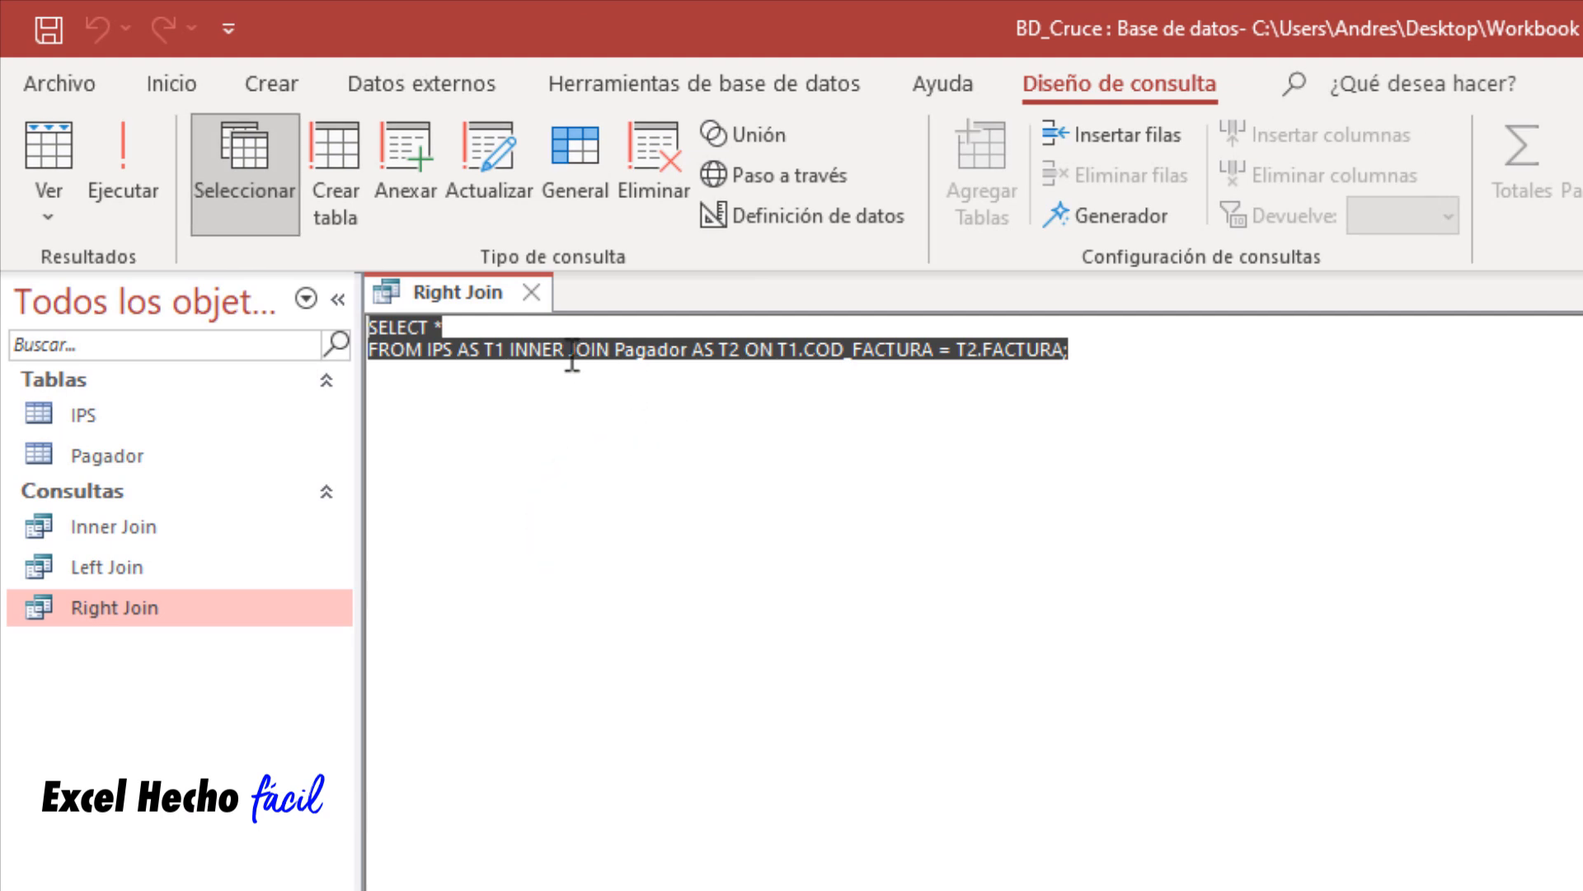
- Replace INNER with RIGHT in the query's JOIN clause between IPS and Pagador, and run the query
{"action": "left_click", "coordinate": [569, 350]}
{"action": "key", "text": "Left"}
{"action": "key", "text": "BackSpace"}
{"action": "key", "text": "BackSpace"}
{"action": "key", "text": "BackSpace"}
{"action": "key", "text": "BackSpace"}
{"action": "key", "text": "BackSpace"}
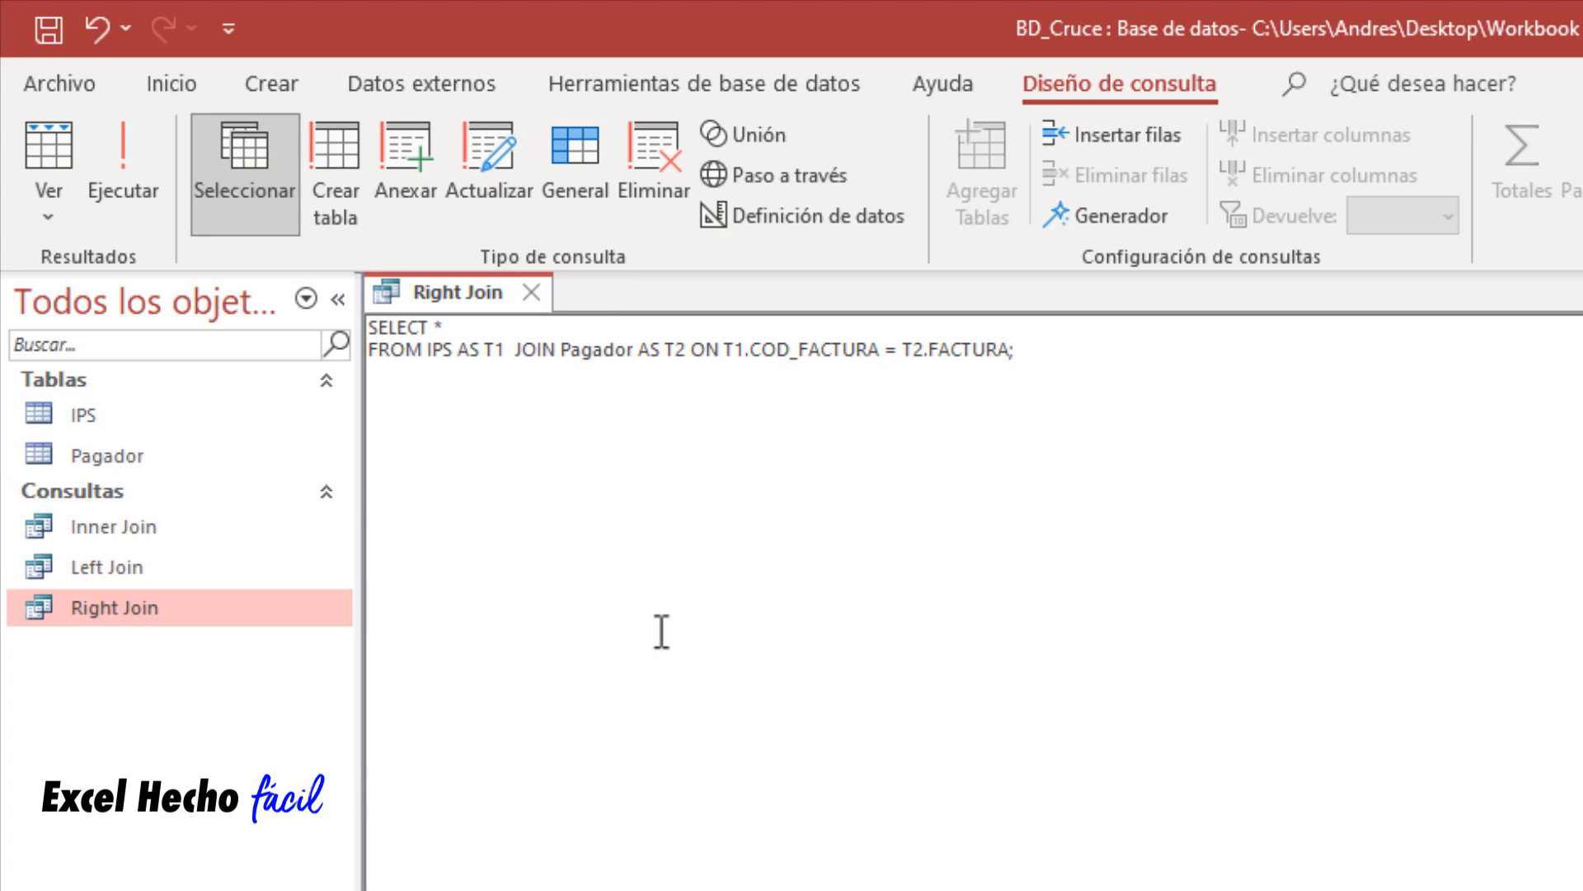
{"action": "type", "text": "RI"}
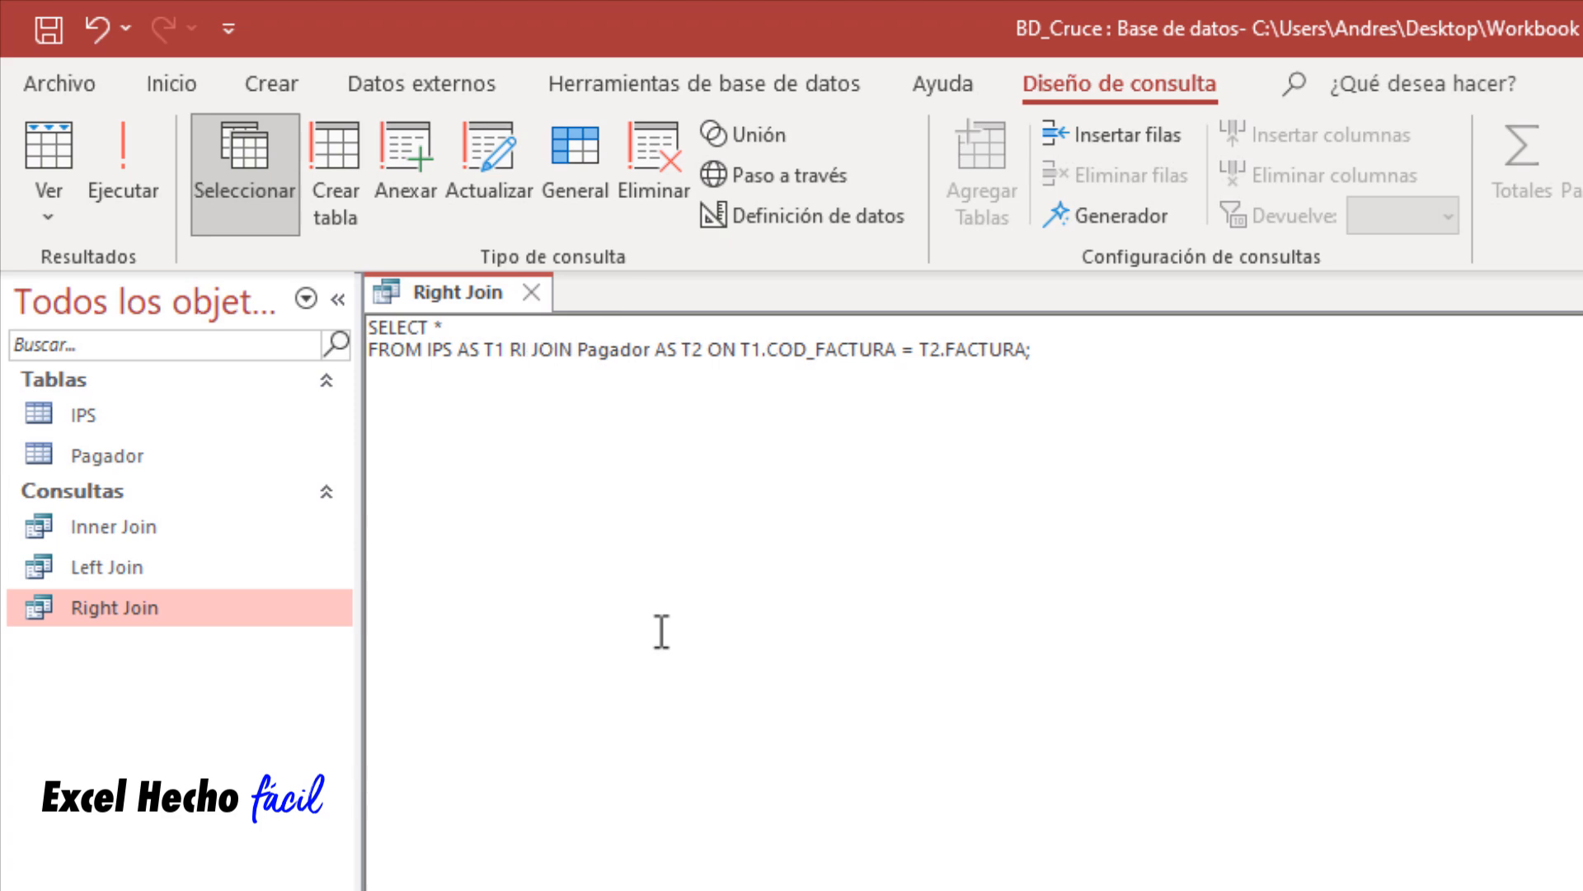
{"action": "type", "text": "GHT"}
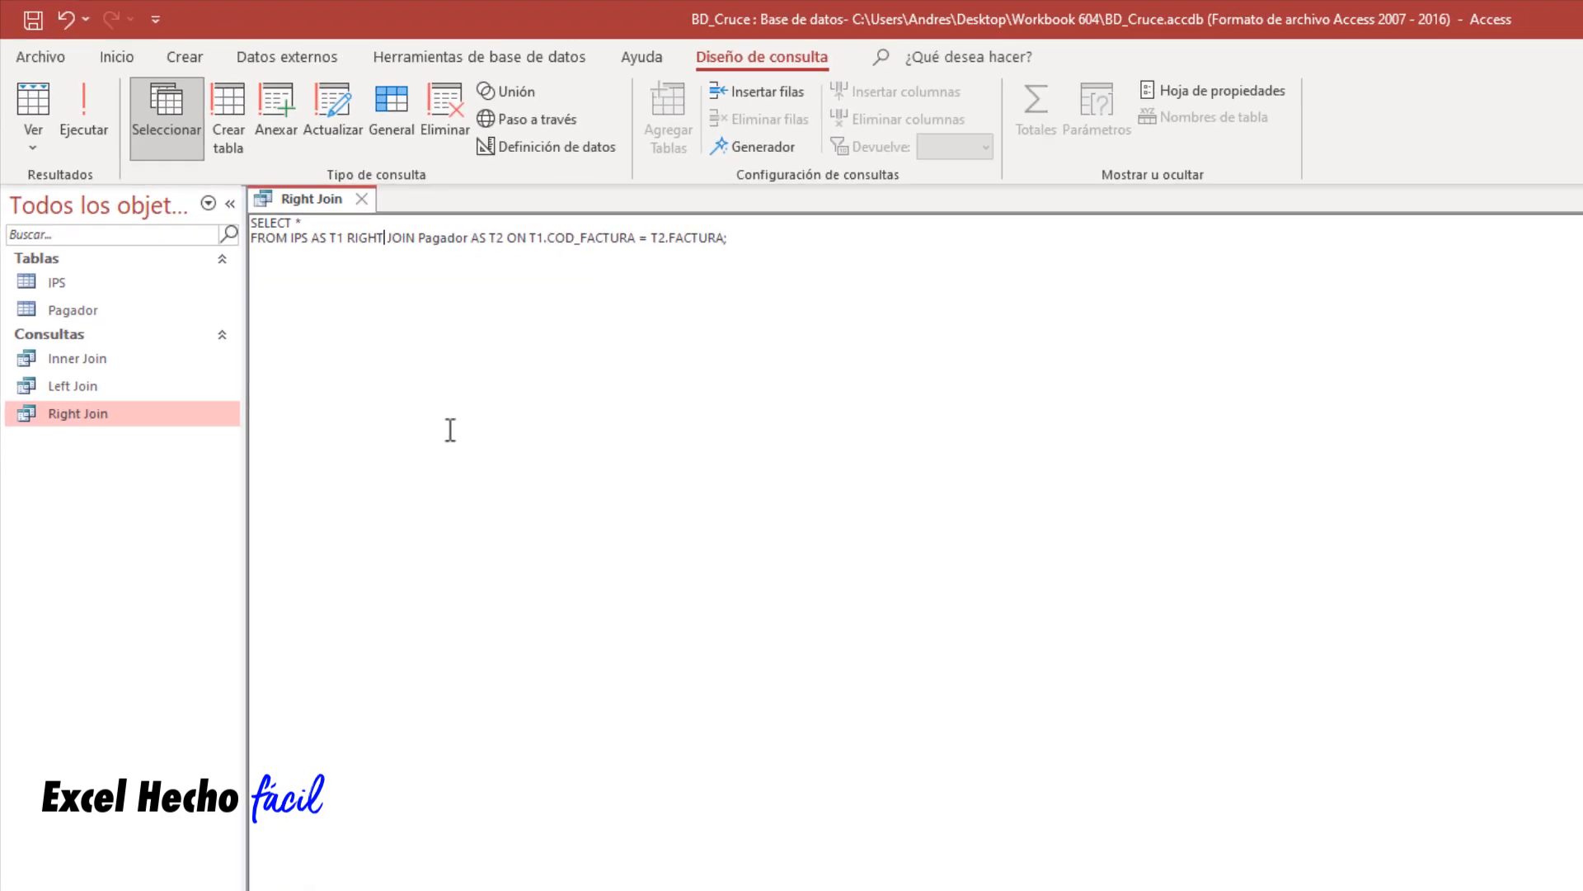
{"action": "left_click", "coordinate": [60, 87]}
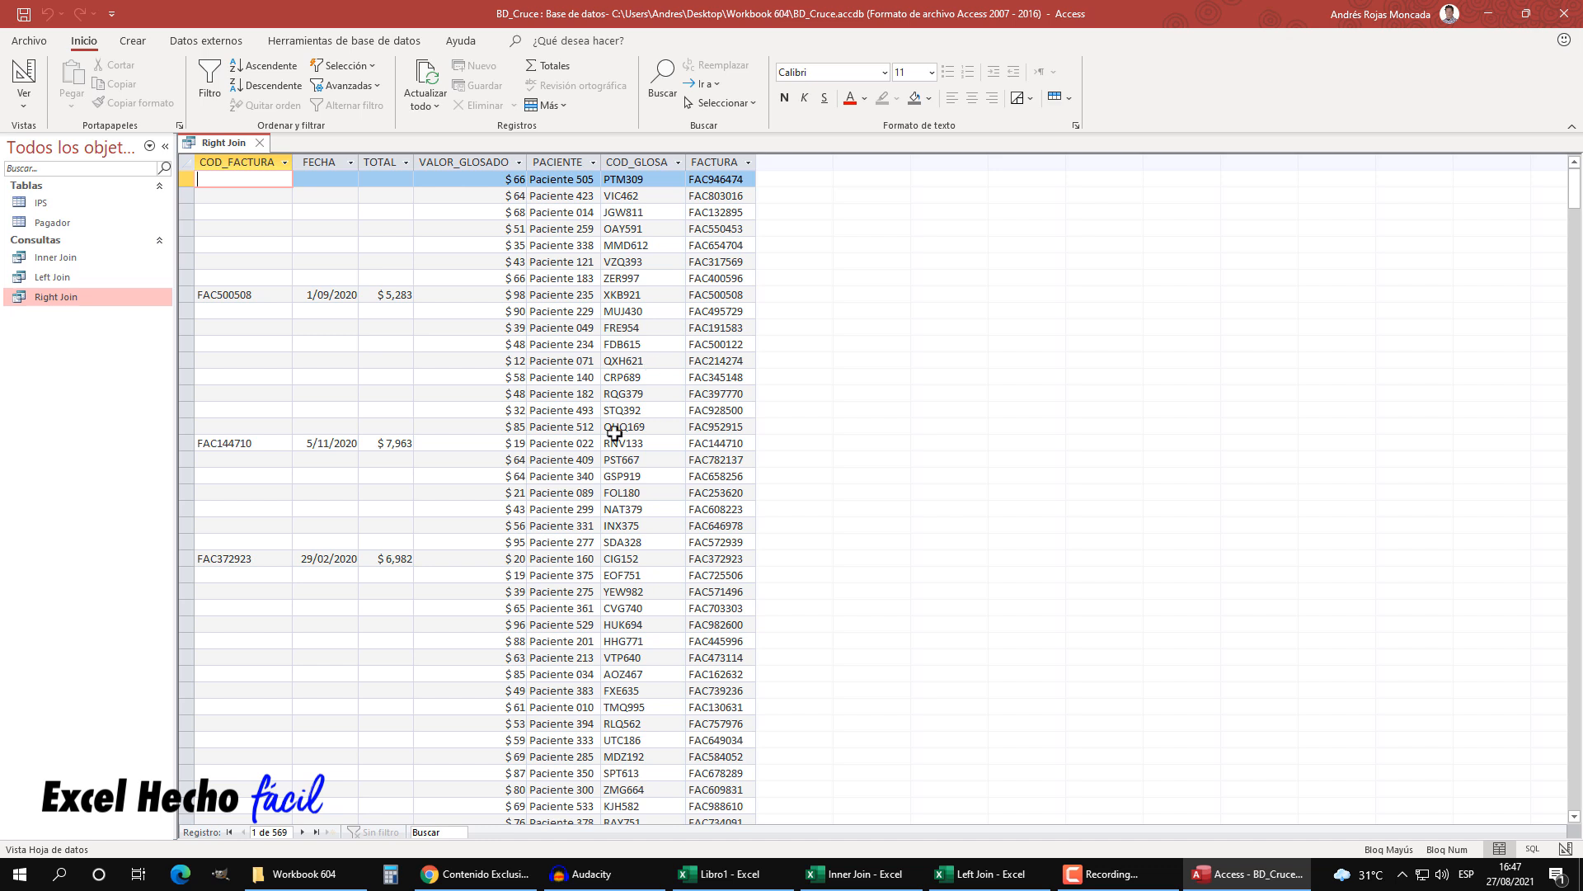
- Look through the Right Join query results, then save and close the query
{"action": "scroll", "coordinate": [615, 433], "scroll_direction": "down", "scroll_amount": 20}
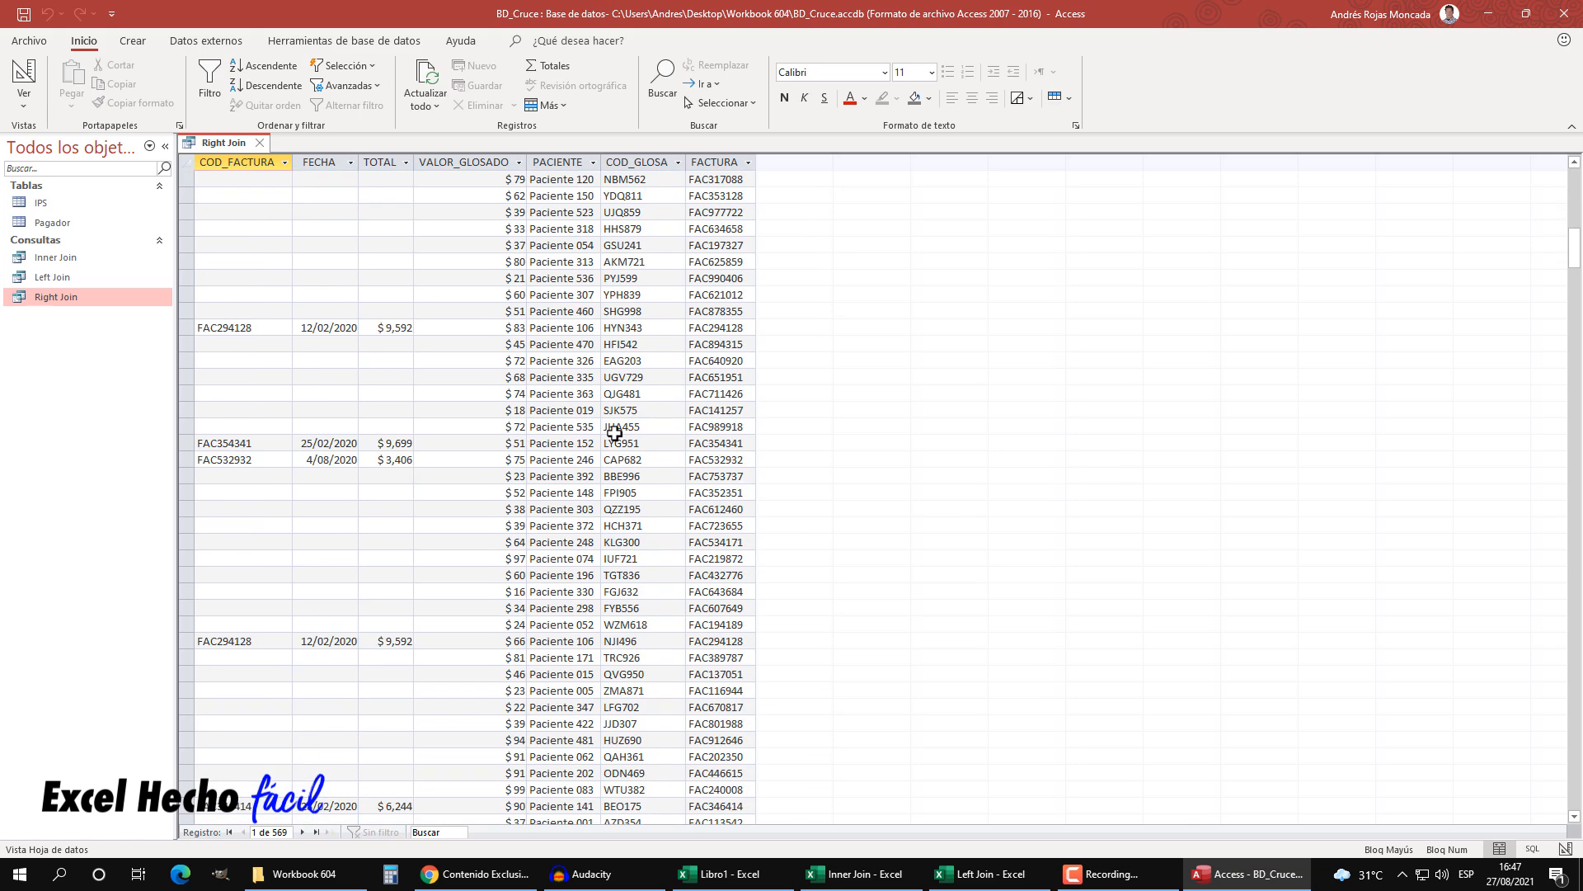
{"action": "scroll", "coordinate": [614, 433], "scroll_direction": "up", "scroll_amount": 5}
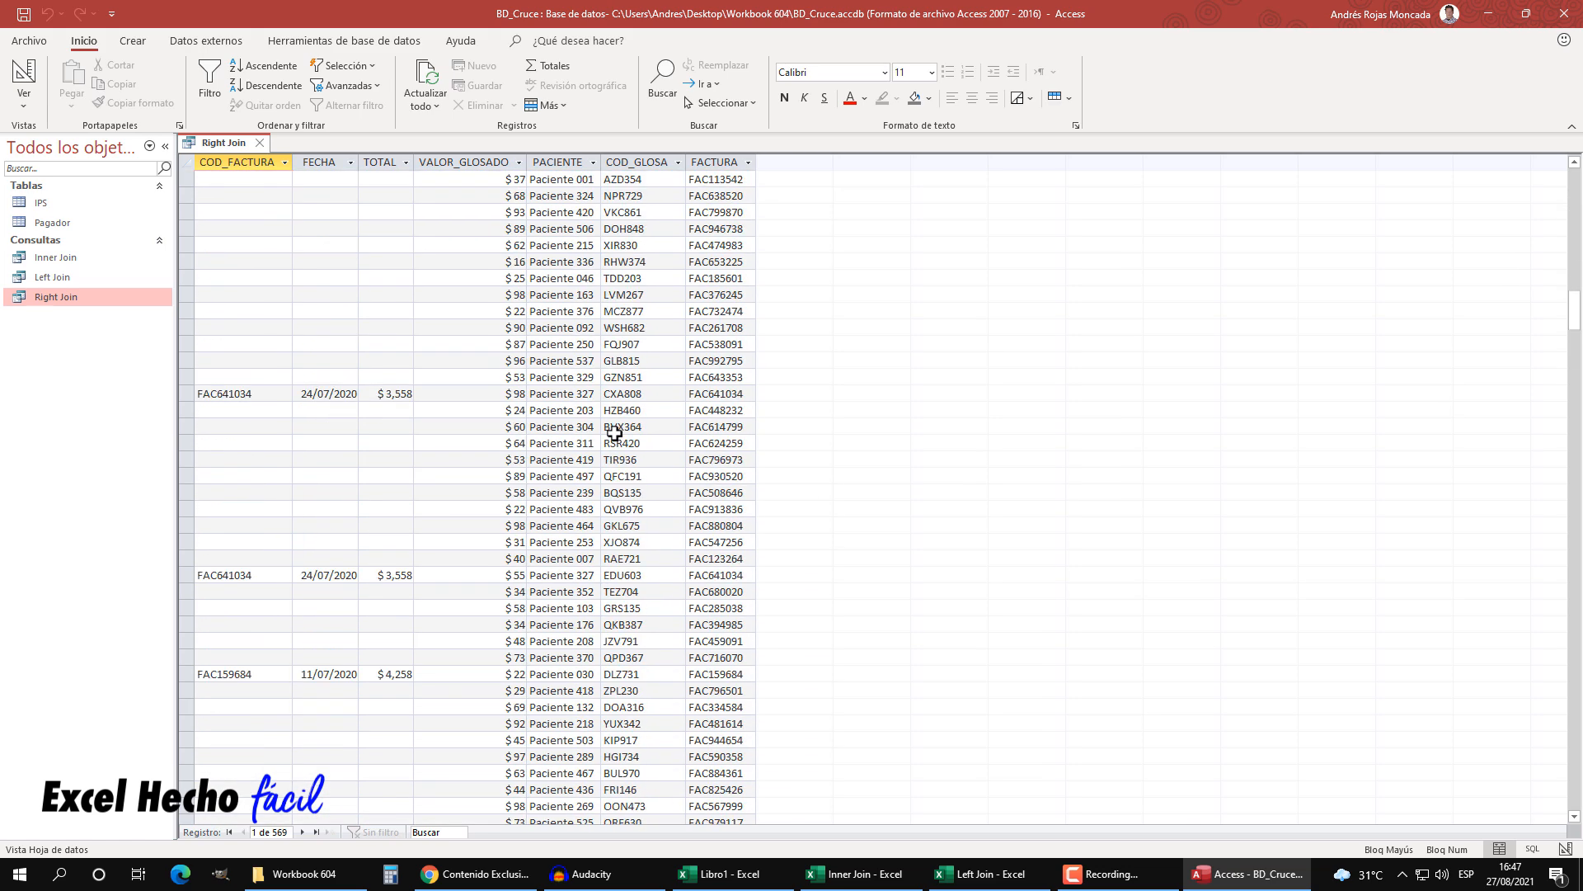
{"action": "scroll", "coordinate": [614, 377], "scroll_direction": "up", "scroll_amount": 20}
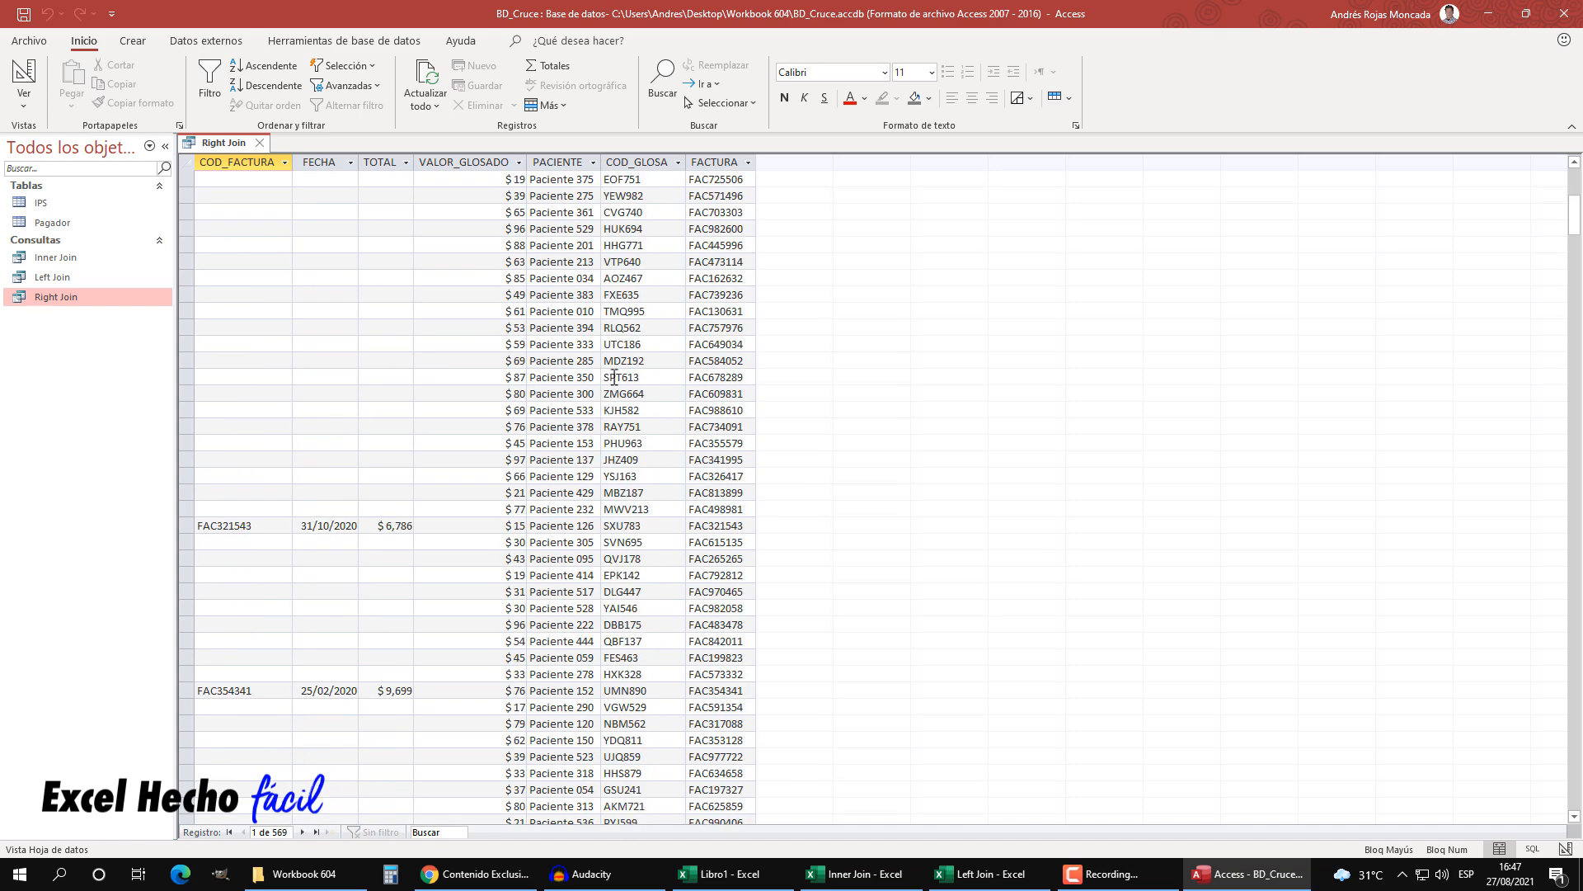
{"action": "right_click", "coordinate": [213, 147]}
{"action": "left_click", "coordinate": [217, 150]}
{"action": "left_click", "coordinate": [261, 144]}
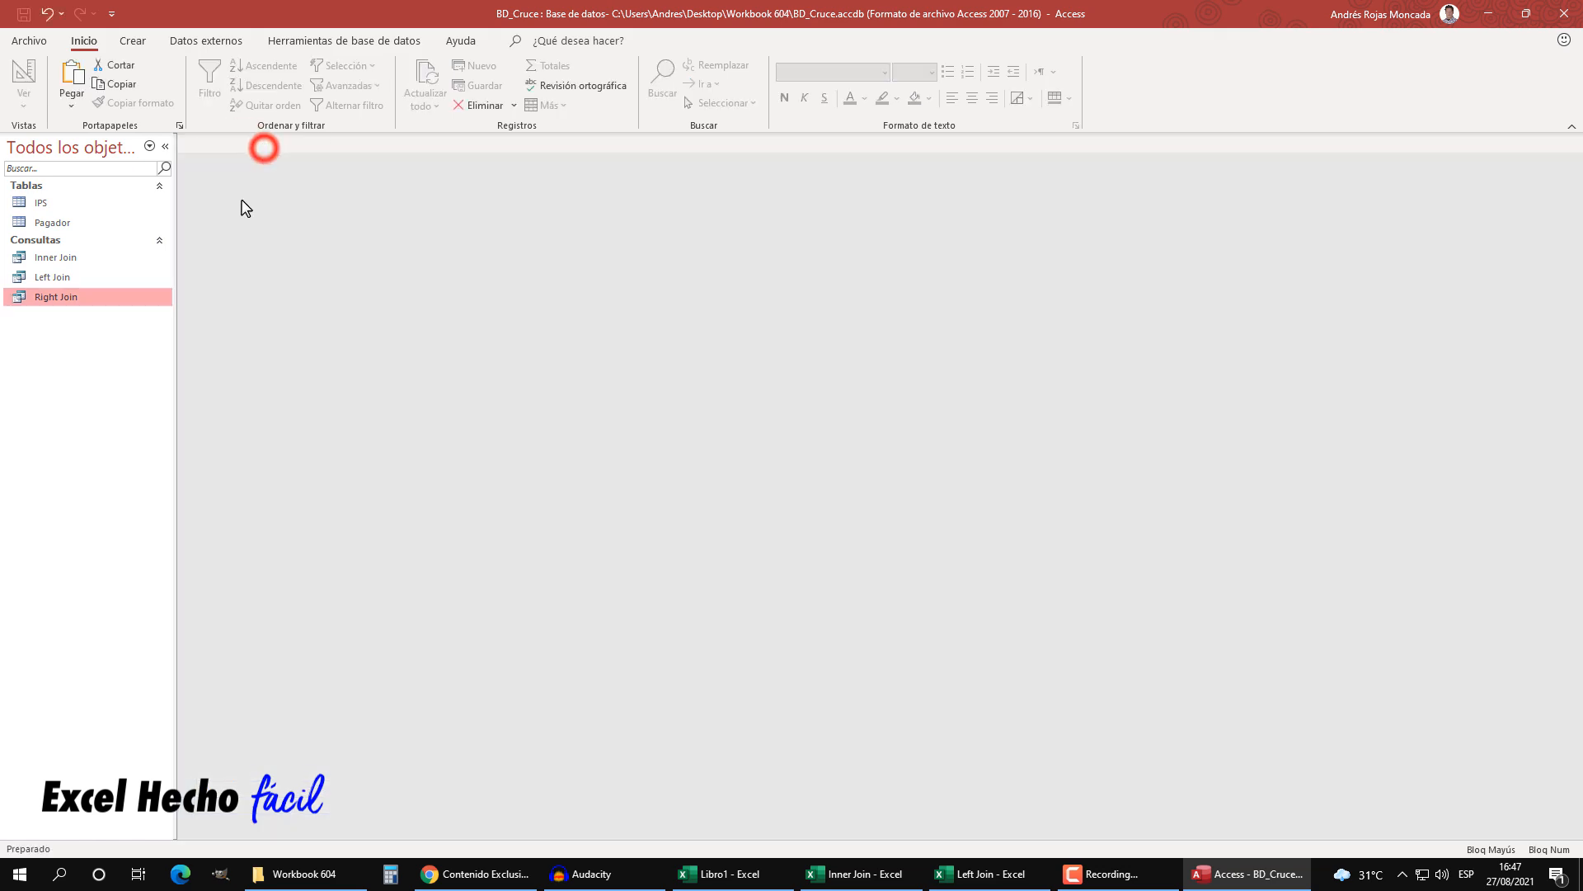
- Export the Right Join query as an Excel workbook named Right Join in the desktop's Workbook 604 folder
{"action": "right_click", "coordinate": [78, 299]}
{"action": "mouse_move", "coordinate": [131, 363]}
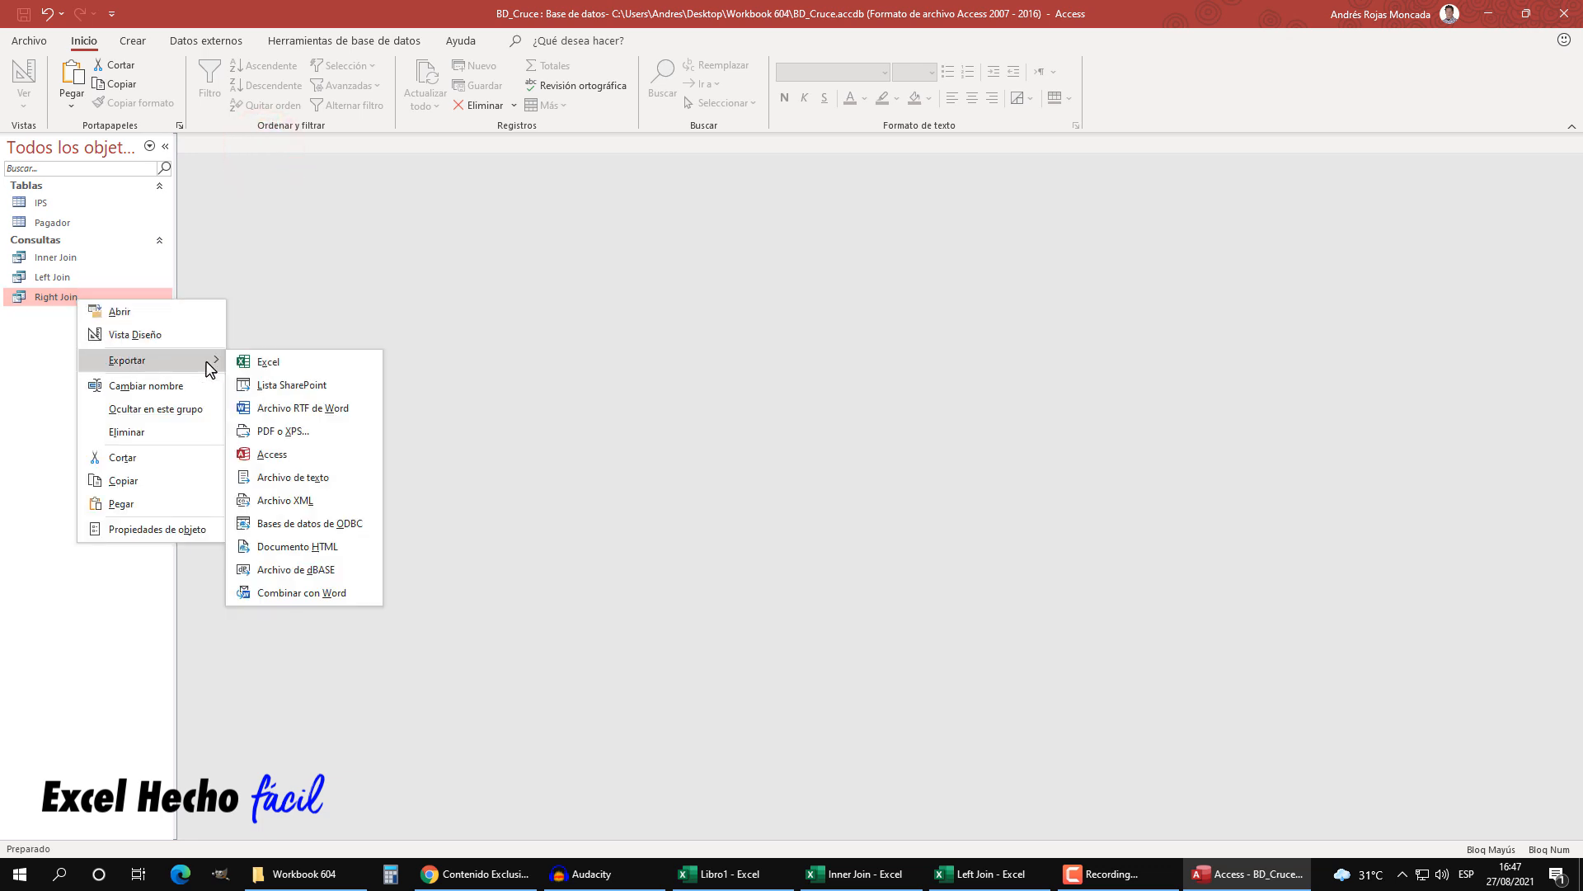
{"action": "left_click", "coordinate": [295, 362]}
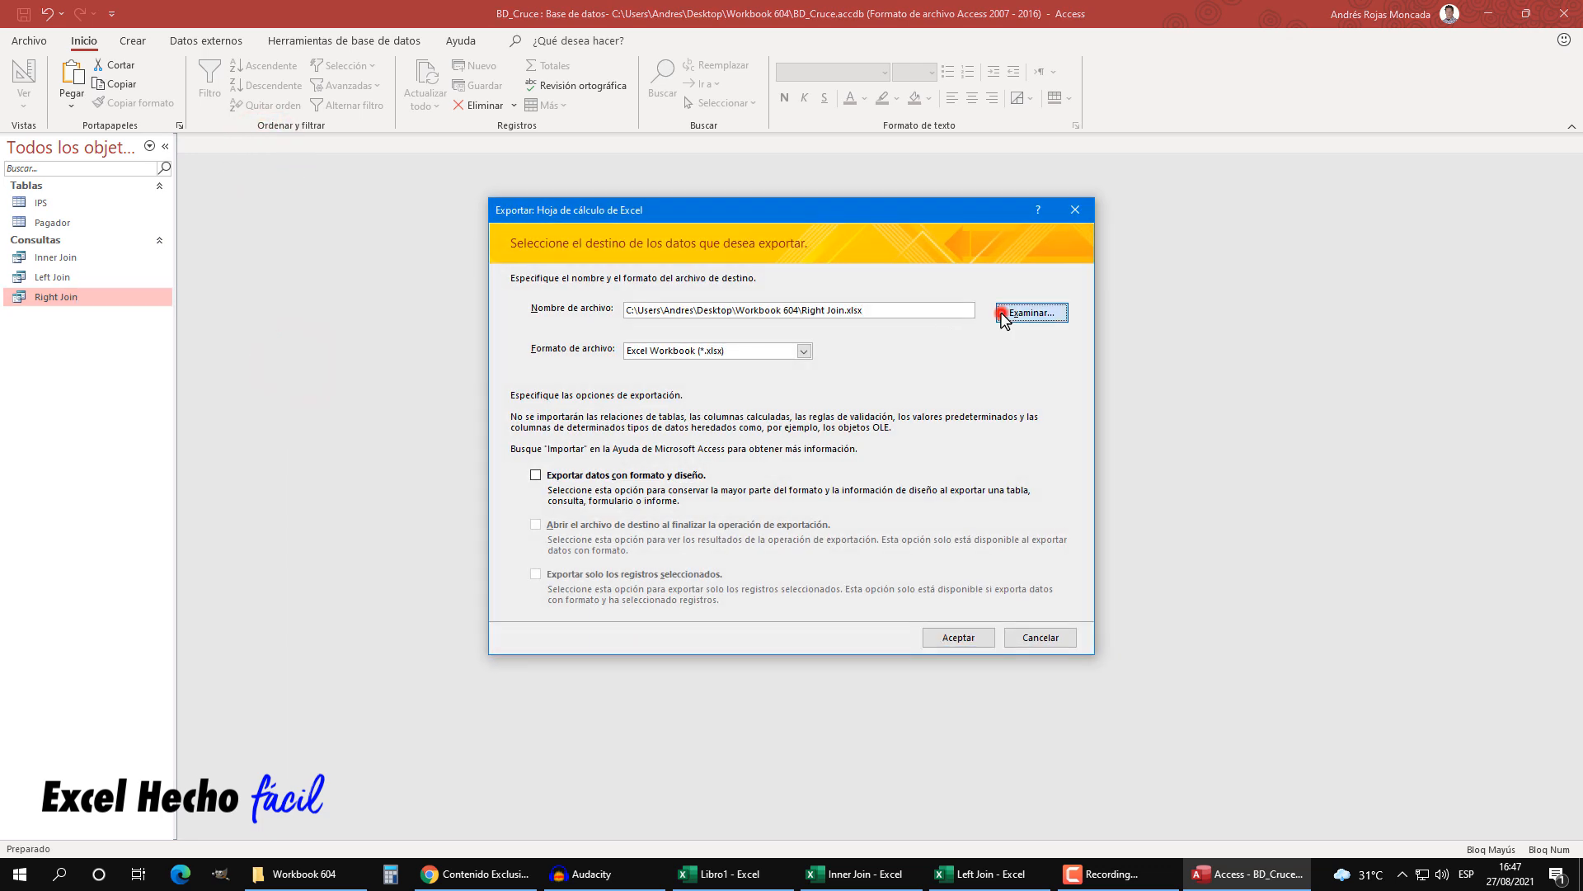
{"action": "left_click", "coordinate": [1004, 314]}
{"action": "left_click", "coordinate": [559, 411]}
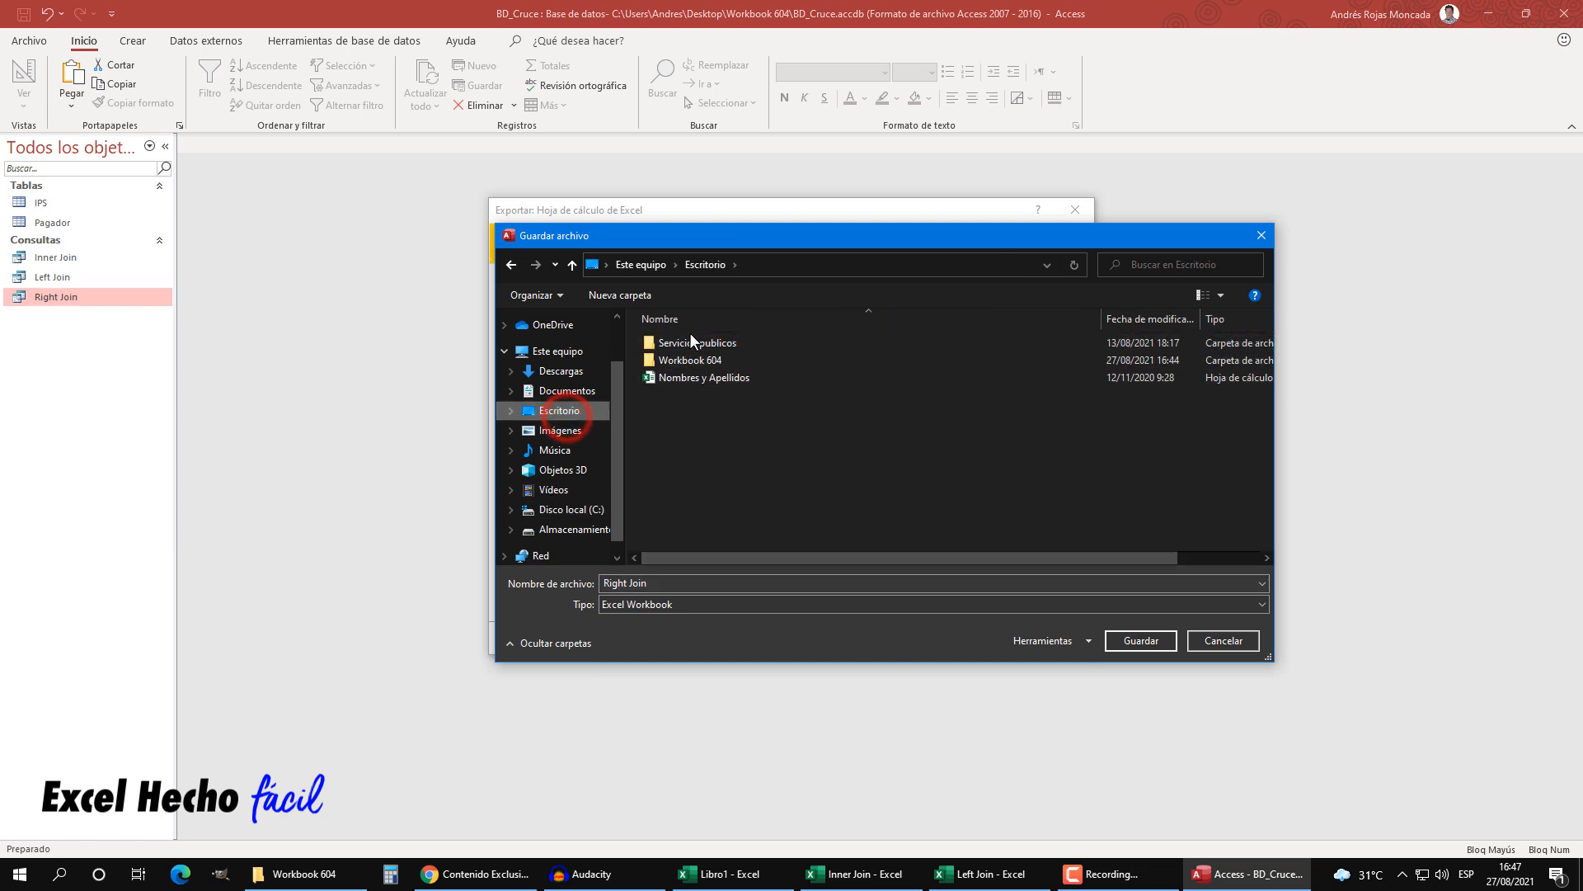
{"action": "double_click", "coordinate": [688, 359]}
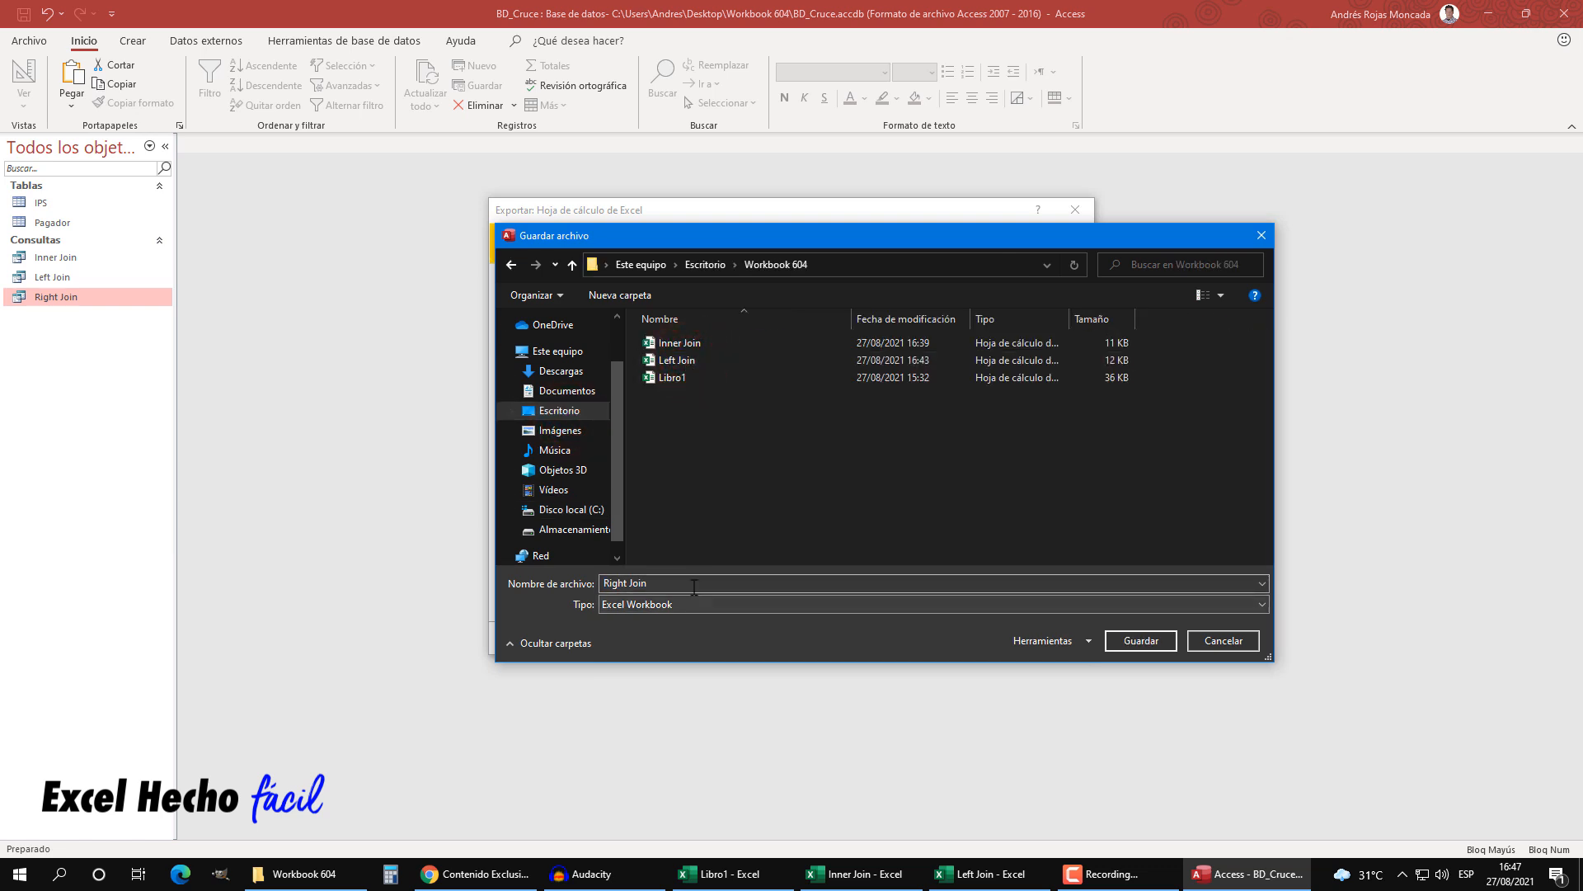
{"action": "left_click", "coordinate": [1148, 642]}
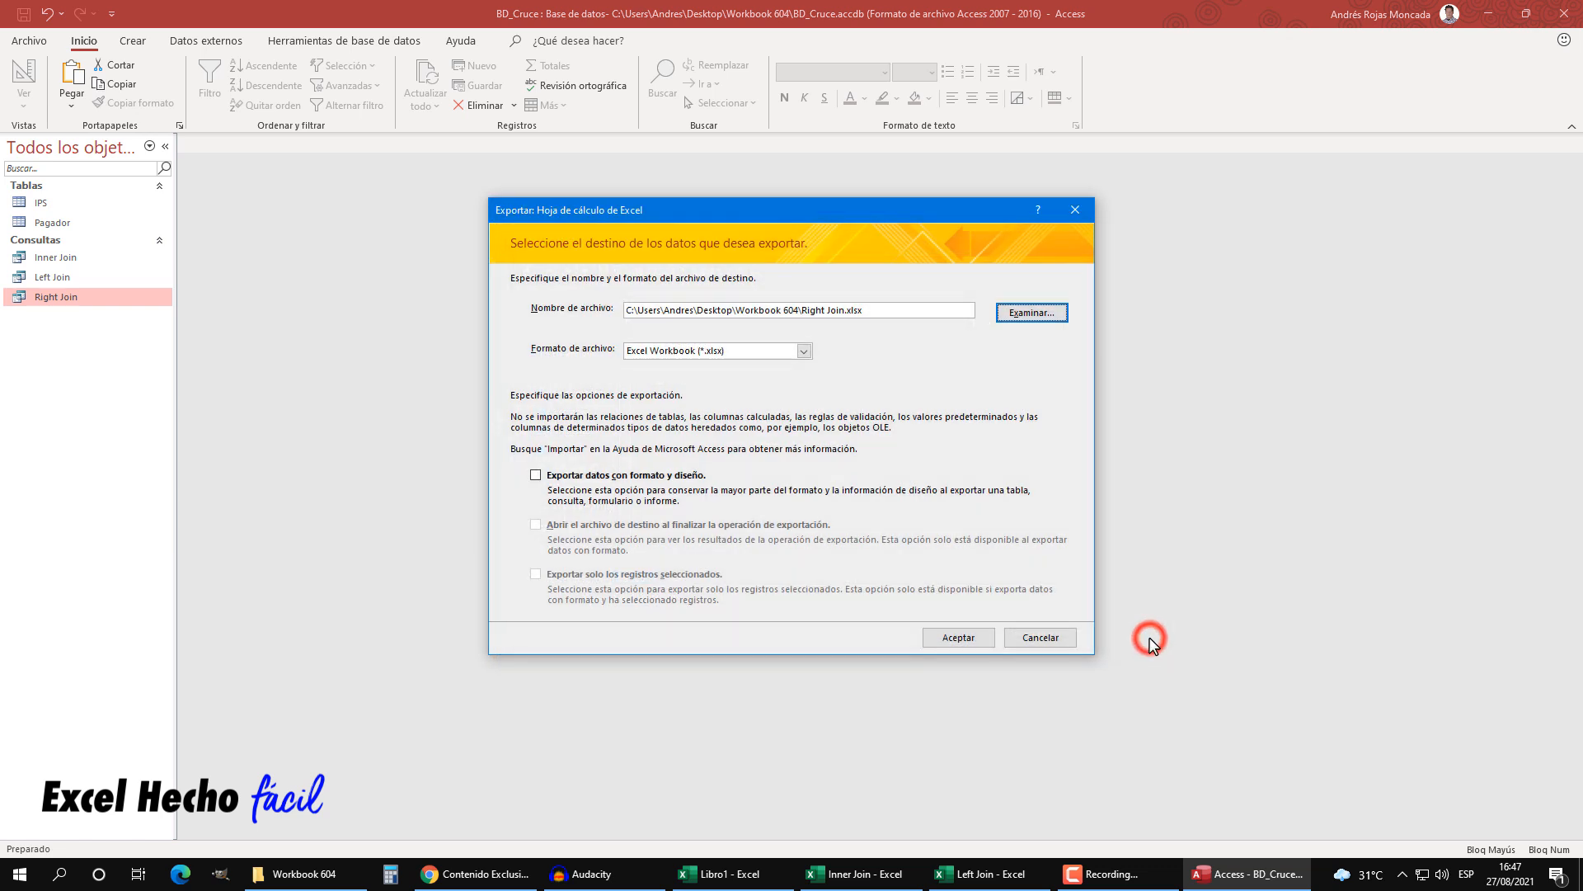
{"action": "left_click", "coordinate": [953, 641]}
{"action": "left_click", "coordinate": [1041, 653]}
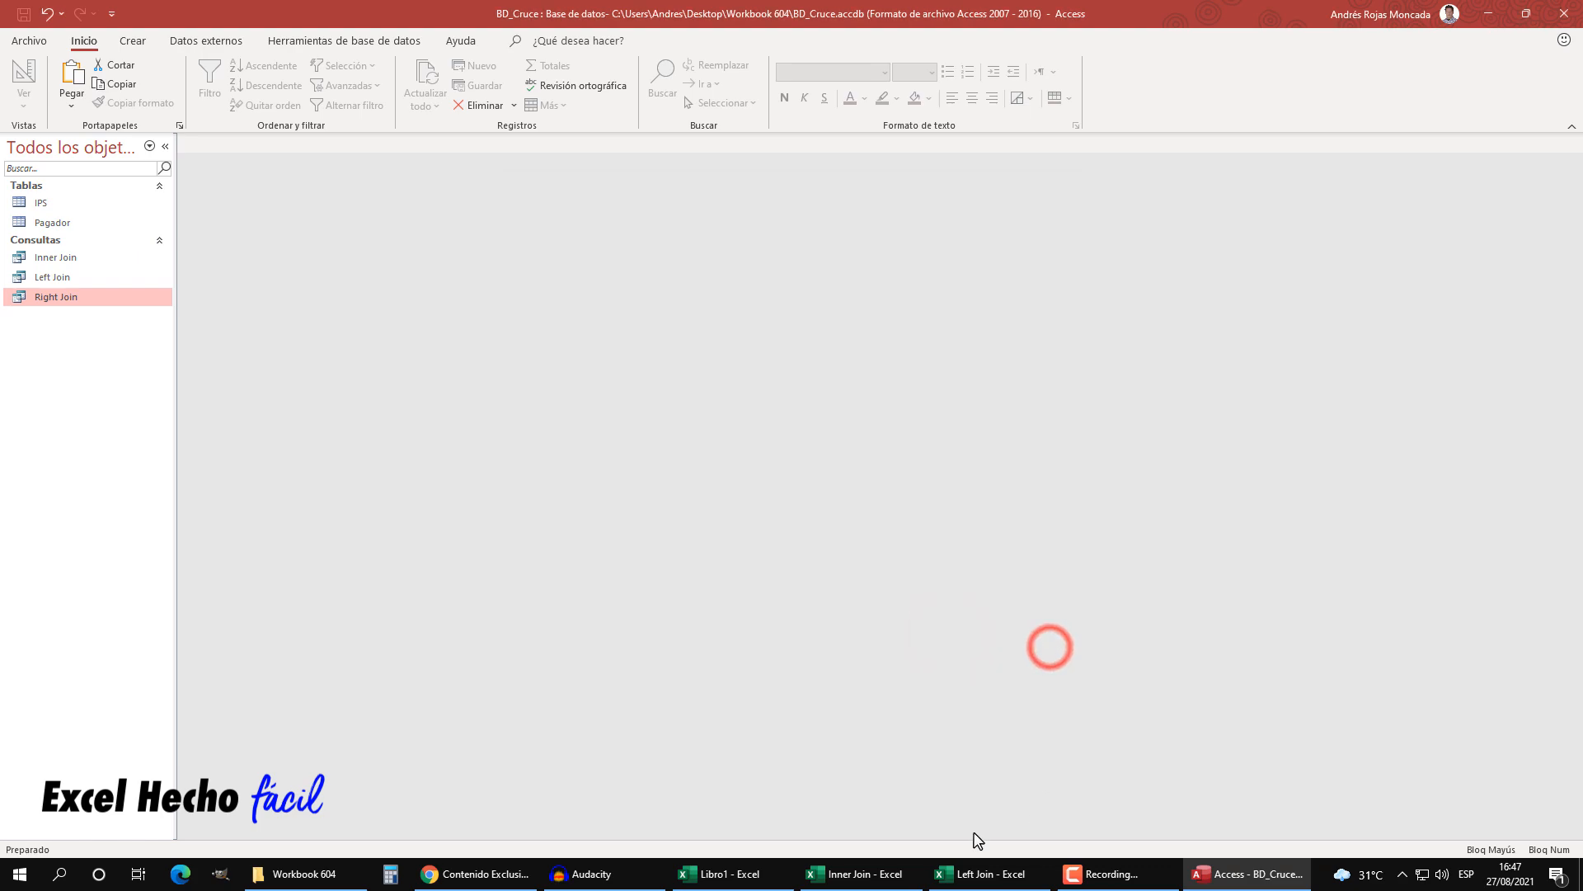
- Open the exported Right Join workbook from the Workbook 604 folder and make the headers in A1:G1 bold
{"action": "left_click", "coordinate": [323, 873]}
{"action": "left_click", "coordinate": [252, 253]}
{"action": "double_click", "coordinate": [251, 253]}
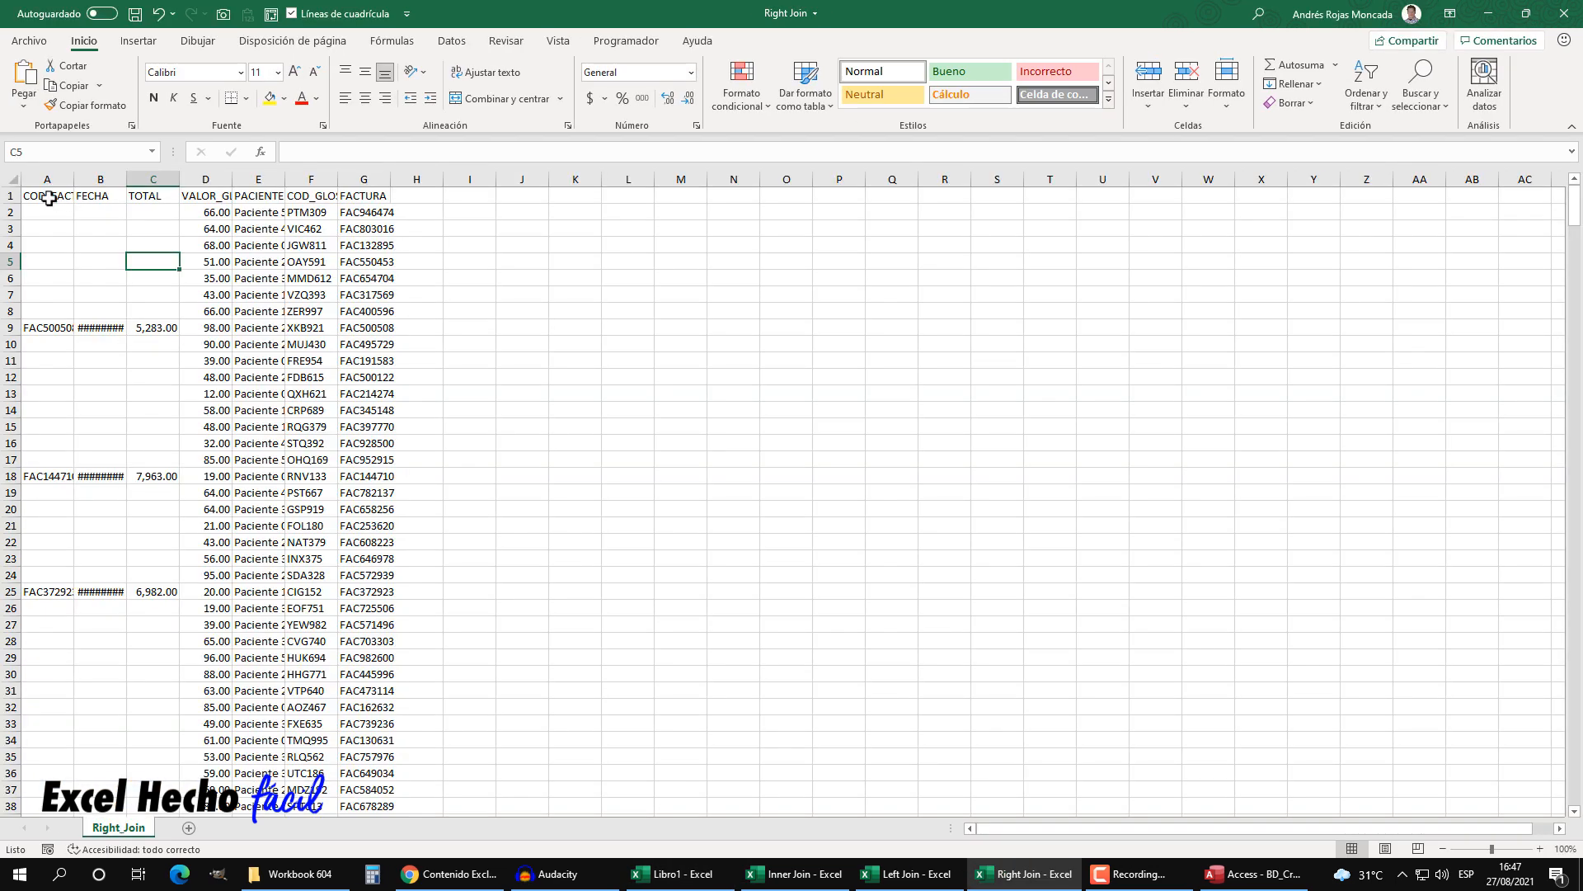
{"action": "left_click_drag", "start_coordinate": [48, 199], "coordinate": [339, 196]}
{"action": "left_click", "coordinate": [153, 98]}
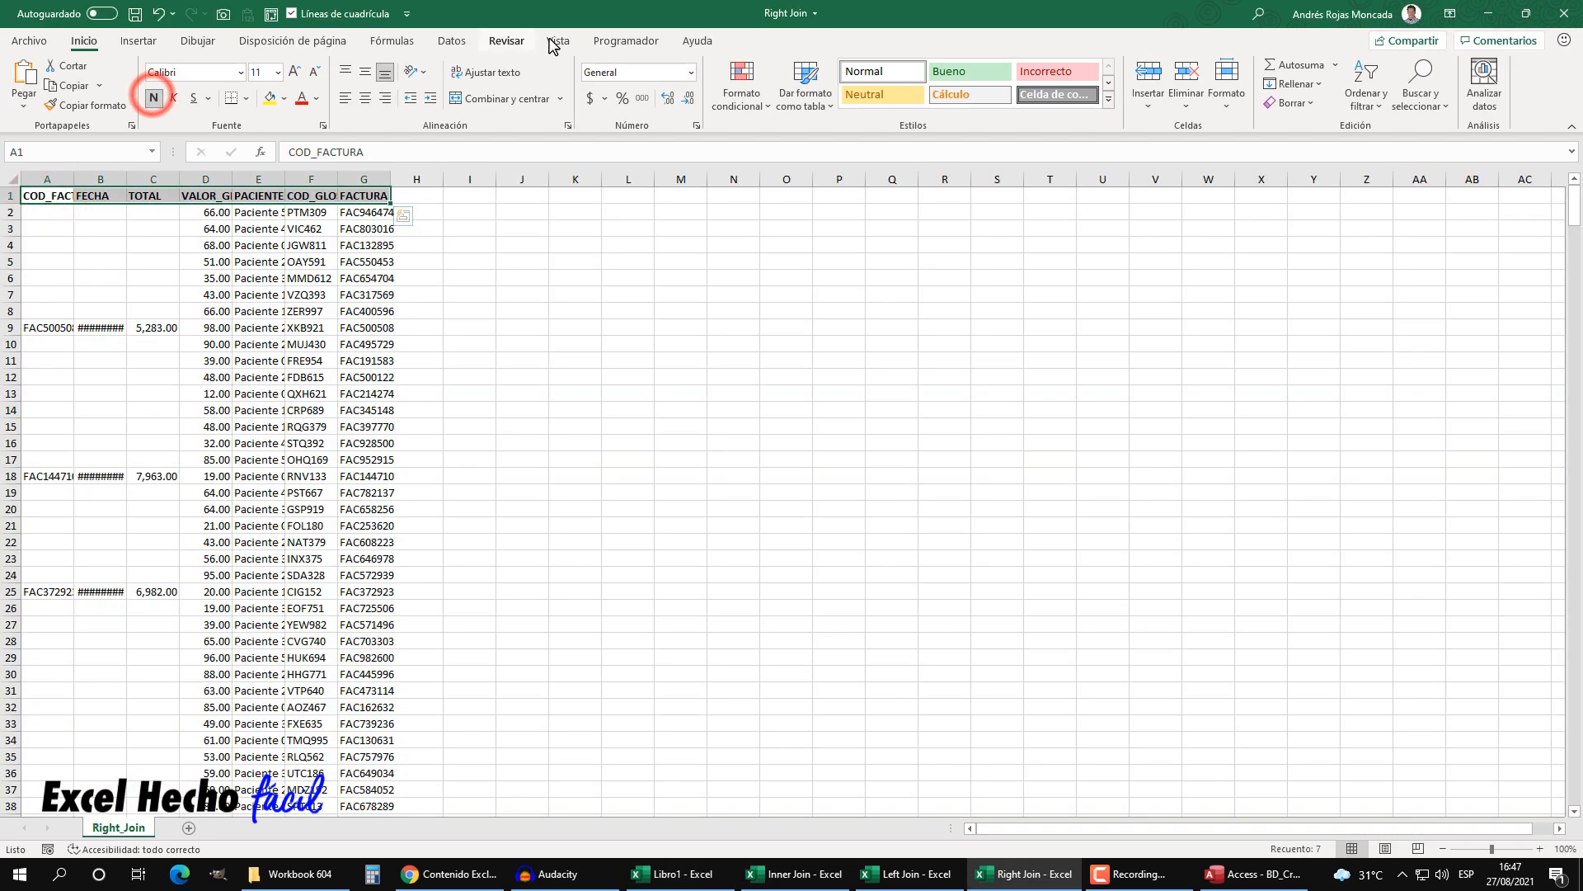
- Set a custom zoom of 180% for the Right_Join sheet
{"action": "left_click", "coordinate": [557, 41]}
{"action": "left_click", "coordinate": [670, 81]}
{"action": "left_click", "coordinate": [649, 328]}
{"action": "left_click", "coordinate": [648, 343]}
{"action": "type", "text": "180"}
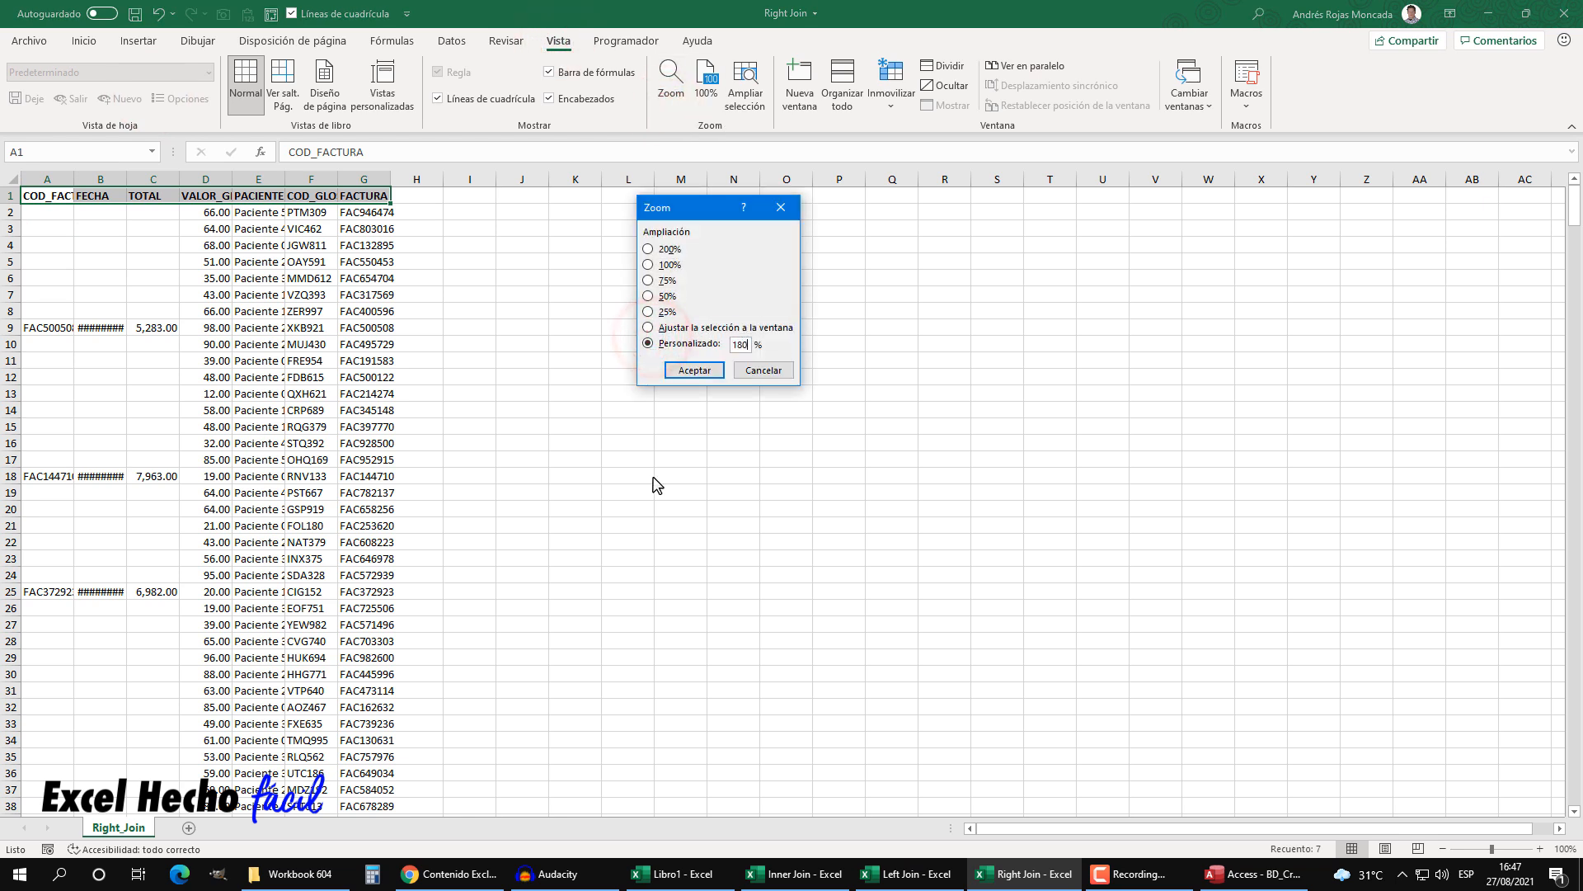
{"action": "left_click", "coordinate": [710, 372]}
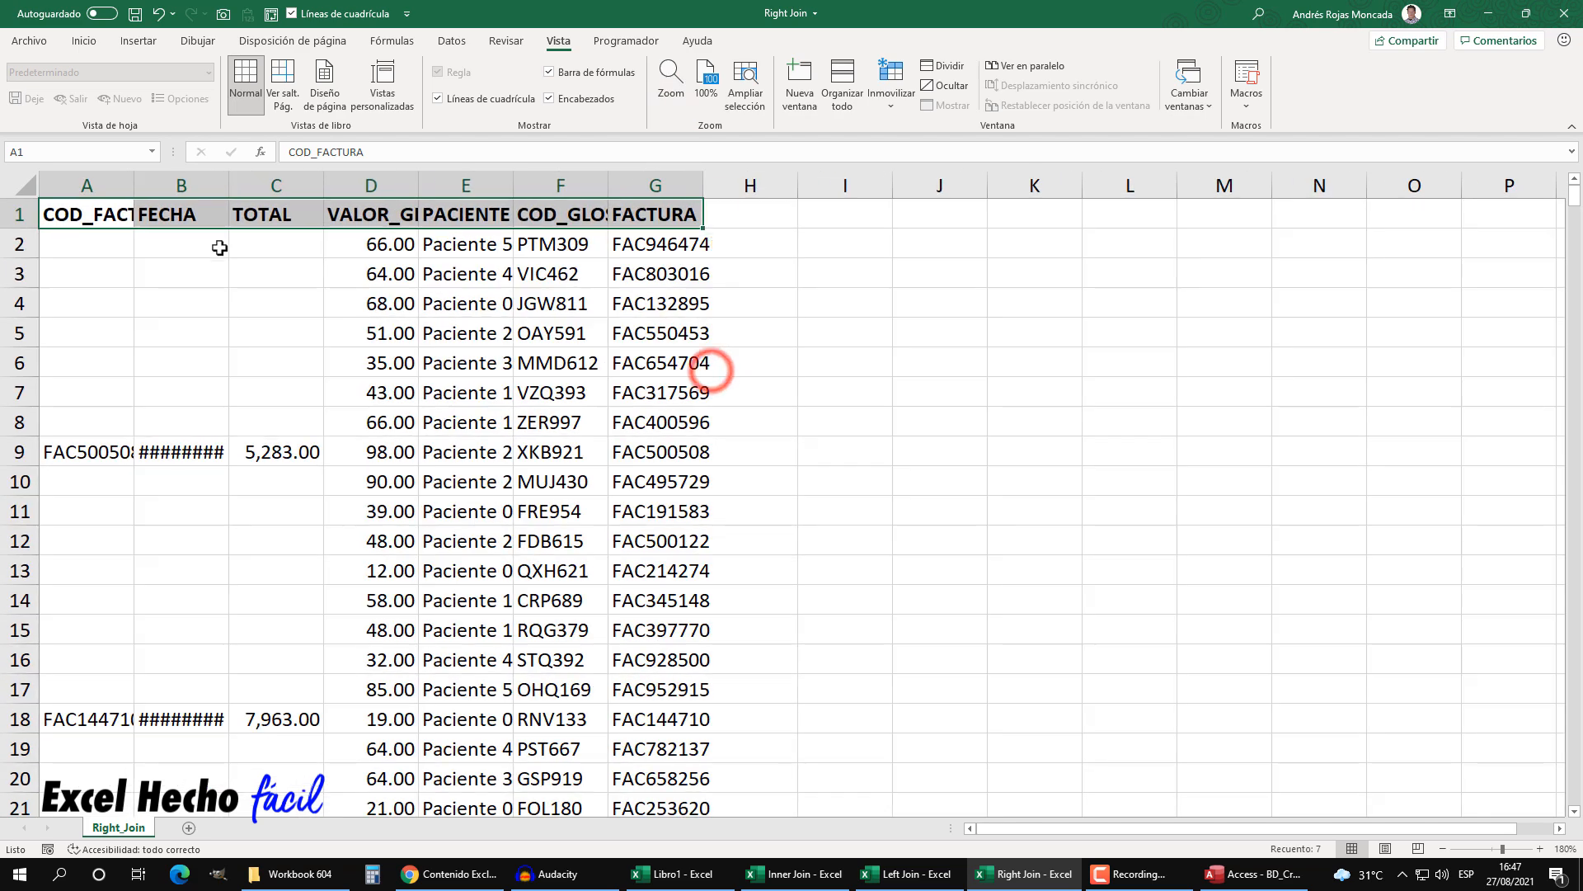
- Autofit the widths of columns A to G on the Right_Join sheet to their contents
{"action": "key", "text": "ctrl+a"}
{"action": "left_click_drag", "start_coordinate": [109, 185], "coordinate": [704, 185]}
{"action": "double_click", "coordinate": [704, 185]}
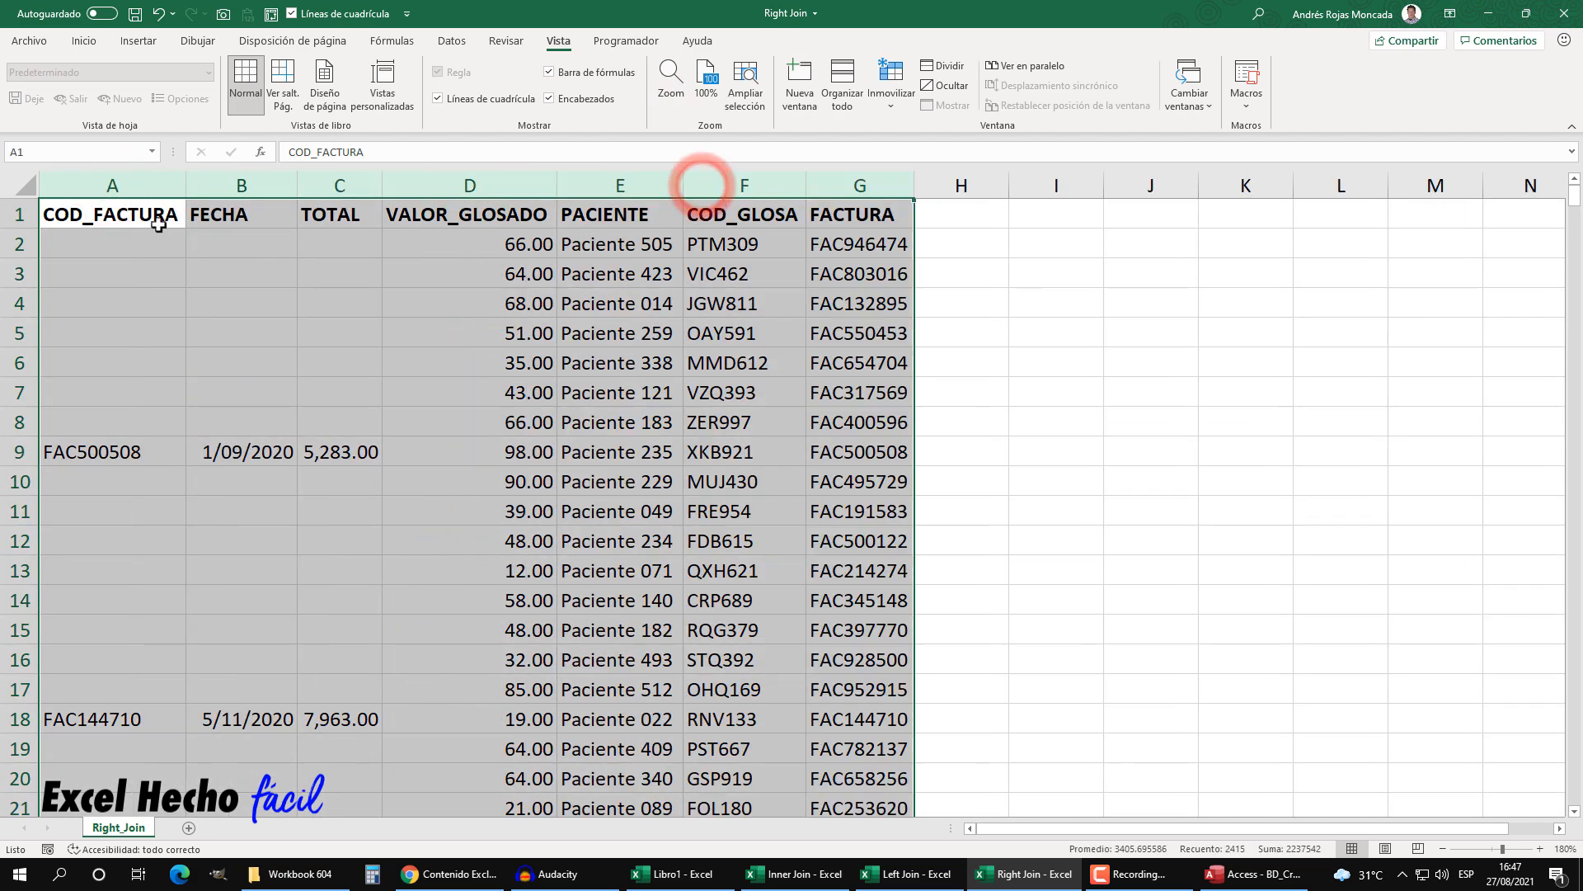
- Custom-sort the Right_Join data by PACIENTE, using cell values from A to Z
{"action": "left_click", "coordinate": [83, 40]}
{"action": "left_click", "coordinate": [1356, 99]}
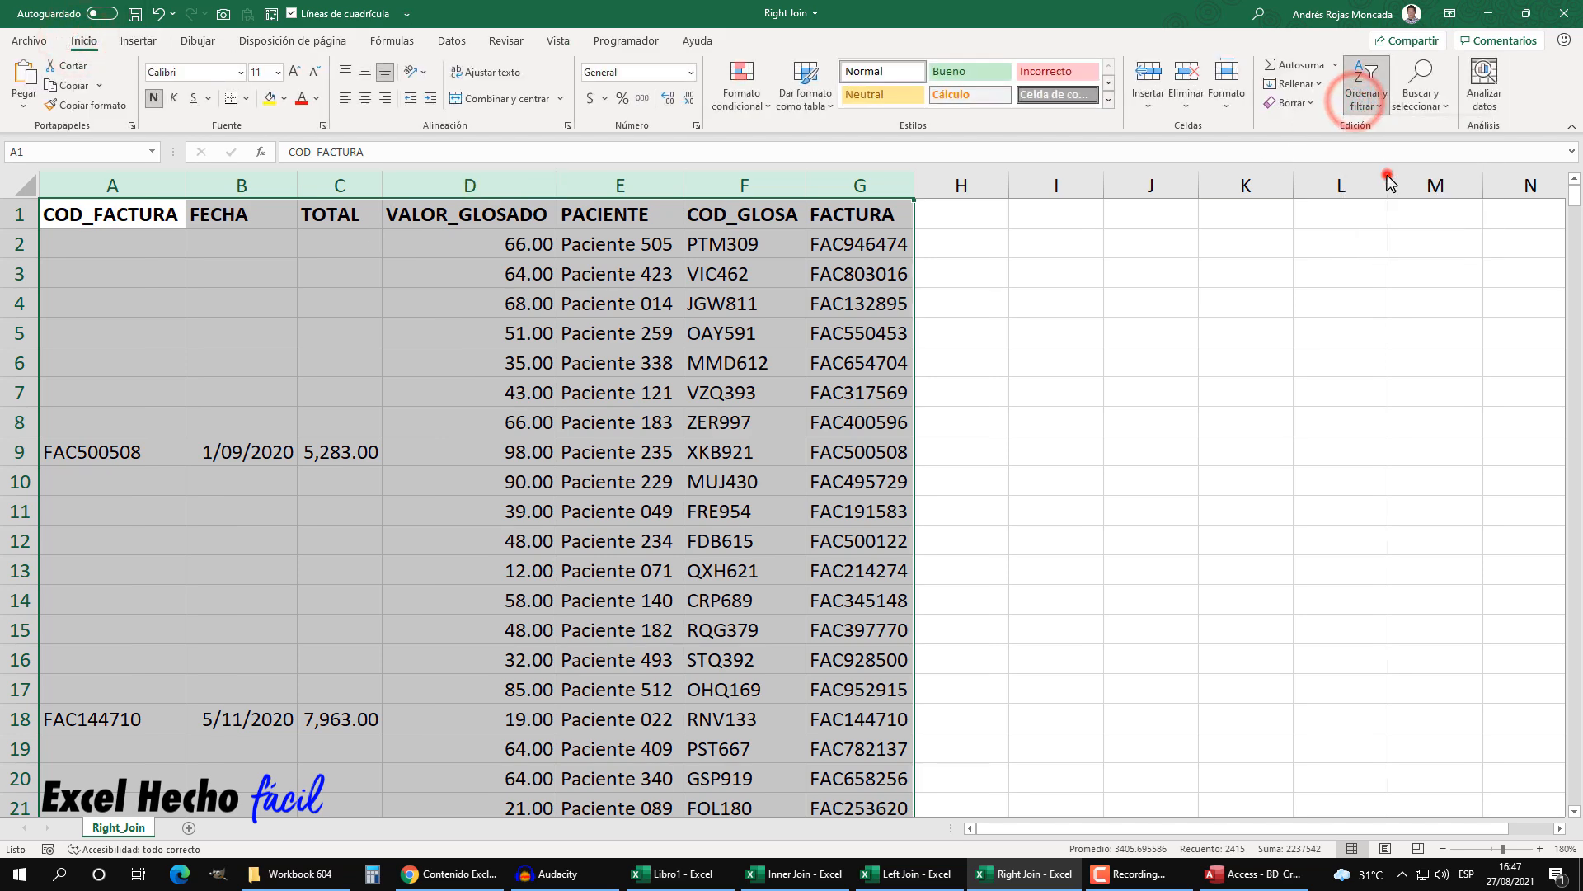
{"action": "left_click", "coordinate": [1423, 174]}
{"action": "left_click", "coordinate": [616, 244]}
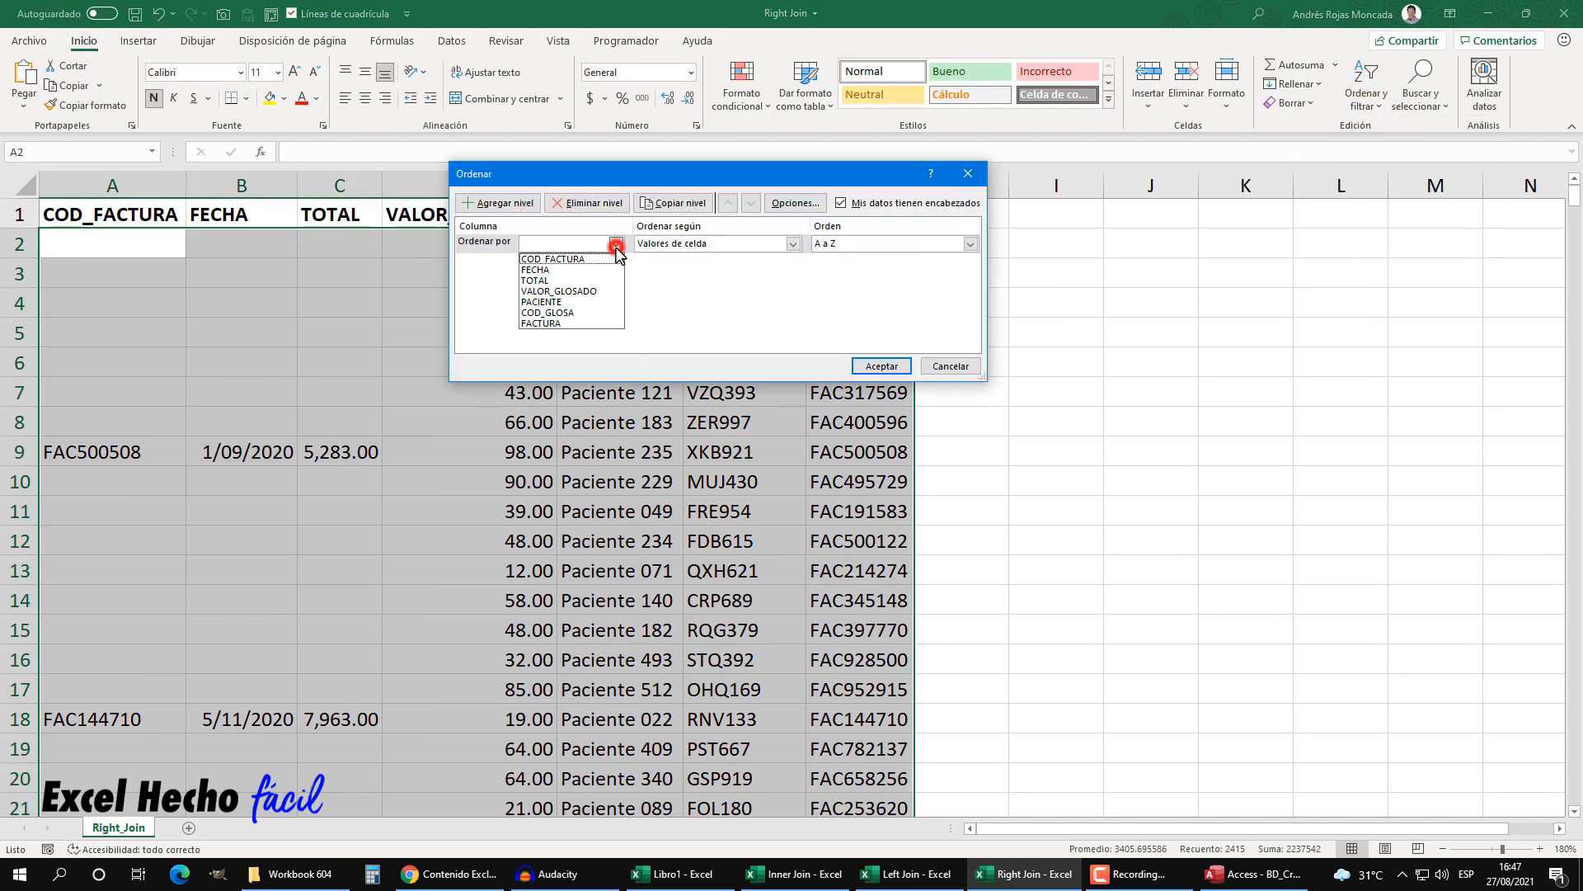
{"action": "left_click", "coordinate": [577, 302]}
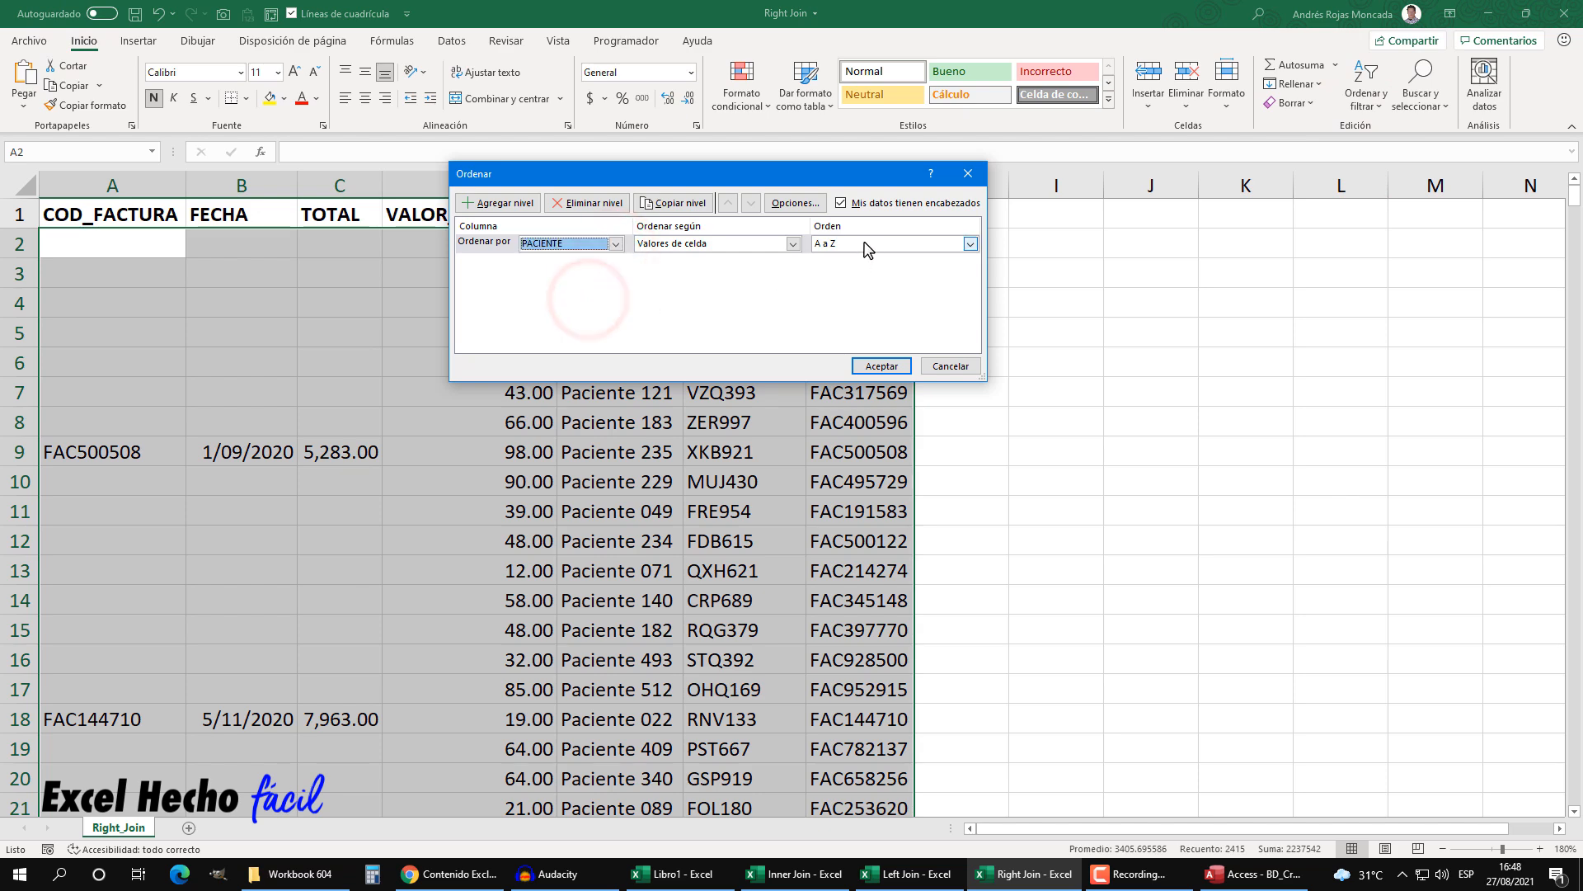
{"action": "left_click", "coordinate": [881, 365]}
- Examine the first sorted Right Join records and select the Paciente 001 record in A2:G2
{"action": "left_click", "coordinate": [607, 281]}
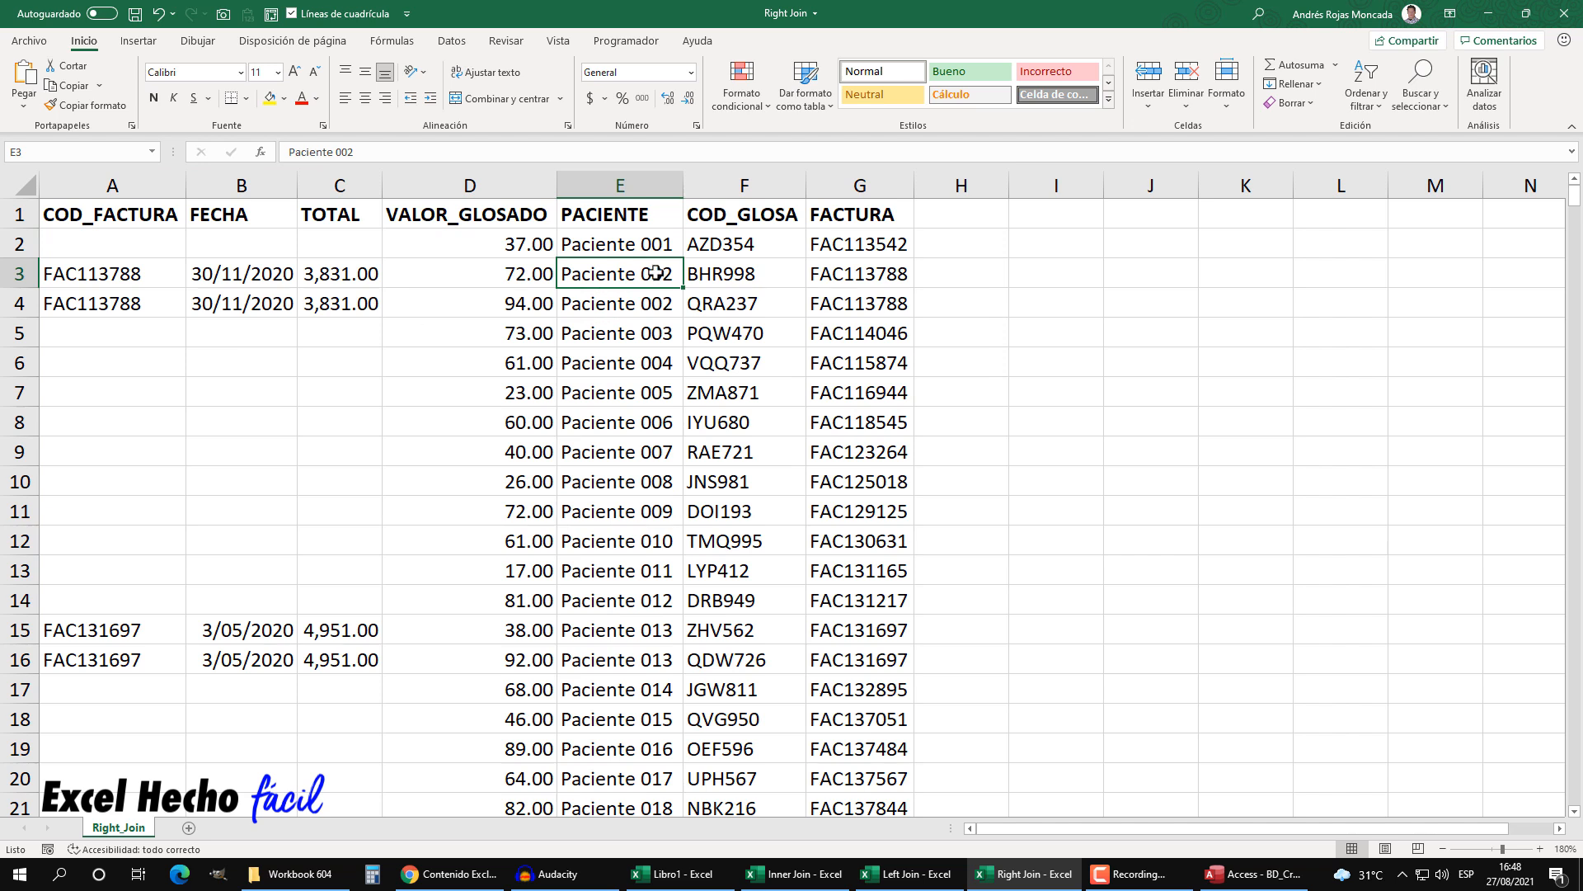
{"action": "left_click", "coordinate": [616, 246]}
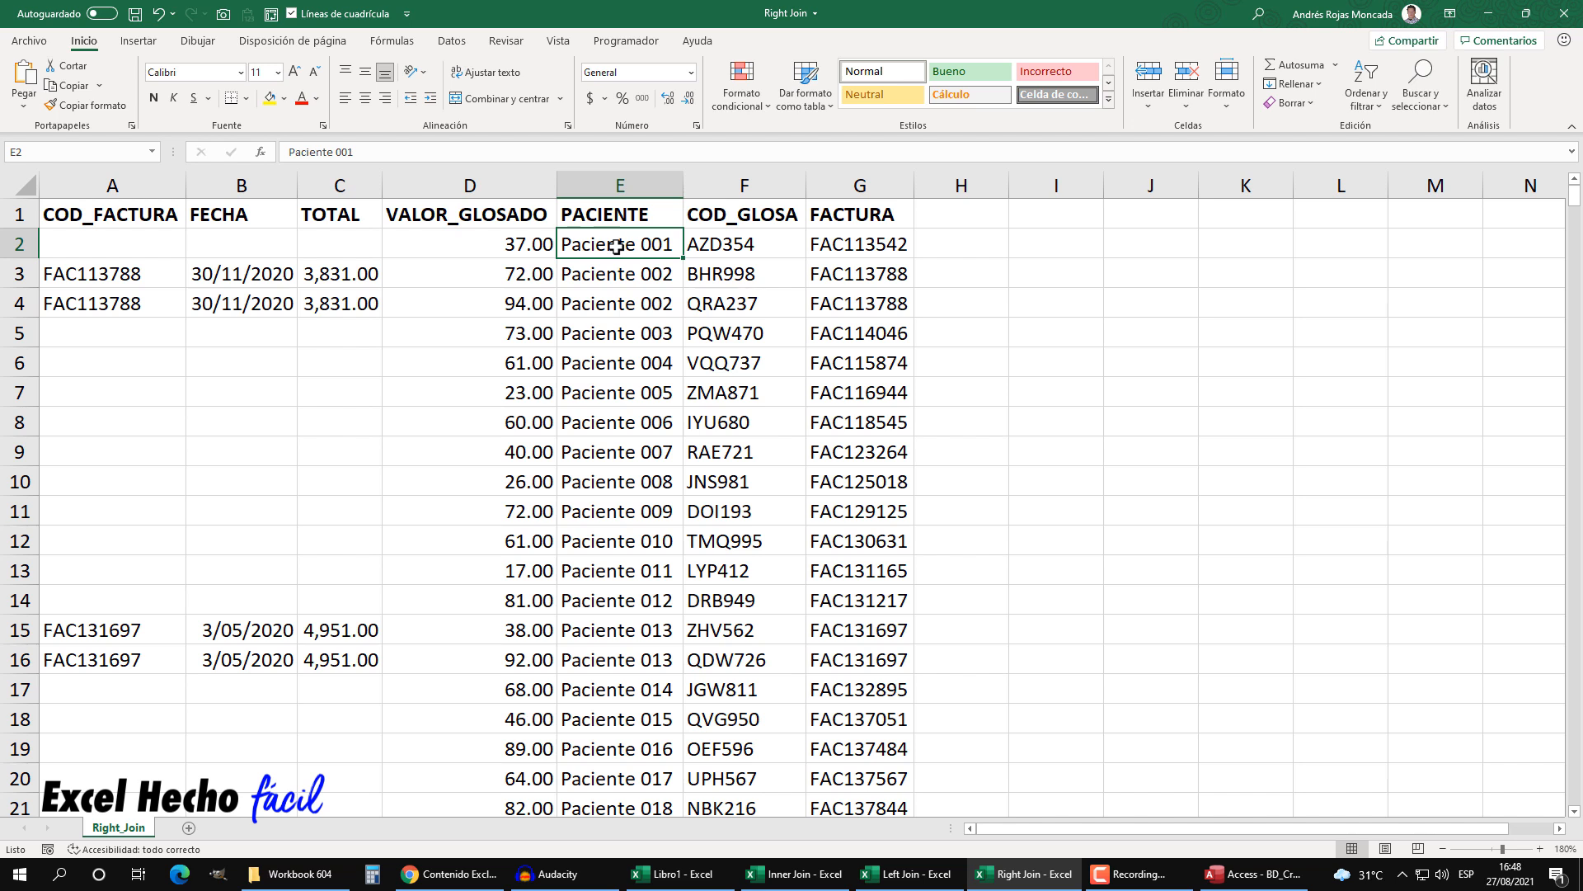
{"action": "left_click_drag", "start_coordinate": [879, 241], "coordinate": [58, 242]}
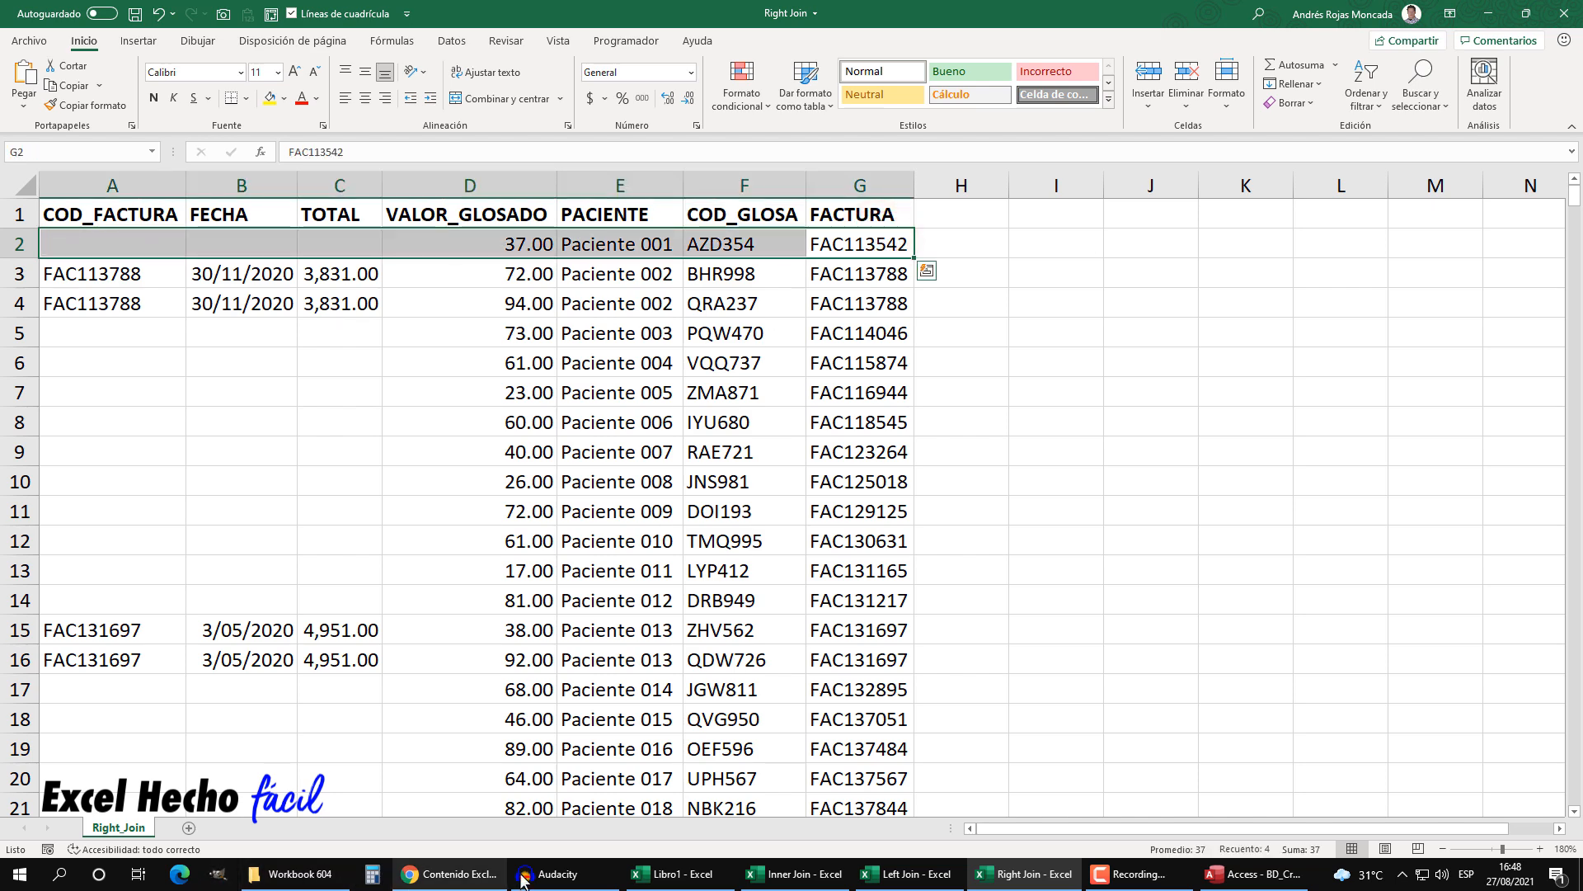
- Compare the Pagador sheet in Libro1 with the Pagador columns D:G and the IPS columns A:C of the Right_Join sheet
{"action": "left_click", "coordinate": [652, 876]}
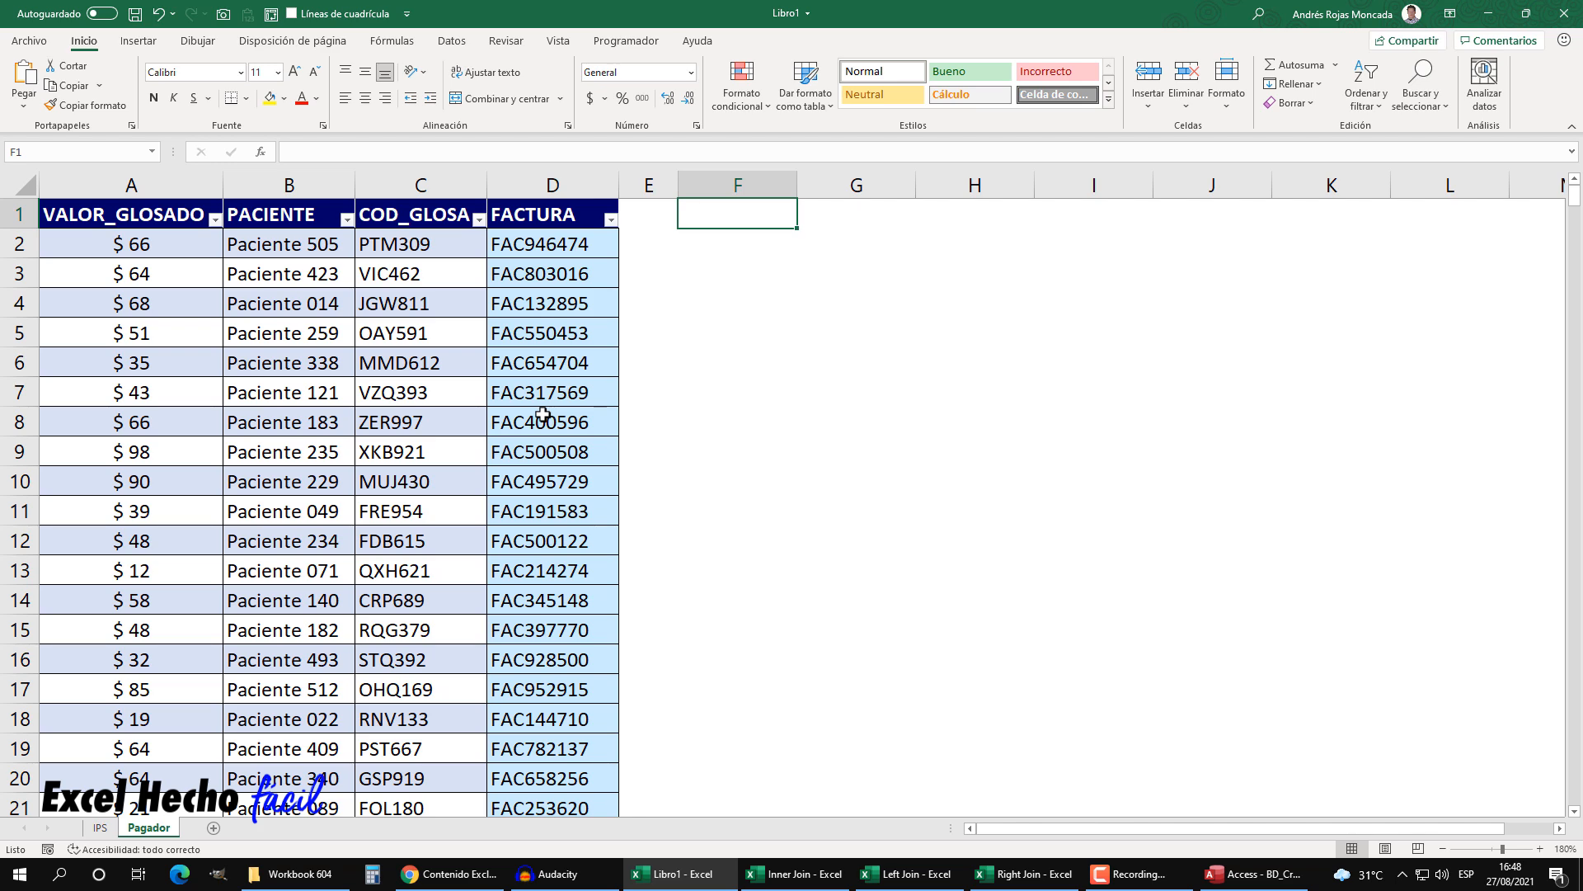
{"action": "left_click", "coordinate": [1022, 874]}
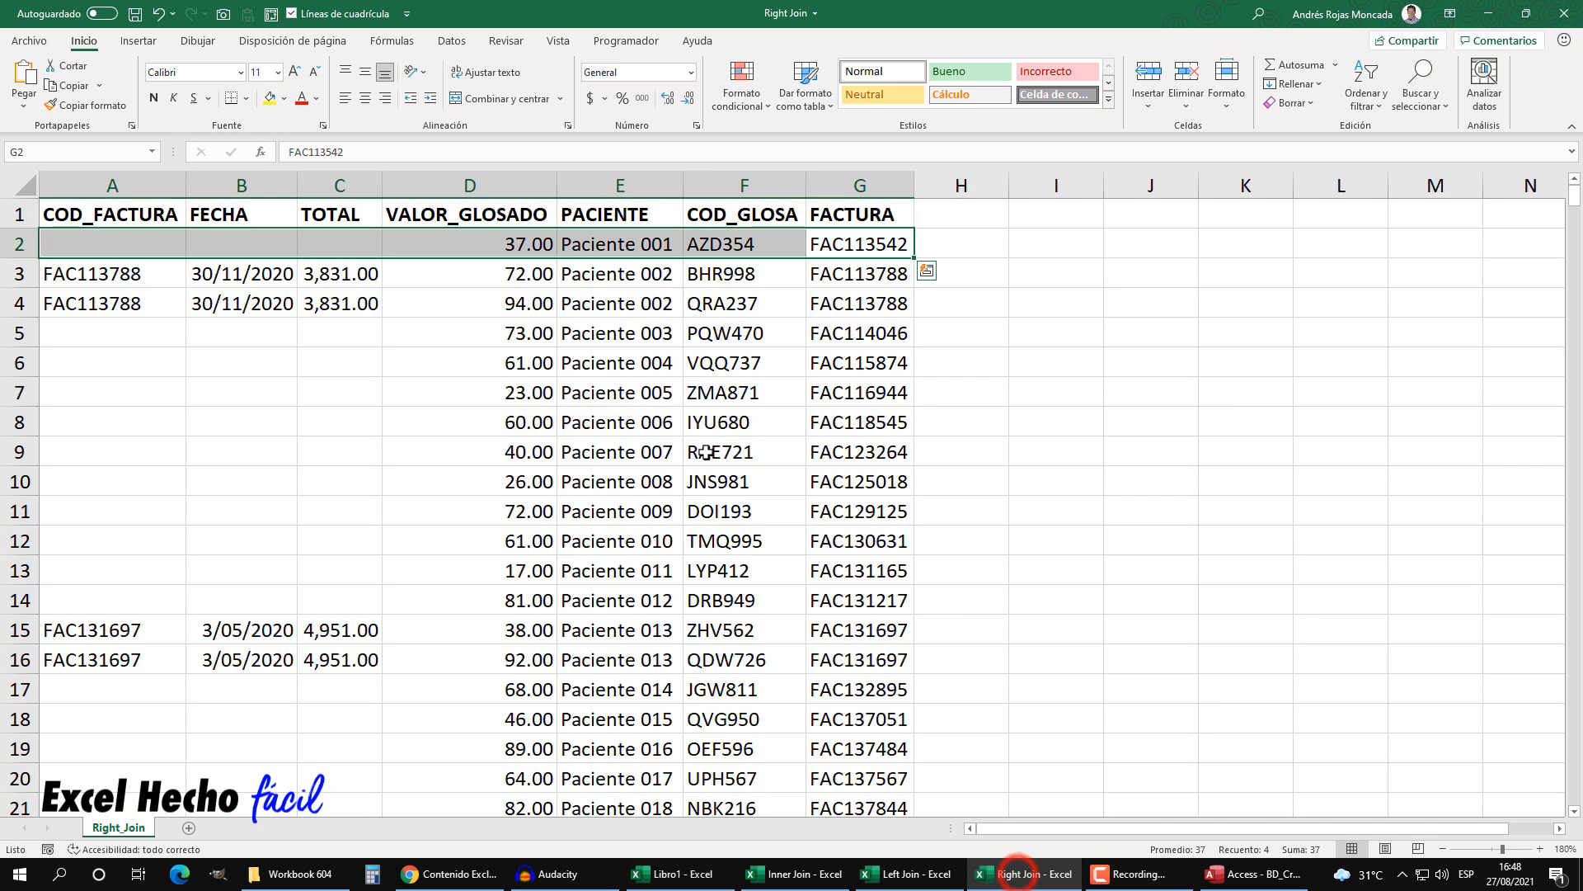
{"action": "left_click_drag", "start_coordinate": [865, 246], "coordinate": [510, 254]}
{"action": "left_click_drag", "start_coordinate": [448, 211], "coordinate": [903, 746]}
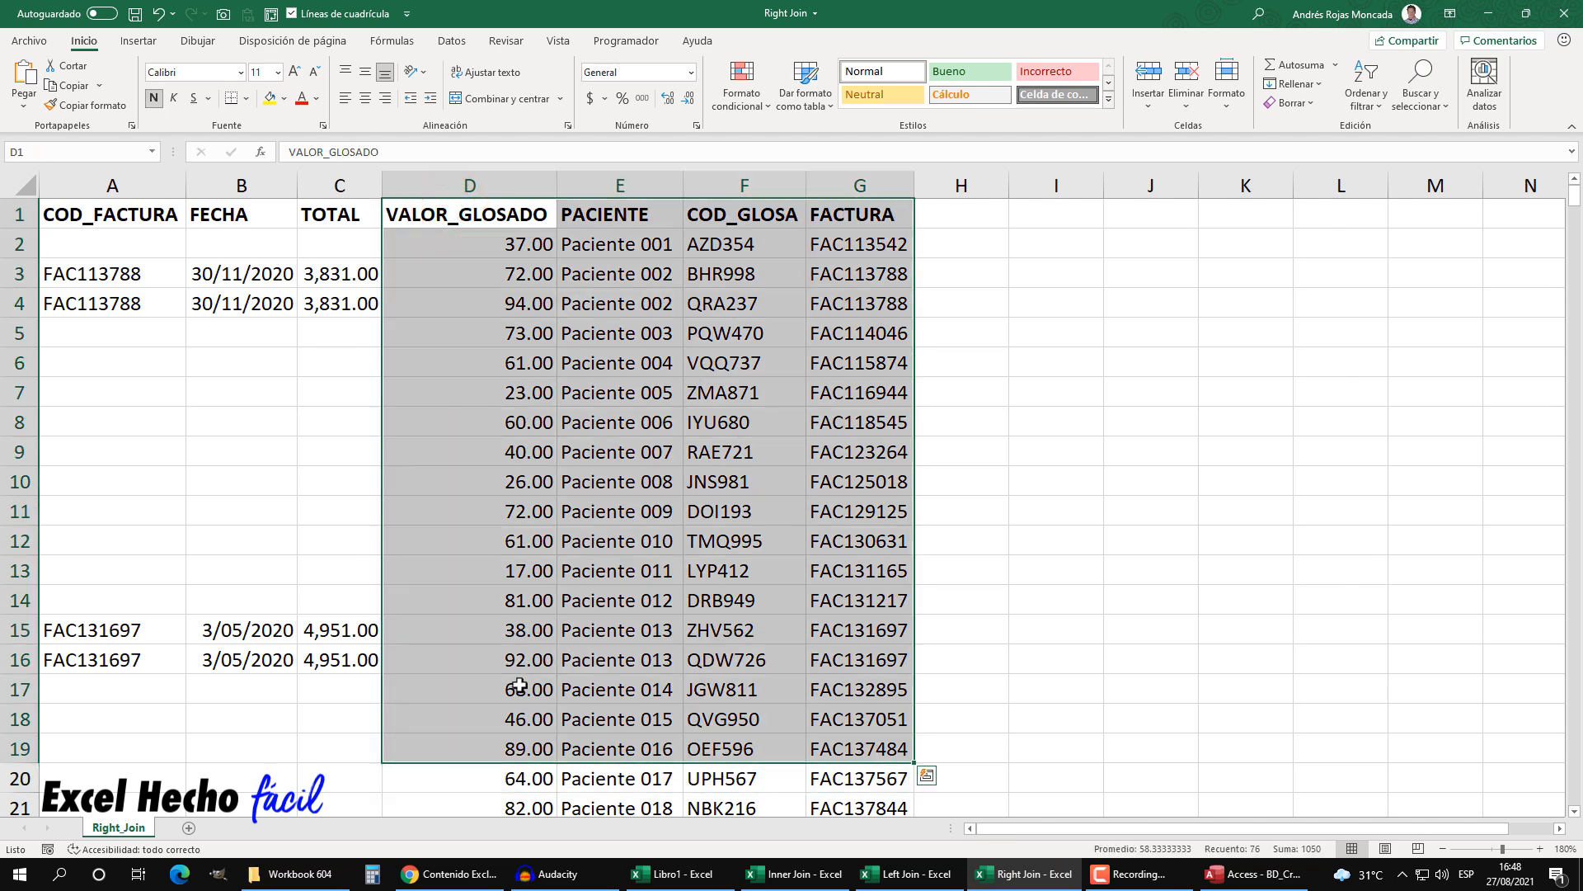
{"action": "left_click_drag", "start_coordinate": [121, 212], "coordinate": [362, 749]}
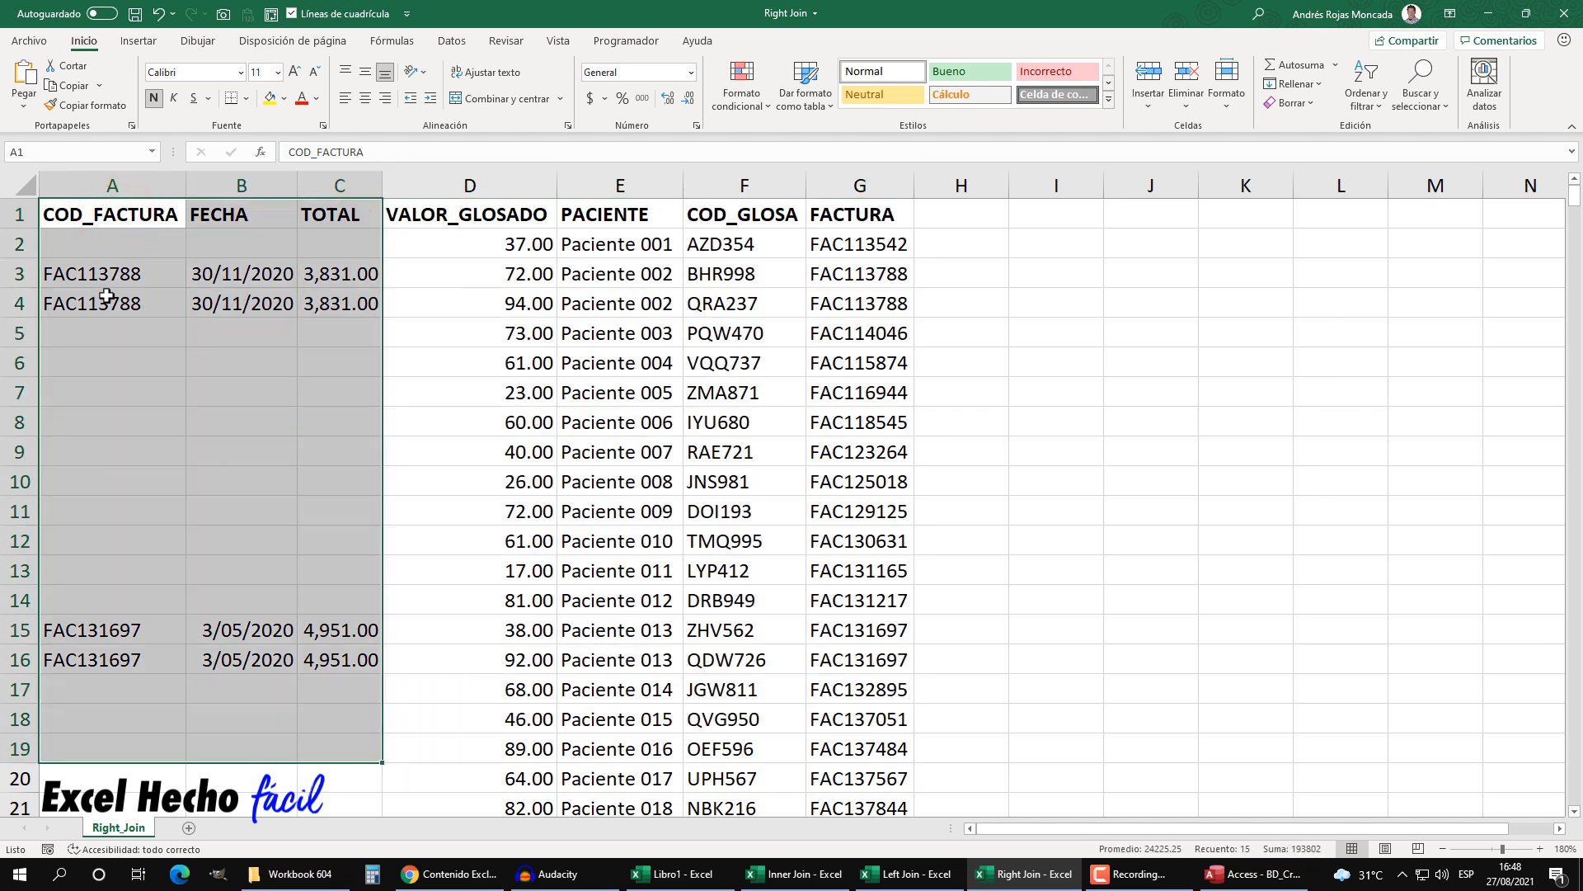
- Examine the Right_Join records that have data from both tables, starting with the Paciente 002 rows in A3:G4
{"action": "left_click_drag", "start_coordinate": [101, 273], "coordinate": [882, 305]}
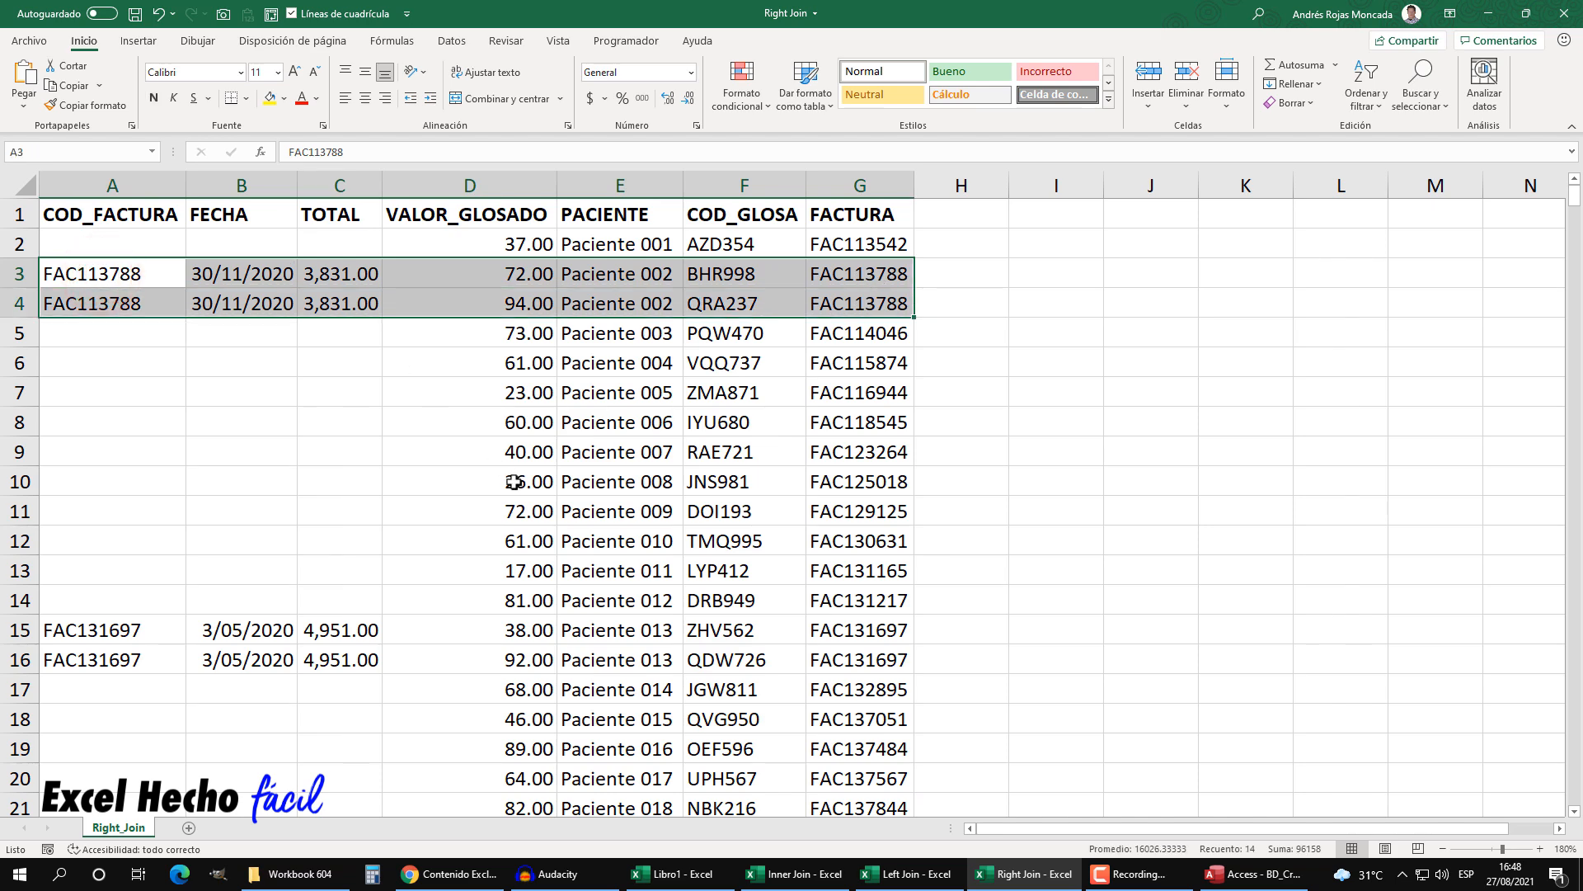
{"action": "scroll", "coordinate": [333, 470], "scroll_direction": "down", "scroll_amount": 3}
{"action": "scroll", "coordinate": [333, 471], "scroll_direction": "down", "scroll_amount": 9}
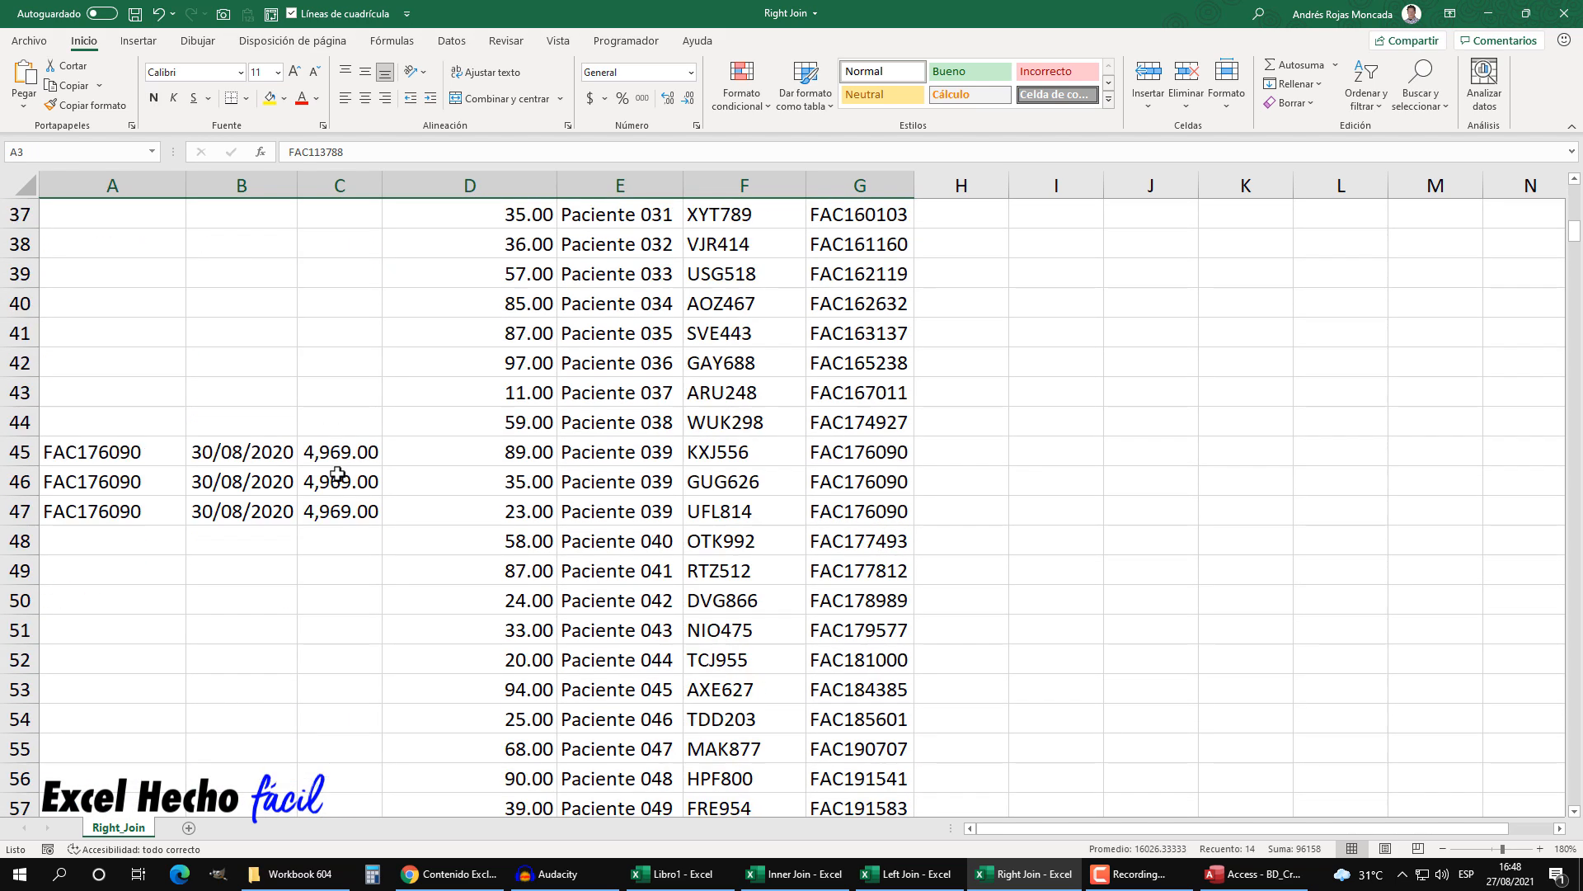
{"action": "scroll", "coordinate": [527, 330], "scroll_direction": "up", "scroll_amount": 12}
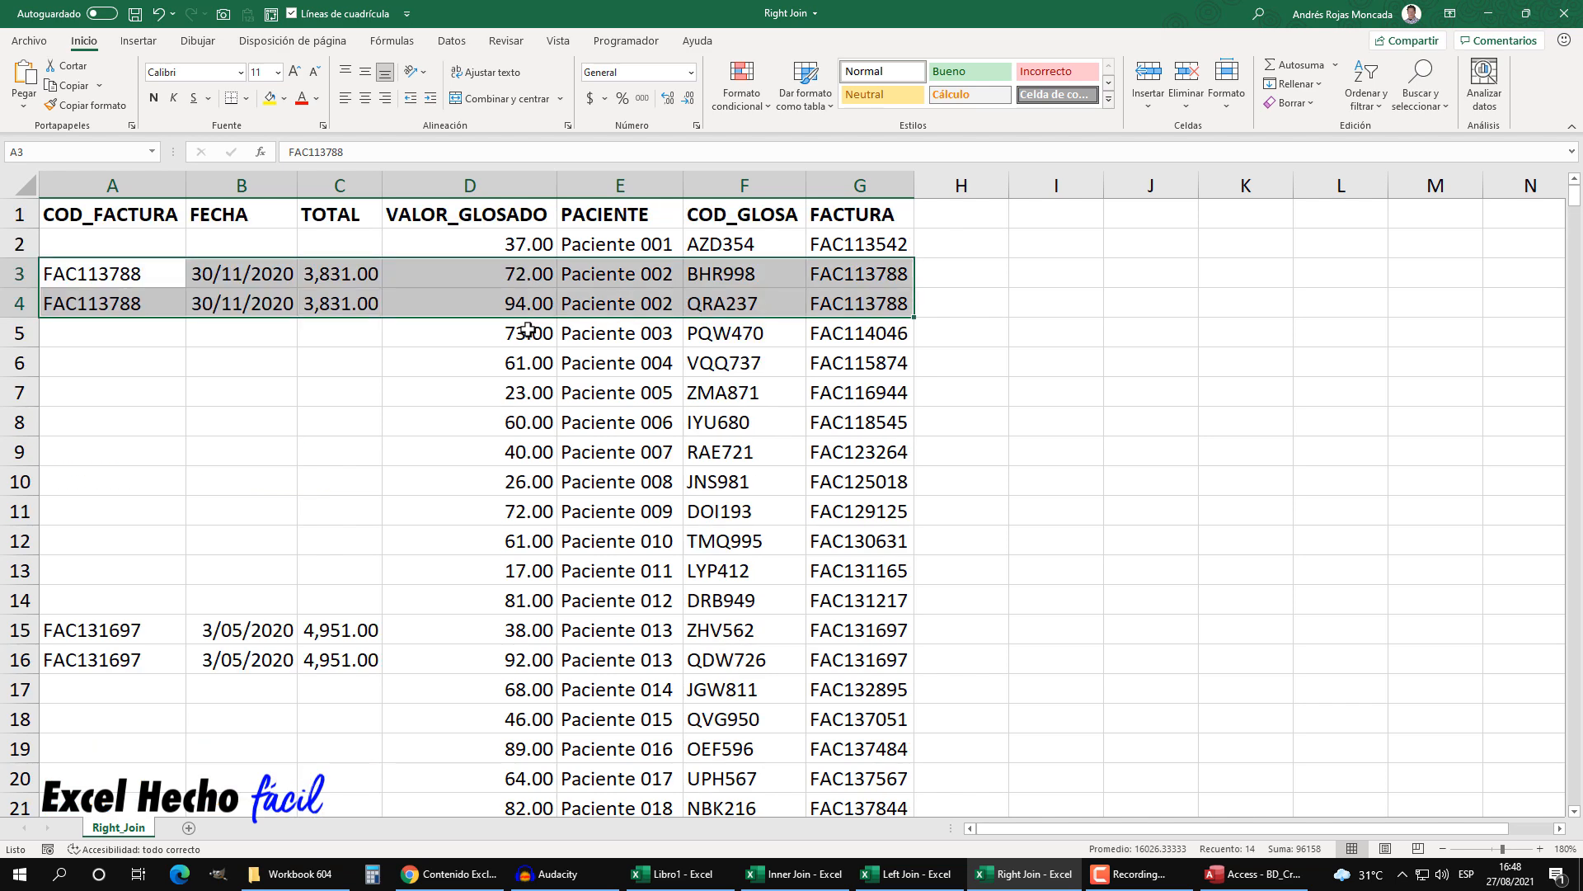
- Review the Pagador data in D2:G20 of Right_Join, focusing on the records without an IPS match in D5:G14
{"action": "left_click_drag", "start_coordinate": [511, 241], "coordinate": [858, 778]}
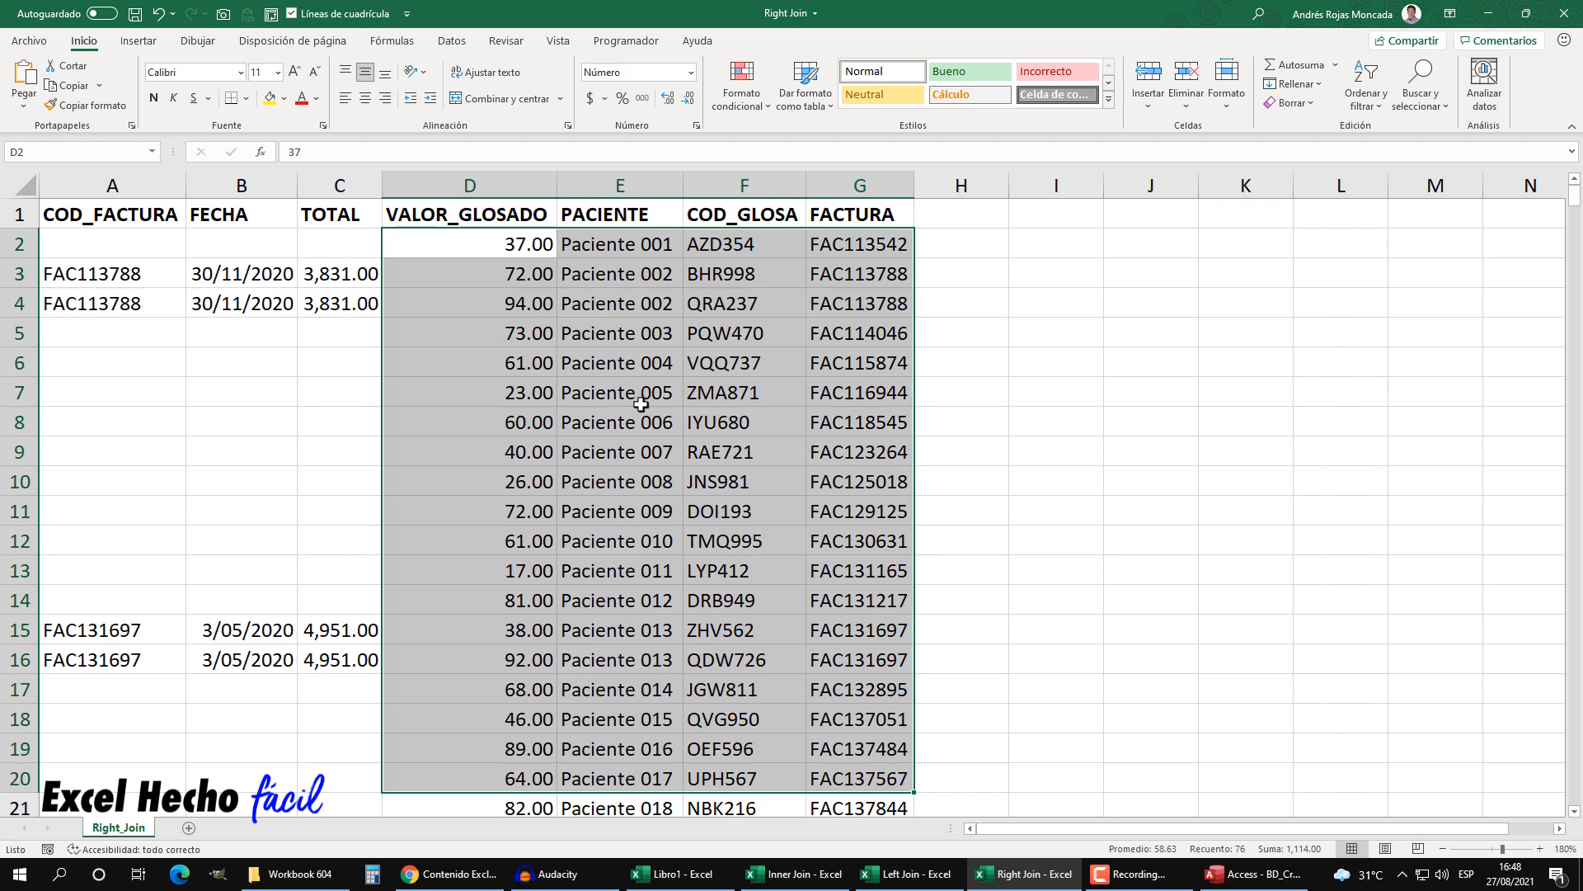
{"action": "left_click", "coordinate": [527, 367]}
{"action": "left_click_drag", "start_coordinate": [450, 330], "coordinate": [837, 597]}
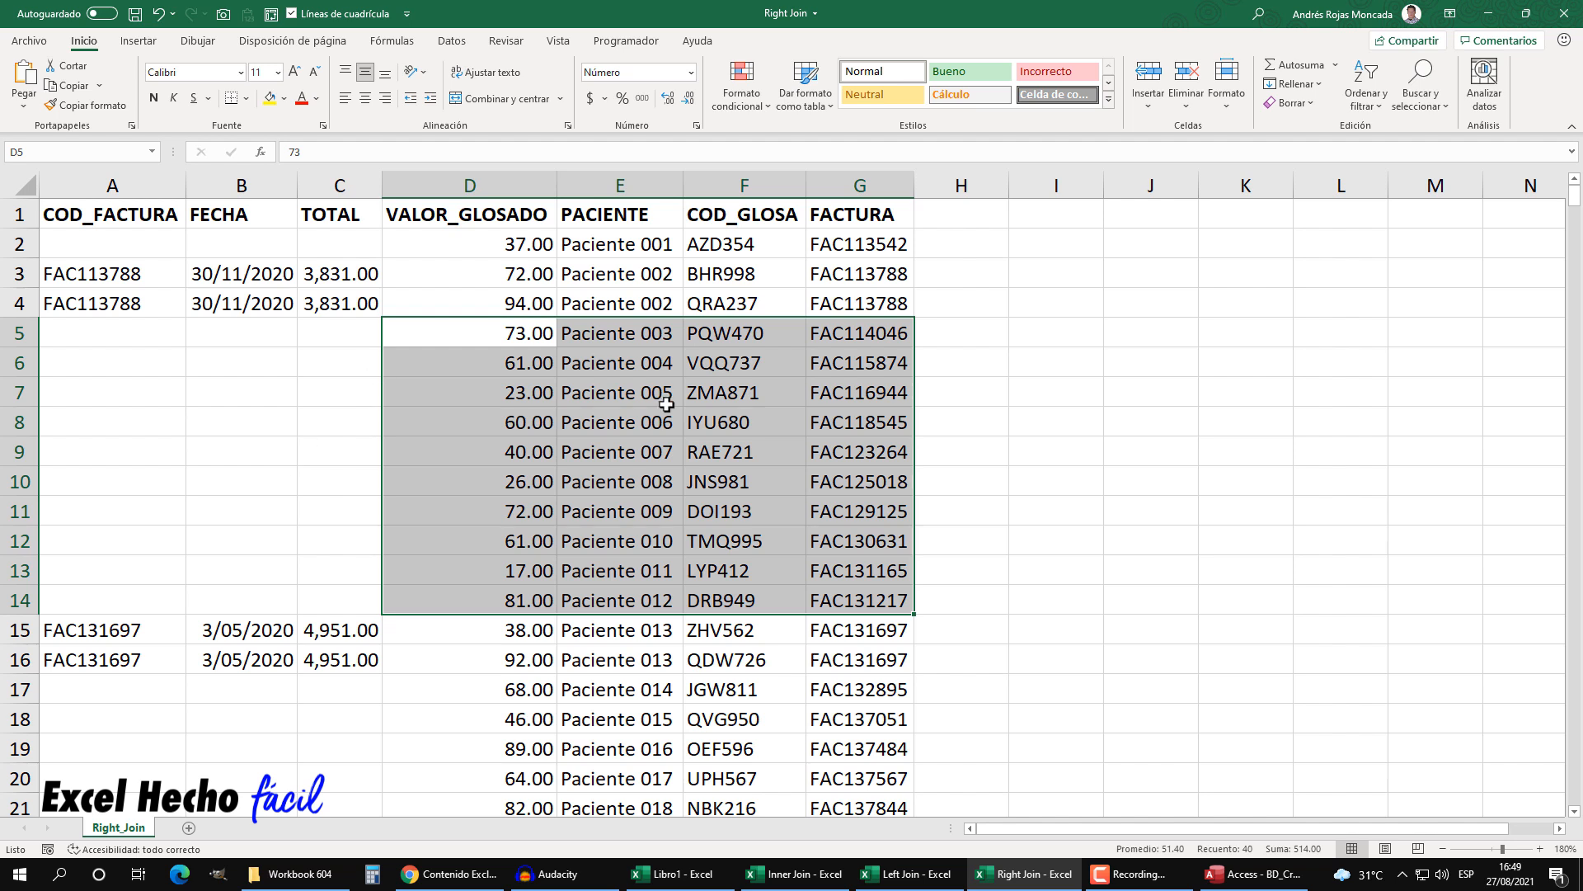
{"action": "left_click", "coordinate": [295, 336]}
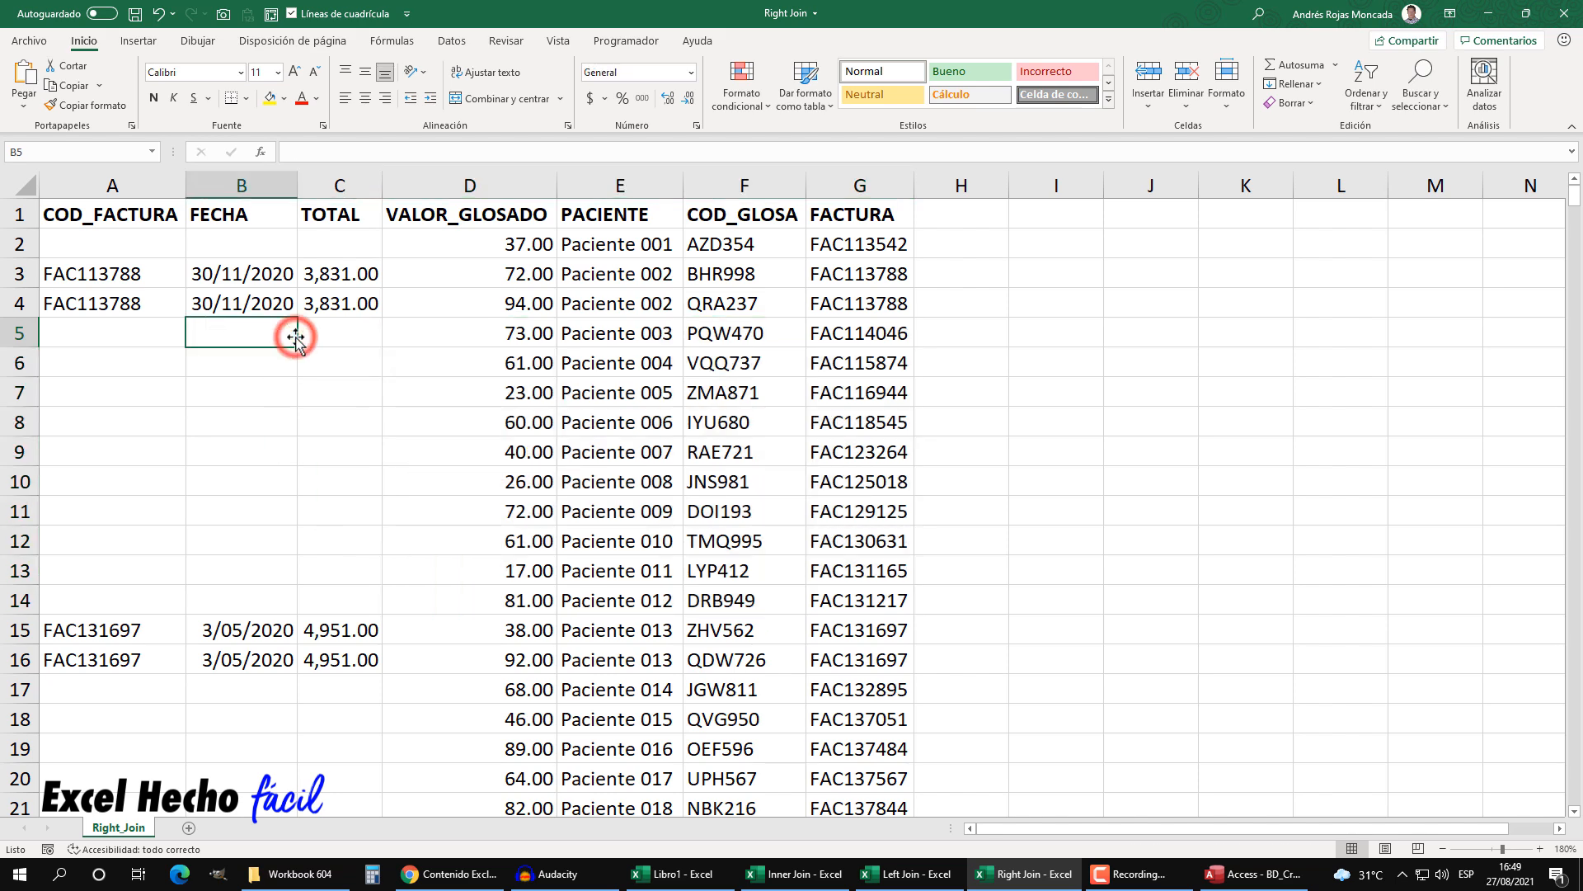
- Review the Inner Join workbook and the first rows of the Left Join workbook, and return to the Right Join workbook
{"action": "left_click", "coordinate": [798, 873]}
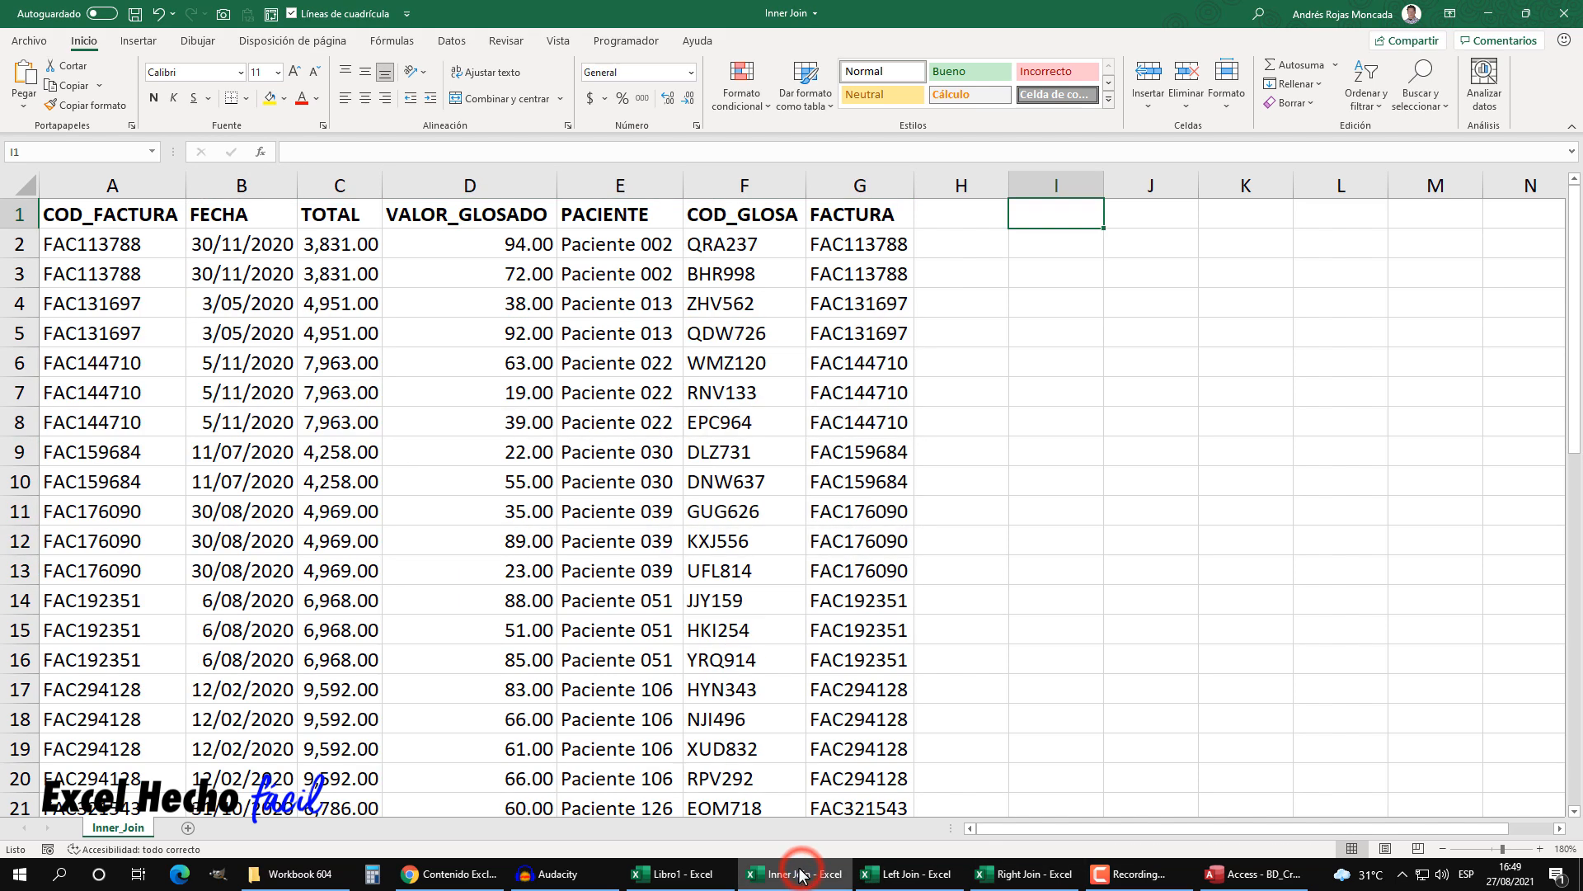
{"action": "left_click", "coordinate": [906, 871]}
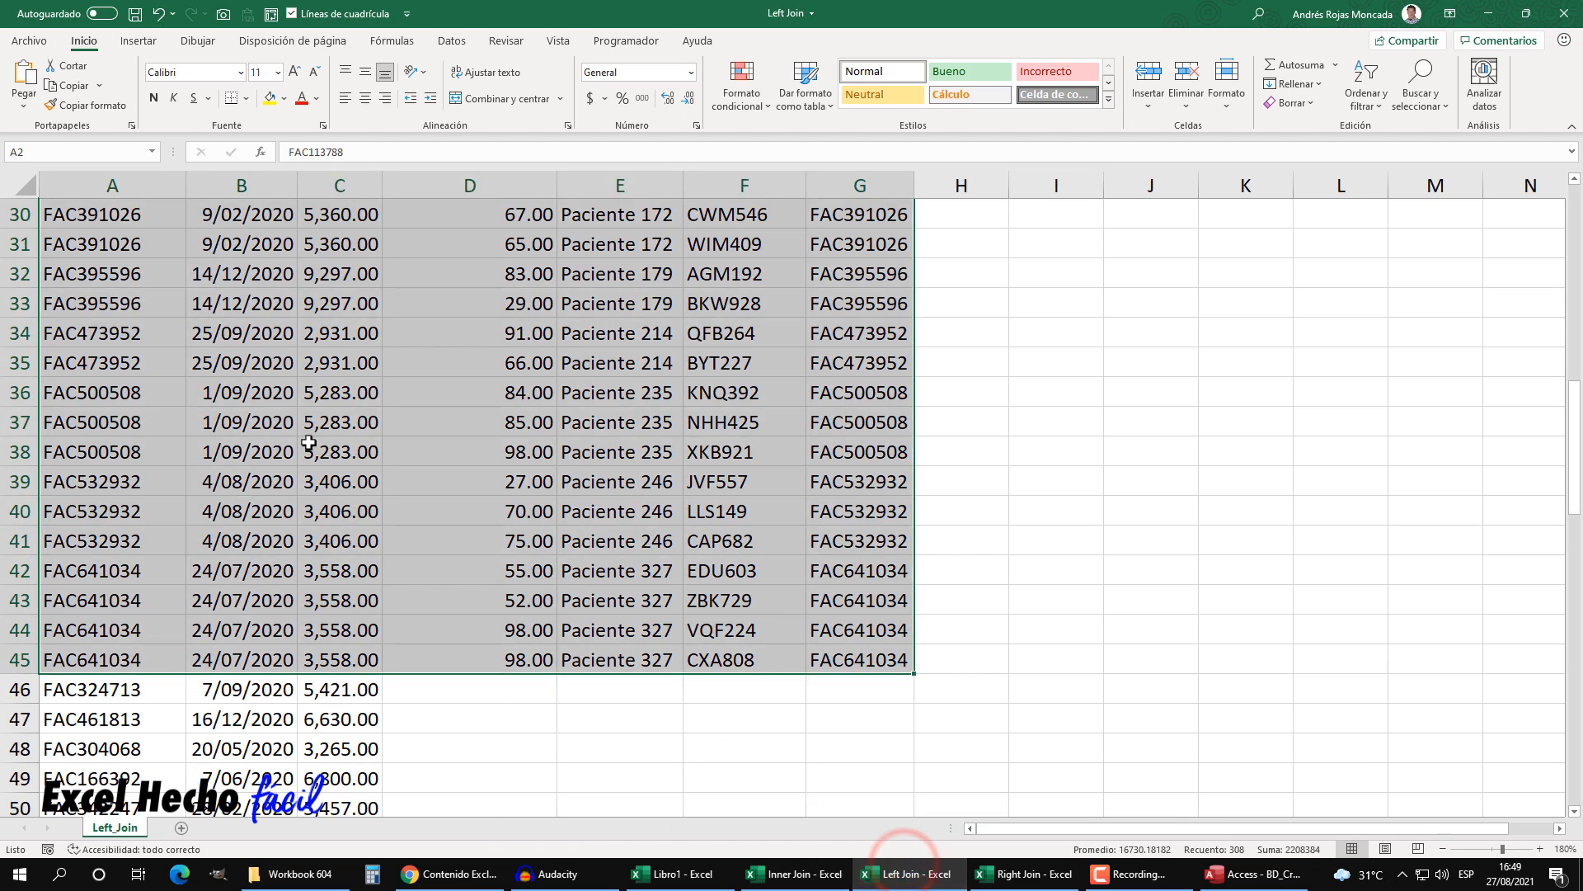
{"action": "left_click", "coordinate": [311, 453]}
{"action": "scroll", "coordinate": [309, 443], "scroll_direction": "up", "scroll_amount": 10}
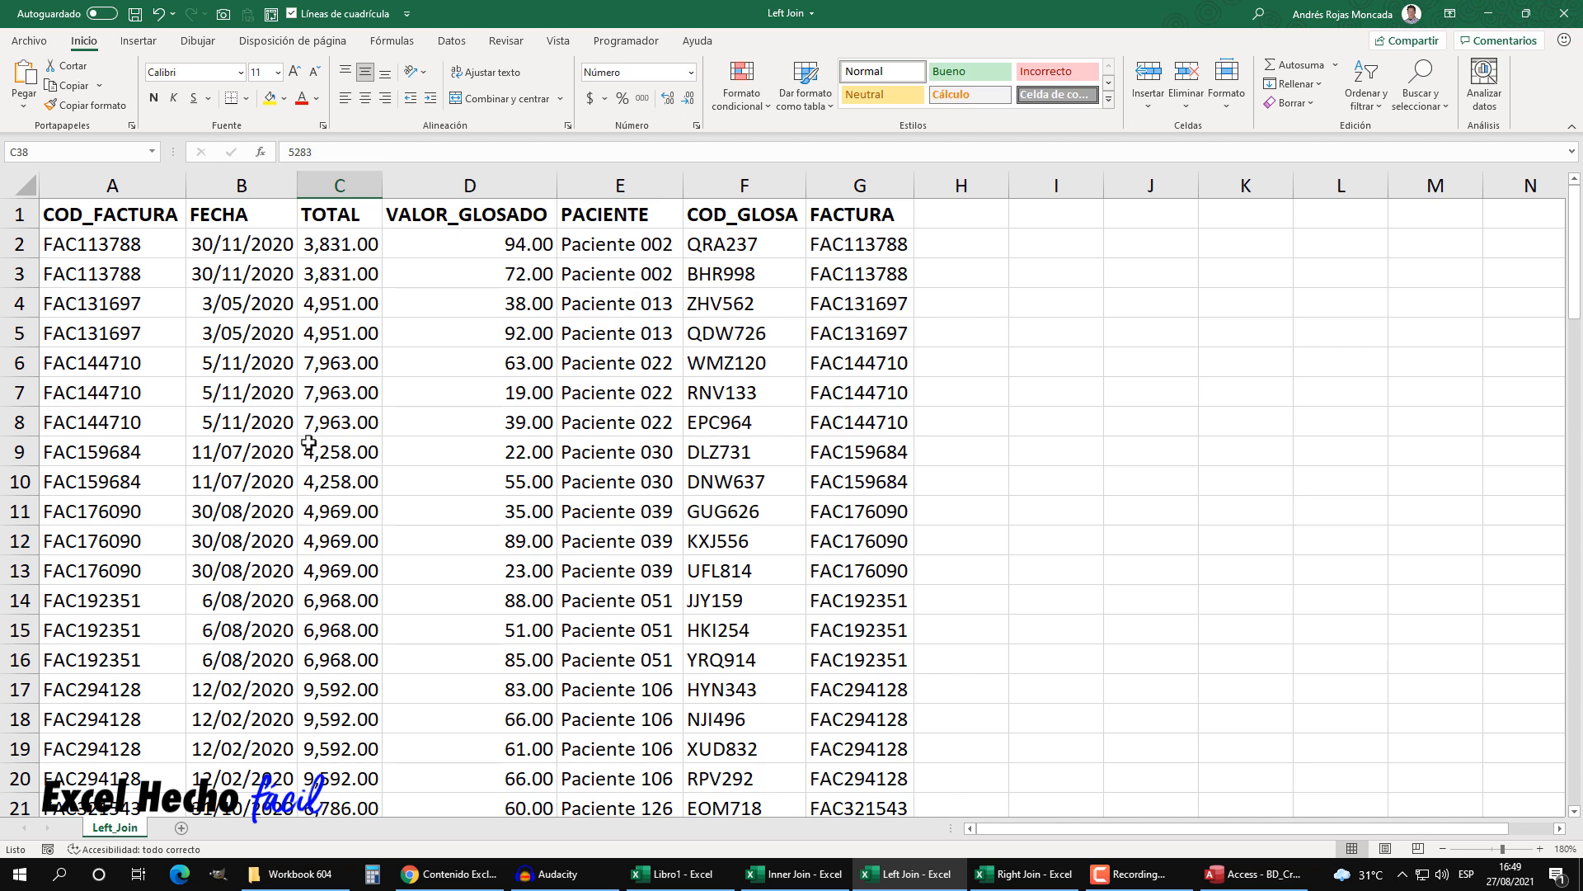
{"action": "left_click", "coordinate": [1027, 874]}
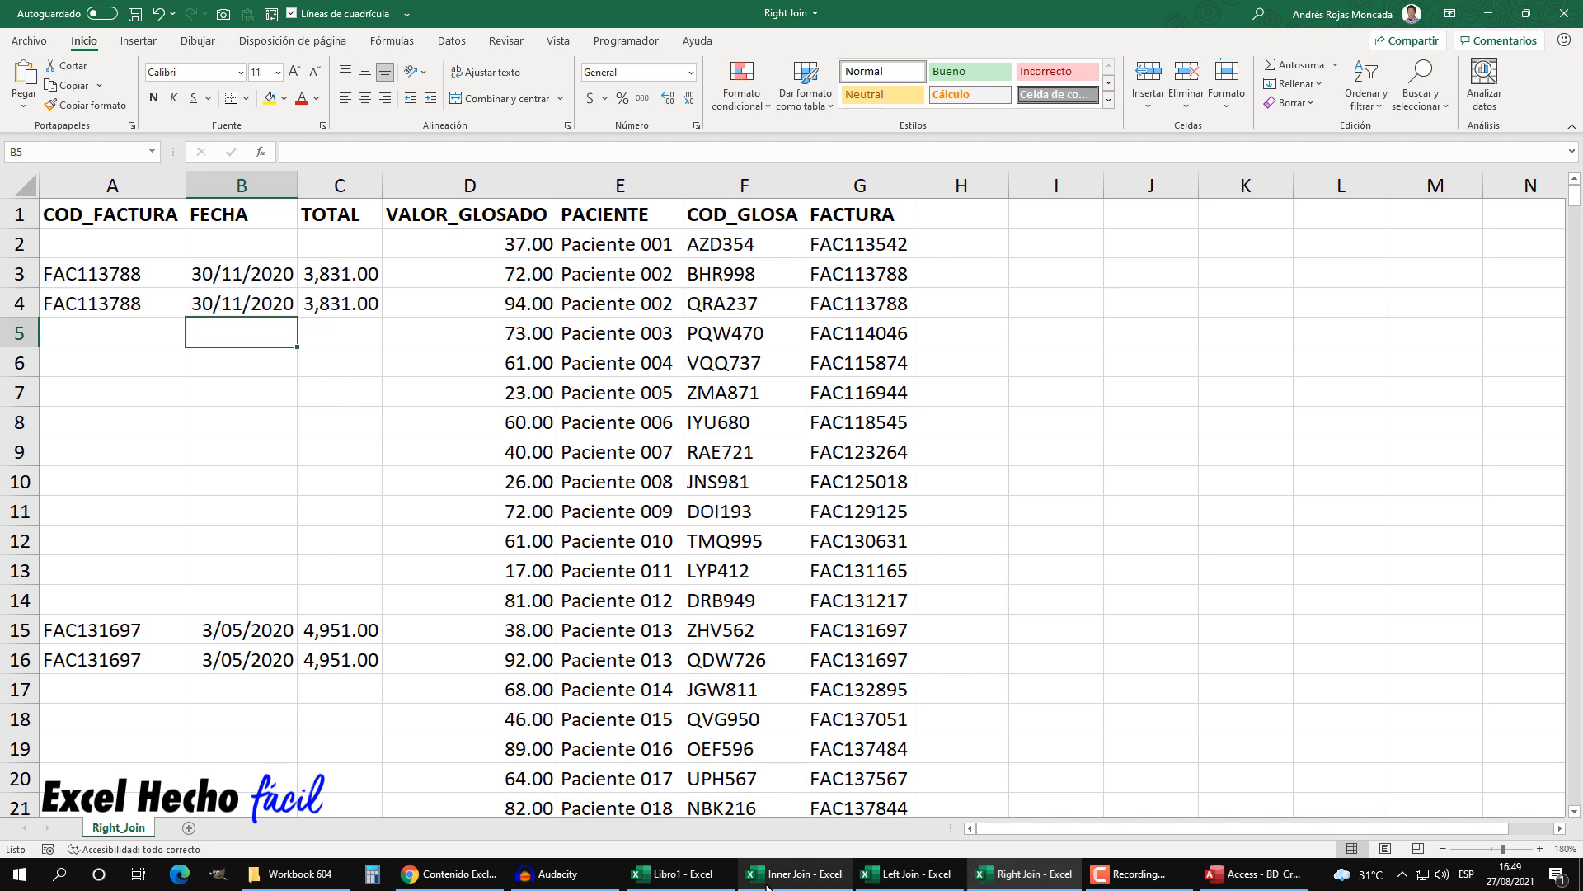
- Review the IPS and Pagador source sheets in Libro1 alongside the tables and queries of the BD_Cruce database in Access
{"action": "left_click", "coordinate": [672, 873]}
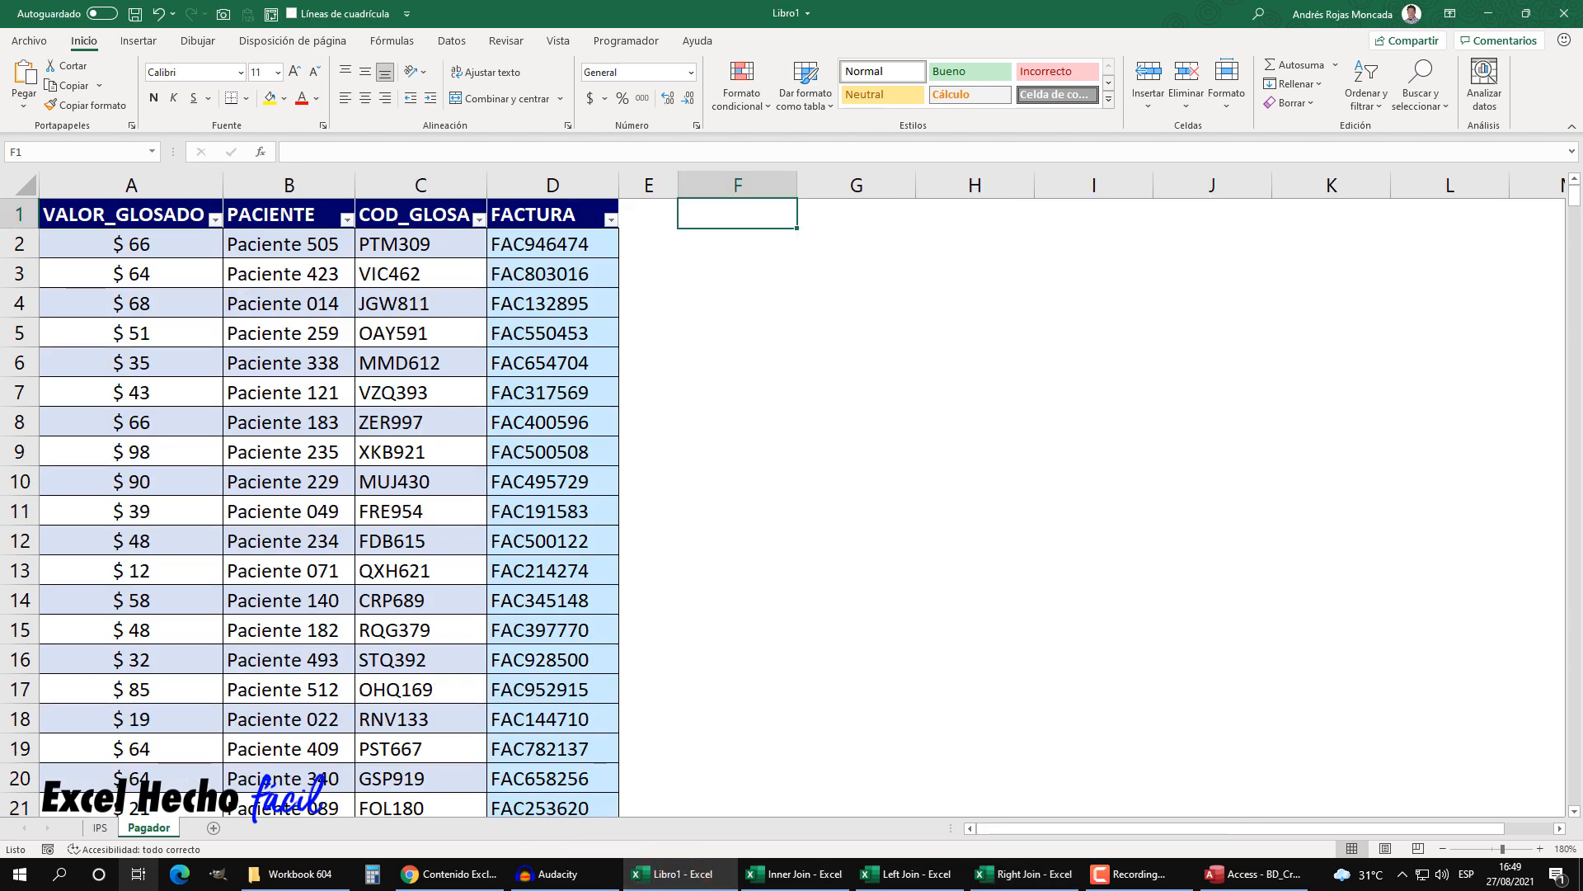
{"action": "left_click", "coordinate": [100, 827]}
{"action": "left_click", "coordinate": [148, 827]}
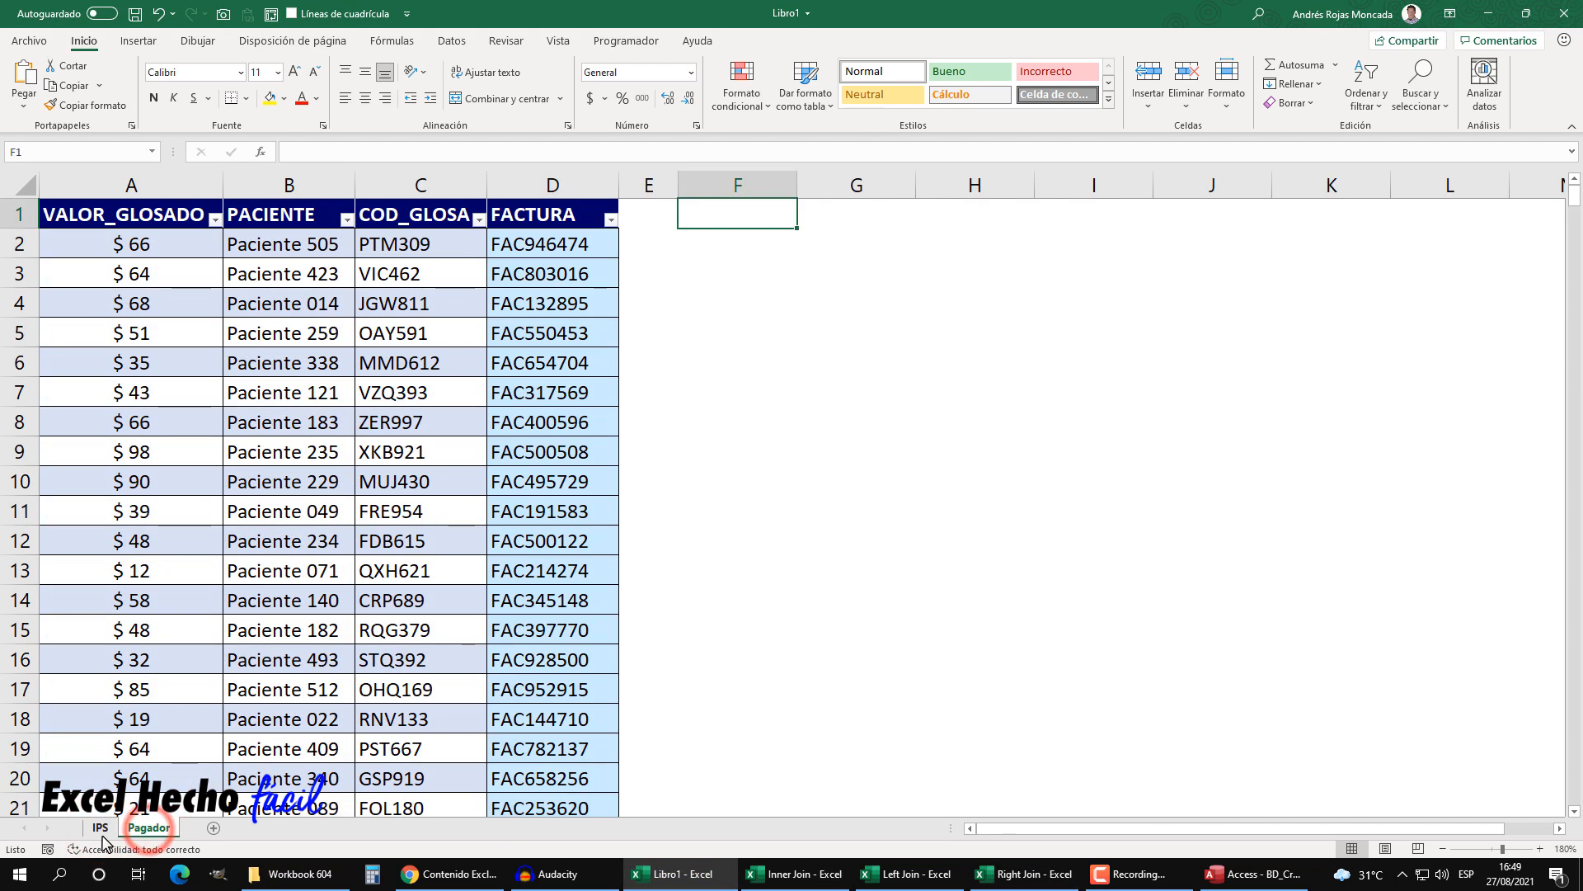
{"action": "left_click", "coordinate": [100, 827]}
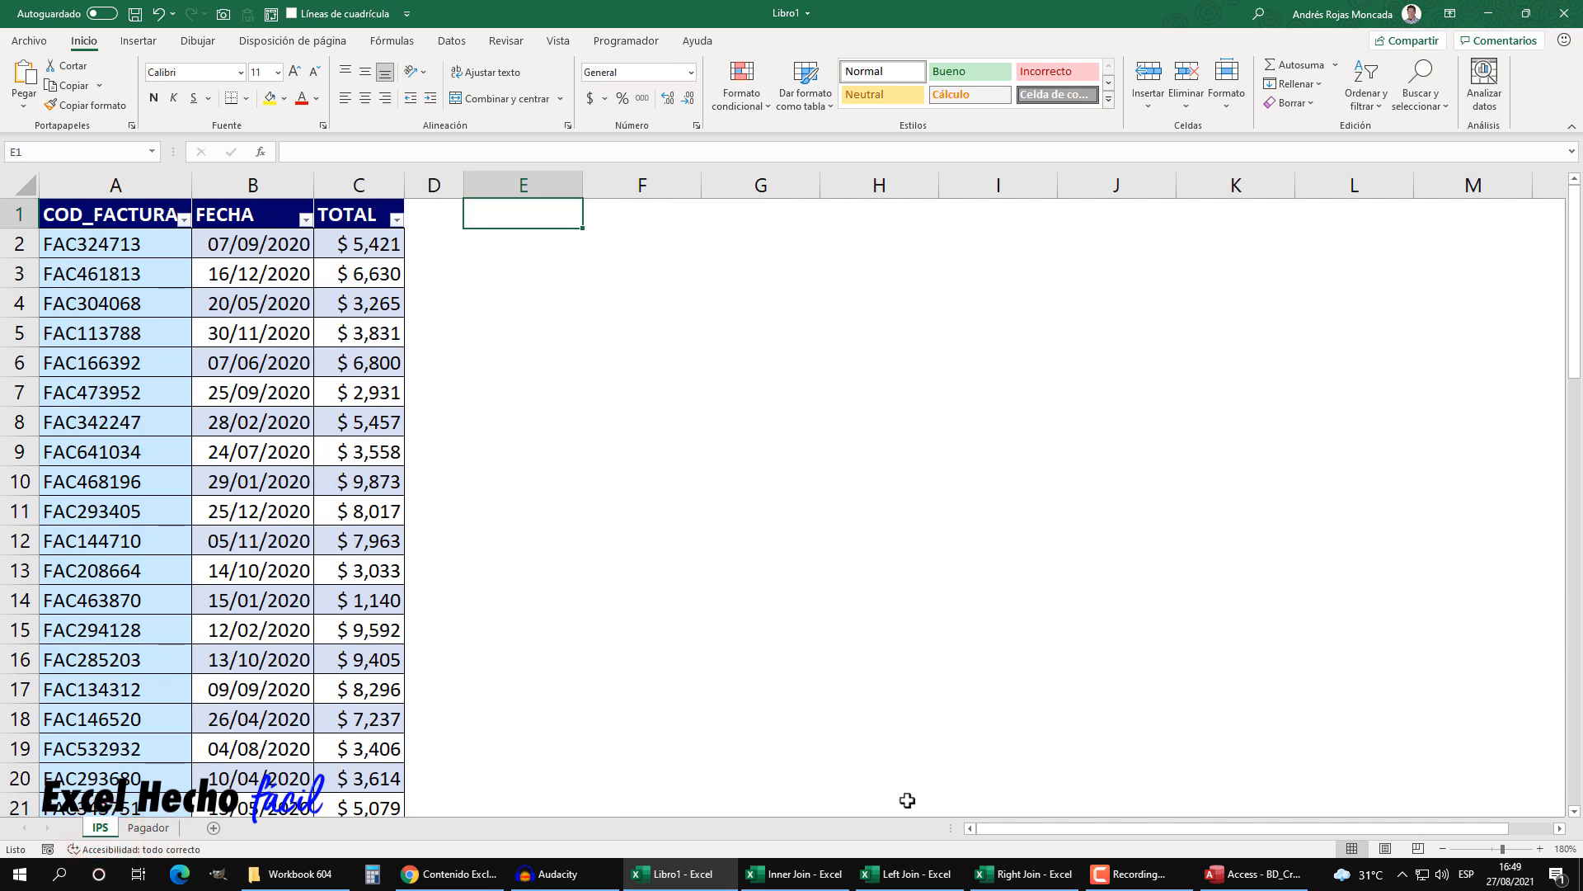
{"action": "left_click", "coordinate": [1299, 884]}
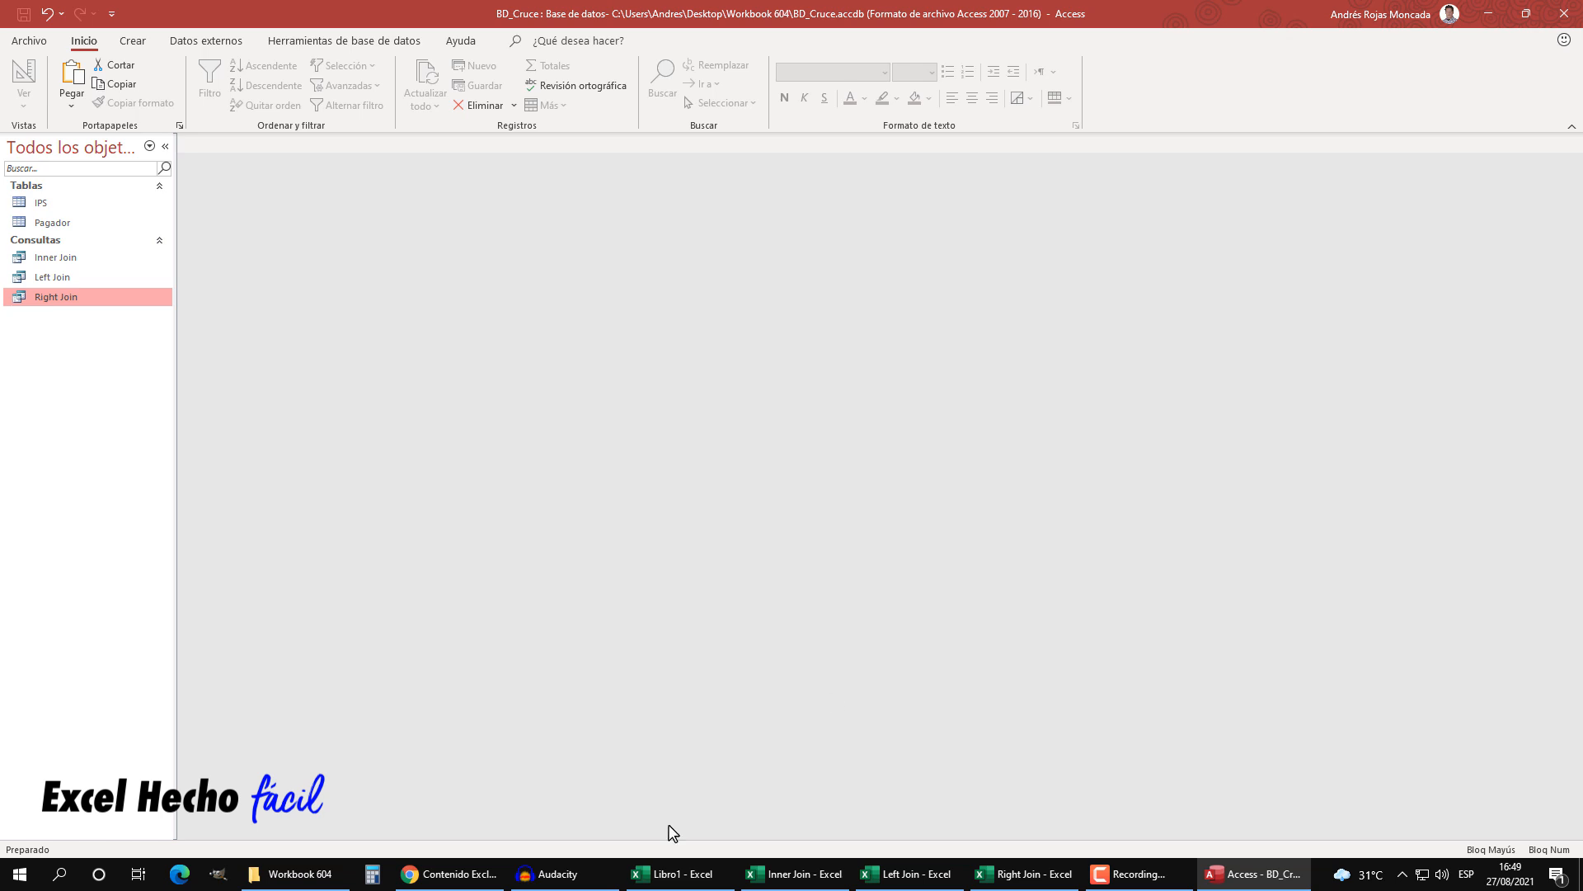
{"action": "left_click", "coordinate": [691, 884]}
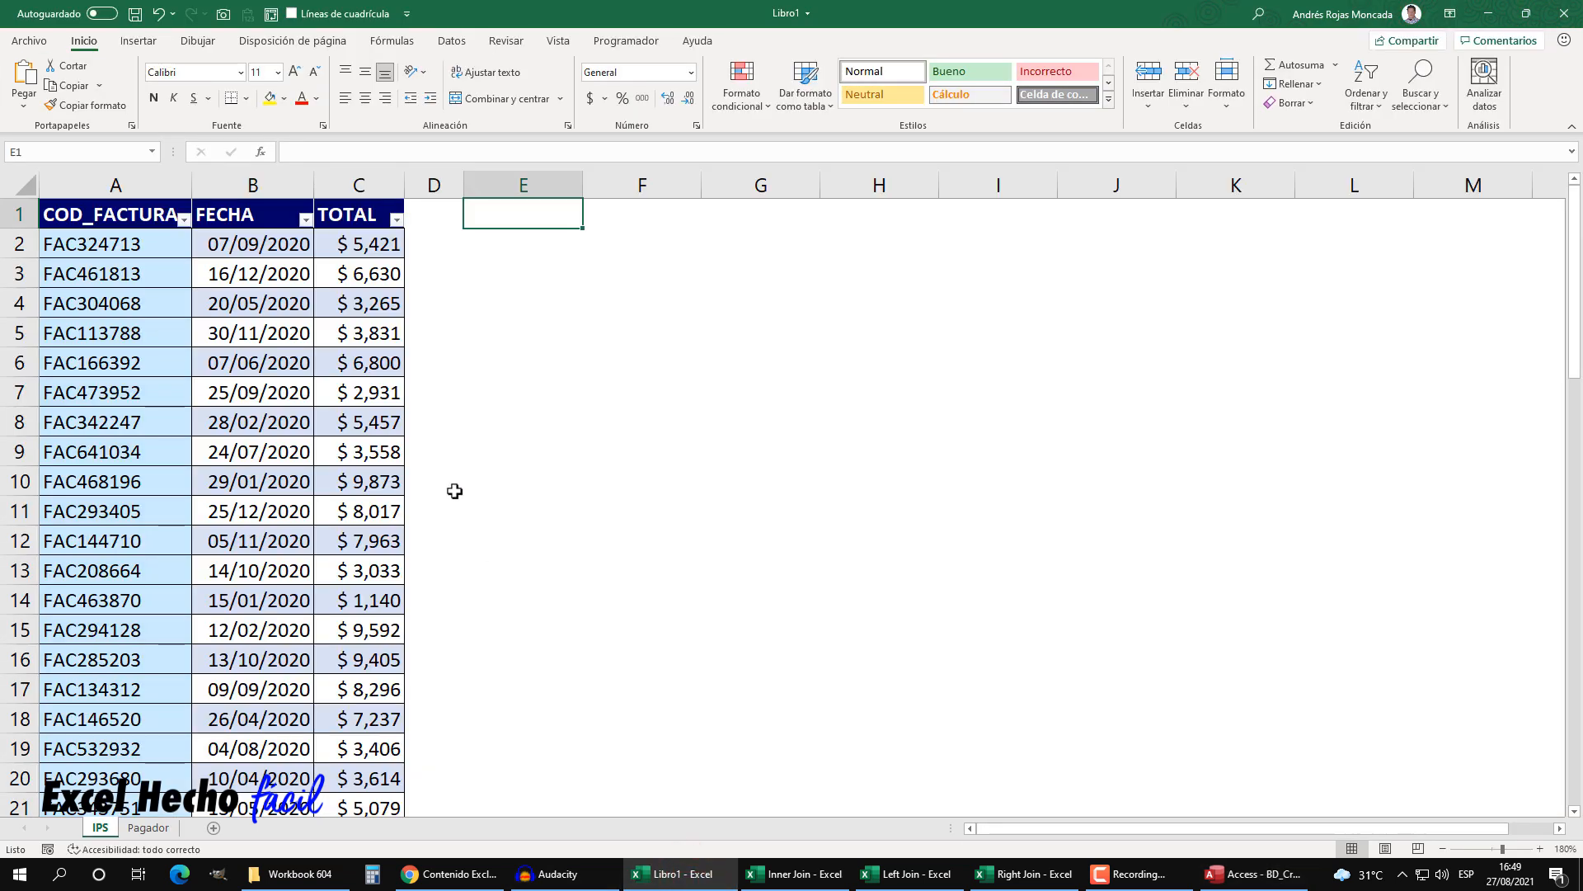
- Switch to the BD_Cruce database in Access, open the Inner Join query in SQL view and examine its full statement
{"action": "left_click", "coordinate": [1270, 876]}
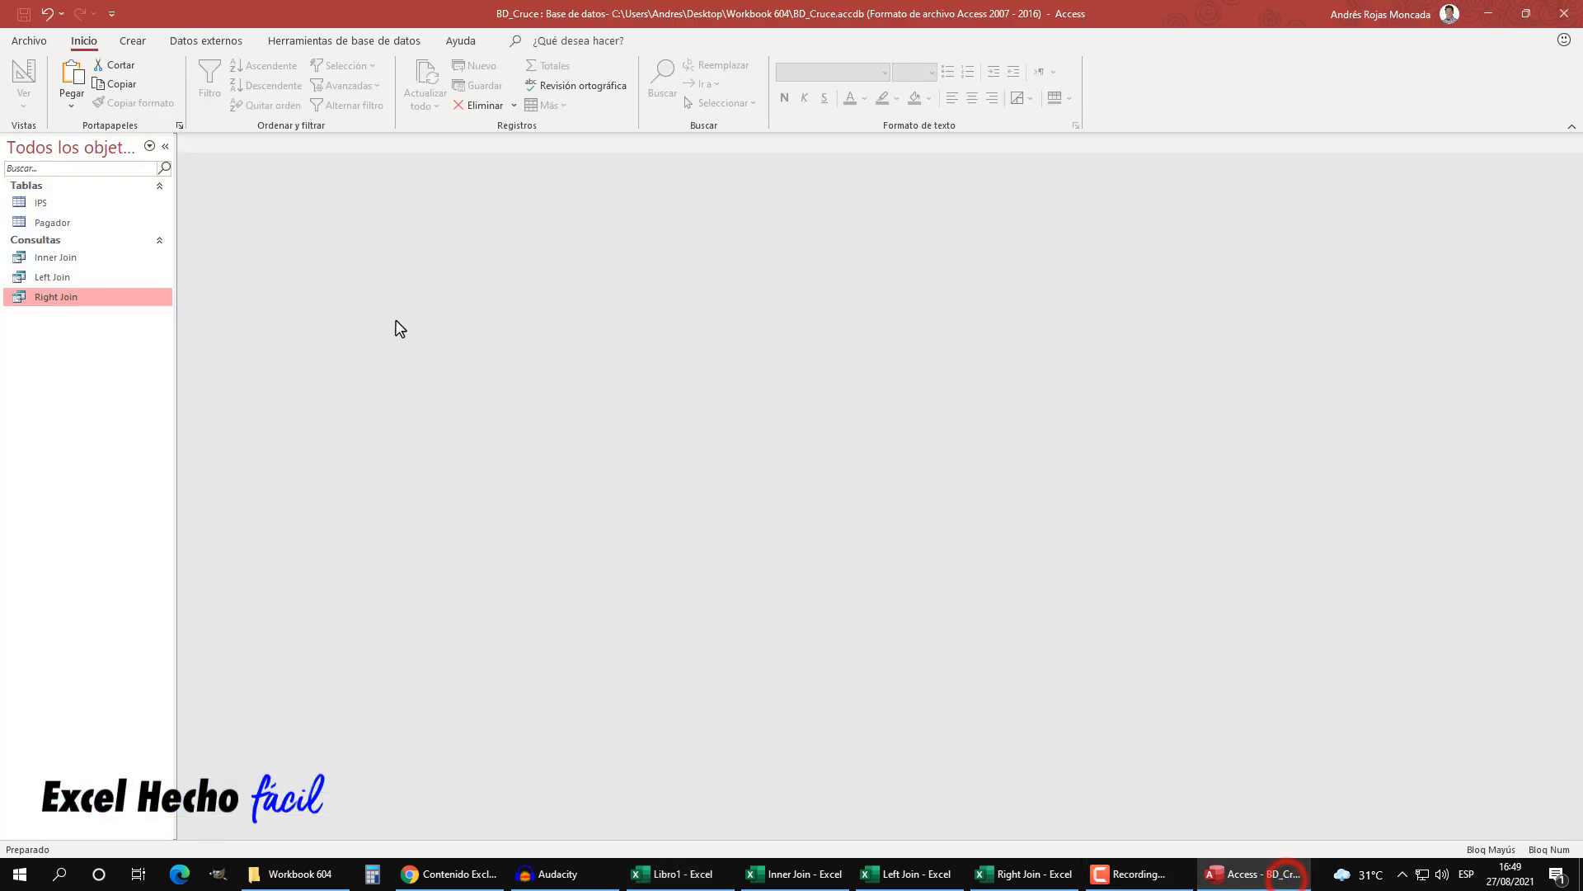
{"action": "right_click", "coordinate": [64, 259]}
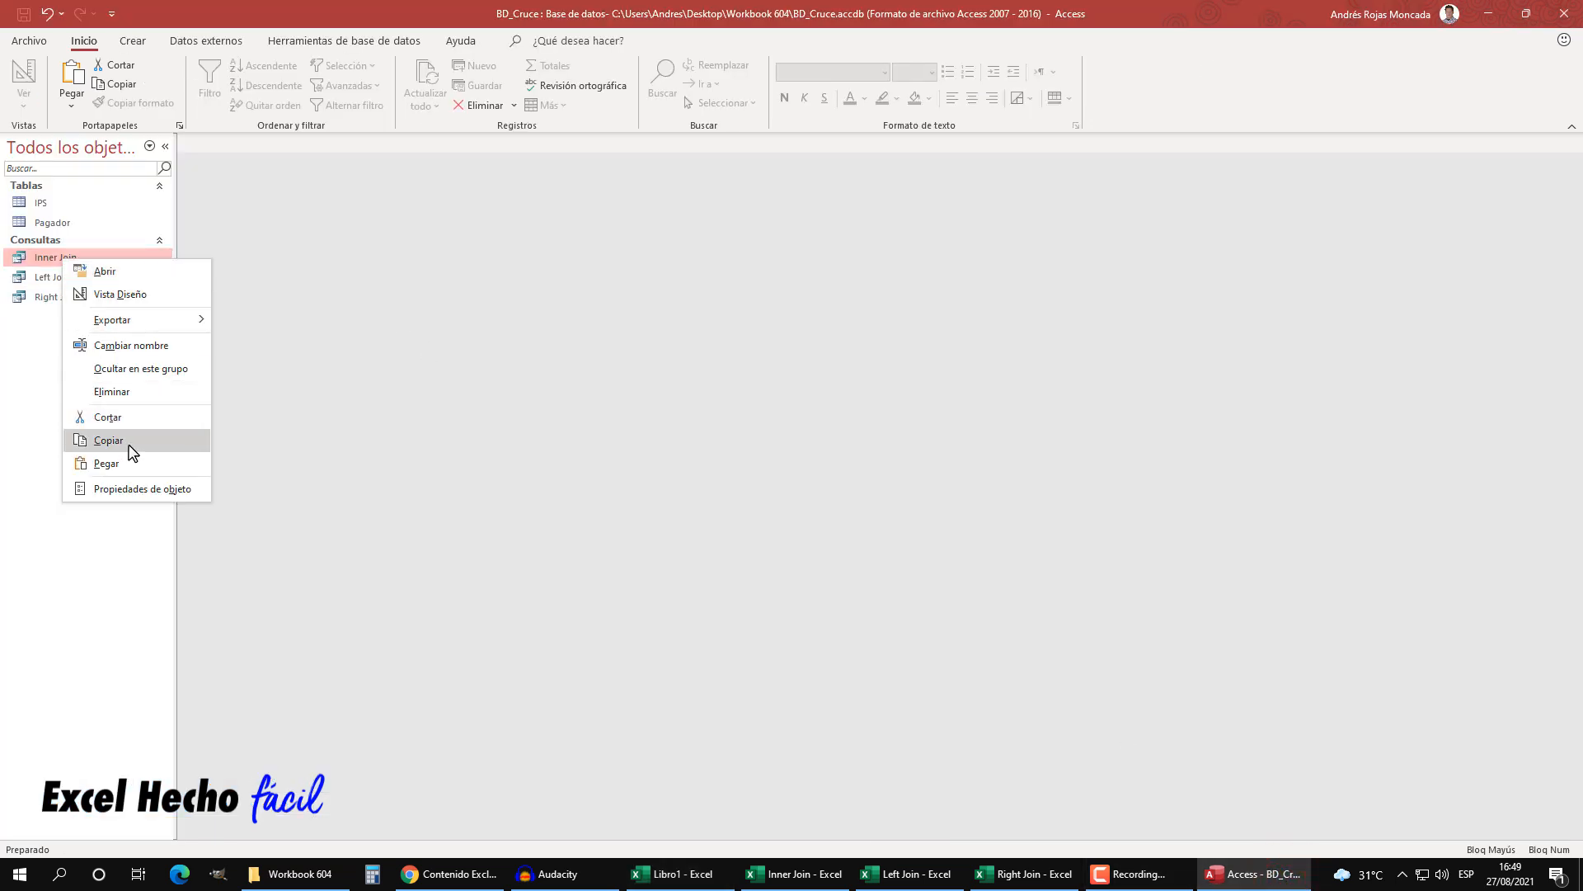
{"action": "double_click", "coordinate": [52, 258]}
{"action": "right_click", "coordinate": [231, 149]}
{"action": "left_click", "coordinate": [255, 256]}
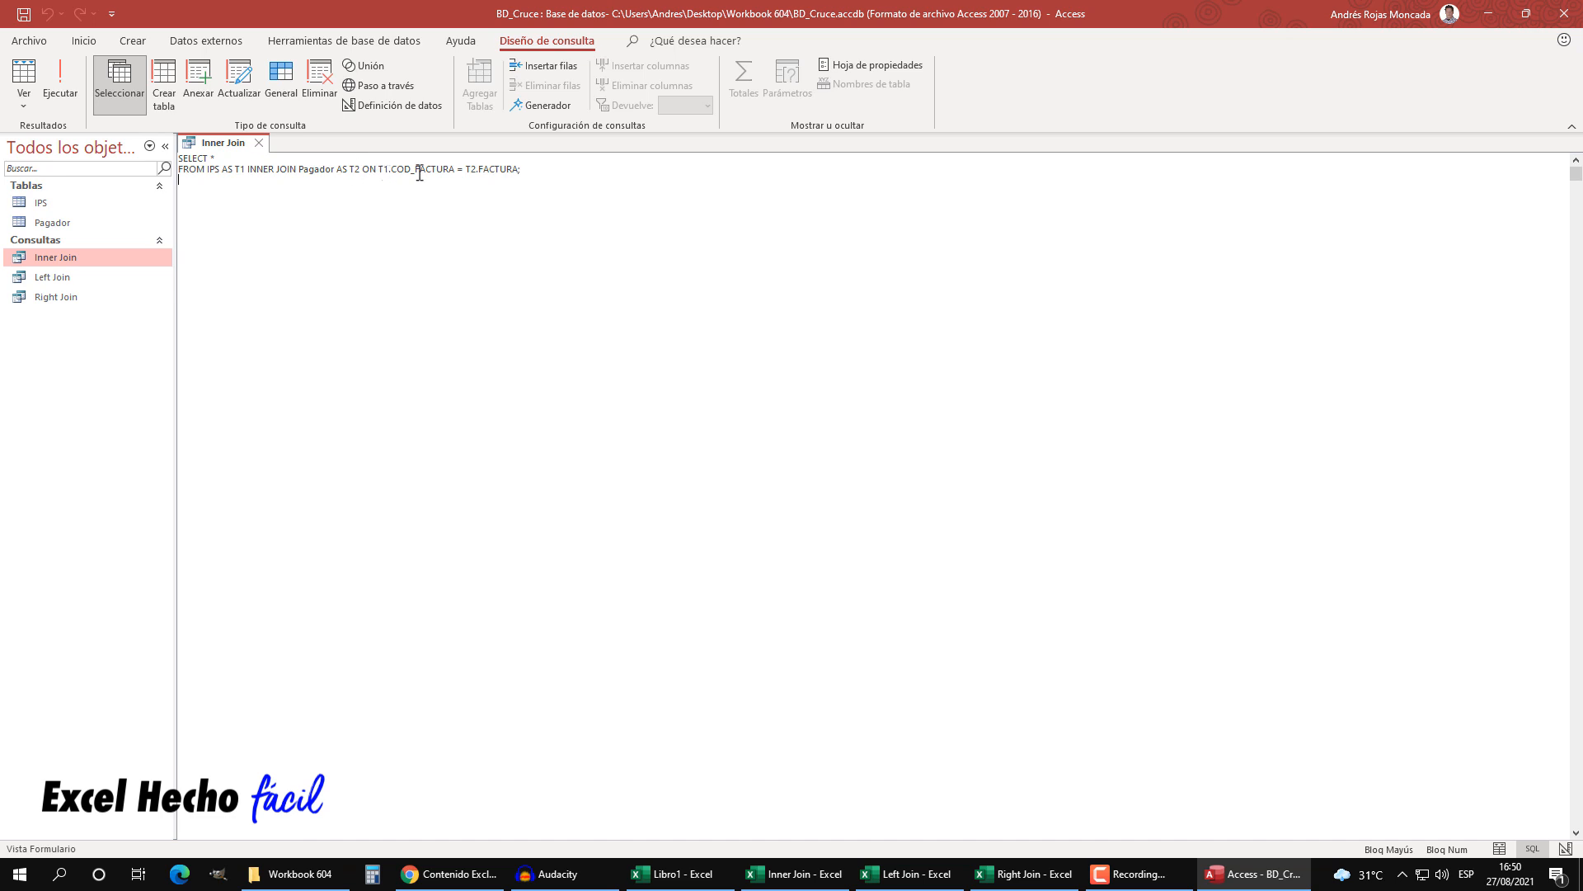
{"action": "triple_click", "coordinate": [532, 168]}
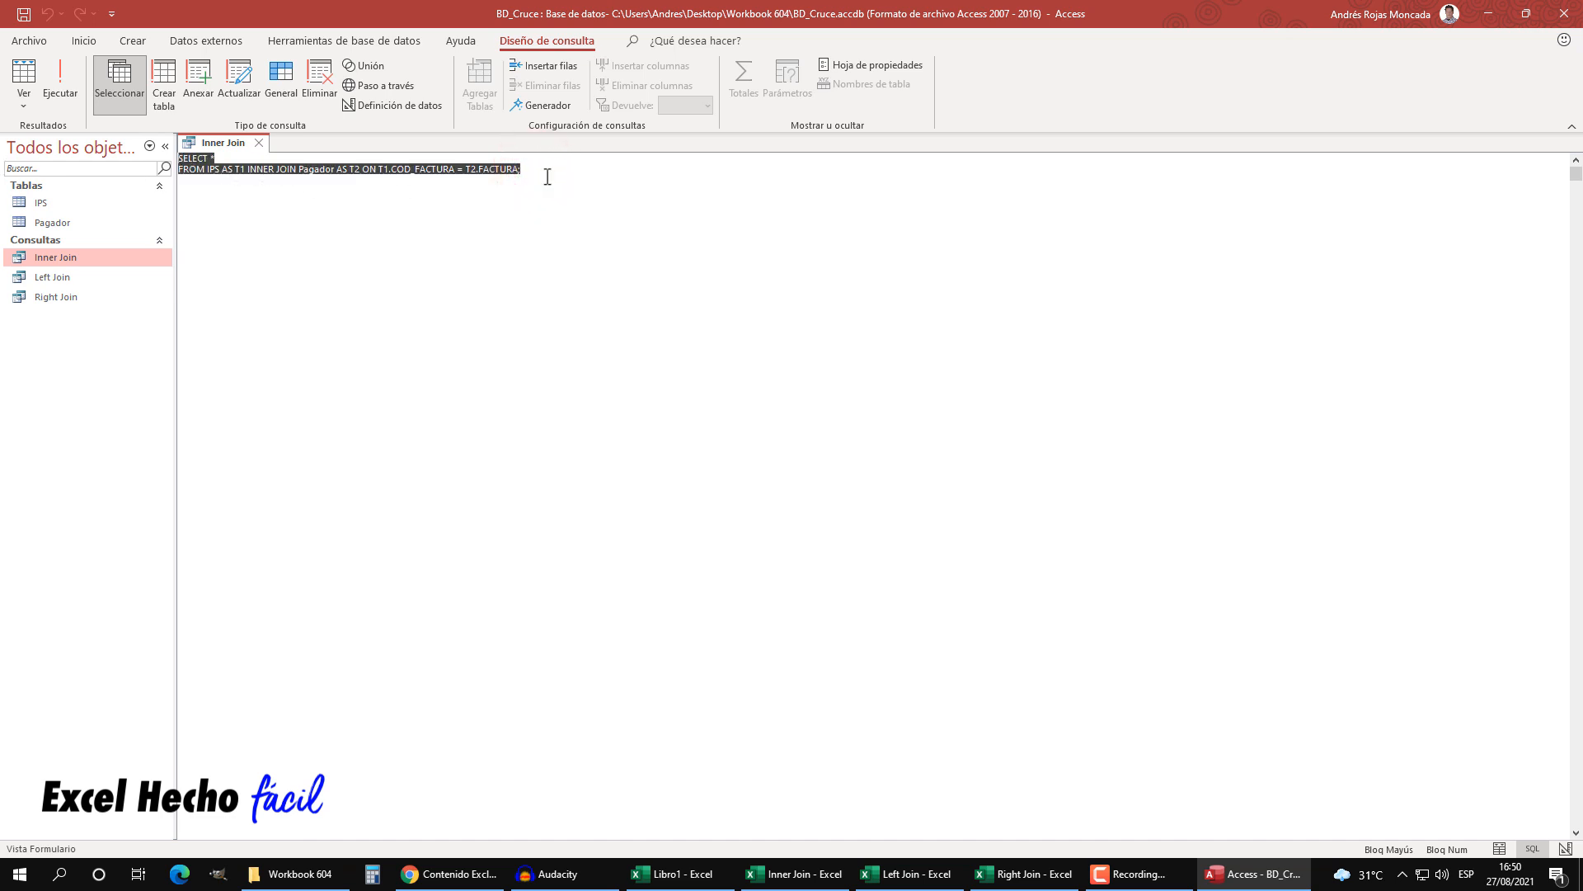
{"action": "left_click", "coordinate": [544, 169]}
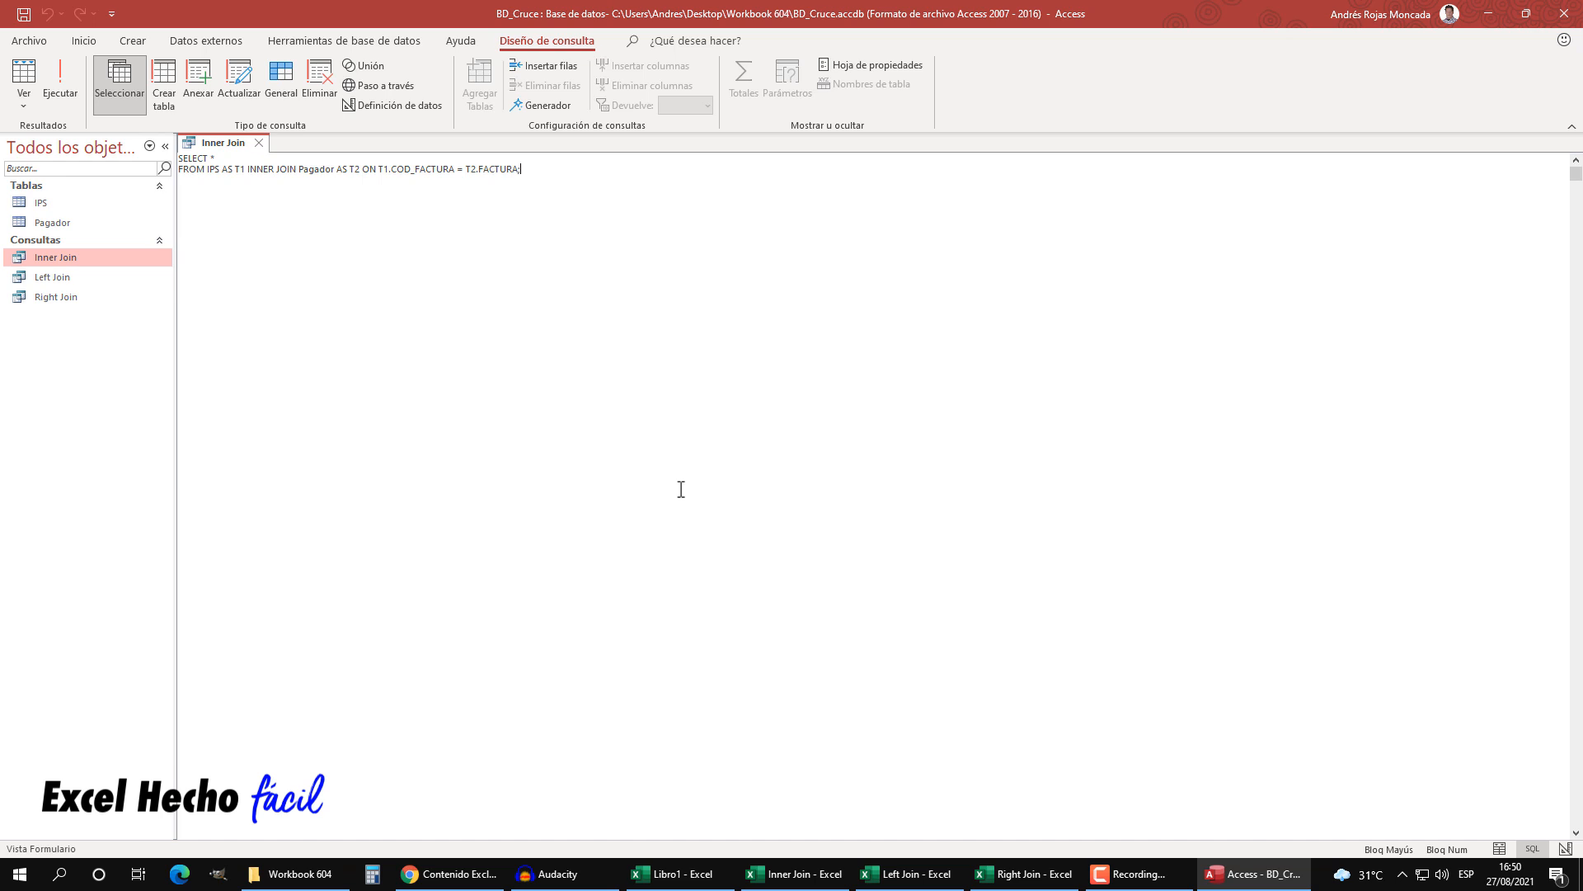
{"action": "key", "text": "Caps_Lock"}
- Switch to the YouTube page in Chrome and look over the members-only Formato Condicional video and its channel membership options
{"action": "left_click", "coordinate": [457, 873]}
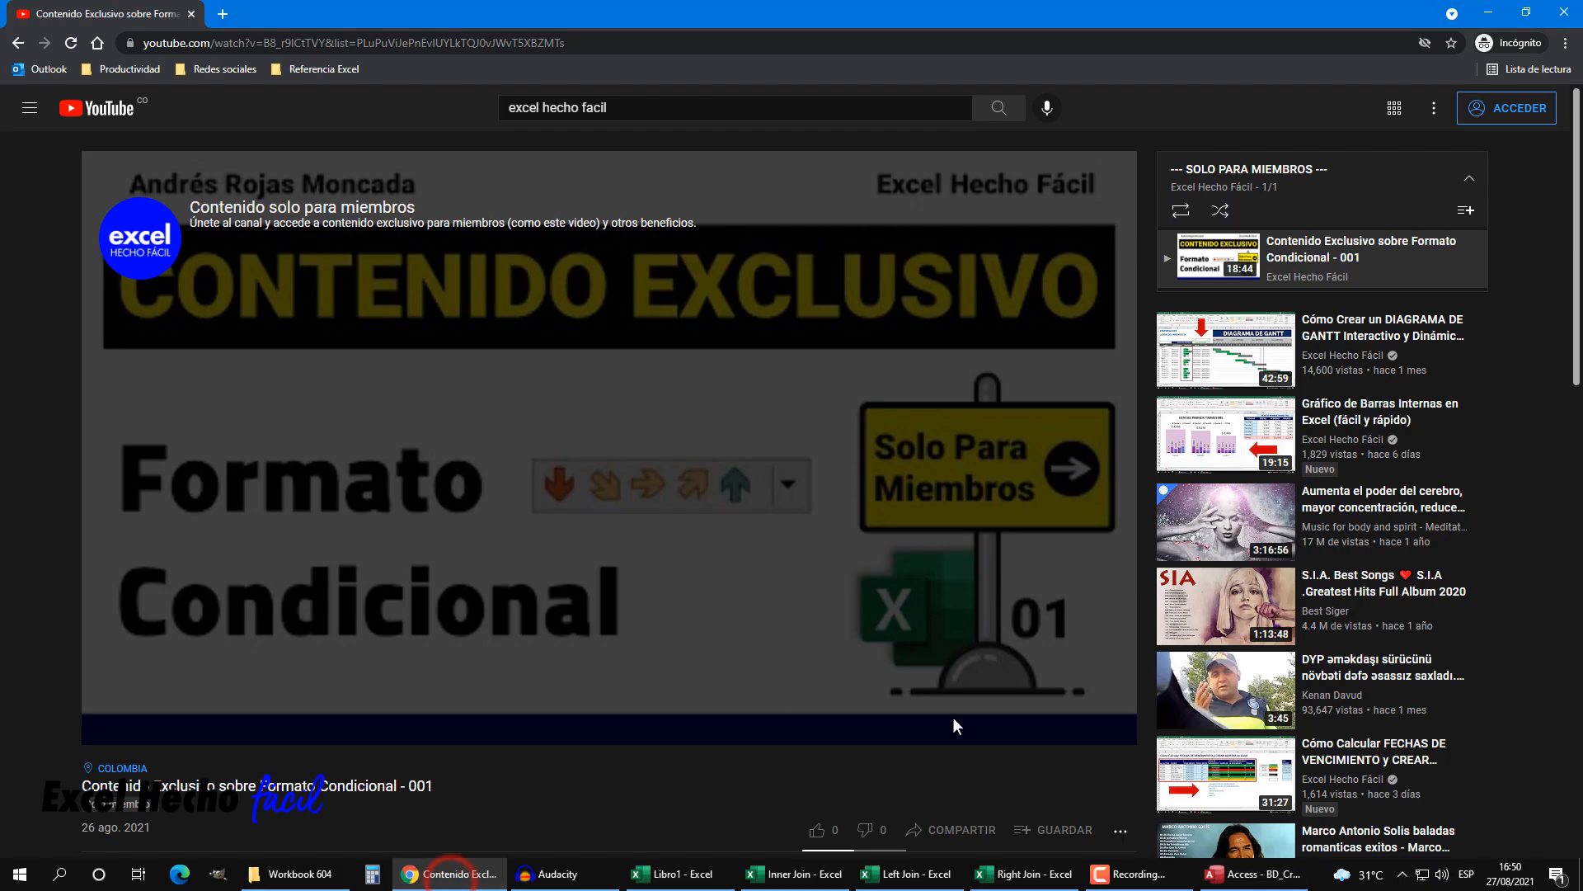
{"action": "scroll", "coordinate": [952, 715], "scroll_direction": "down", "scroll_amount": 2}
{"action": "scroll", "coordinate": [953, 724], "scroll_direction": "down", "scroll_amount": 2}
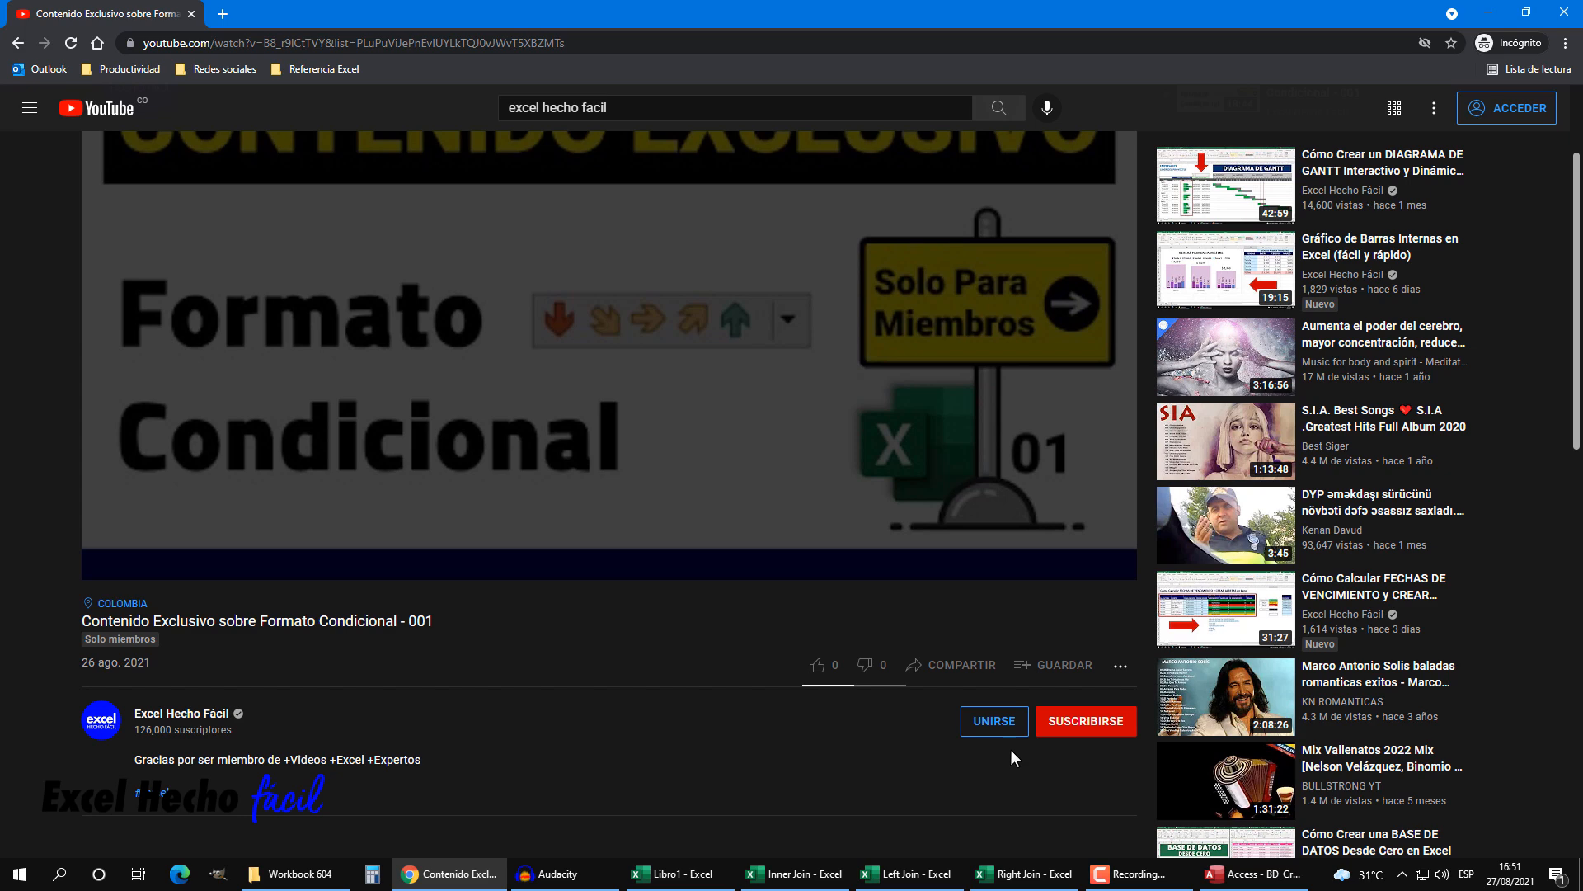
{"action": "scroll", "coordinate": [1011, 749], "scroll_direction": "up", "scroll_amount": 2}
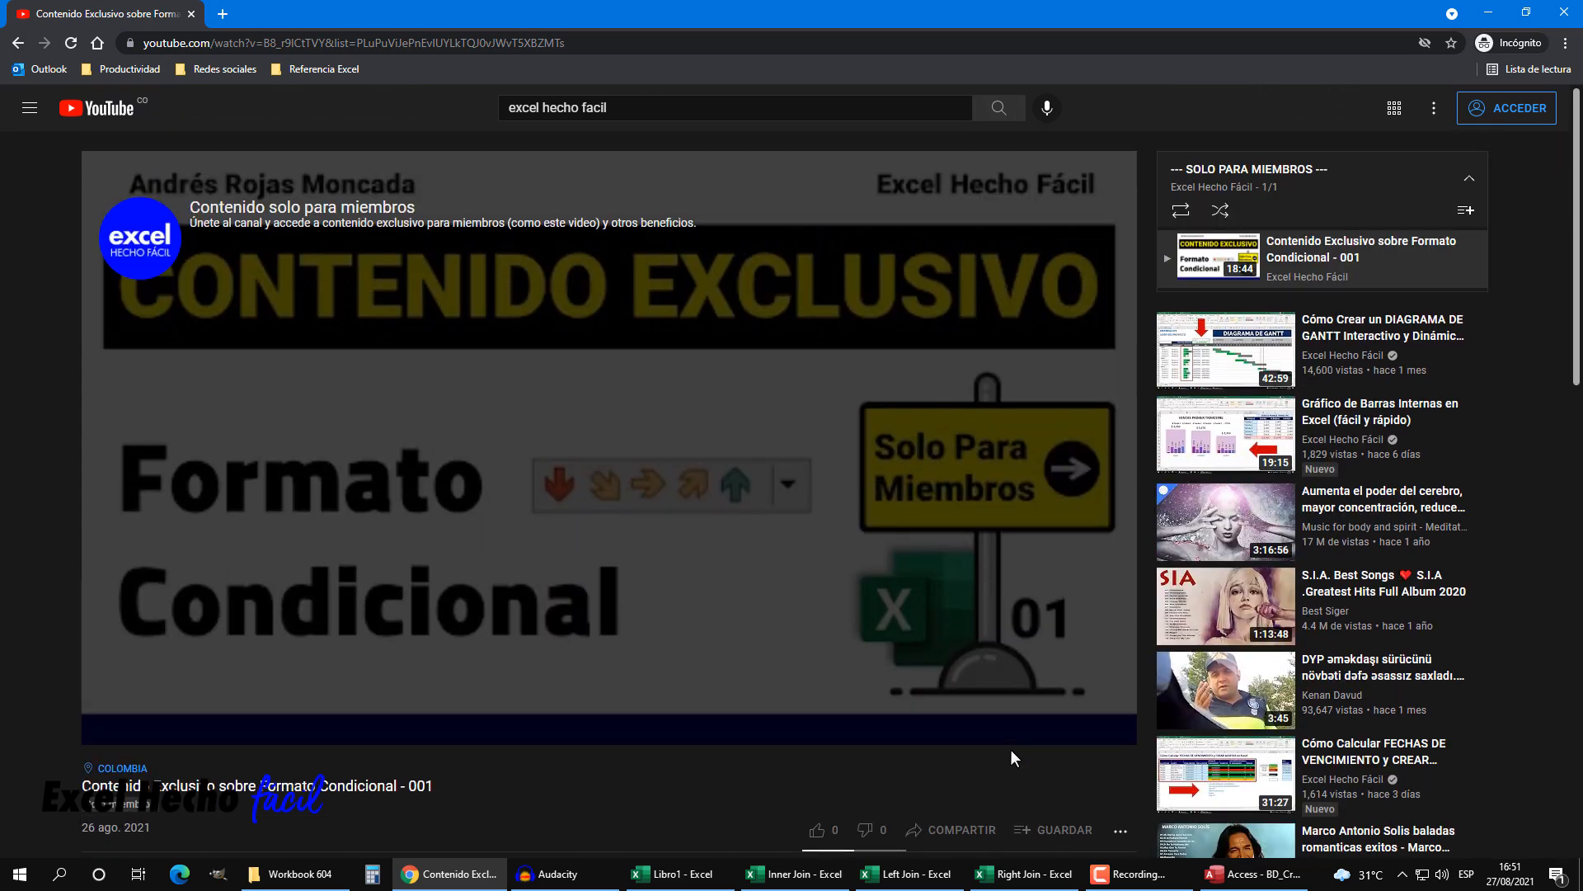